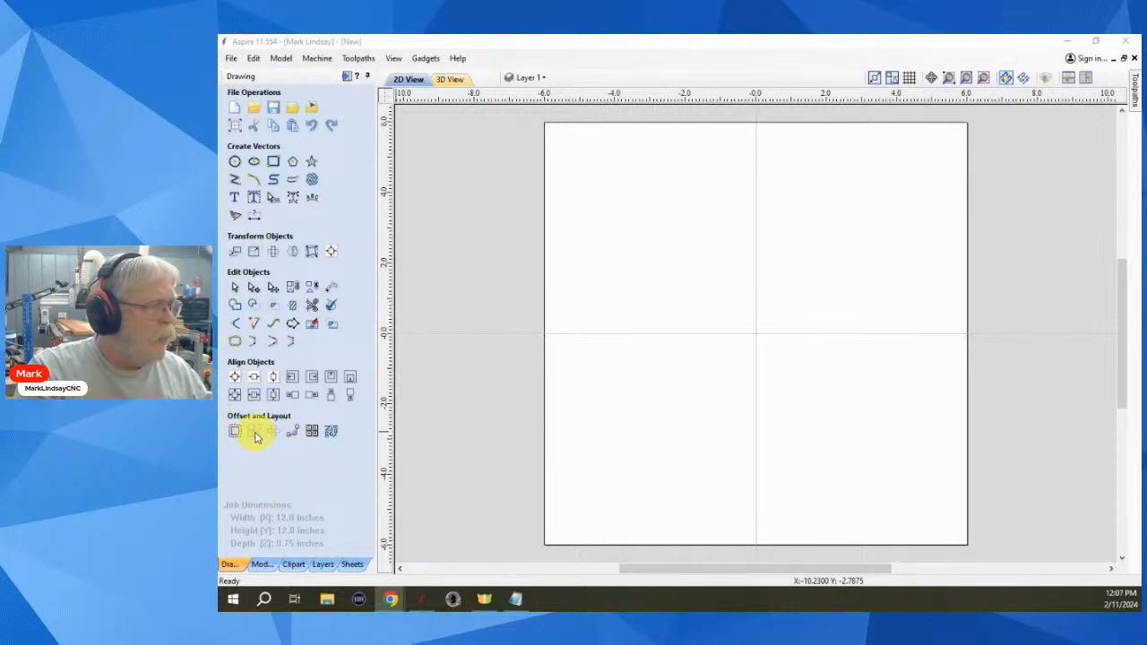
- Draw a 0.125-inch diameter circle near the sheet's lower-left corner and deselect it
left_click(266, 466)
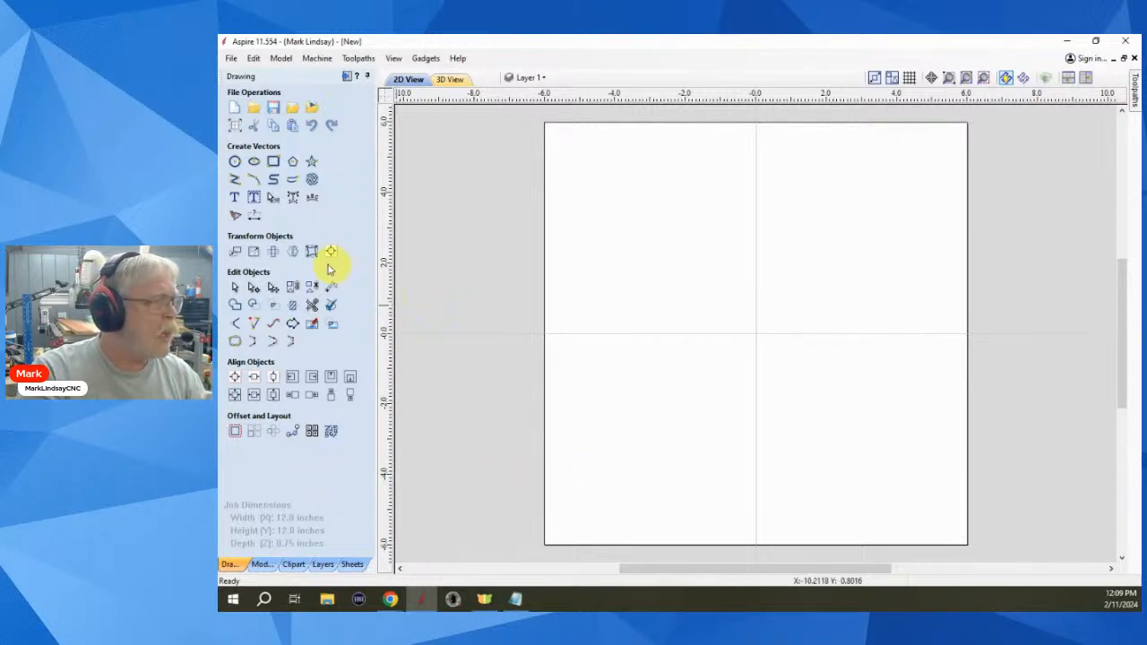
left_click(234, 161)
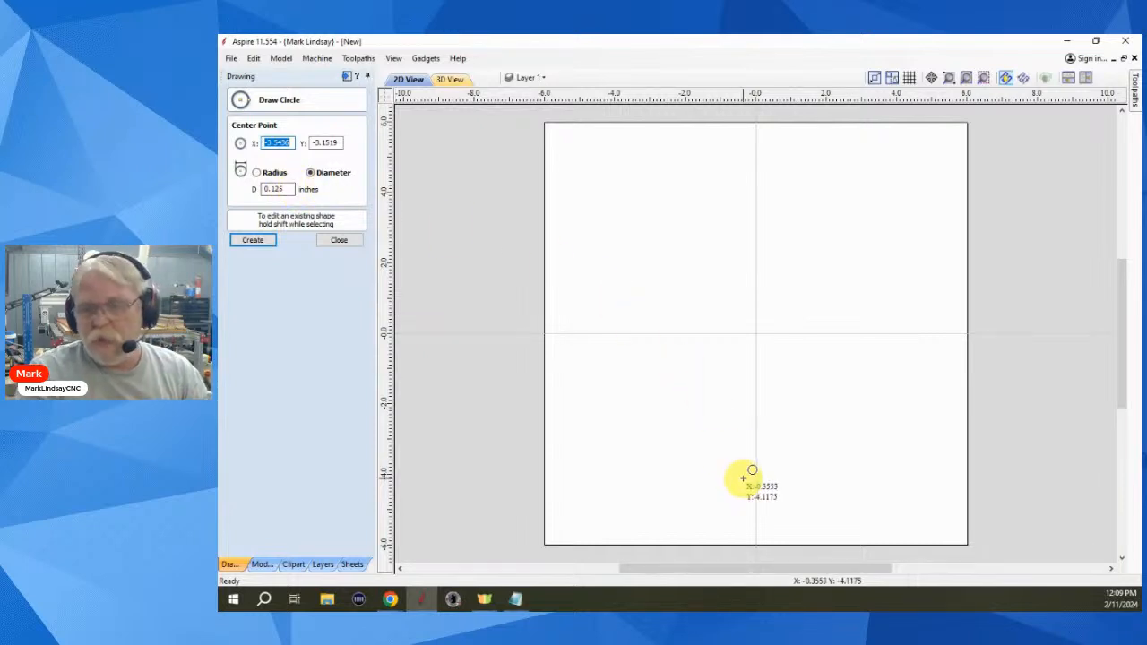
left_click(587, 505)
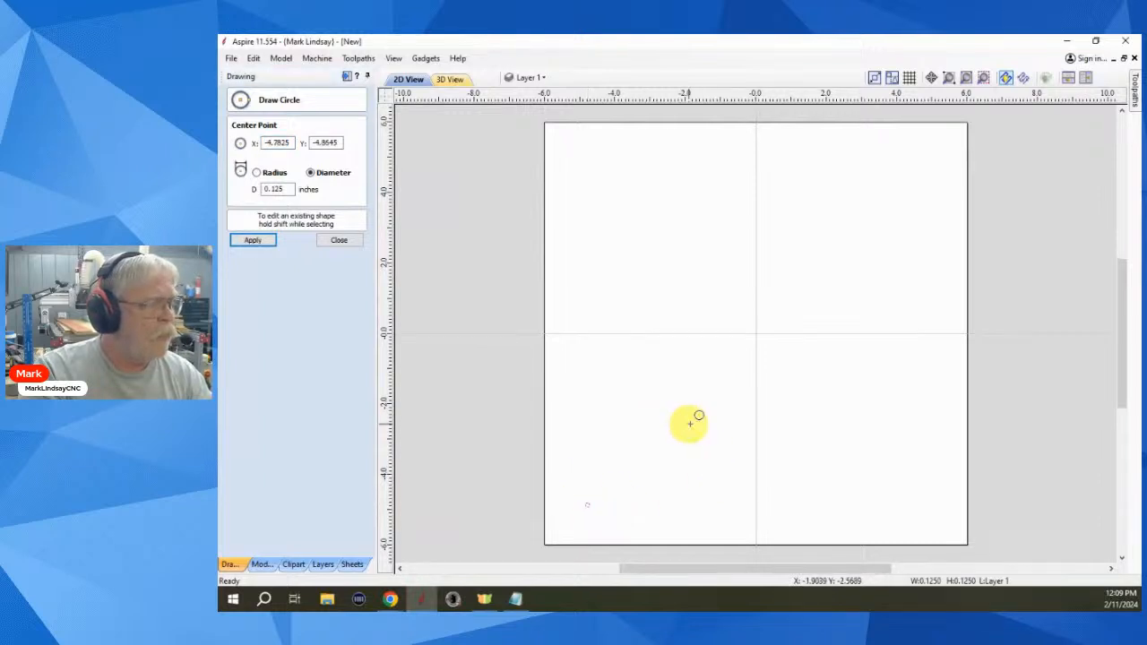
left_click(340, 242)
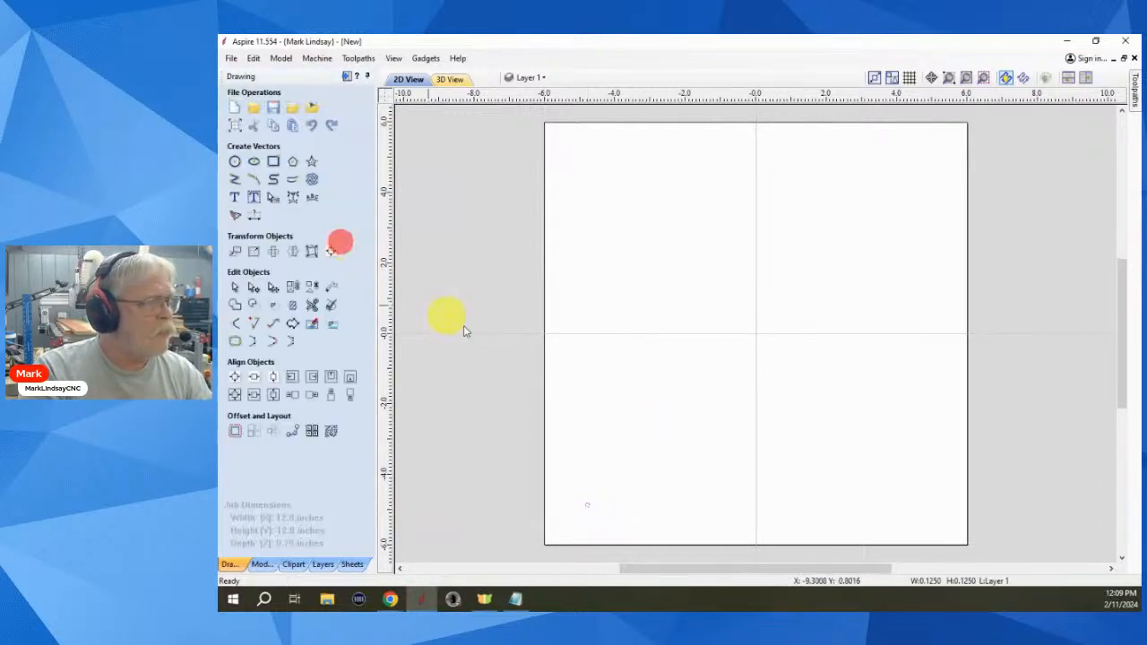
scroll(586, 535, "up", 2)
scroll(588, 533, "up", 2)
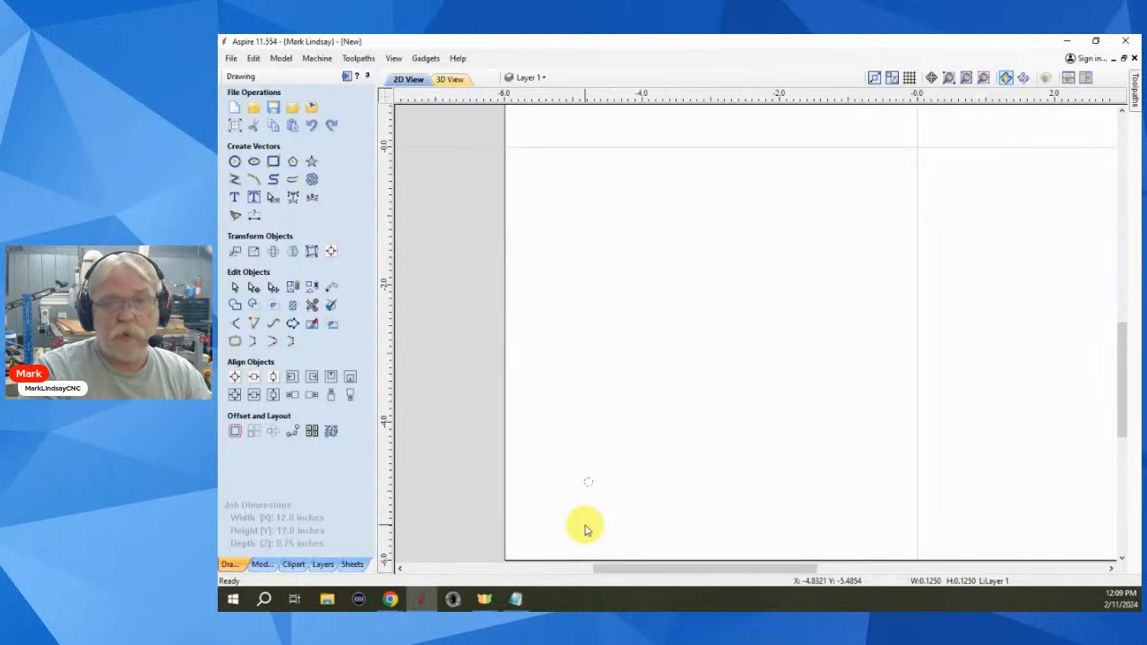
left_click(593, 523)
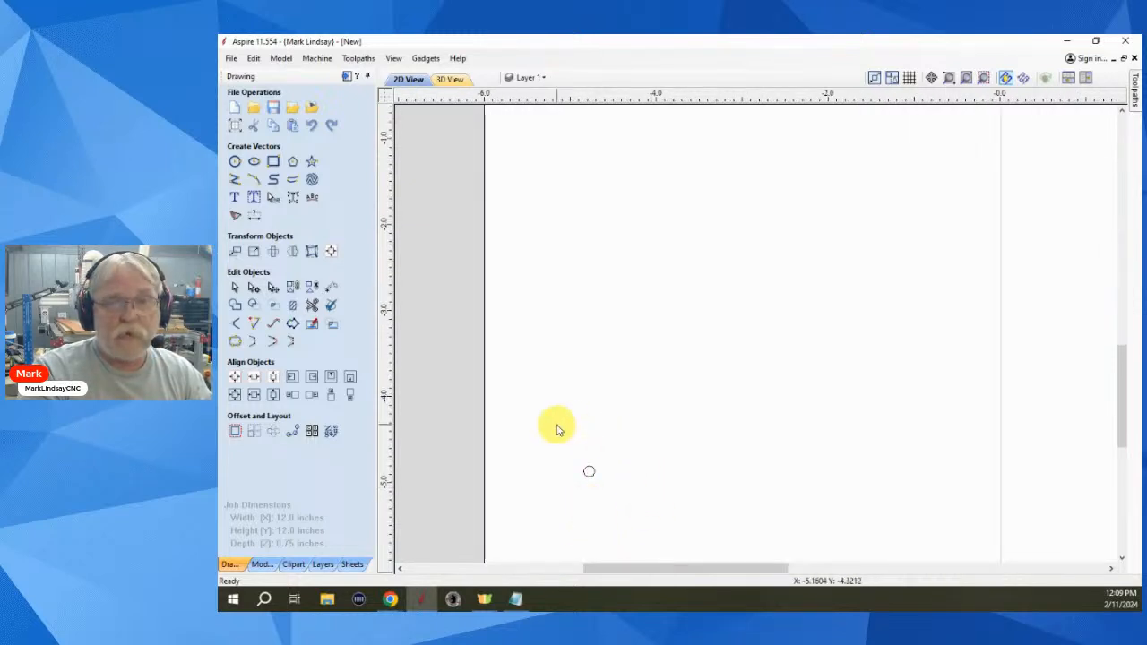
scroll(633, 470, "down", 3)
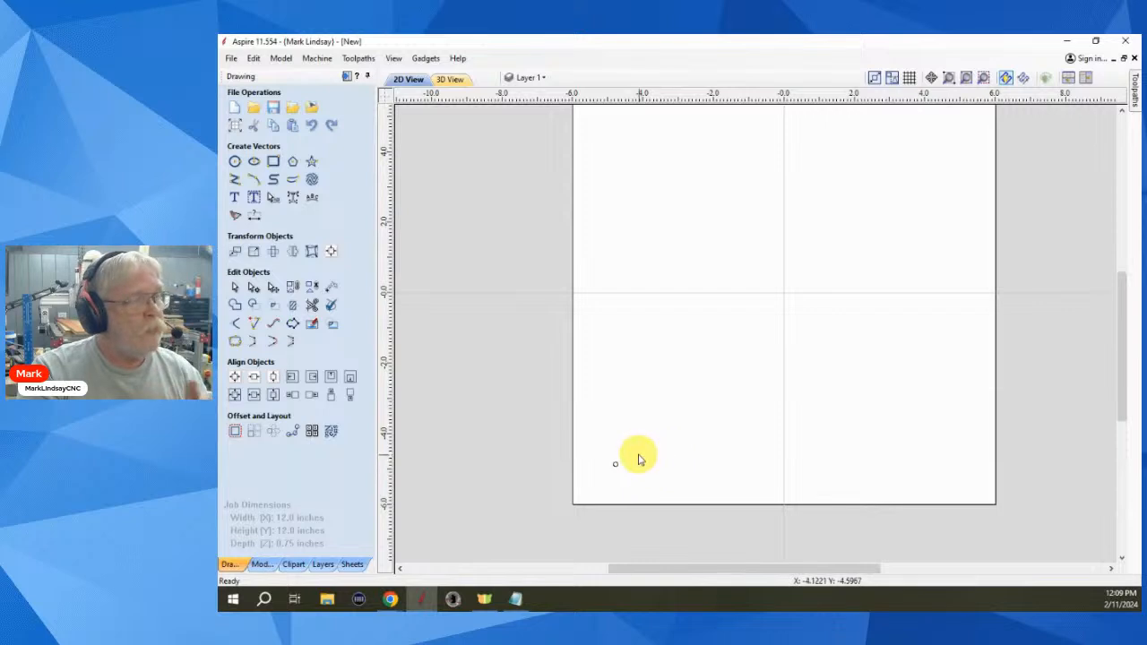
scroll(637, 457, "down", 1)
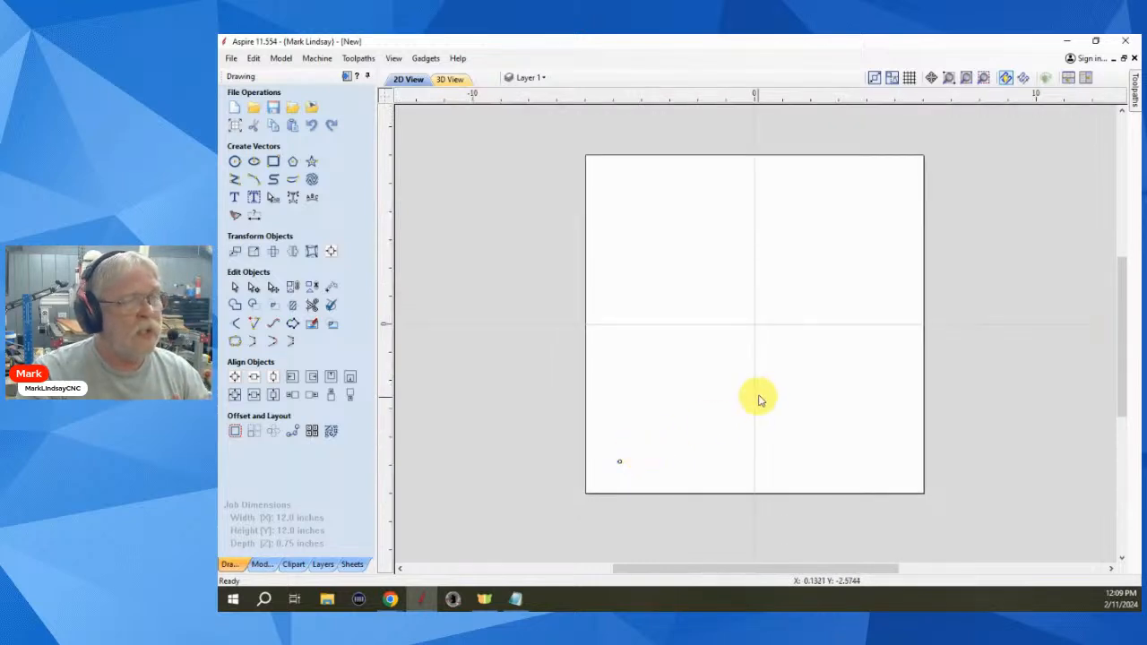
scroll(760, 395, "up", 1)
scroll(760, 394, "down", 1)
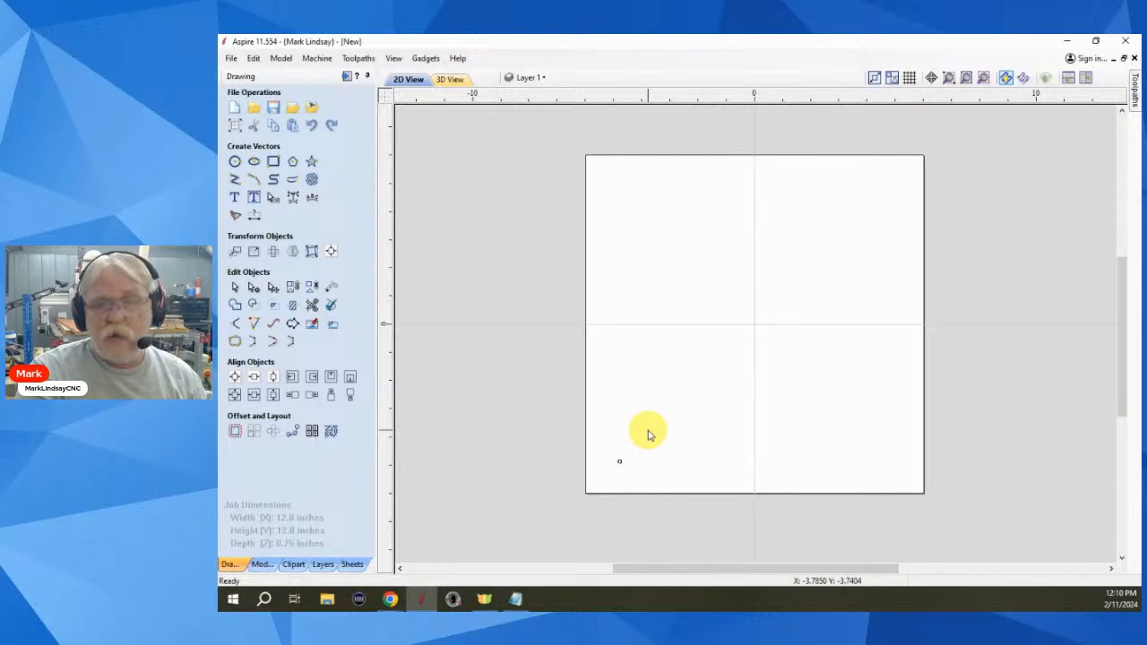
- Select the small circle and bring up Circular Copy with 4 items over 360°
left_click(625, 454)
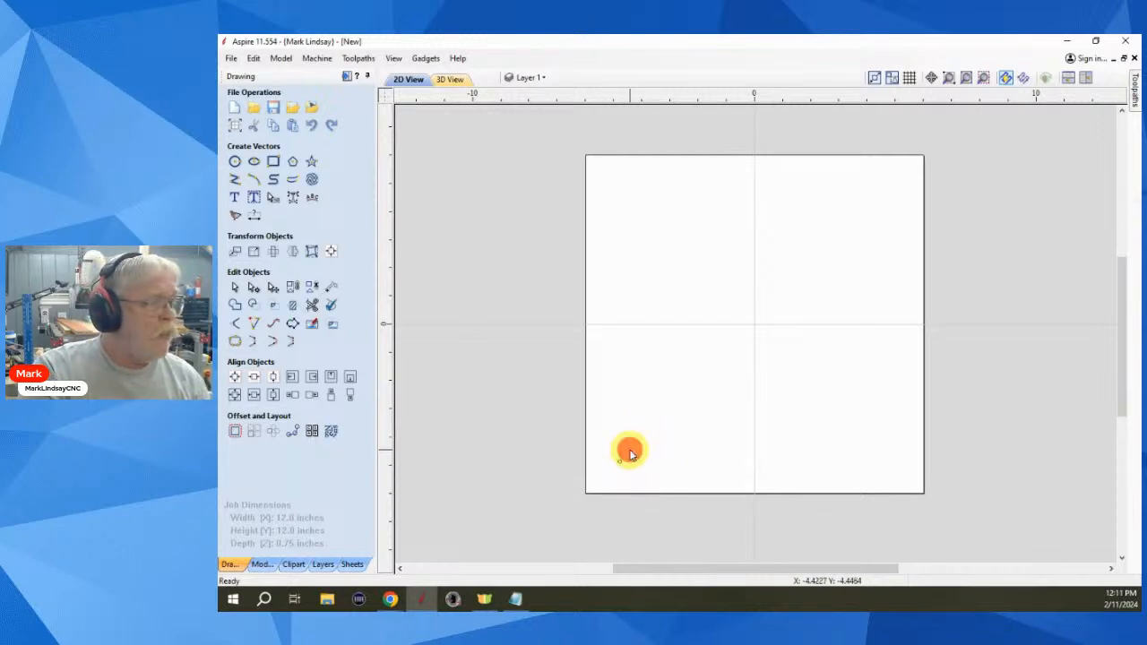
scroll(619, 471, "up", 3)
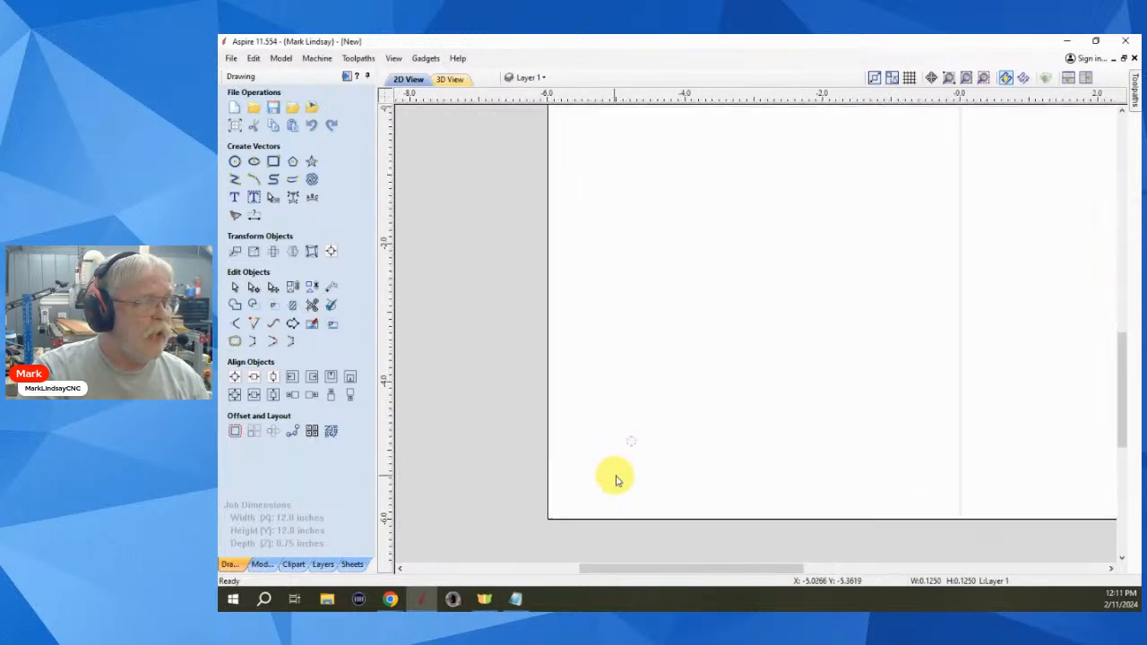
scroll(628, 457, "down", 3)
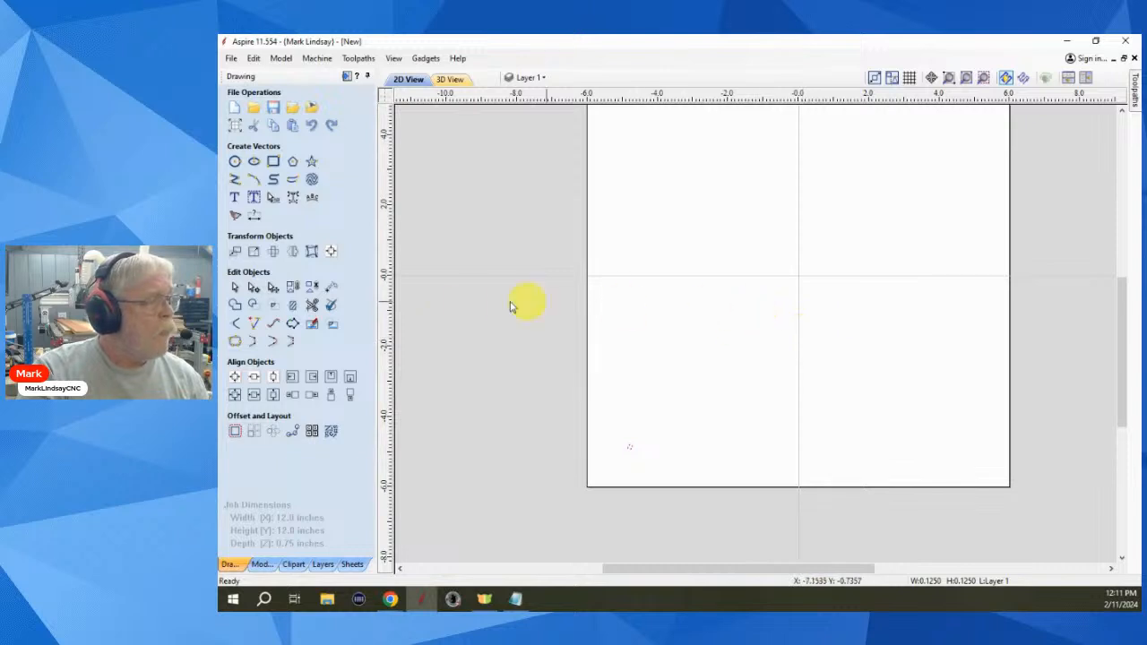
left_click(275, 432)
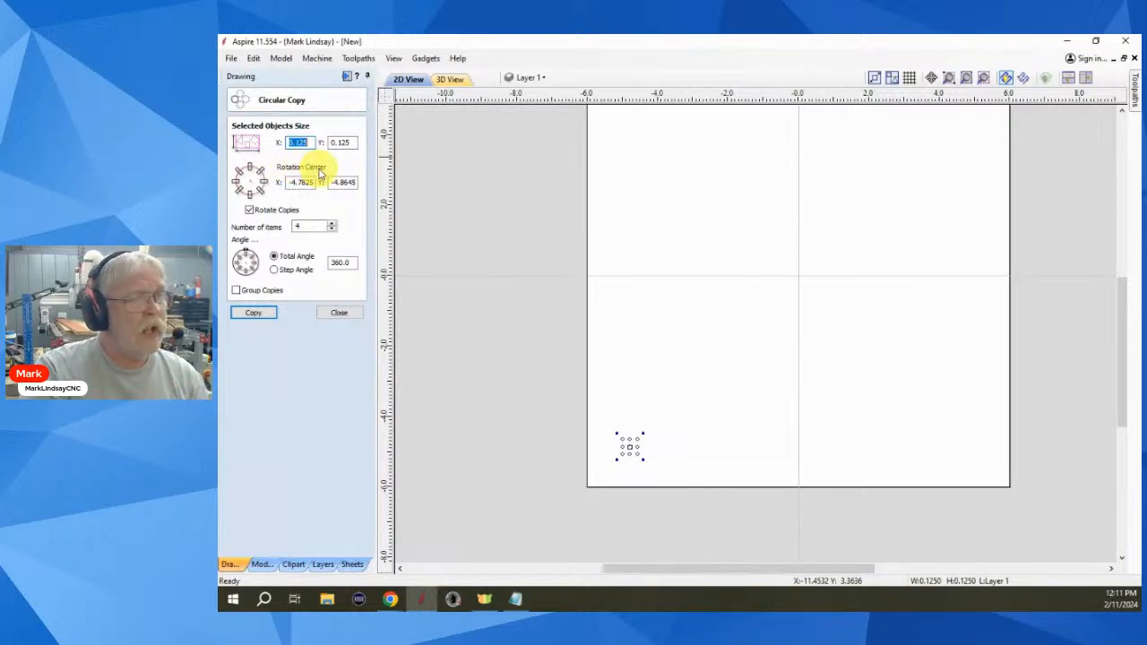
scroll(749, 399, "down", 1)
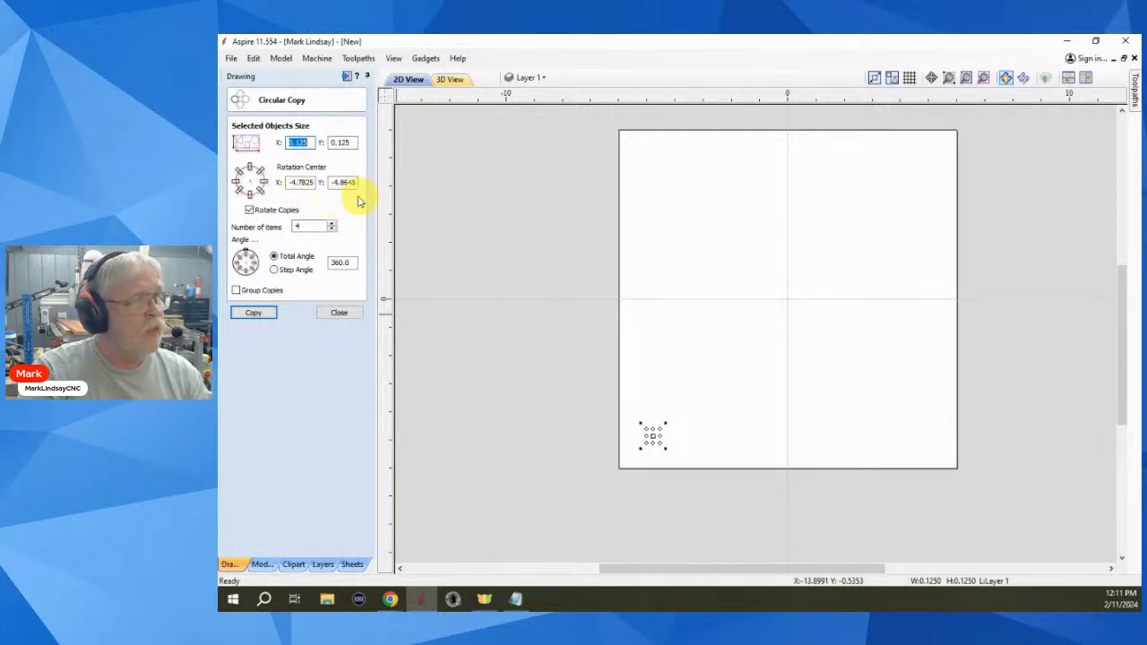
- Set the rotation centre to 0.0, 0.0 and turn off Rotate Copies
left_click(253, 186)
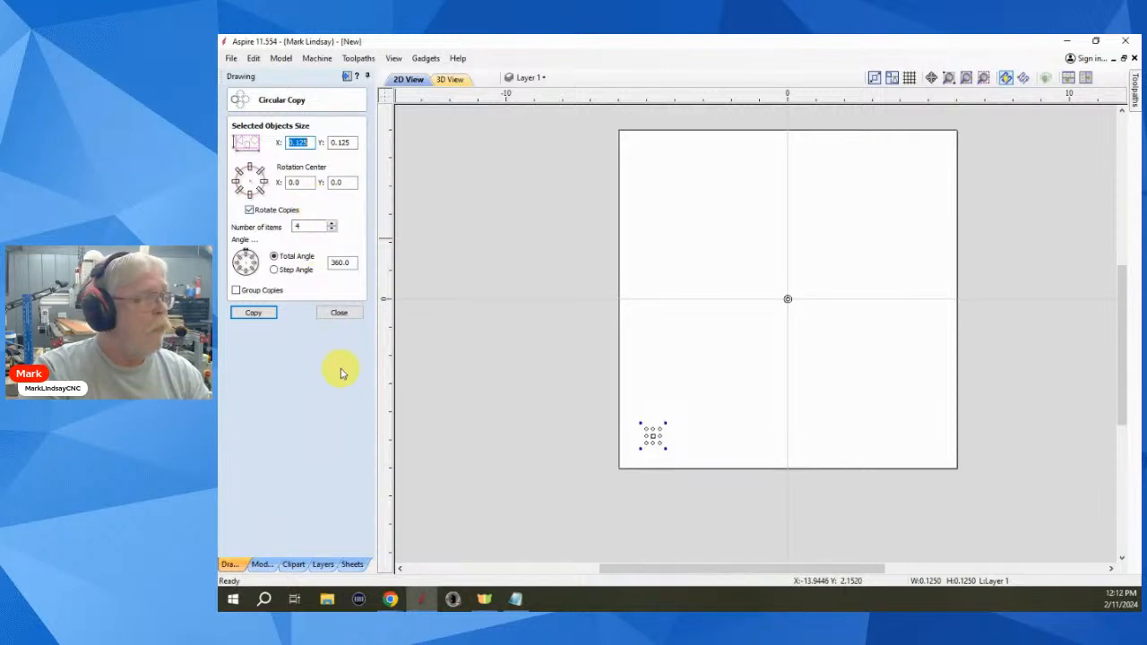
left_click(249, 211)
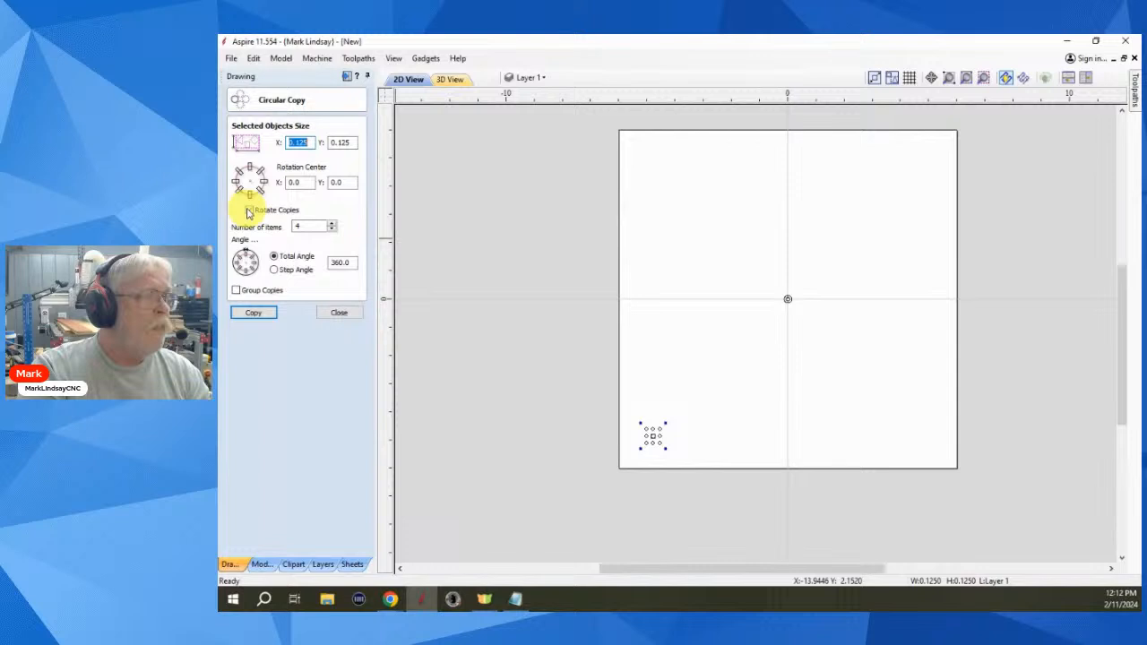
- Make 60 unrotated circular copies of the circle, then undo the ring with Ctrl+Z
left_click(249, 211)
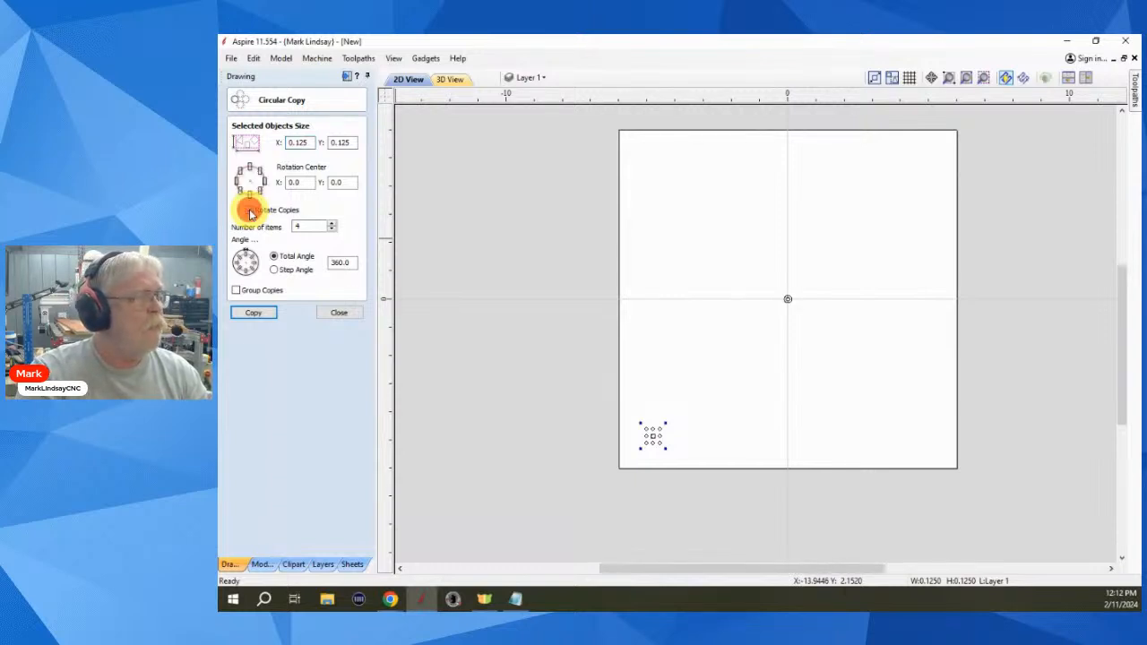
double_click(305, 225)
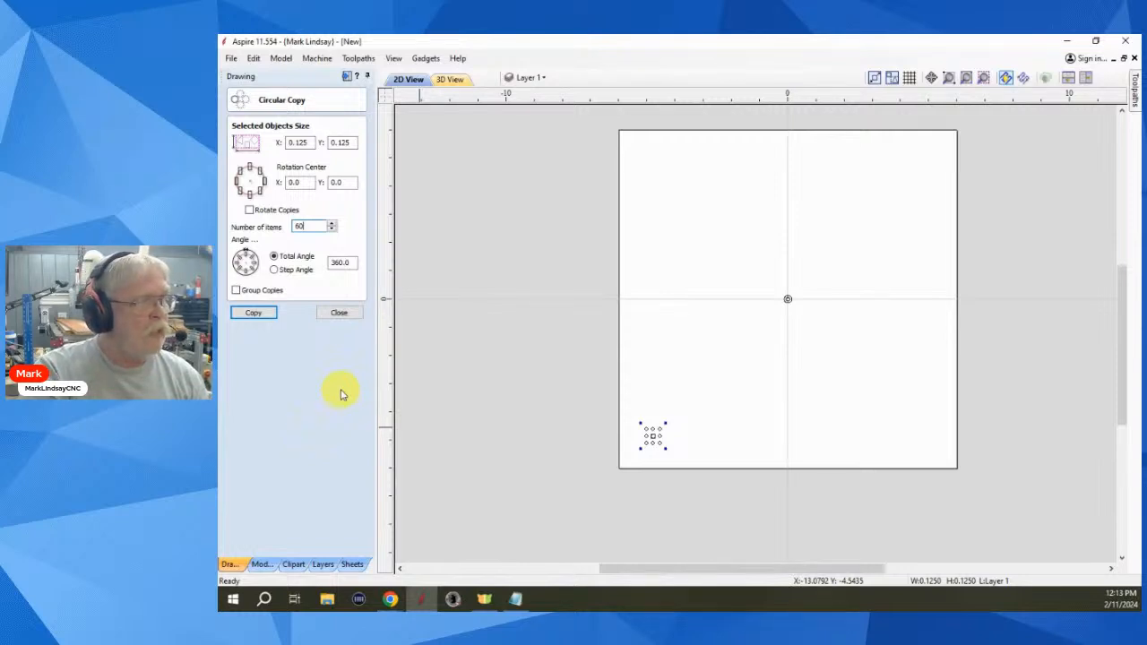
left_click(258, 313)
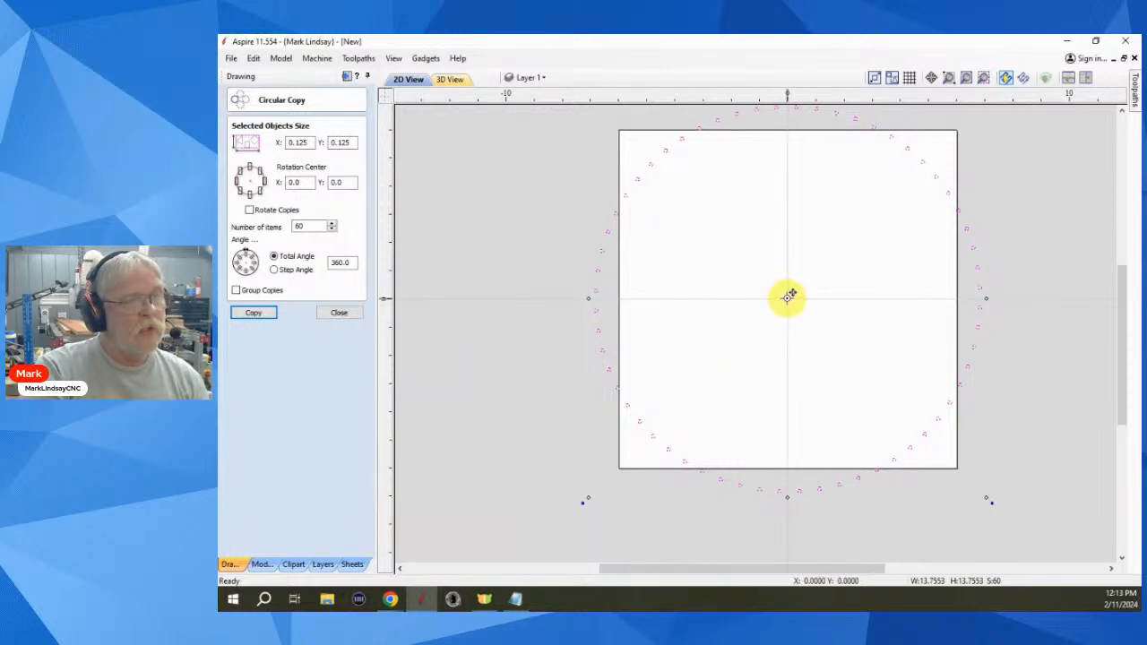
scroll(768, 389, "down", 1)
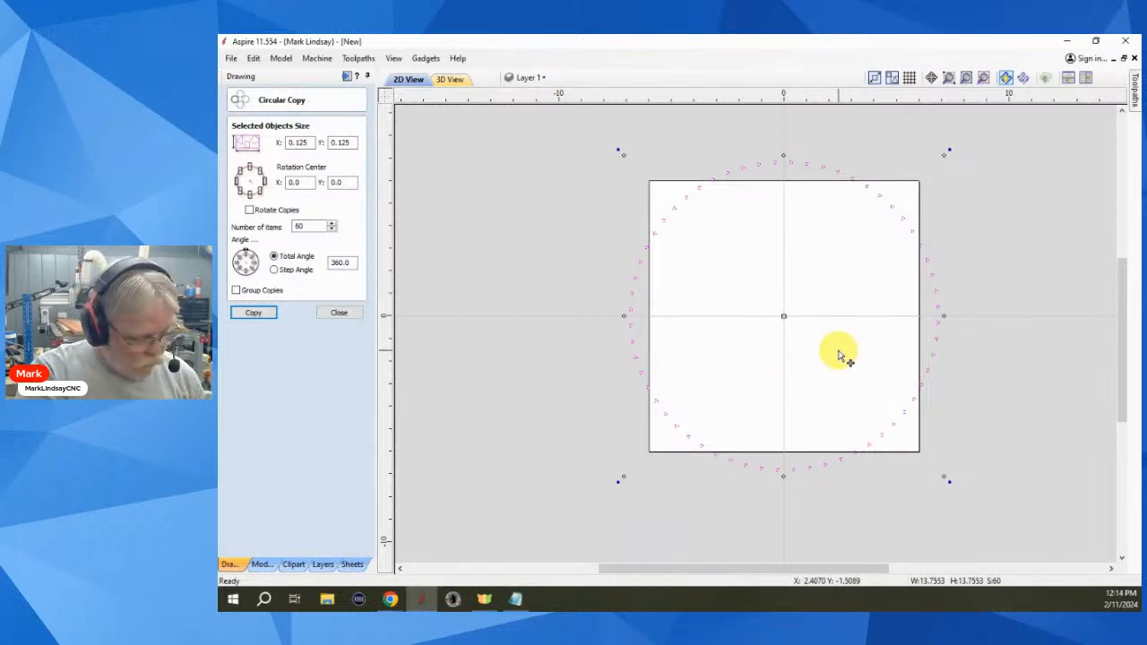
key("ctrl+z")
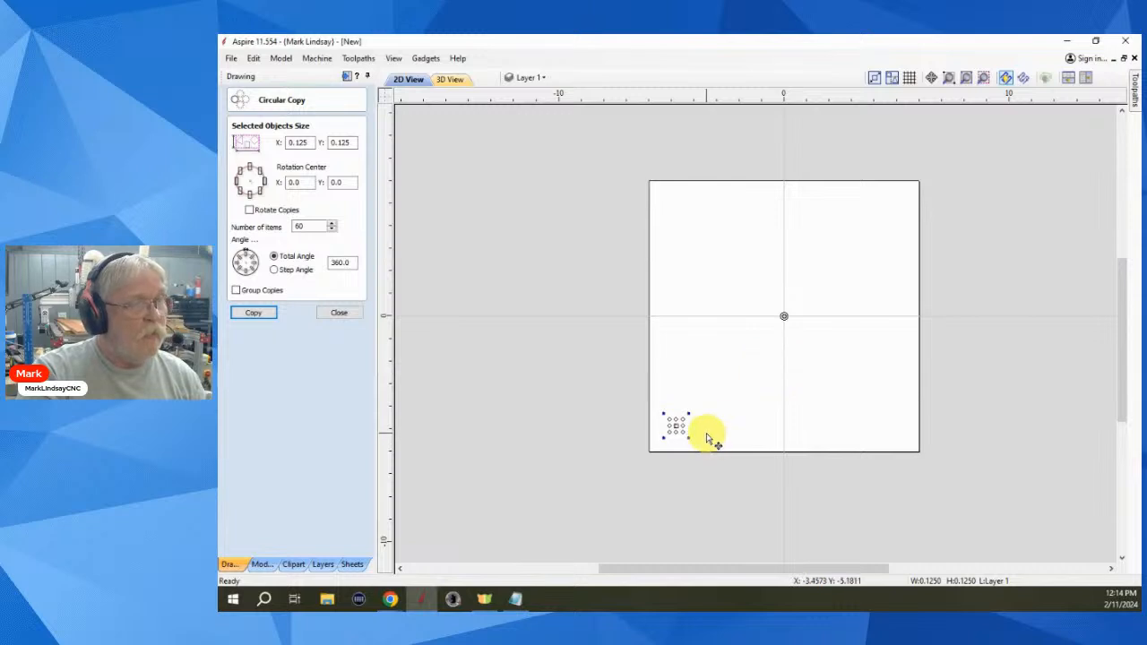
- Move the small circle group to the sheet's top centre and reset the rotation centre to 0.0, 0.0
scroll(708, 432, "up", 1)
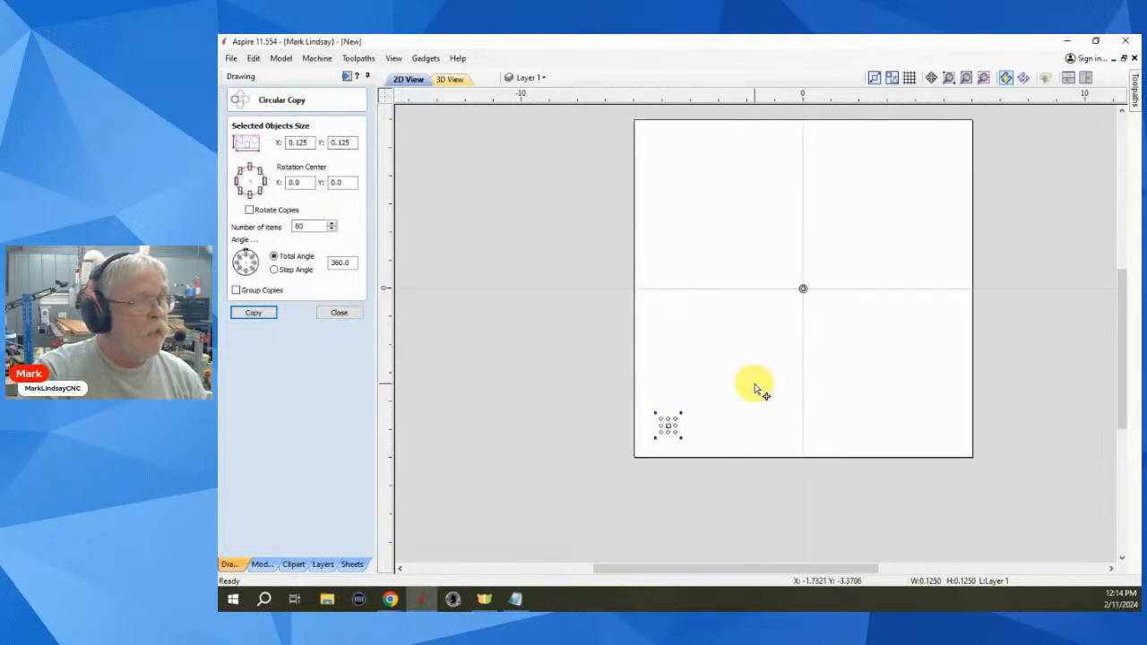
left_click(671, 423)
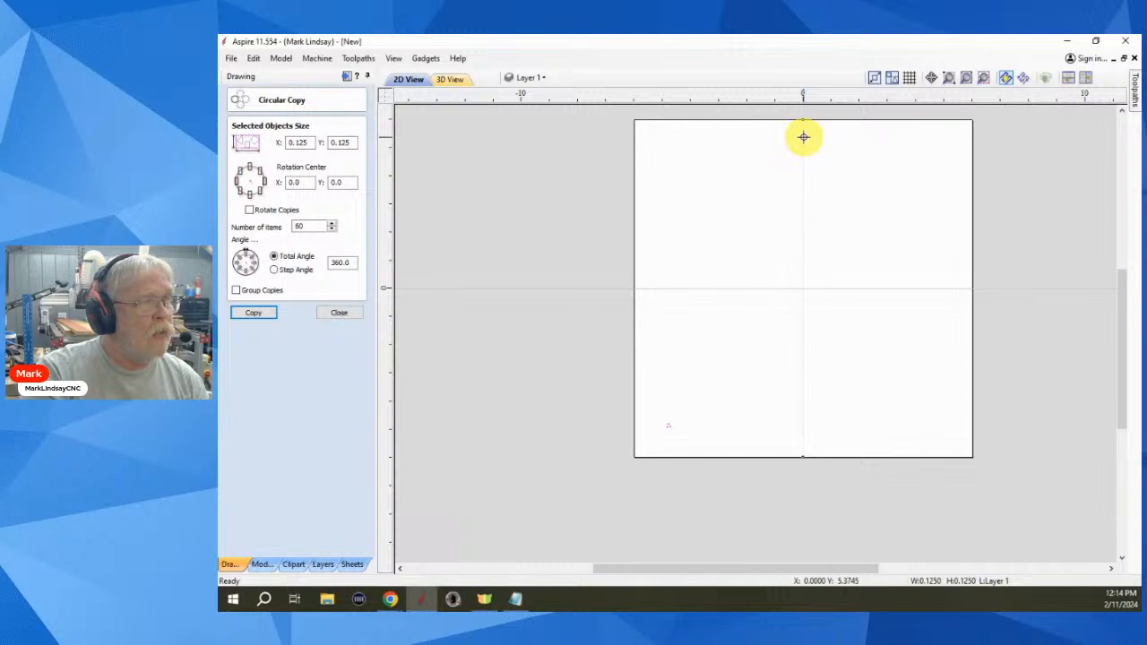
left_click_drag(803, 137, 803, 137)
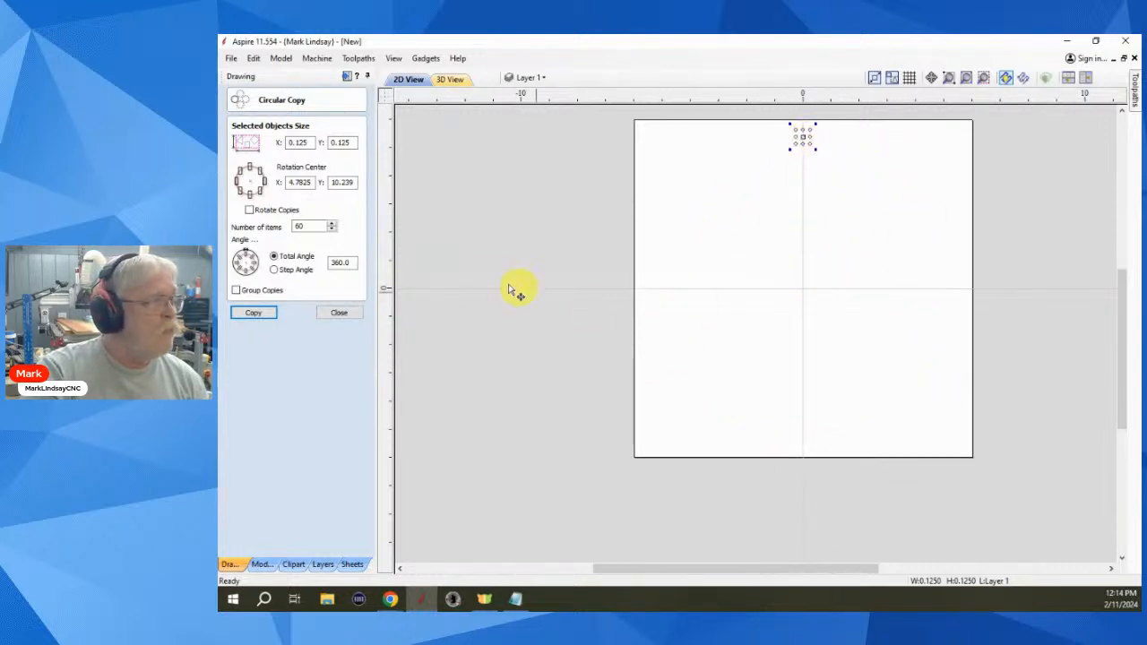
left_click(252, 184)
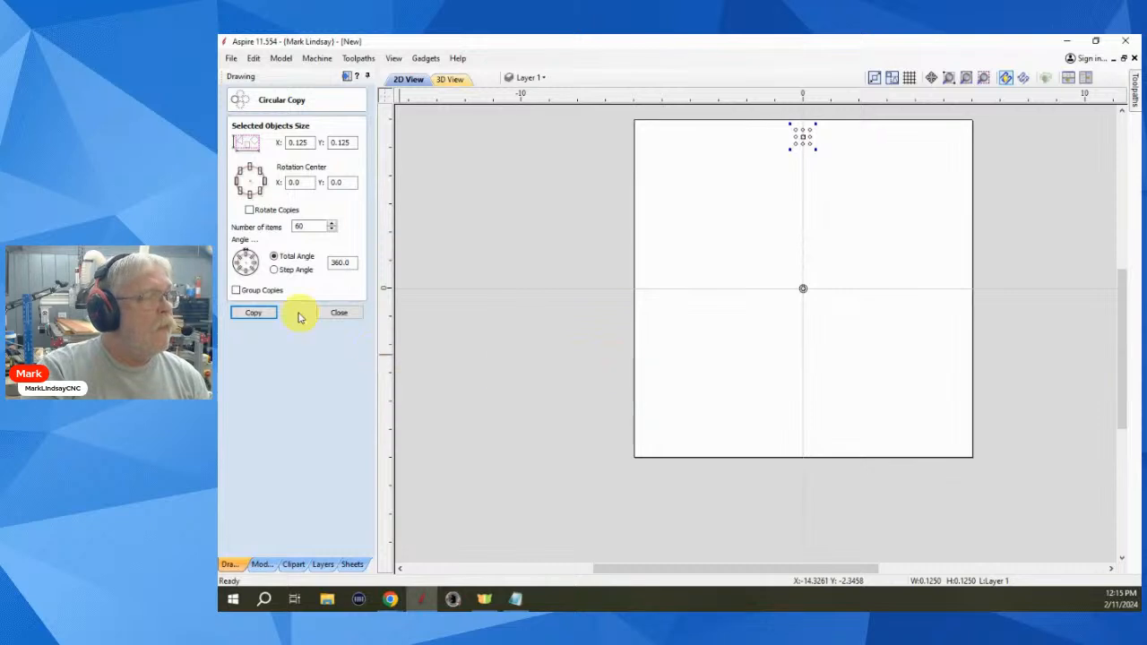
- Copy the circle group 60 times around 0.0, 0.0, close Circular Copy and deselect
left_click(253, 314)
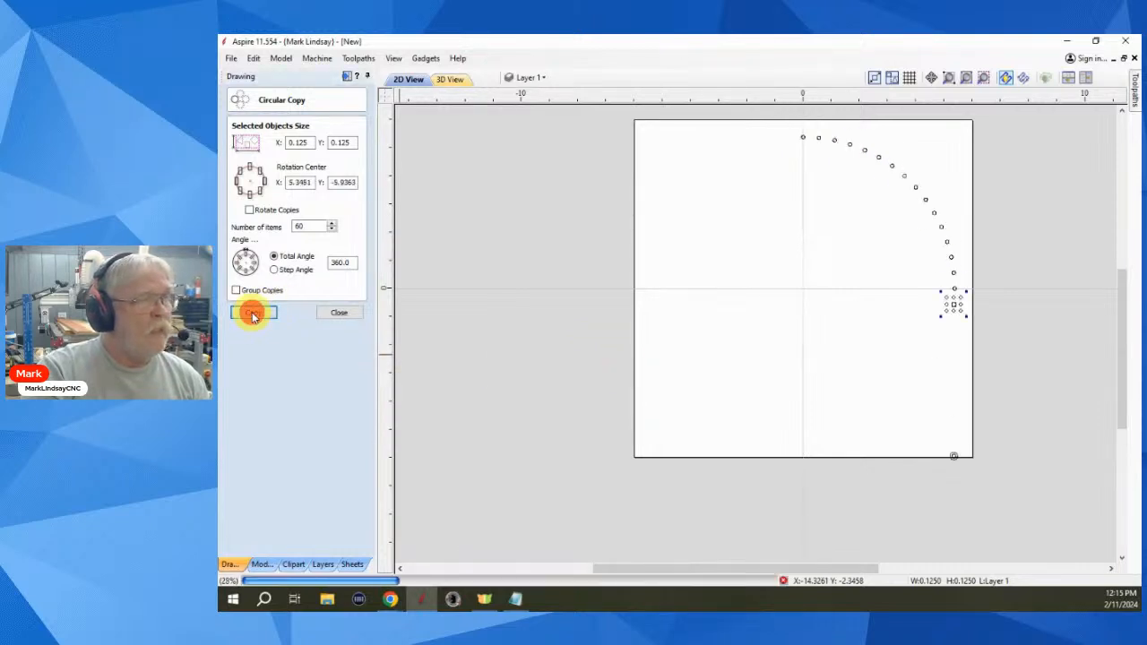
left_click(340, 315)
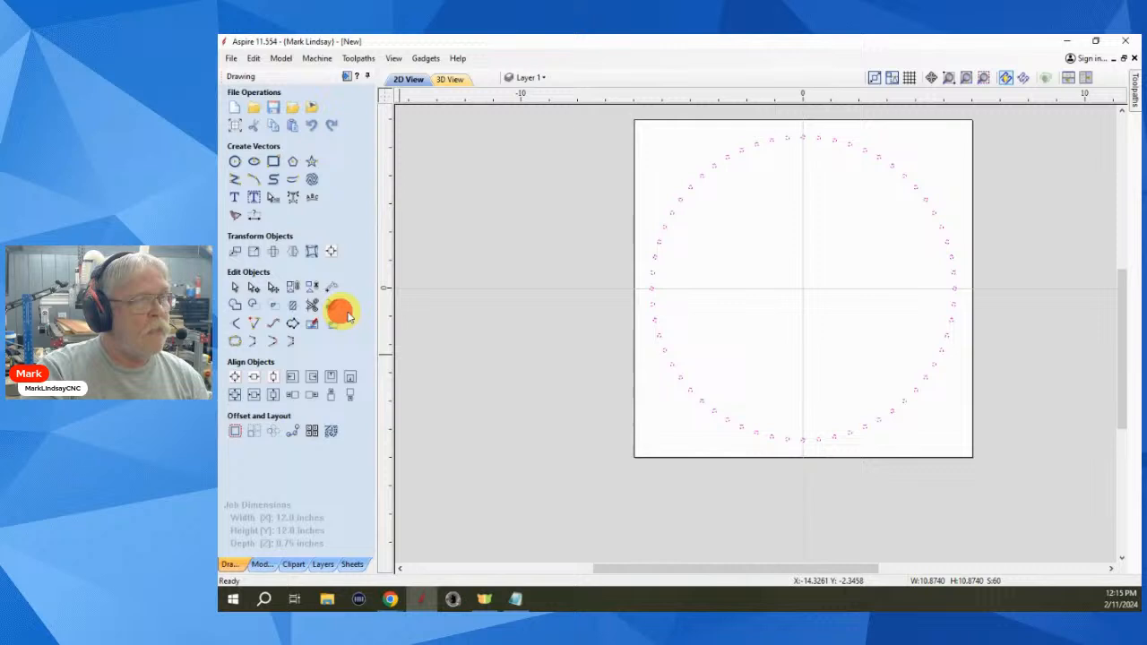
left_click(789, 320)
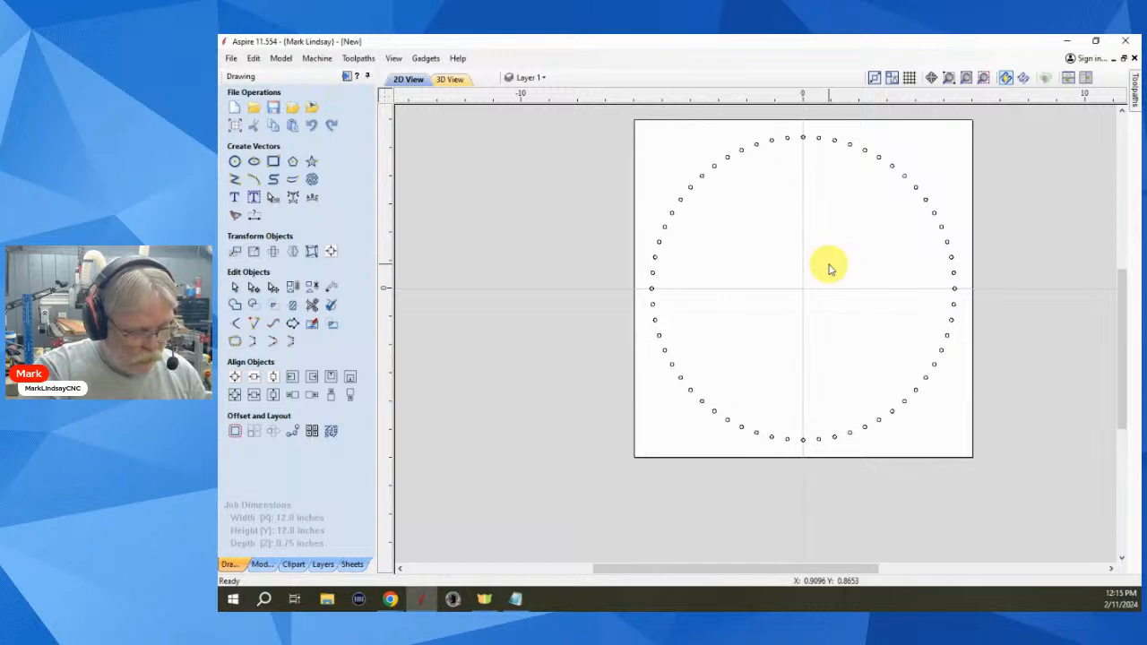
- Undo the ring of 60 copies and delete the remaining small circle at the top
key("ctrl+z")
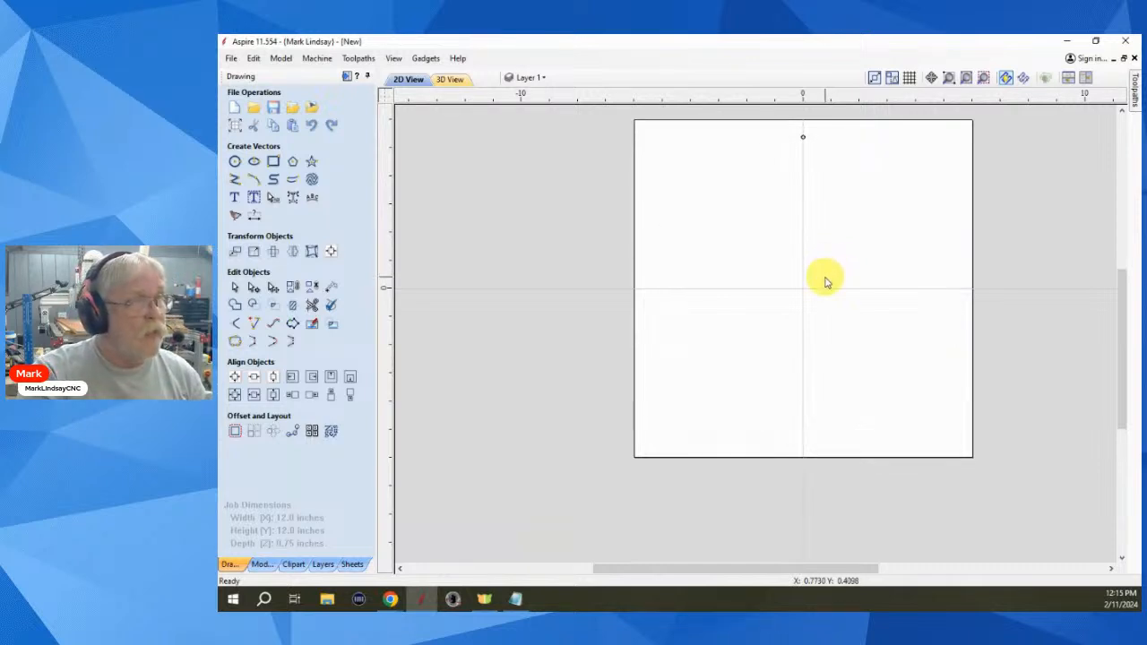
scroll(807, 142, "up", 3)
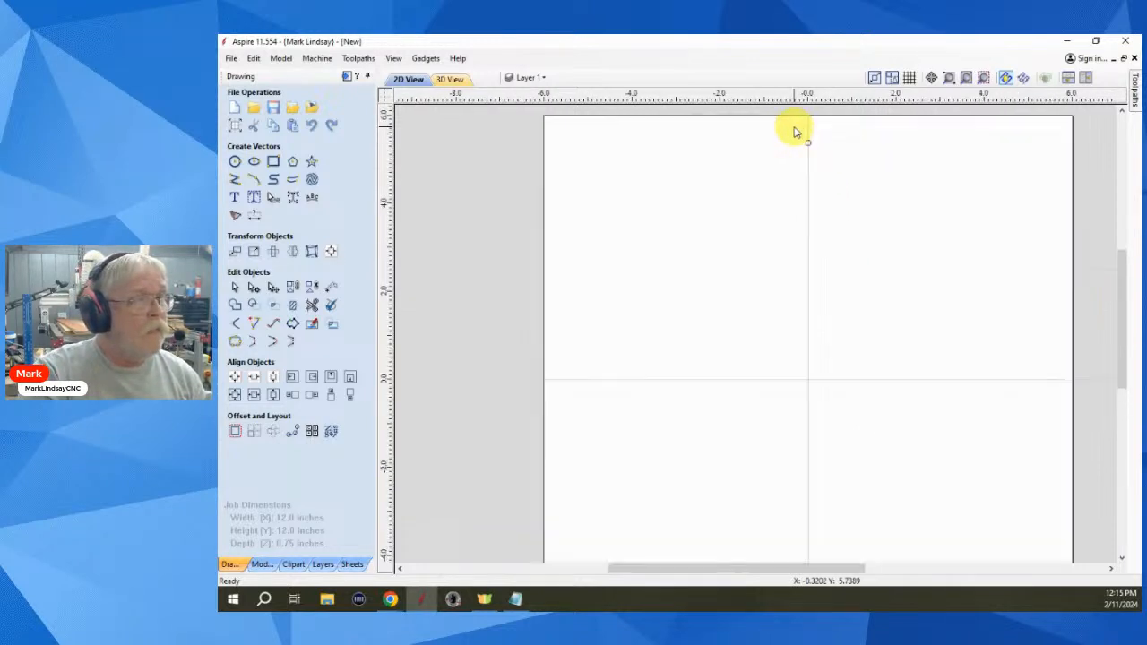
scroll(811, 145, "up", 2)
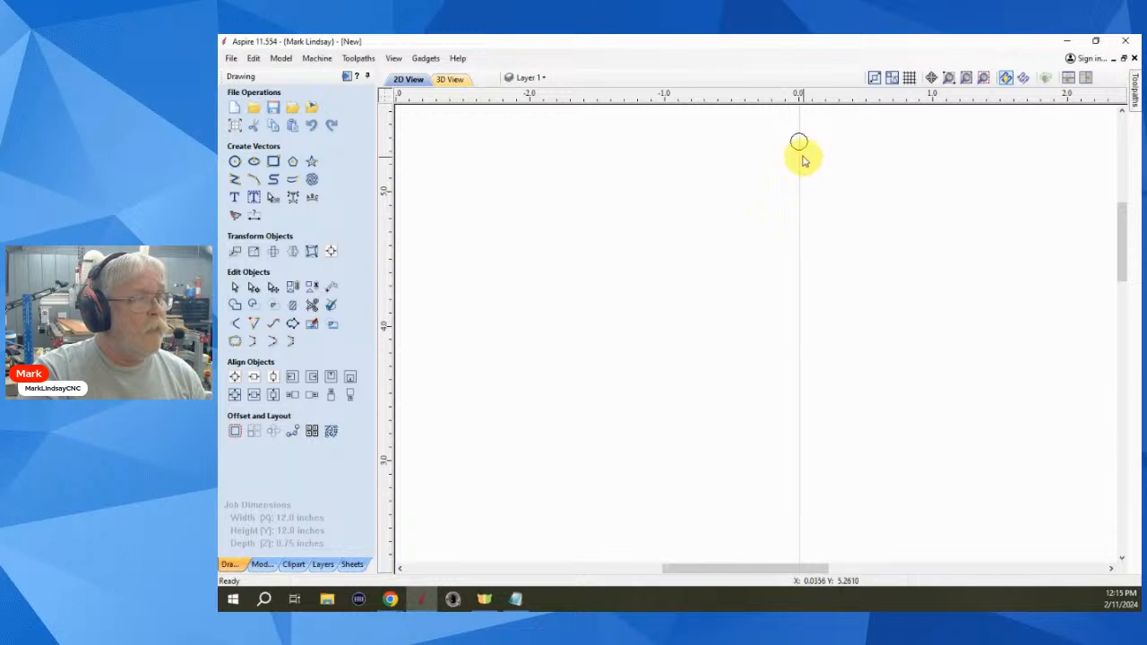
left_click(800, 145)
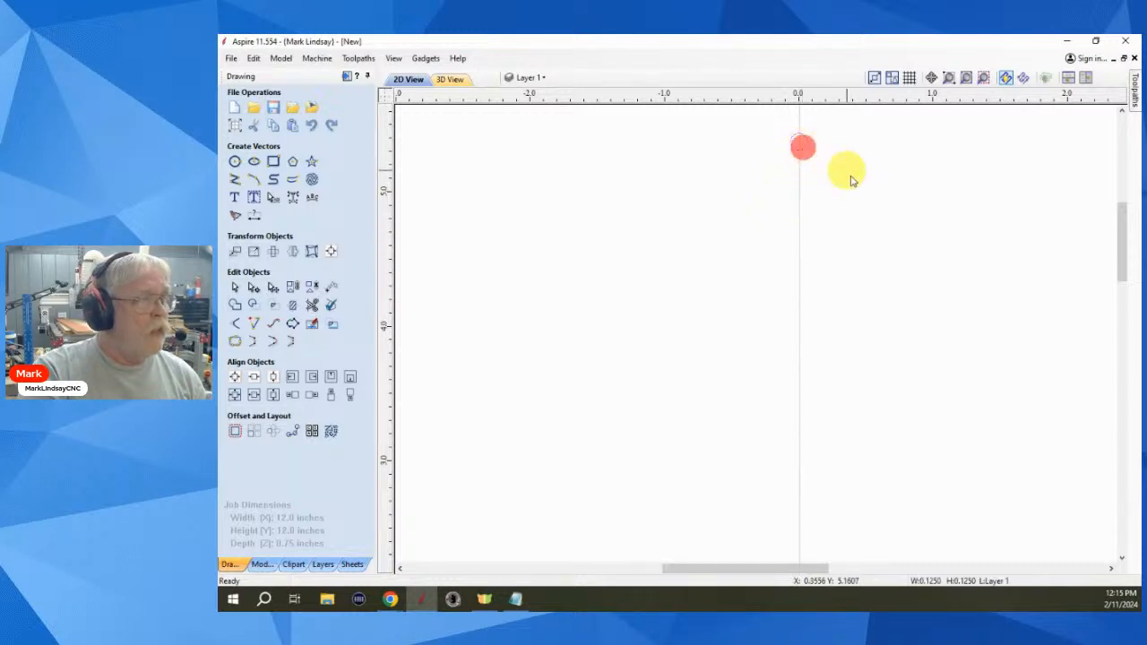
key("Delete")
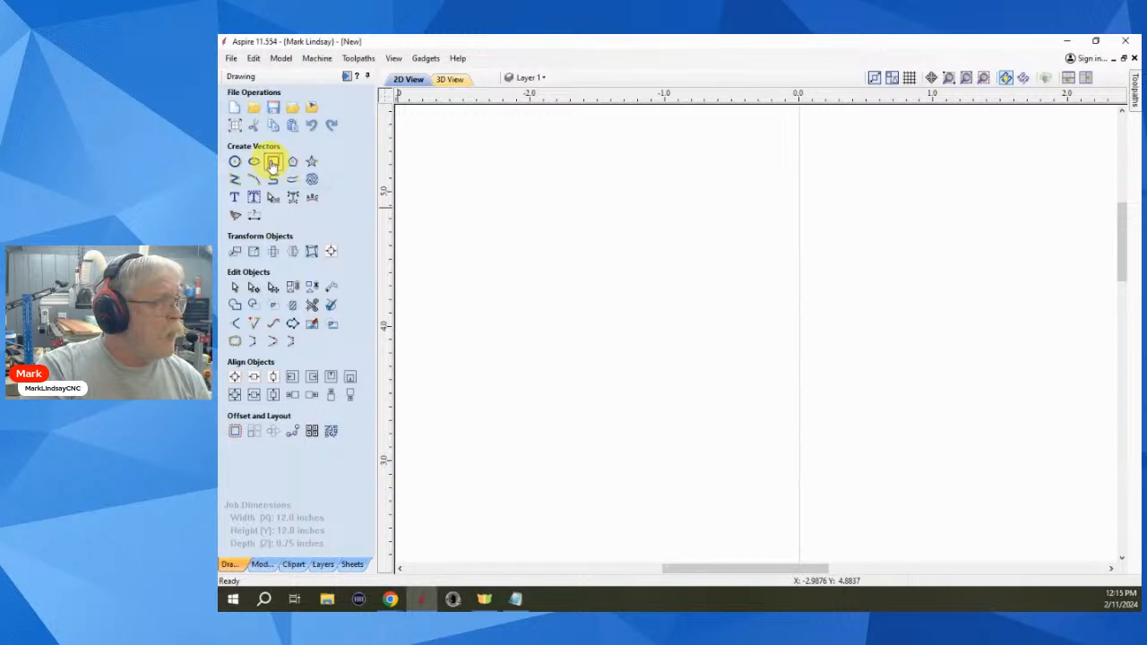
- Draw a 0.125 × 0.25 inch rectangle on the sheet's vertical centre line near the top
left_click(273, 161)
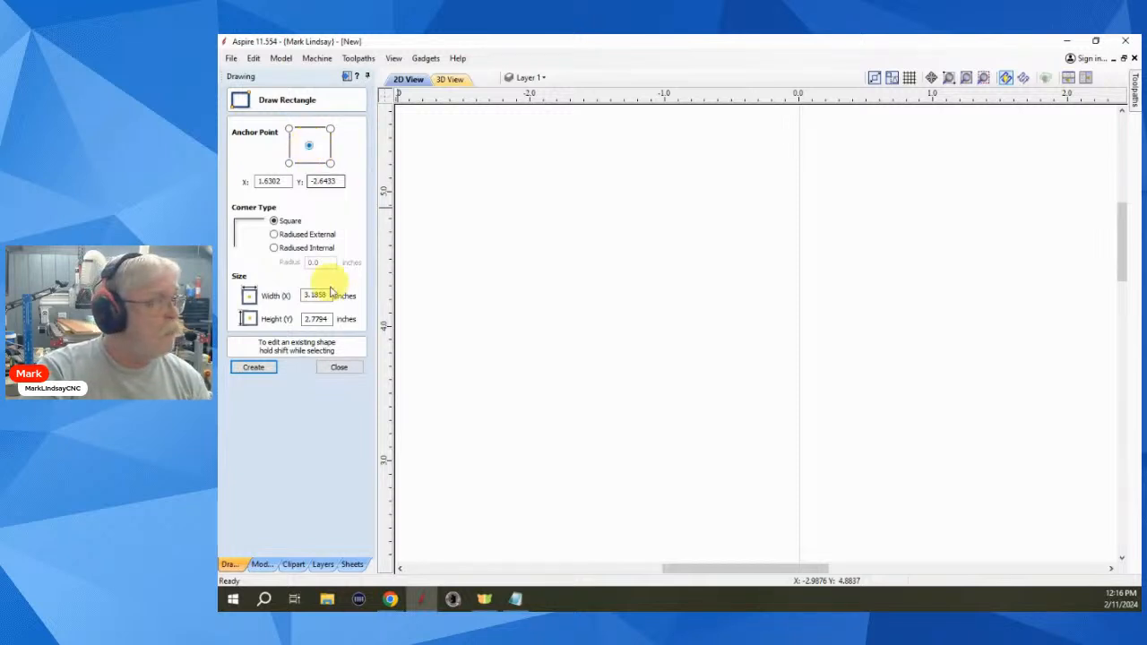
left_click_drag(330, 295, 295, 293)
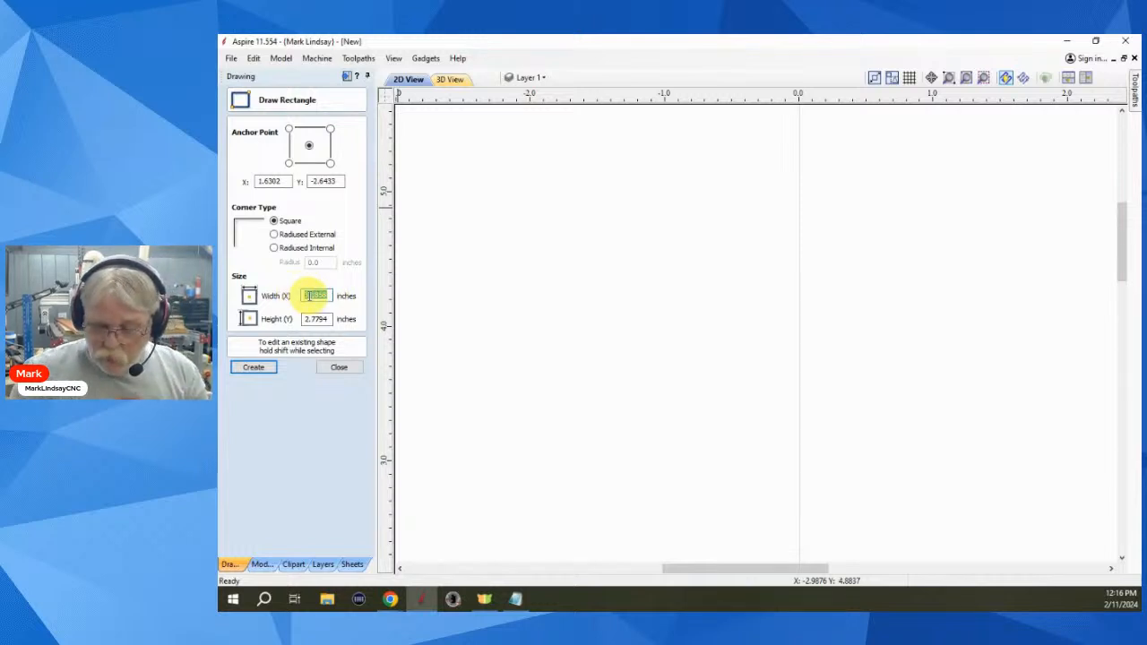
key("BackSpace")
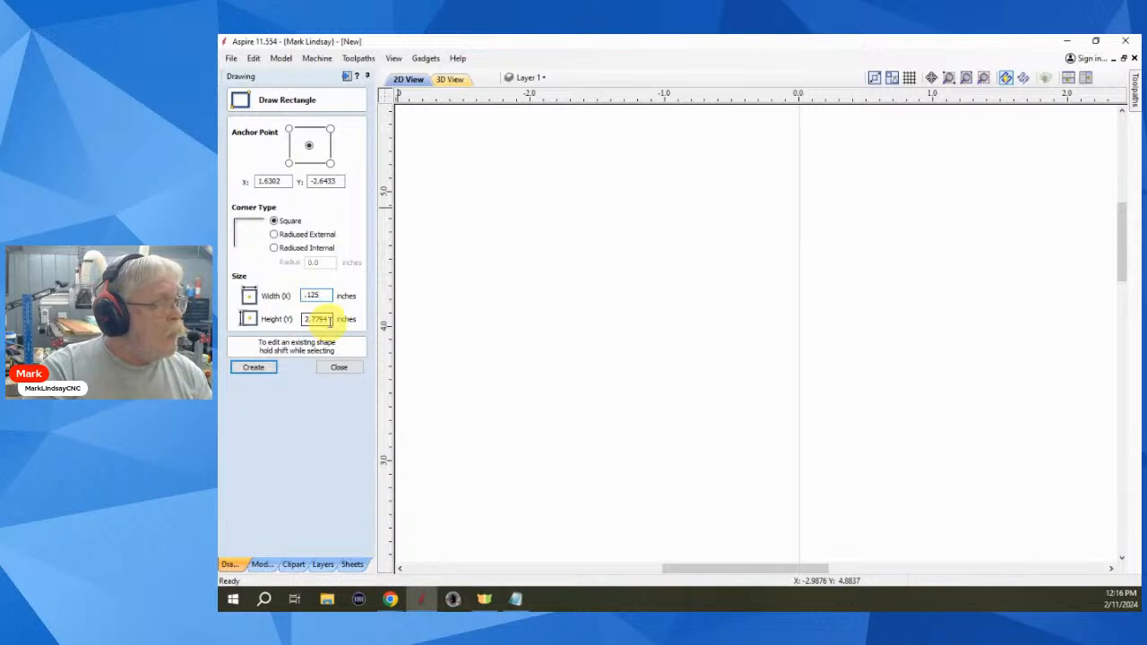
left_click_drag(328, 319, 290, 320)
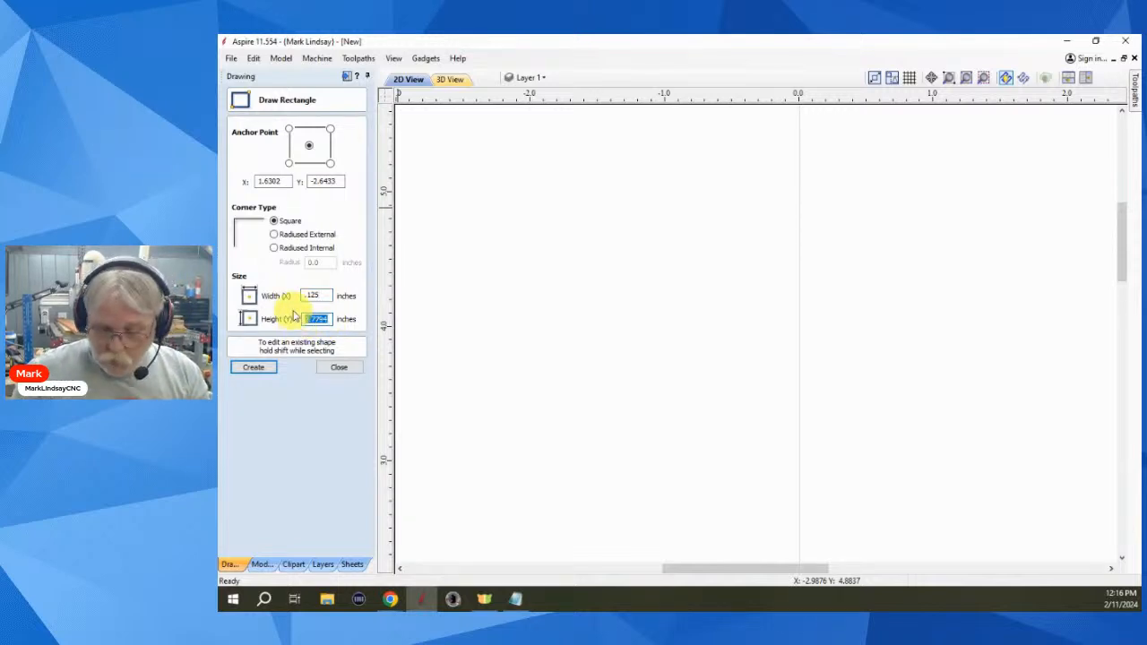
key("BackSpace")
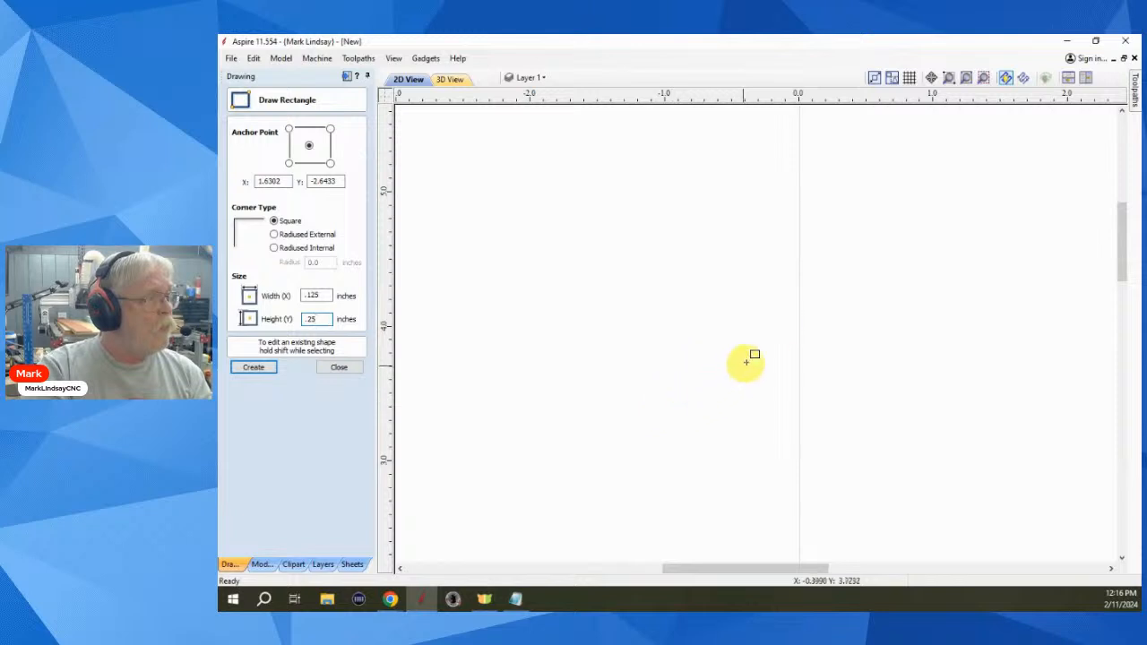
scroll(811, 300, "down", 2)
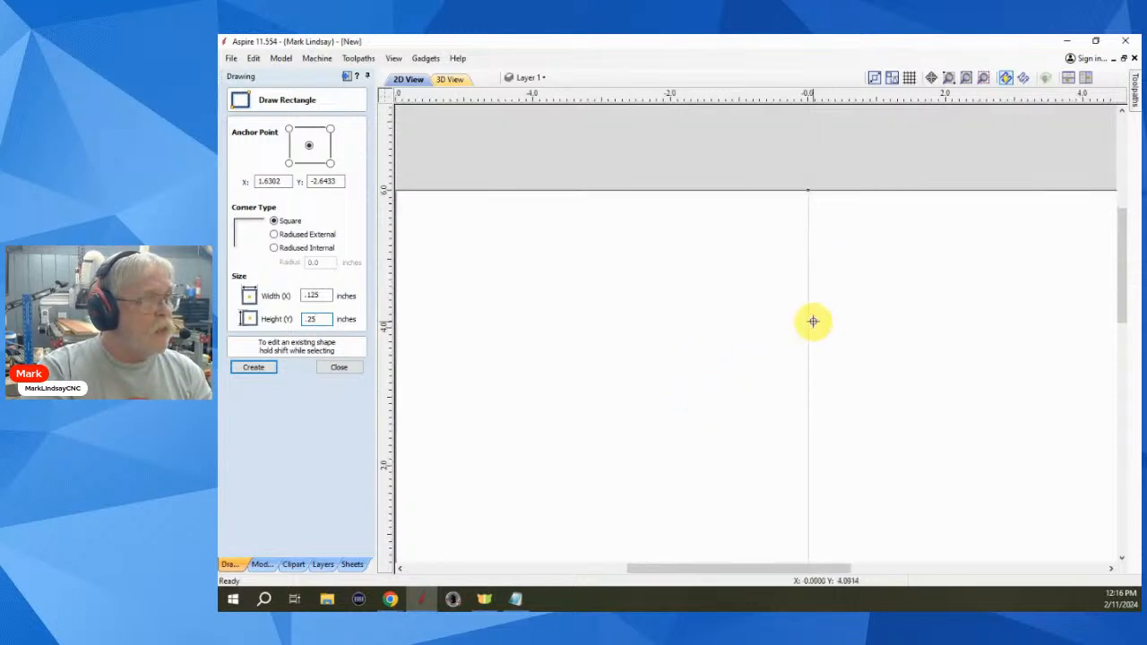
left_click(807, 243)
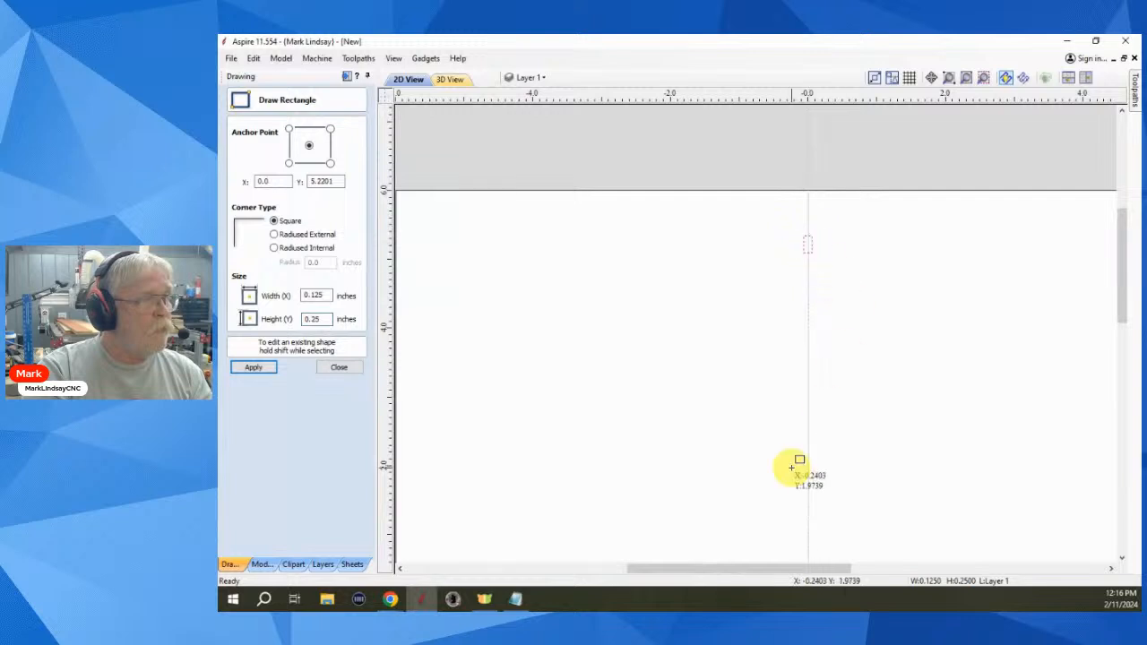
left_click(339, 369)
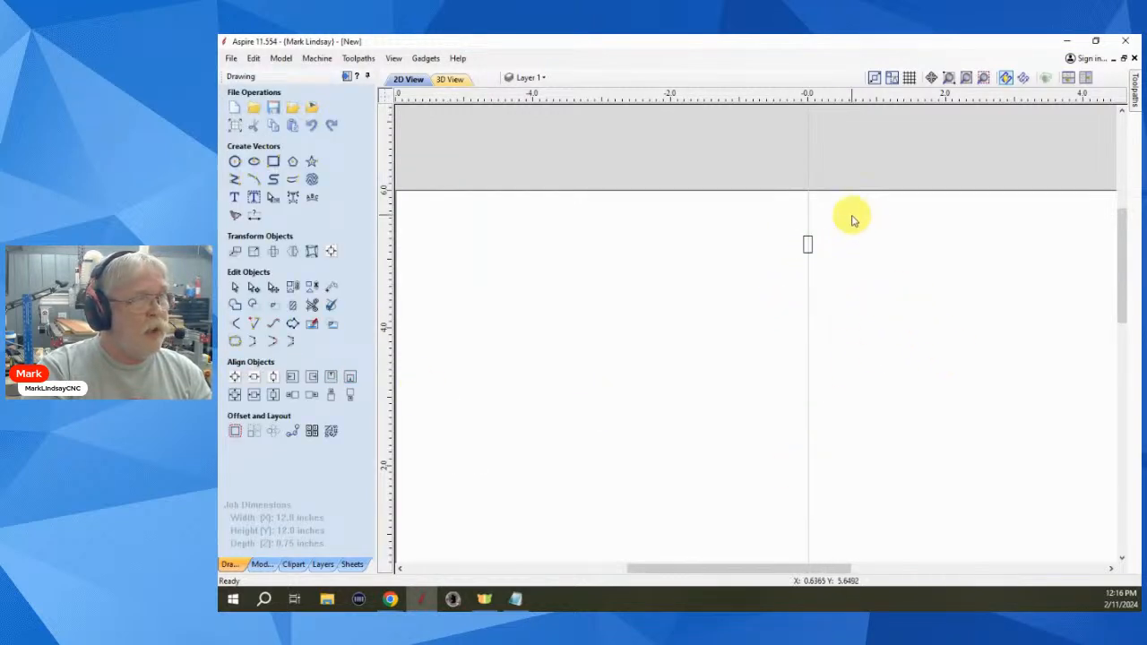
- Select the small rectangle and bring up Circular Copy with 60 unrotated items over 360°
left_click_drag(833, 220, 781, 278)
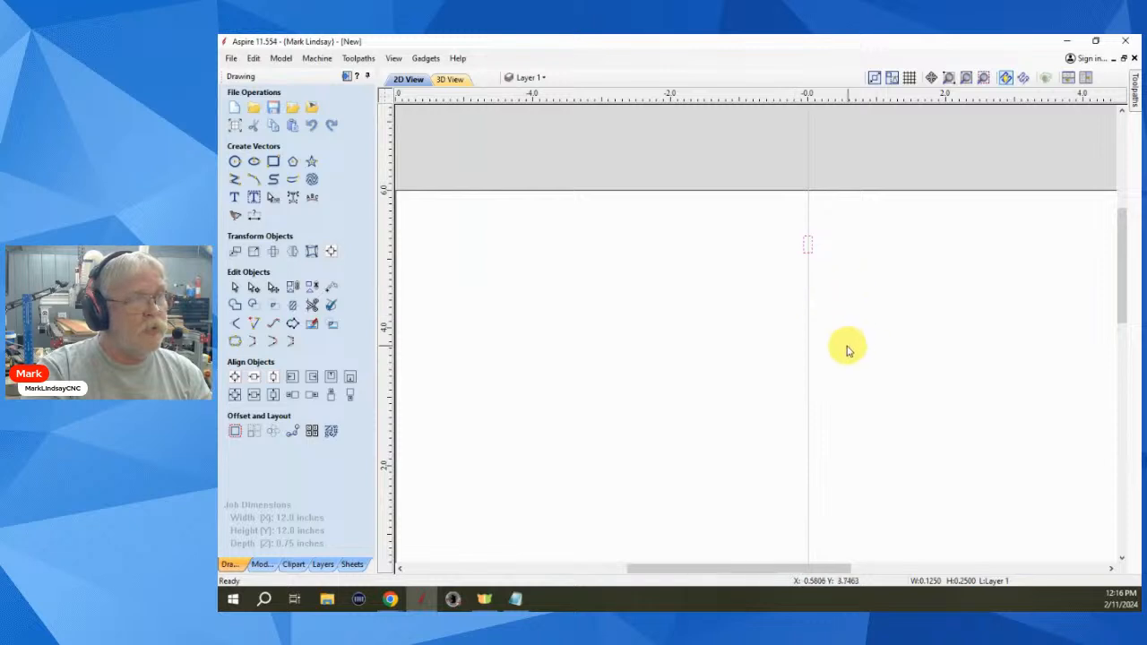
scroll(845, 346, "down", 5)
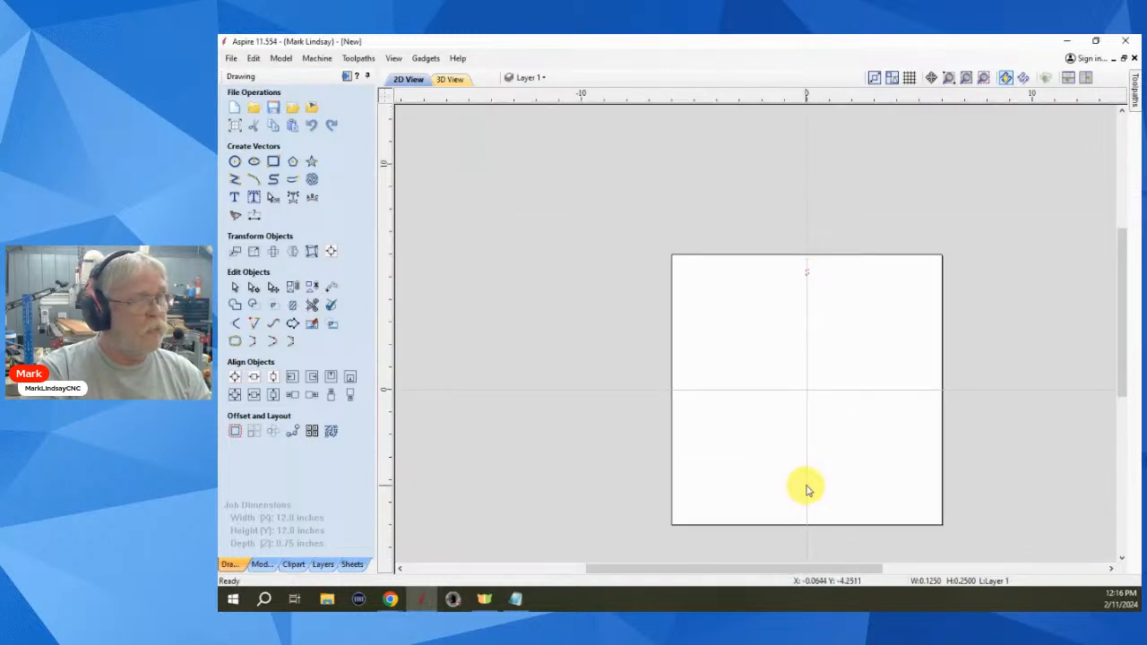
scroll(805, 474, "up", 2)
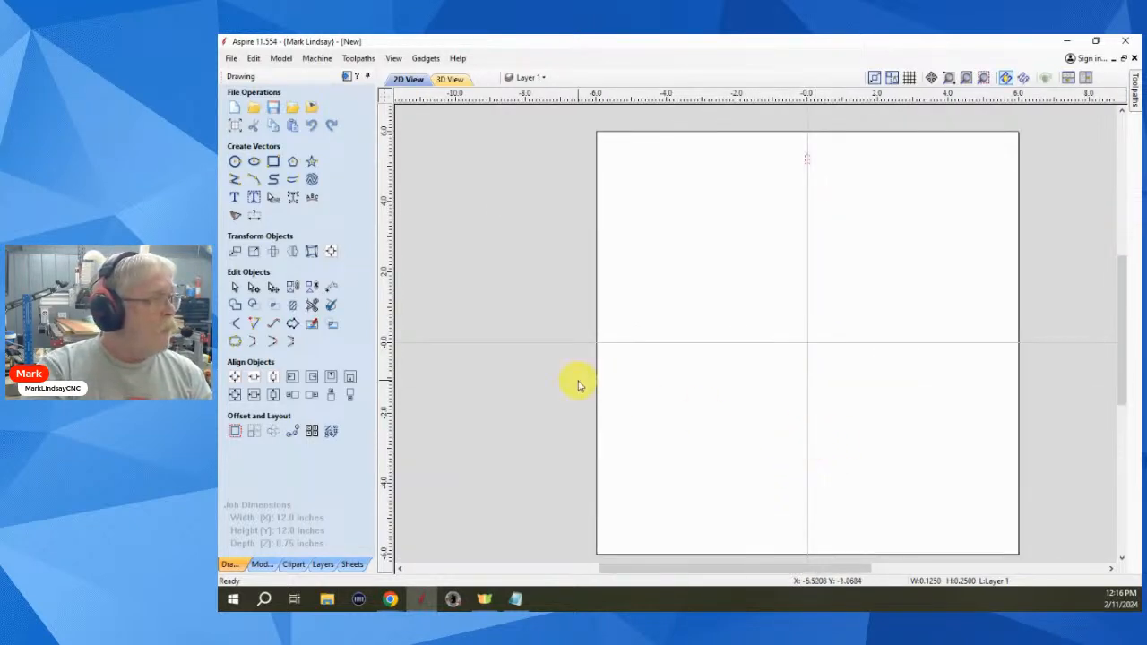
left_click(271, 434)
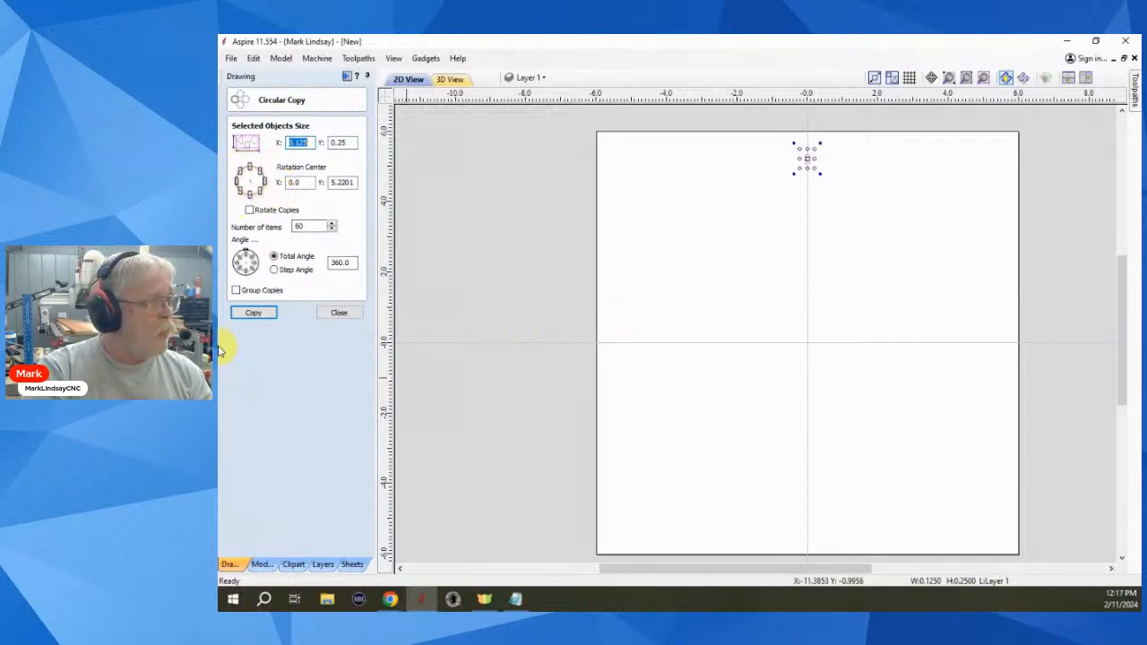
- Set the rotation centre to 0.0, 0.0, copy the rectangle 60 times around it, and deselect
left_click(253, 314)
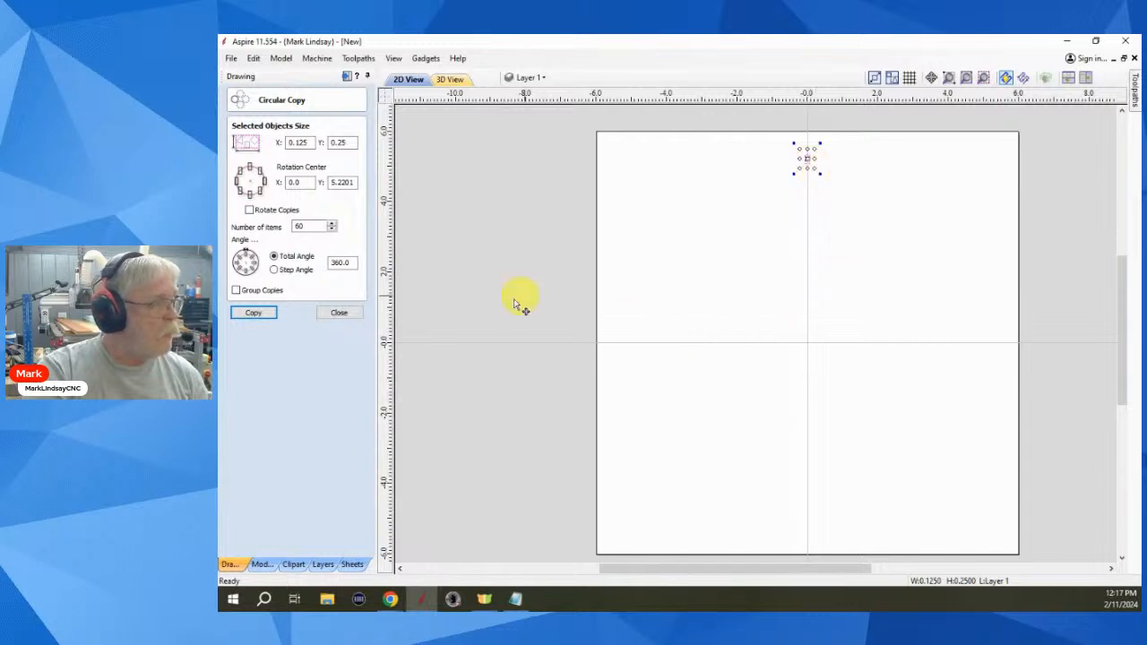
left_click(251, 183)
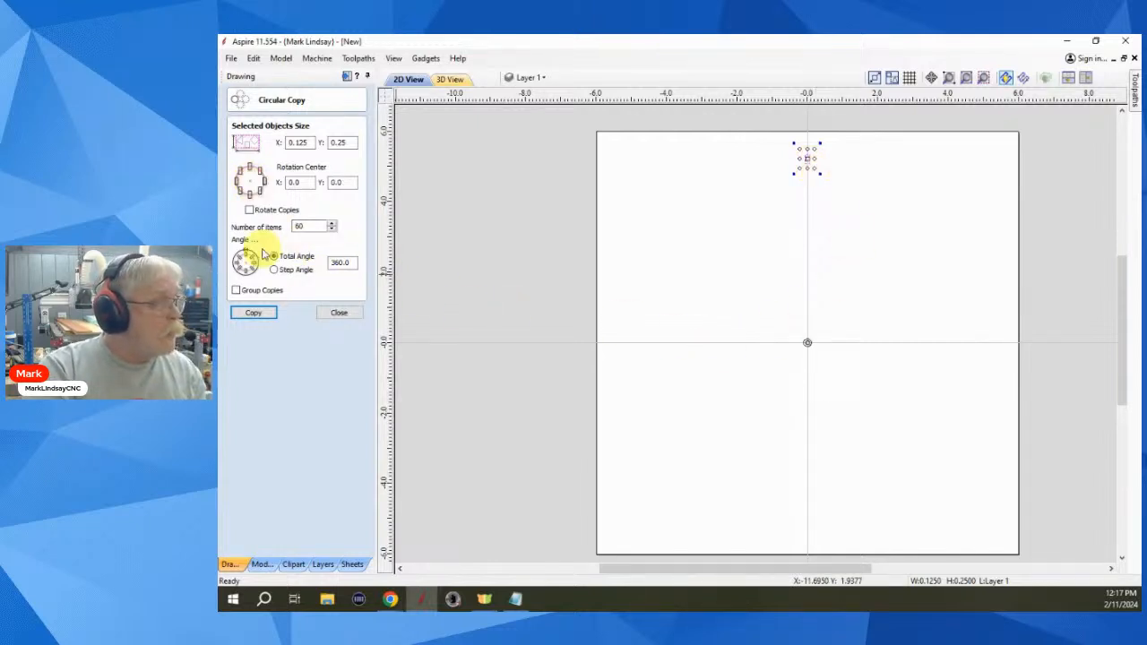
left_click(258, 316)
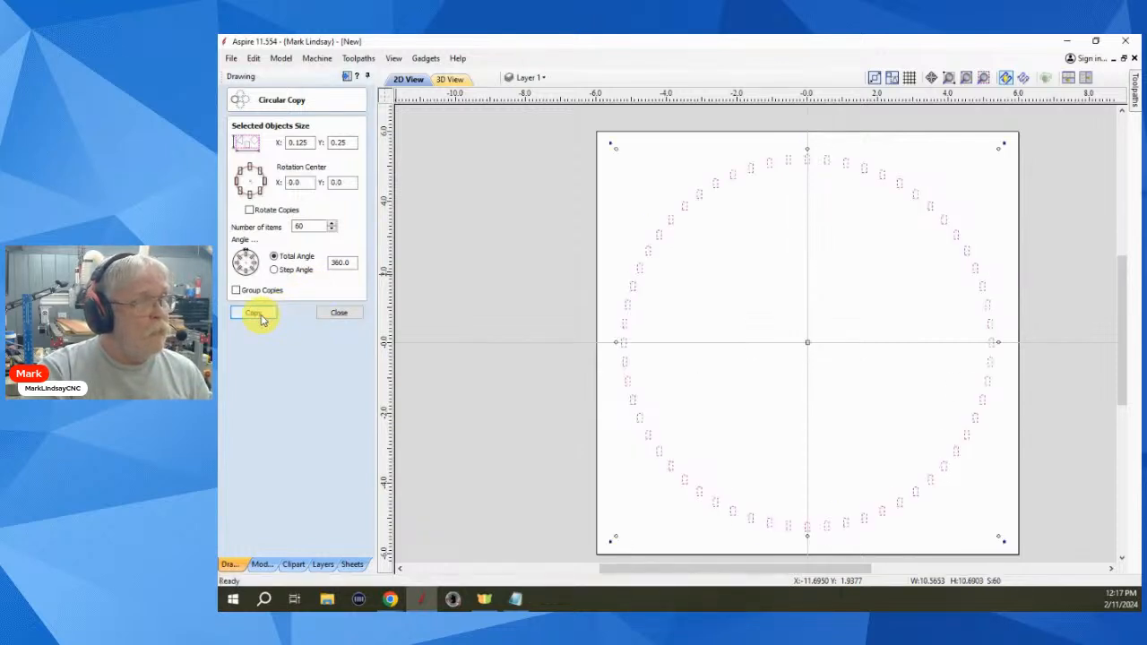
left_click(756, 389)
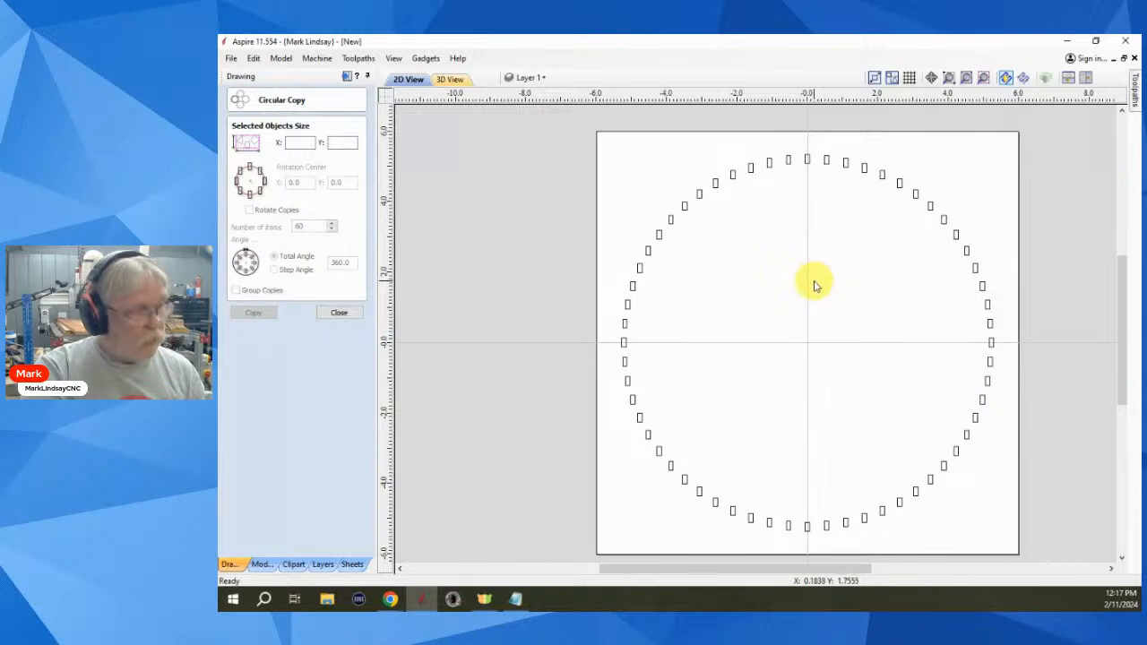
- Undo the old ring, then circular-copy the 0.125 × 0.25 rectangle 60 times, rotating each copy
key("ctrl+z")
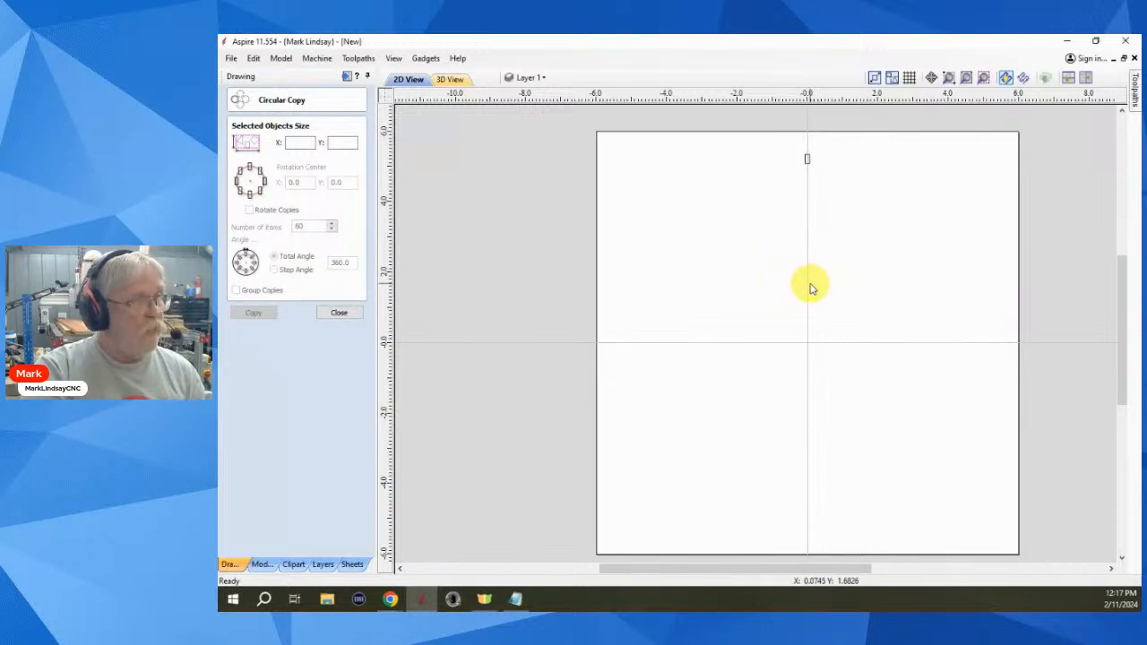
left_click(789, 176)
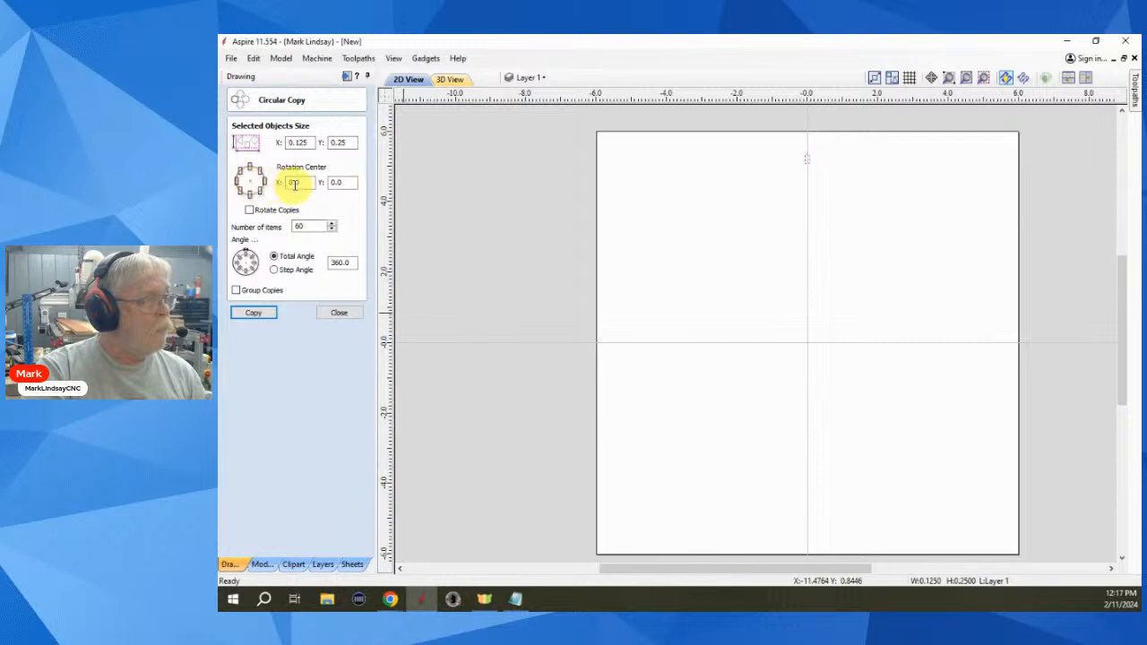
left_click(249, 210)
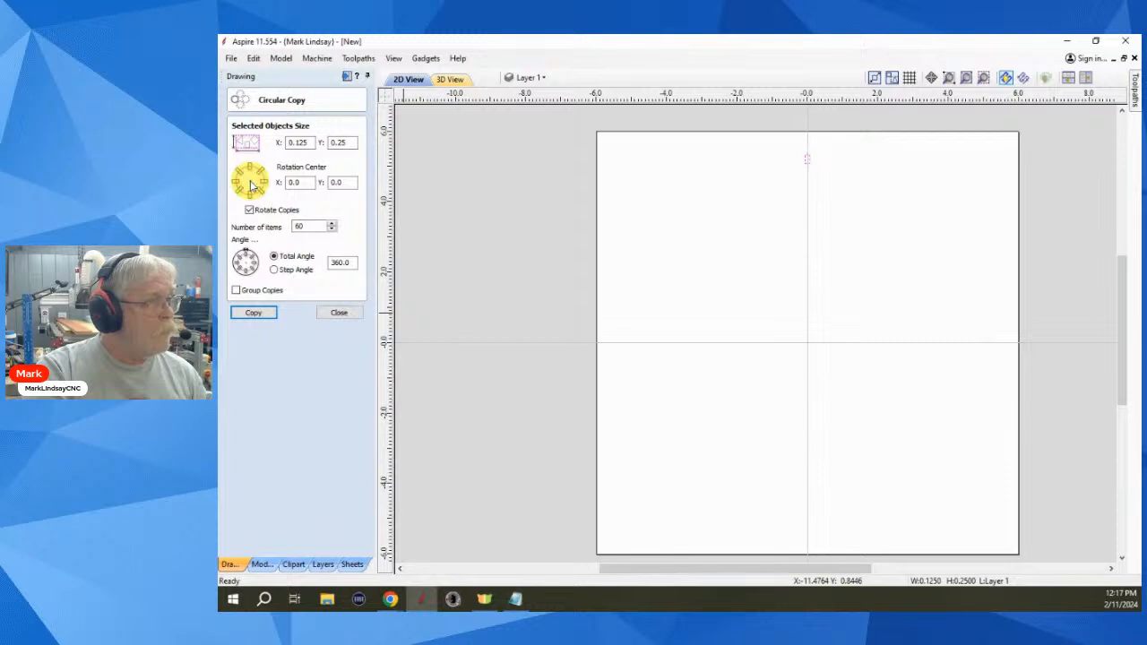
left_click(257, 313)
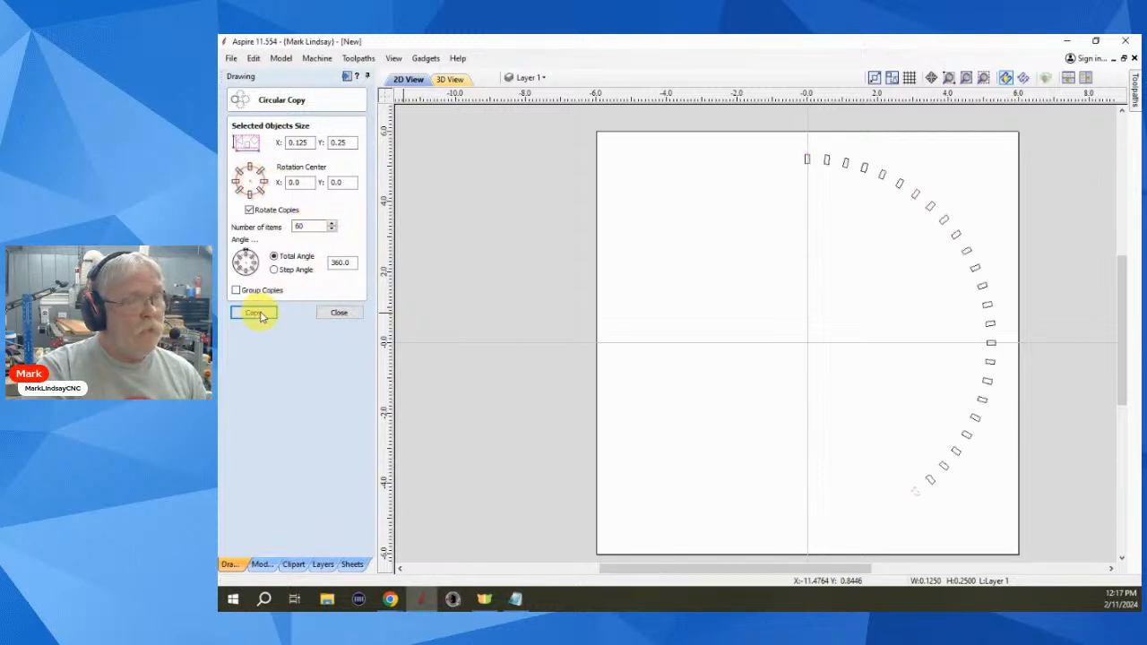
left_click(337, 314)
left_click(691, 410)
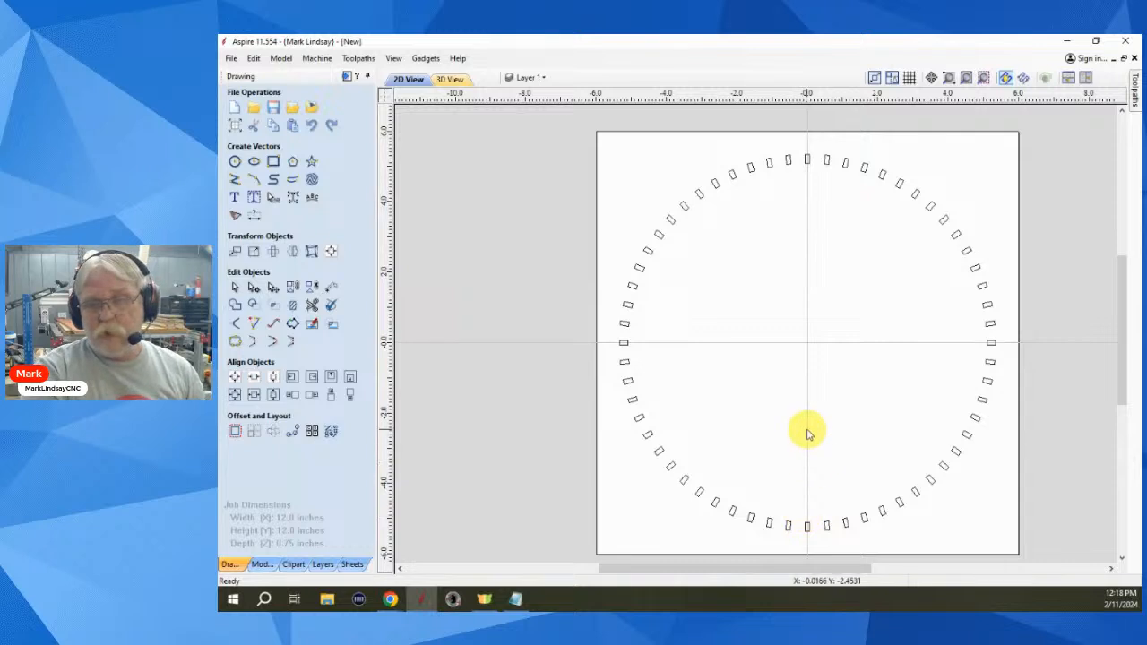
- Select the ring's left, right and bottom rectangles and delete them
scroll(780, 386, "up", 1)
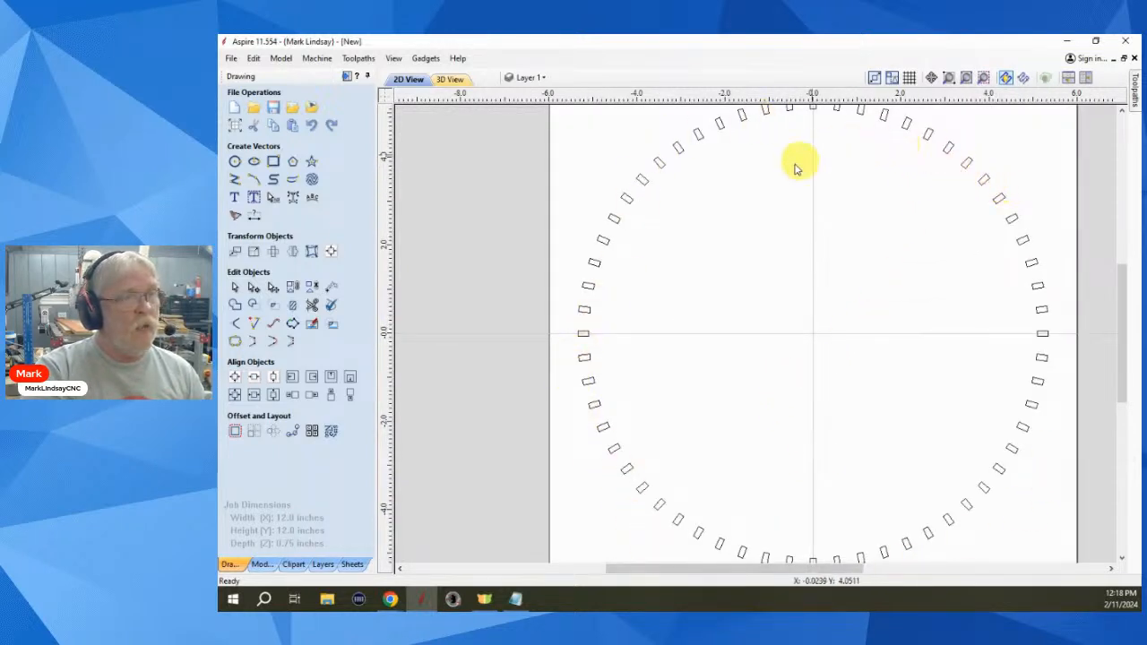
scroll(824, 361, "down", 1)
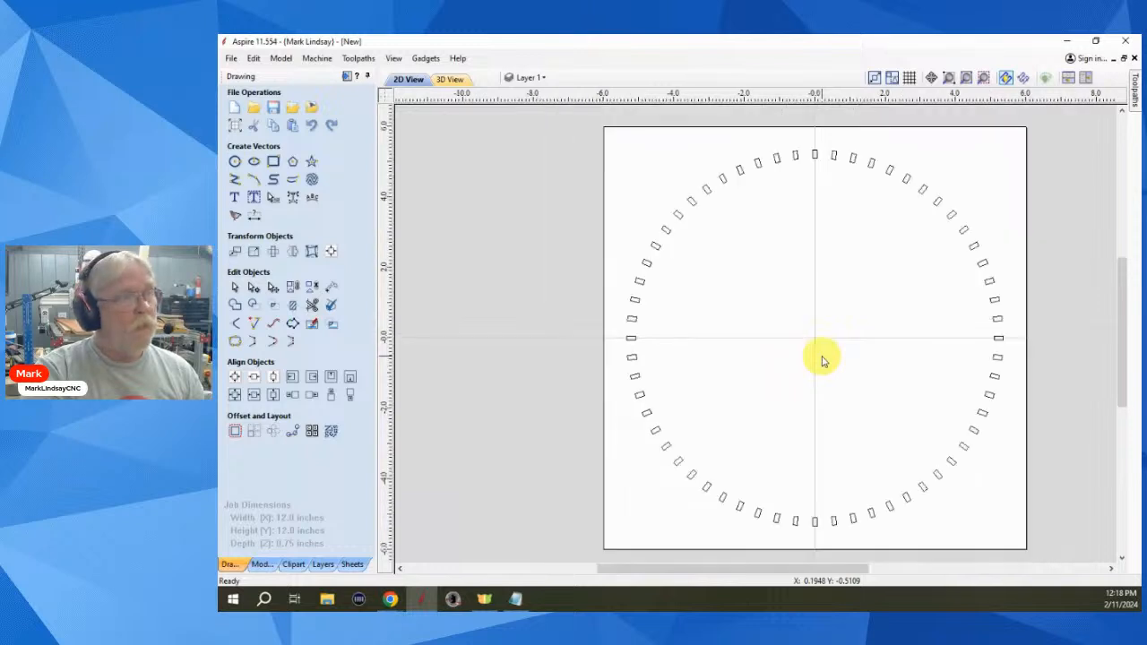
left_click(811, 165)
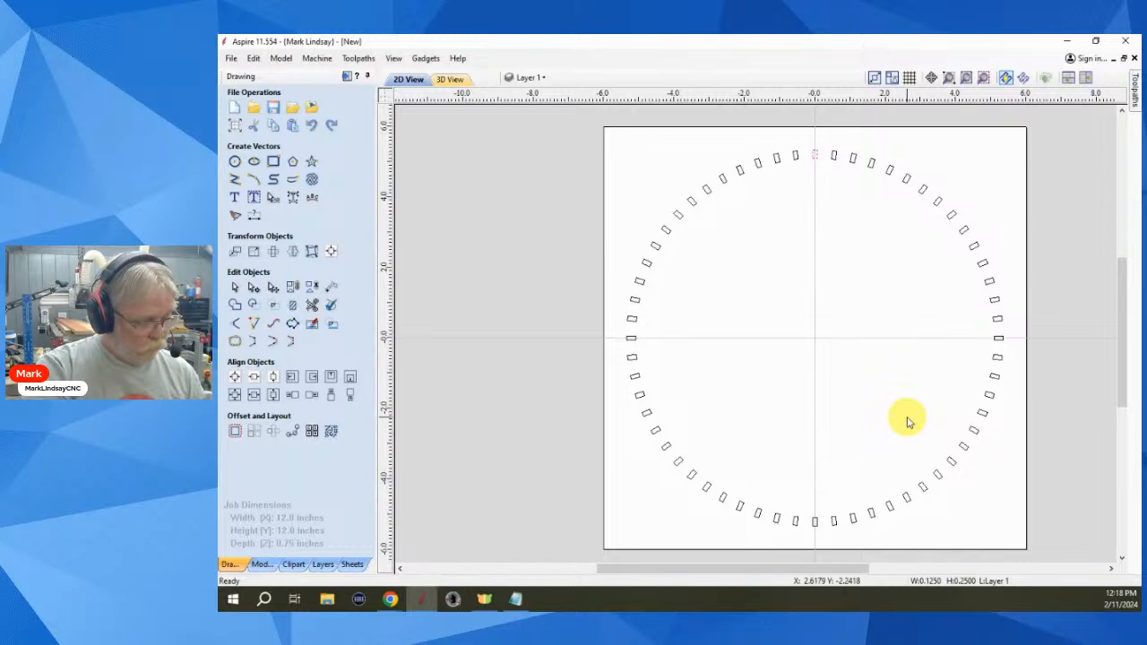
left_click(1003, 341)
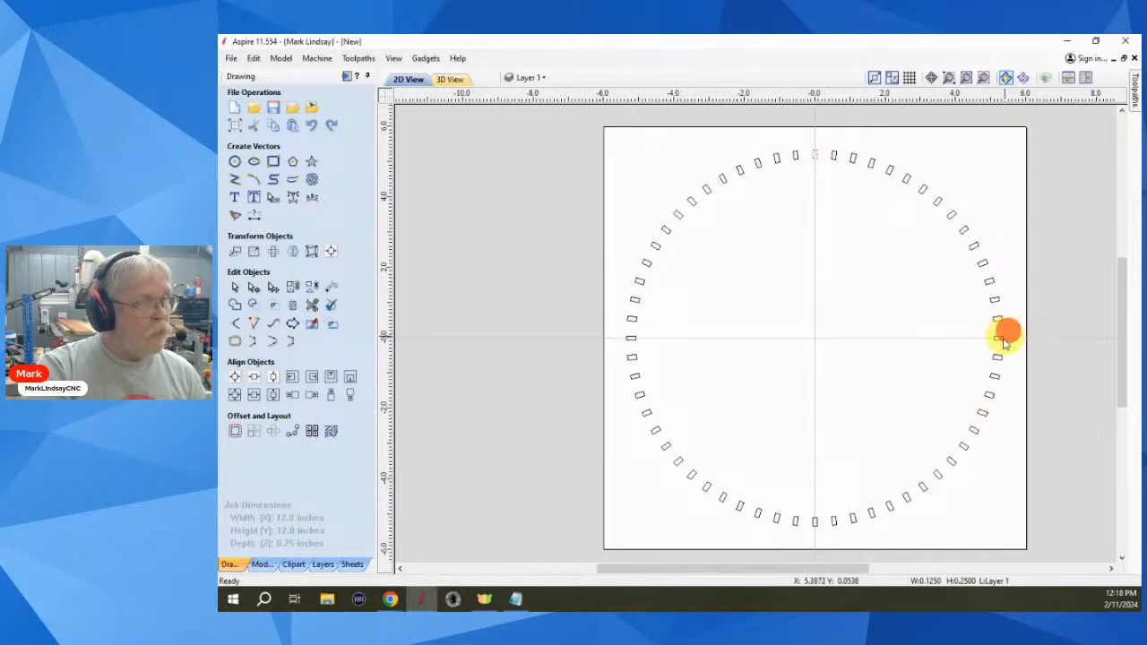
left_click(633, 338, "shift")
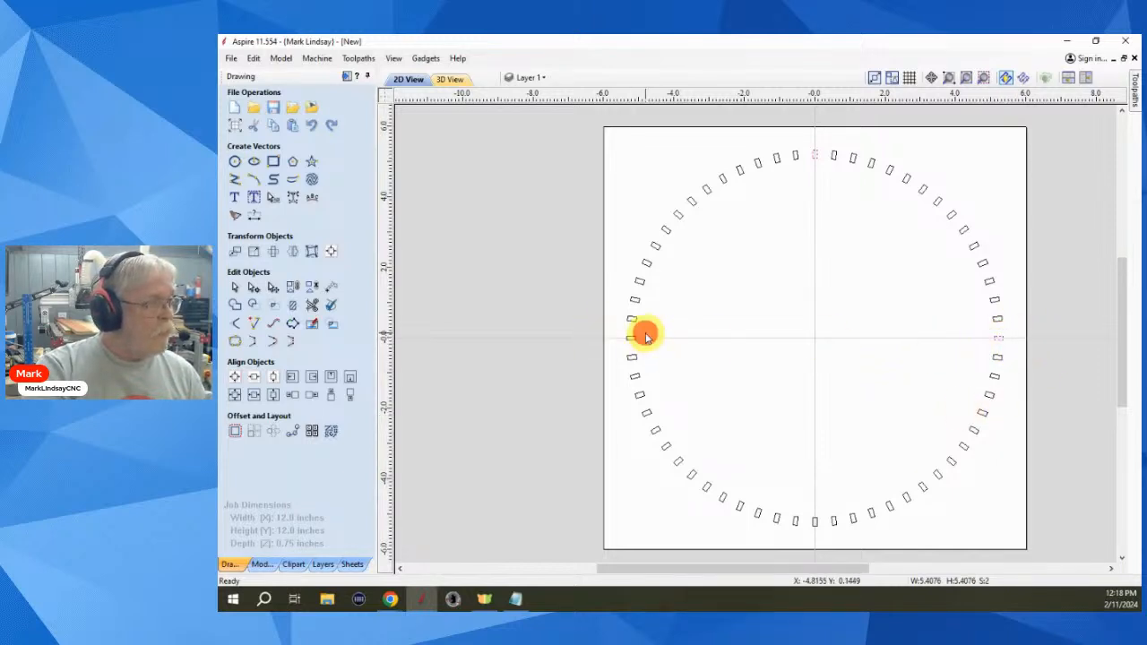
left_click(814, 524, "shift")
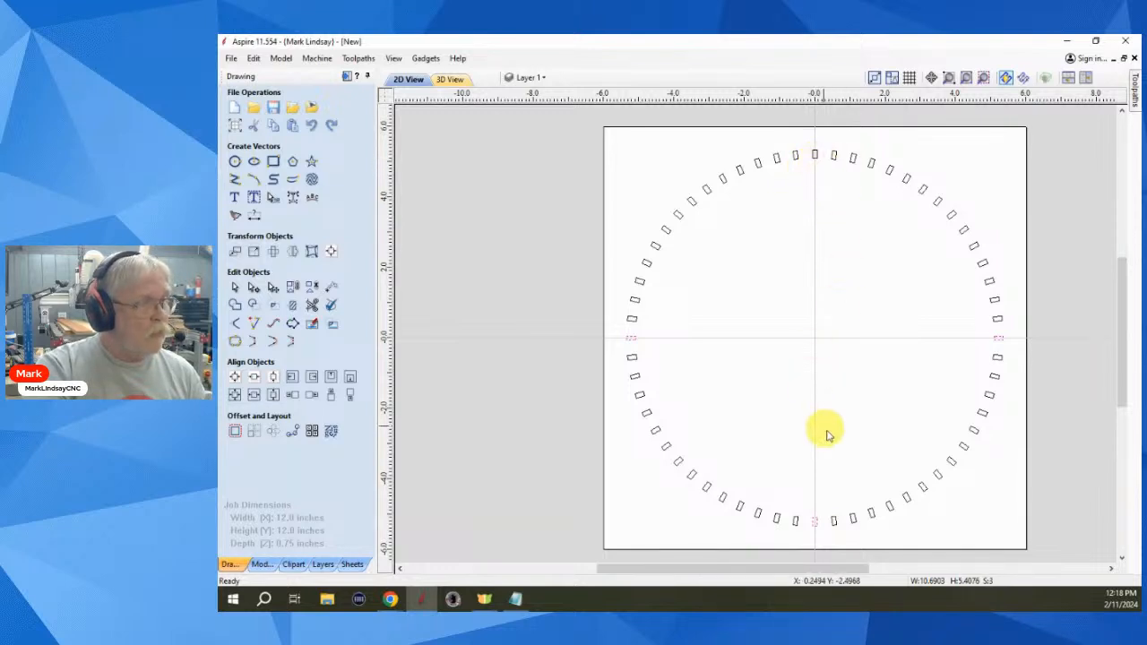
key("Delete")
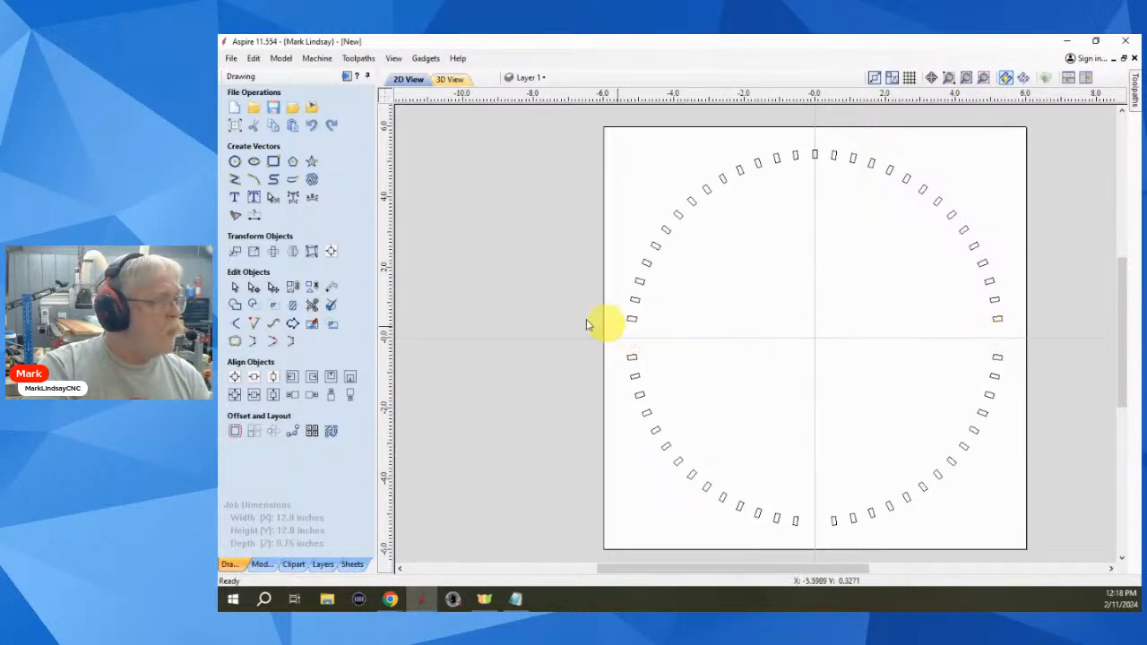
- Draw a 0.5-inch diameter circle centred on the ring's top rectangle
left_click(234, 163)
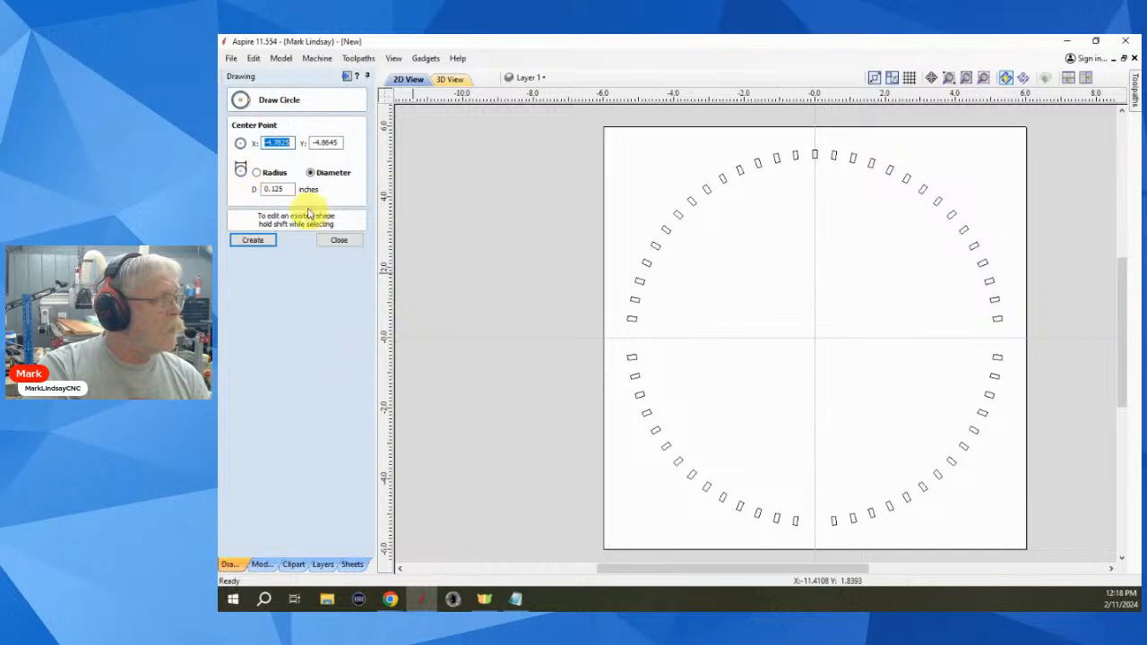
left_click(278, 189)
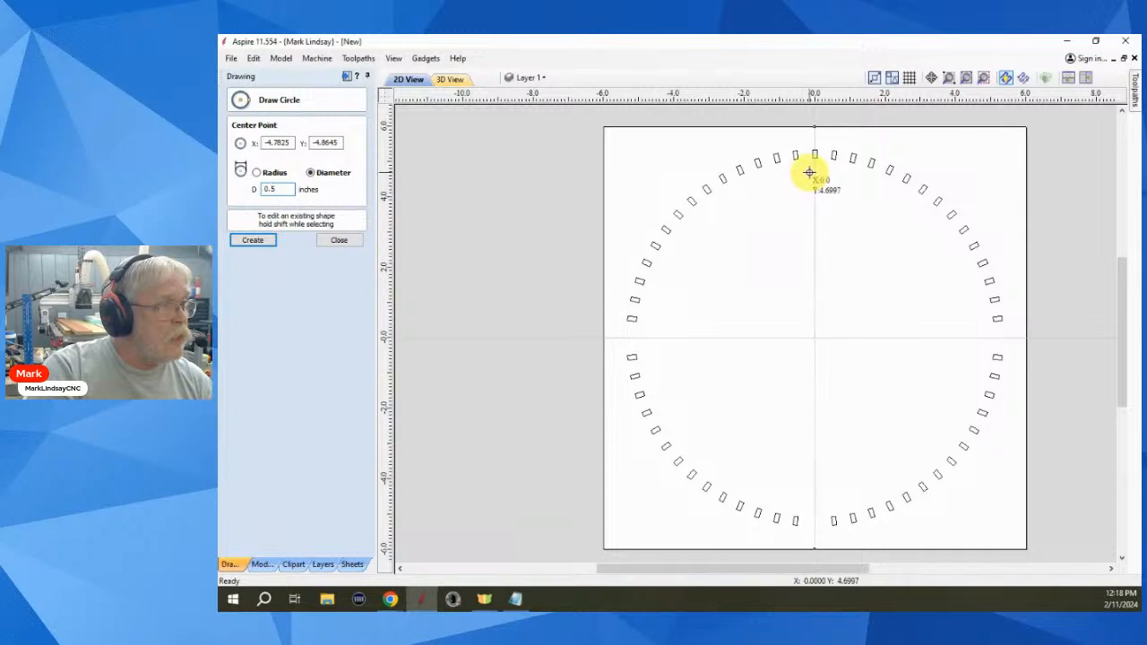
scroll(812, 171, "up", 2)
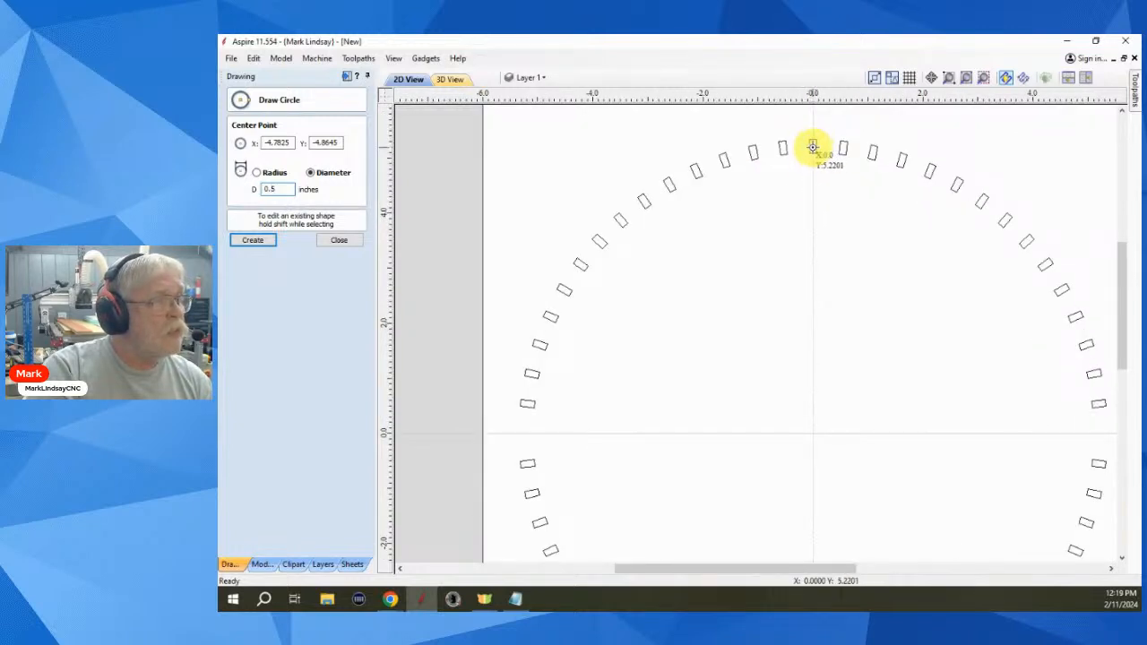
left_click(812, 146)
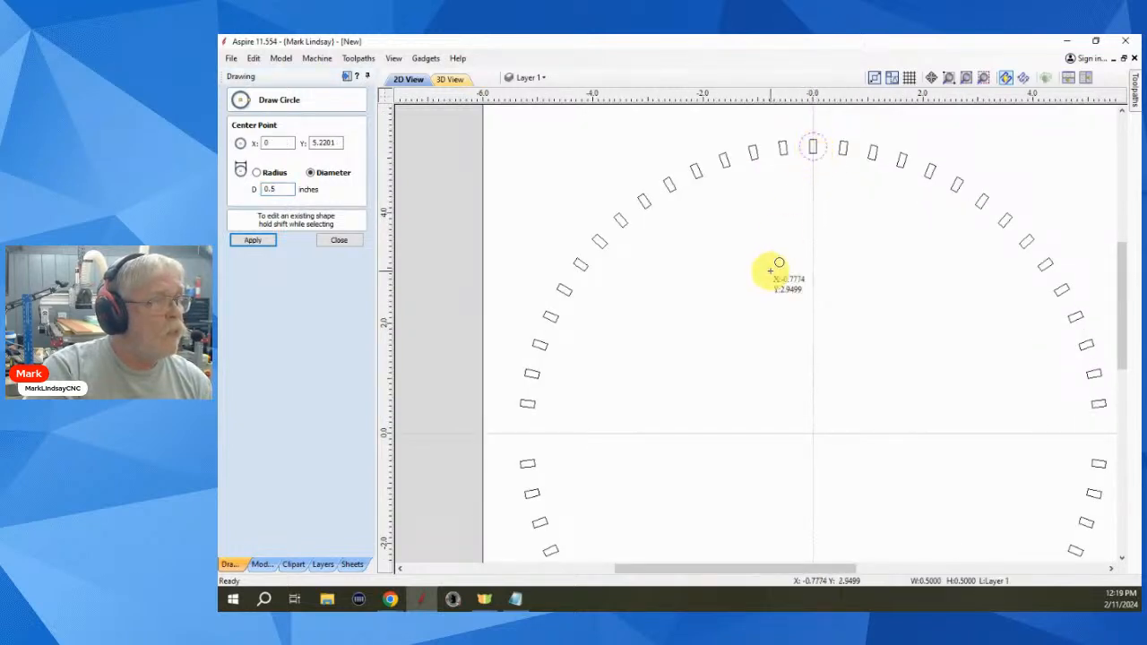
left_click(340, 240)
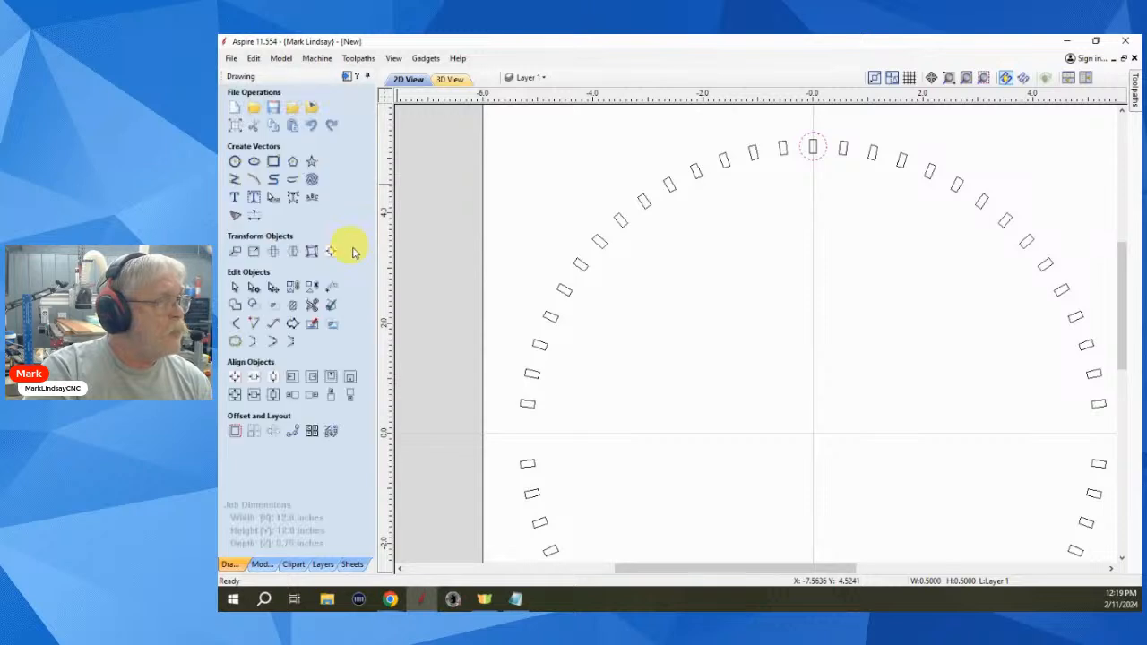
- Delete the rectangle inside the new circle and open Circular Copy for the circle
left_click(813, 147)
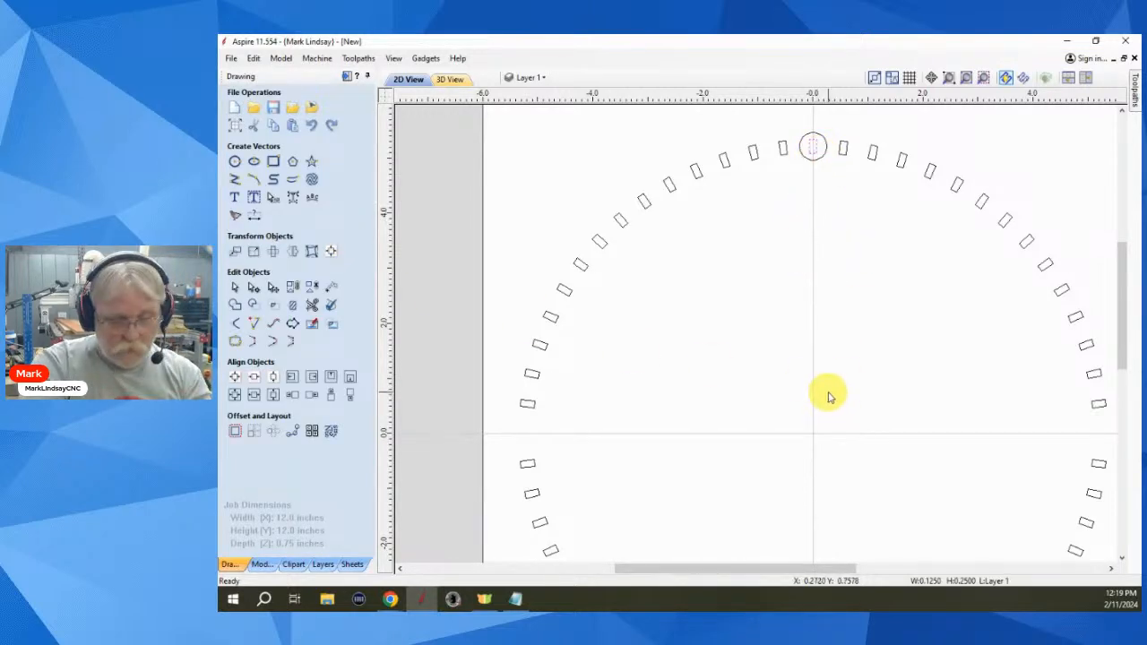
key("Delete")
scroll(837, 361, "down", 1)
scroll(836, 361, "down", 1)
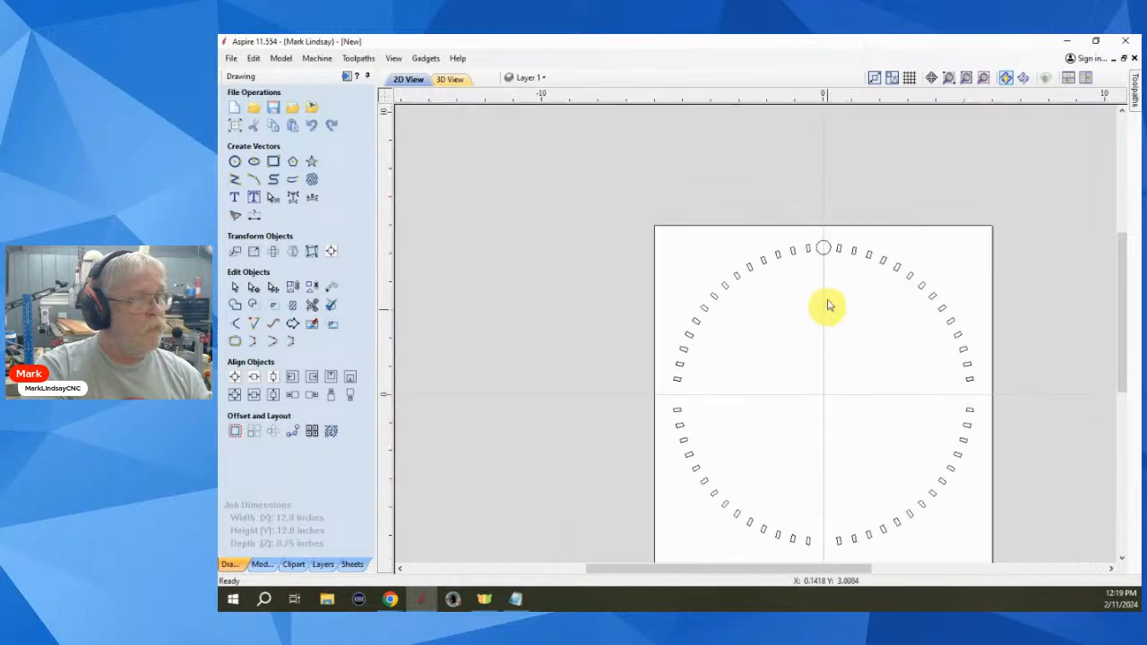
left_click(823, 259)
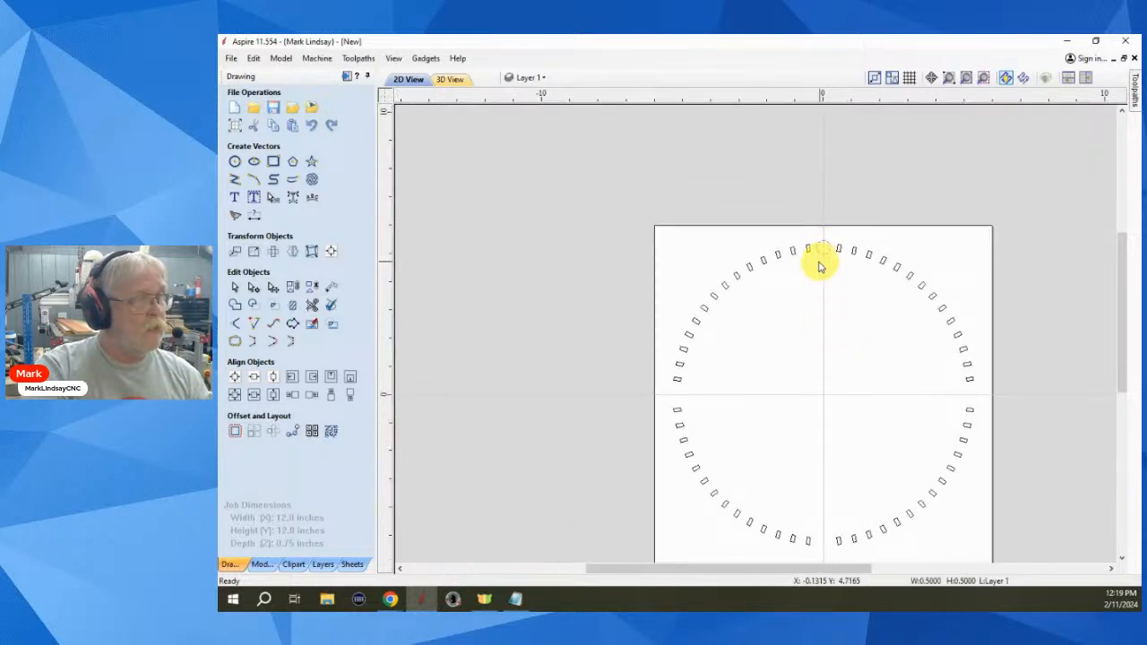
left_click(256, 433)
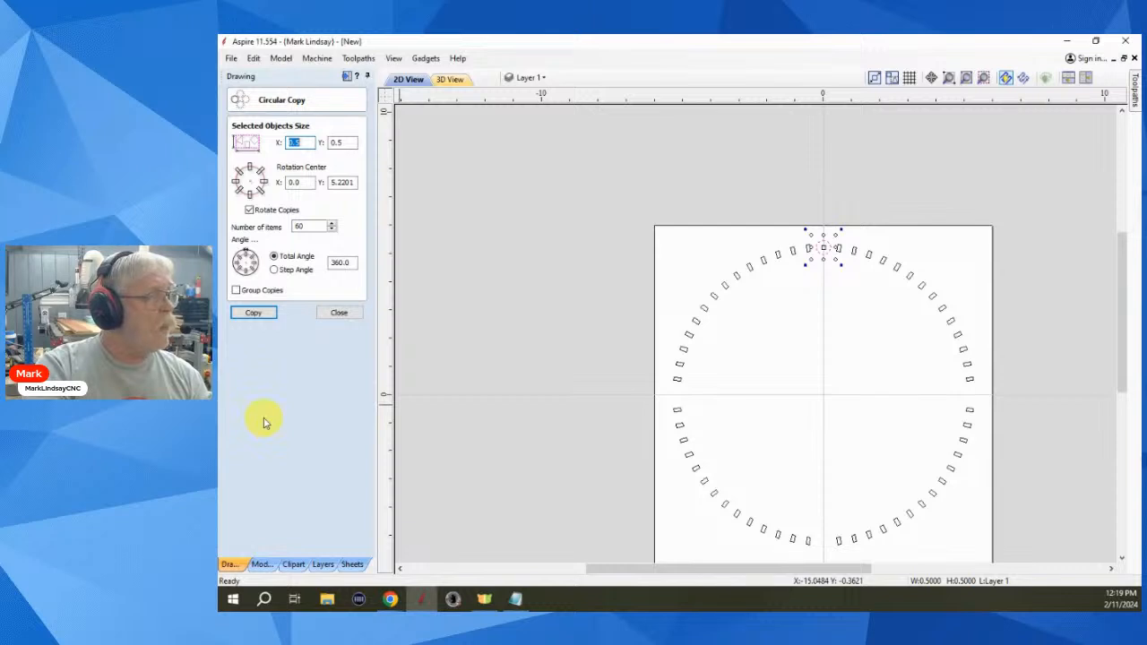
- Circular-copy the 0.5-inch circle as 4 items around centre 0,0 to fill the three gaps
double_click(304, 226)
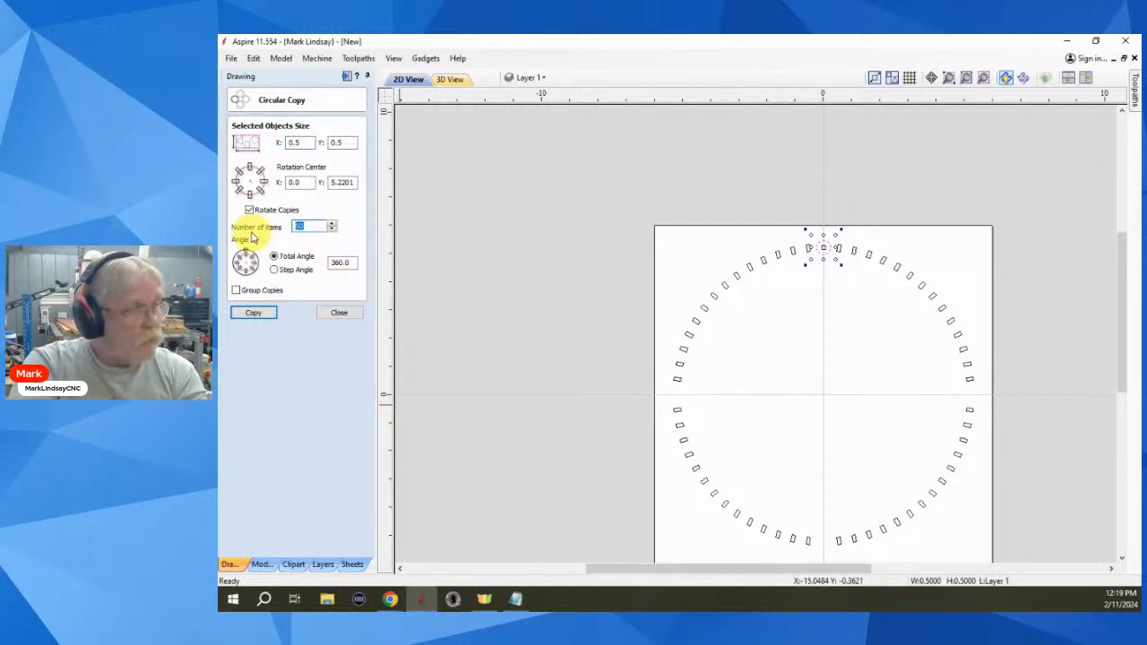
type("4")
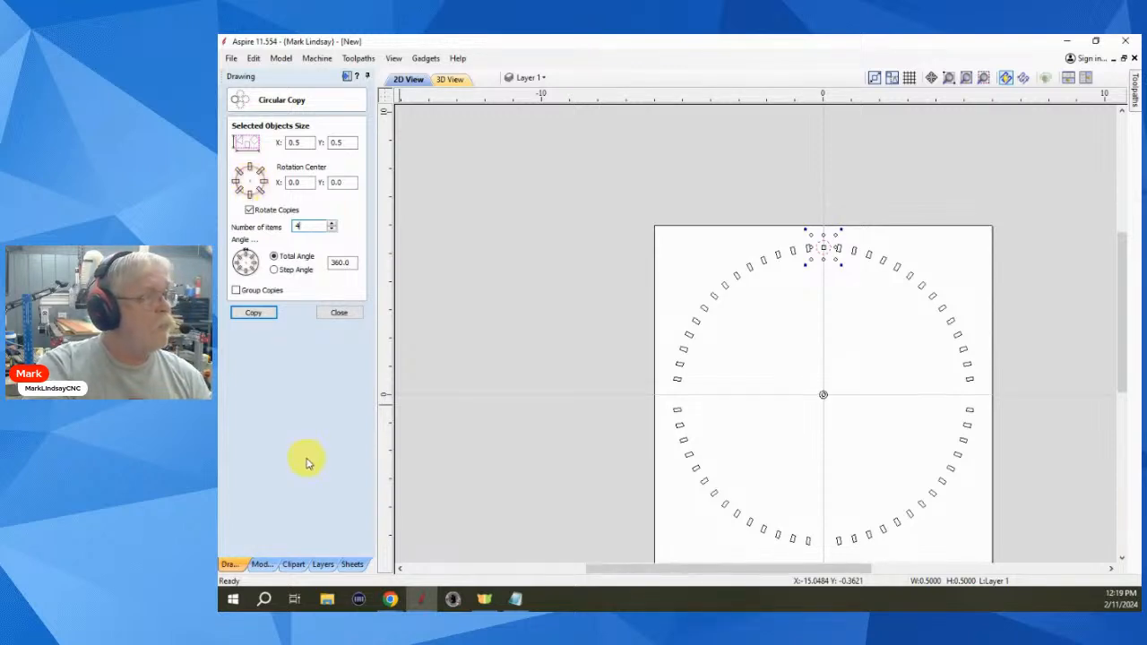
left_click(251, 313)
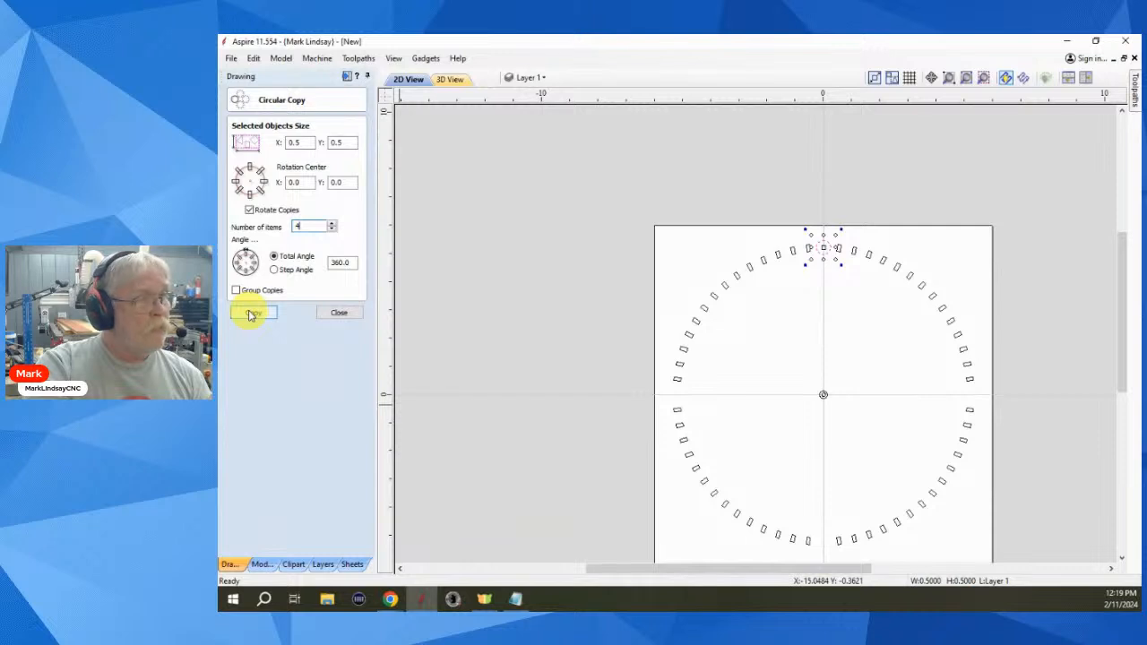
left_click(250, 314)
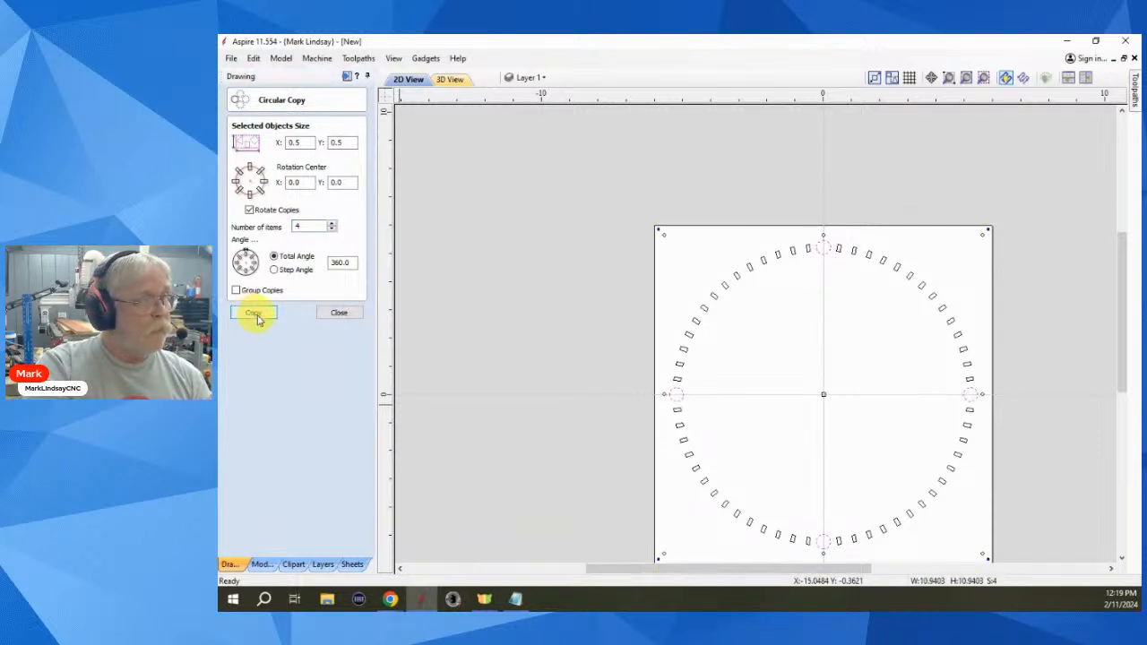
left_click(330, 312)
left_click(839, 455)
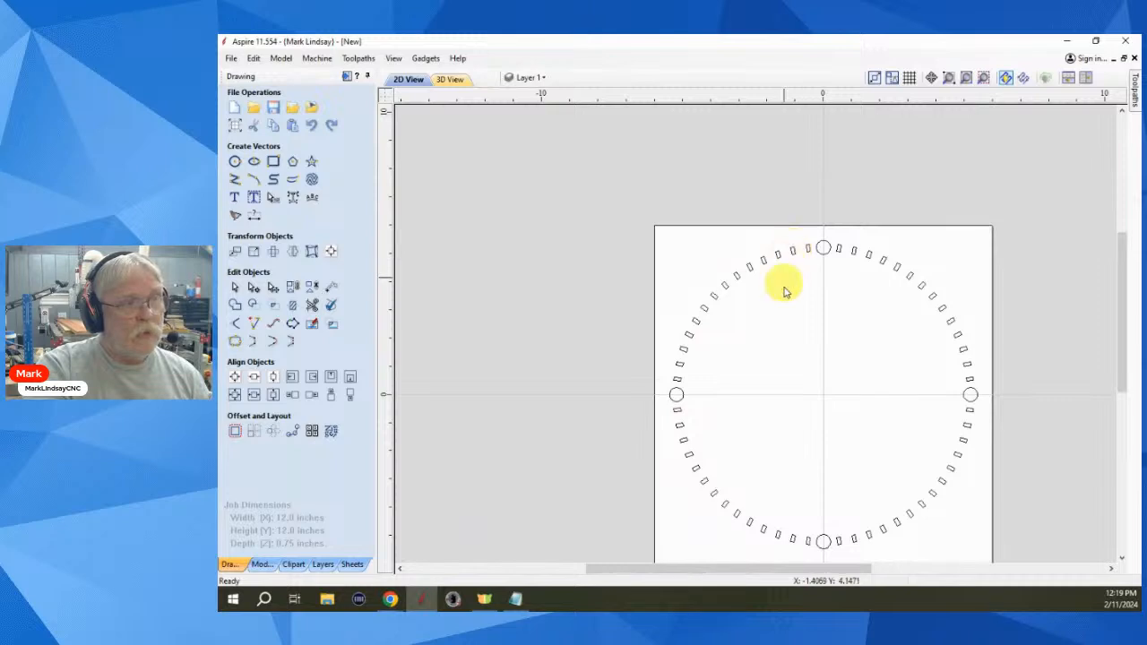
left_click(980, 80)
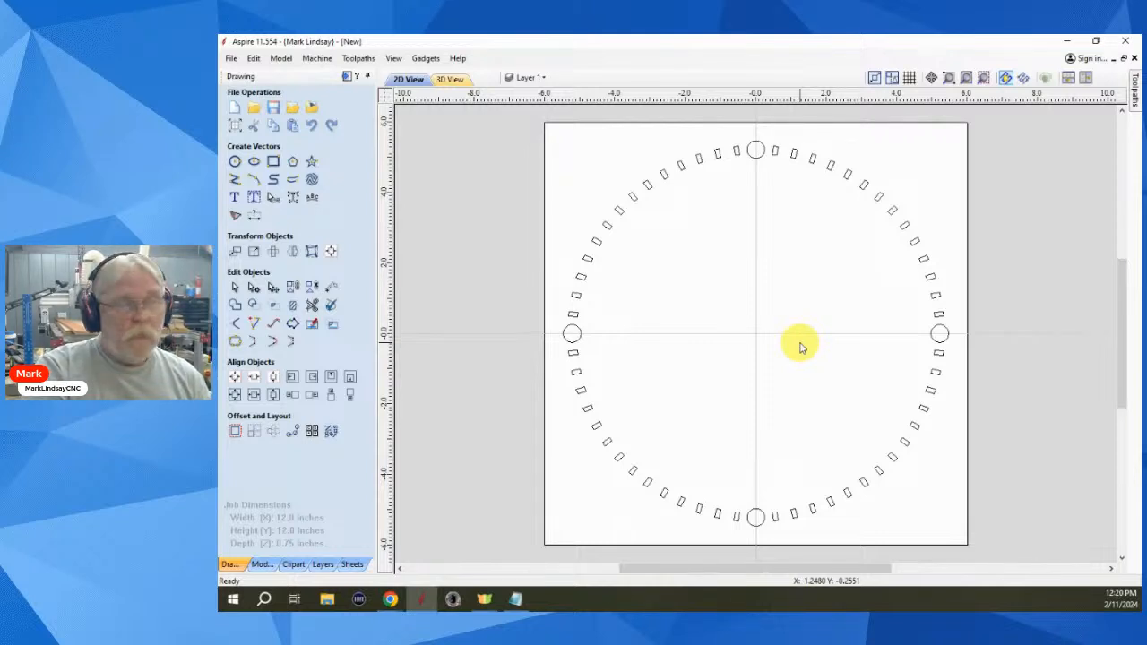
left_click(686, 165)
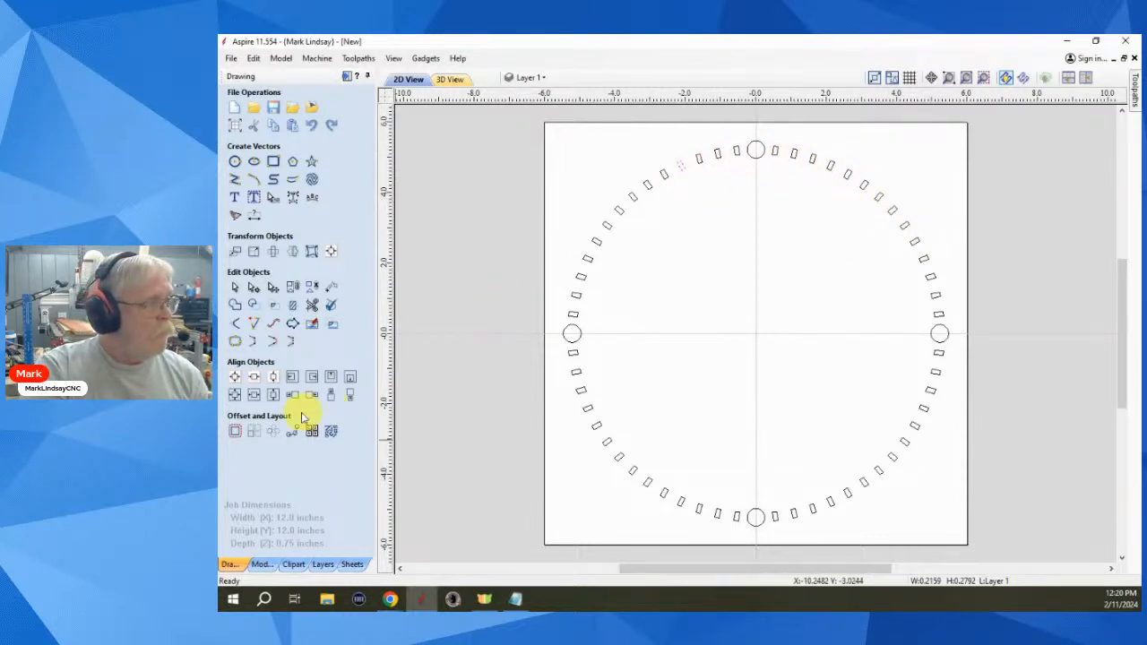
left_click(273, 431)
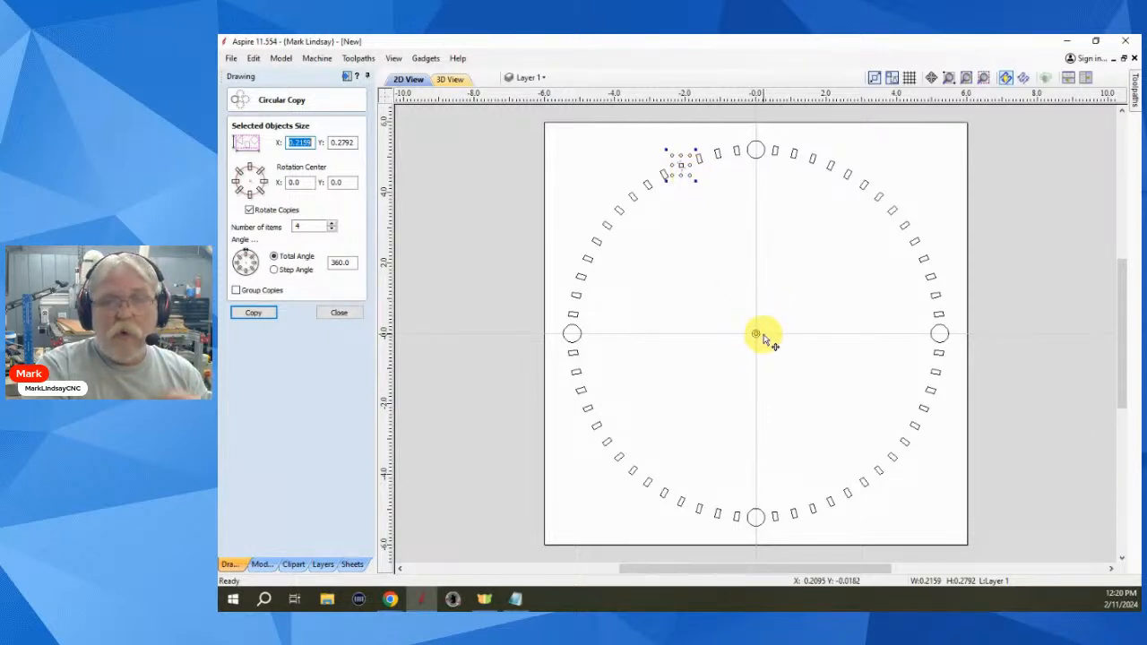
left_click(708, 379)
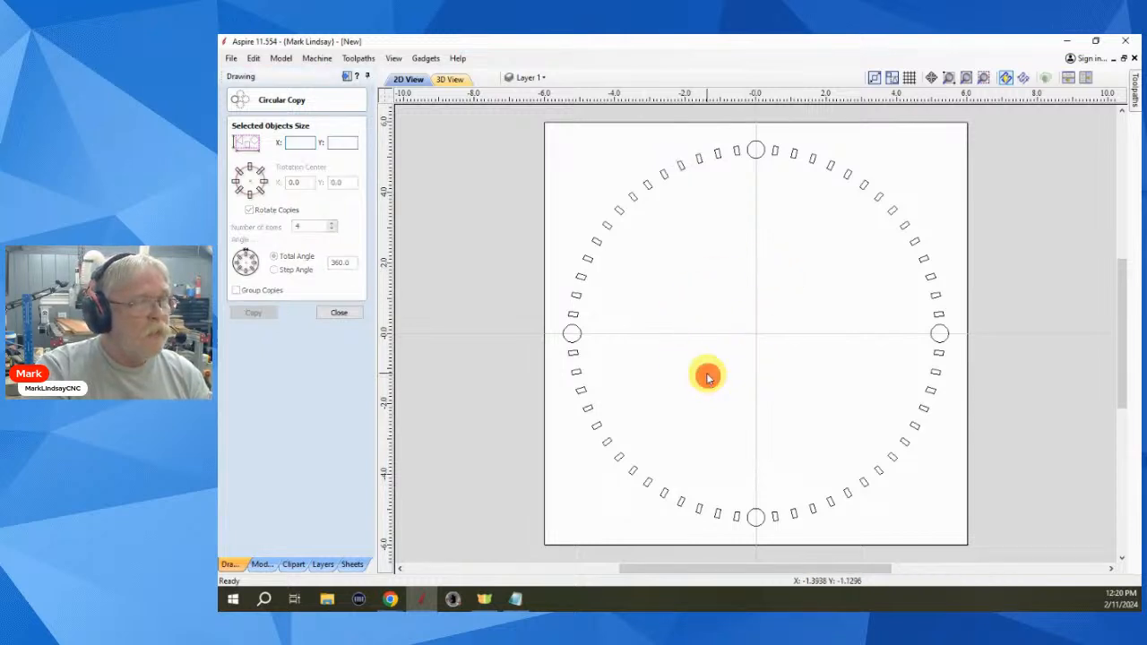
left_click(356, 314)
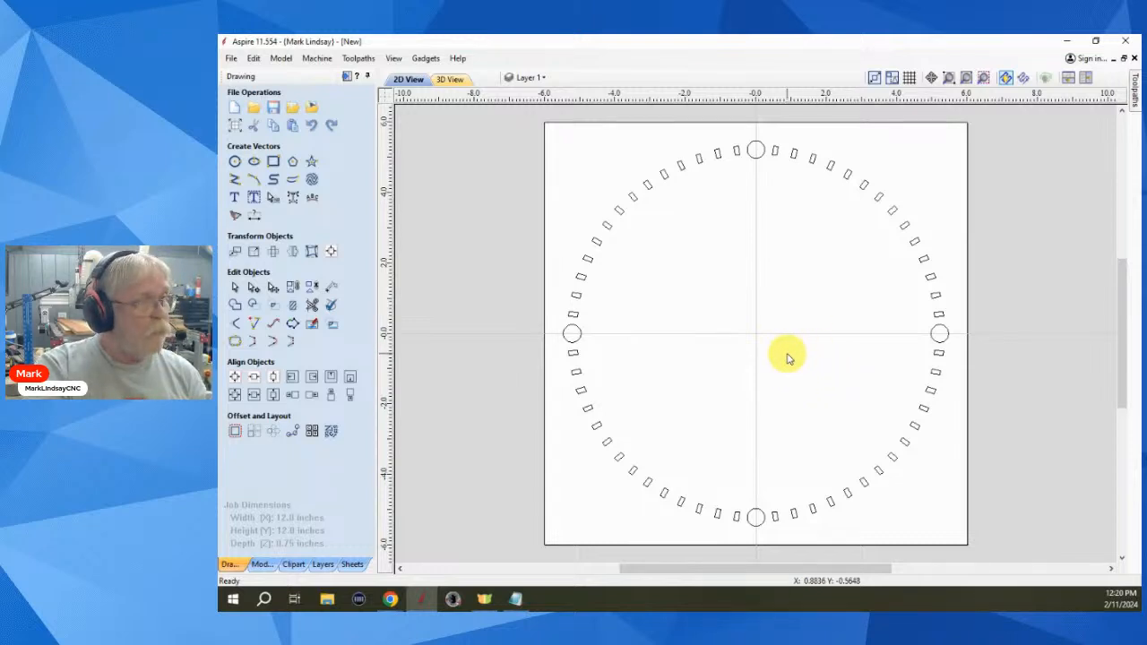
- Delete the entire ring design and draw one 0.125-inch circle near the page's lower-left
key("ctrl+a")
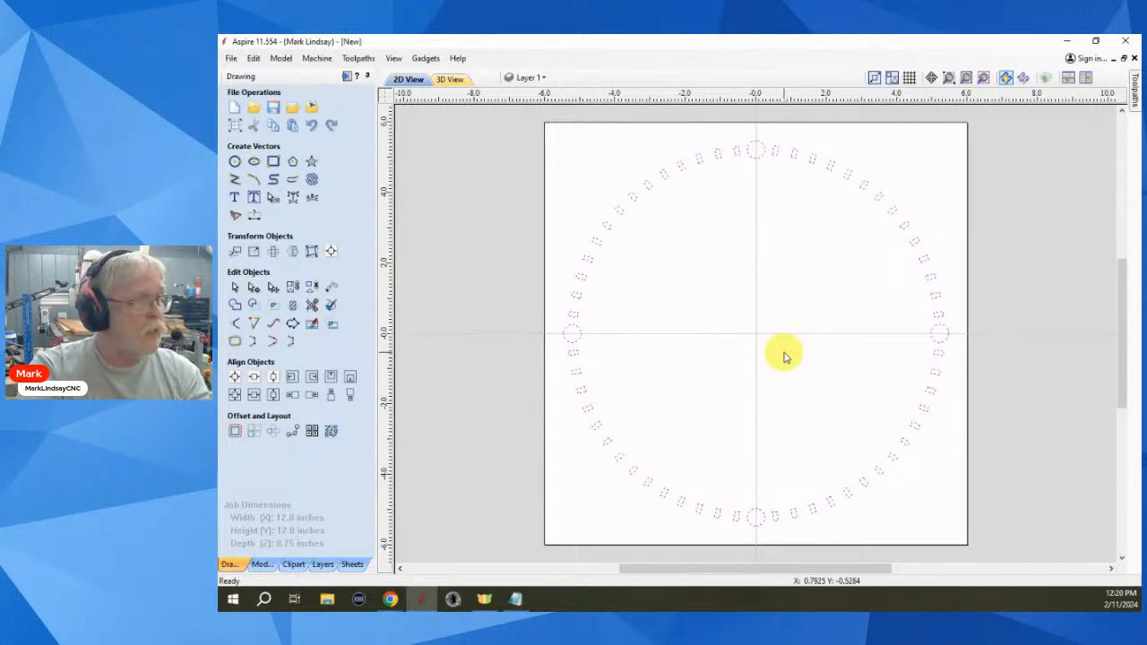
key("Delete")
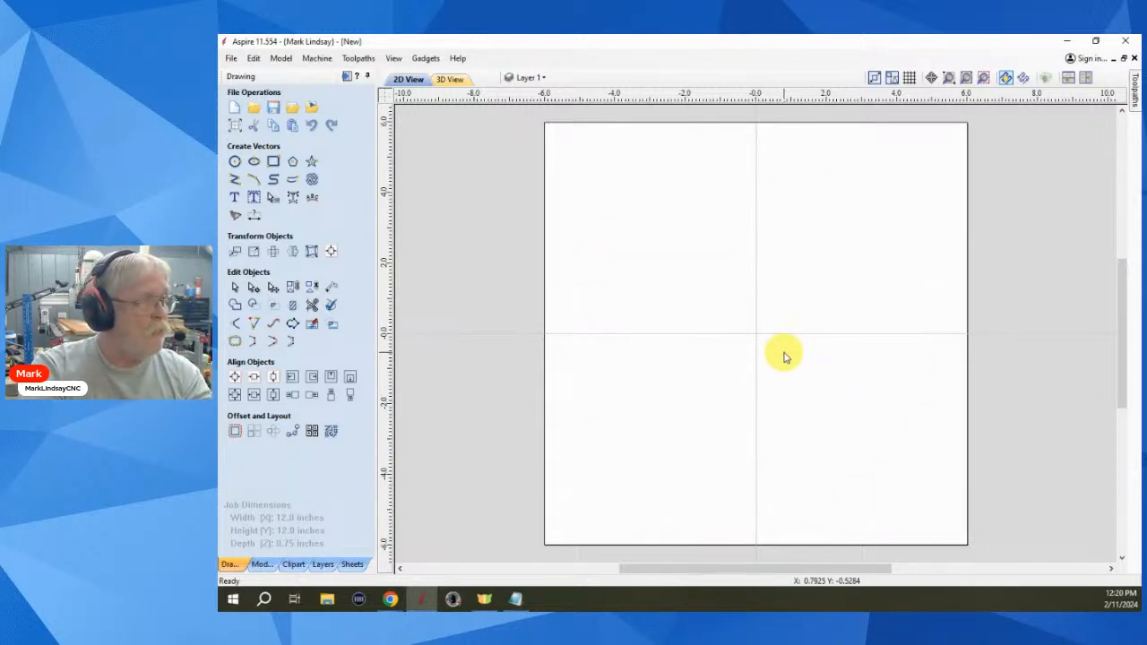
left_click(235, 165)
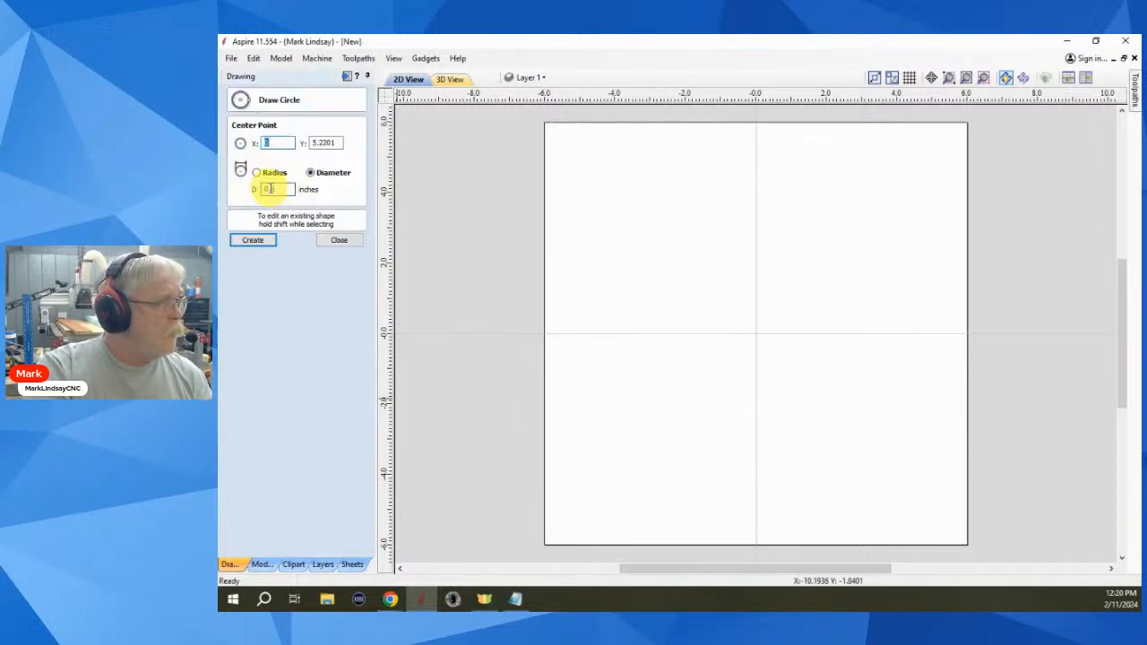
left_click(269, 189)
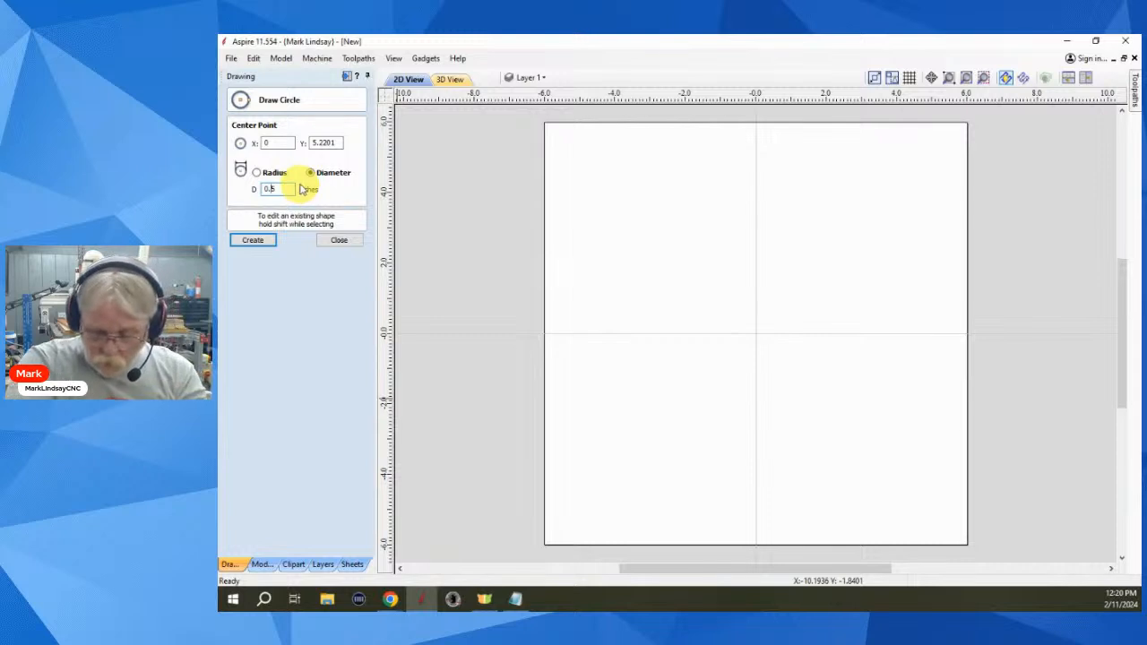
left_click(590, 499)
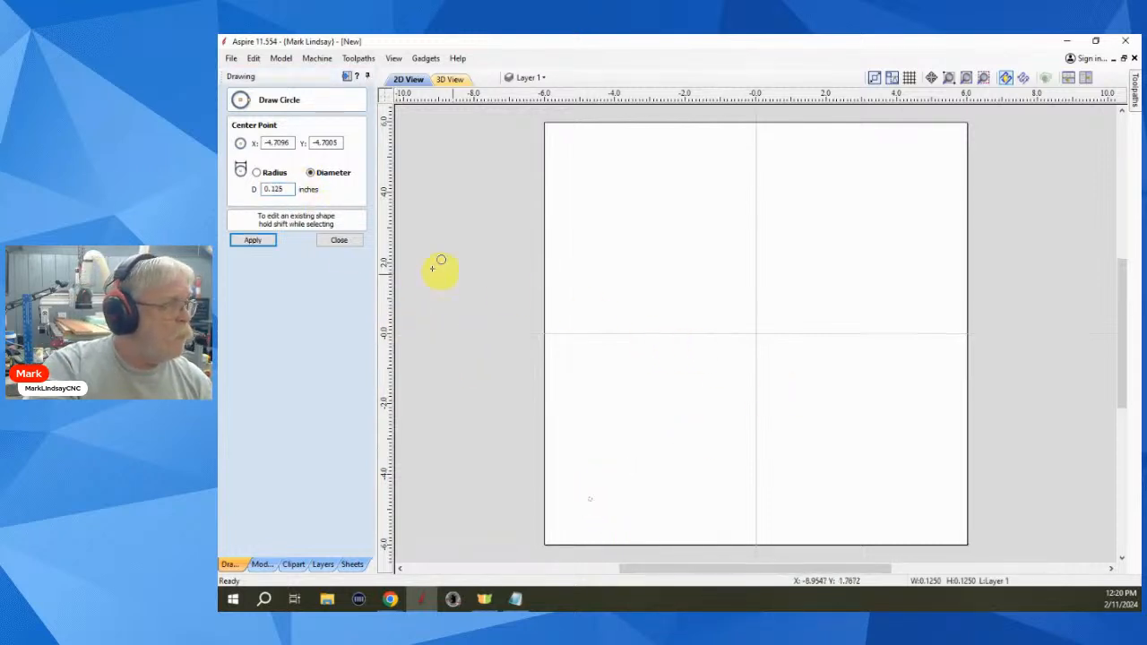
left_click(340, 243)
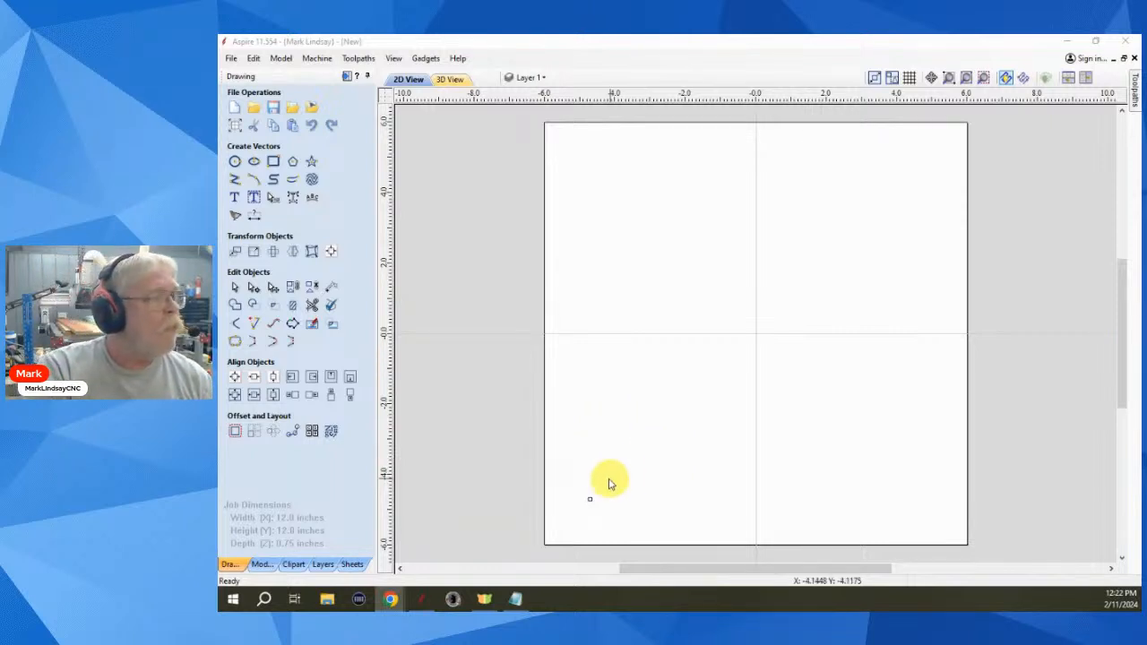
- Box-select the 0.125-inch circle and open Array Copy for it
left_click_drag(609, 482, 573, 512)
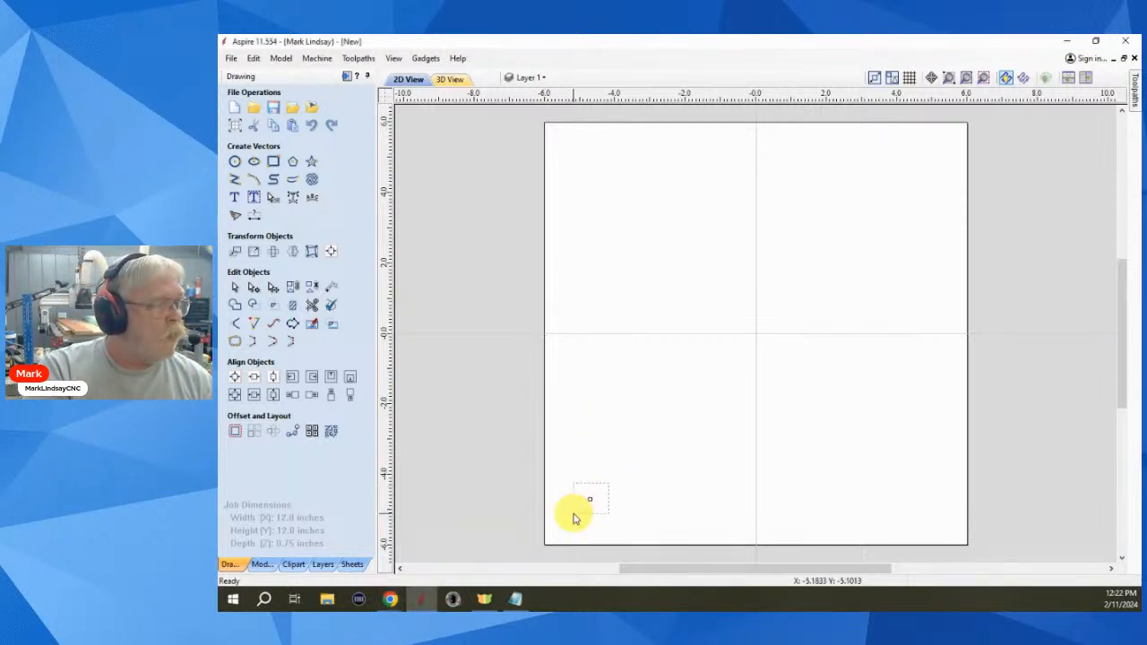
scroll(584, 523, "up", 4)
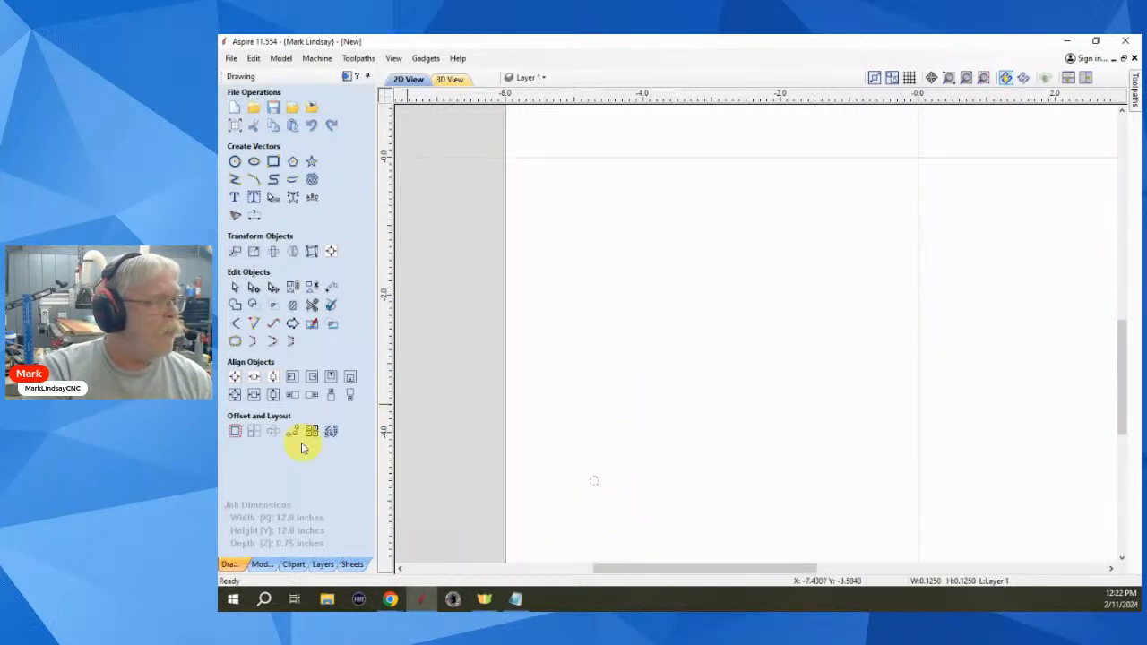
left_click(253, 433)
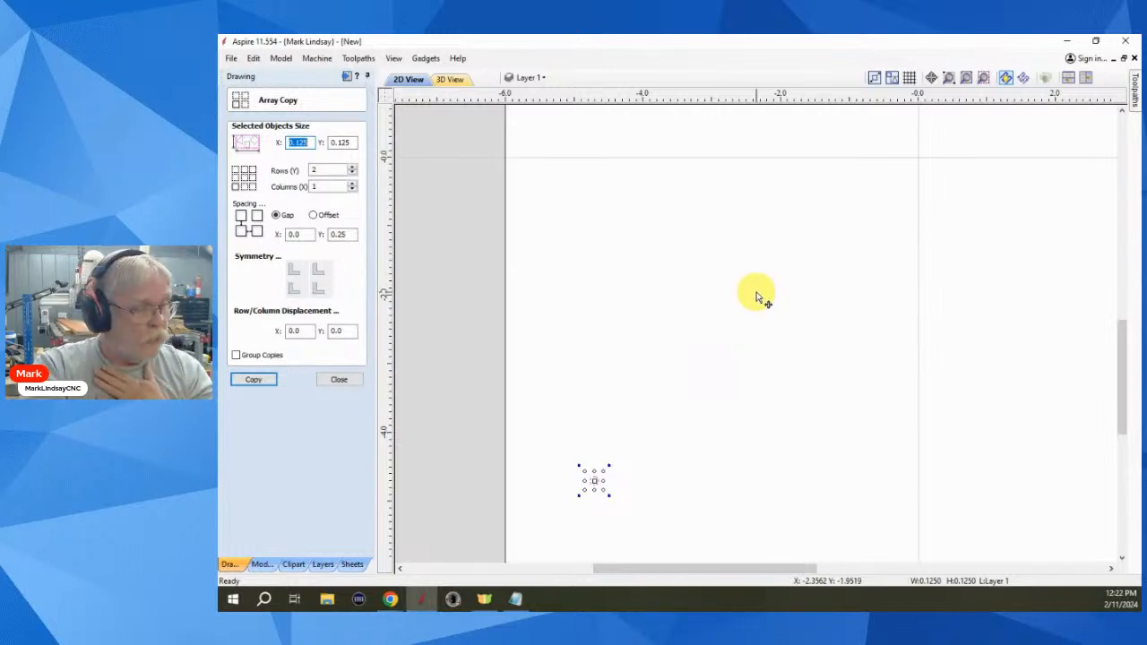
- Reselect the small circle and edit the Array Copy row and column counts
left_click(639, 494)
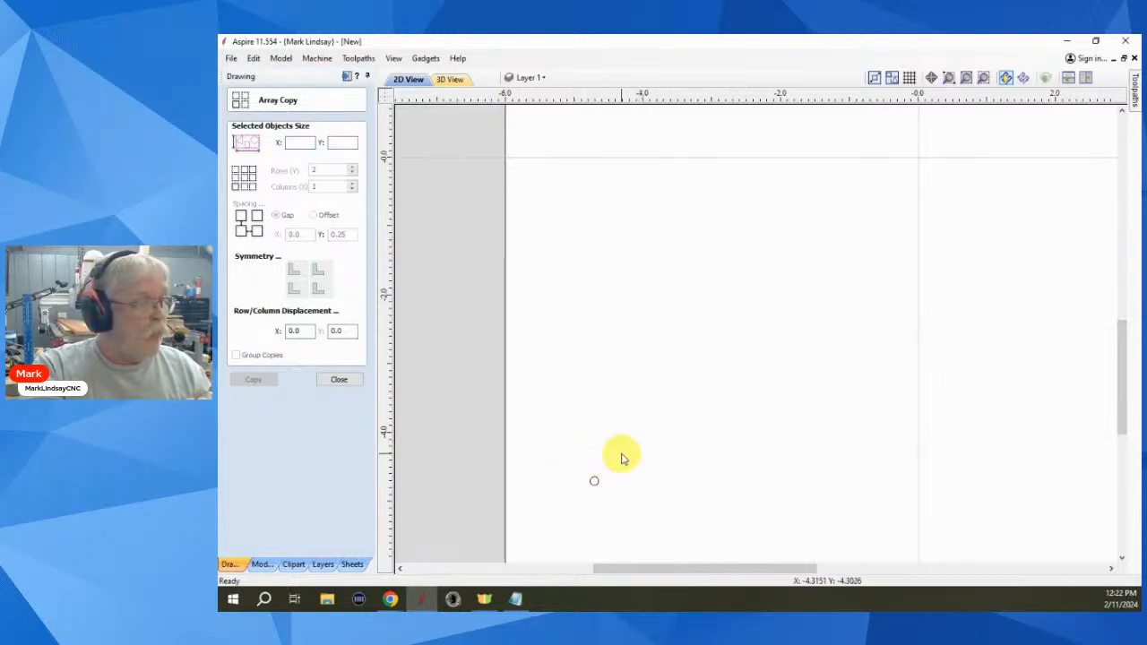
left_click_drag(620, 454, 576, 508)
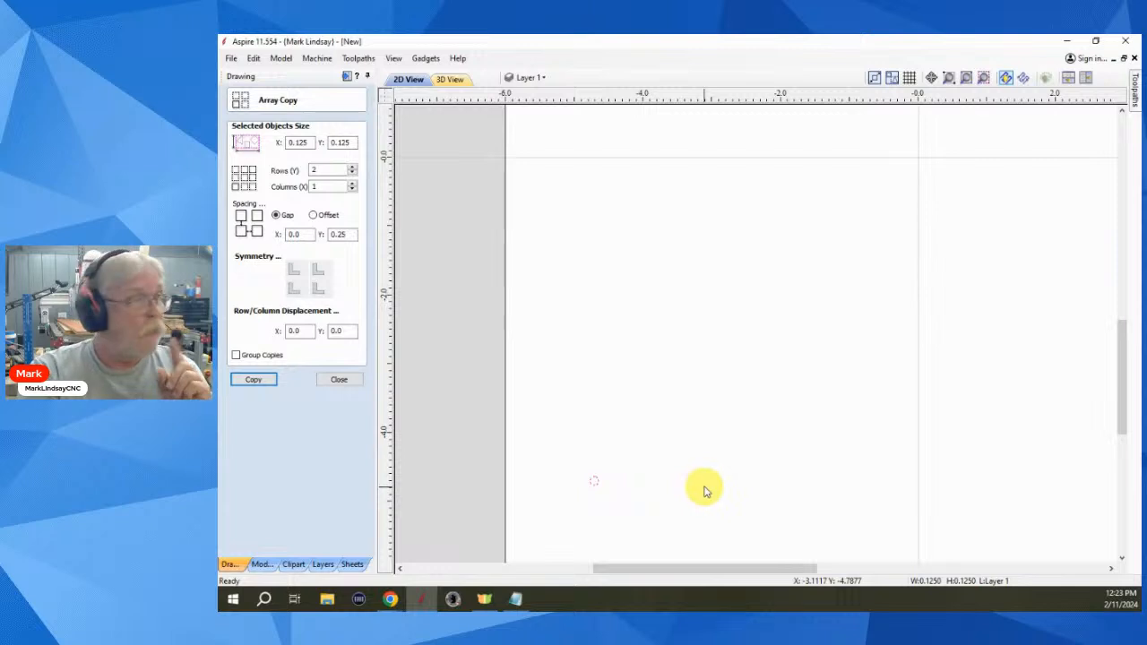
left_click(321, 169)
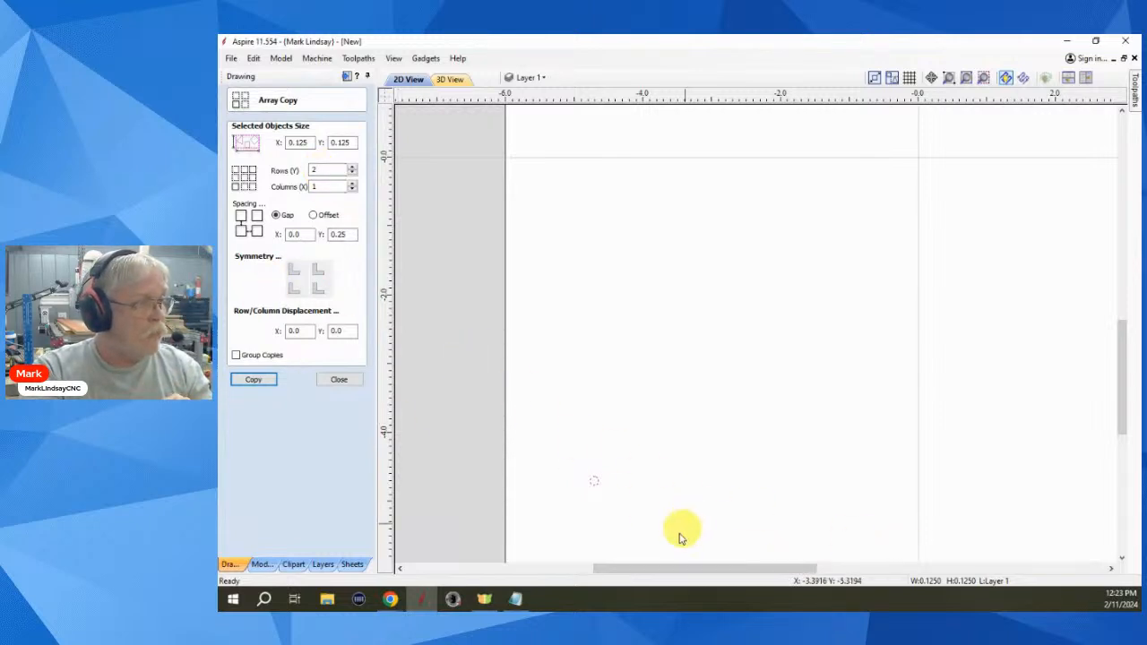
double_click(337, 186)
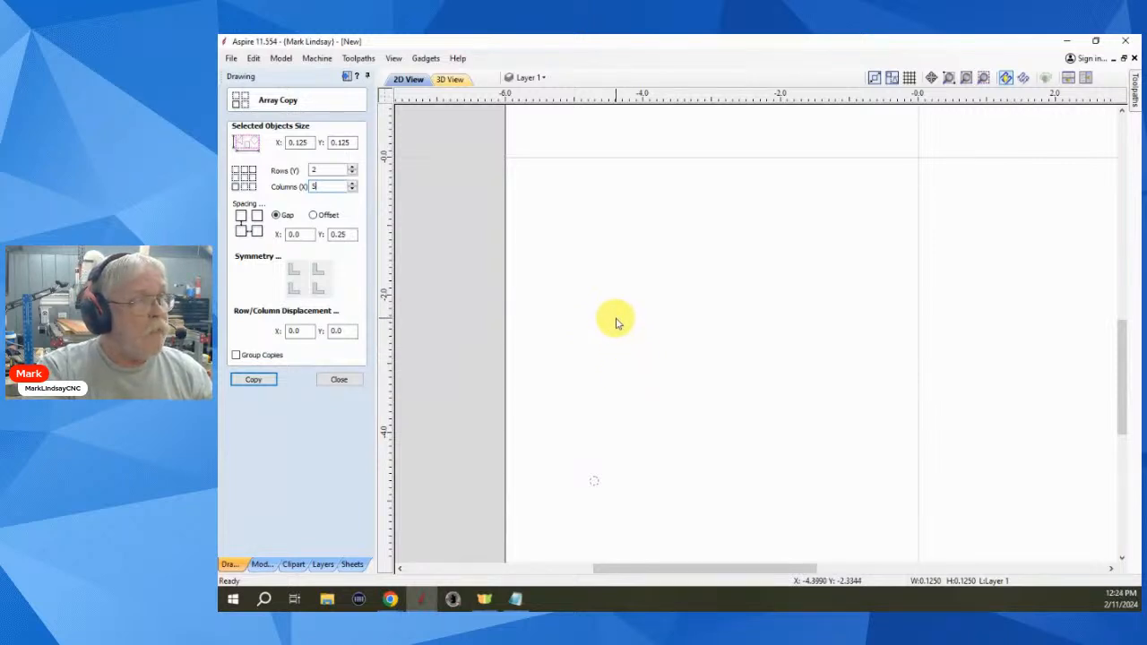
- Set the Array Copy horizontal and vertical gaps both to .125 inch
scroll(597, 511, "up", 4)
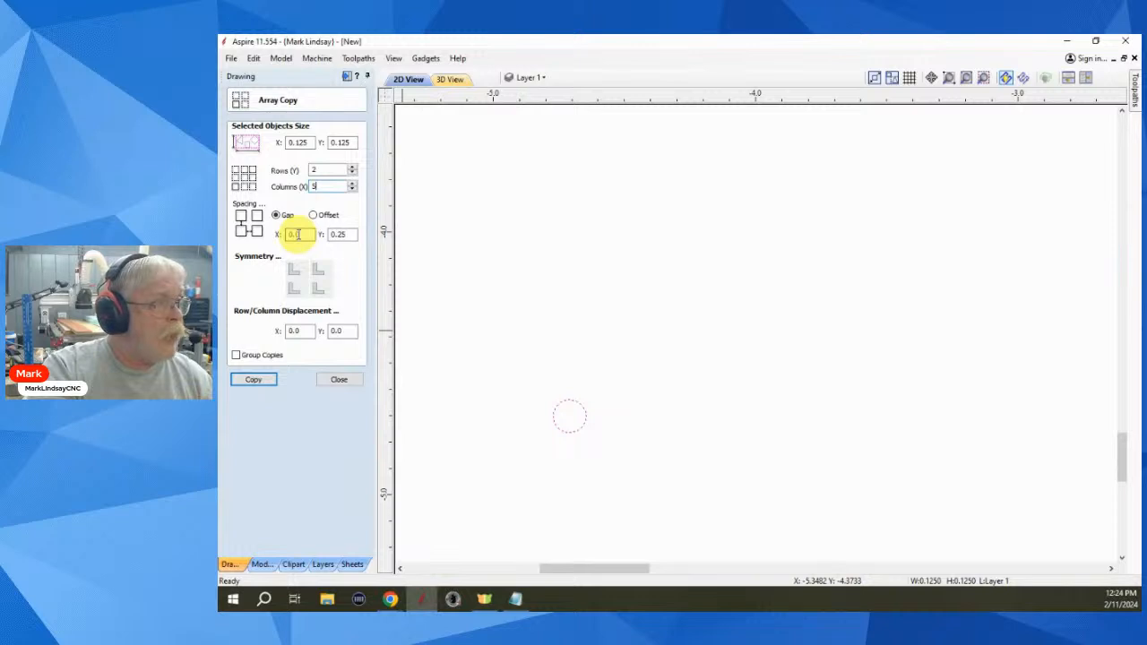
left_click_drag(300, 234, 277, 237)
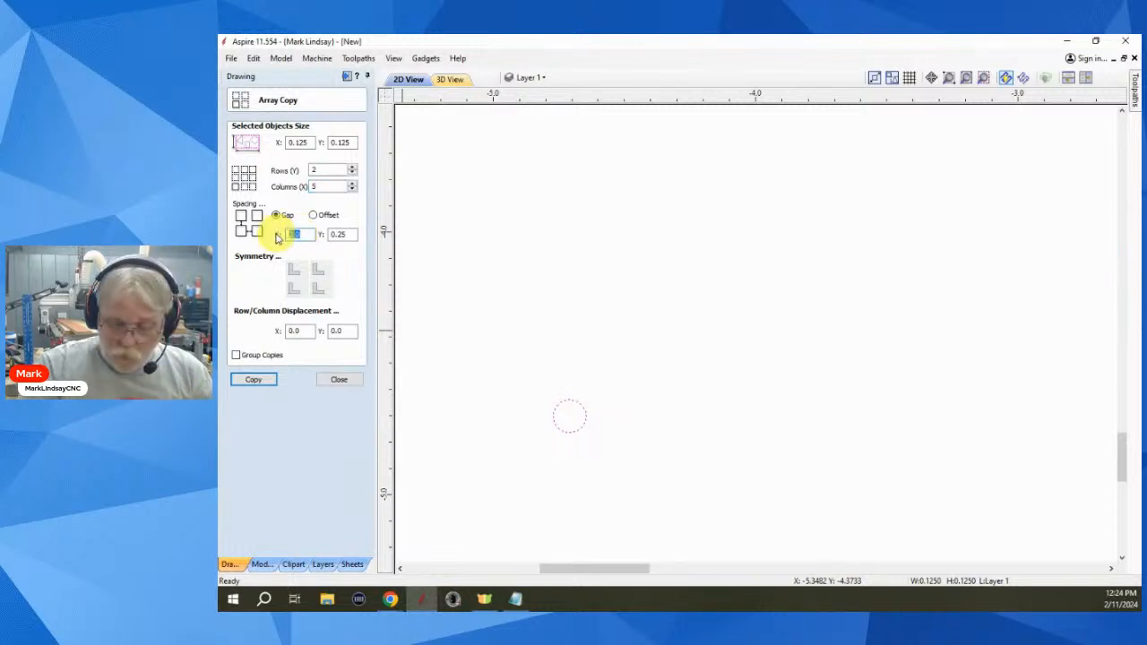
type(".125")
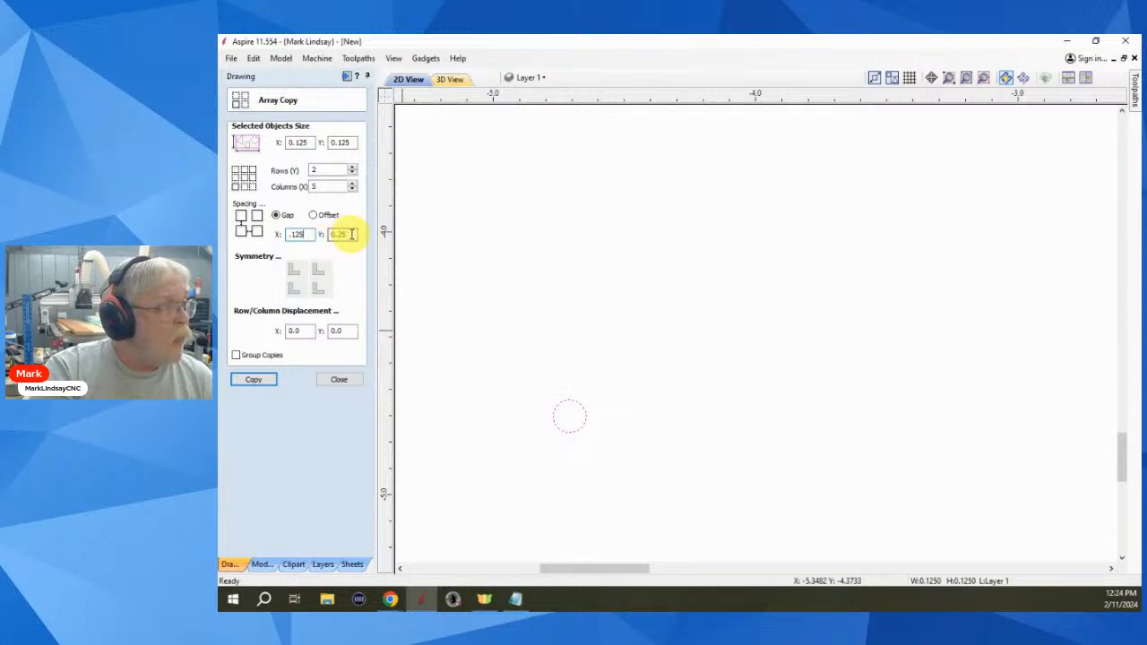
double_click(333, 234)
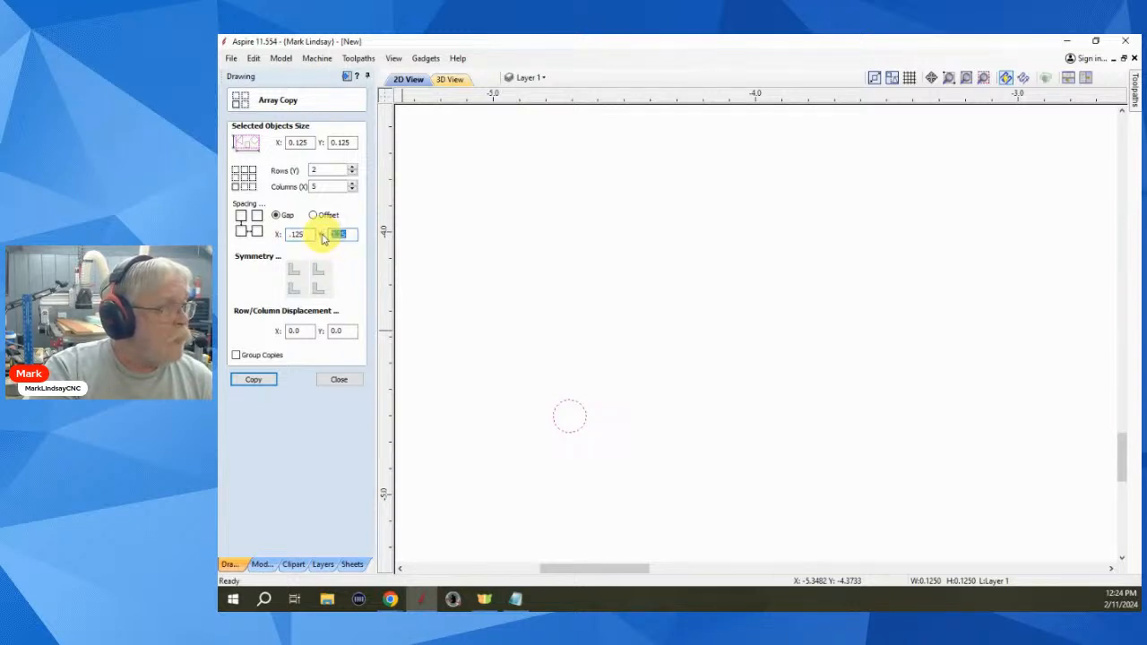
type(".125")
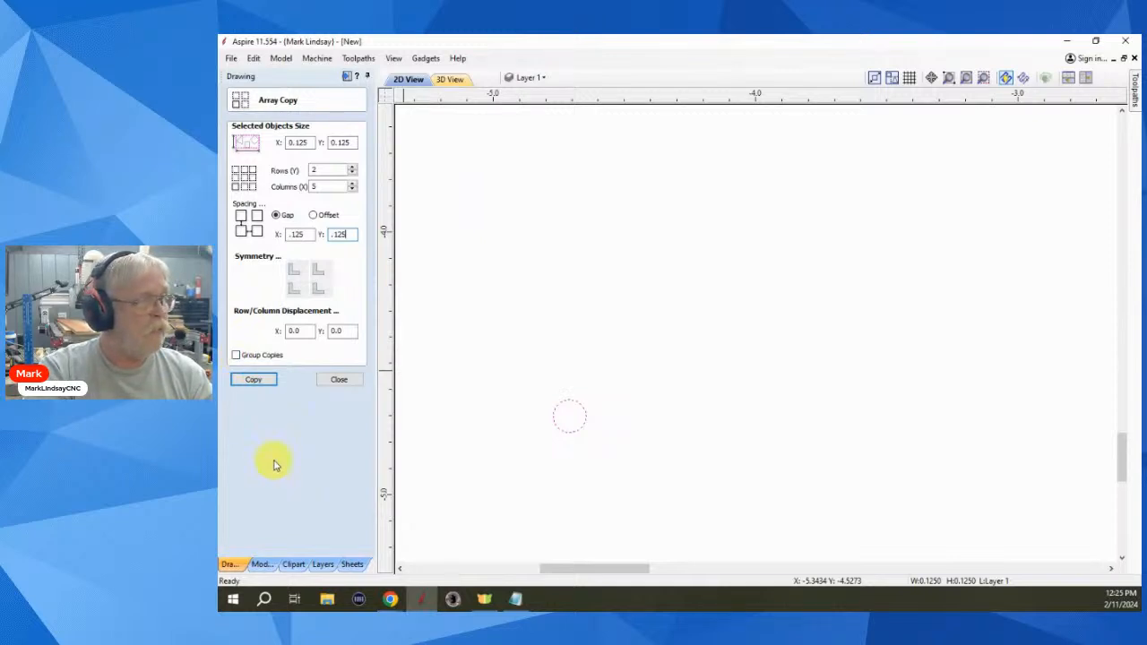
- Apply the array to create a 2-row by 5-column grid of ten circles
left_click(258, 383)
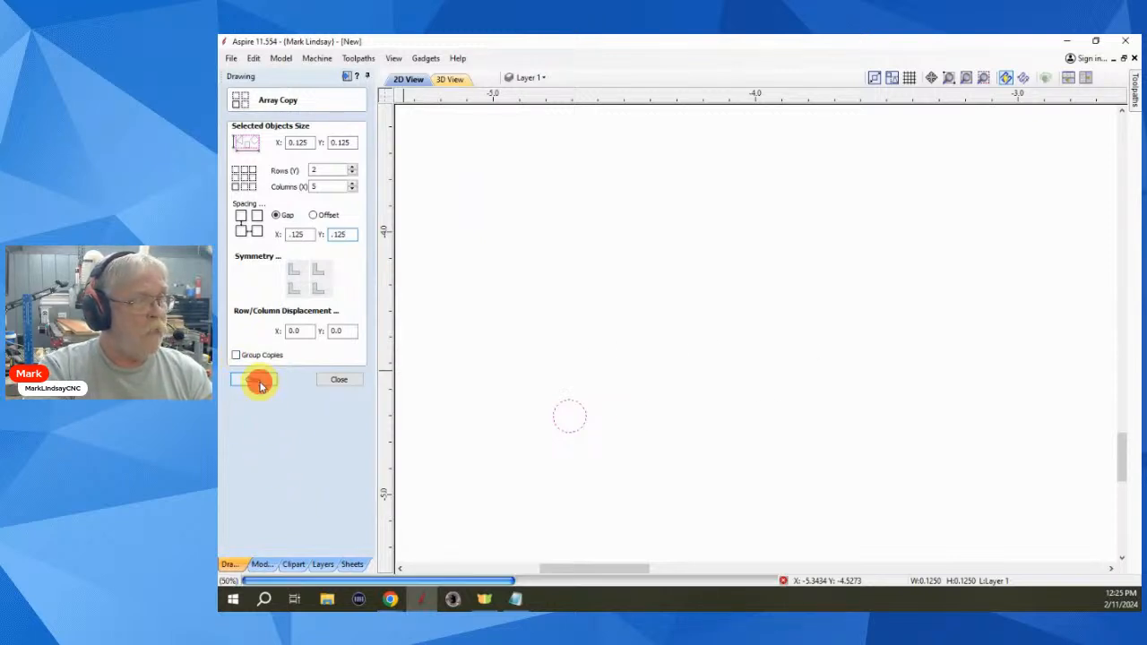
left_click(499, 460)
scroll(755, 472, "down", 3)
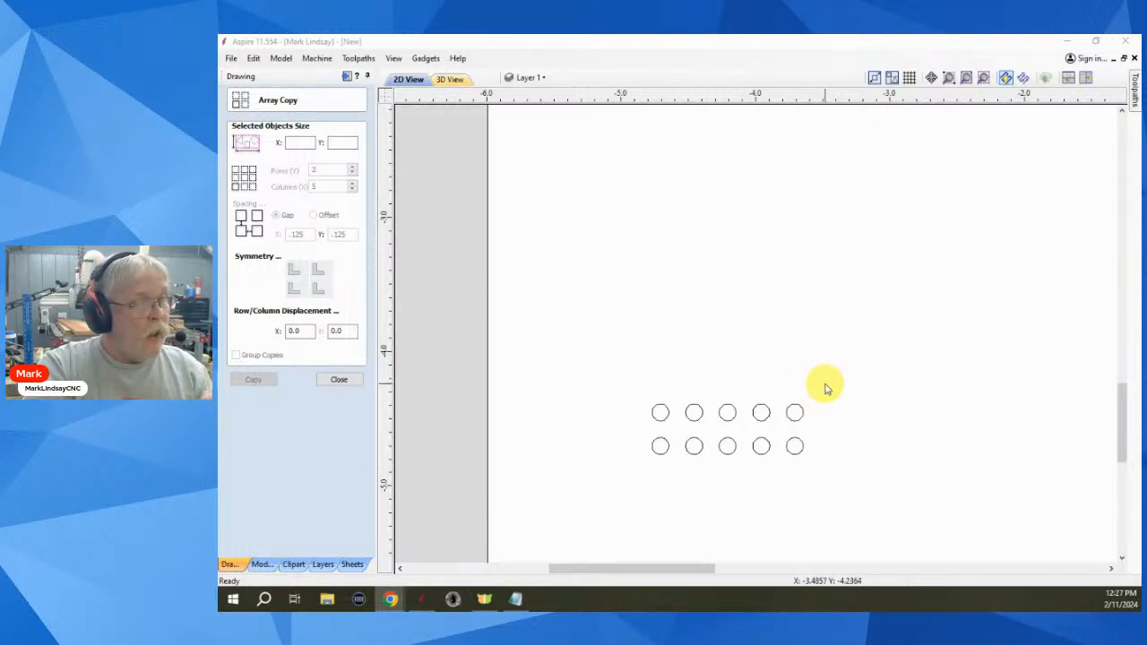
- Close Array Copy and box-select the ten circles to check the 1.125 × 0.375 inch grid
left_click(338, 380)
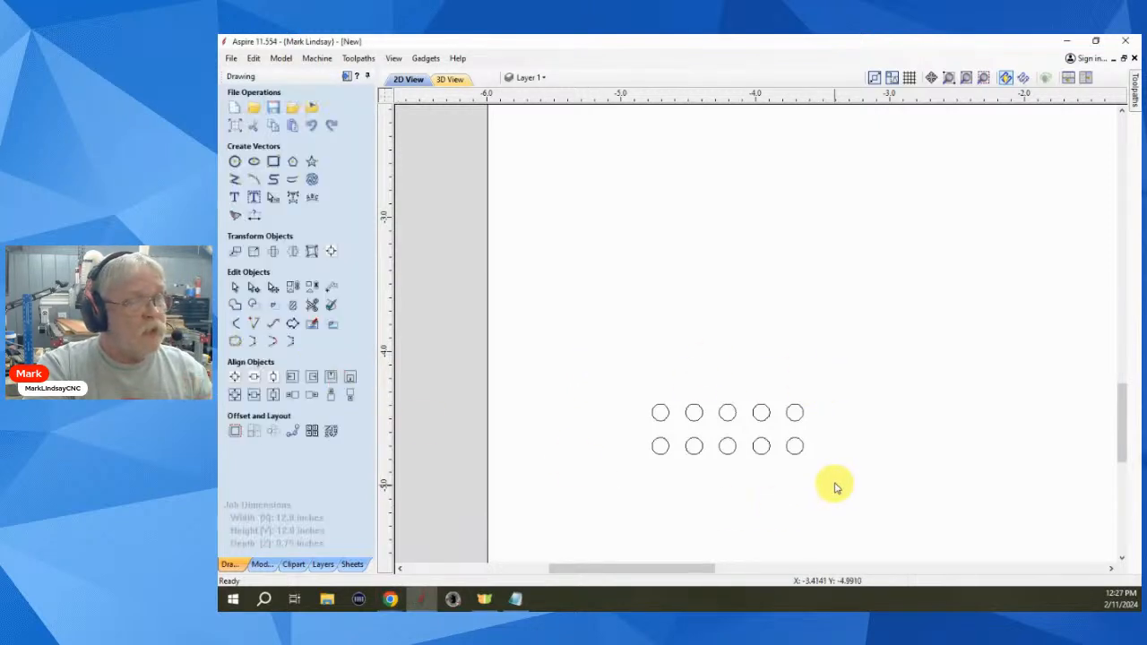
left_click(834, 477)
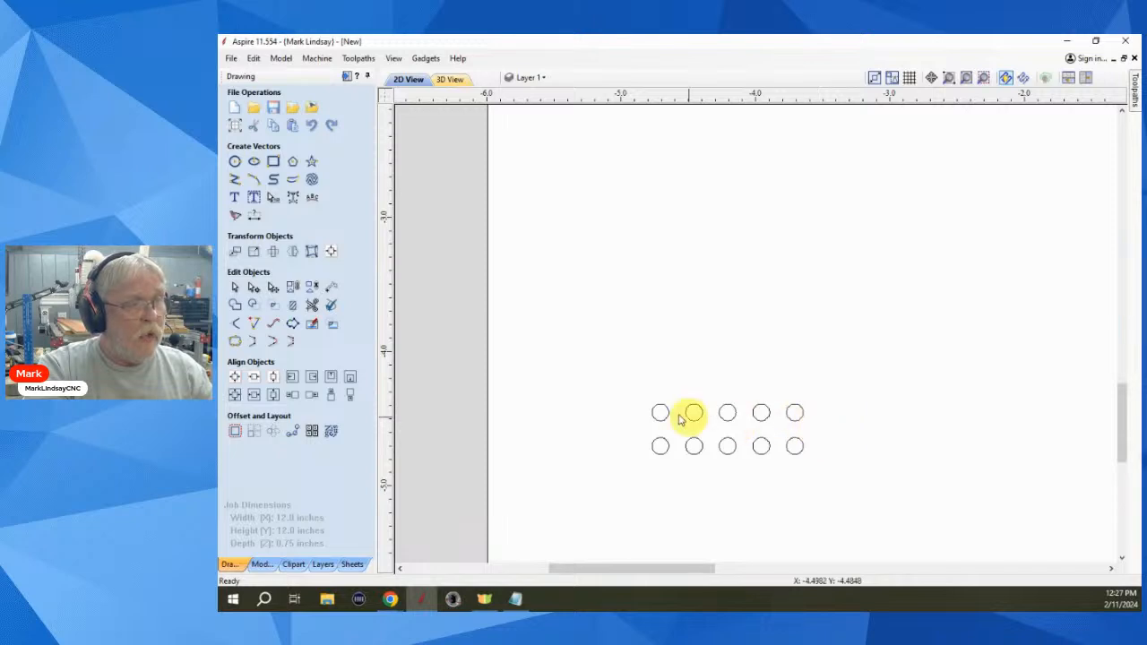
left_click_drag(622, 374, 842, 467)
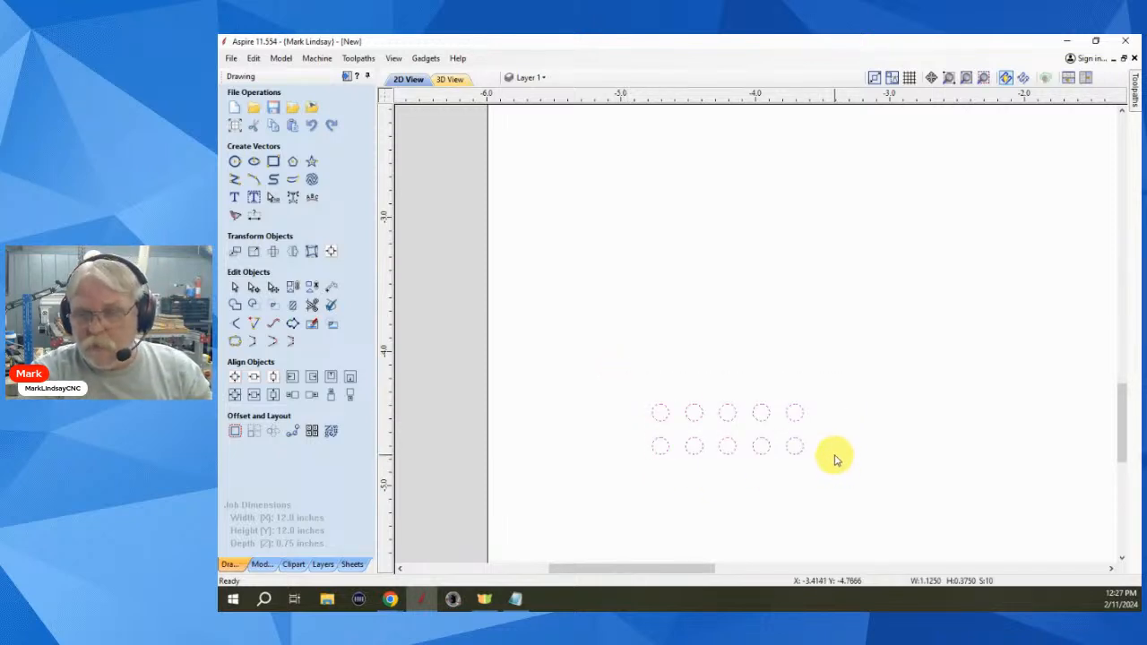
left_click(293, 286)
left_click(828, 422)
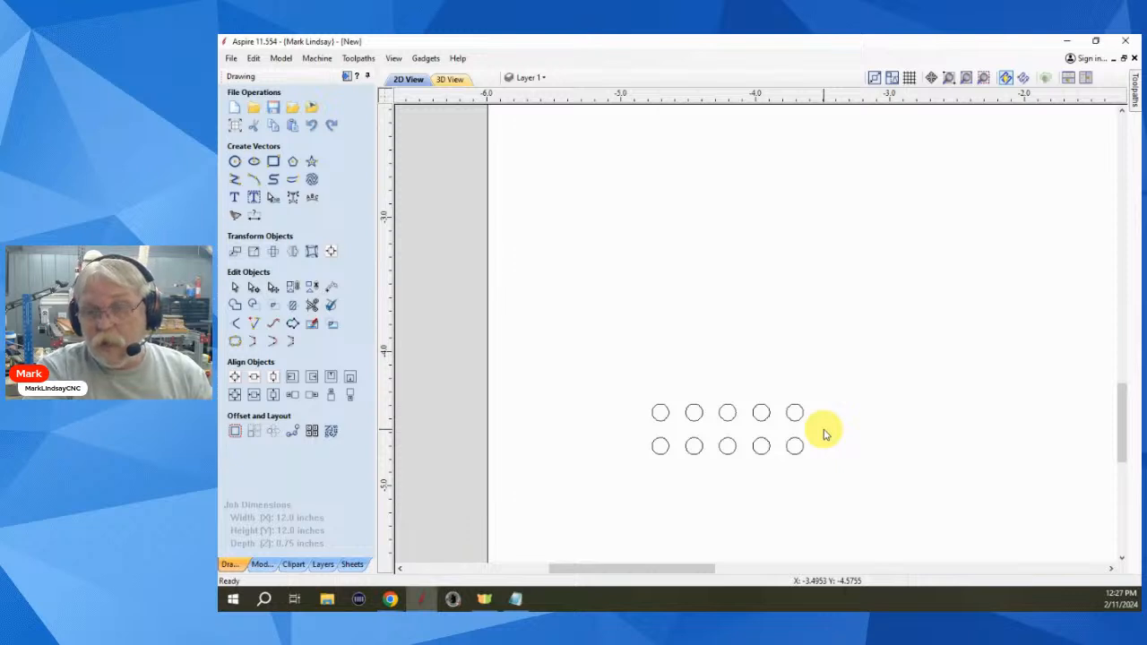
- Box-select the ten circles and open Array Copy for the 1.125 × 0.375 group
left_click(812, 408)
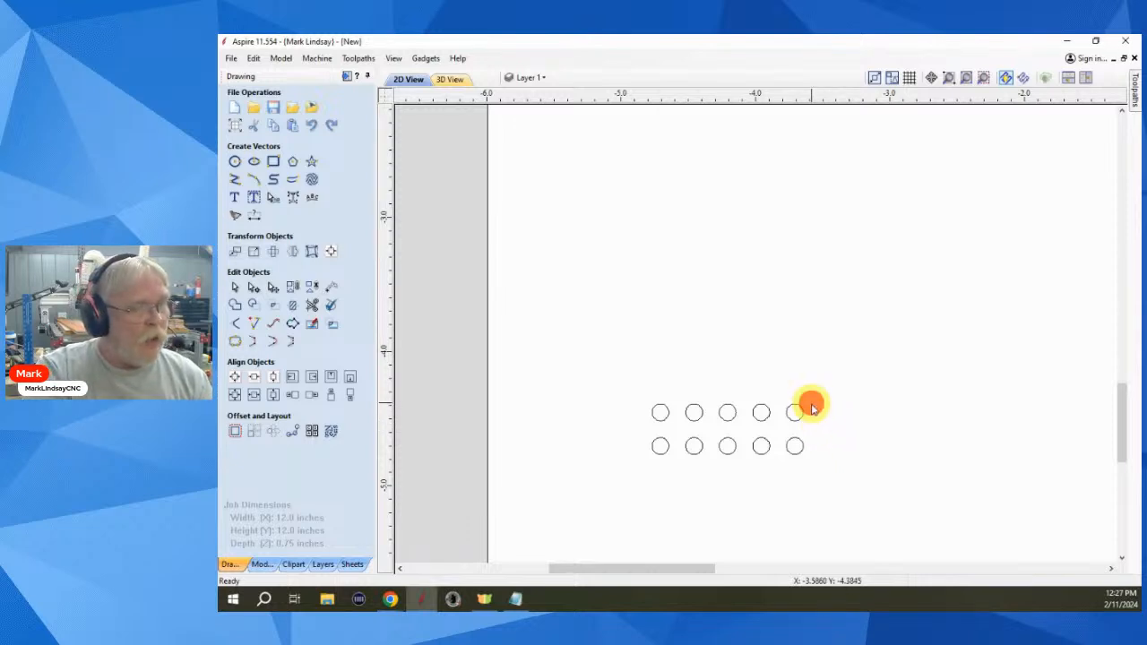
left_click_drag(812, 409, 619, 478)
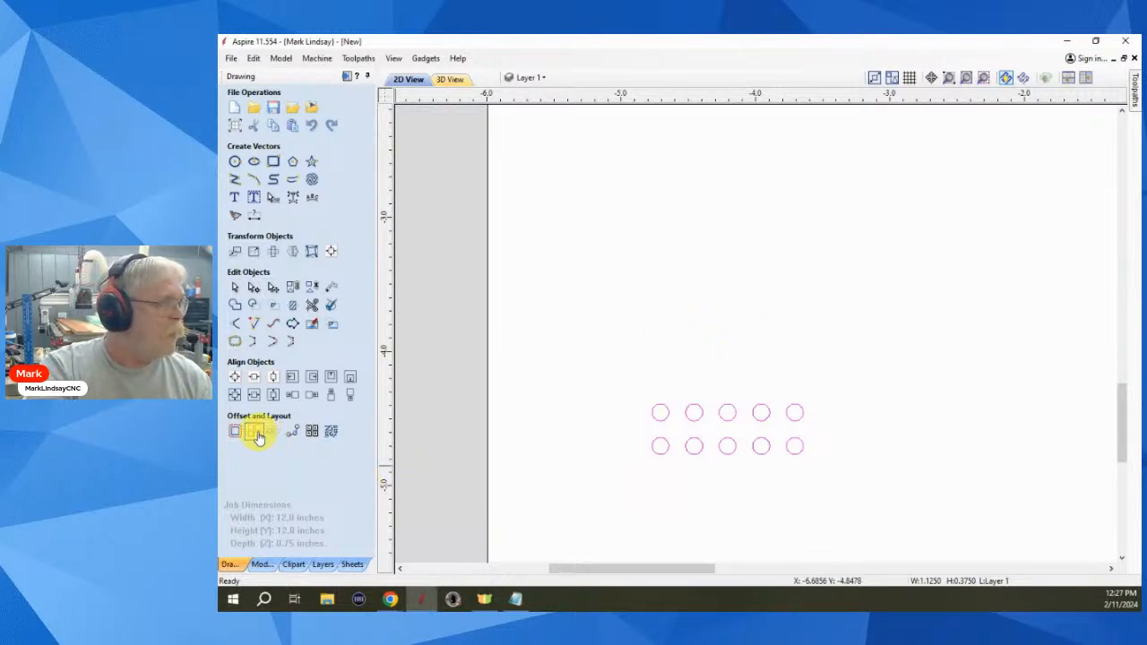
left_click(254, 431)
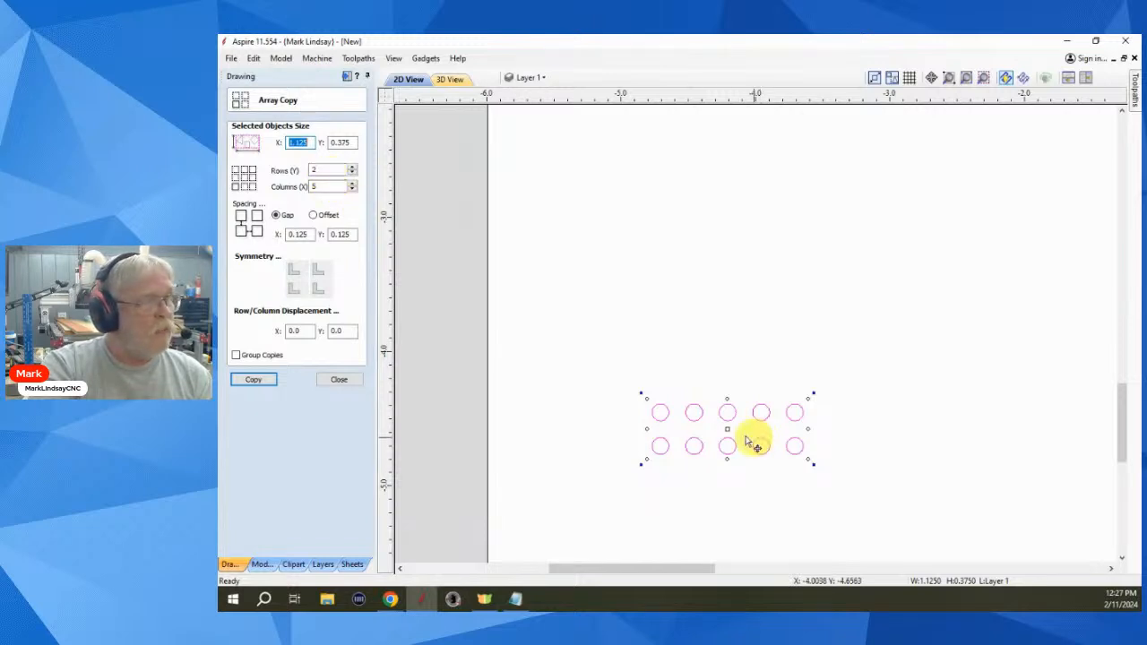
- Array-copy the two circle rows upward with 1 column, X gap 0 and Y gap 0.25
double_click(319, 186)
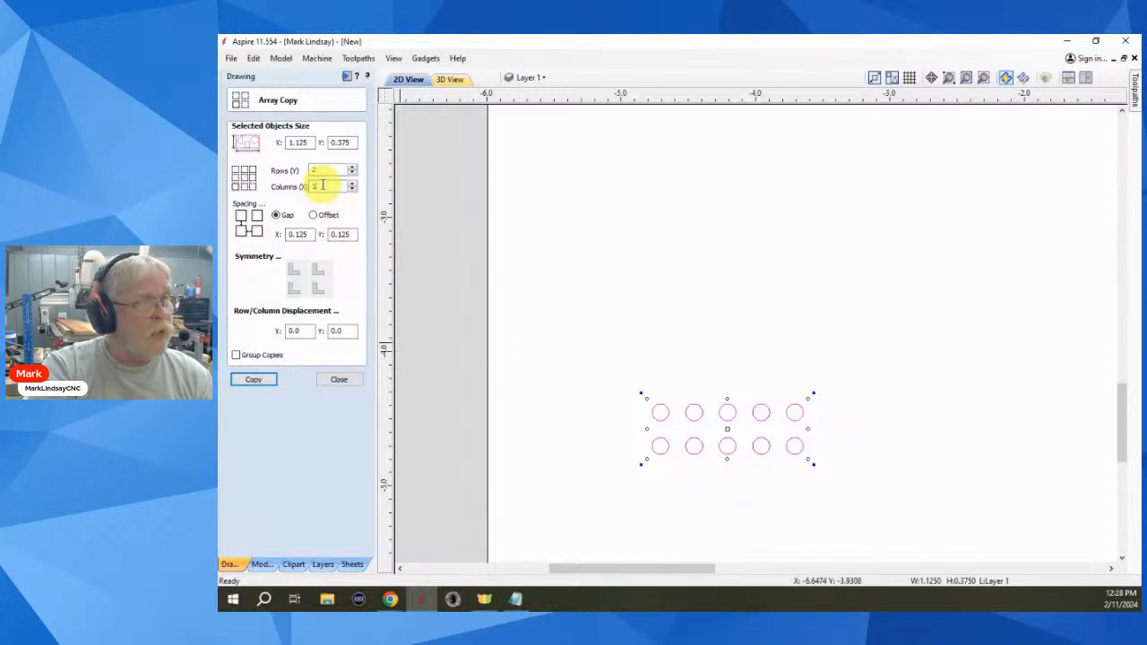
left_click_drag(309, 234, 280, 234)
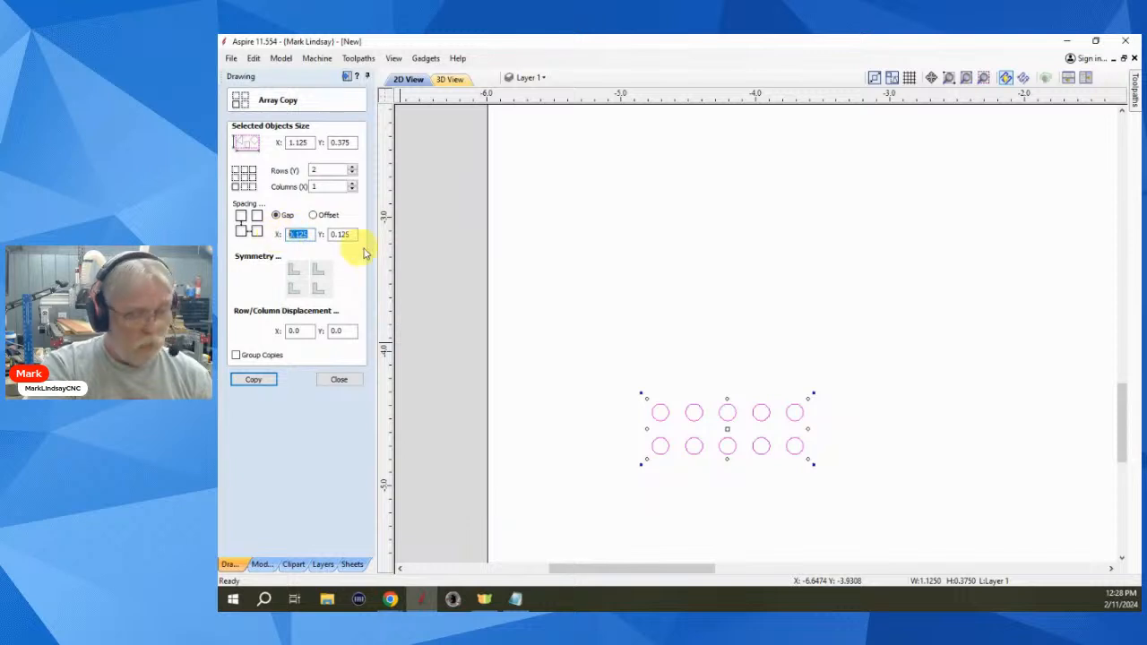
type("0")
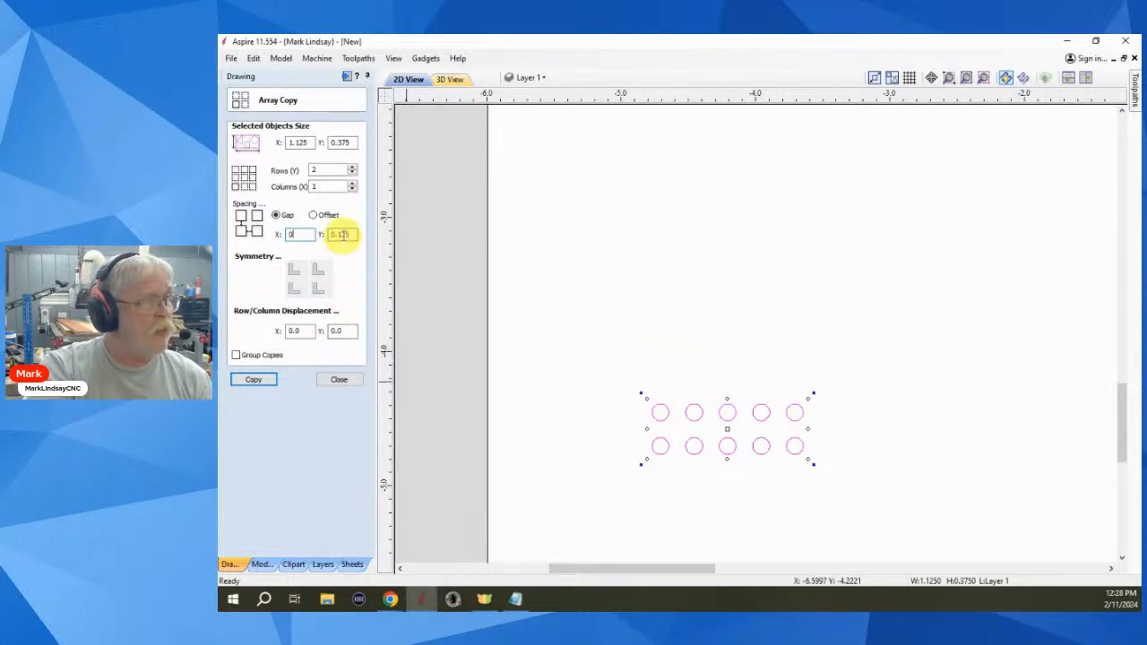
left_click(341, 235)
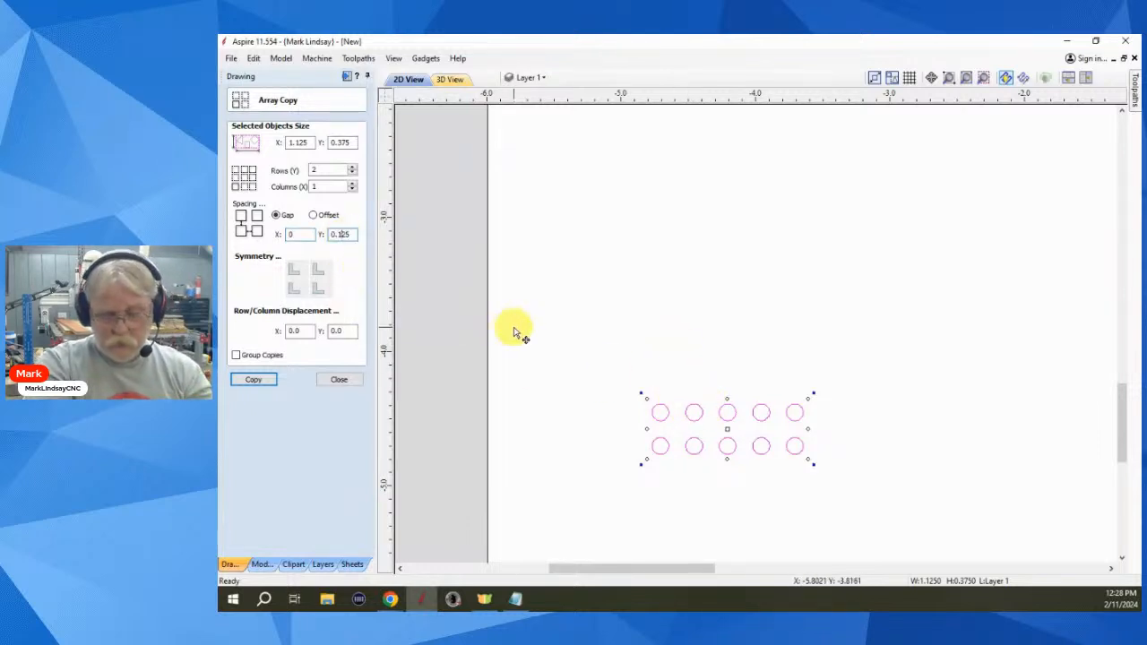
key("Delete")
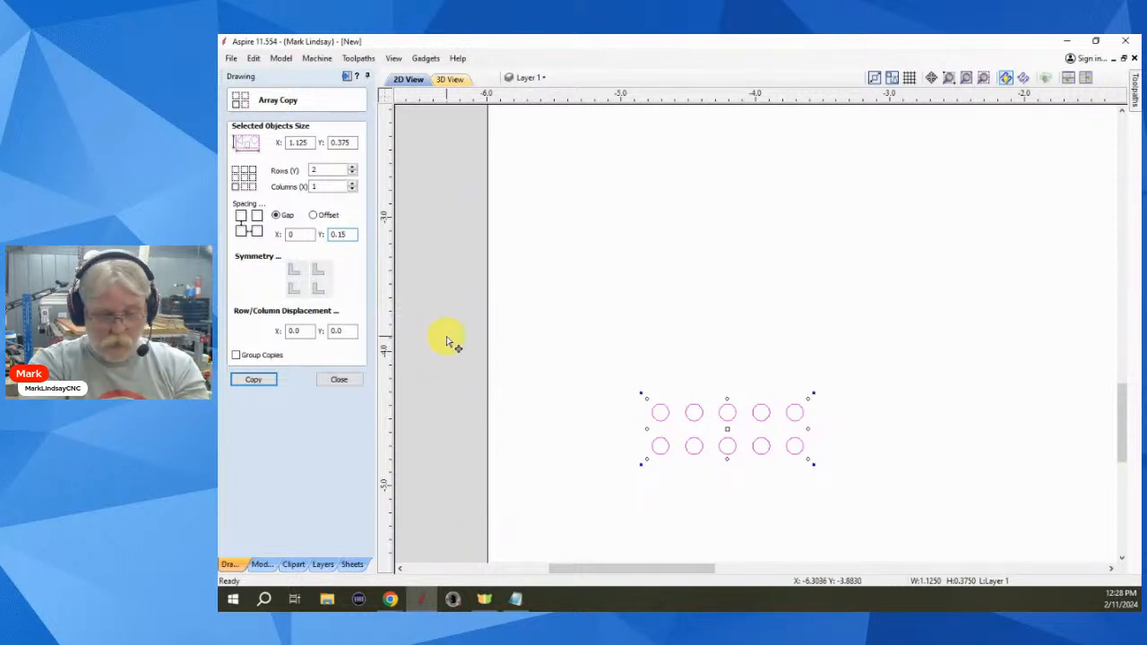
type("2")
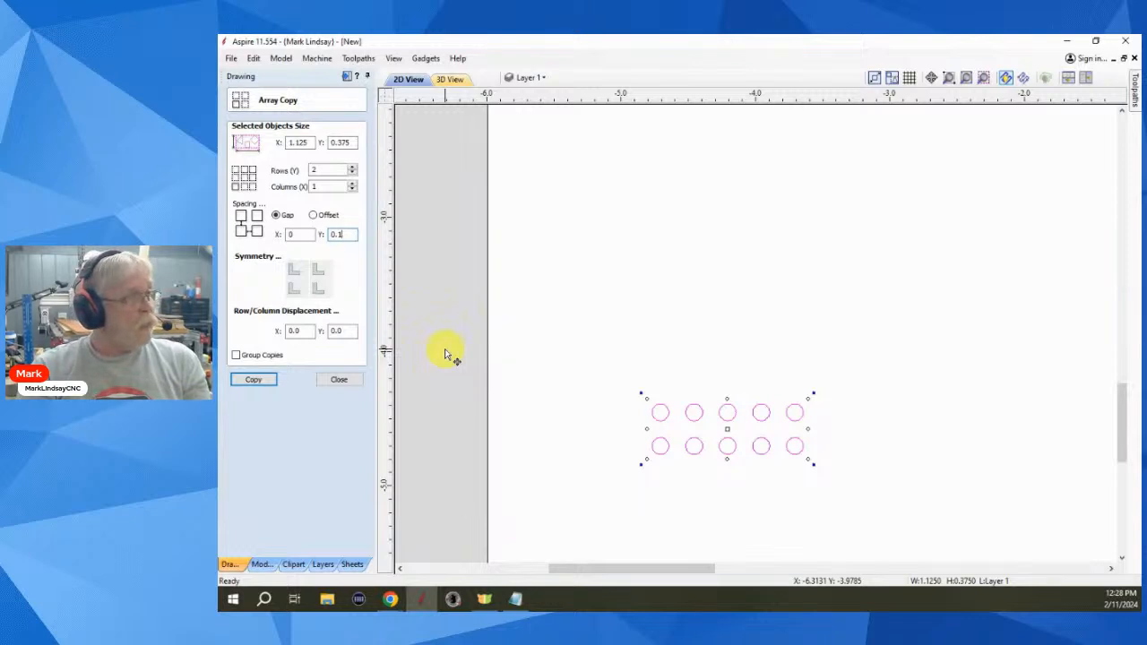
type("25")
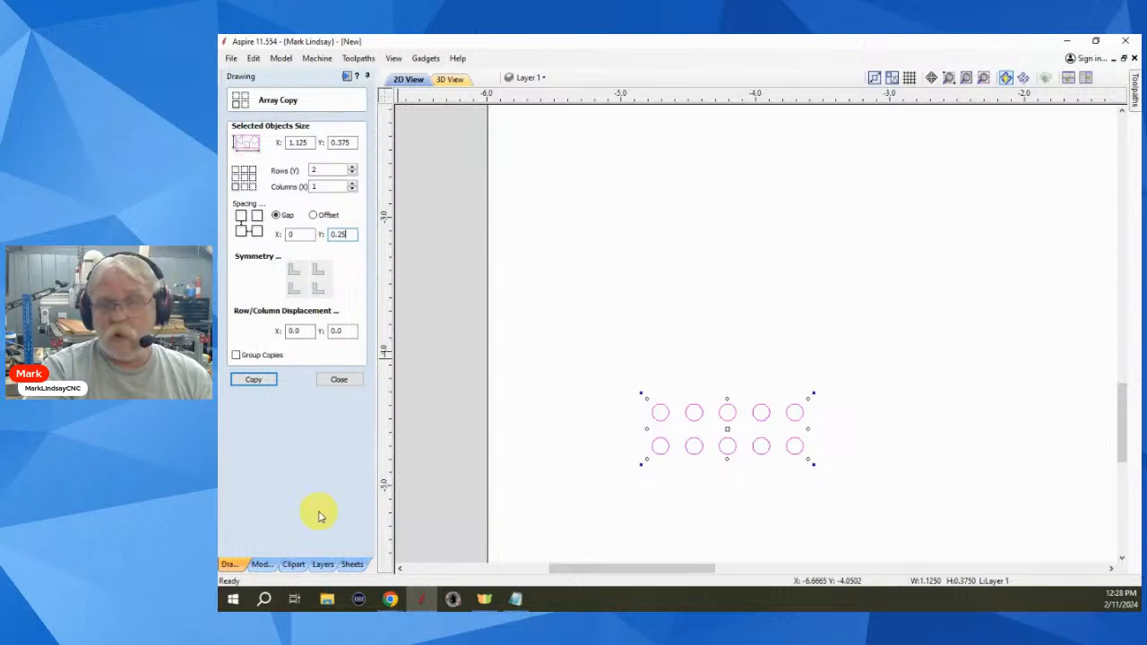
left_click(253, 380)
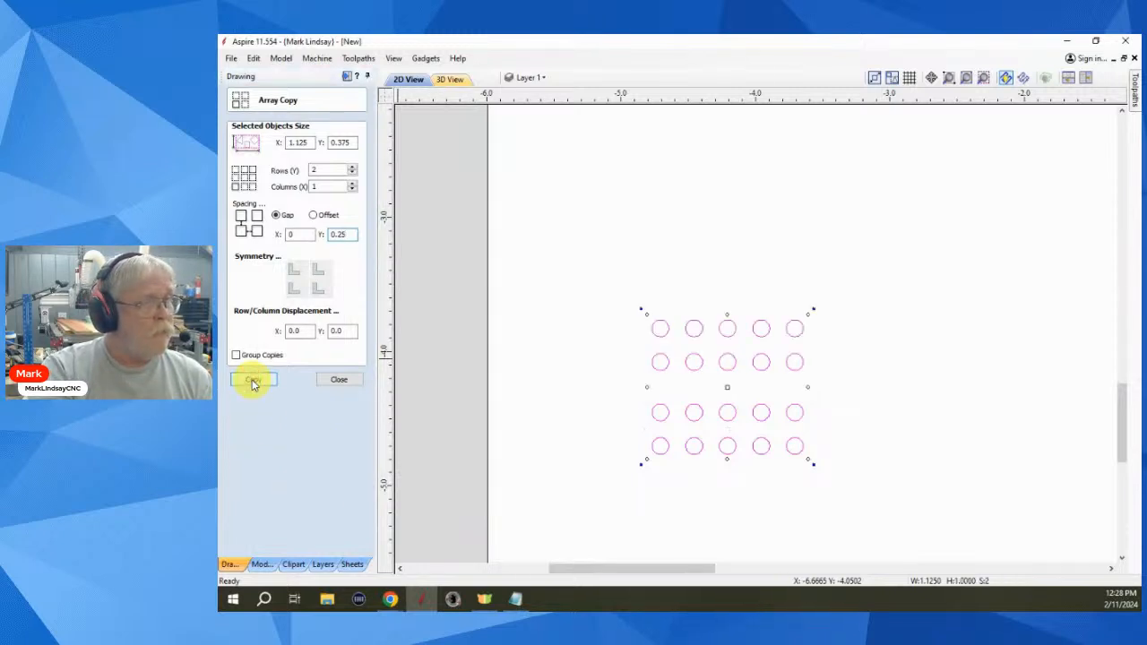
left_click(341, 379)
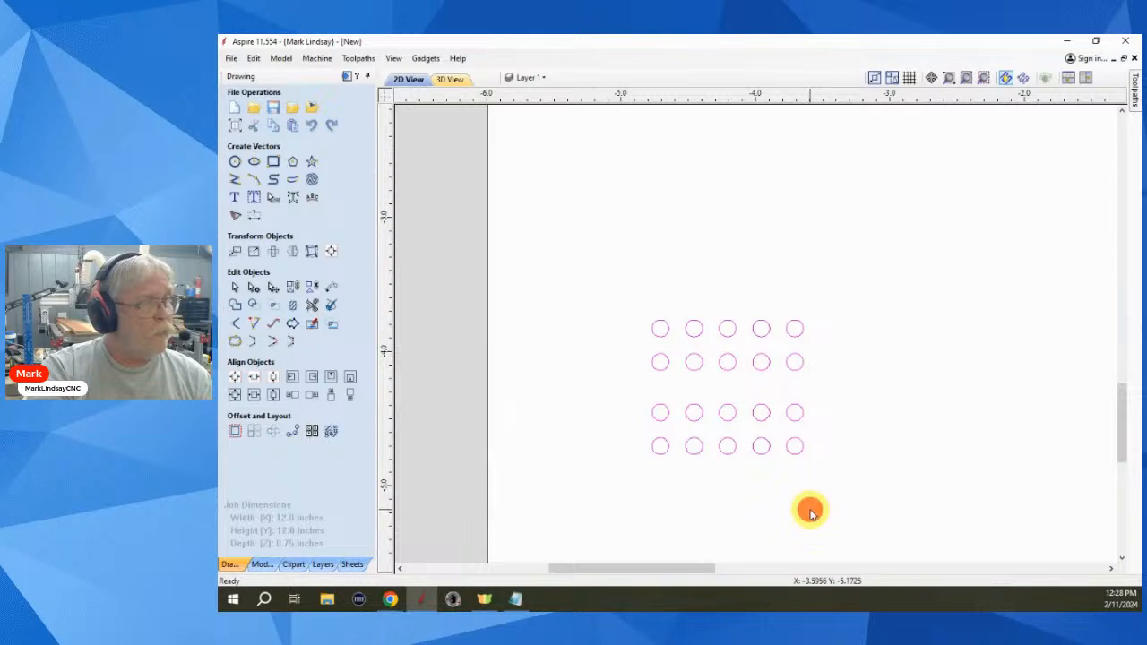
left_click(816, 488)
scroll(824, 403, "down", 2)
scroll(820, 403, "down", 2)
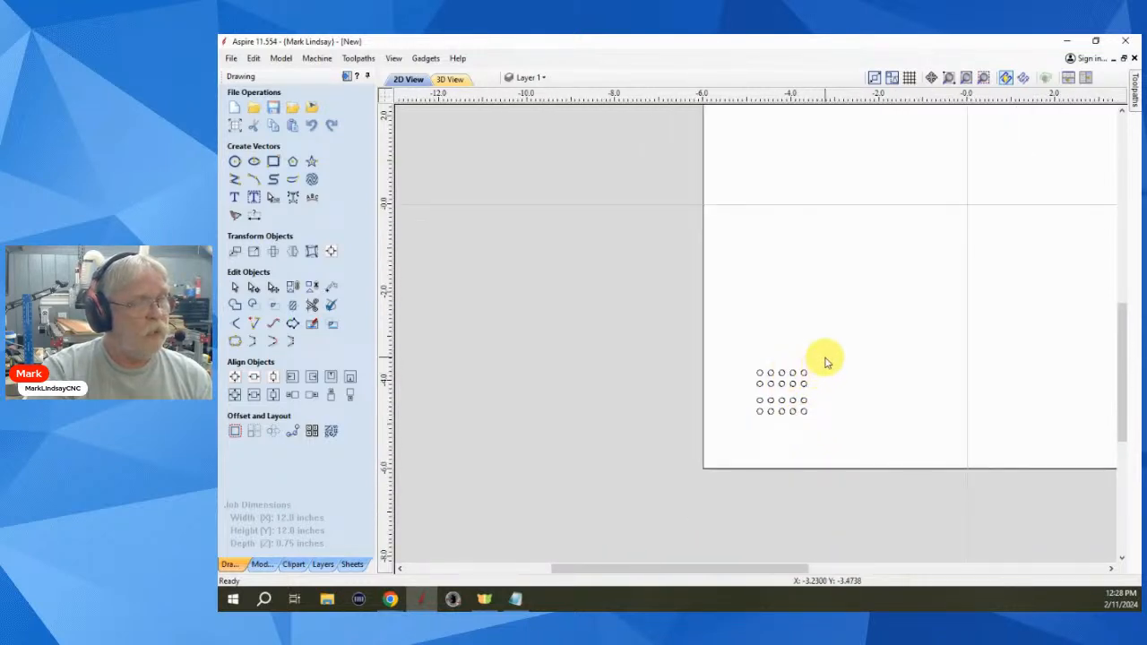
left_click_drag(825, 354, 732, 442)
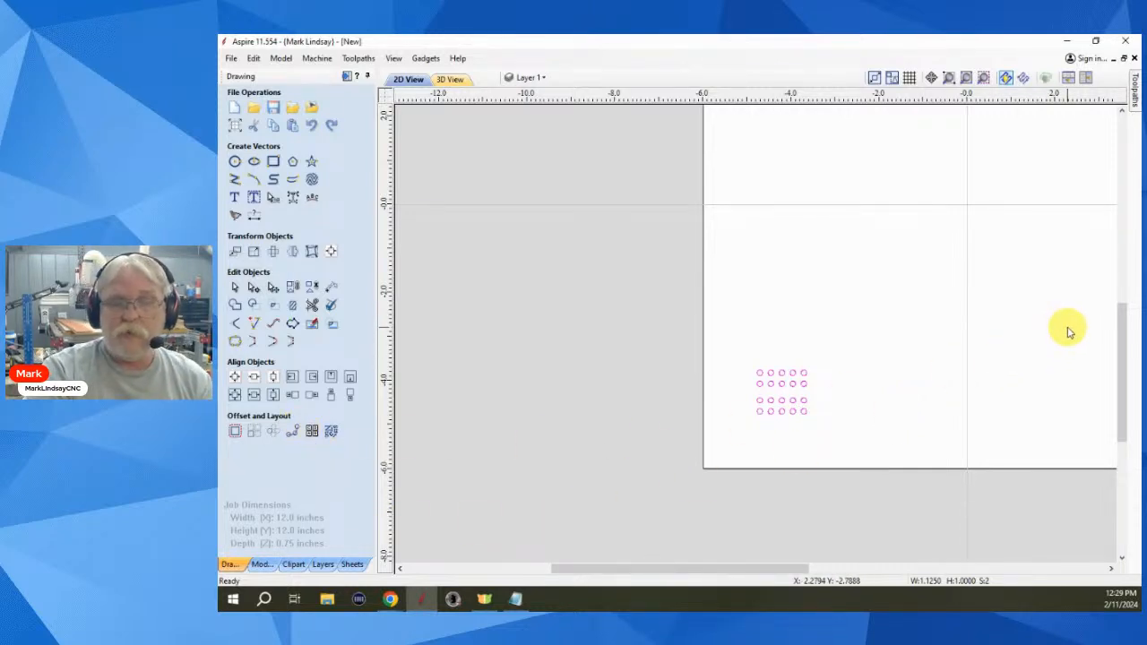
scroll(876, 333, "down", 1)
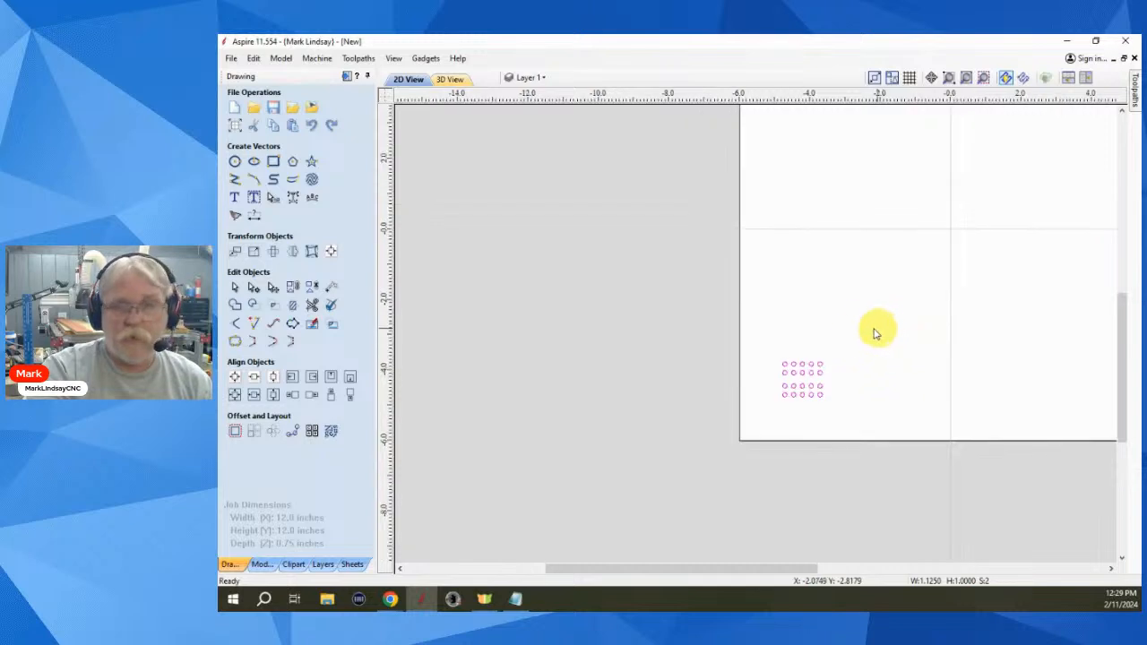
scroll(812, 340, "down", 1)
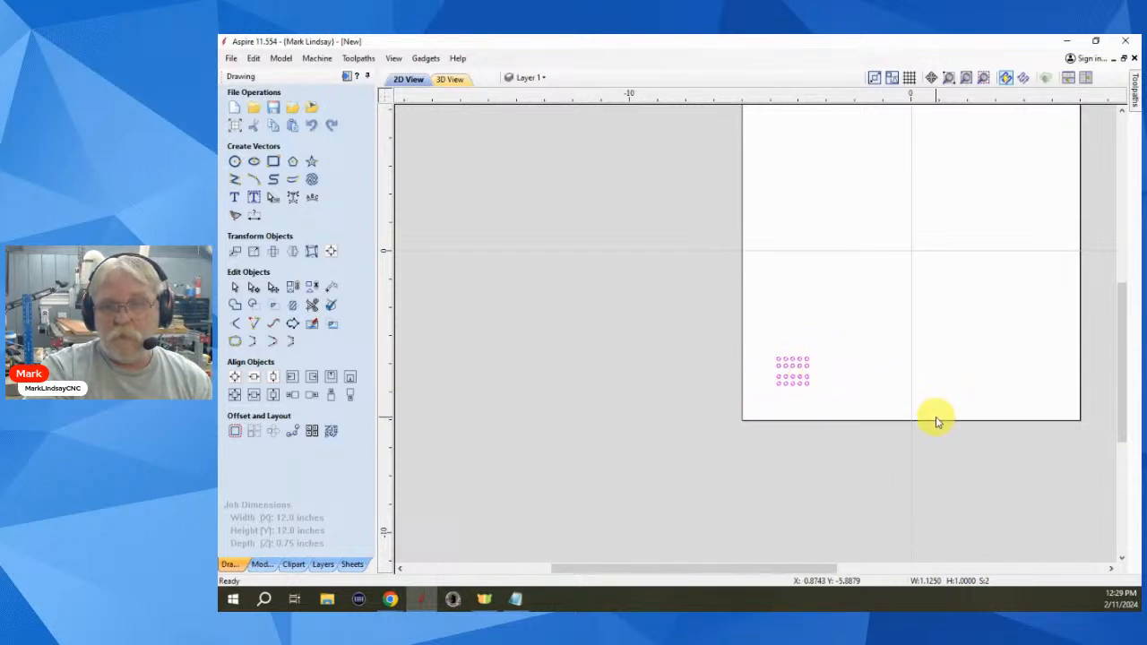
left_click(840, 362)
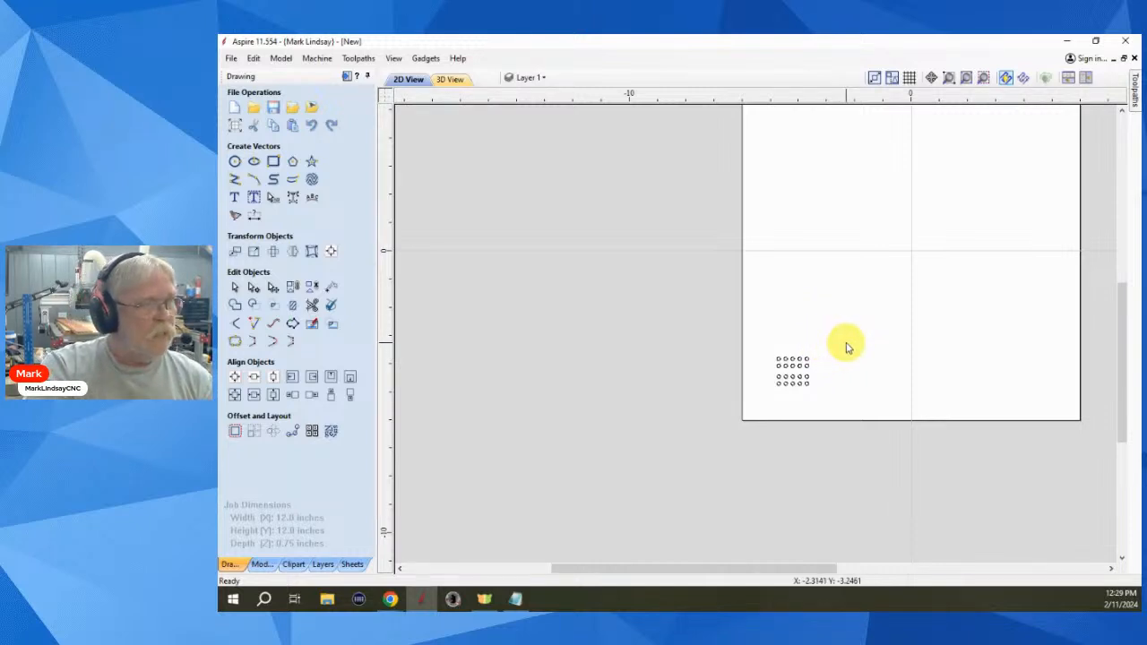
left_click_drag(848, 348, 750, 397)
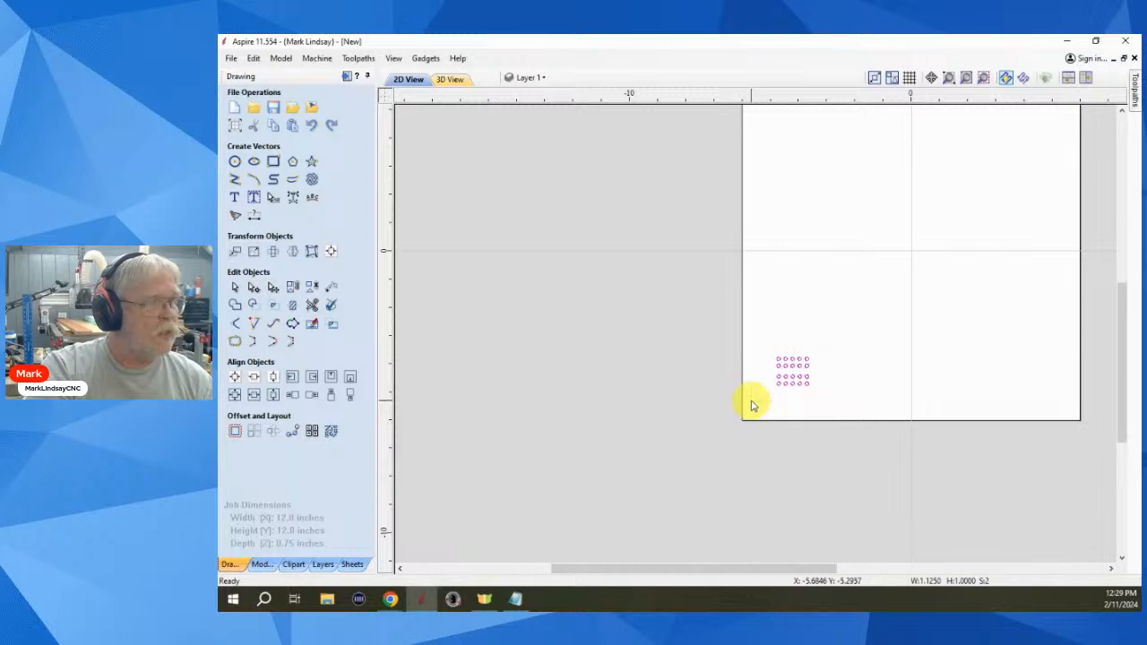
scroll(768, 395, "up", 1)
scroll(771, 394, "up", 1)
scroll(820, 379, "up", 1)
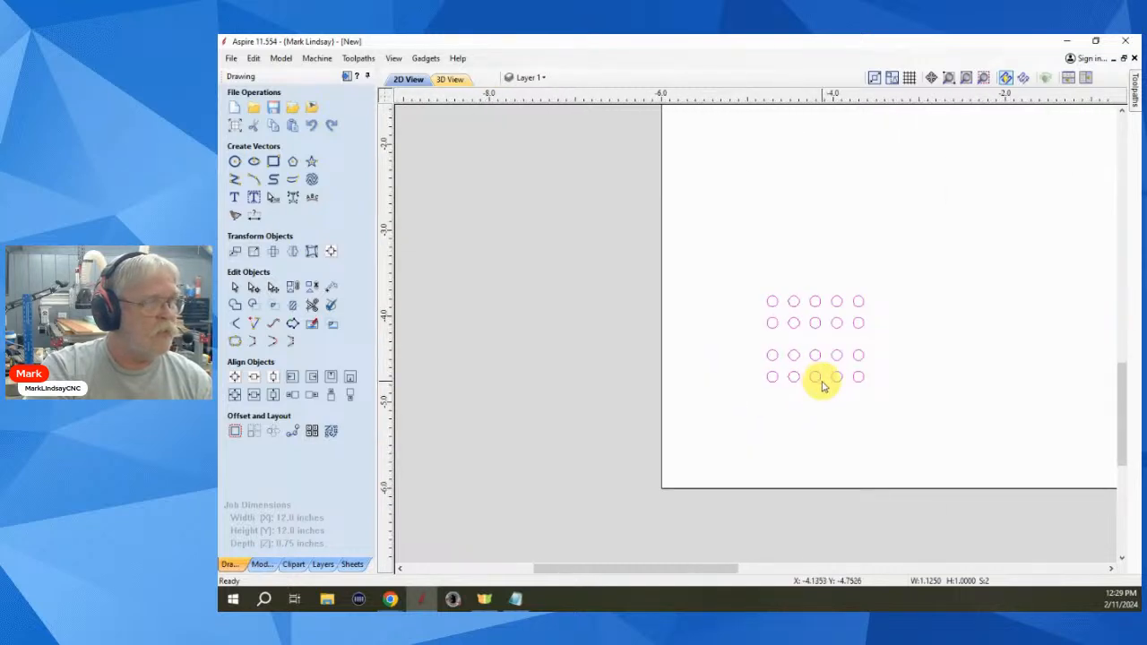
- Move the selected circles onto a new hidden, red-coloured layer named 'Cribbage'
right_click(818, 384)
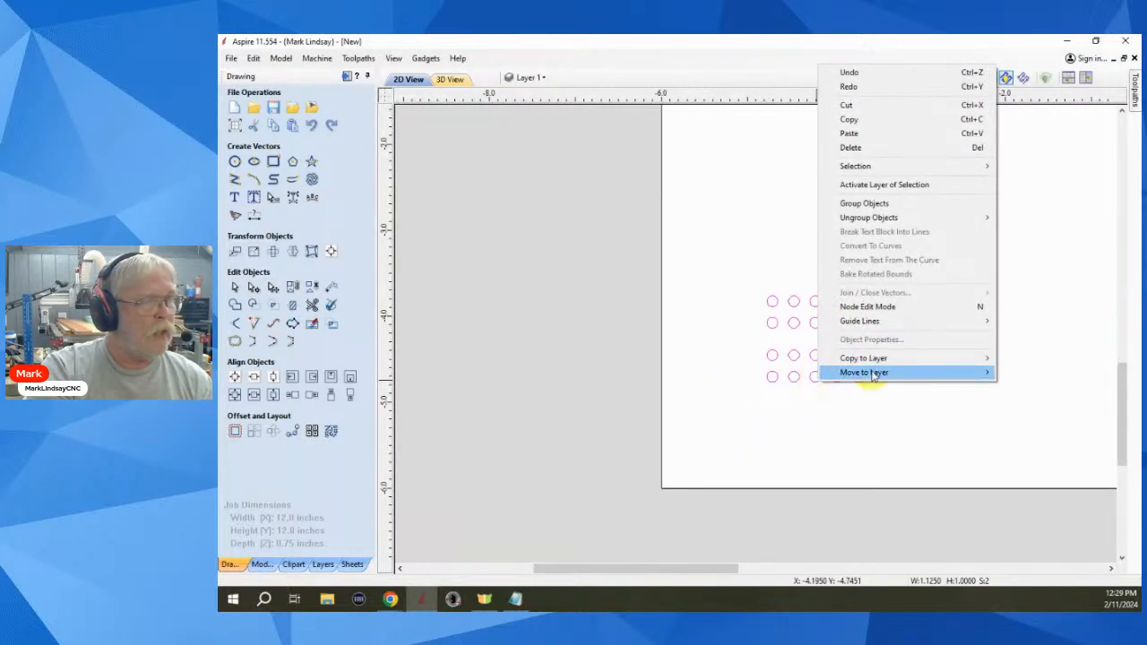
mouse_move(923, 377)
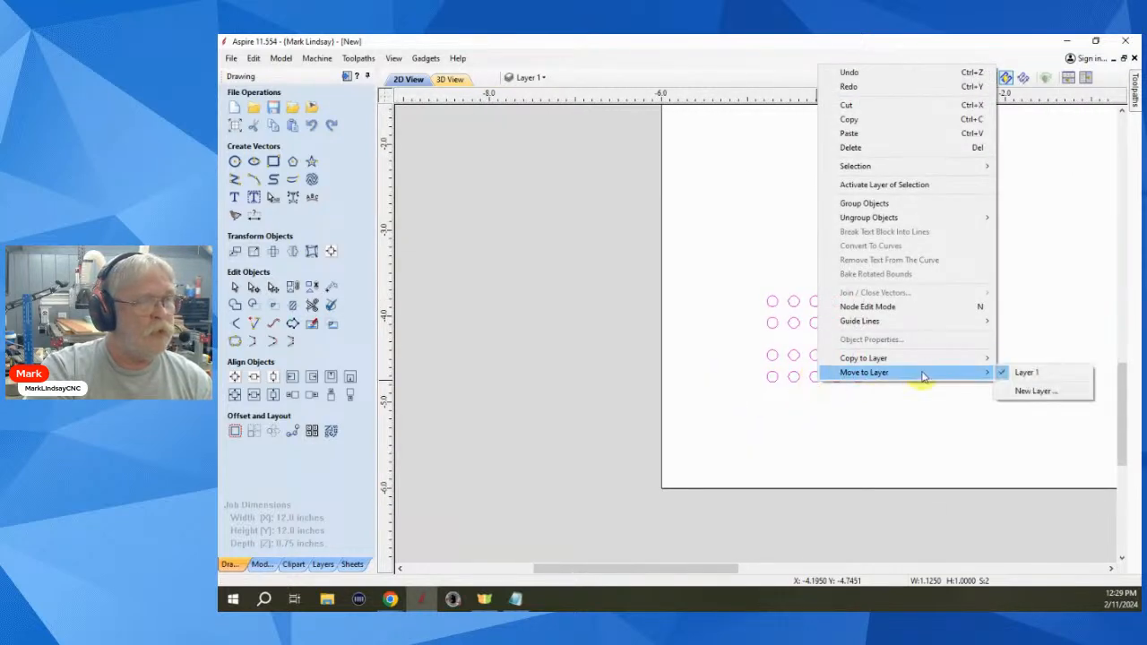
left_click(1036, 390)
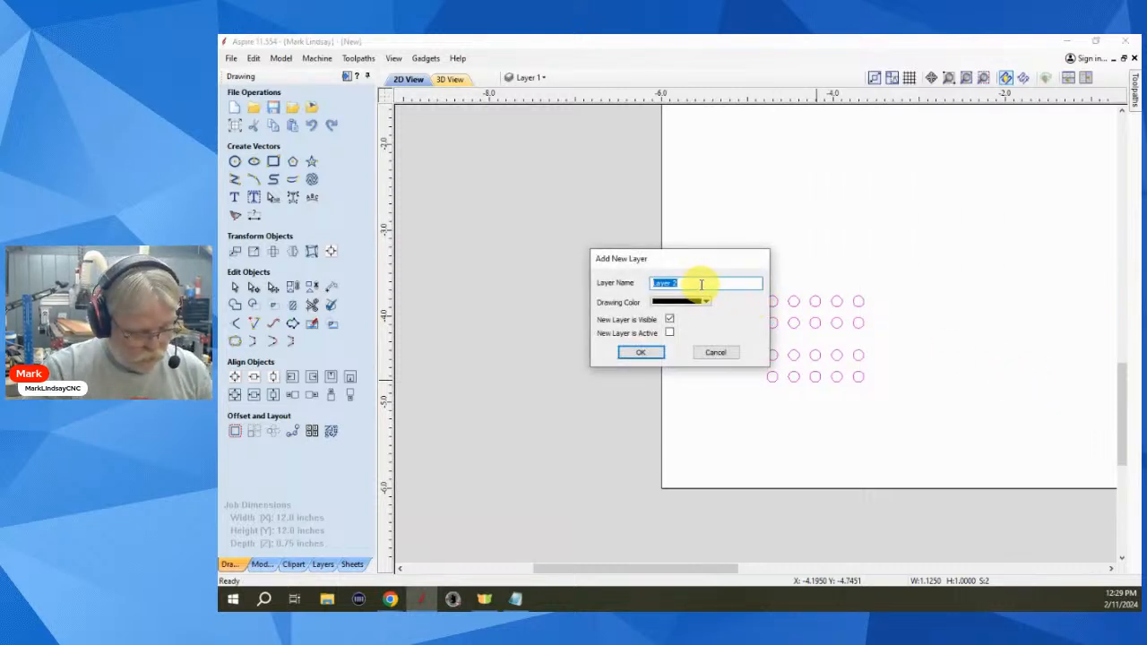
type("Cribb")
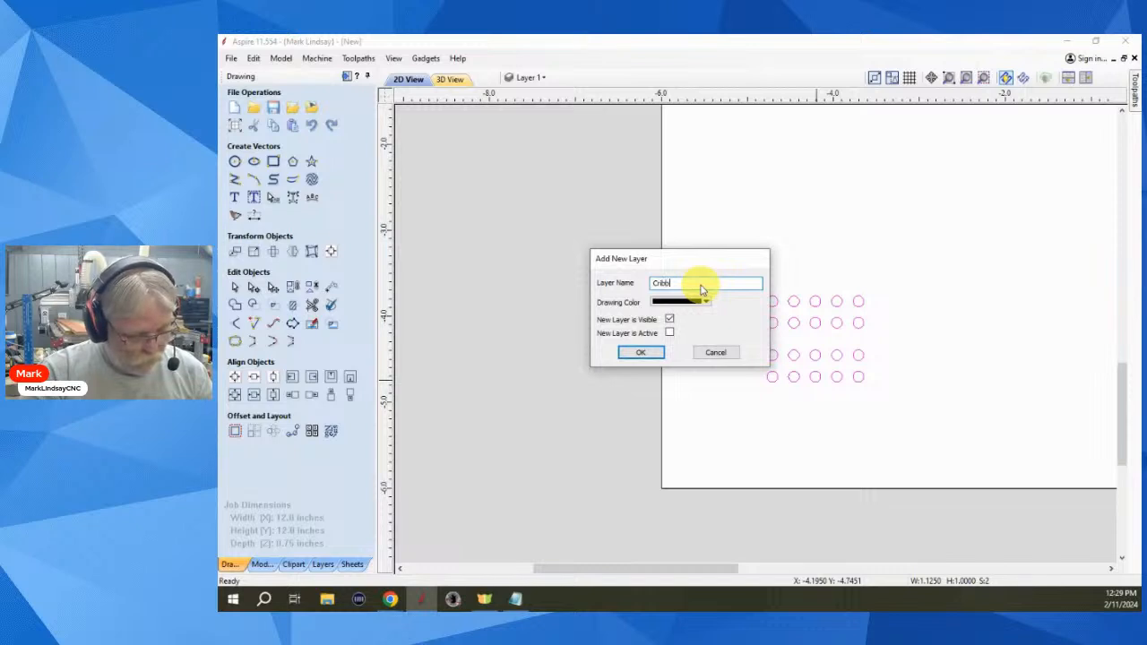
type("age")
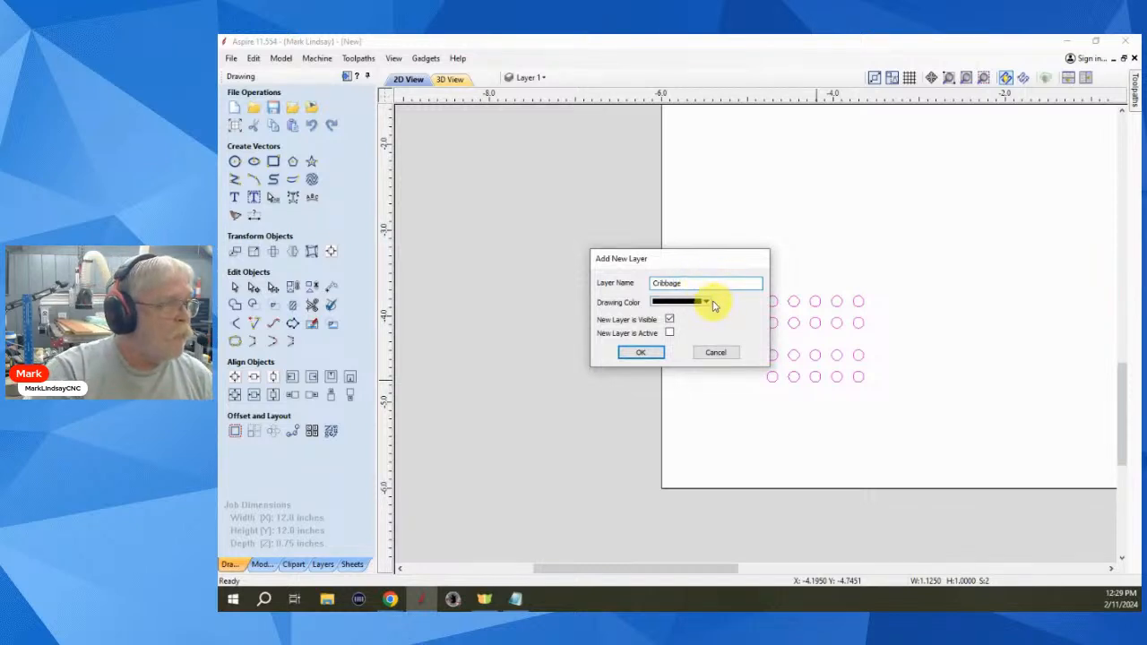
left_click(706, 302)
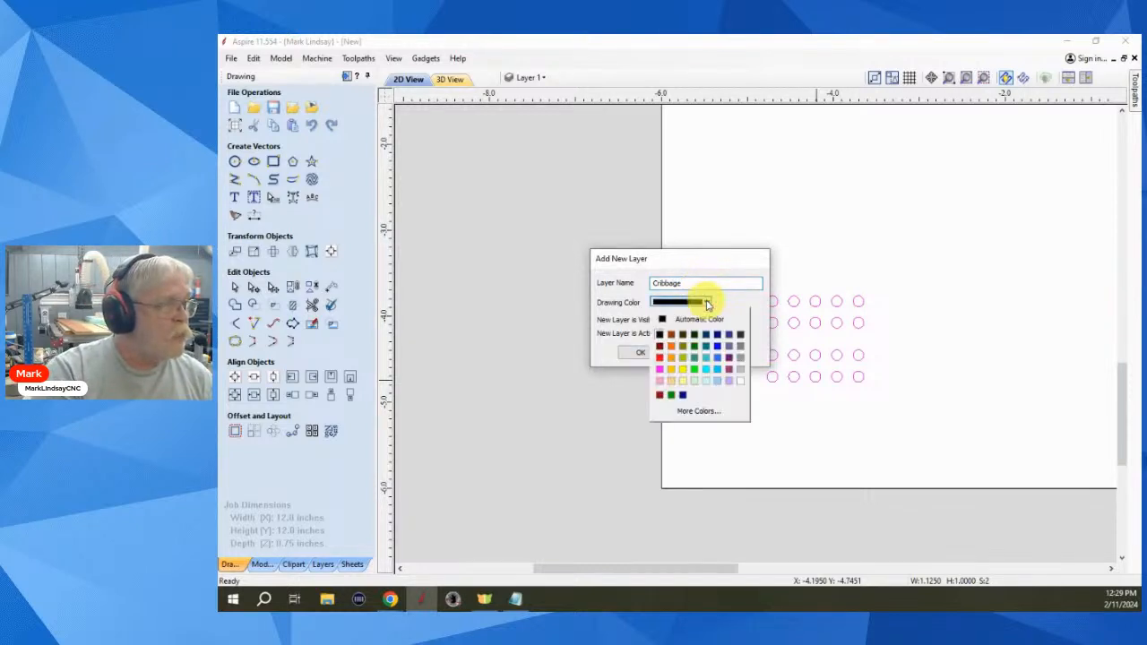
left_click(659, 358)
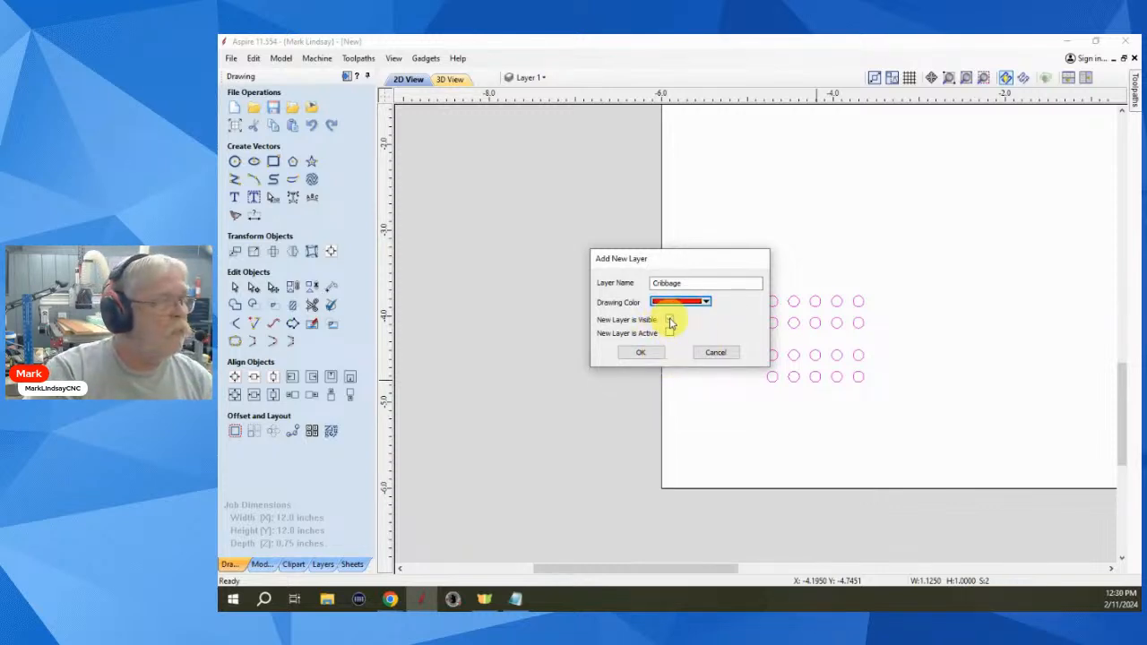
left_click(670, 320)
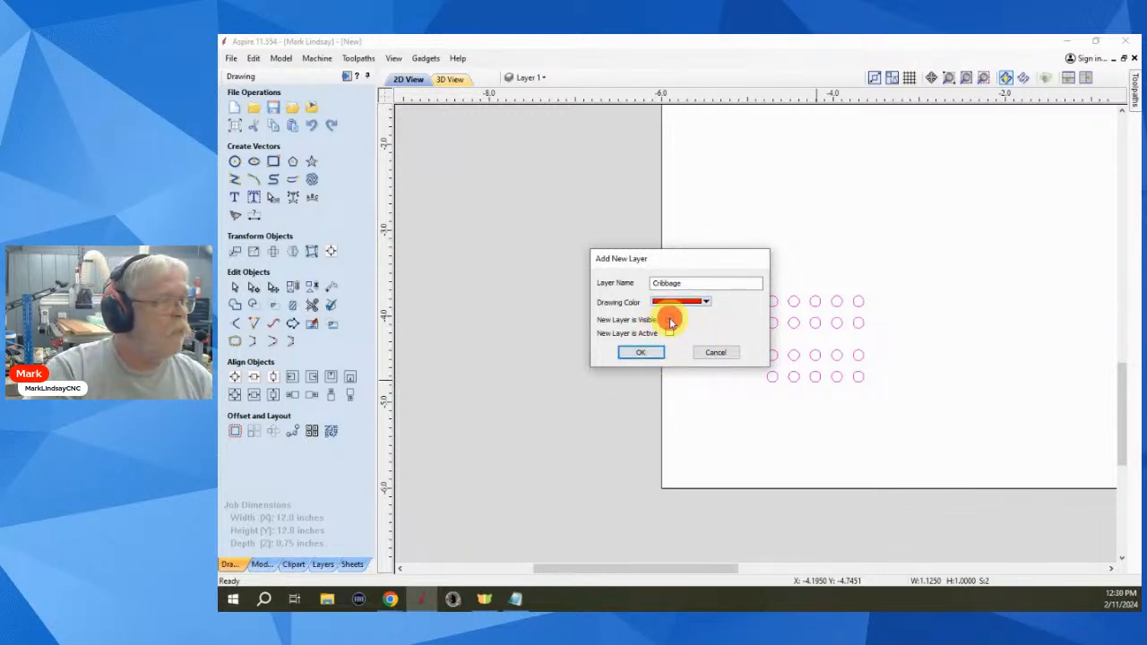
left_click(641, 352)
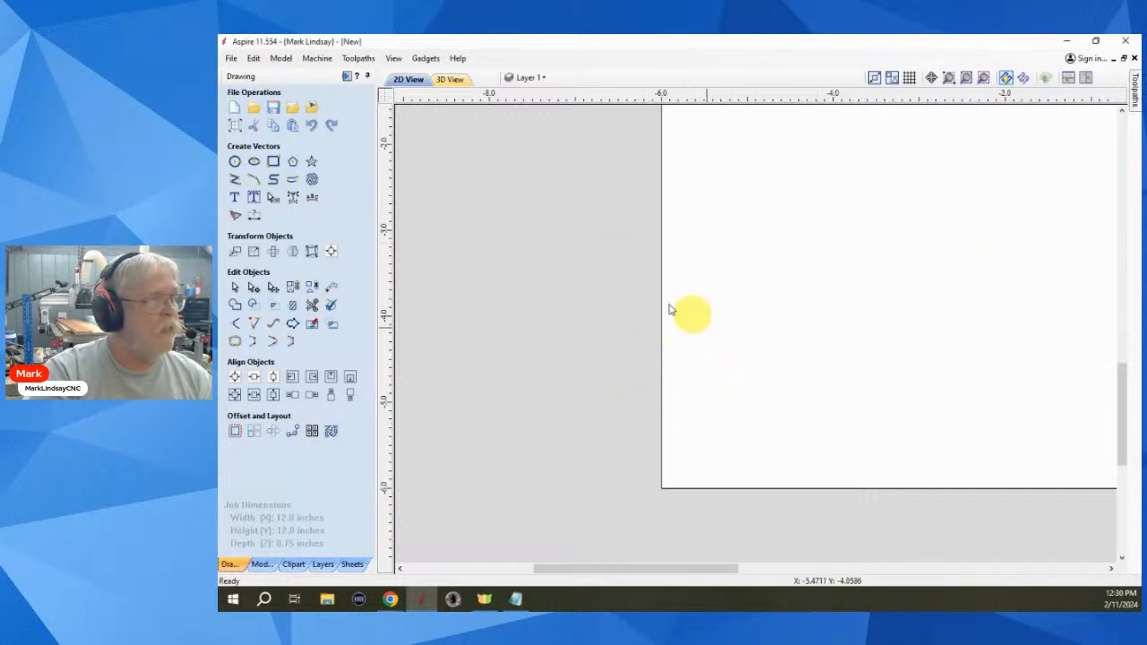
left_click(538, 77)
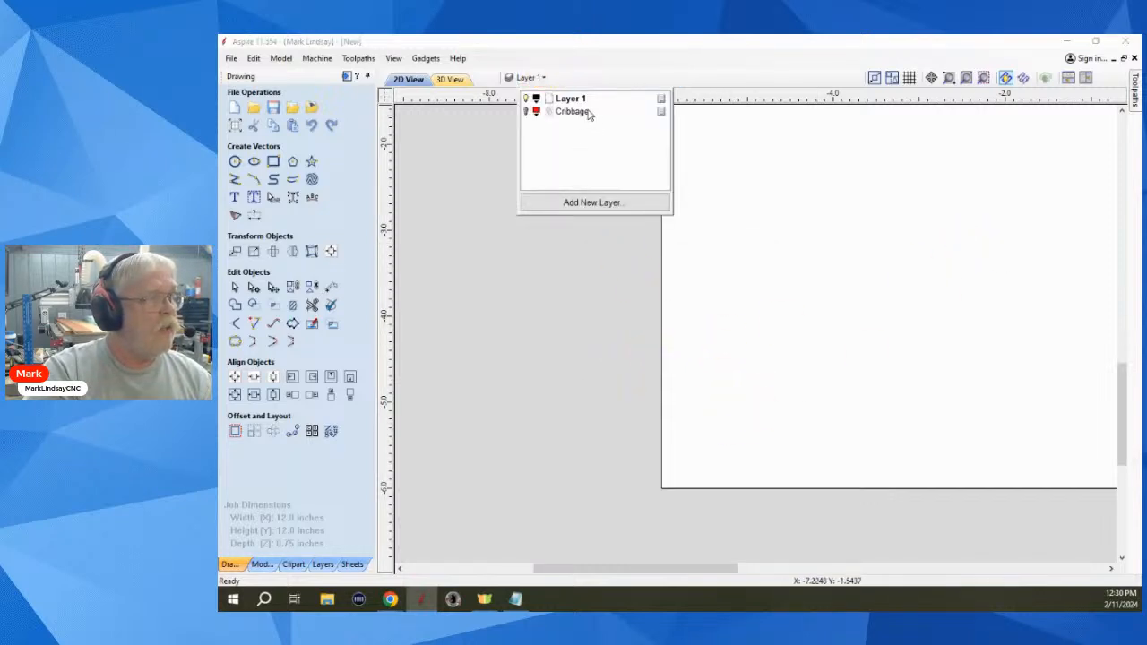
left_click(594, 347)
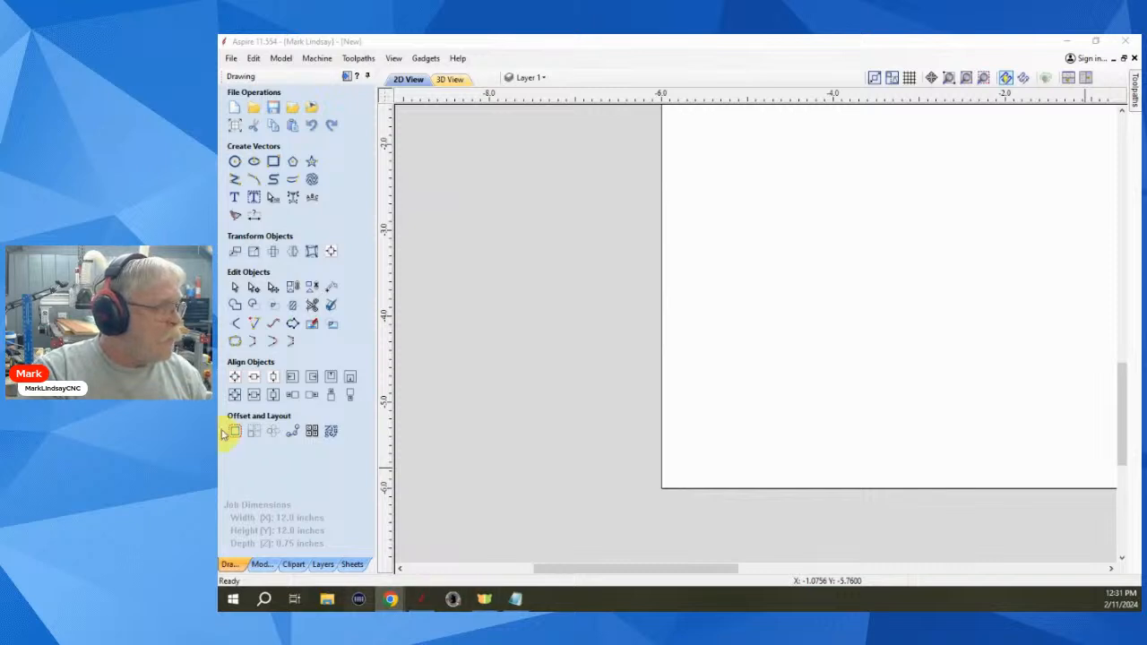
- Draw a single 0.125-inch diameter circle near the lower-left of the job
left_click(254, 433)
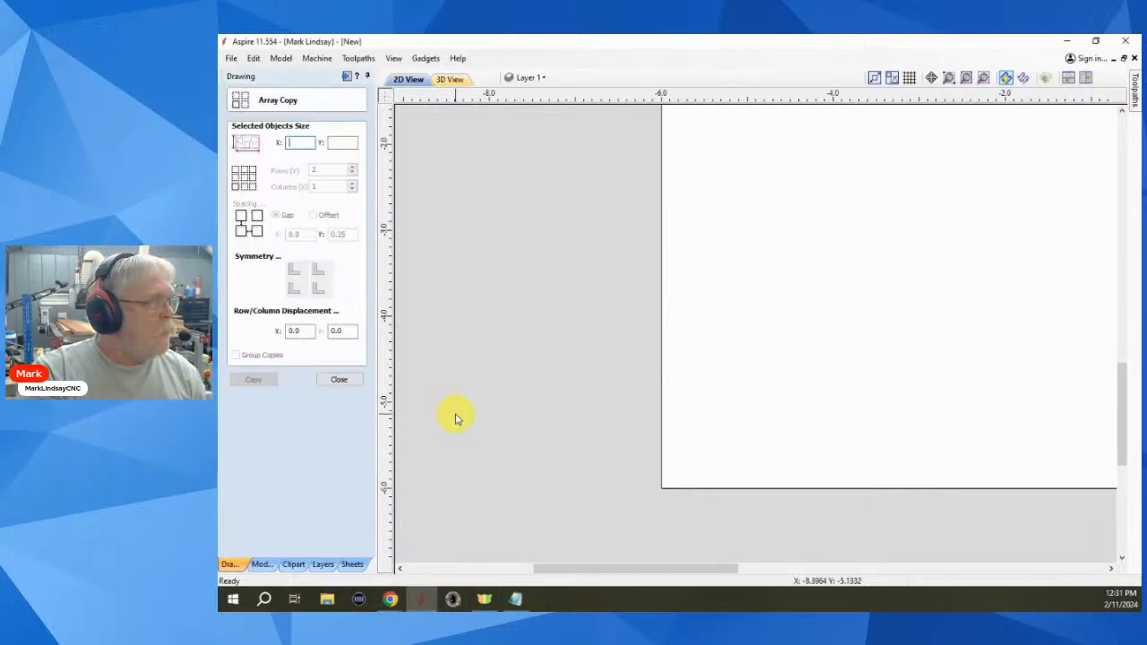
left_click(347, 381)
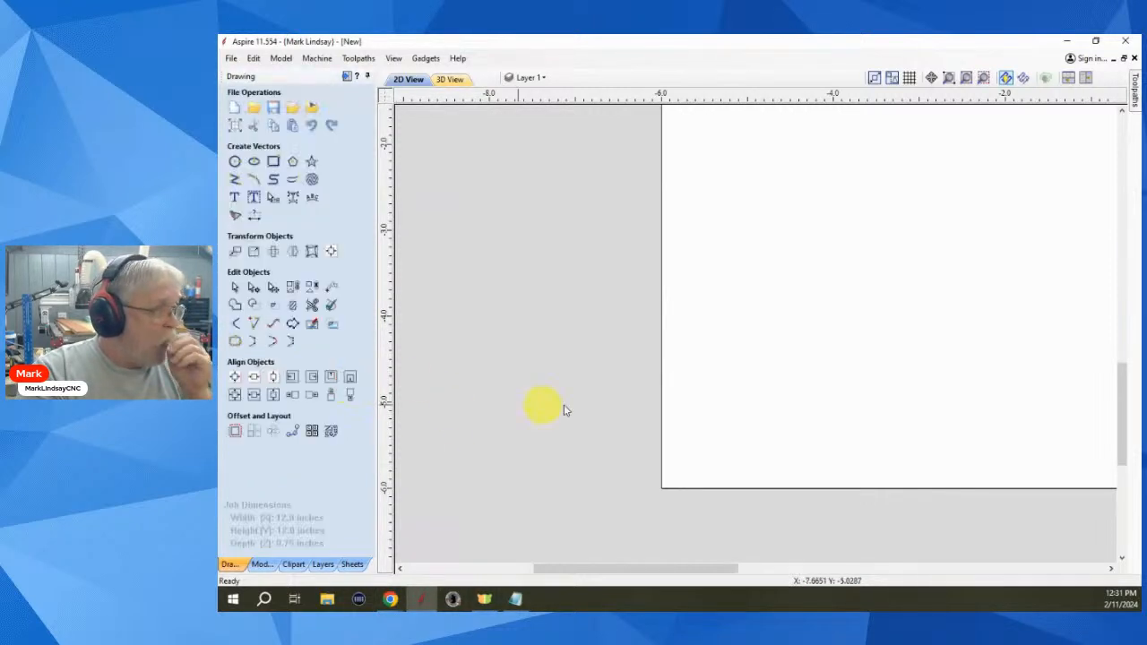
scroll(699, 374, "down", 1)
scroll(550, 350, "down", 2)
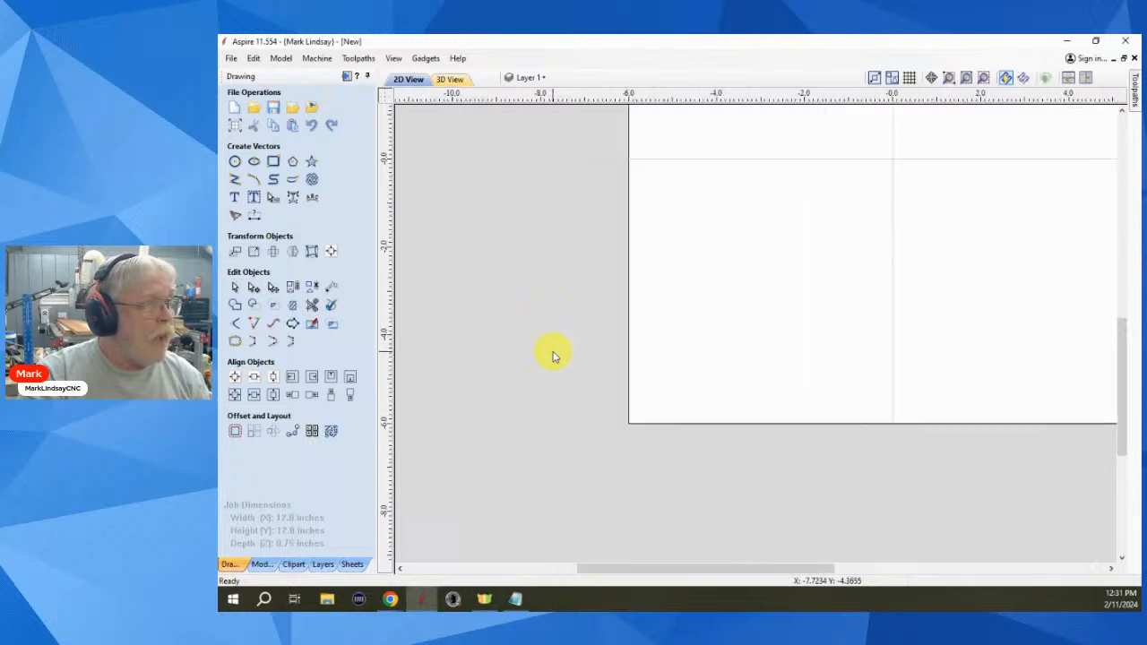
left_click(234, 161)
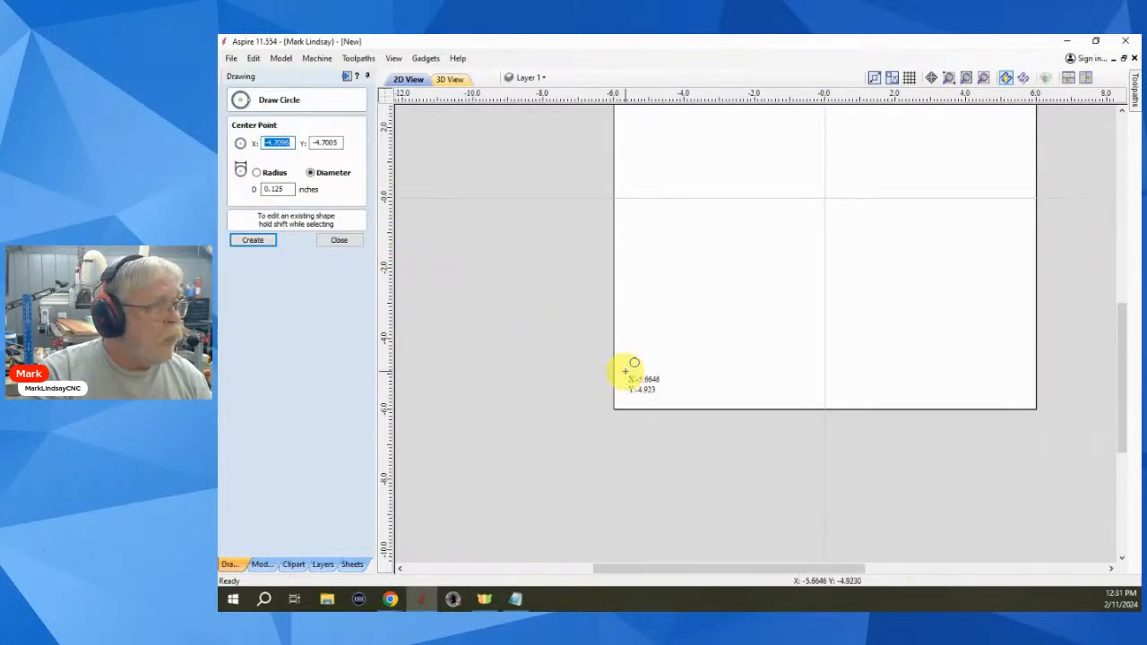
left_click(670, 368)
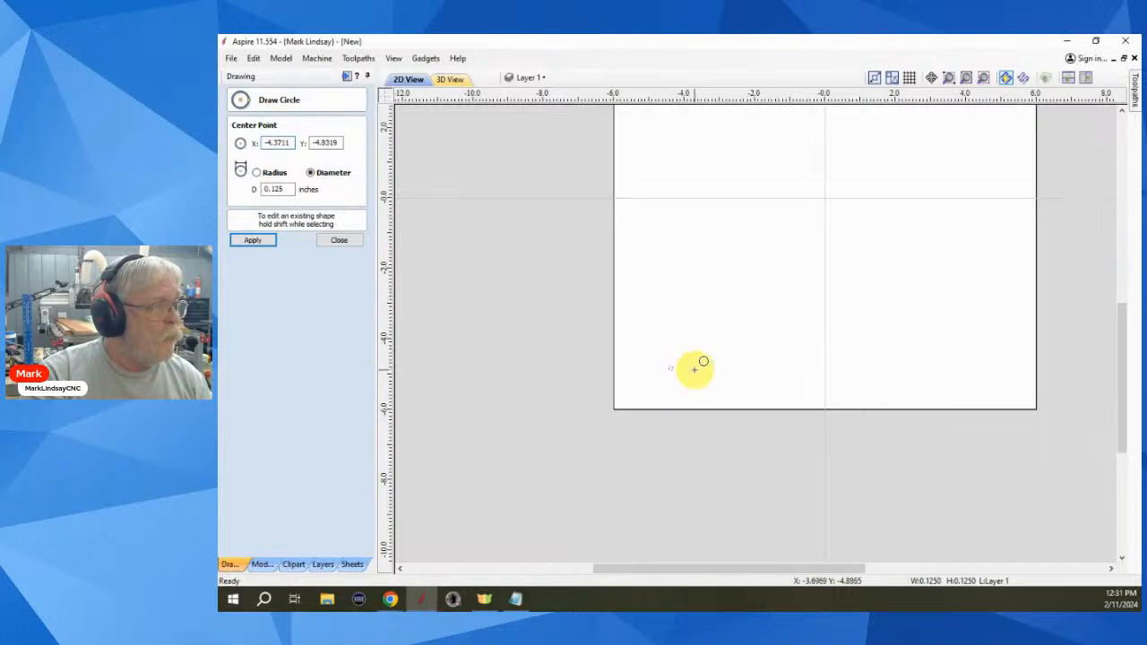
left_click(336, 241)
- Select the new small circle and bring up Array Copy for it
scroll(649, 379, "up", 3)
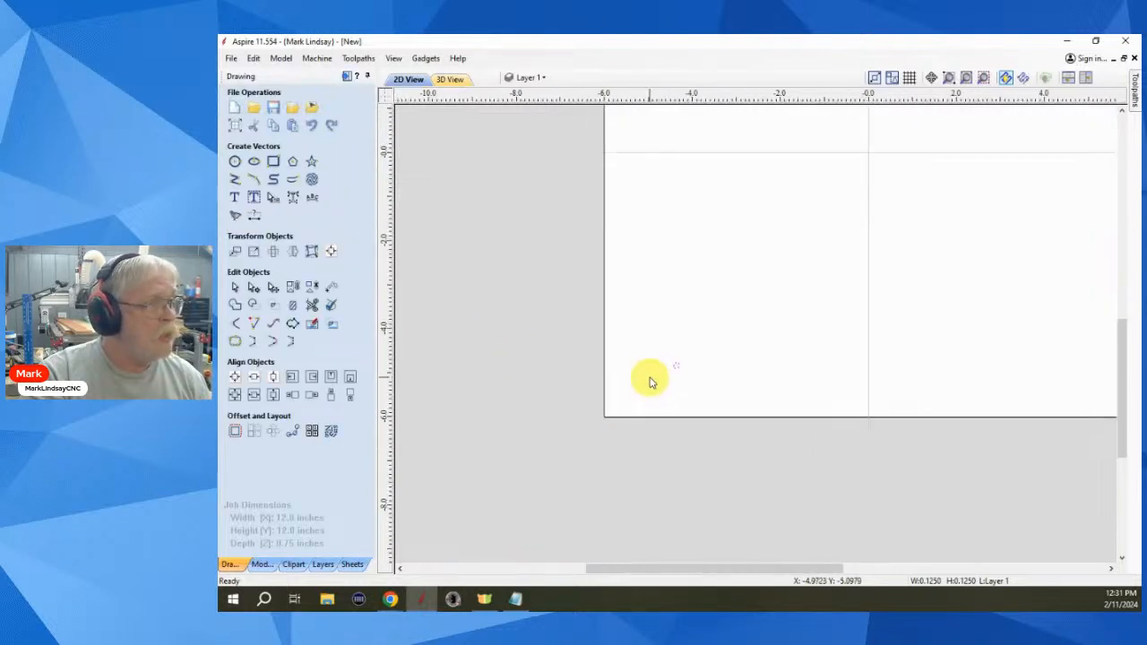
left_click(652, 381)
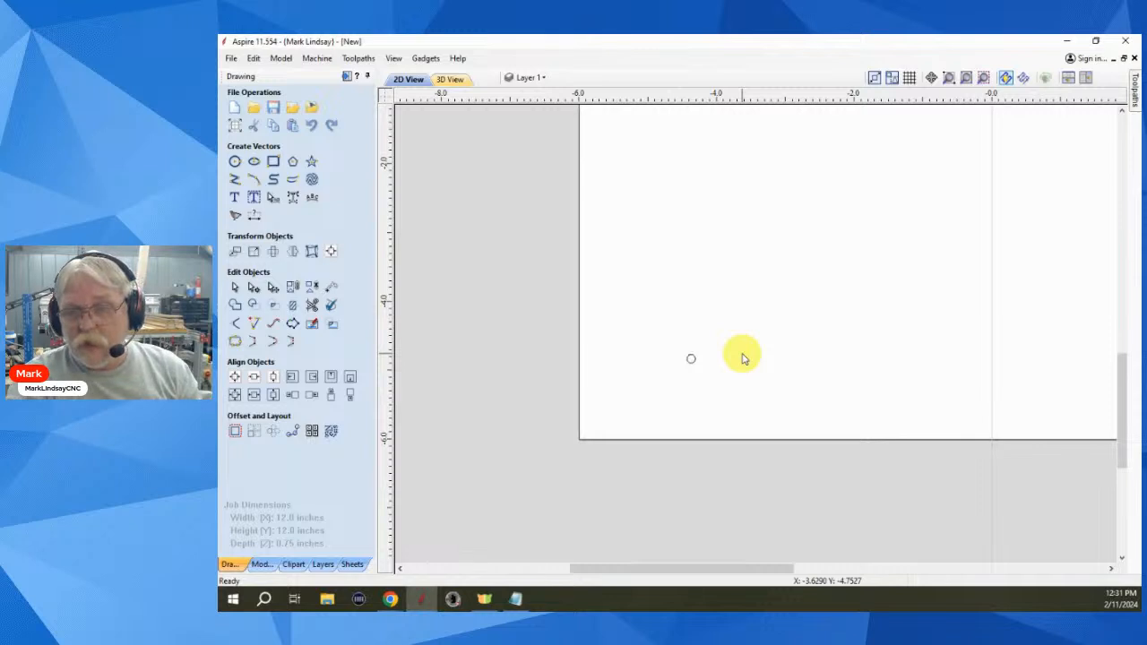
left_click_drag(708, 335, 668, 392)
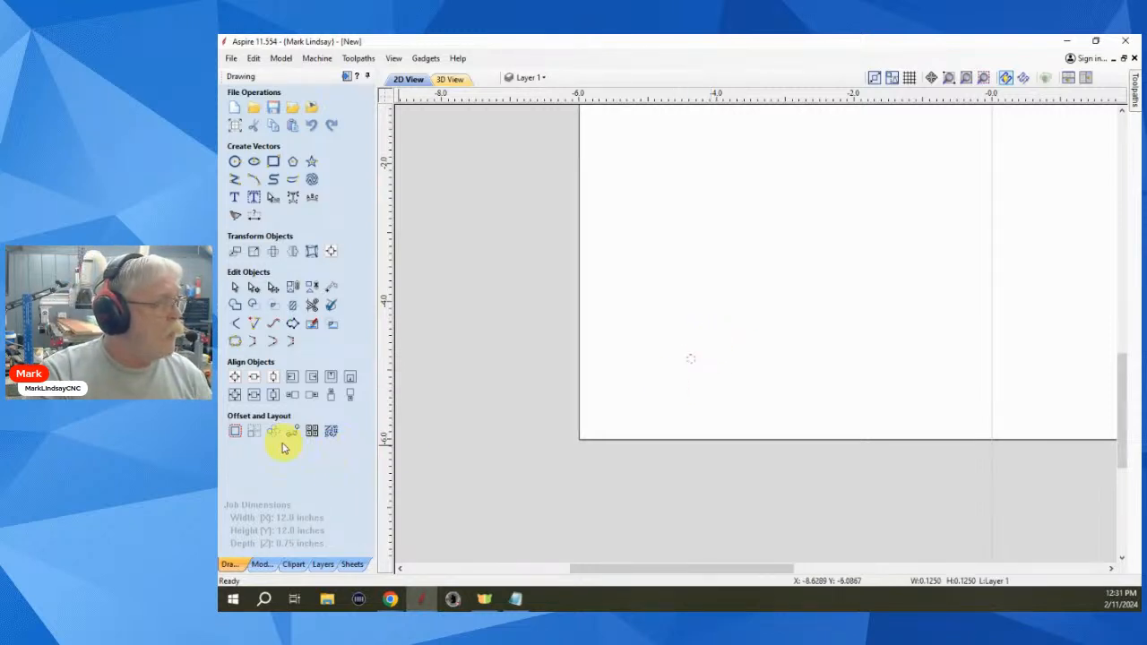
left_click(256, 433)
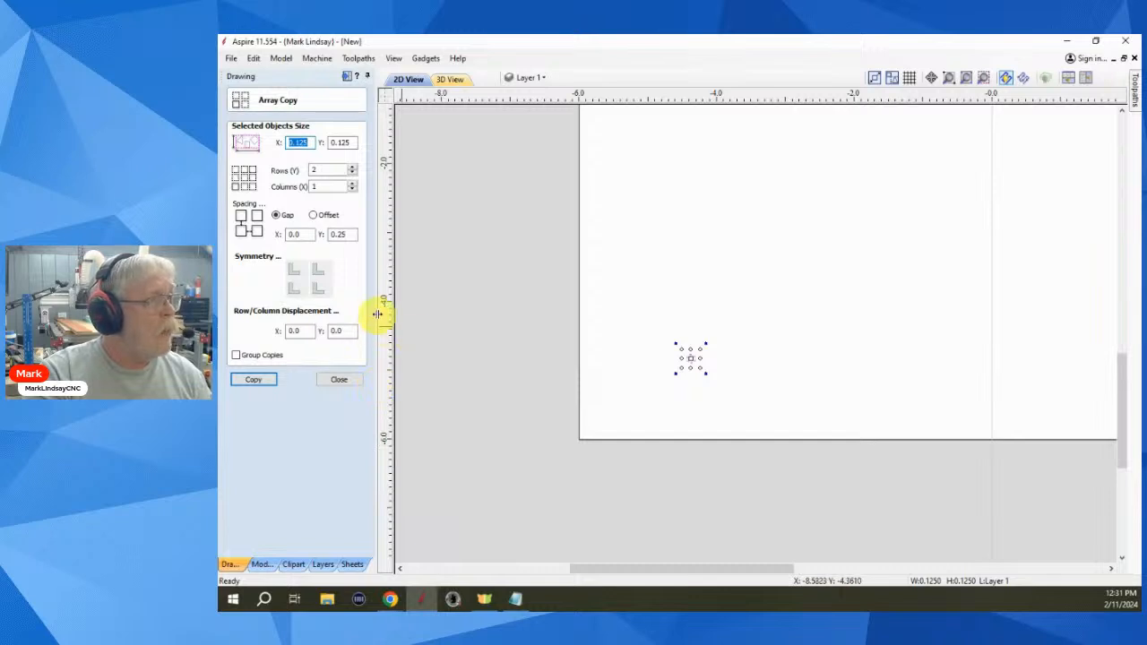
- Set Array Copy to 10 rows and 10 columns
scroll(737, 353, "down", 2)
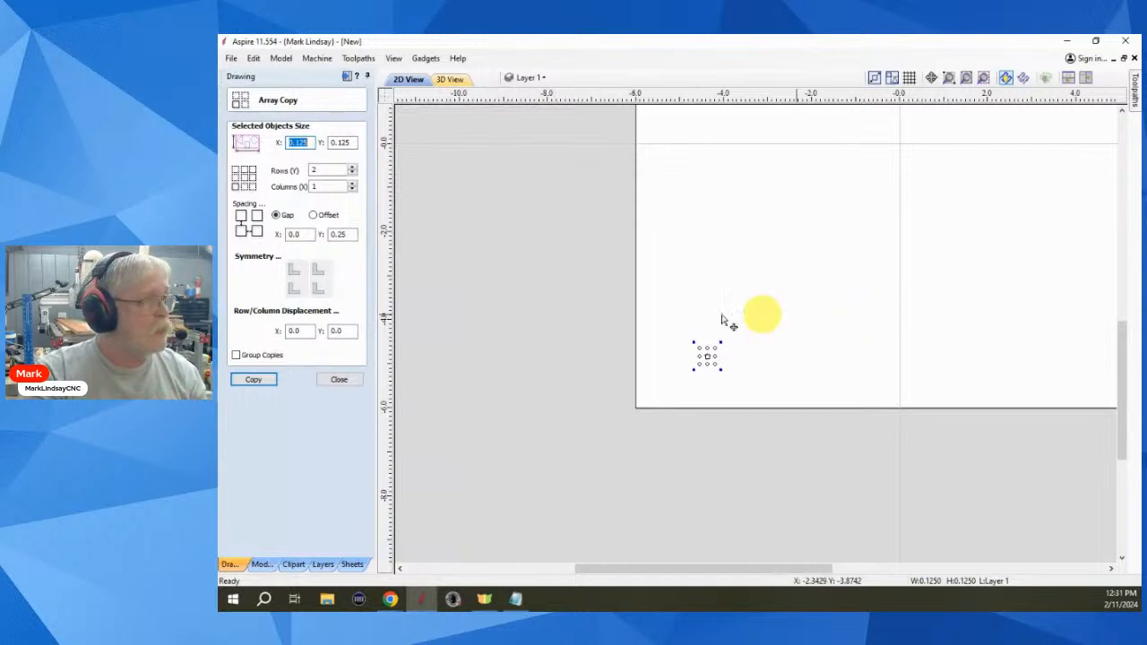
double_click(330, 170)
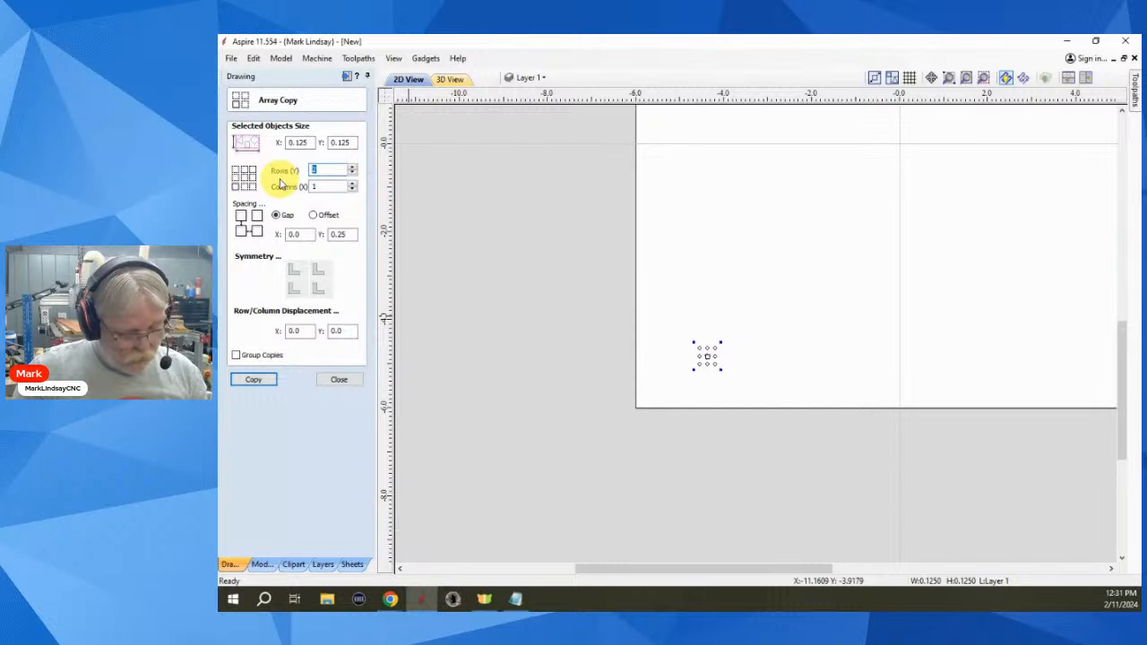
type("10")
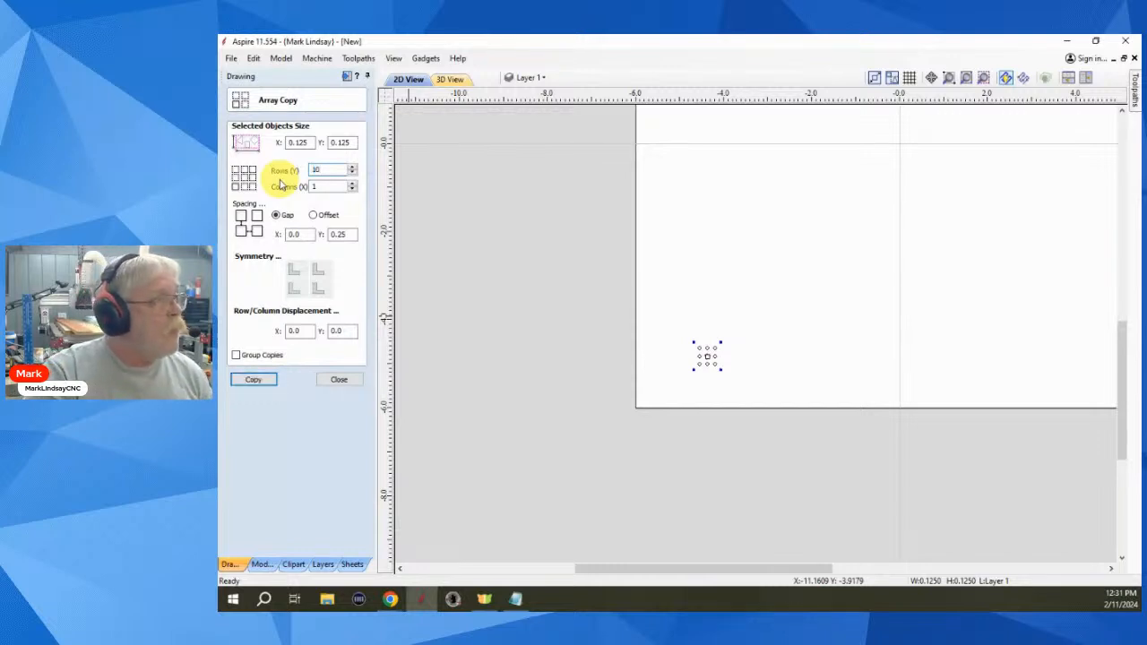
double_click(330, 186)
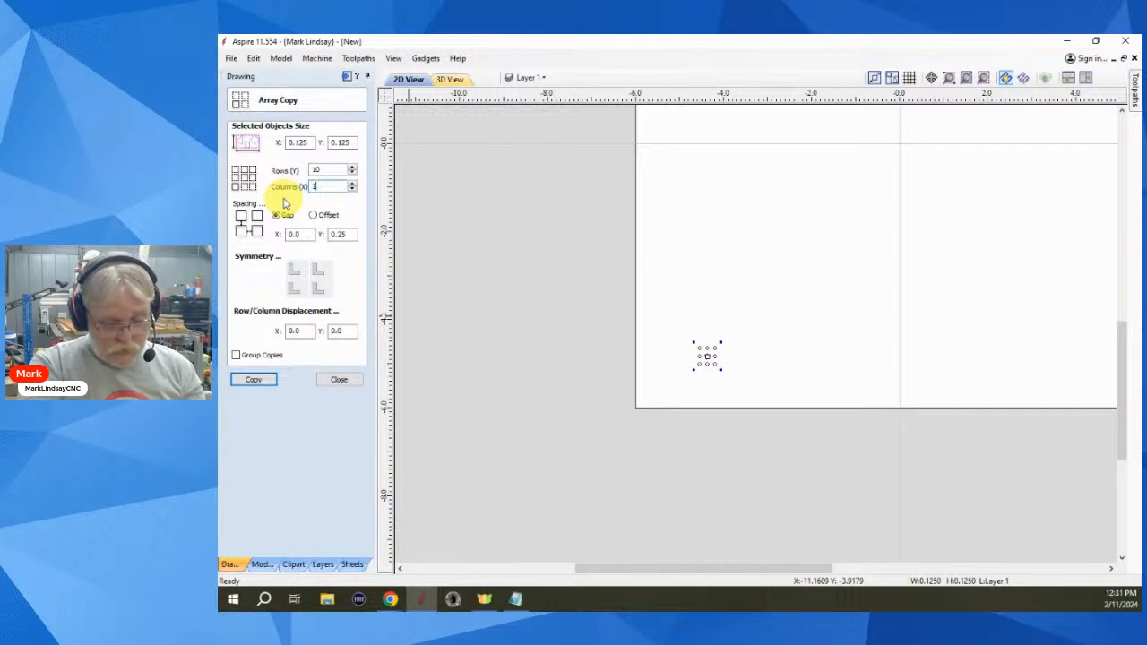
type("10")
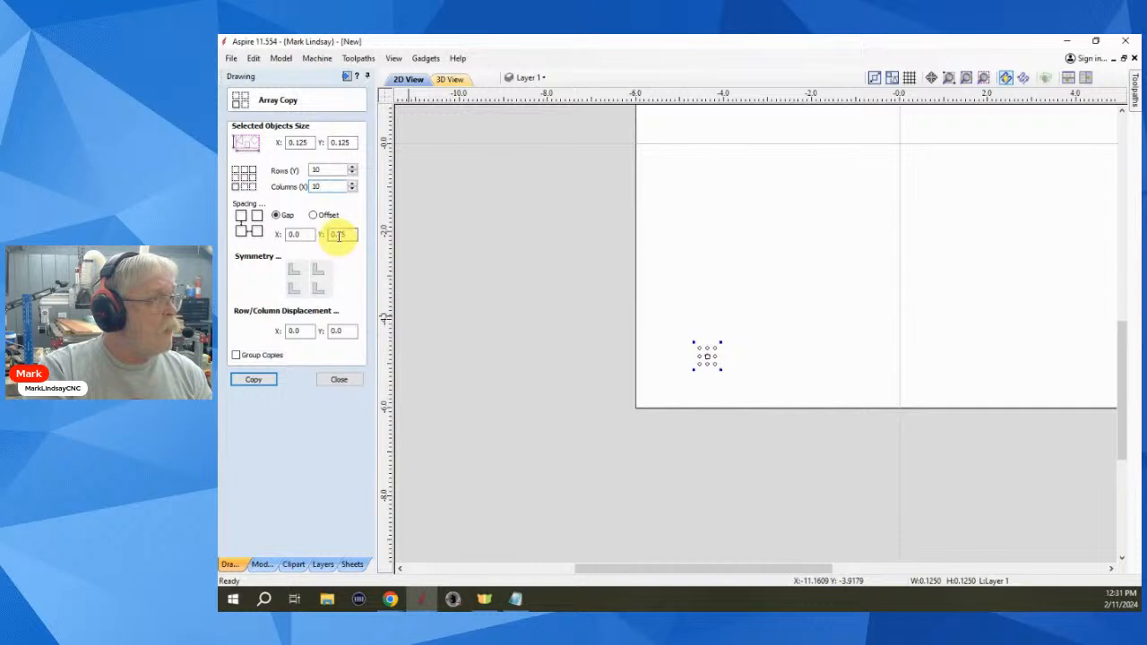
- Use 0.125 X and Y gaps with 0.125 row displacement, then copy the grid
double_click(302, 234)
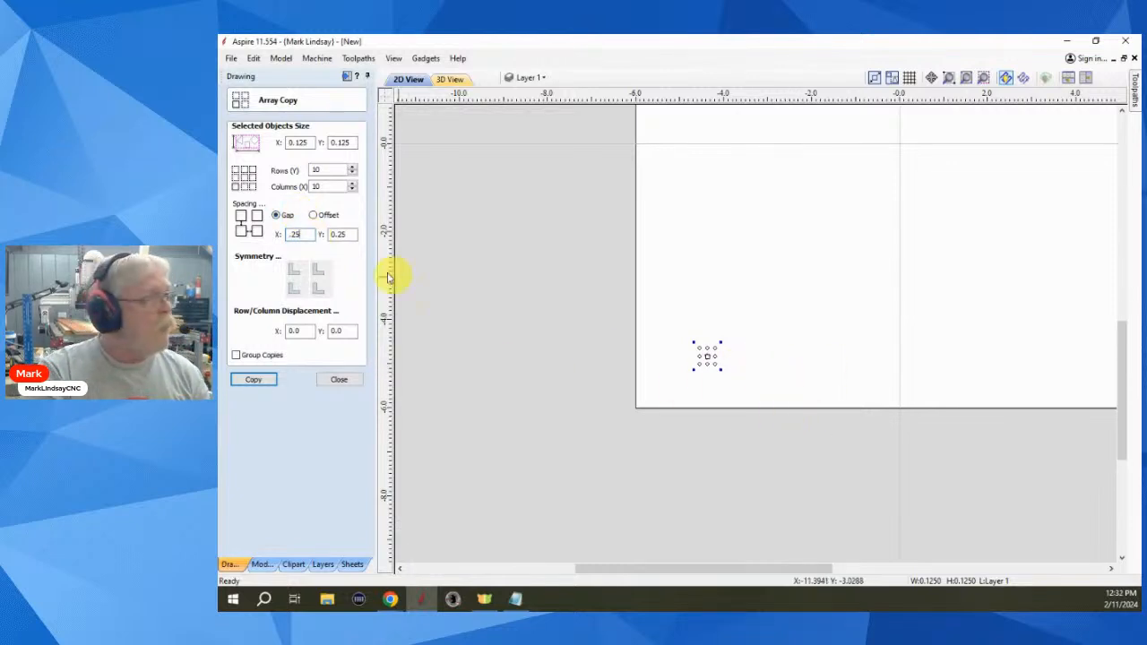
left_click(290, 234)
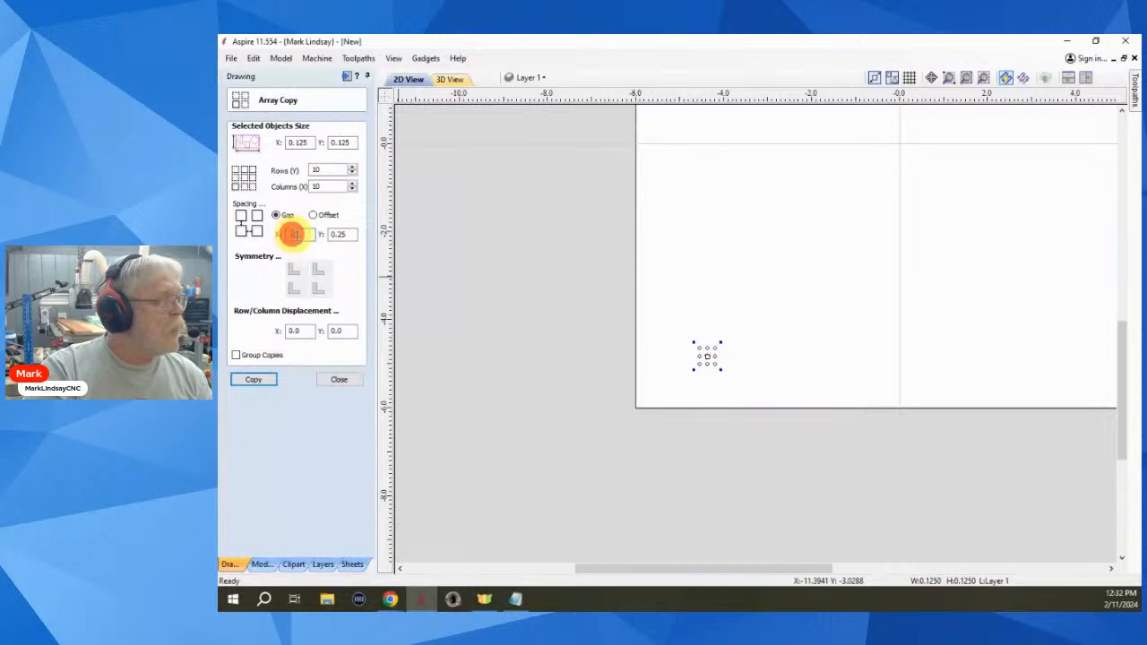
type("1")
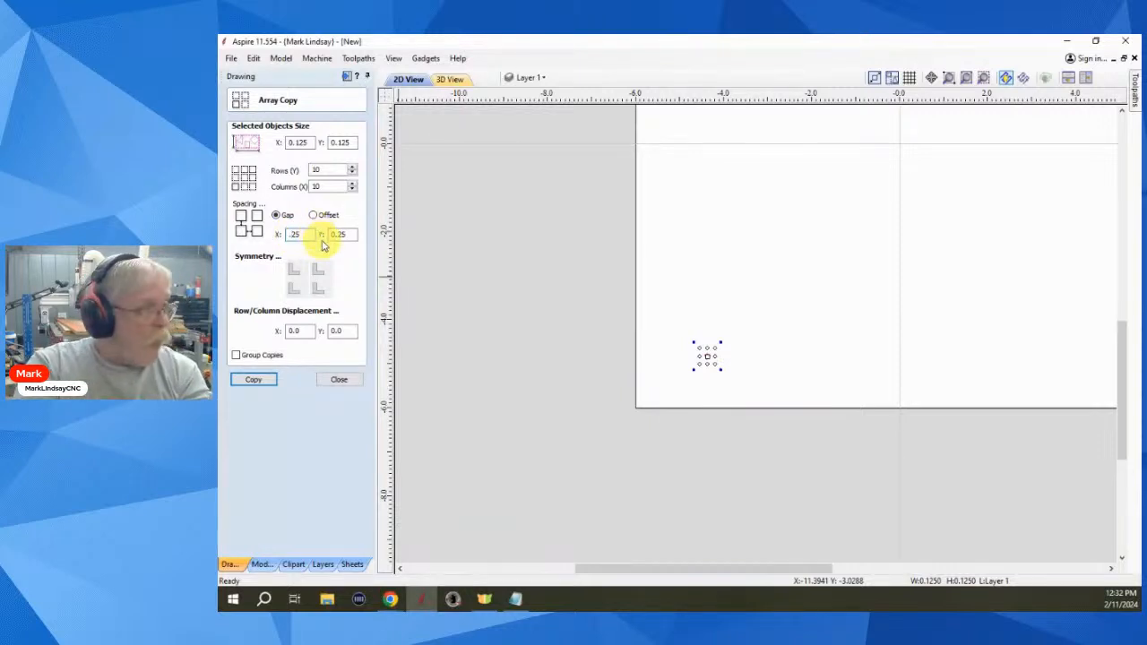
left_click(337, 235)
type("1")
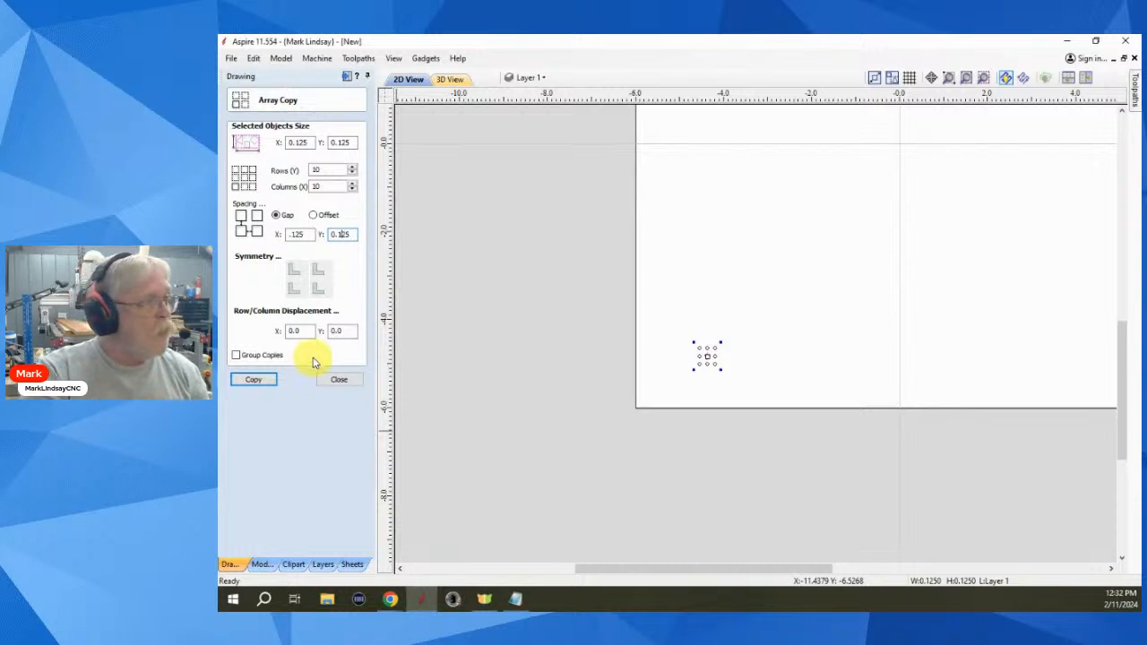
double_click(305, 332)
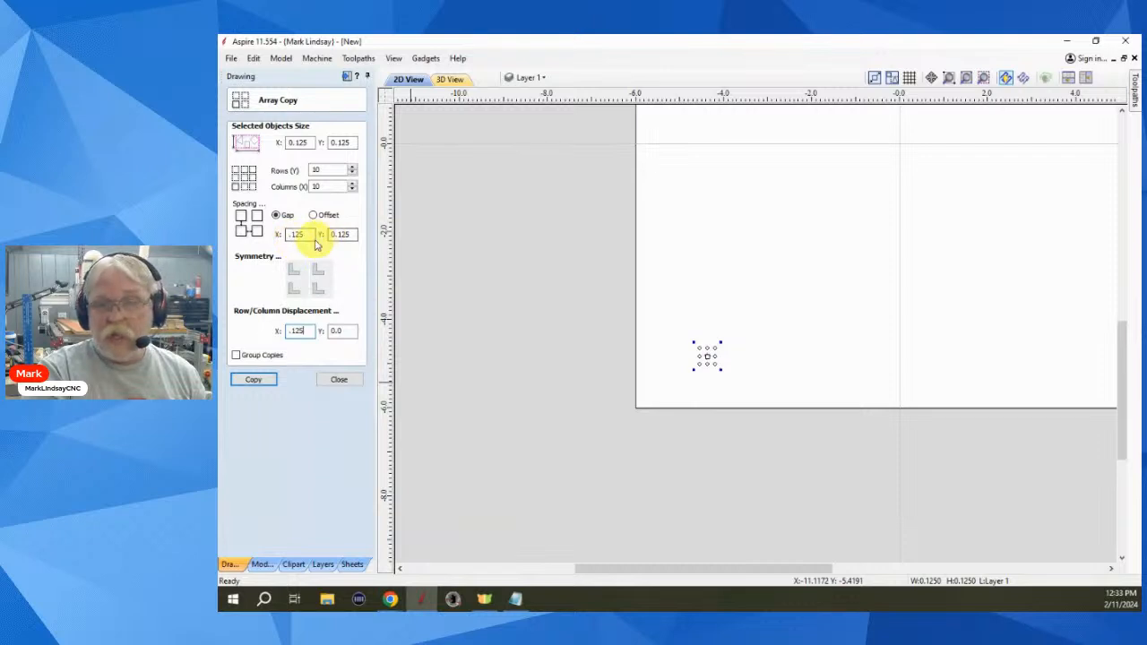
left_click(253, 380)
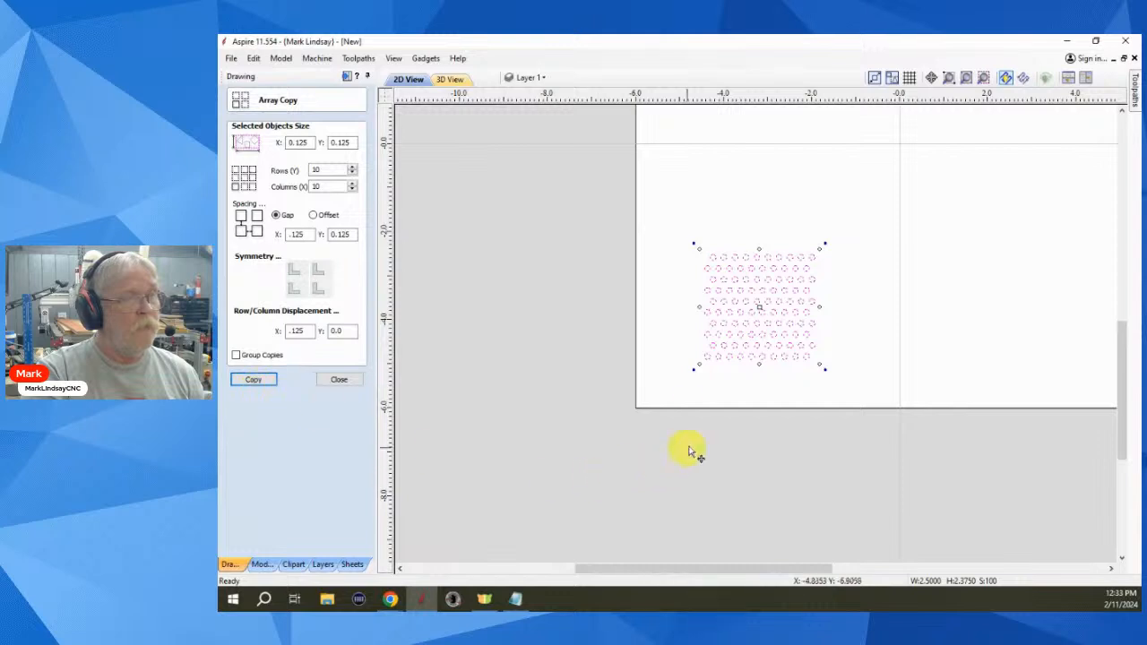
- Deselect the 100-circle grid, zoom in on it, and close Array Copy
left_click(710, 384)
scroll(730, 363, "up", 2)
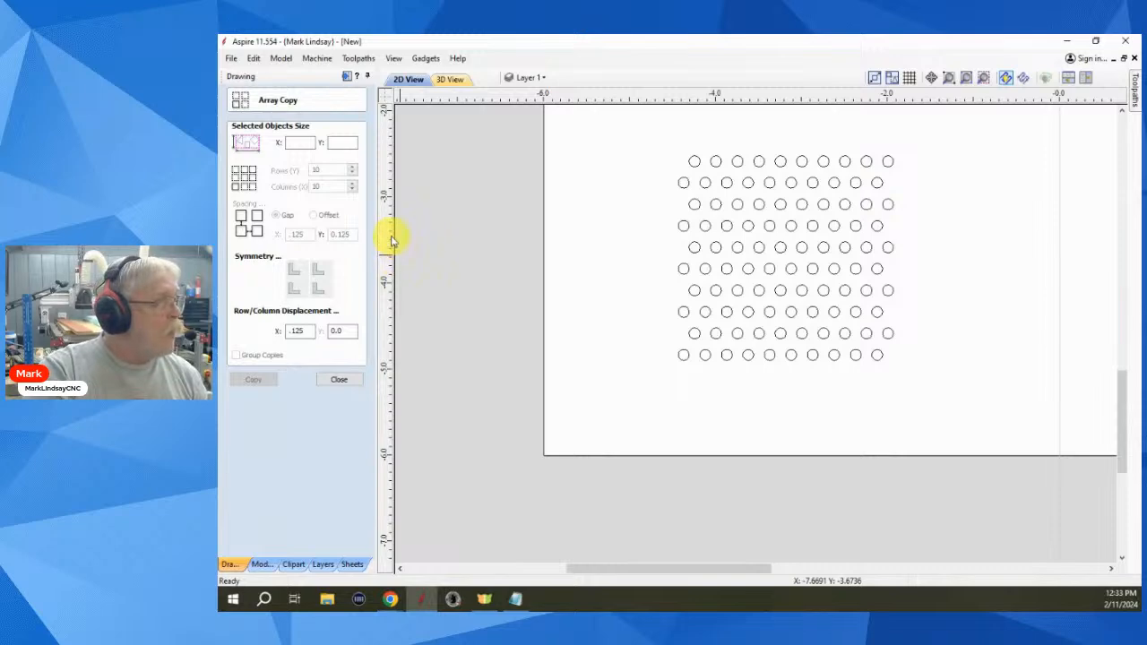
left_click(339, 381)
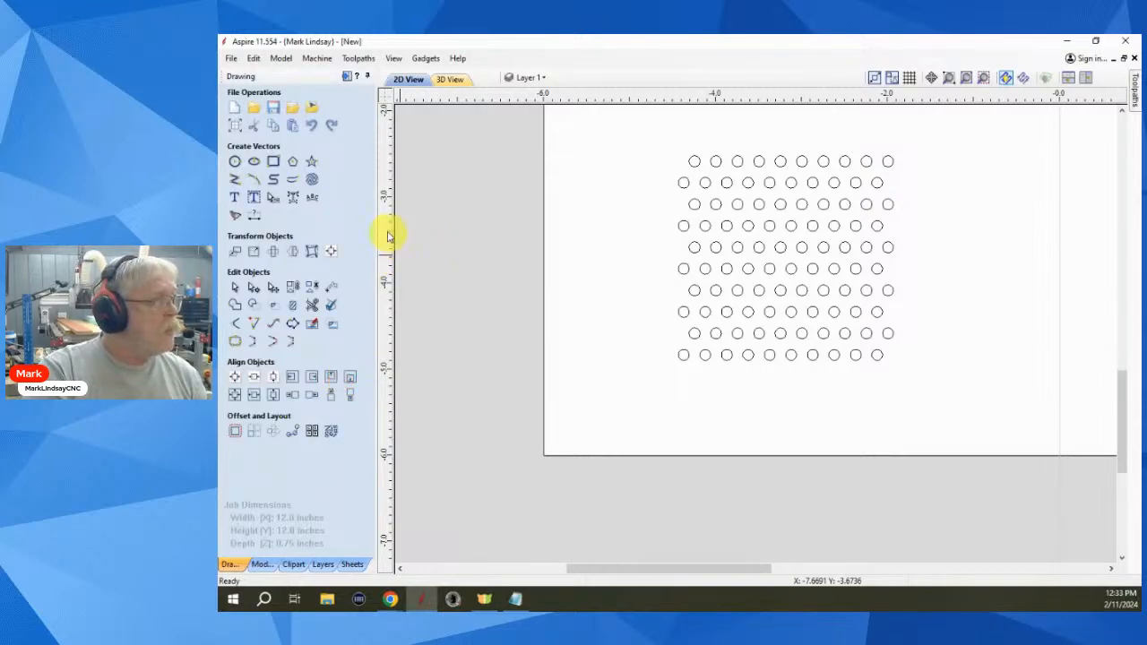
- Measure the gap between neighbouring circles in two rows, each reading 0.125 inches
left_click(331, 288)
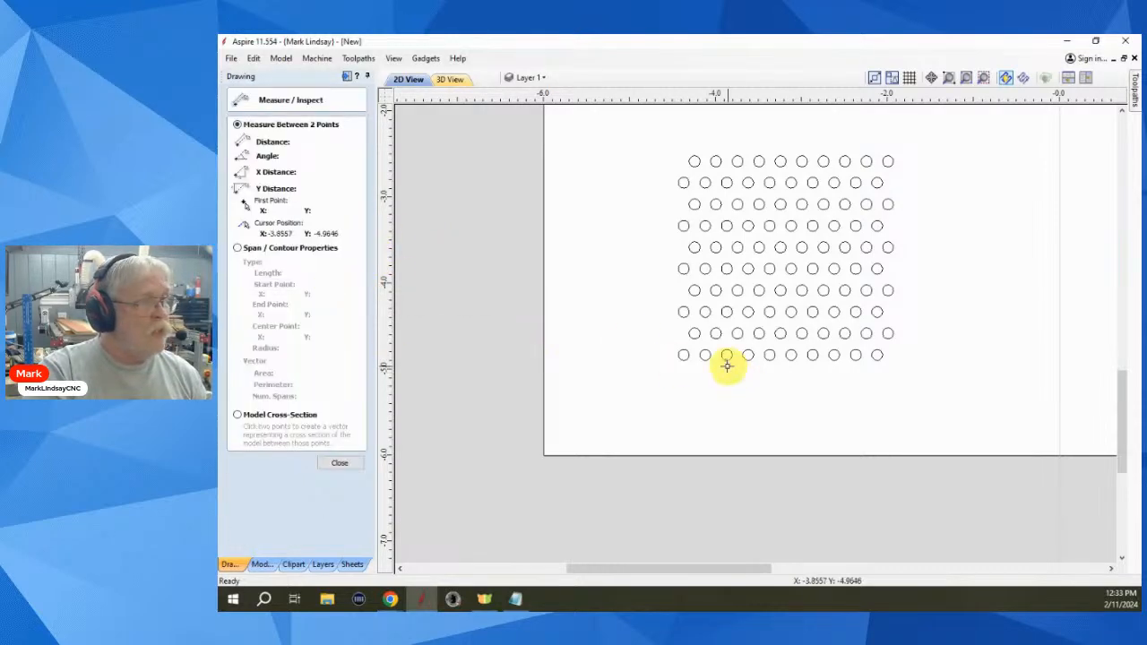
scroll(709, 353, "up", 5)
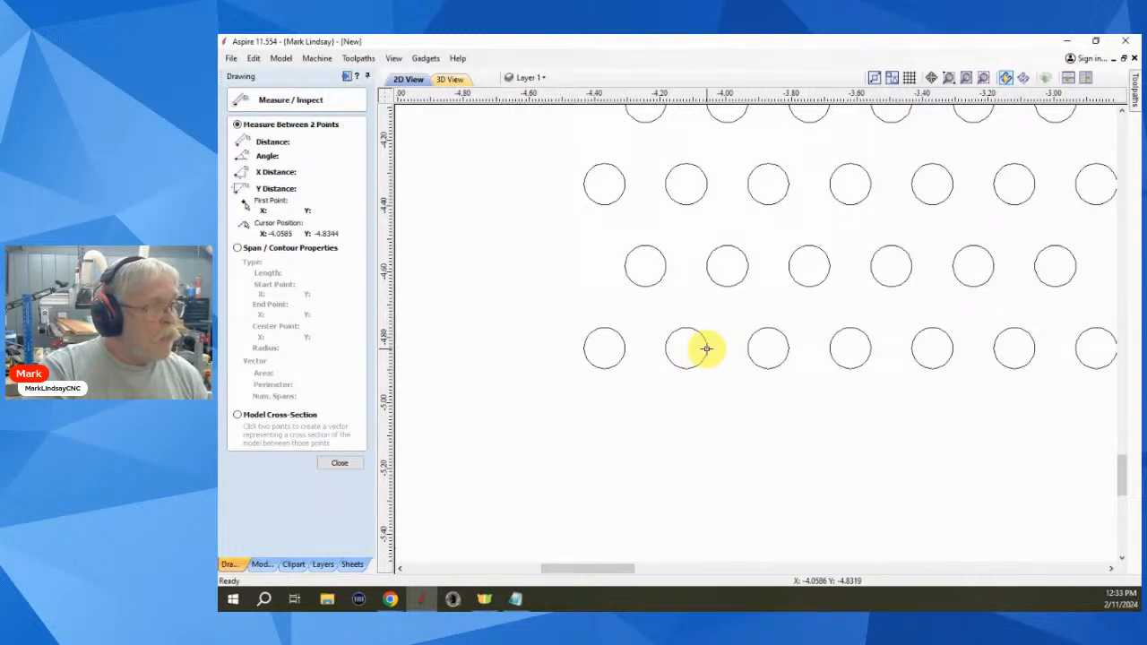
left_click(706, 348)
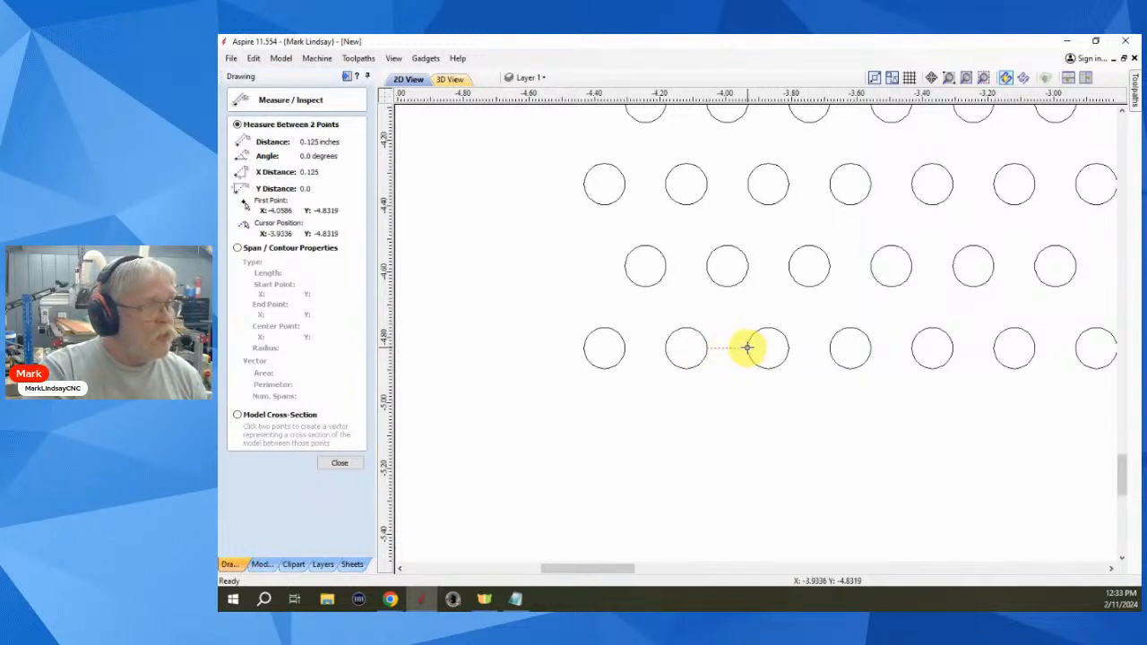
left_click(748, 349)
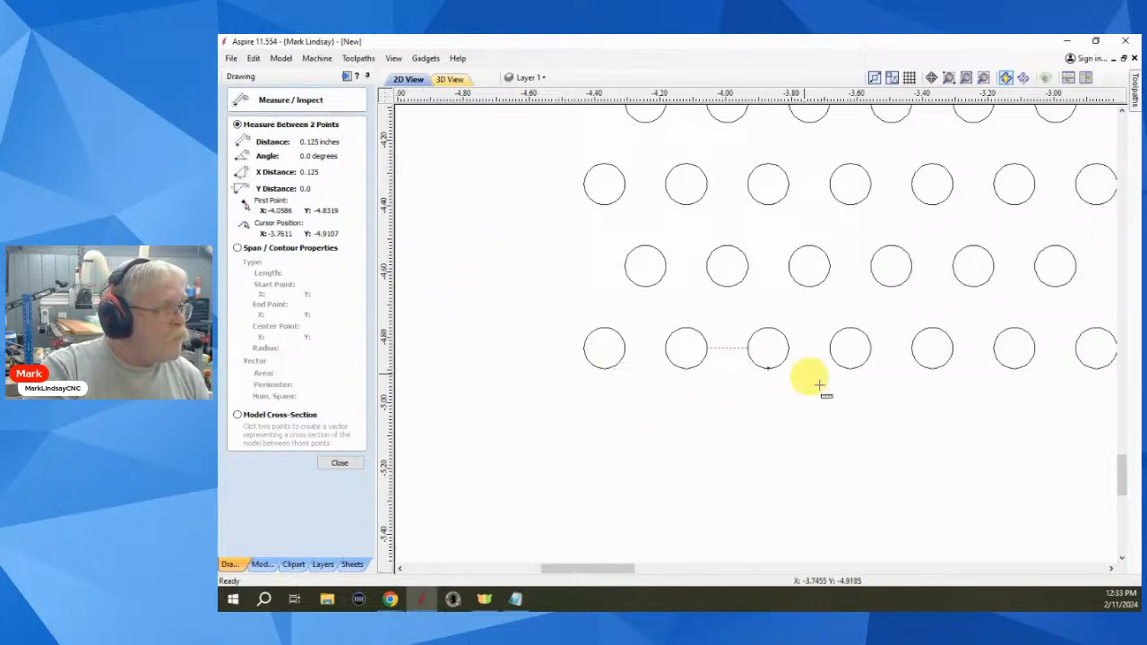
left_click(747, 266)
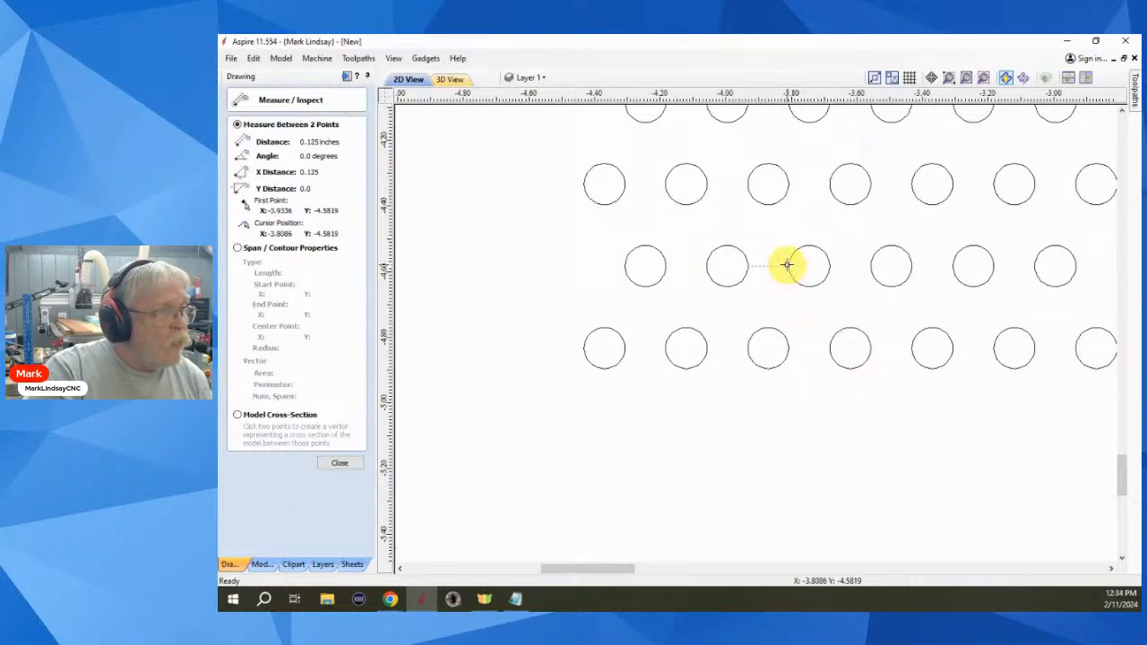
left_click(788, 265)
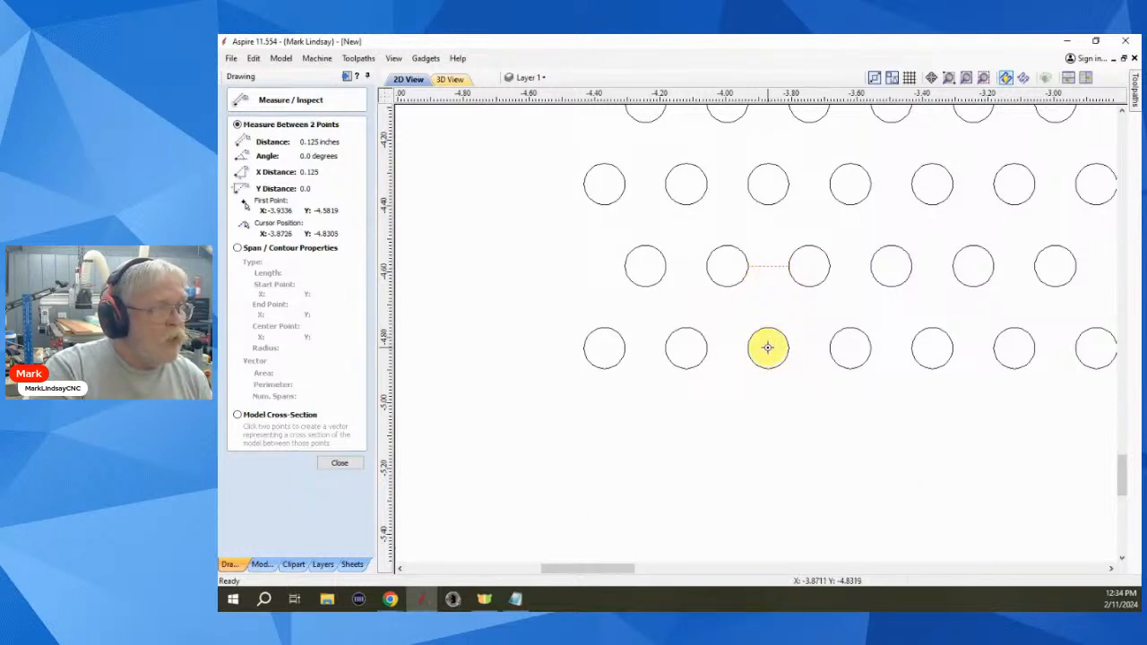
left_click(339, 462)
- Drag vertical guides through two offset-row circle centres and two full-row circle centres
left_click_drag(384, 296, 643, 266)
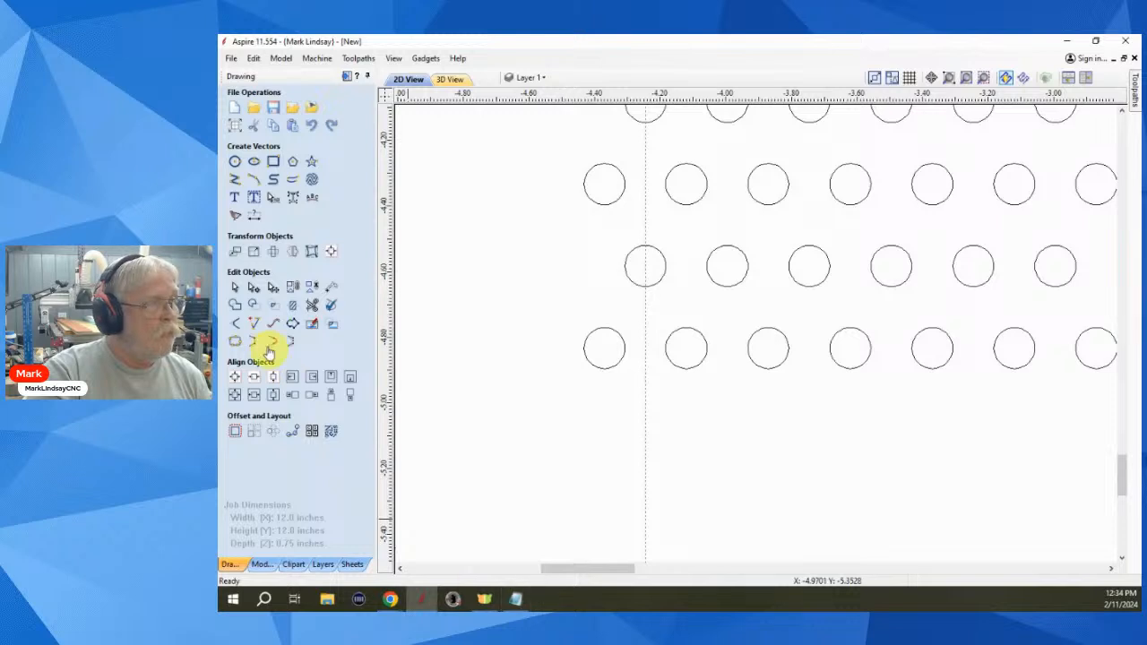
left_click_drag(381, 292, 730, 265)
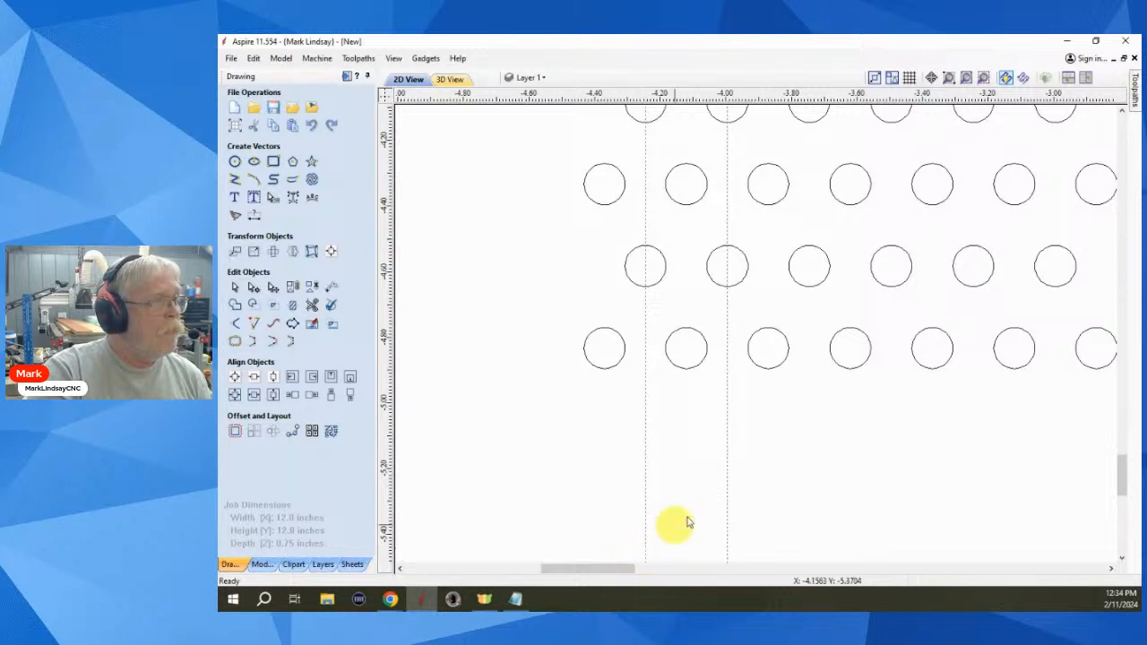
left_click_drag(381, 304, 607, 349)
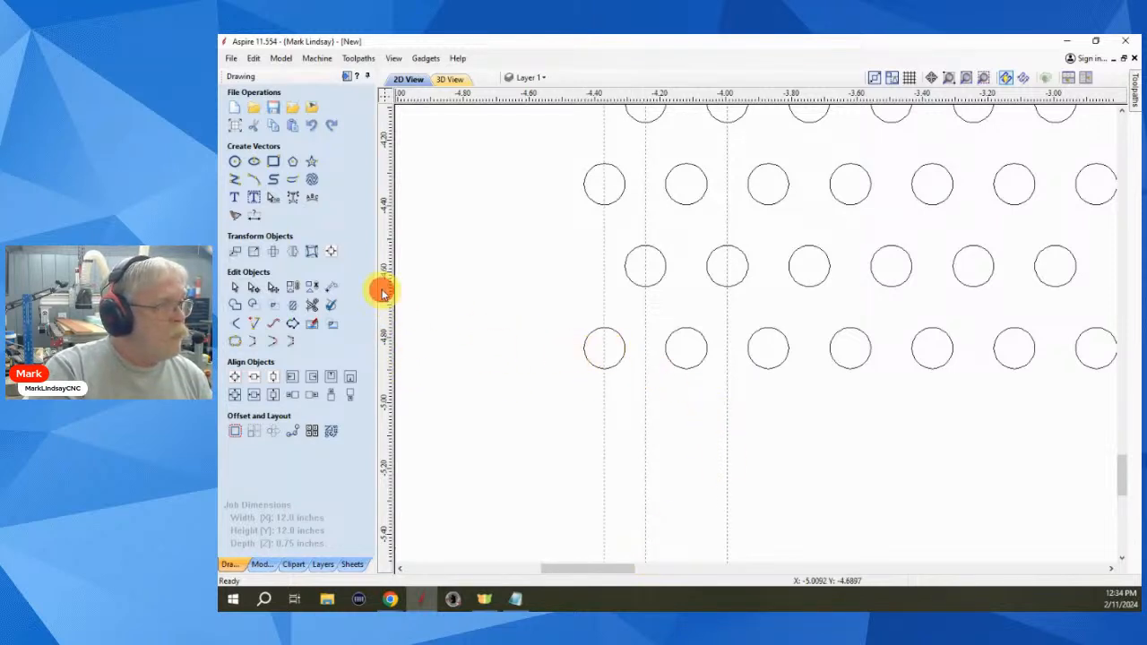
left_click_drag(385, 289, 686, 350)
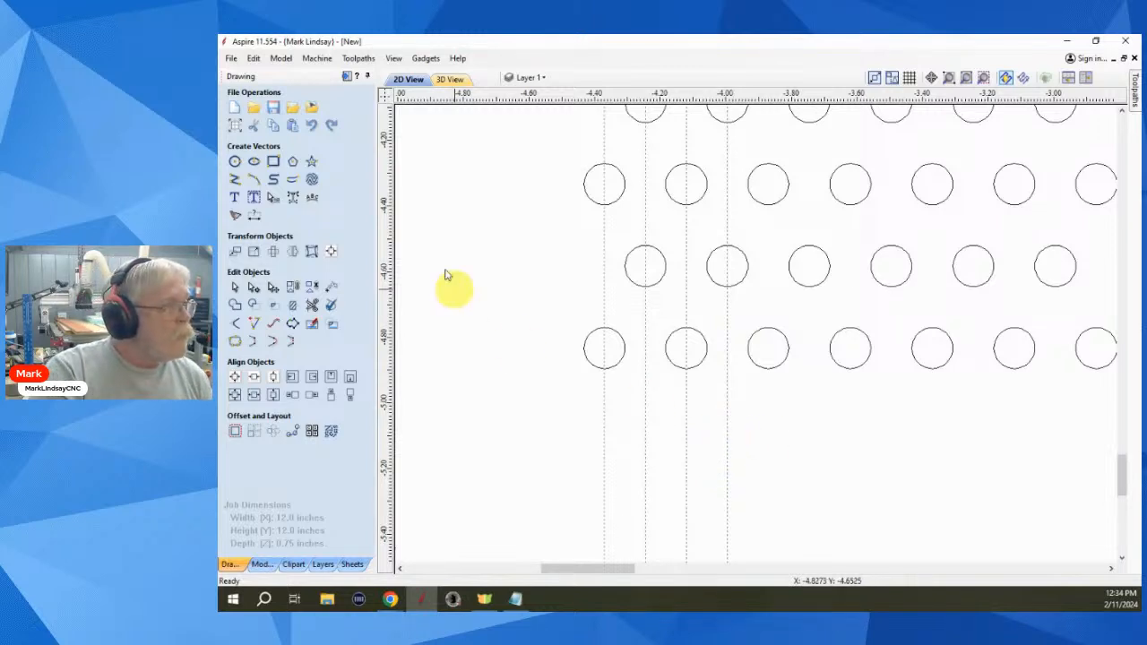
- Delete all guide lines from the View menu and zoom out over the grid
left_click(395, 59)
mouse_move(466, 101)
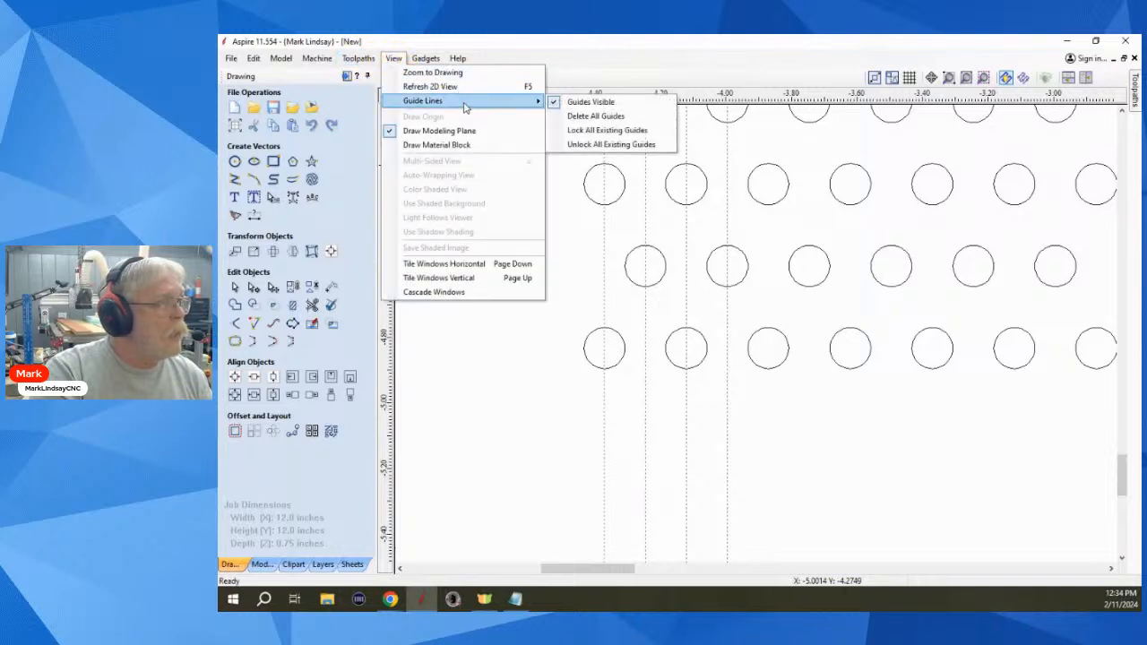
left_click(624, 117)
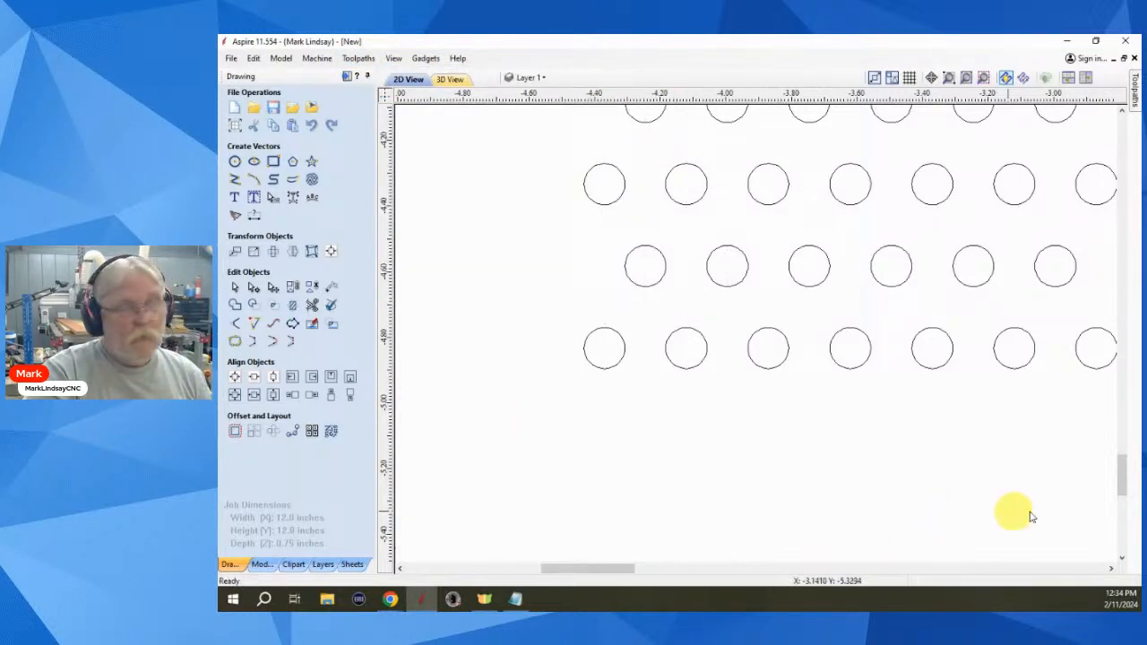
scroll(741, 444, "down", 3)
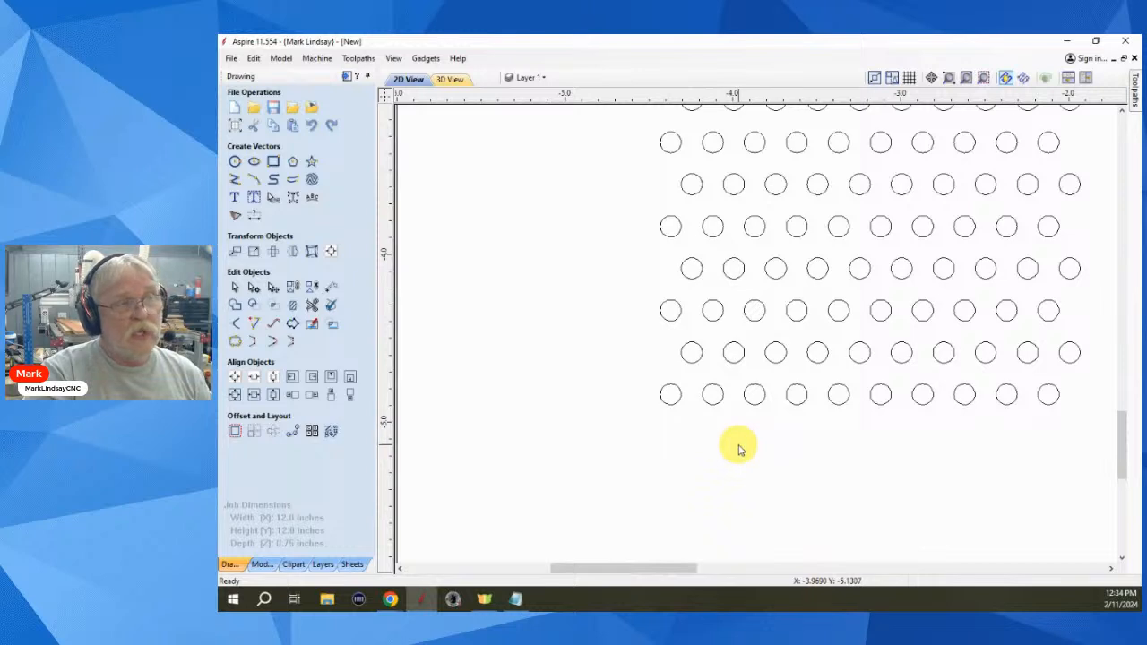
scroll(741, 445, "down", 1)
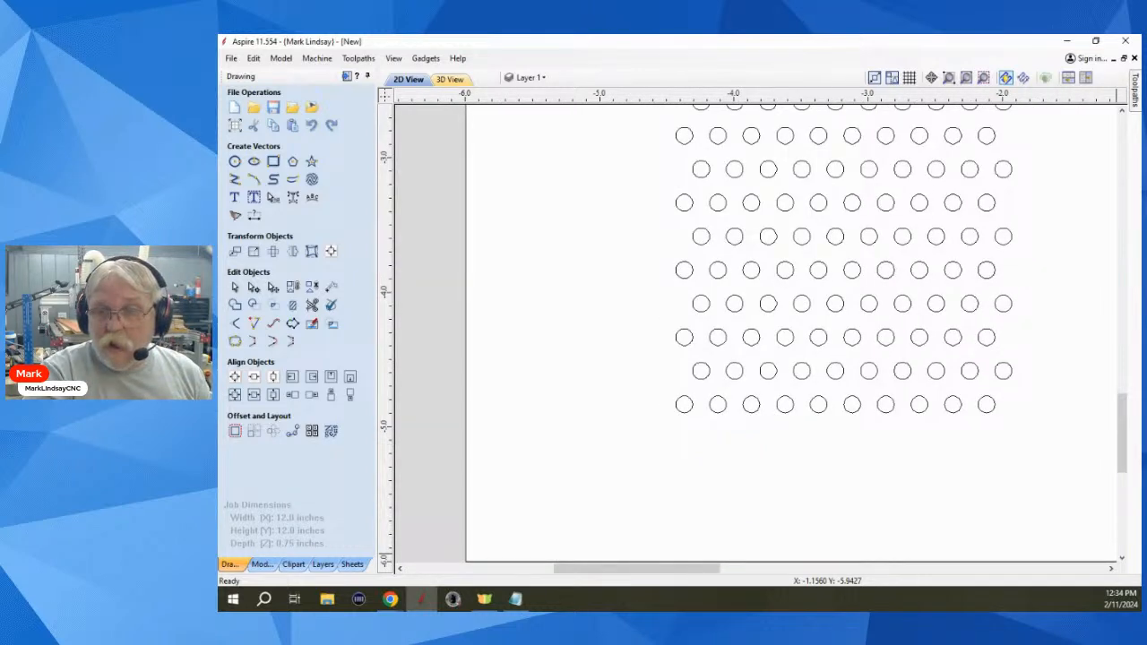
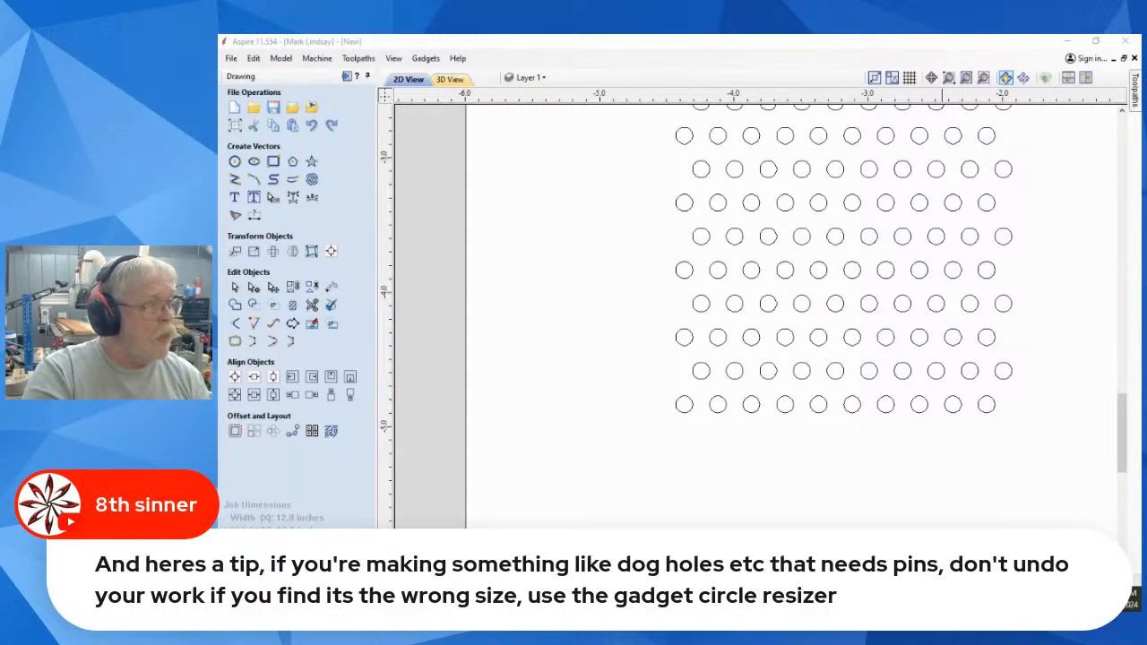
- Undo the previous circle grid, leaving the single circle
left_click(255, 250)
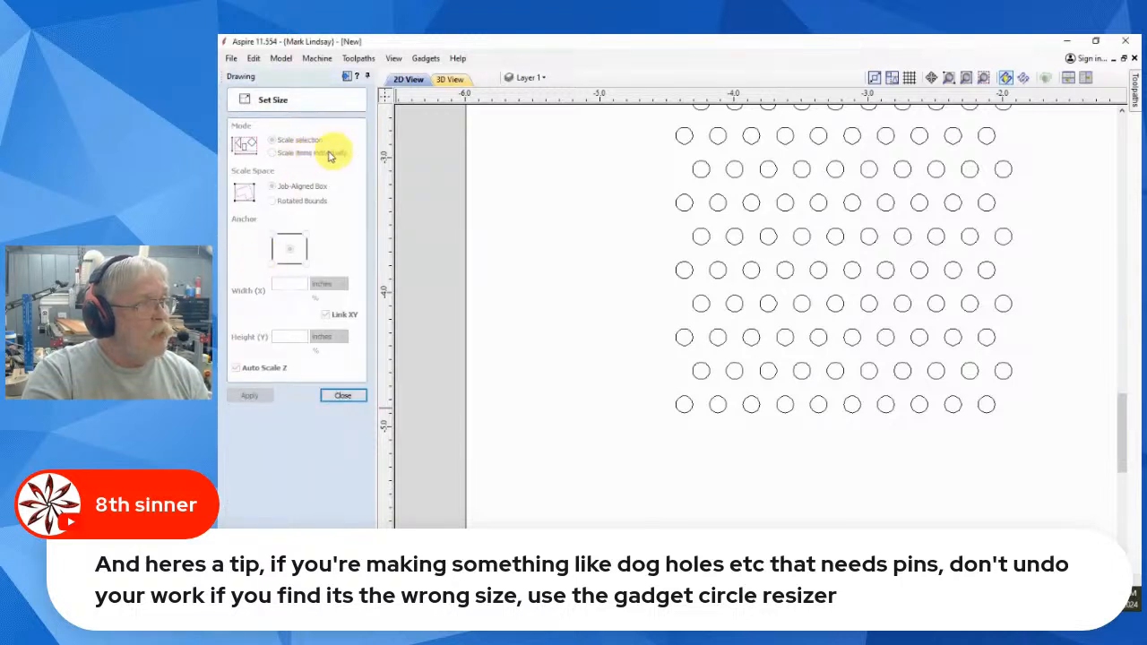
left_click(354, 396)
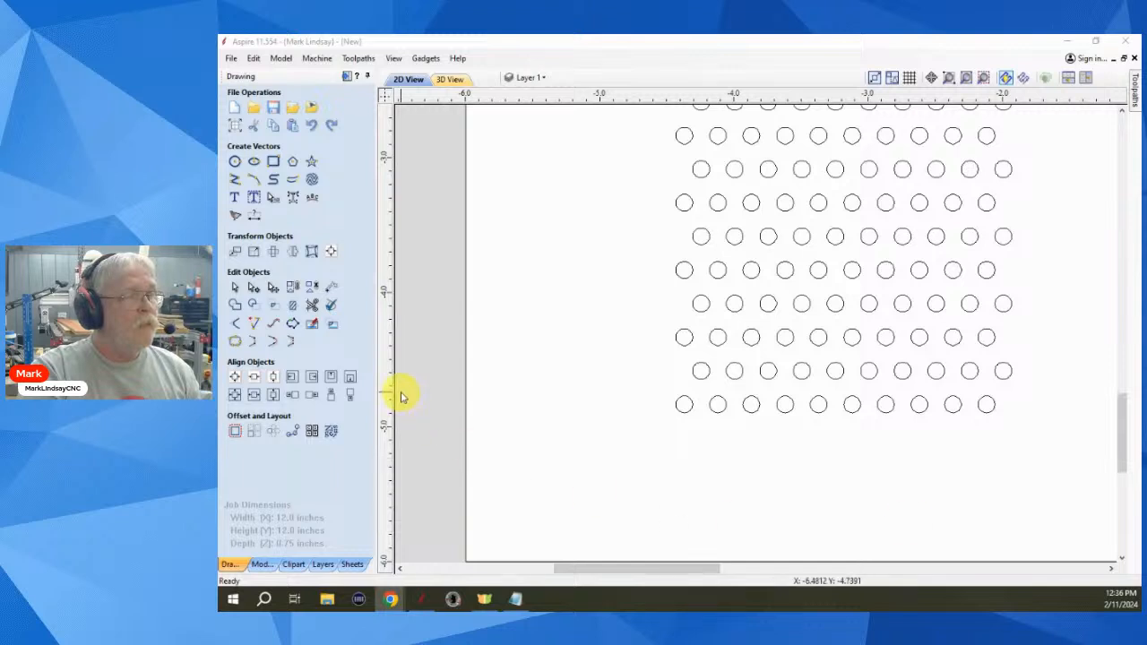
scroll(832, 473, "down", 1)
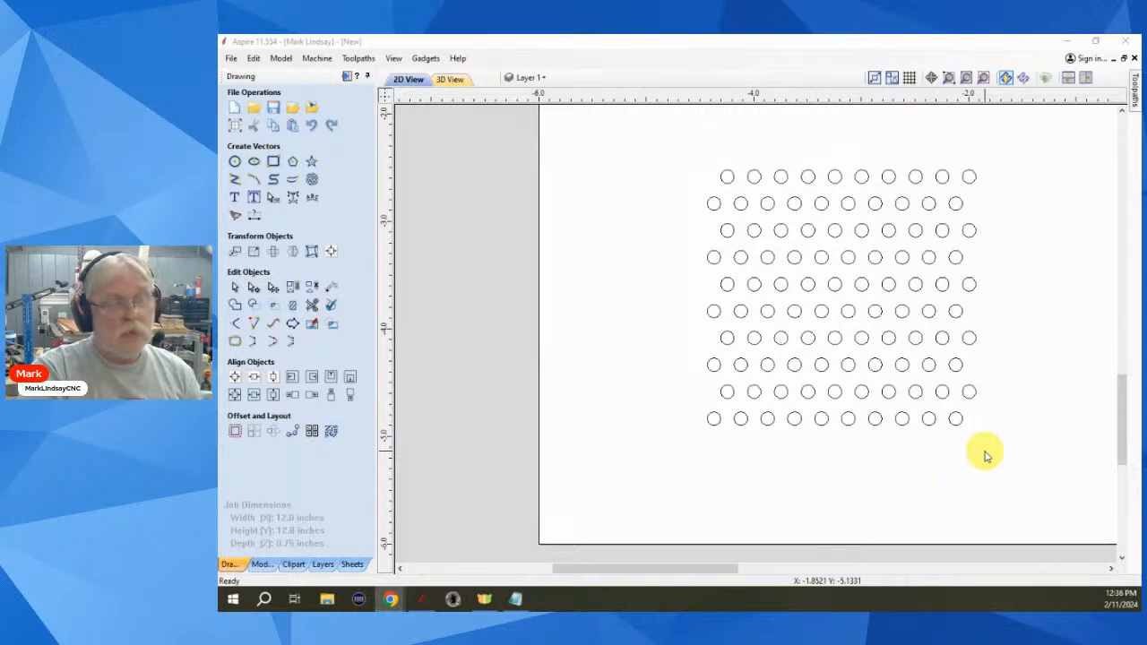
left_click(896, 450)
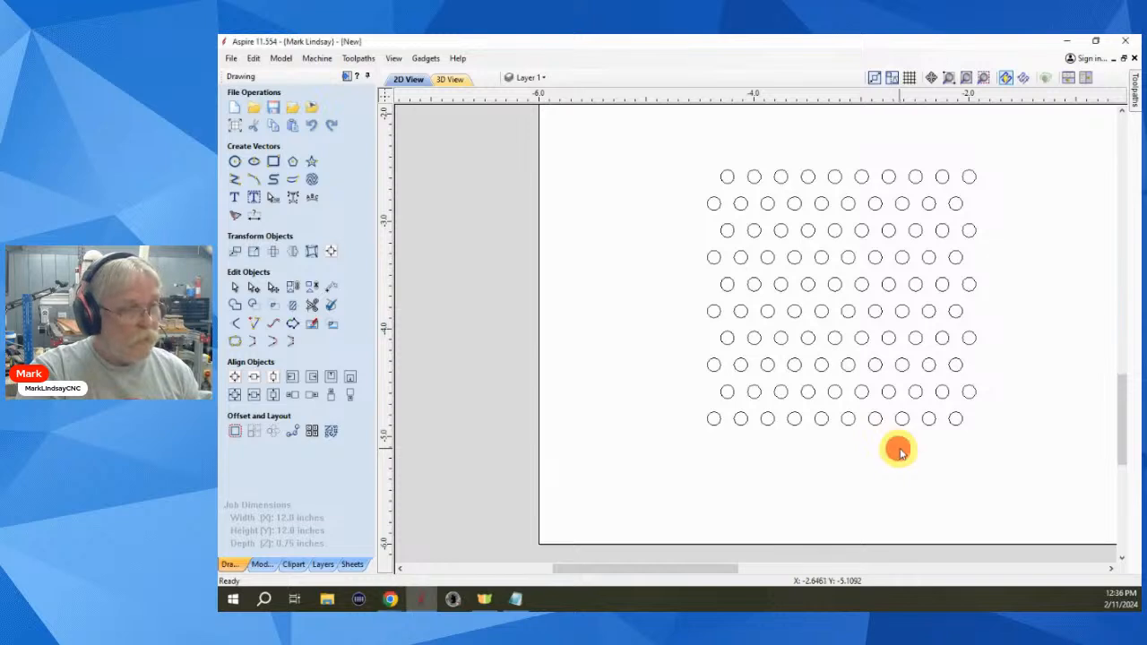
key("ctrl+z")
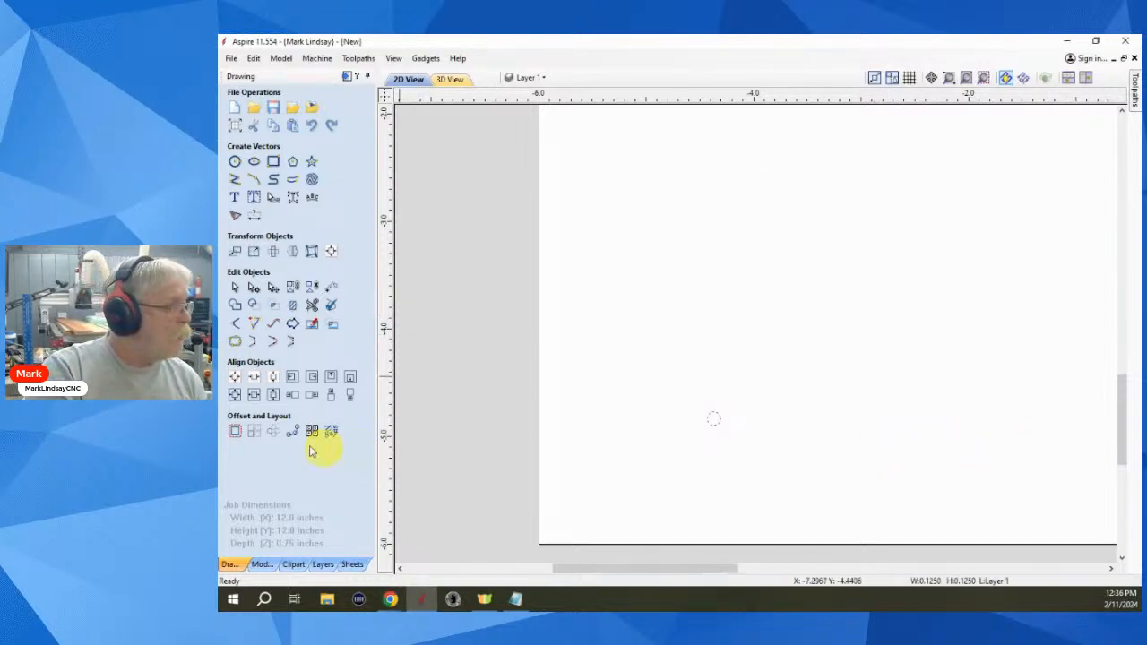
- Array the circle 10×10 with a Row/Column Displacement Y of 0.125
left_click(255, 431)
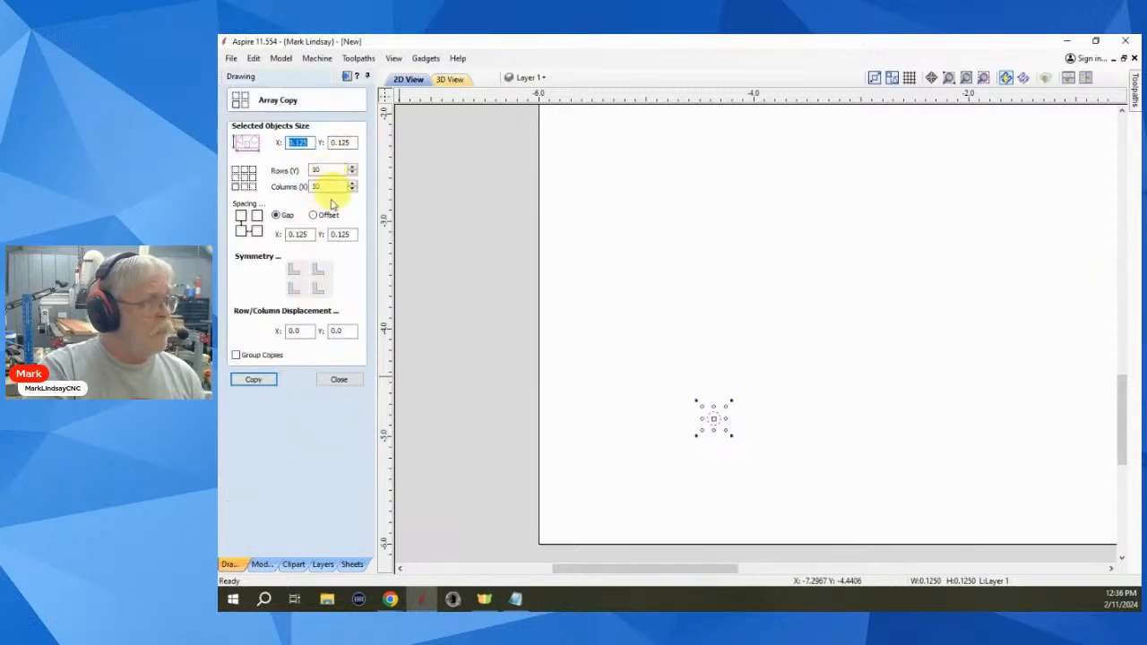
left_click(345, 330)
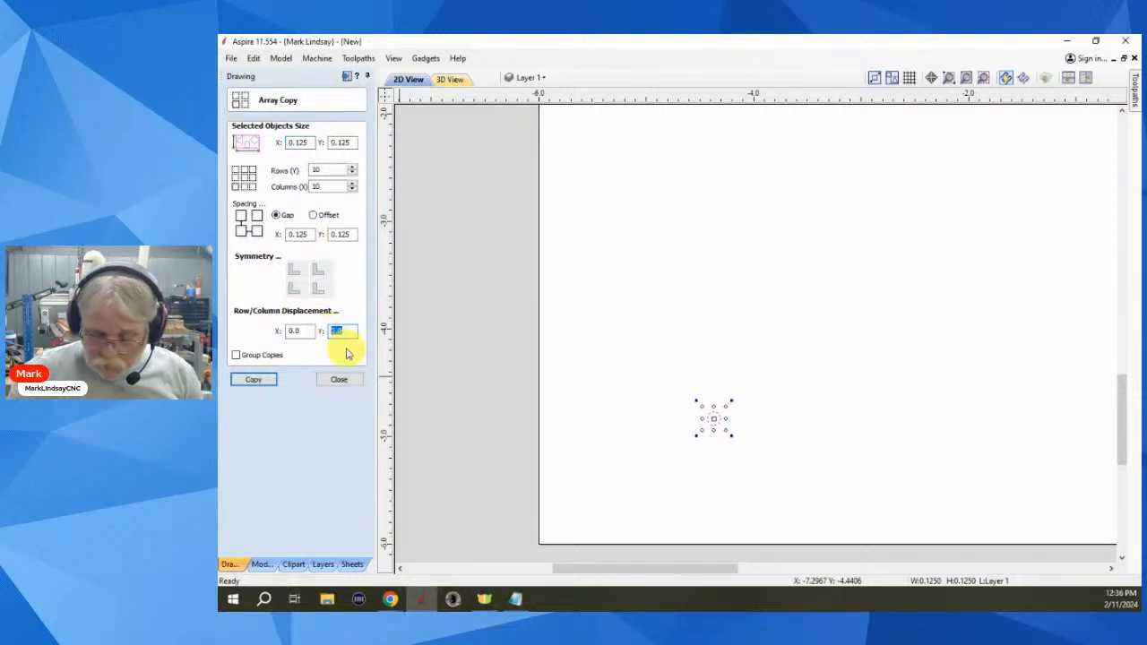
type(".125")
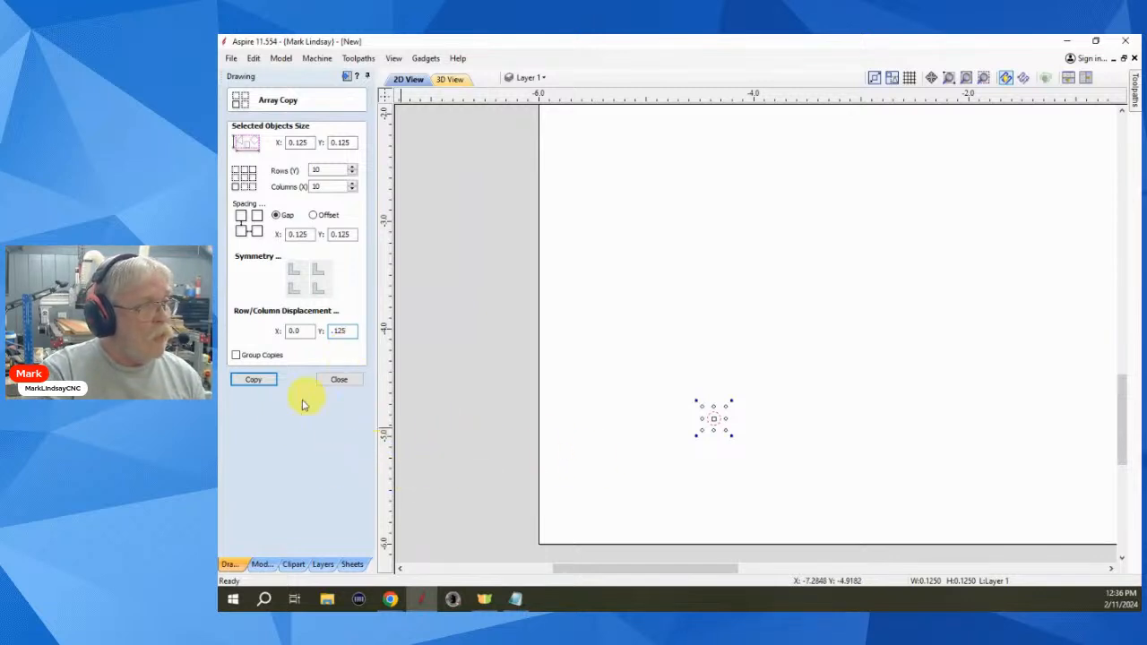
left_click(254, 381)
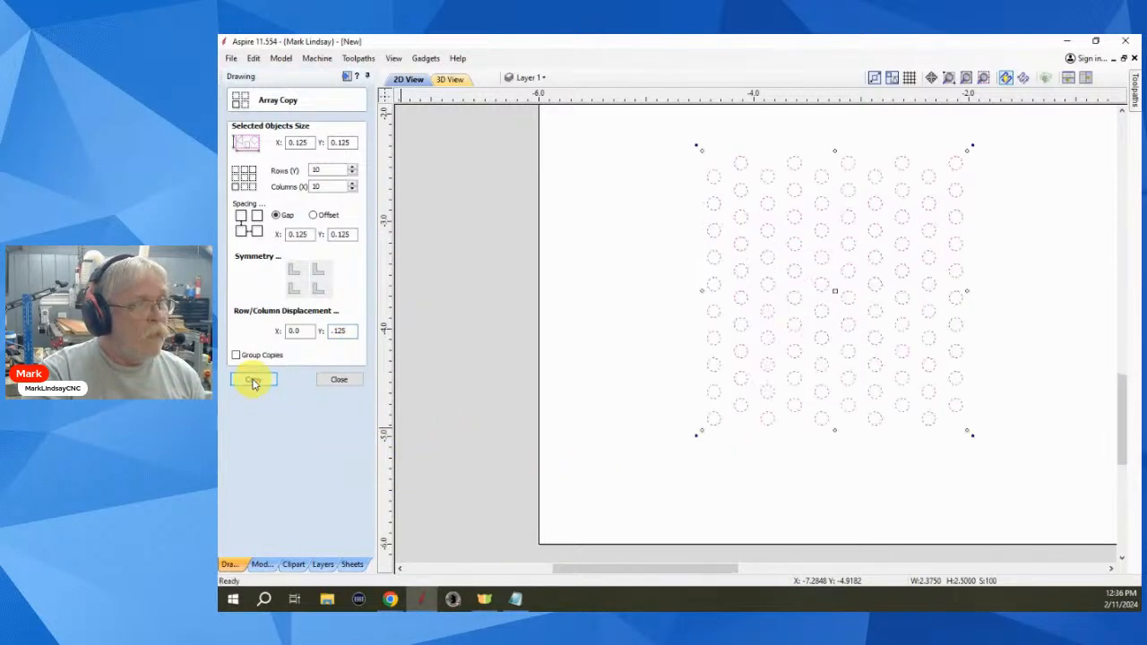
left_click(340, 381)
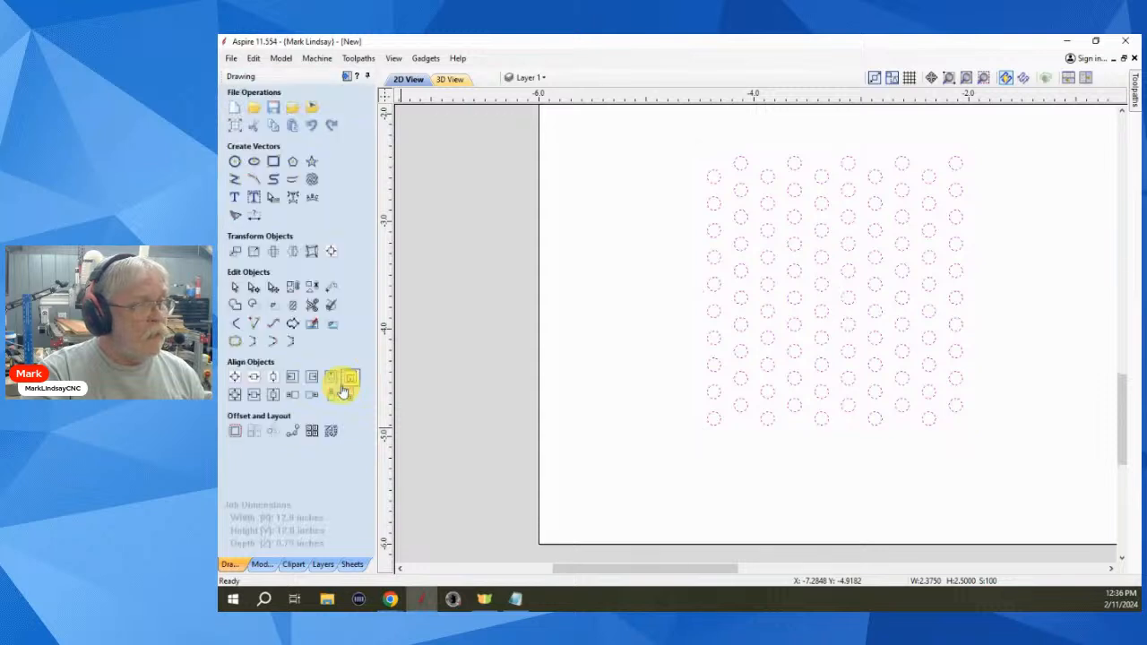
left_click(780, 474)
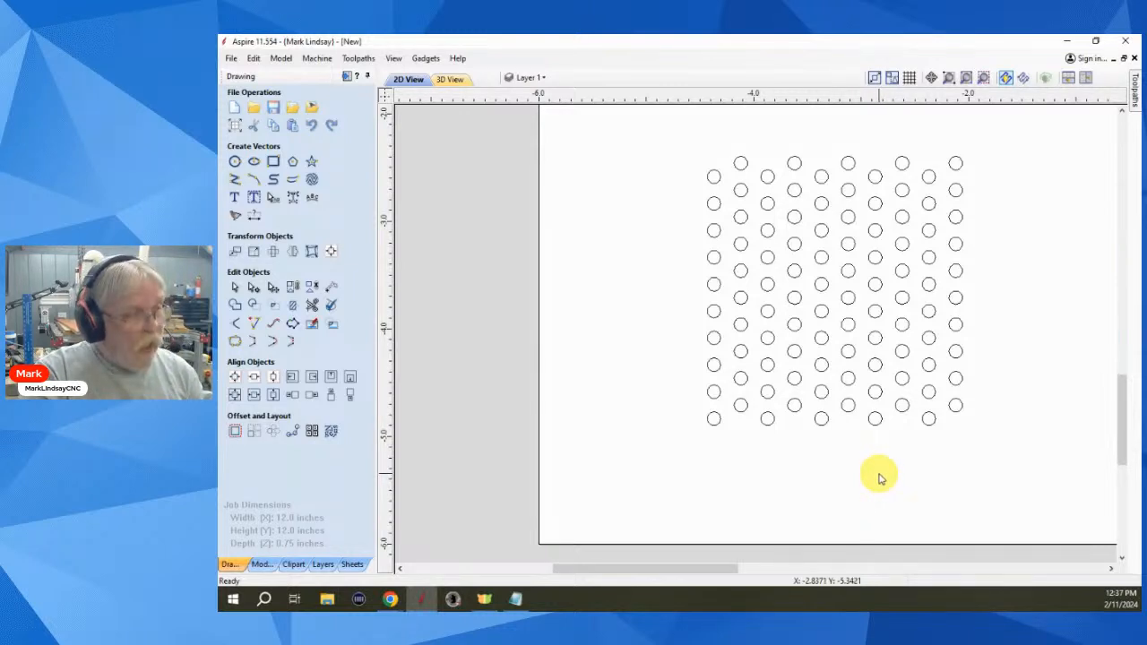
- Undo and re-array the circle 10×10 with X and Y displacement both 0.125
key("ctrl+z")
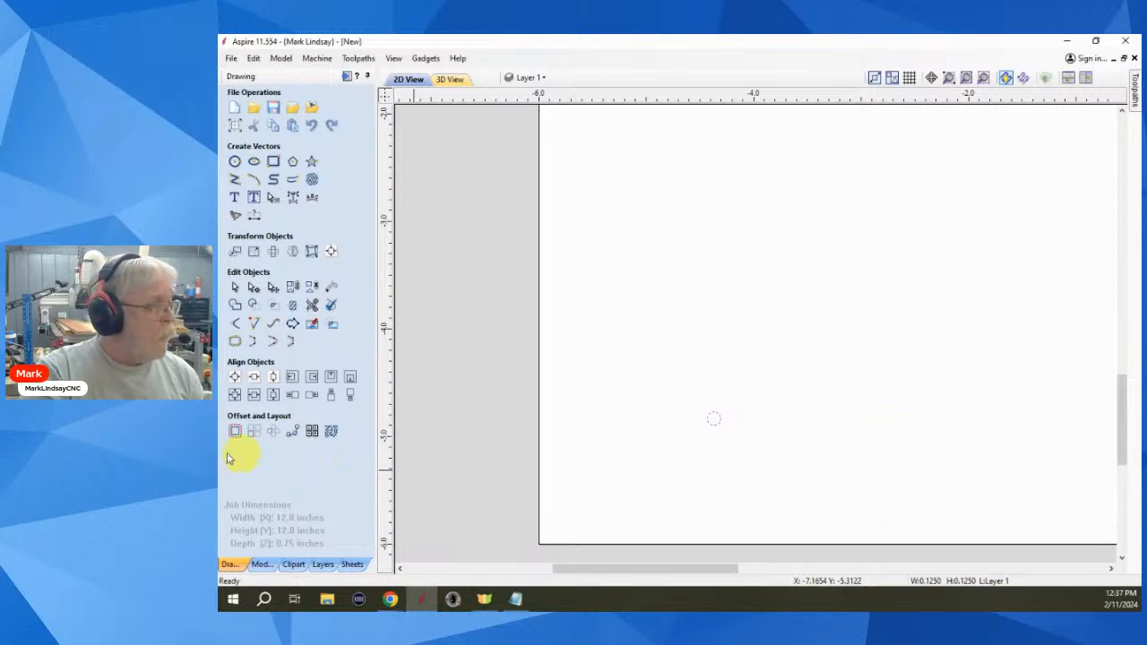
left_click(254, 433)
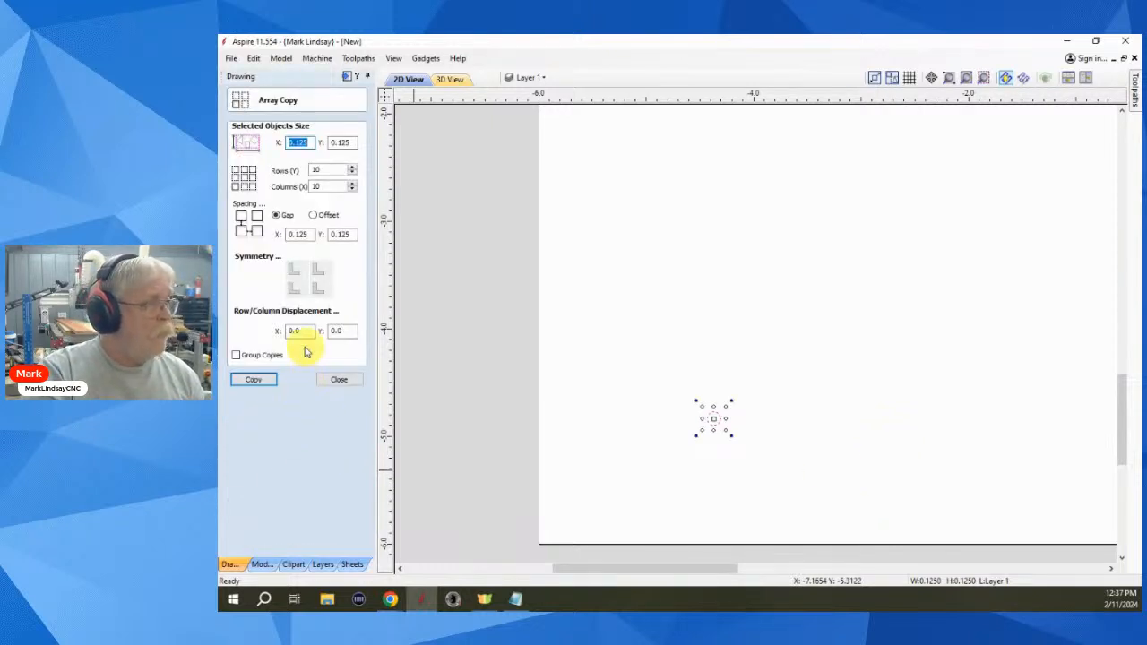
double_click(299, 331)
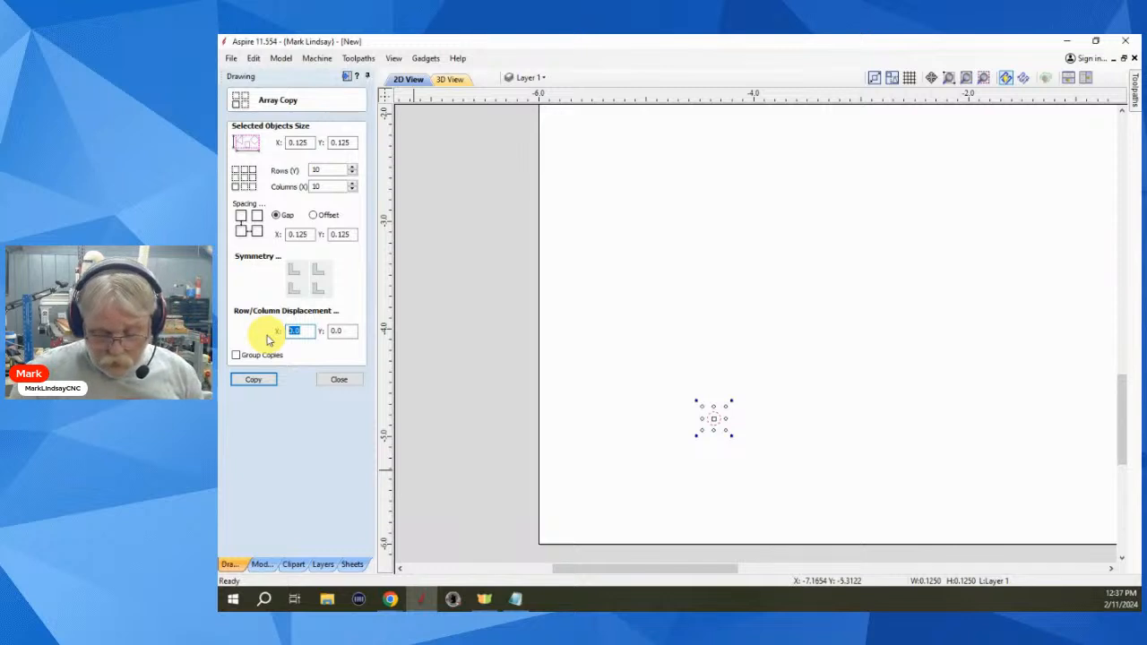
type(".125")
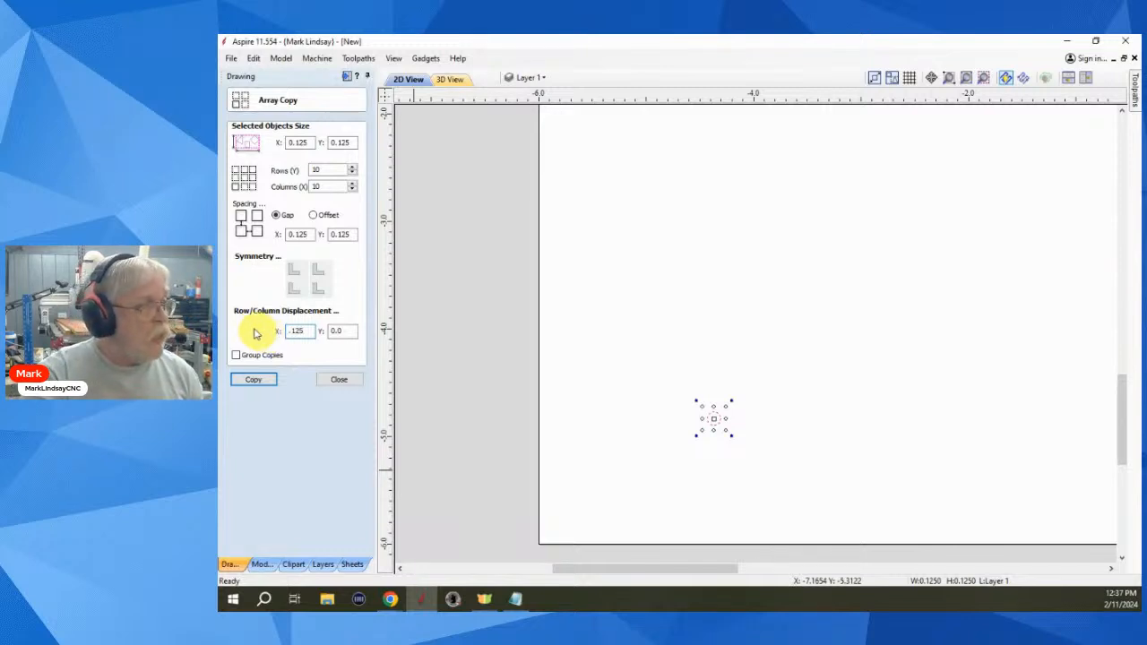
double_click(339, 330)
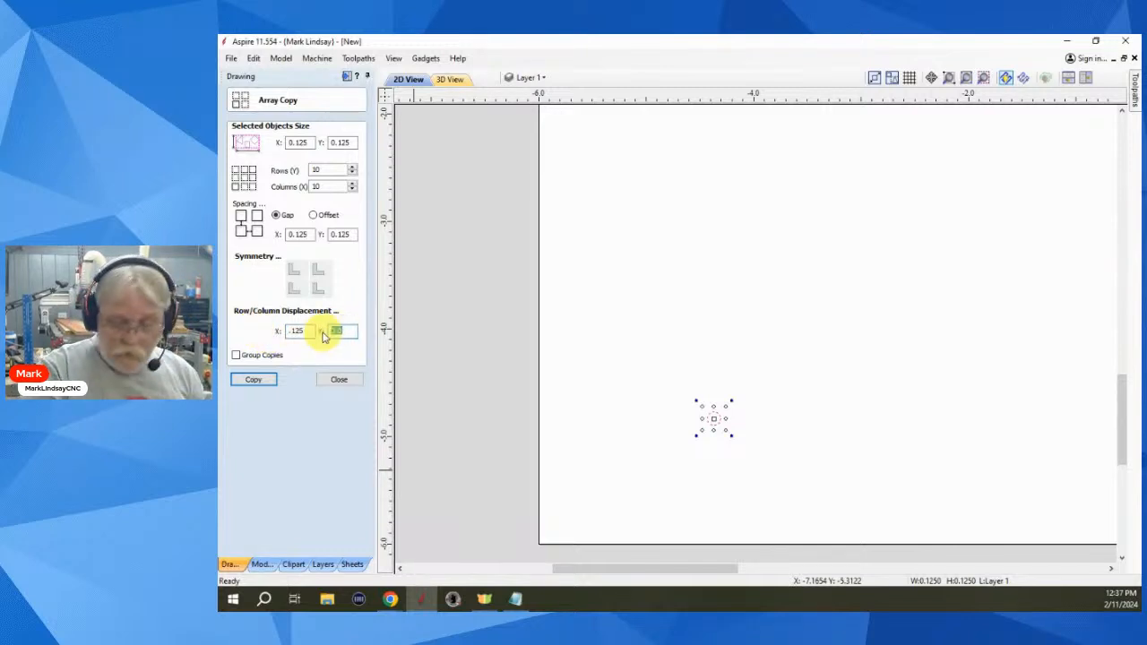
type(".125")
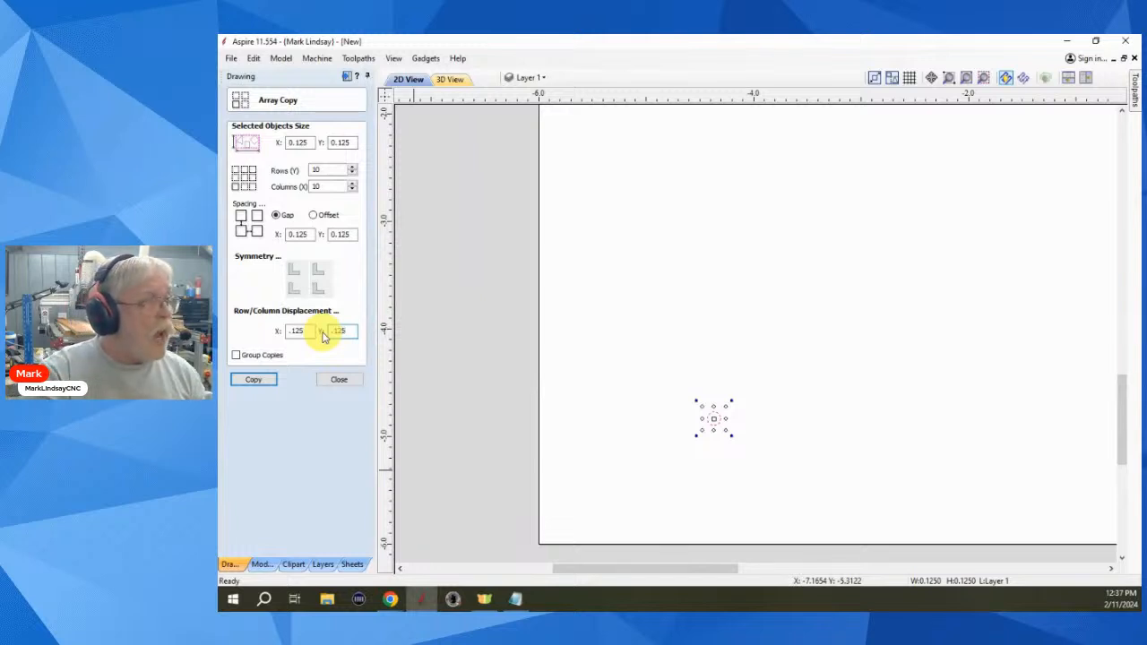
left_click(253, 380)
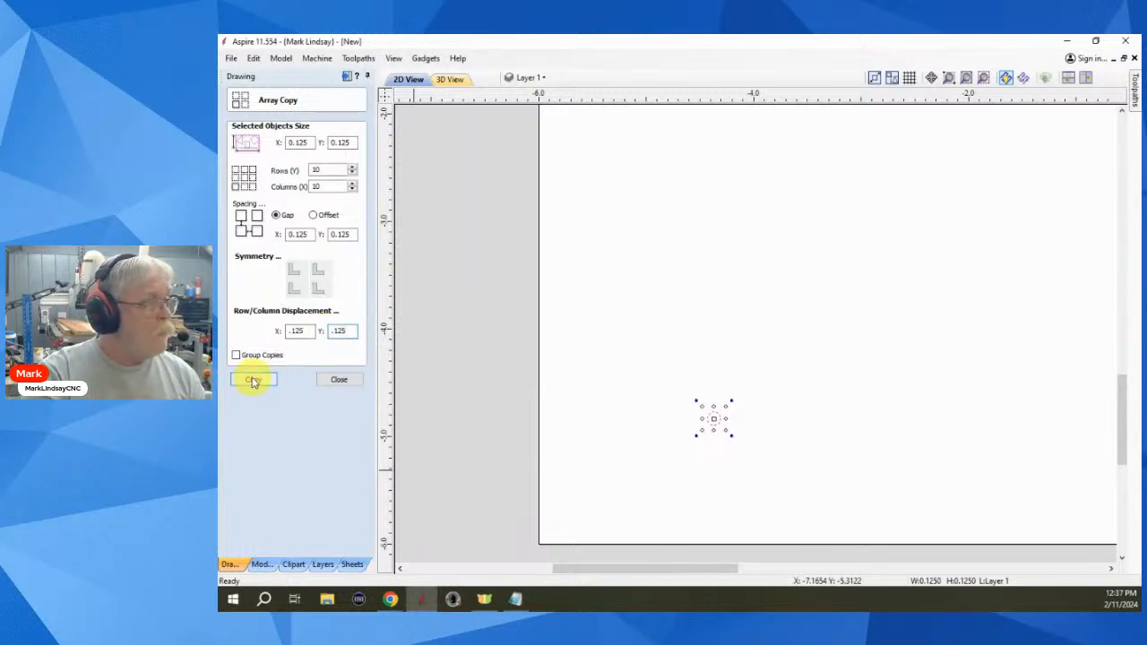
left_click(341, 380)
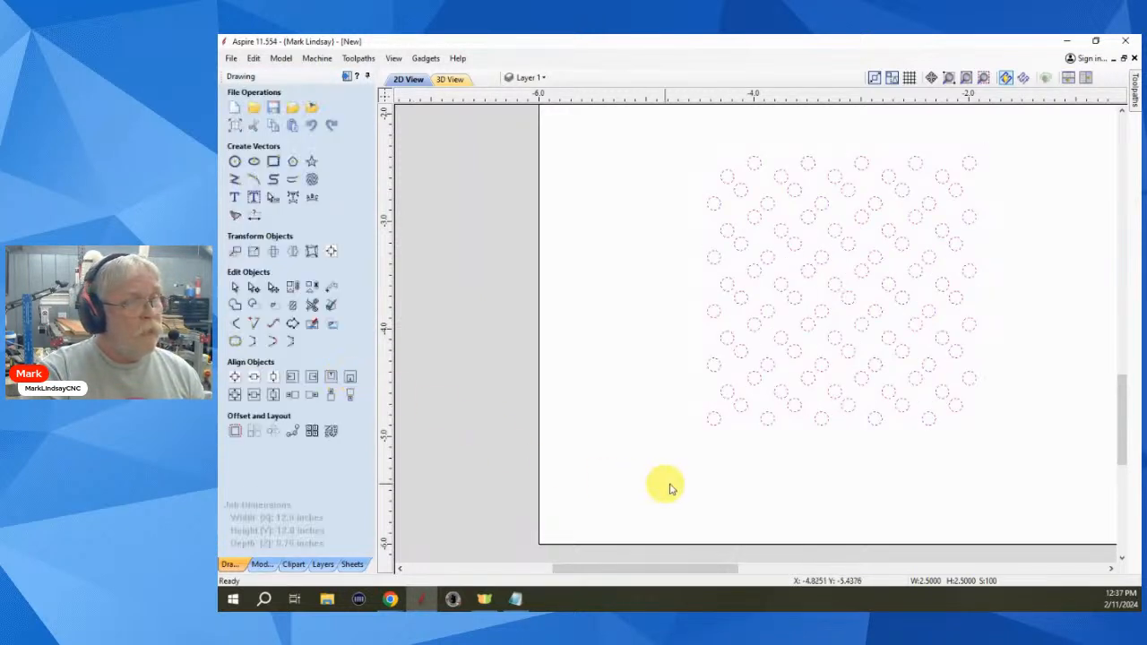
left_click(850, 463)
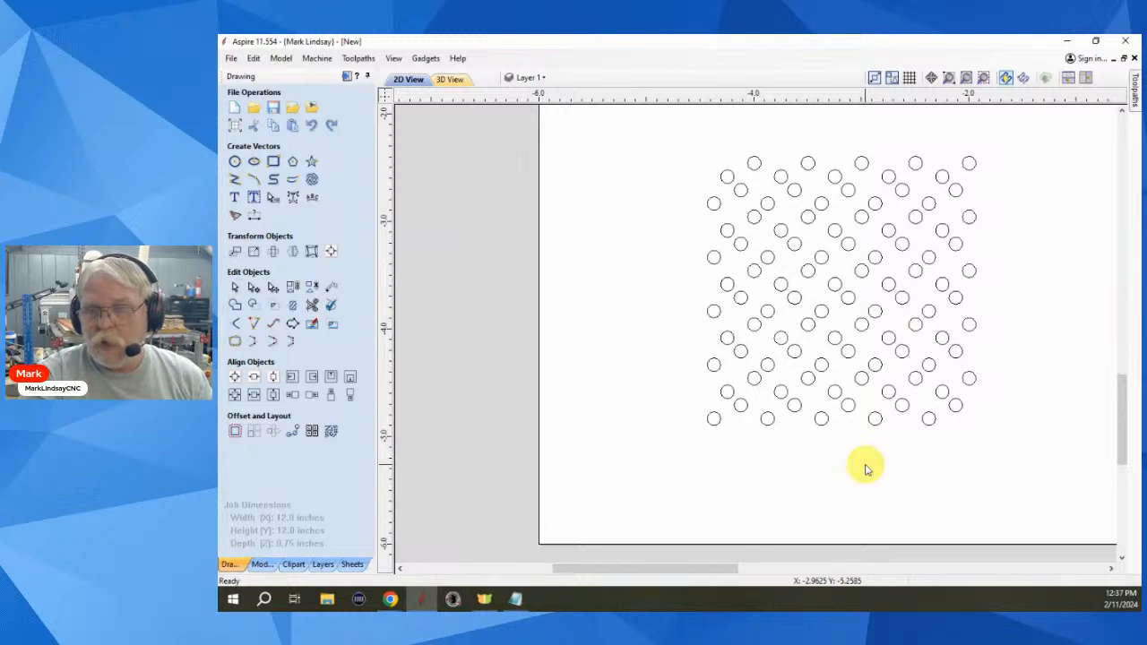
scroll(866, 469, "down", 5)
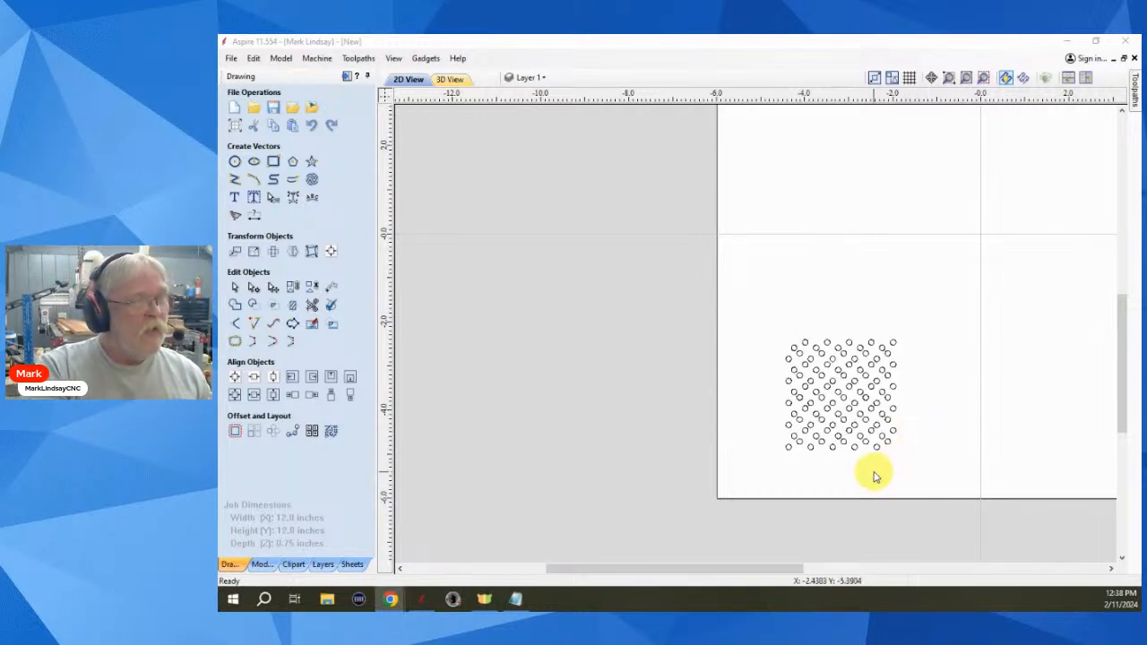
left_click(253, 431)
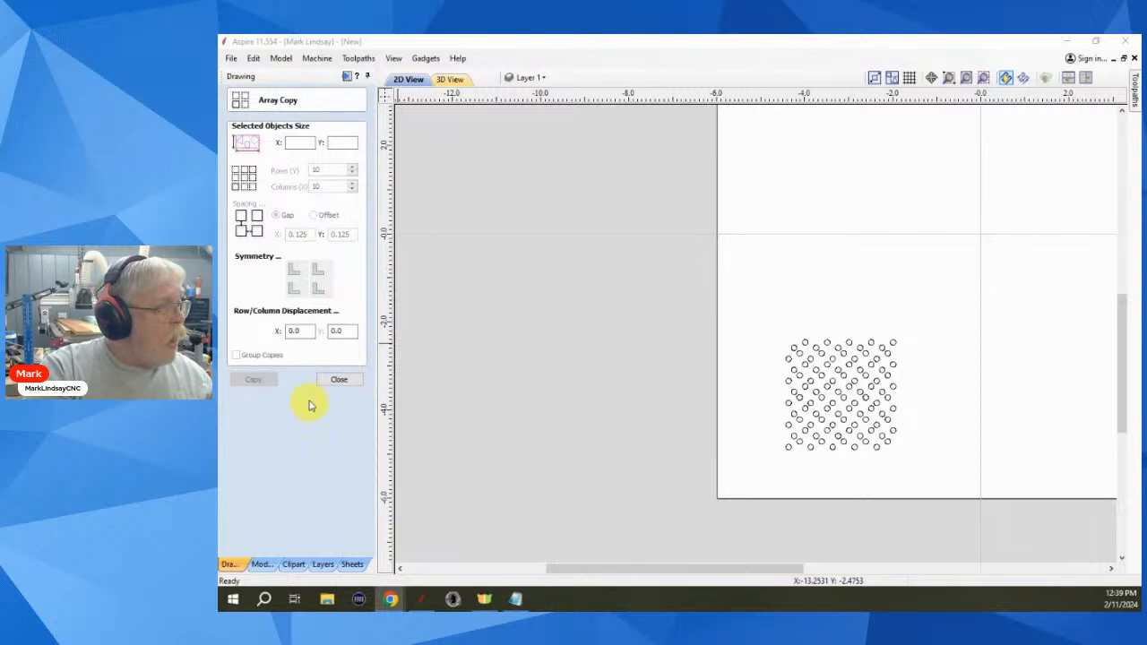
left_click(340, 379)
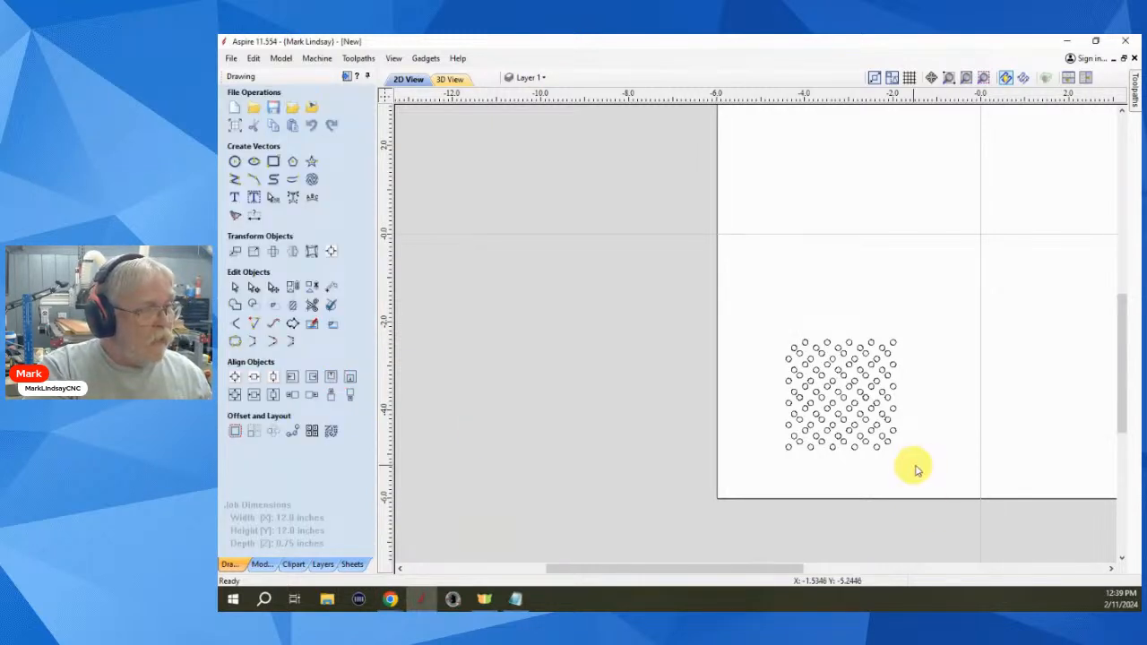
- Undo the array and select the lone small circle
key("ctrl+z")
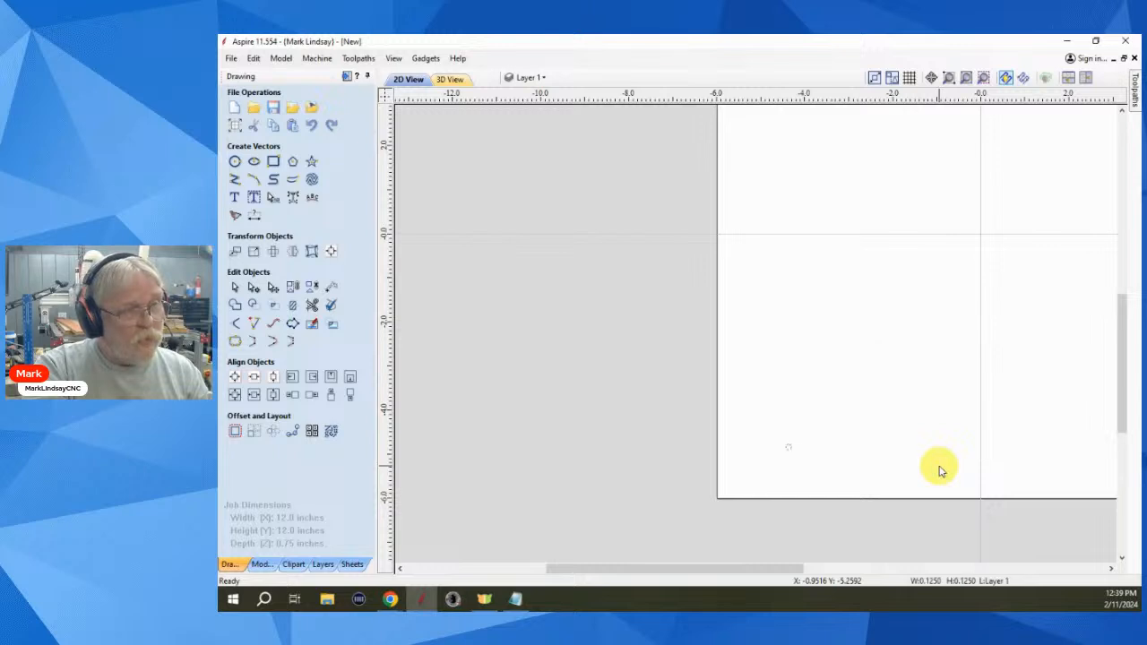
left_click(797, 458)
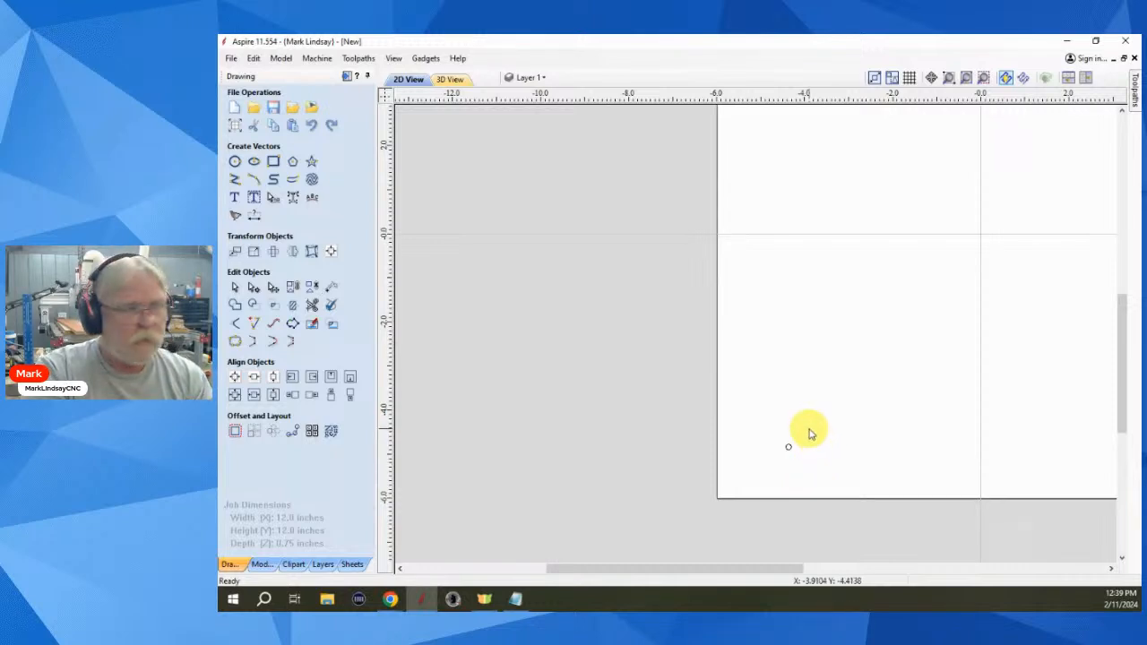
left_click_drag(809, 434, 743, 469)
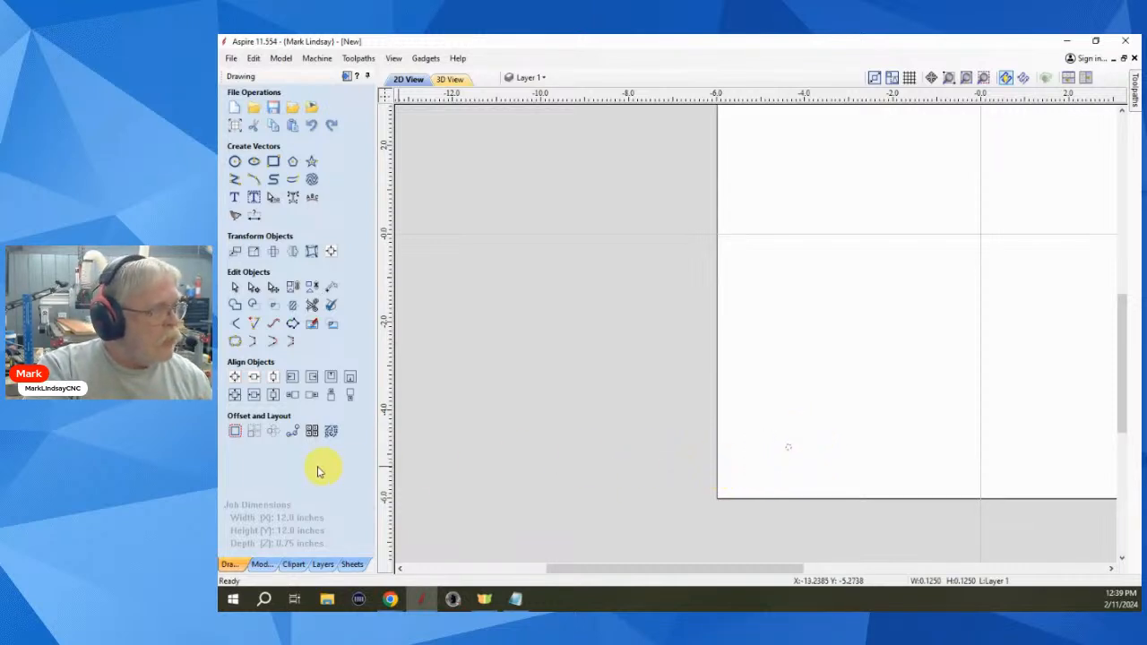
- Array the circle into an aligned 10×10 grid with 0.125 gaps and zero displacement
left_click(254, 431)
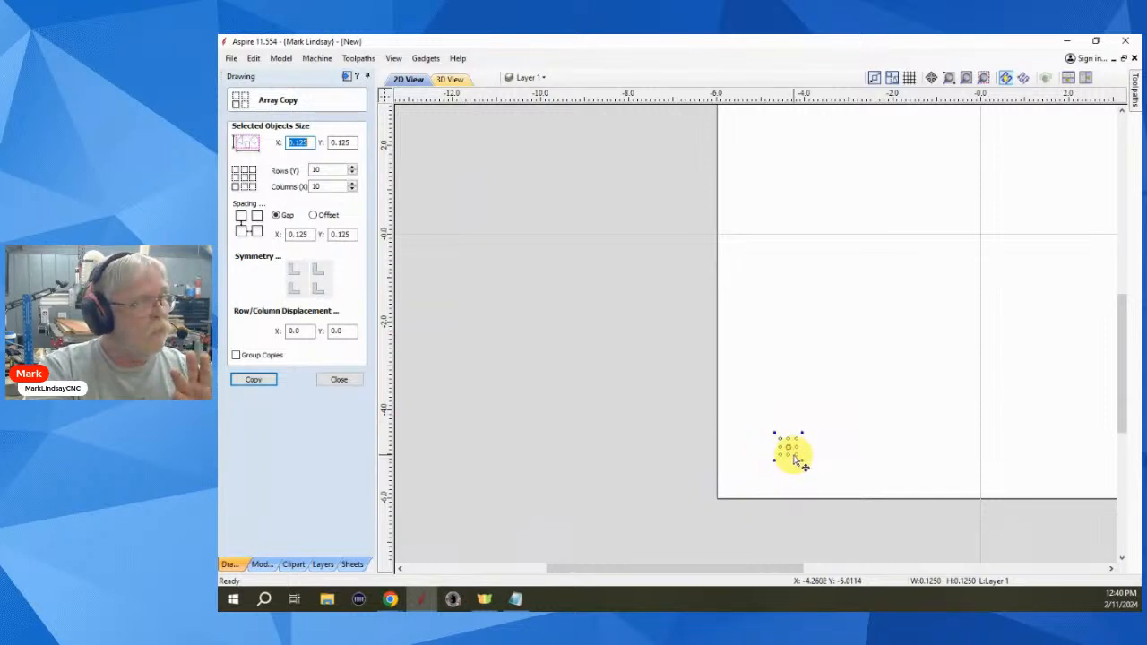
left_click(294, 294)
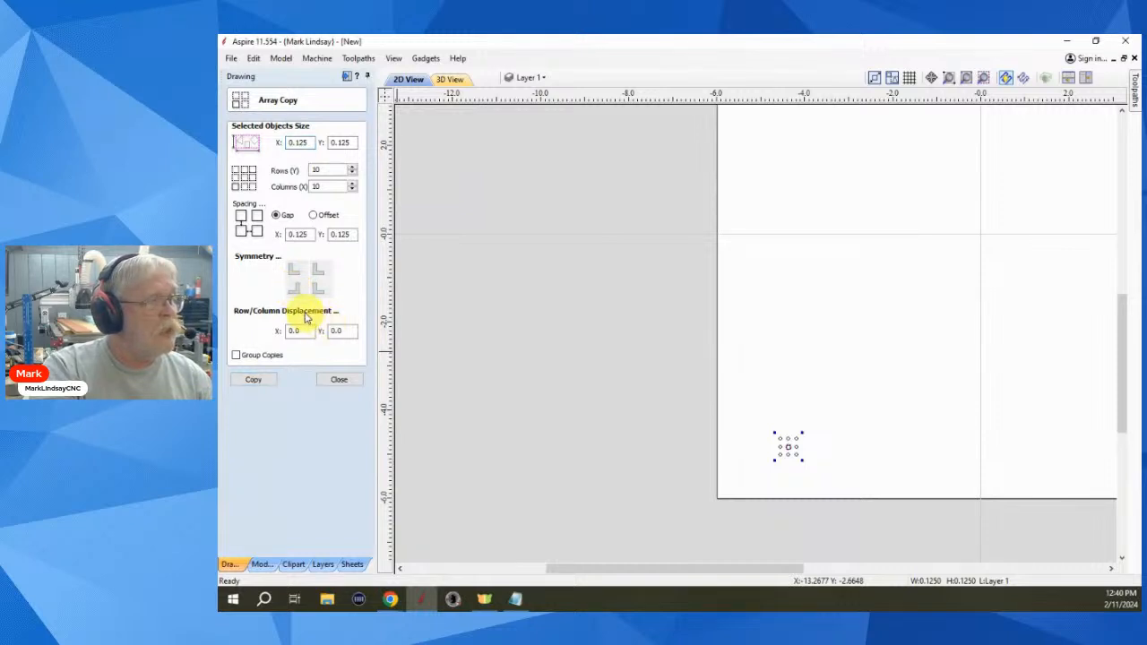
left_click(319, 291)
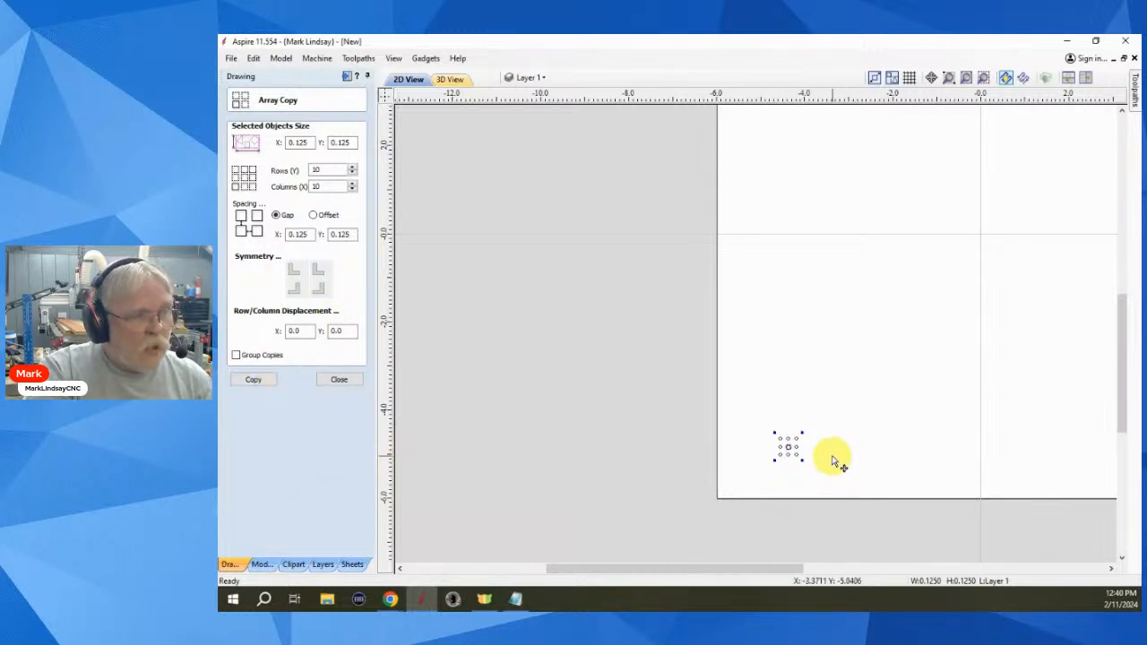
left_click(253, 380)
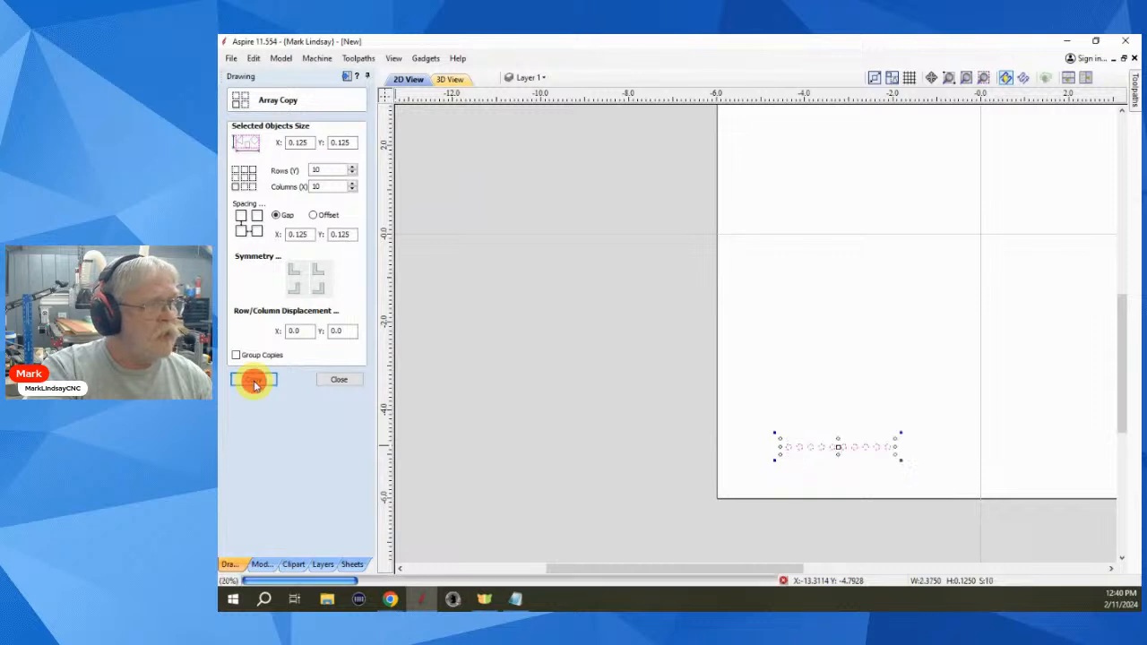
left_click(861, 473)
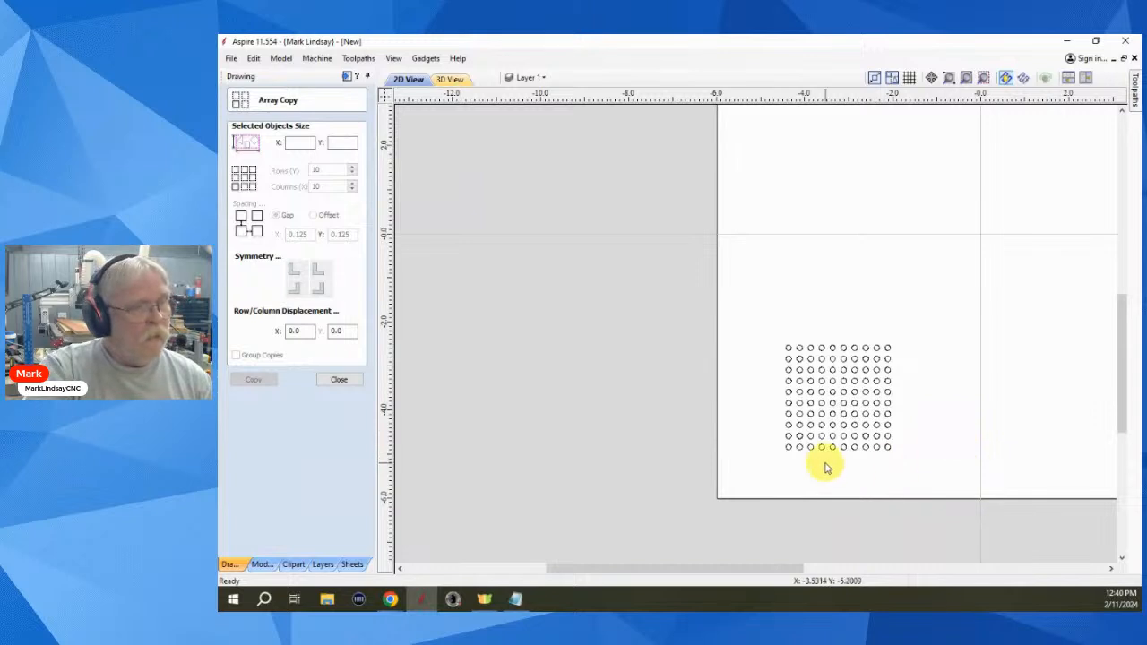
scroll(828, 451, "up", 3)
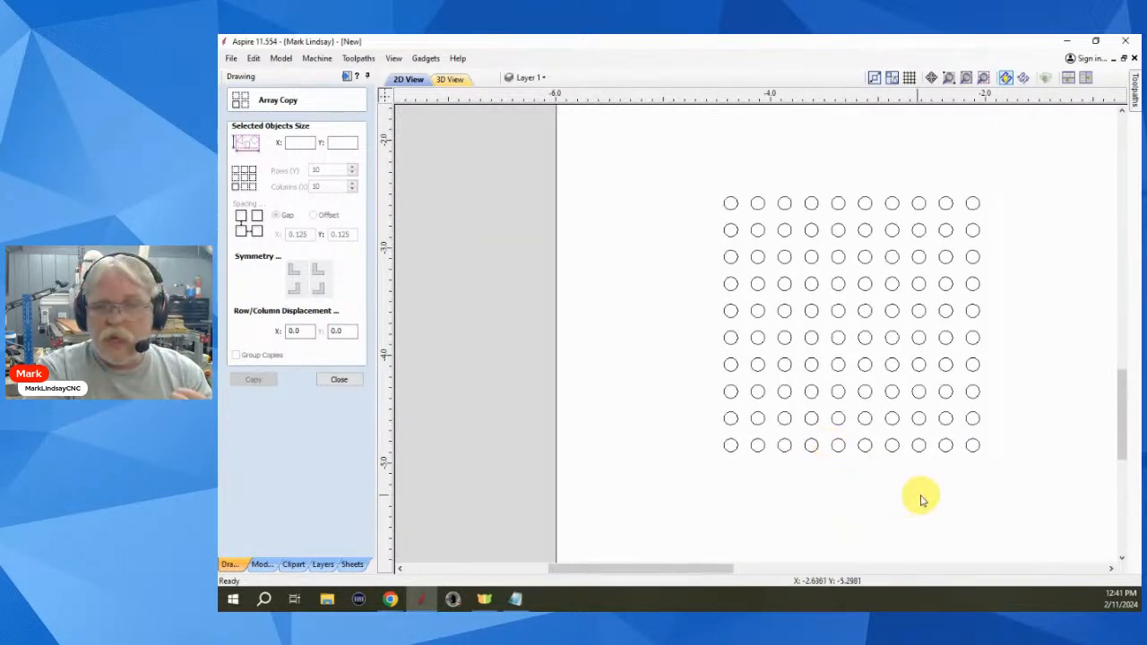
- Close Array Copy and undo the circle array
left_click(730, 448)
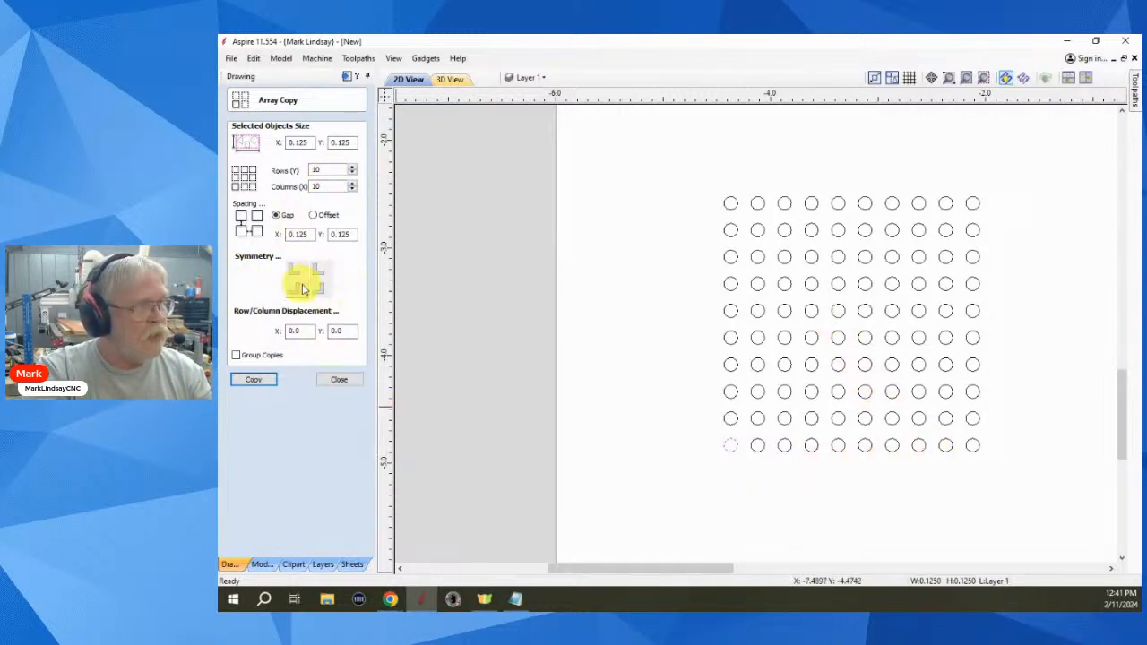
left_click(340, 380)
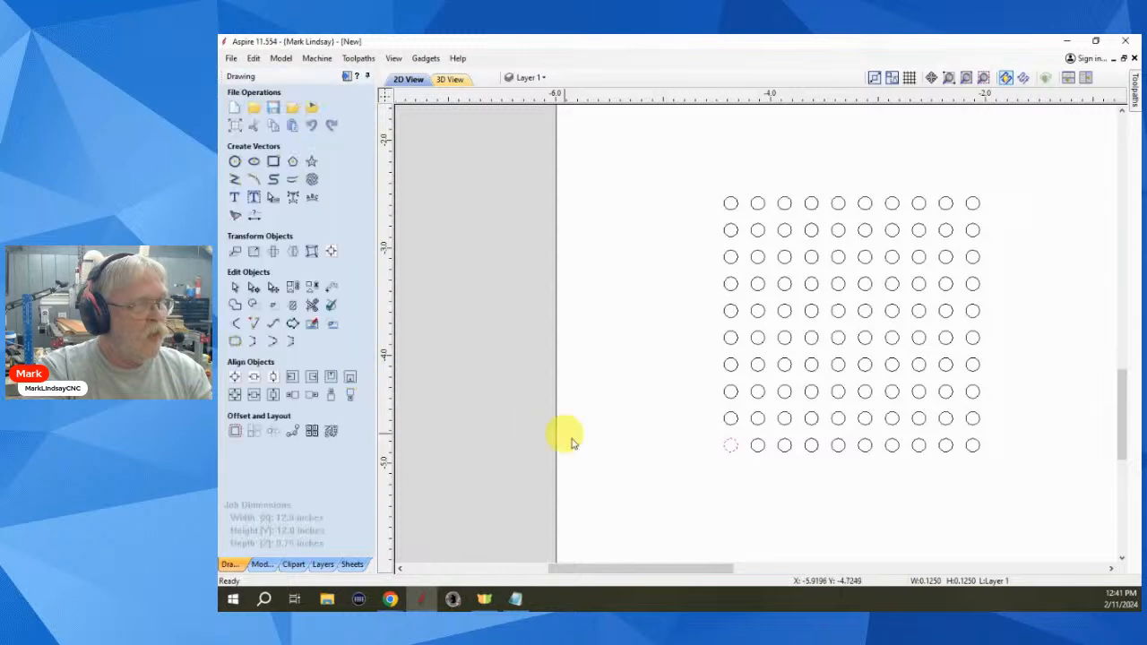
left_click(865, 518)
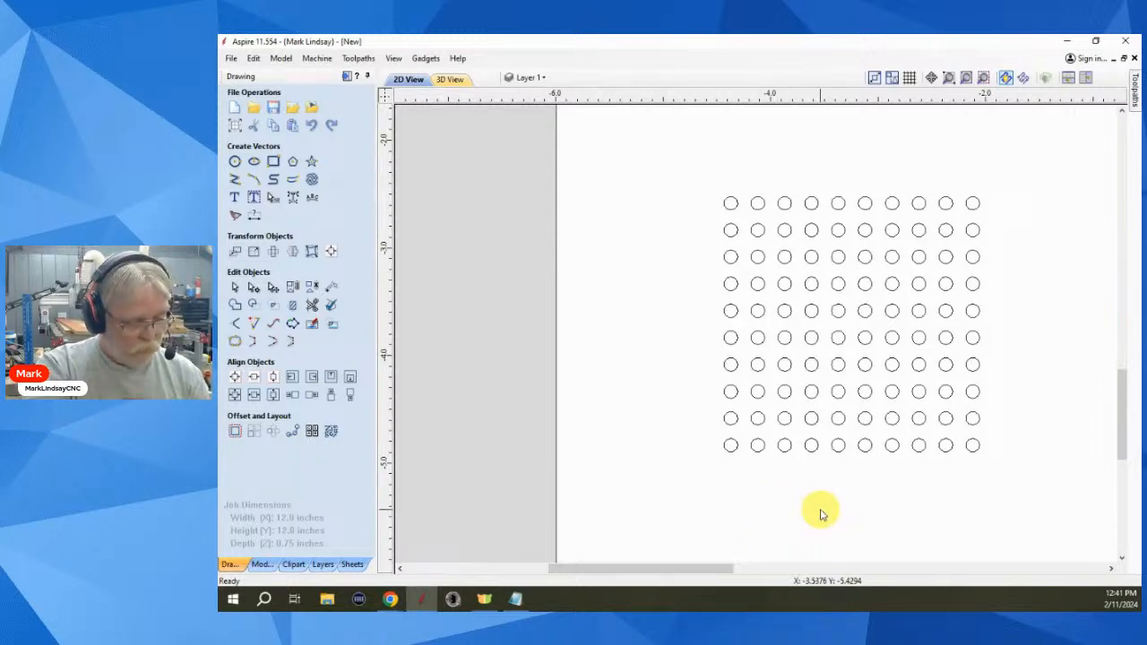
key("ctrl+z")
left_click(794, 443)
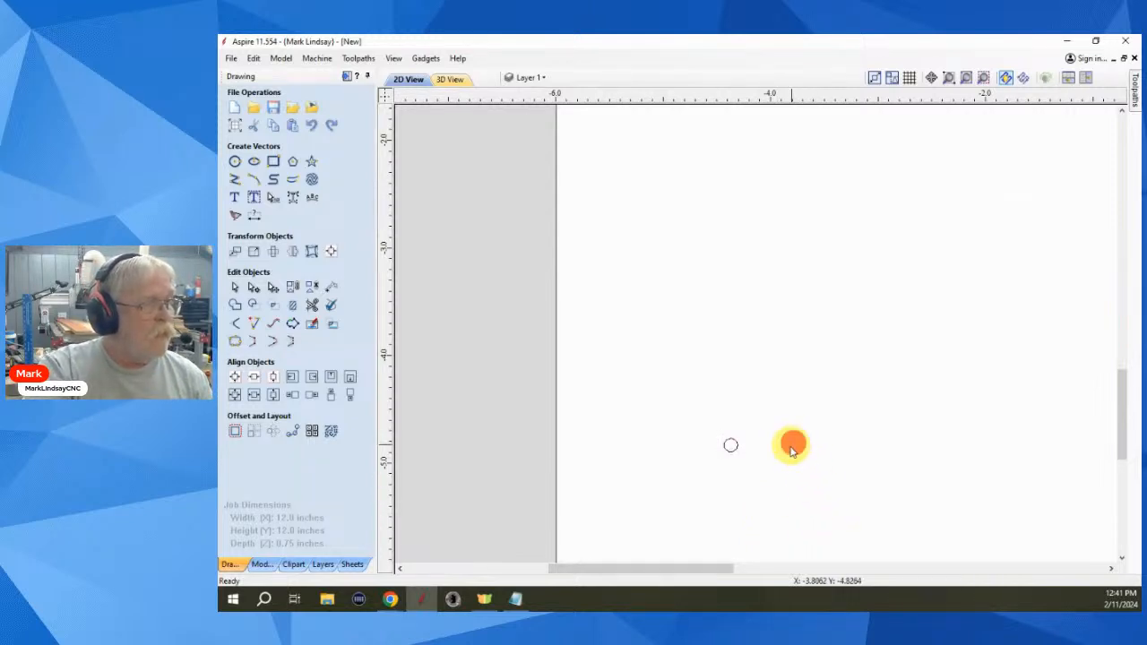
- Delete the remaining circle and start a 0.125 × 0.25 inch rectangle
left_click_drag(754, 432, 712, 472)
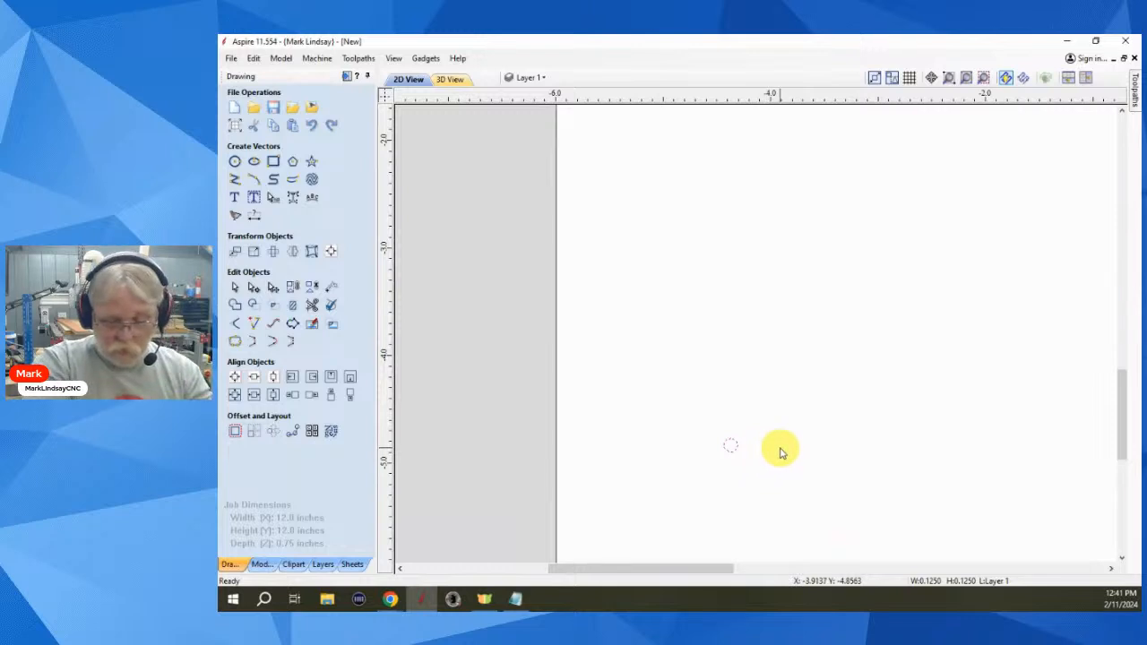
key("Delete")
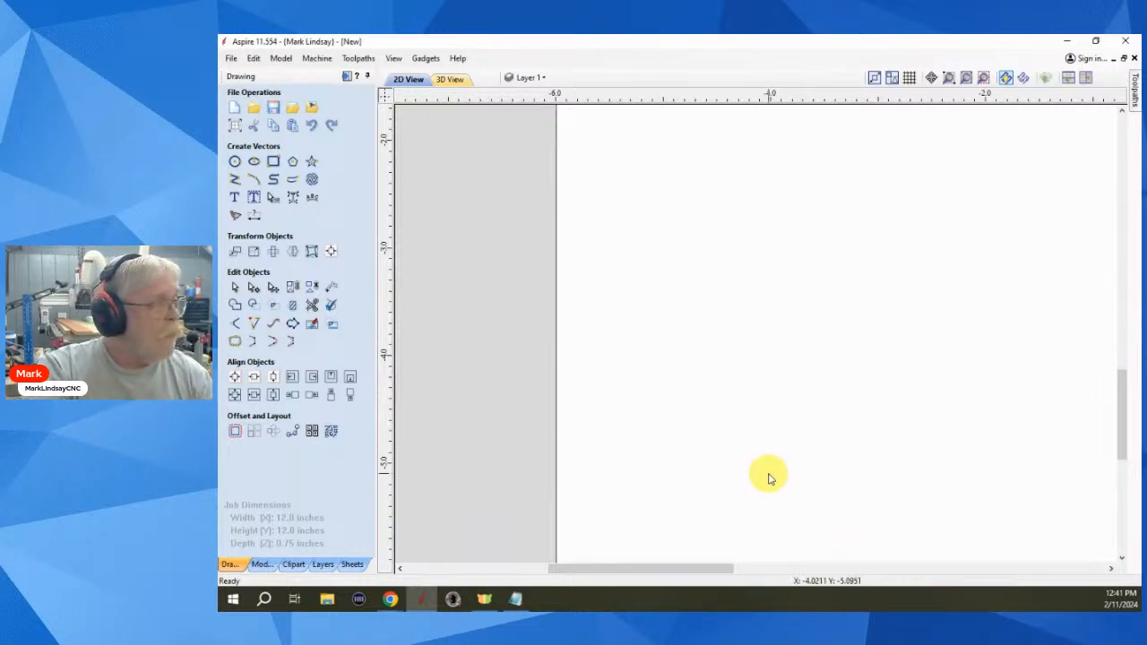
left_click(268, 160)
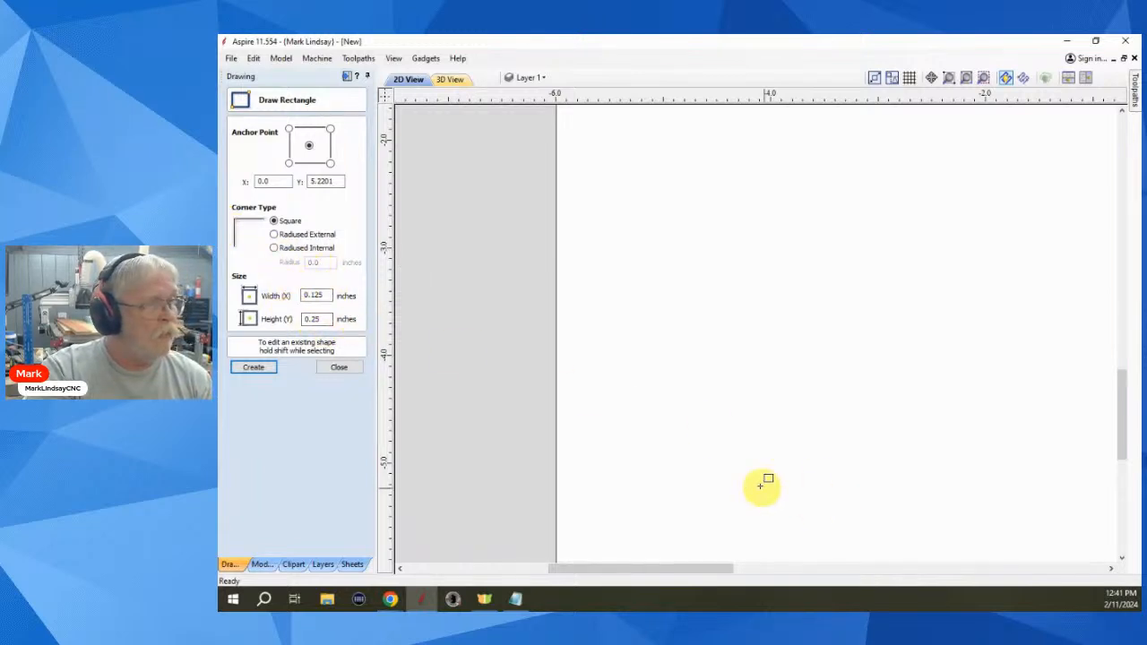
- Place the 0.125 × 0.25 inch rectangle and delete its top-left node to form a triangle
left_click(695, 499)
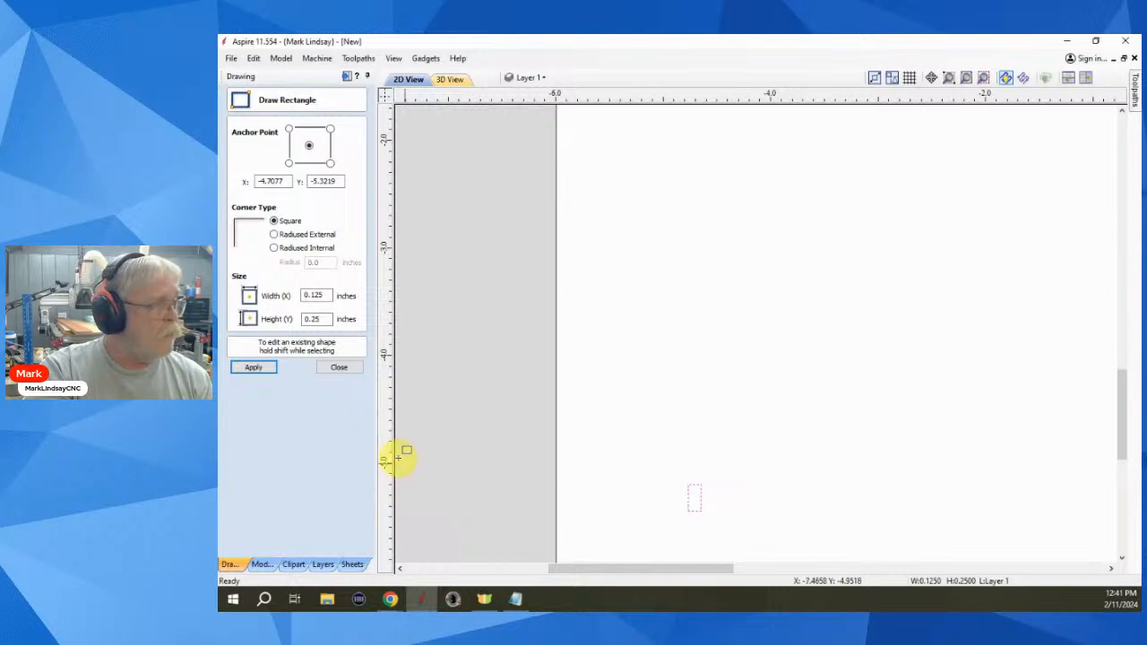
left_click(340, 368)
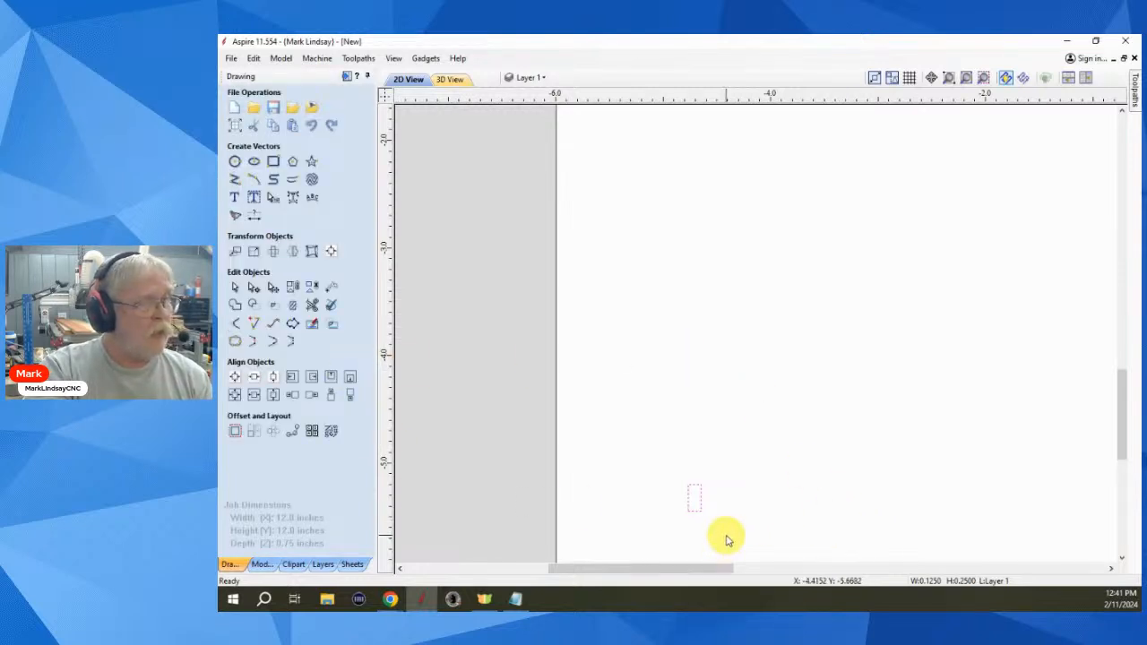
scroll(697, 530, "up", 3)
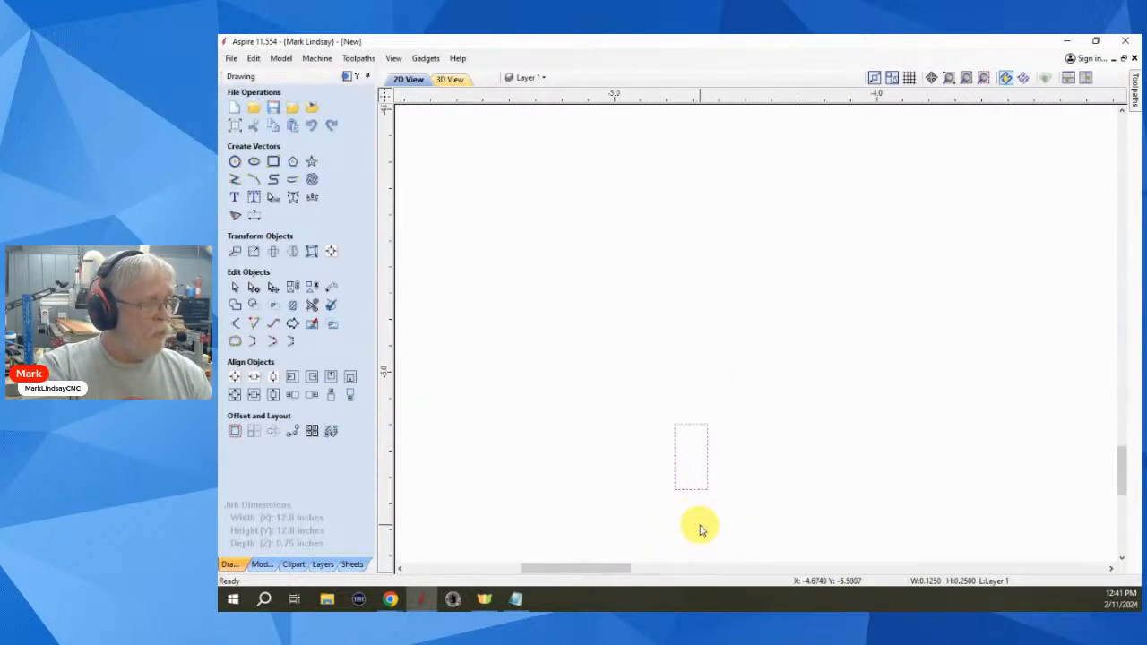
key("n")
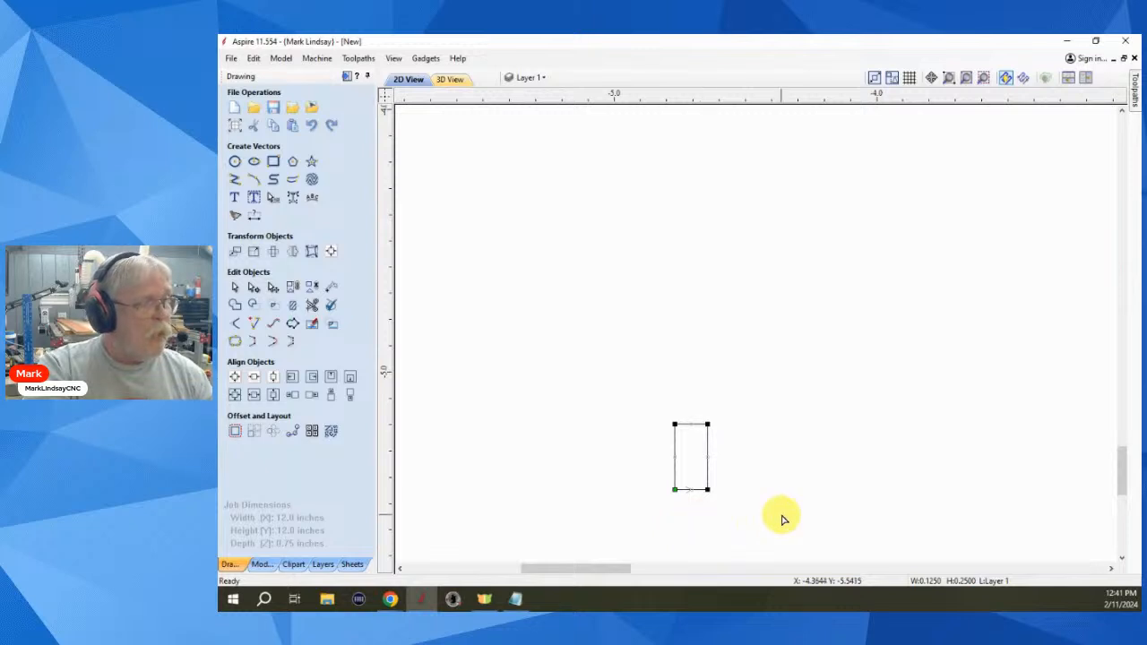
right_click(674, 423)
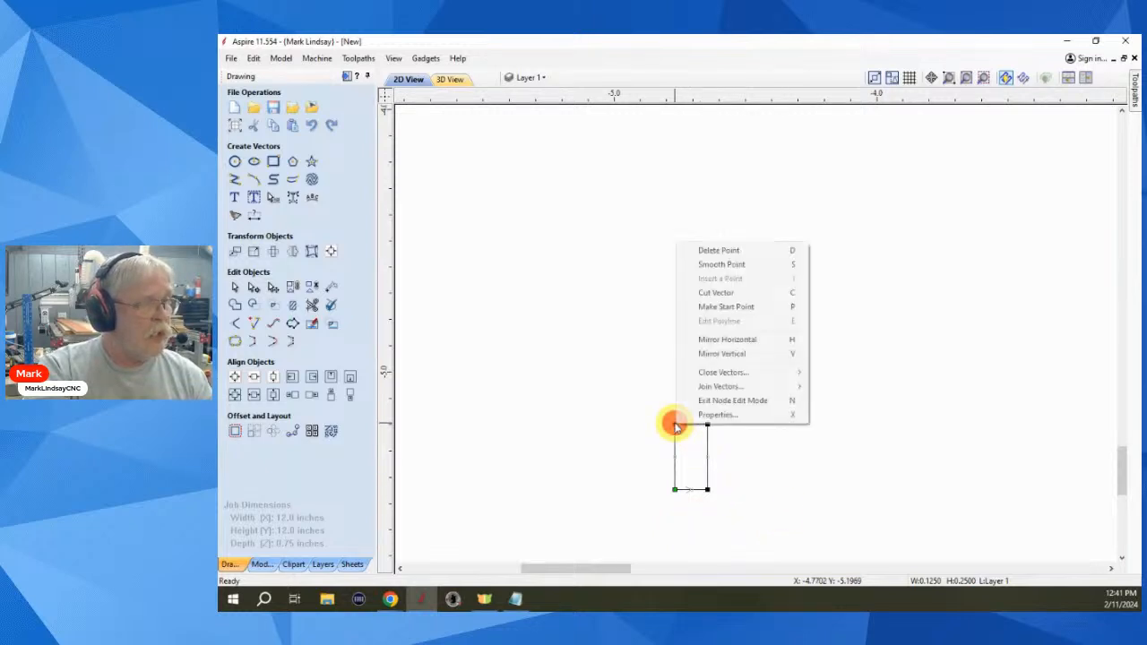
left_click(795, 253)
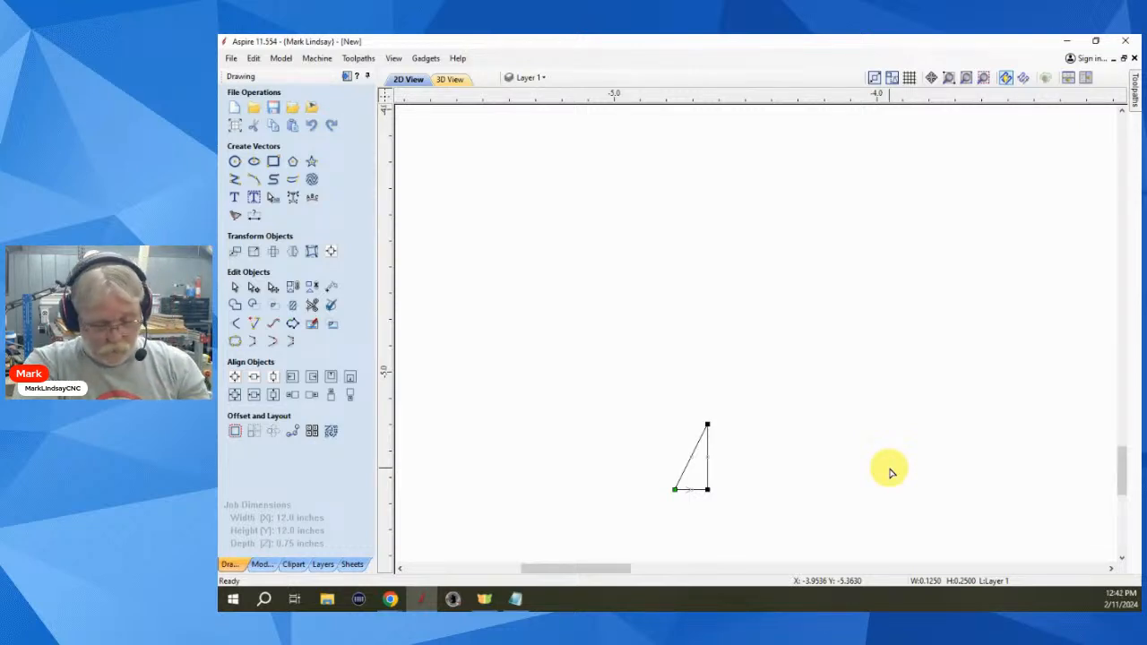
left_click(890, 473)
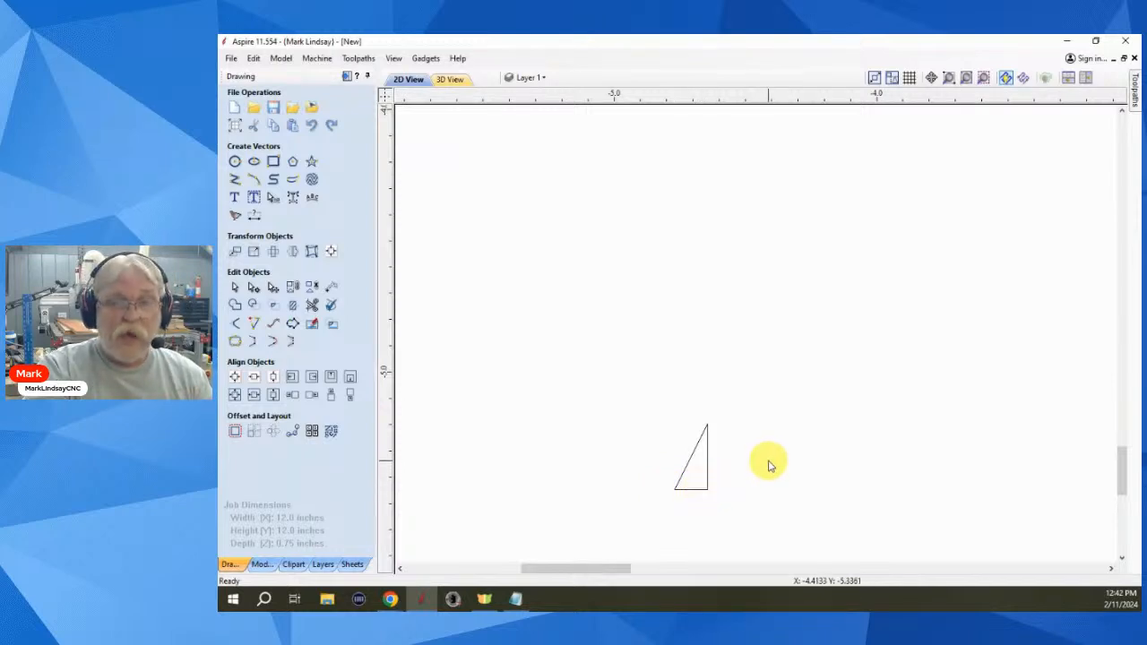
- Array the triangle 10×10 with 0.125 gaps, then undo the array
scroll(773, 463, "down", 2)
scroll(770, 459, "down", 1)
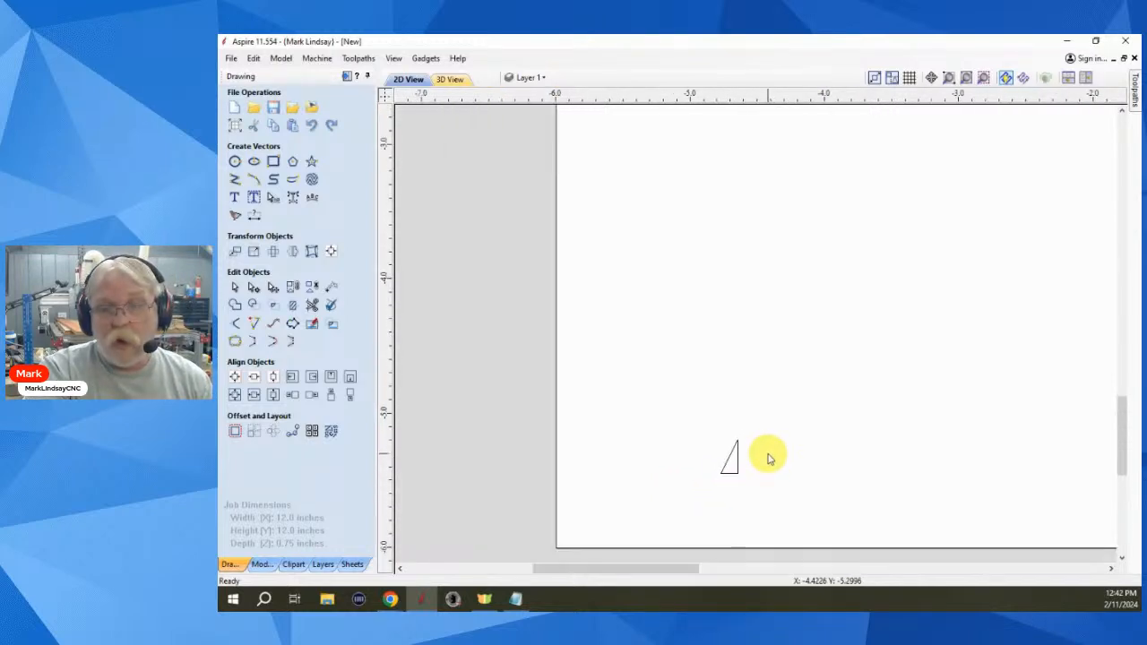
left_click_drag(769, 422, 708, 499)
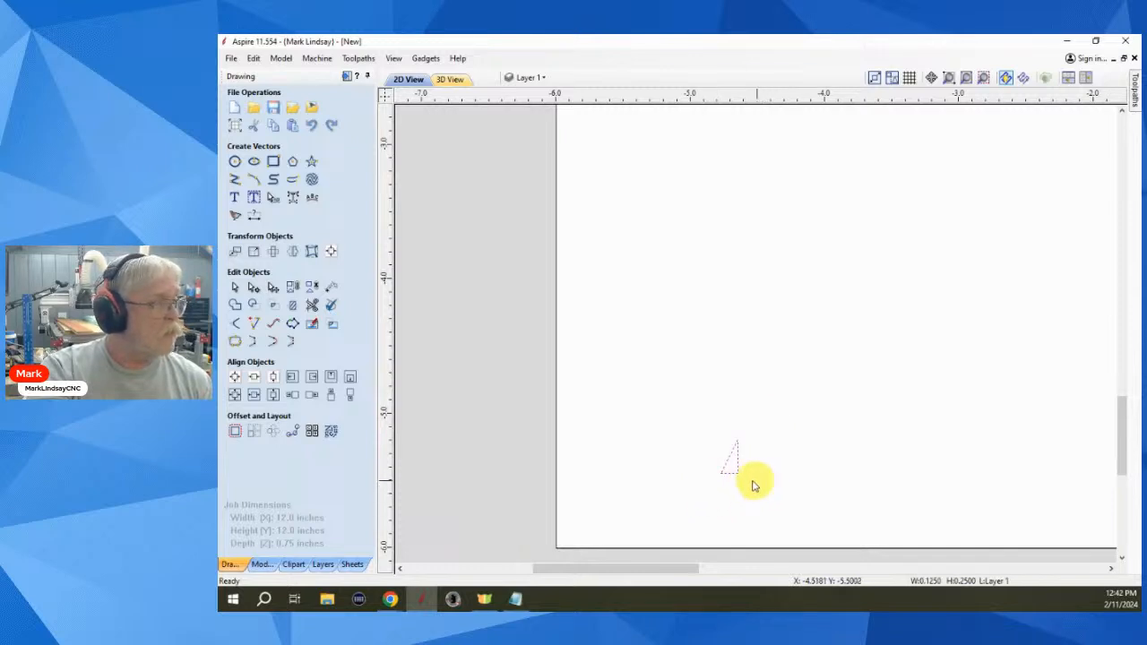
left_click(258, 434)
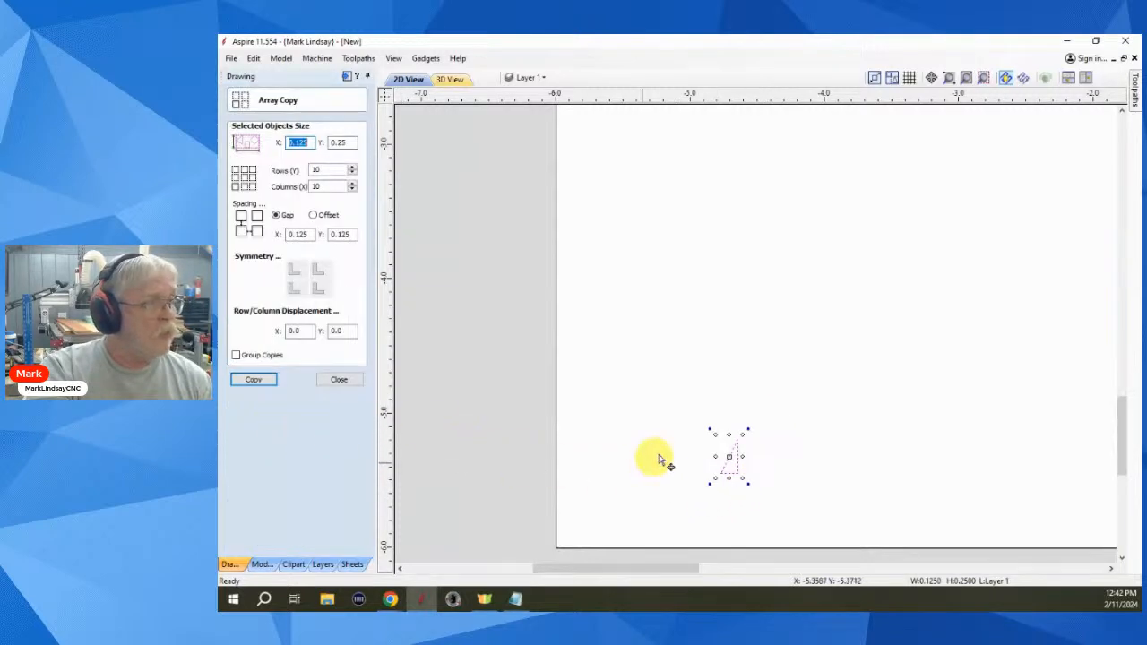
scroll(803, 443, "down", 1)
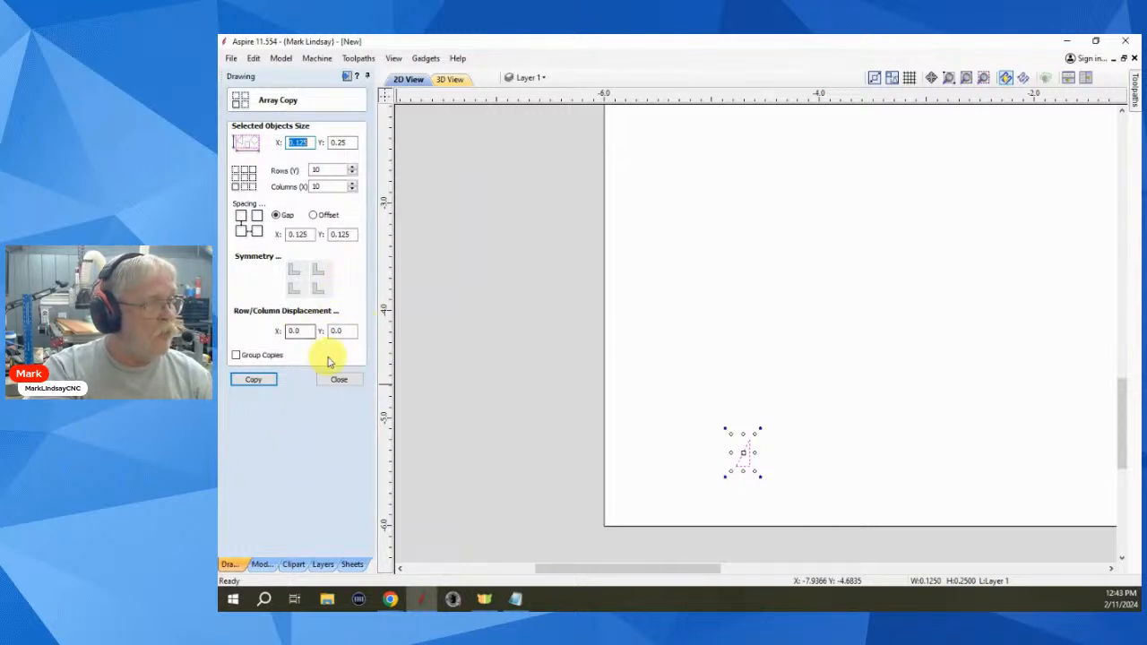
left_click(255, 380)
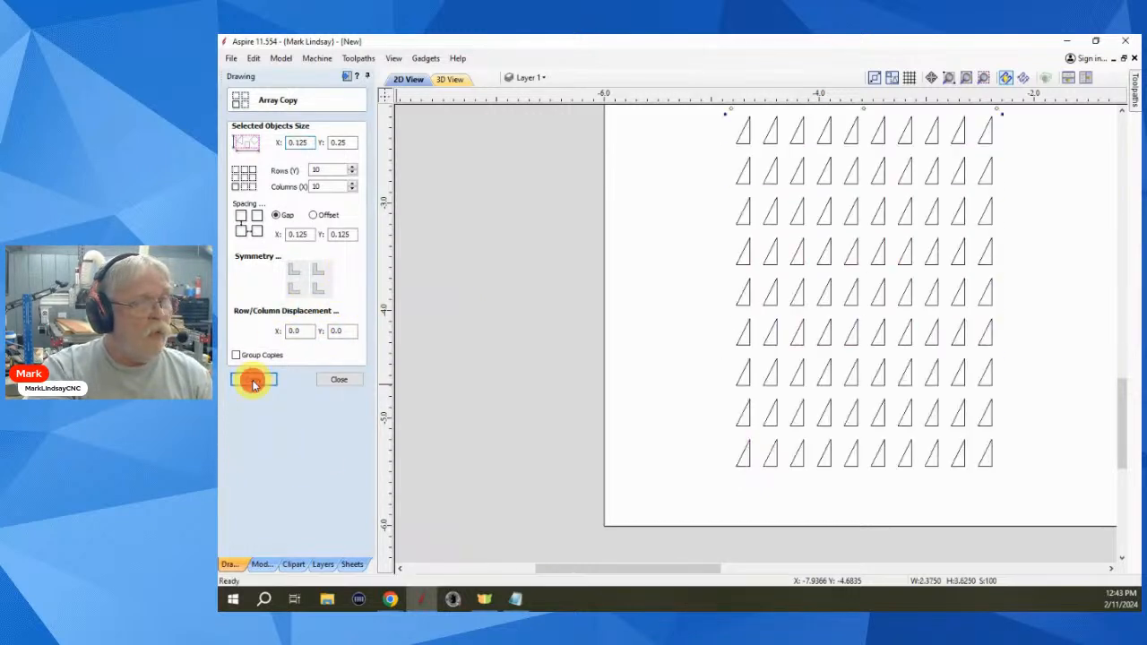
left_click(691, 385)
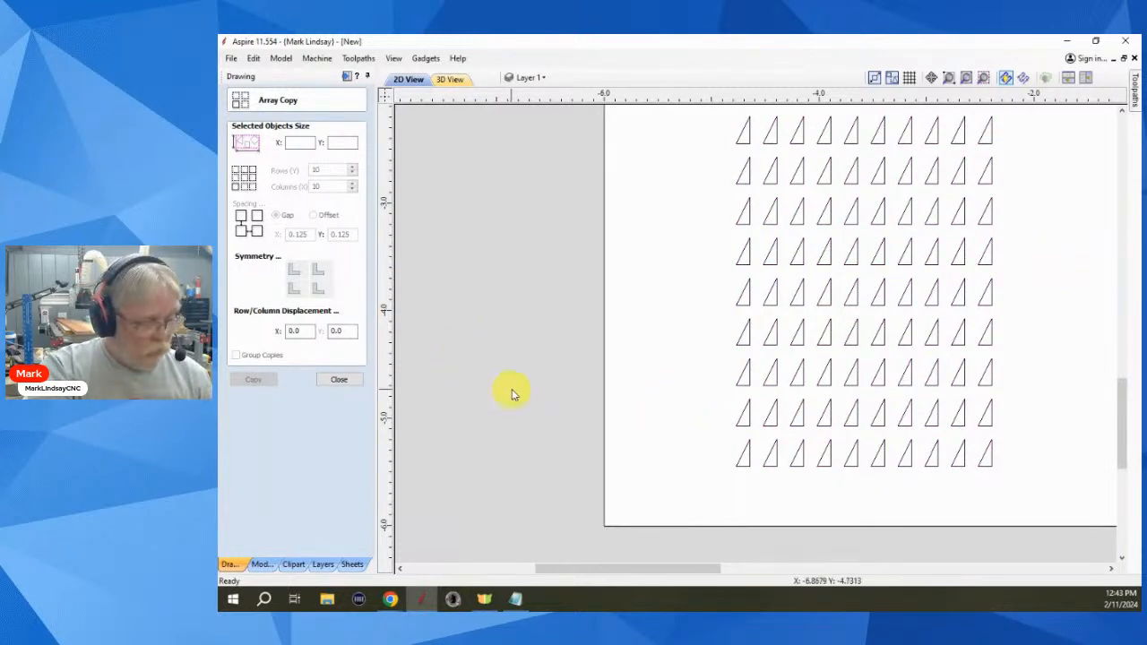
key("ctrl+z")
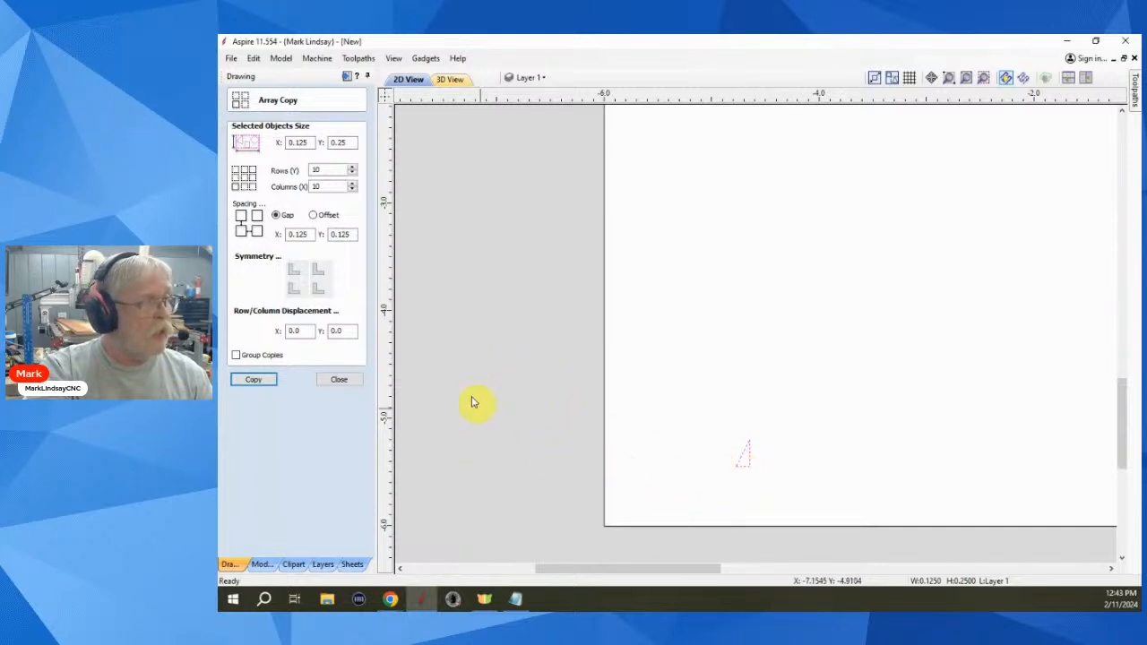
- Array the triangle 10×10 with mirrored symmetry so copies form facing pairs
left_click(320, 271)
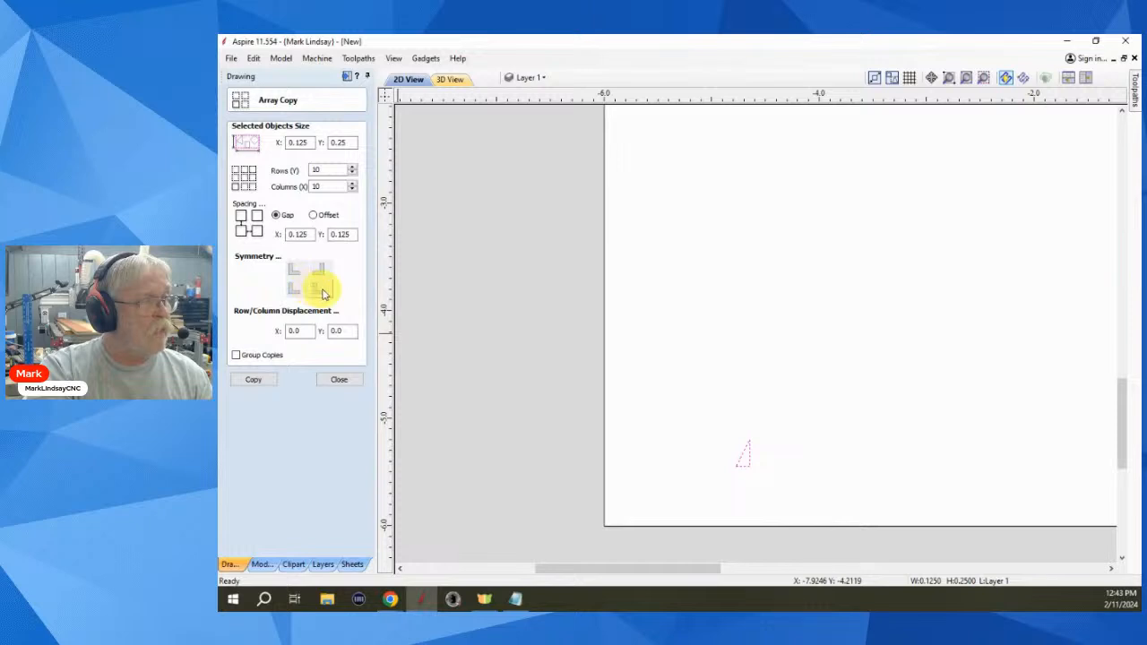
left_click(322, 292)
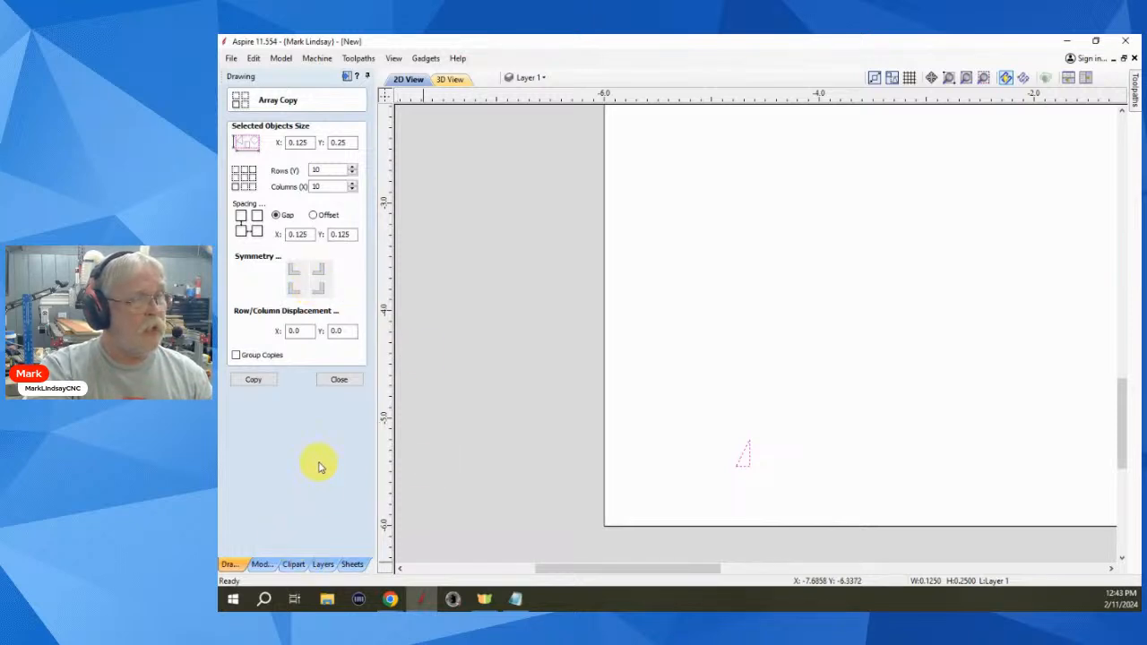
left_click(258, 381)
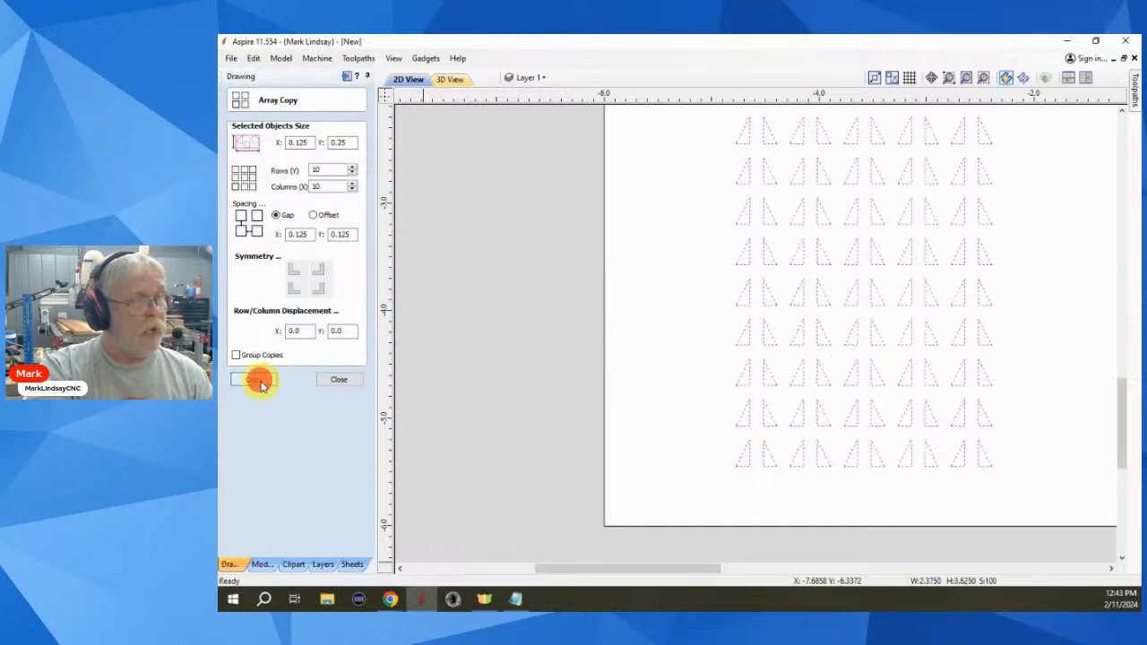
left_click(796, 493)
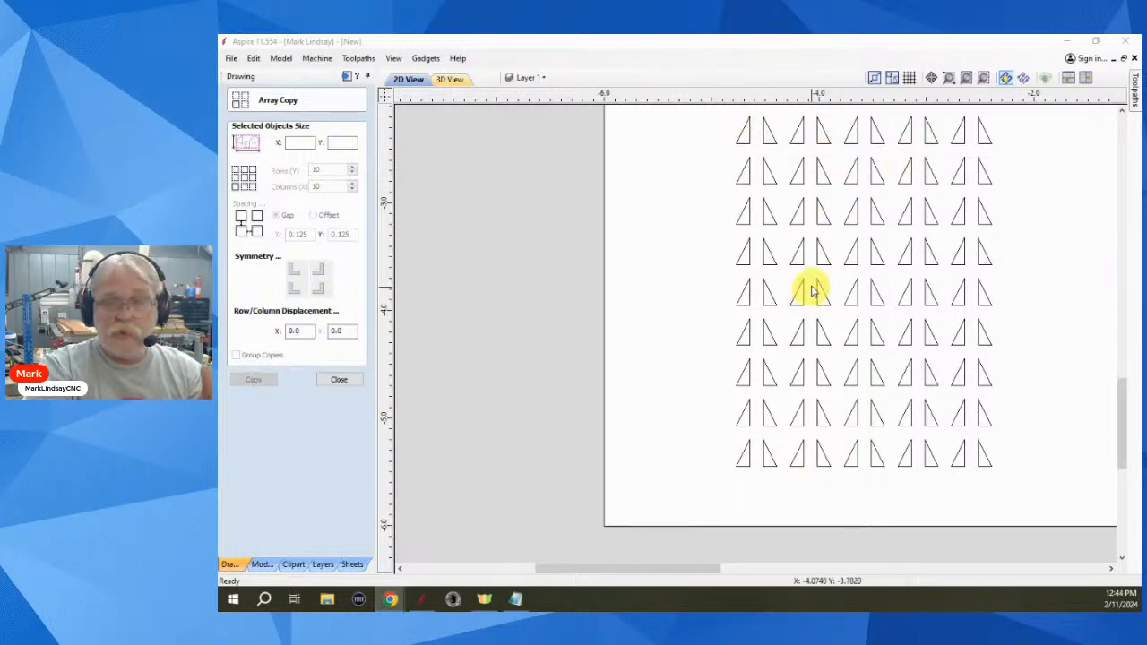
left_click(339, 380)
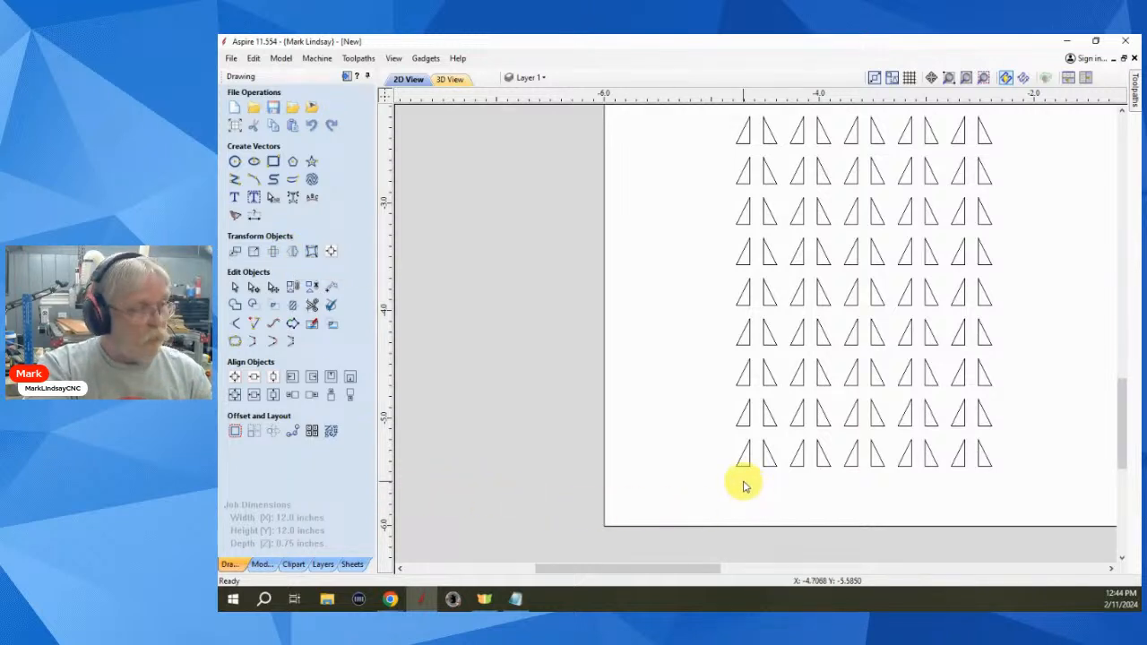
key("ctrl+z")
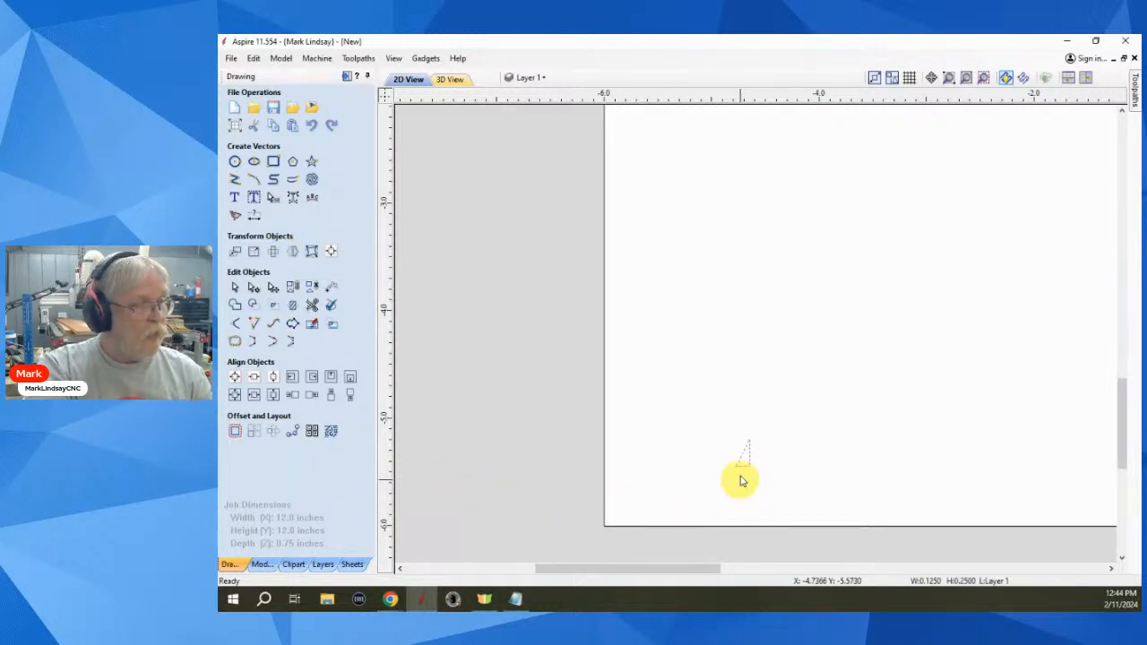
left_click(253, 431)
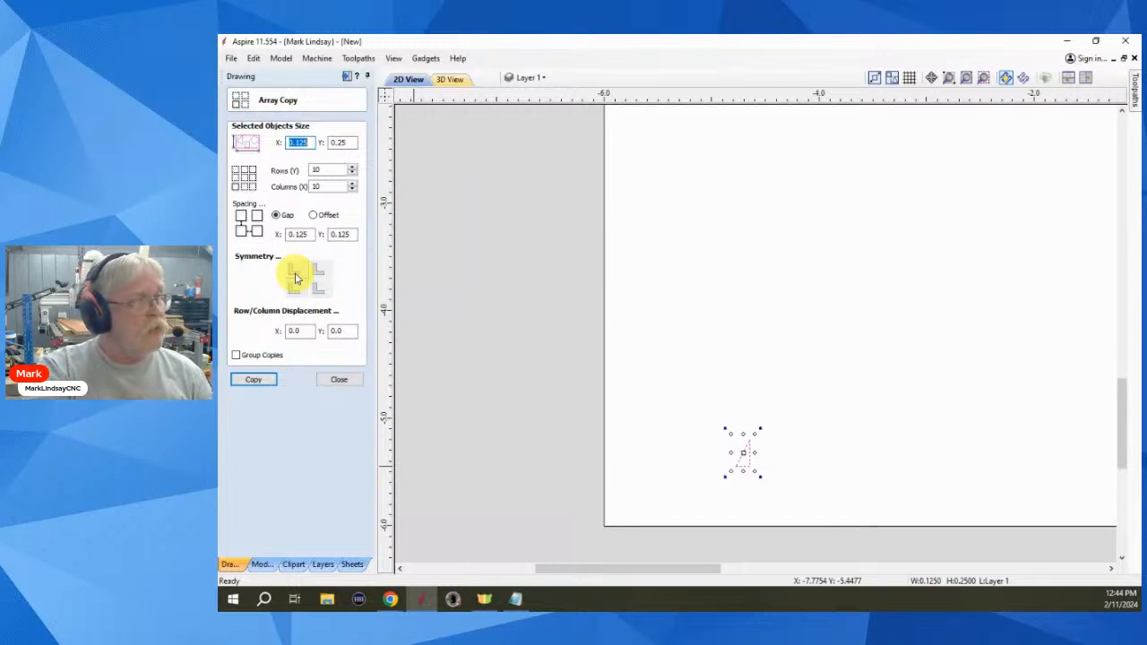
left_click(296, 278)
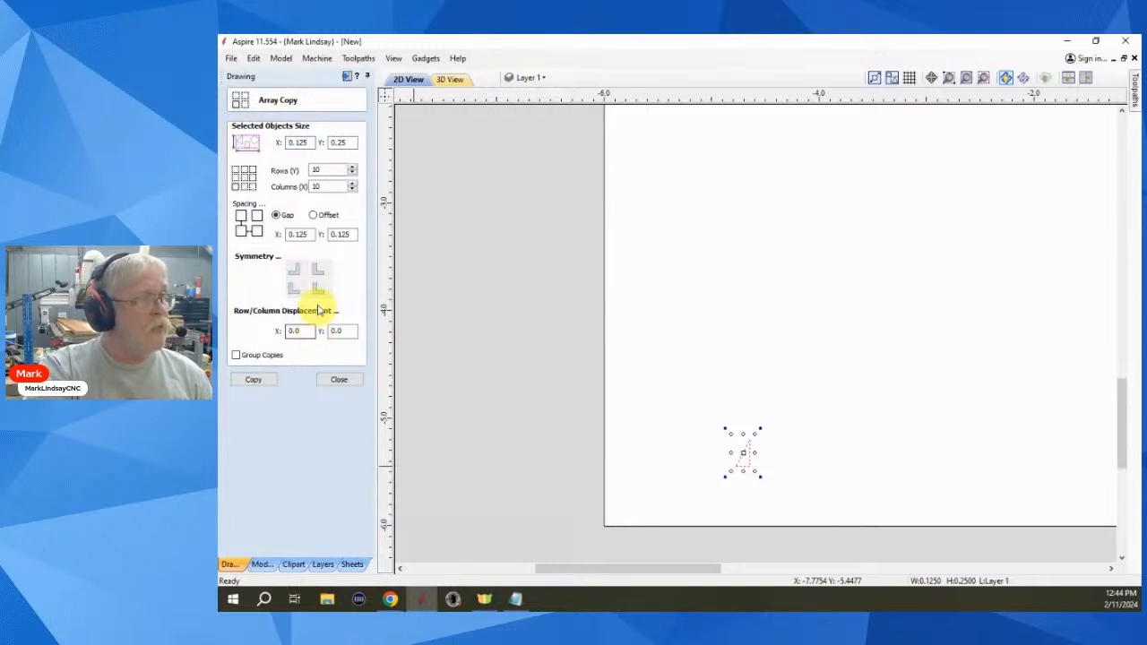
left_click(321, 288)
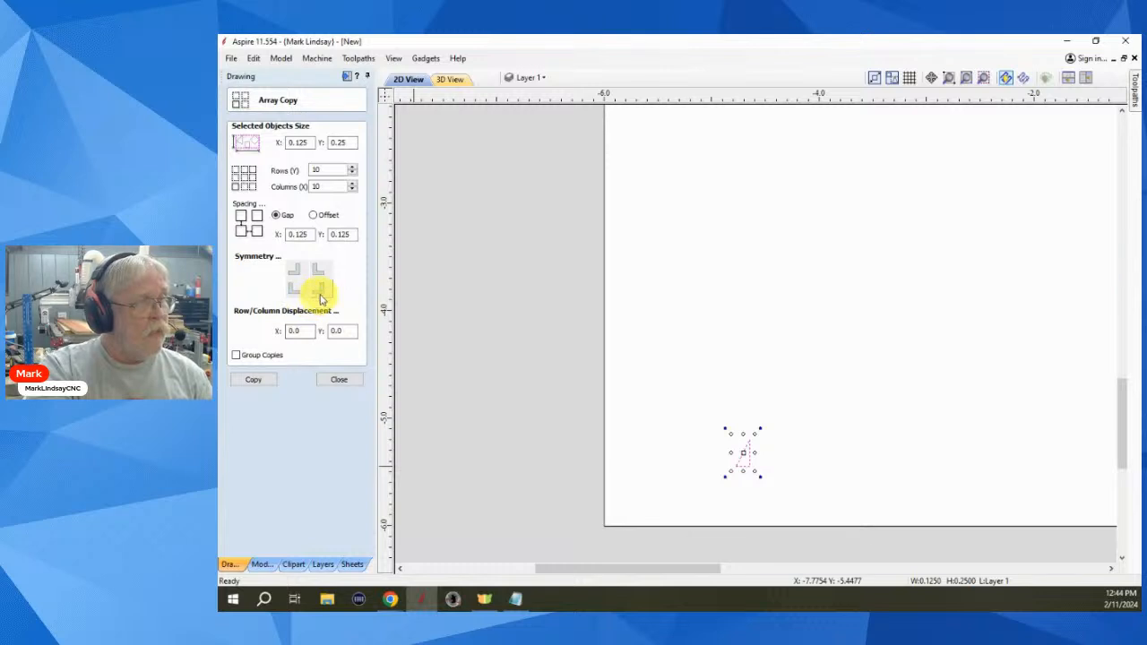
left_click(253, 379)
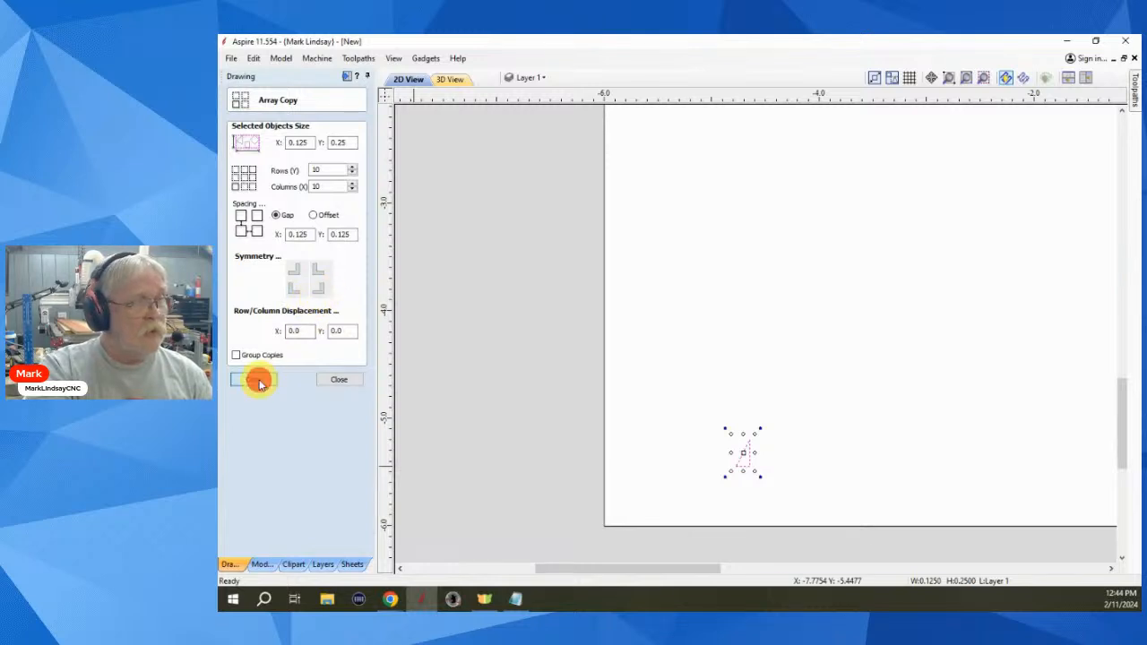
left_click(671, 425)
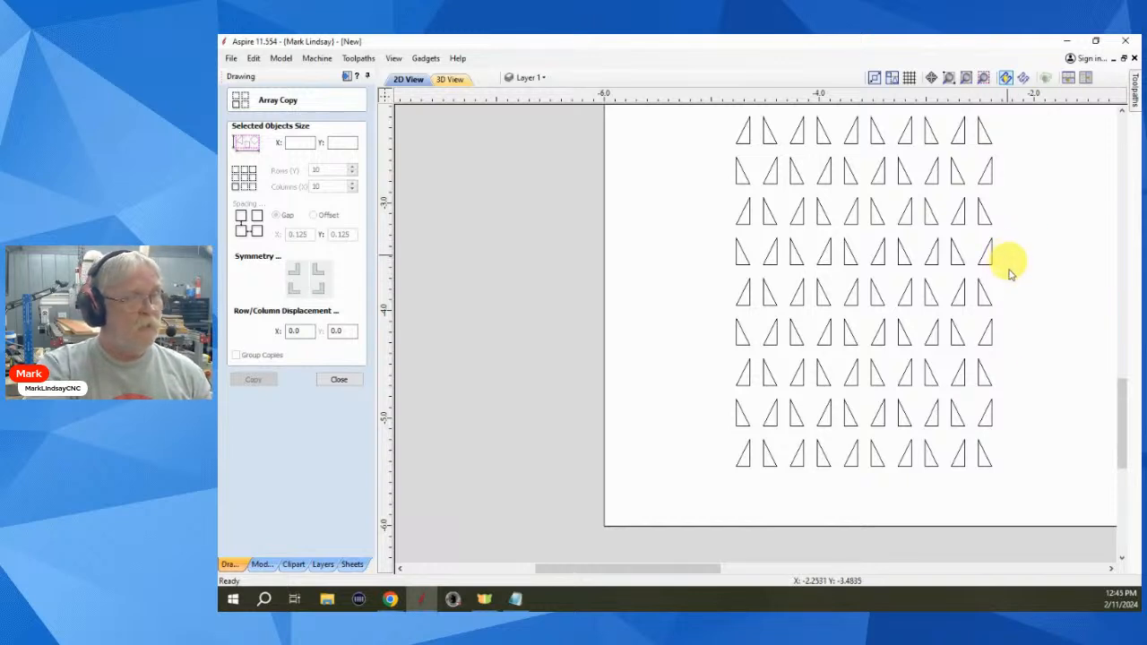
key("ctrl+z")
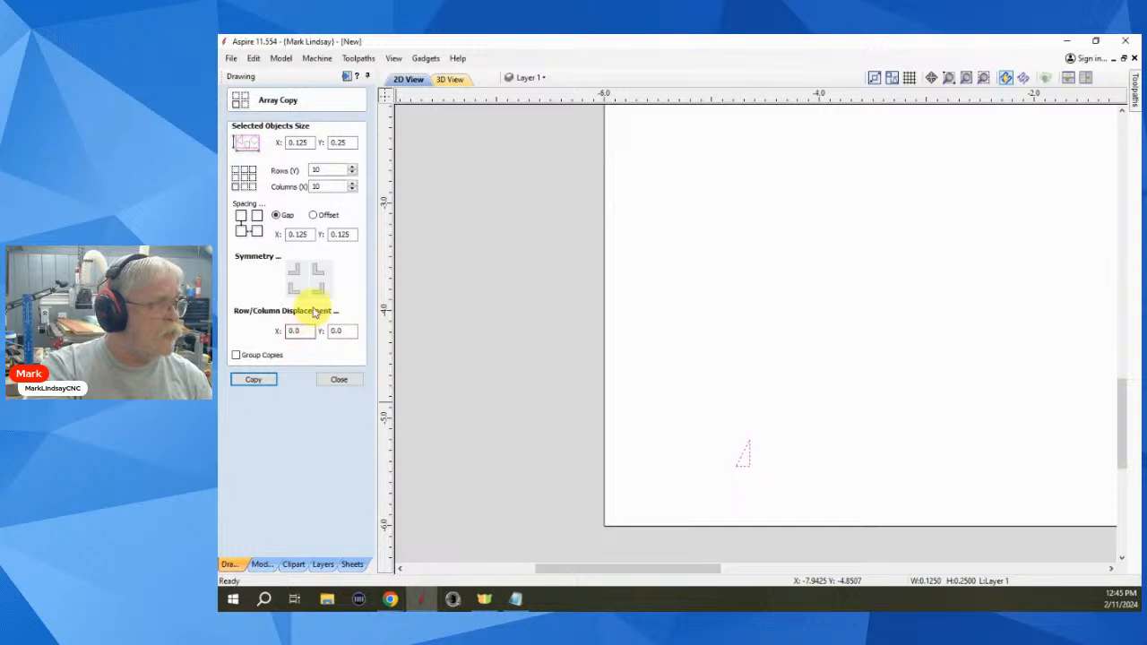
- Set all four symmetry options to mirror and array the triangle 10×10 in alternating facing pairs
left_click(339, 380)
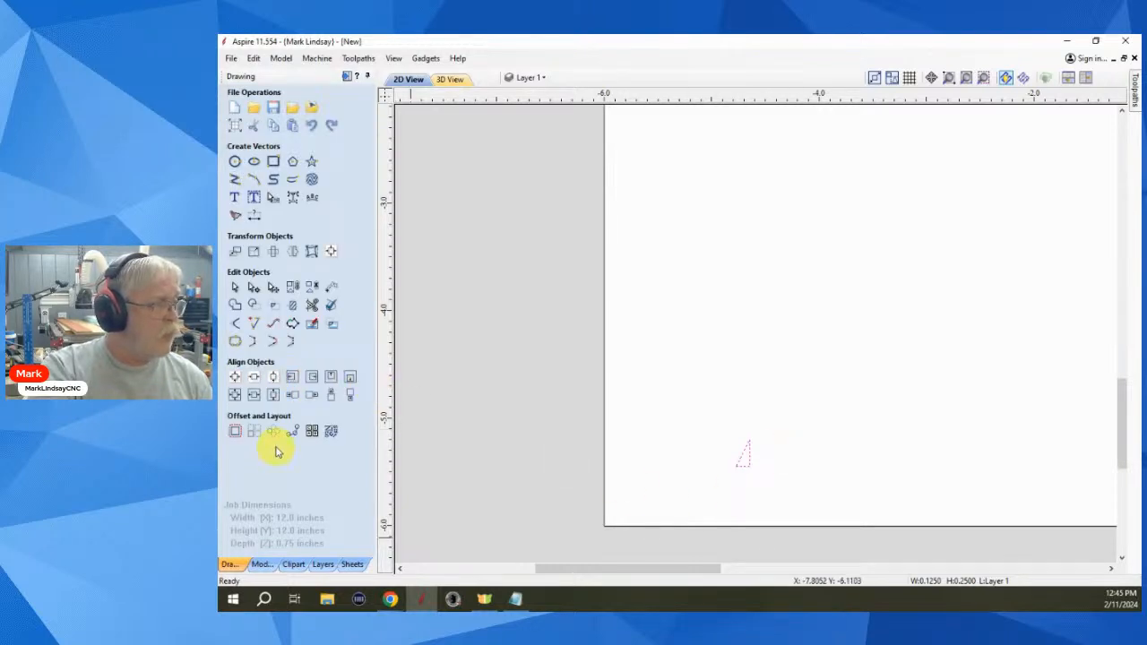
left_click(254, 431)
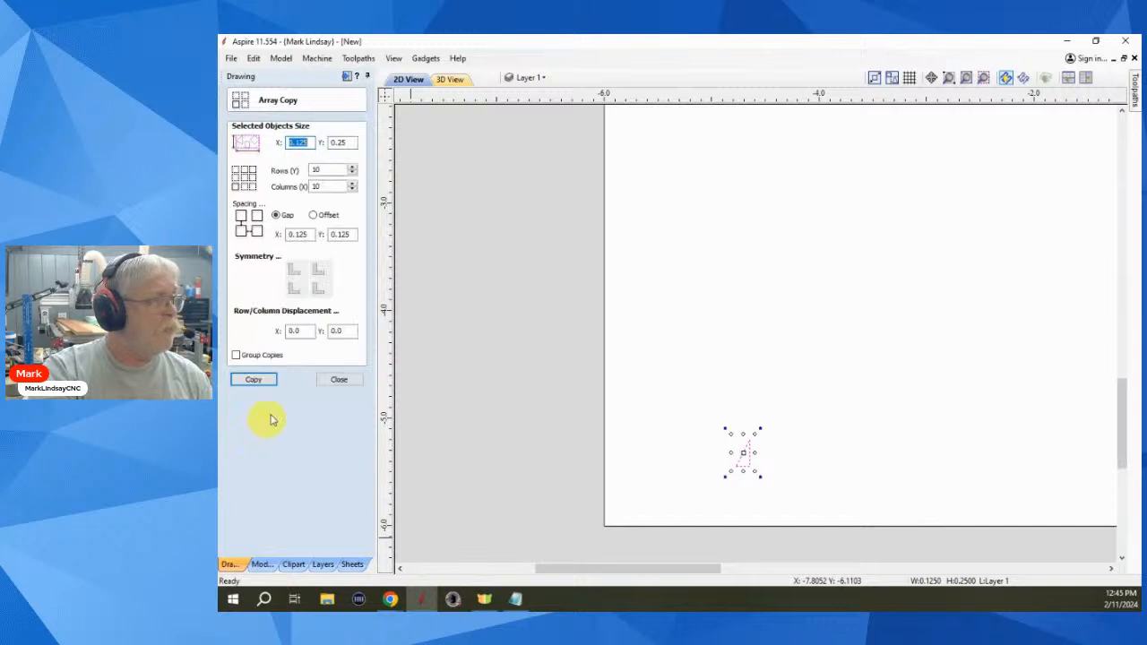
left_click(294, 271)
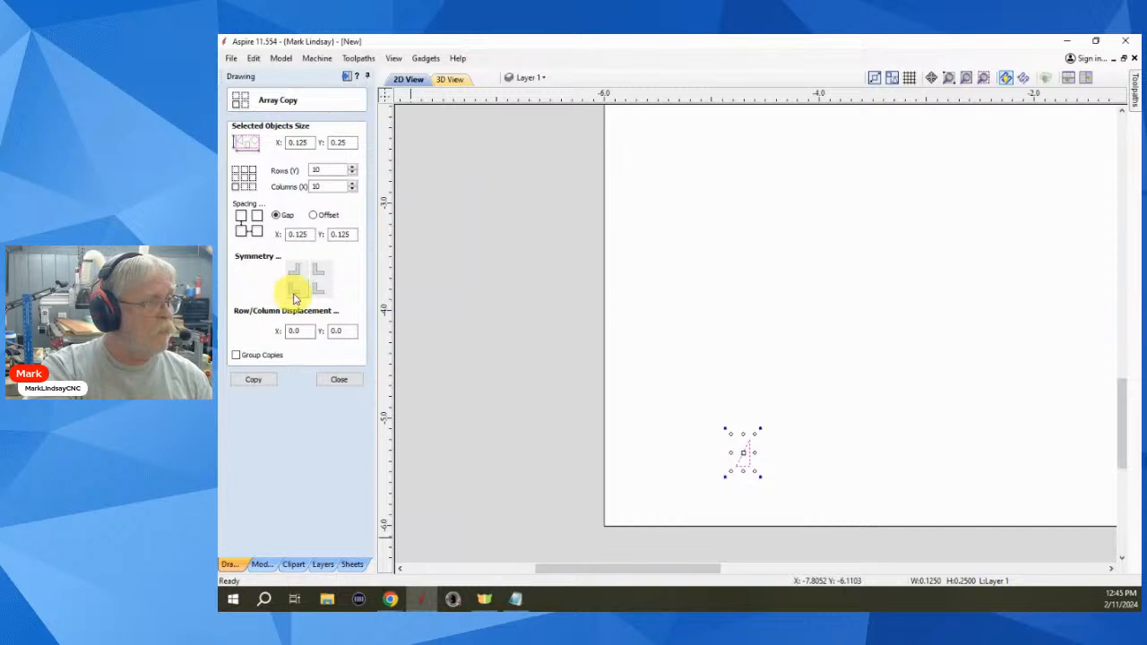
left_click(294, 288)
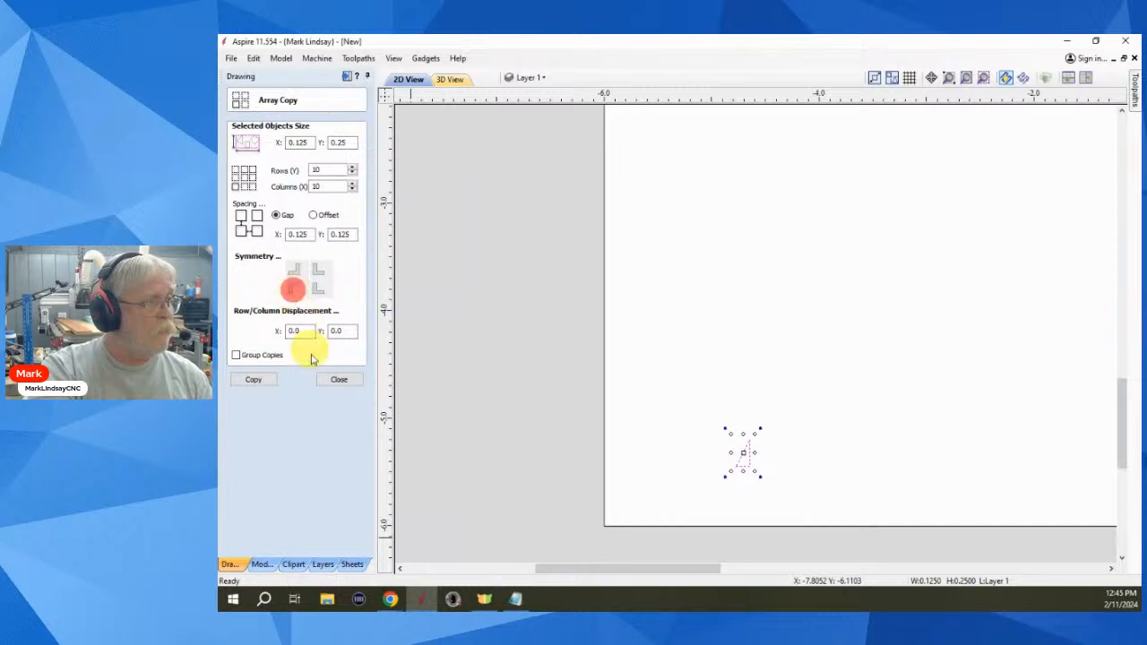
left_click(295, 292)
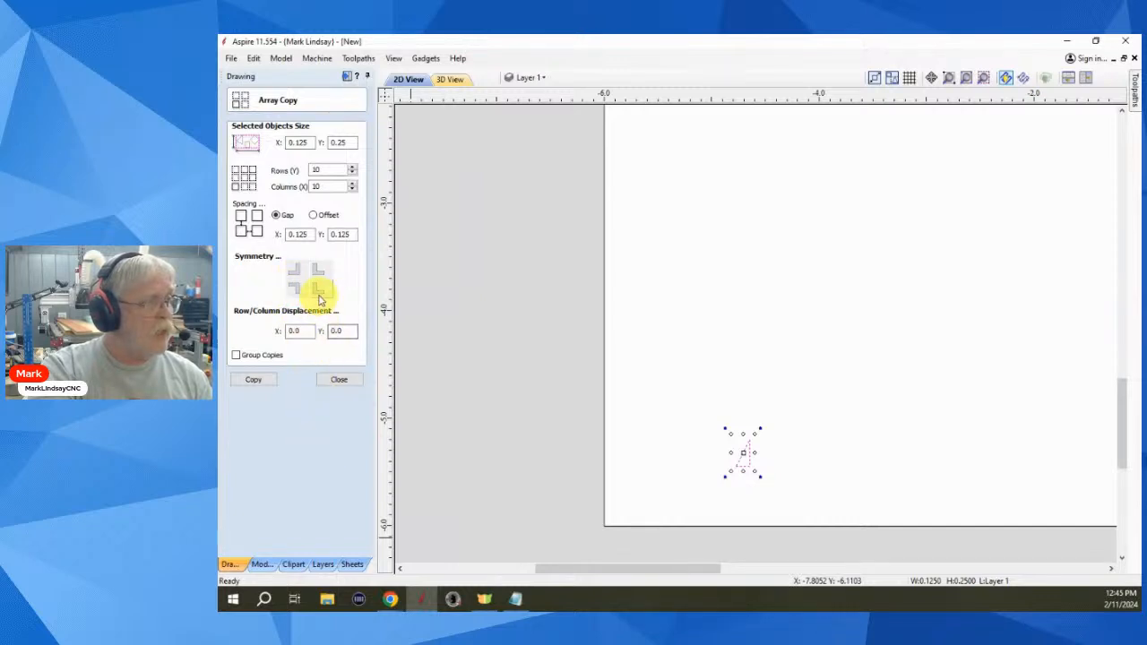
left_click(319, 291)
left_click(325, 291)
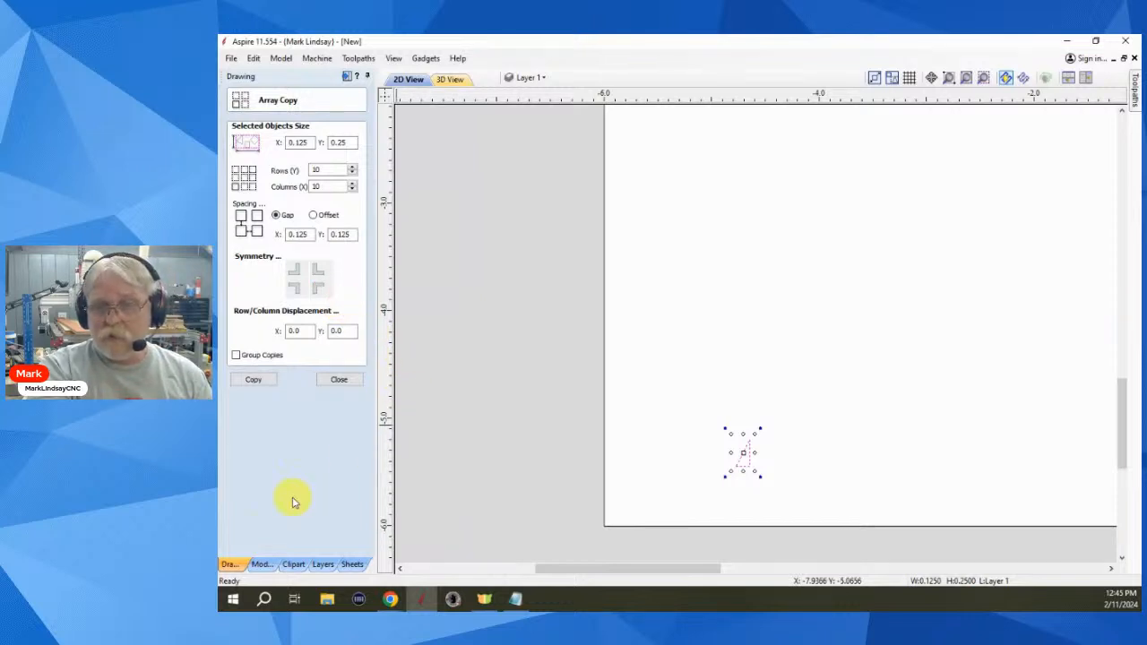
left_click(254, 382)
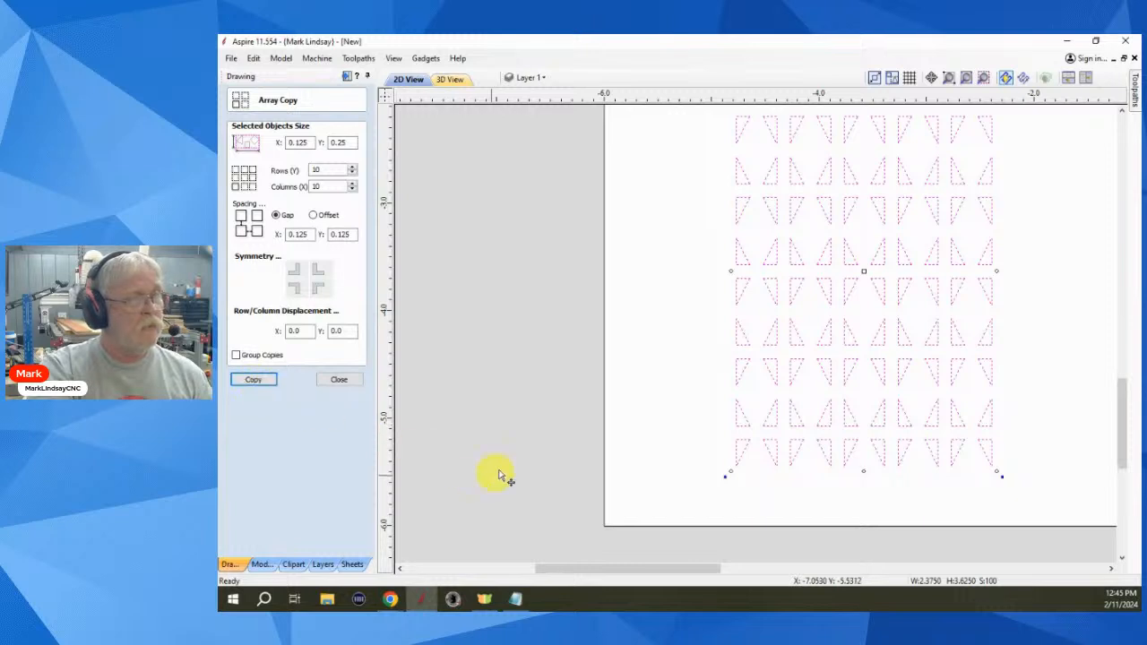
left_click(659, 411)
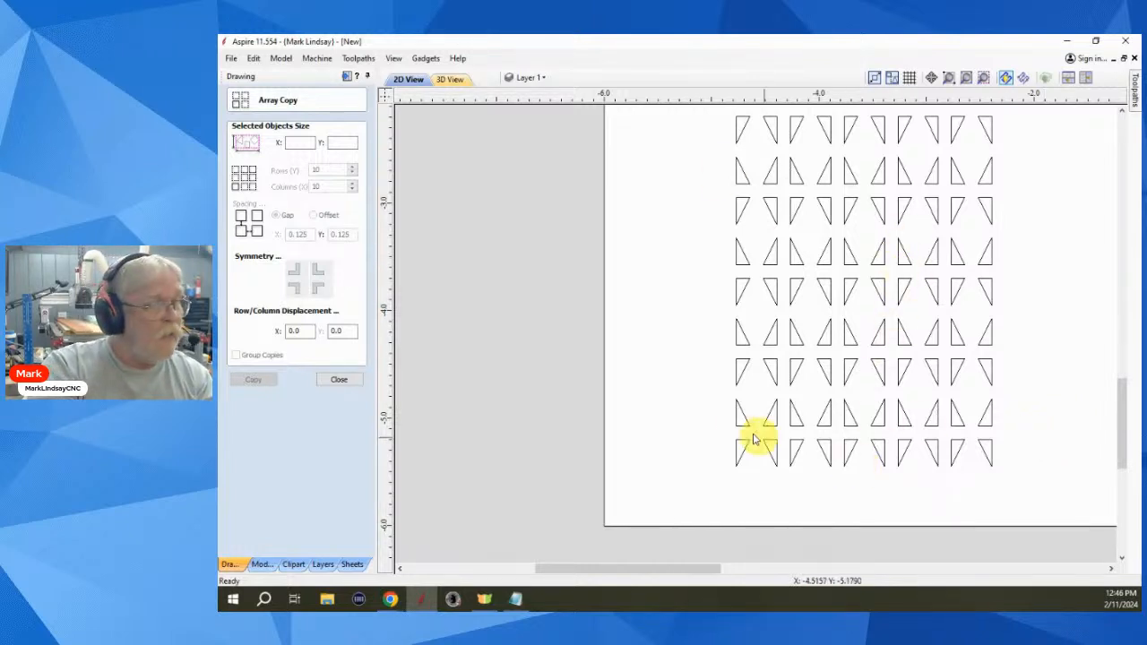
- Drag the House vector from Clipart > 2D Vectors onto the 12 × 12 job
scroll(646, 417, "down", 2)
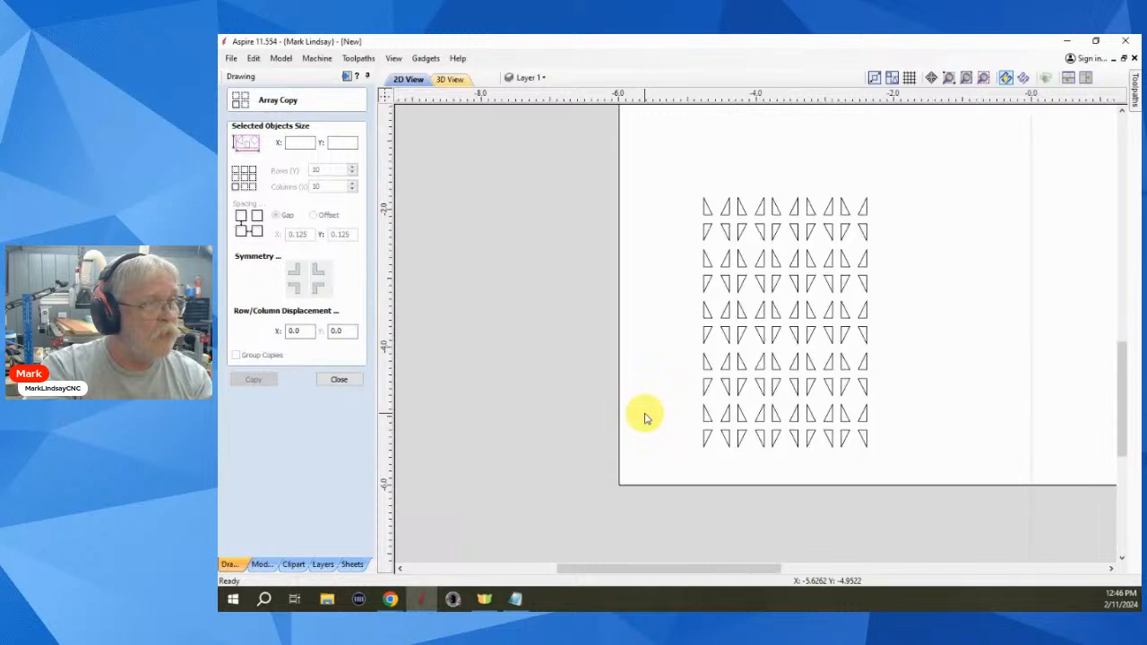
left_click(296, 563)
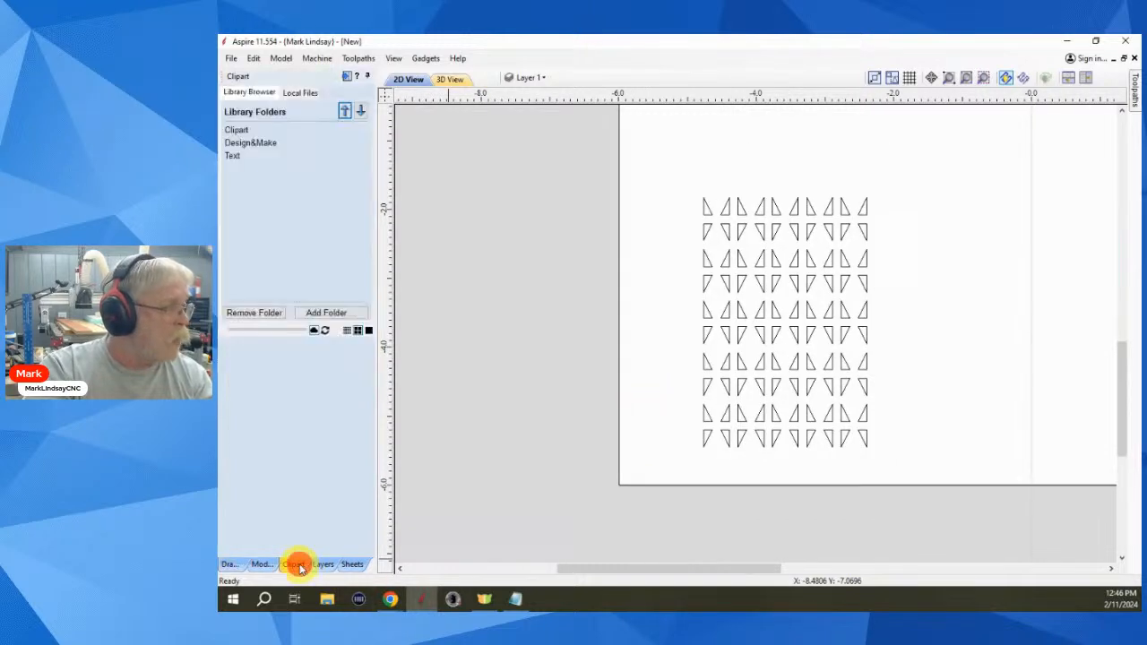
left_click(234, 130)
left_click(258, 156)
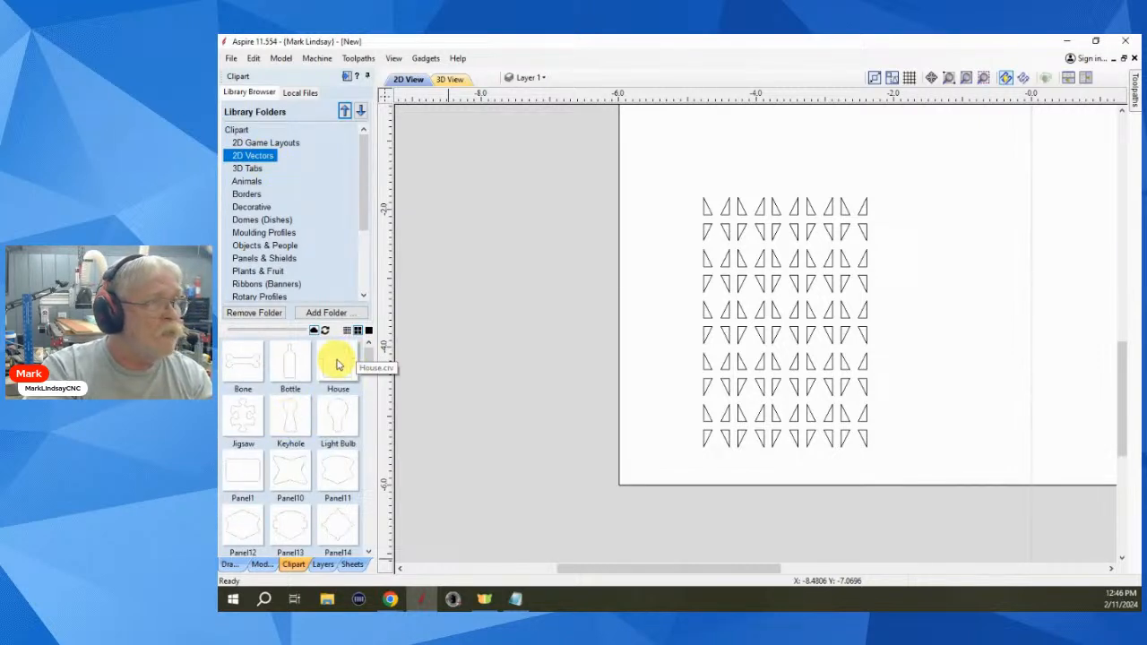
left_click_drag(338, 363, 545, 445)
scroll(619, 428, "down", 1)
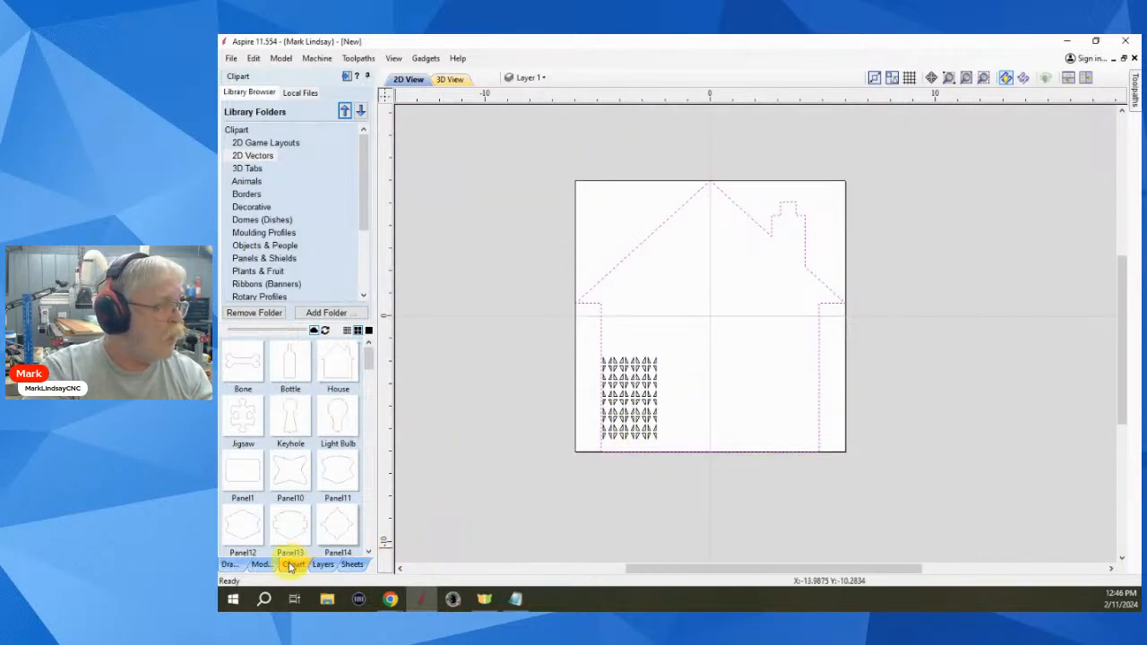
left_click(236, 566)
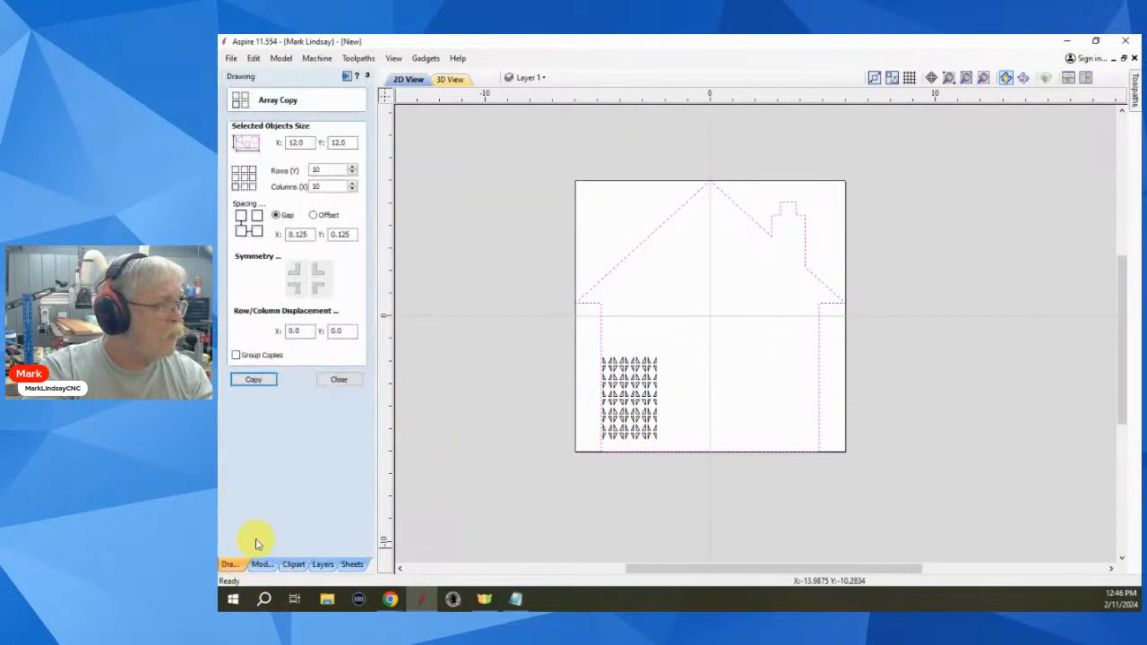
left_click(341, 380)
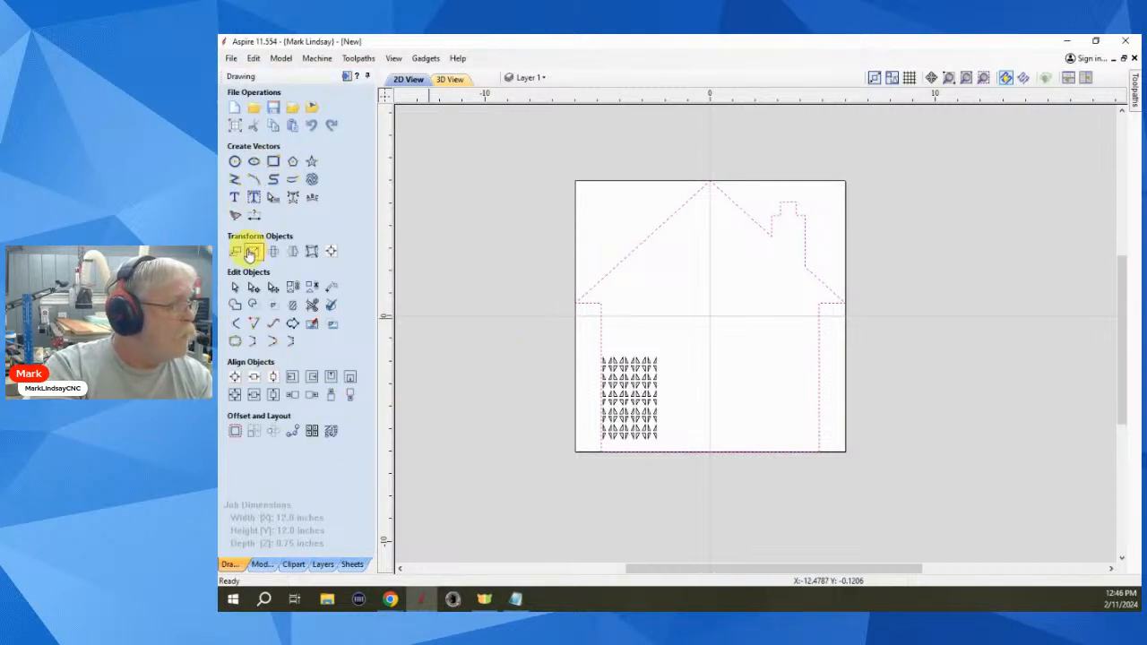
- Resize the house outline to 0.25 × 0.25 inches
left_click(252, 252)
double_click(292, 337)
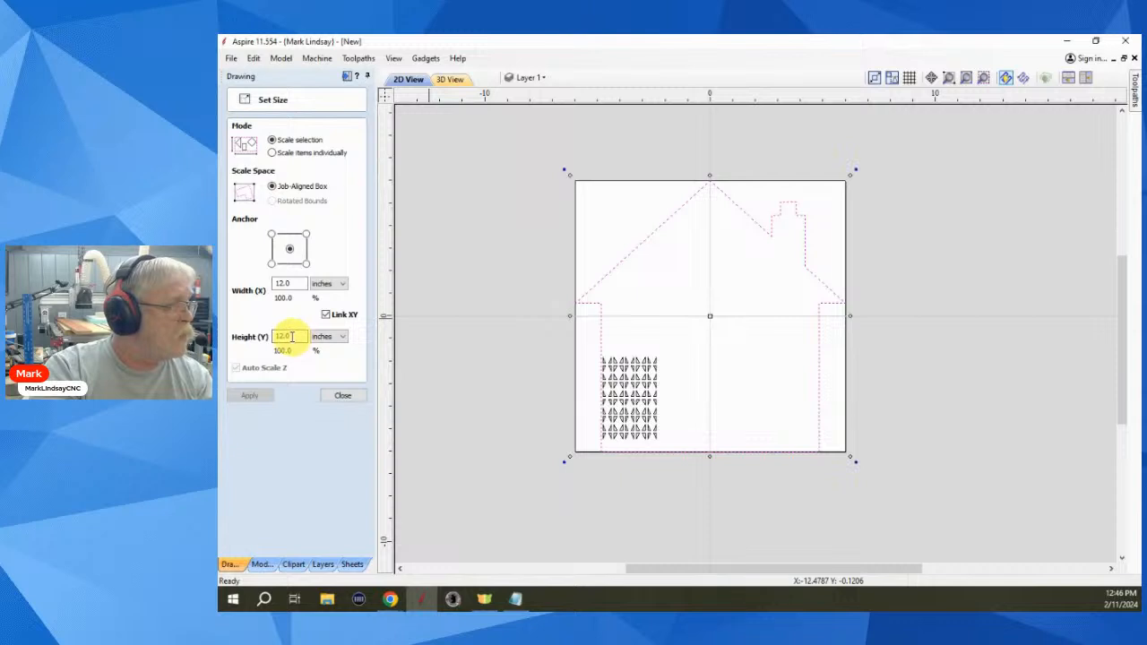
left_click_drag(292, 337, 274, 337)
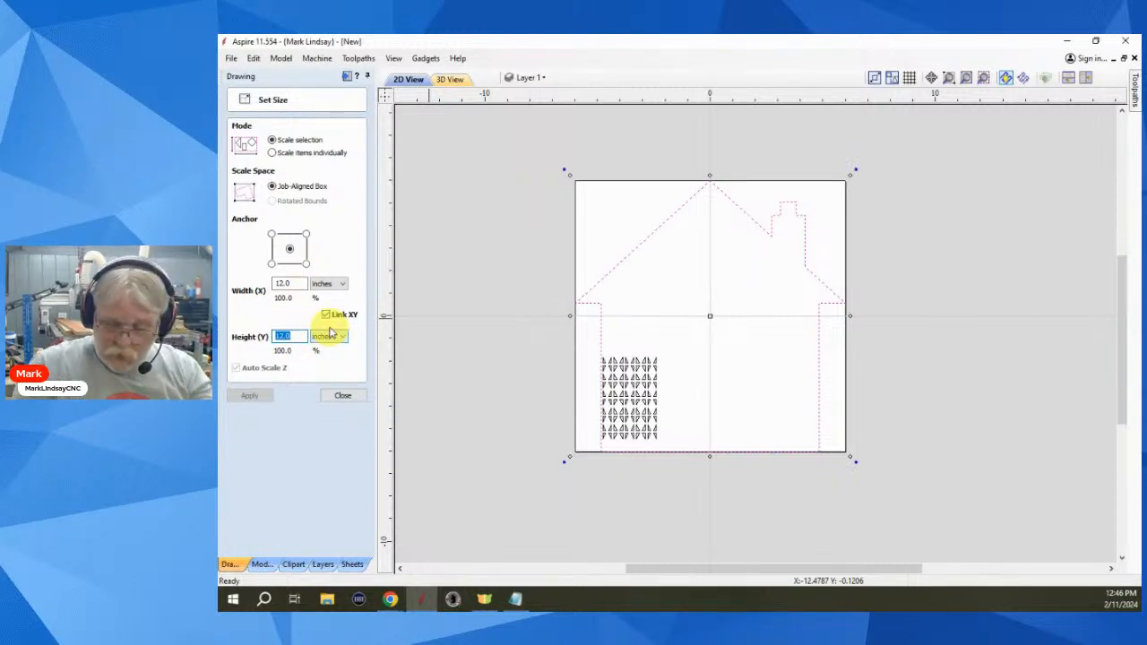
type(".25")
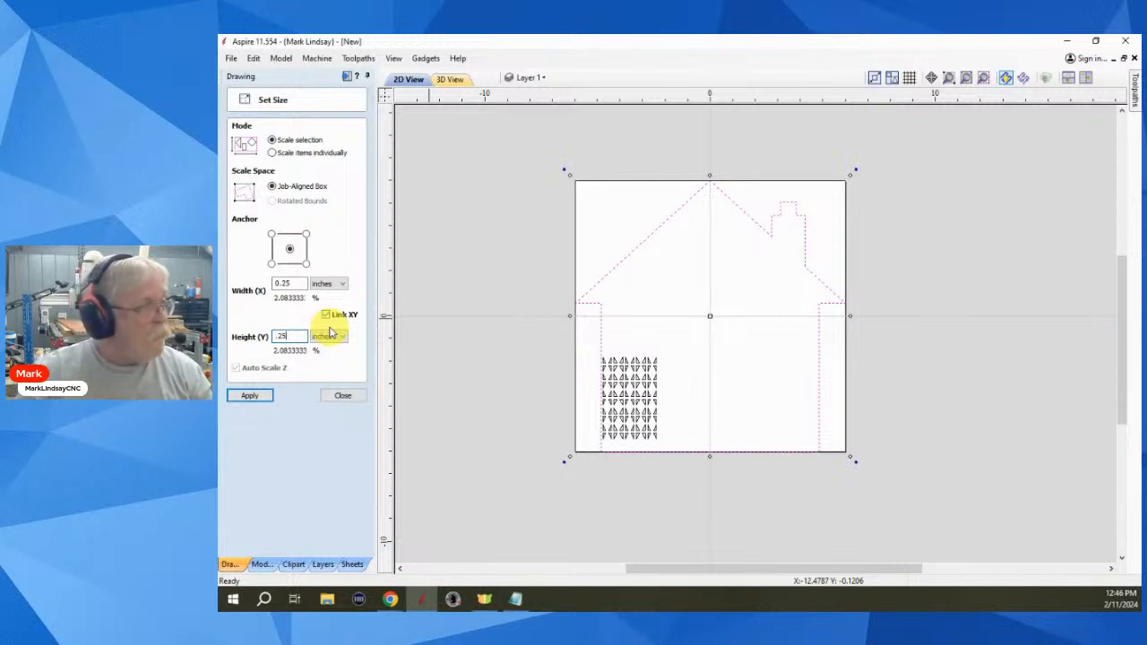
left_click(250, 398)
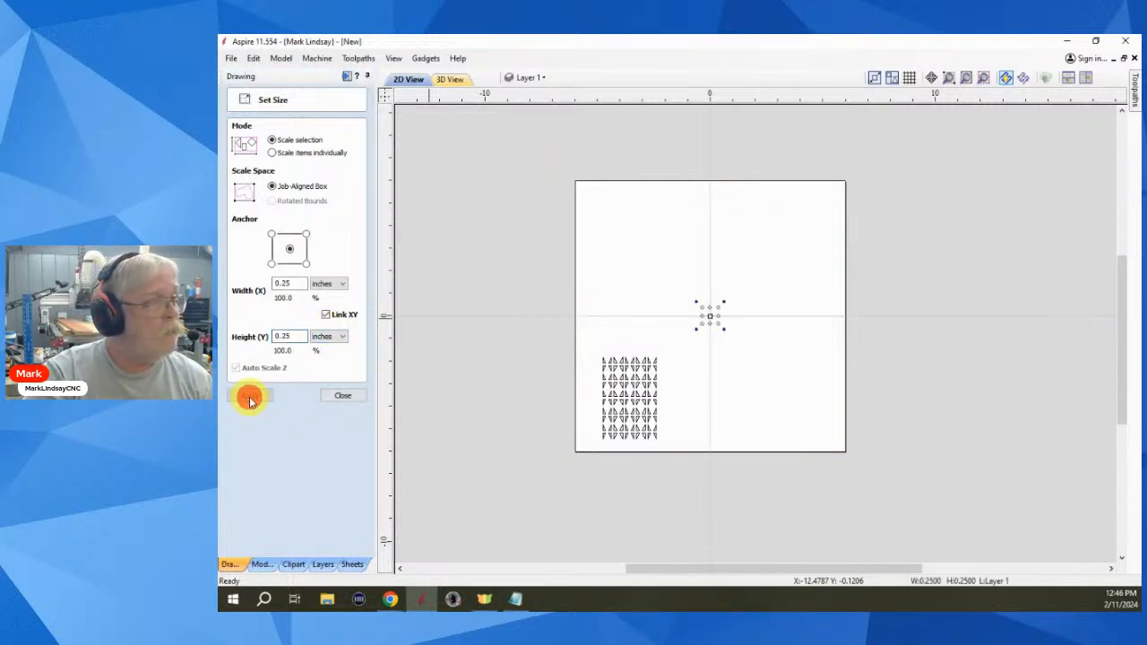
left_click(343, 397)
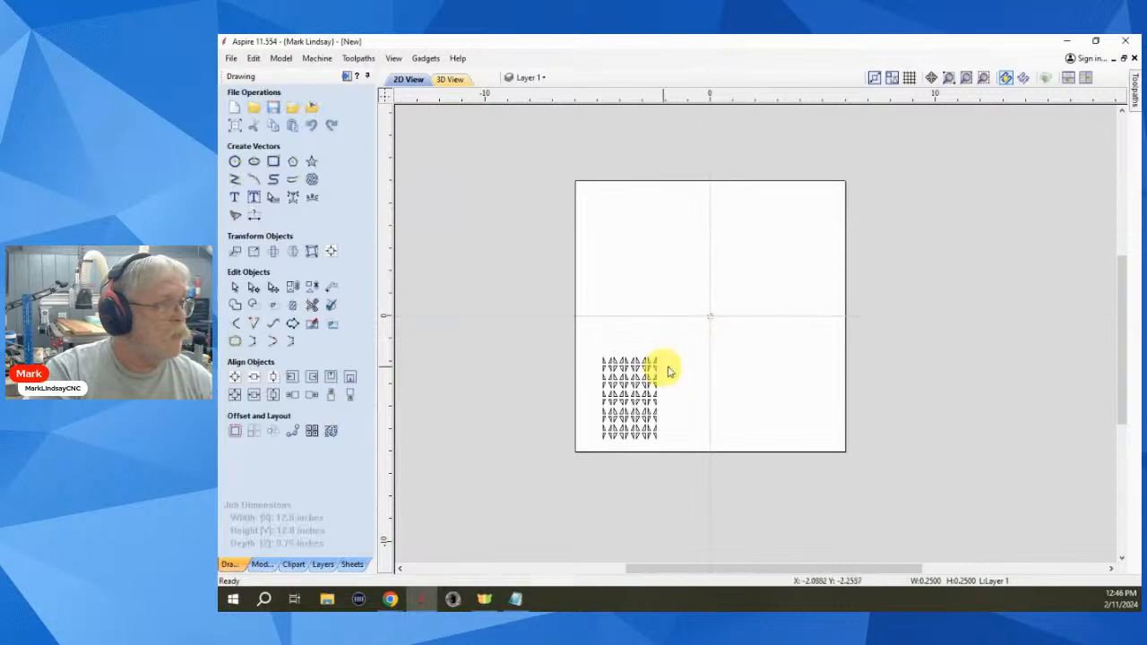
- Move the small house from the sheet centre to the sheet's left edge
scroll(697, 340, "up", 5)
left_click(703, 300)
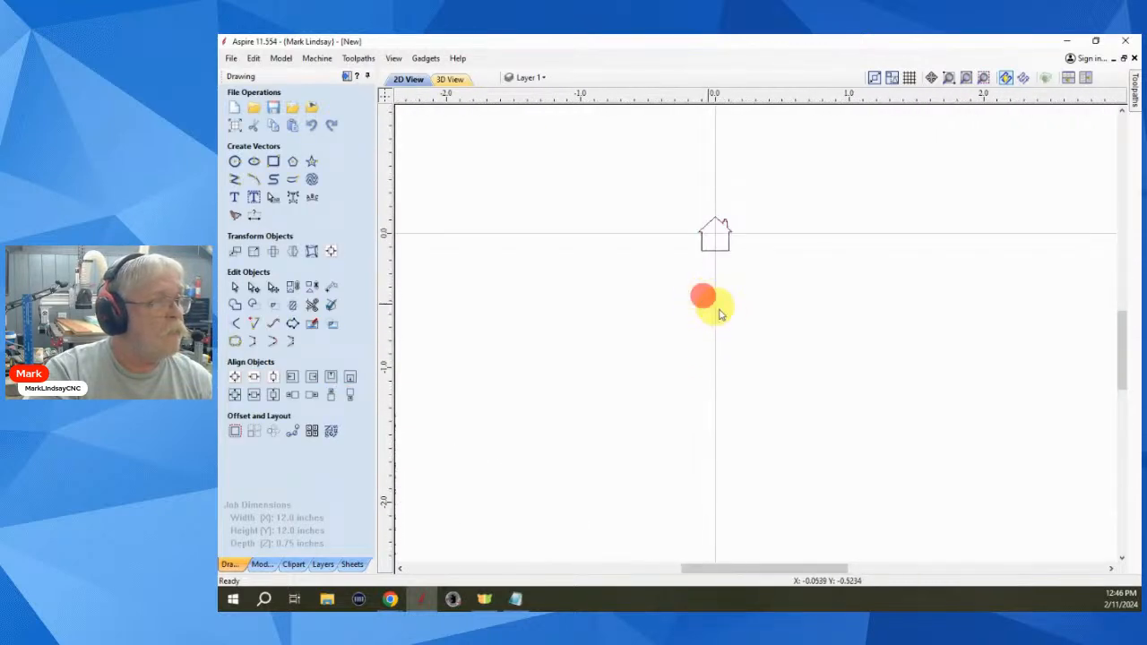
scroll(727, 278, "down", 3)
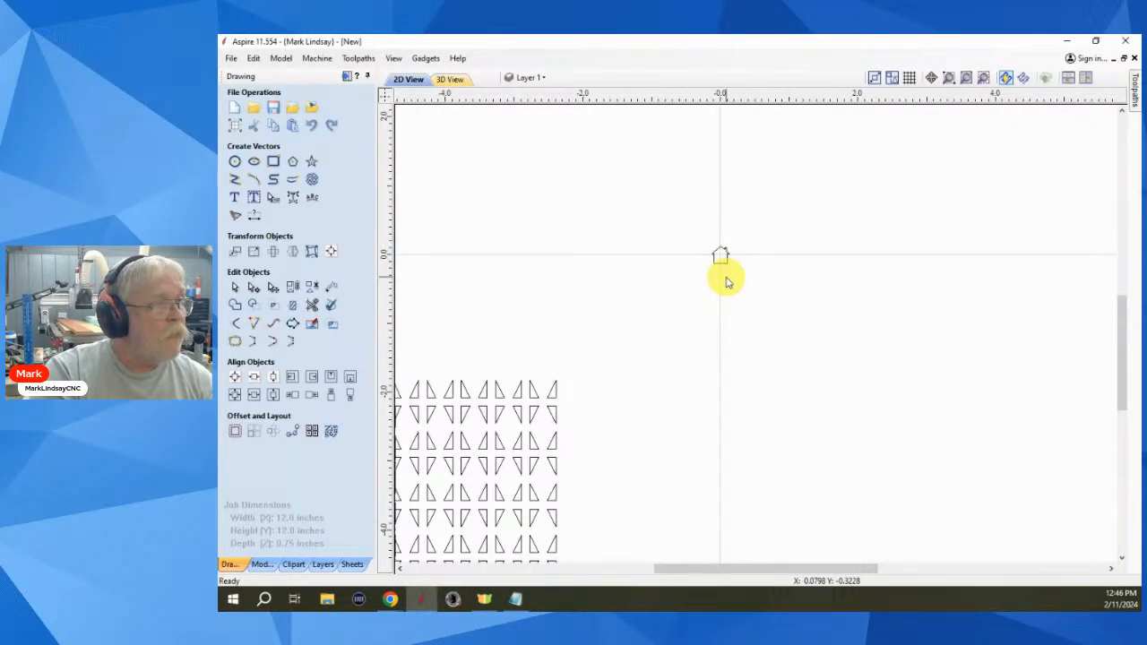
scroll(727, 281, "down", 2)
left_click(723, 264)
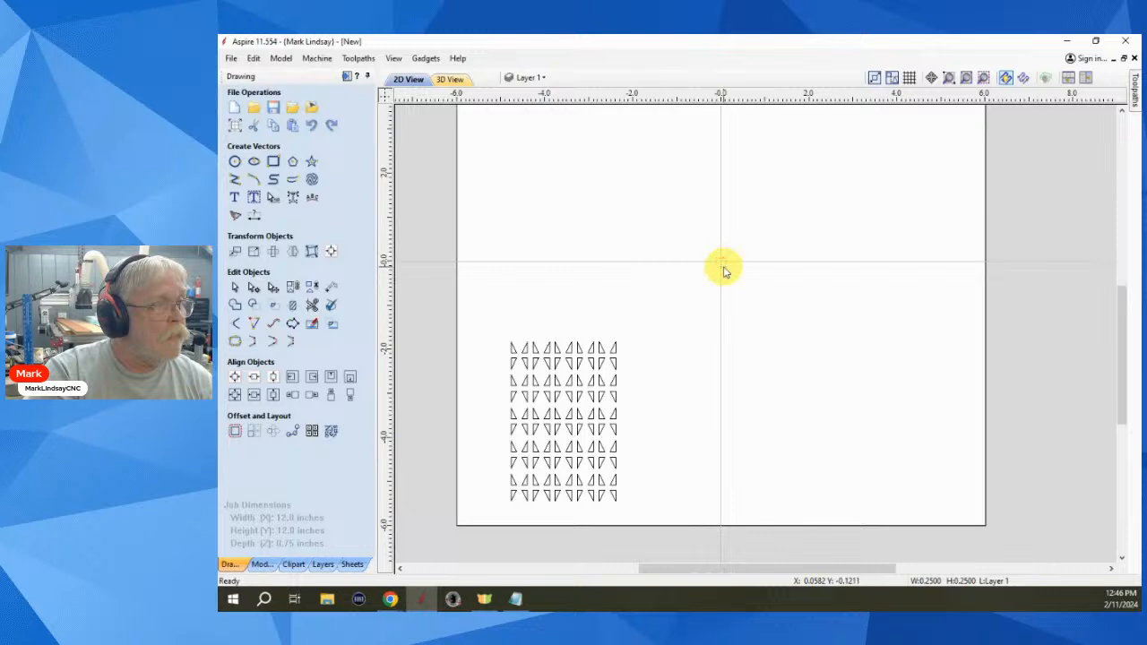
left_click(723, 264)
left_click_drag(721, 260, 494, 241)
scroll(824, 386, "down", 2)
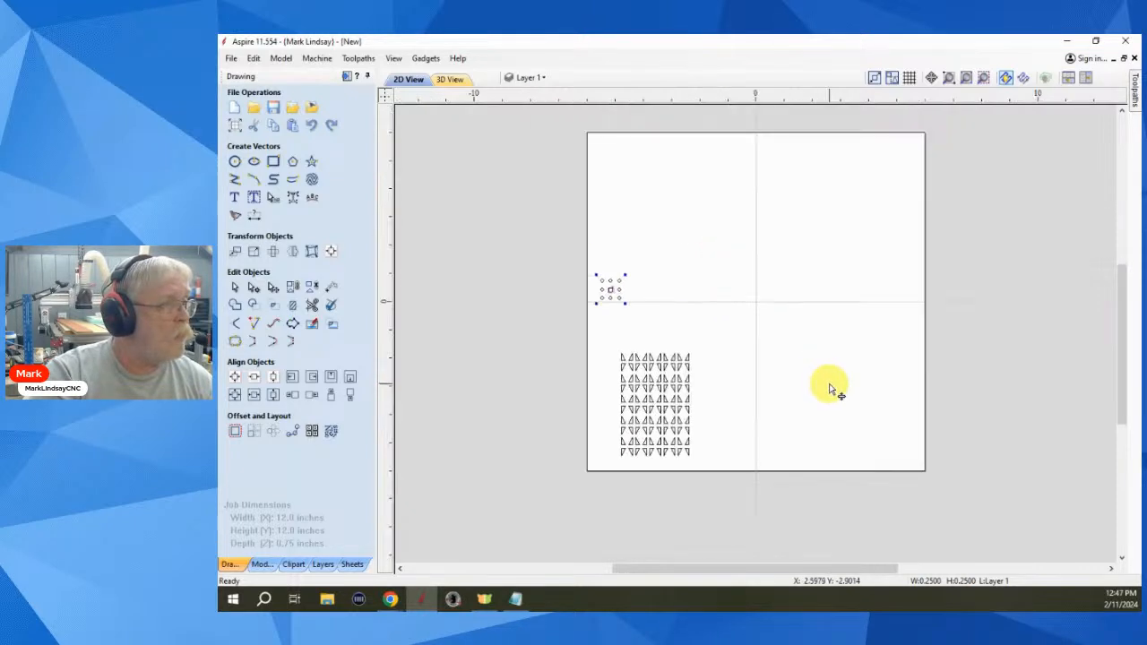
scroll(607, 325, "up", 5)
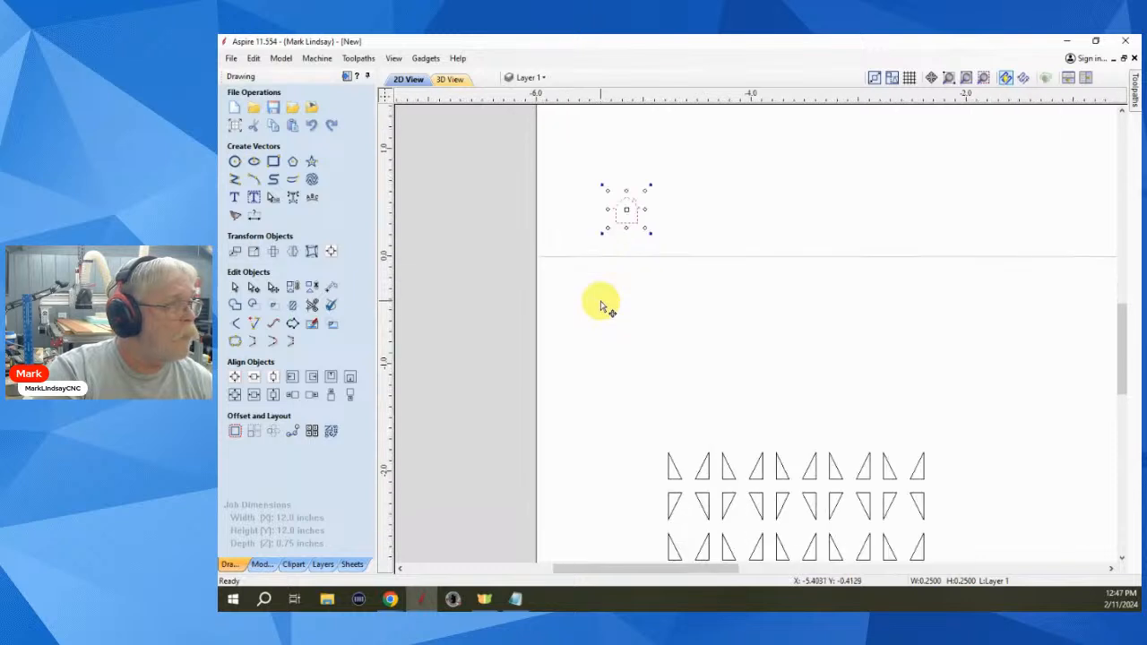
left_click(636, 267)
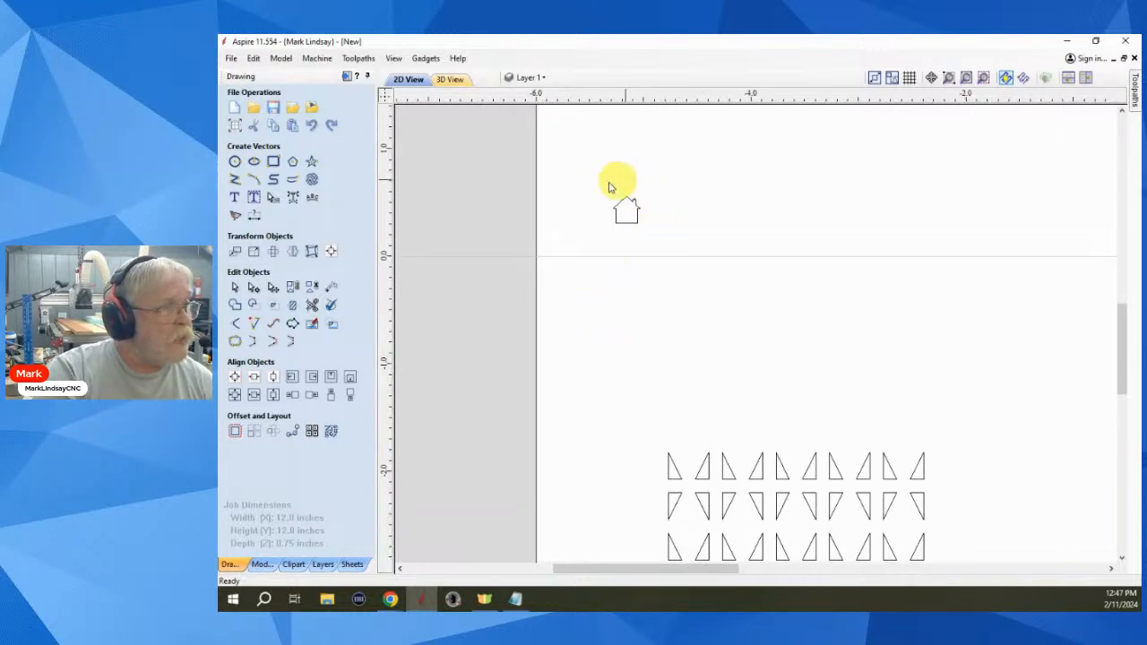
- Drag a selection box around the small house outline
scroll(602, 212, "up", 4)
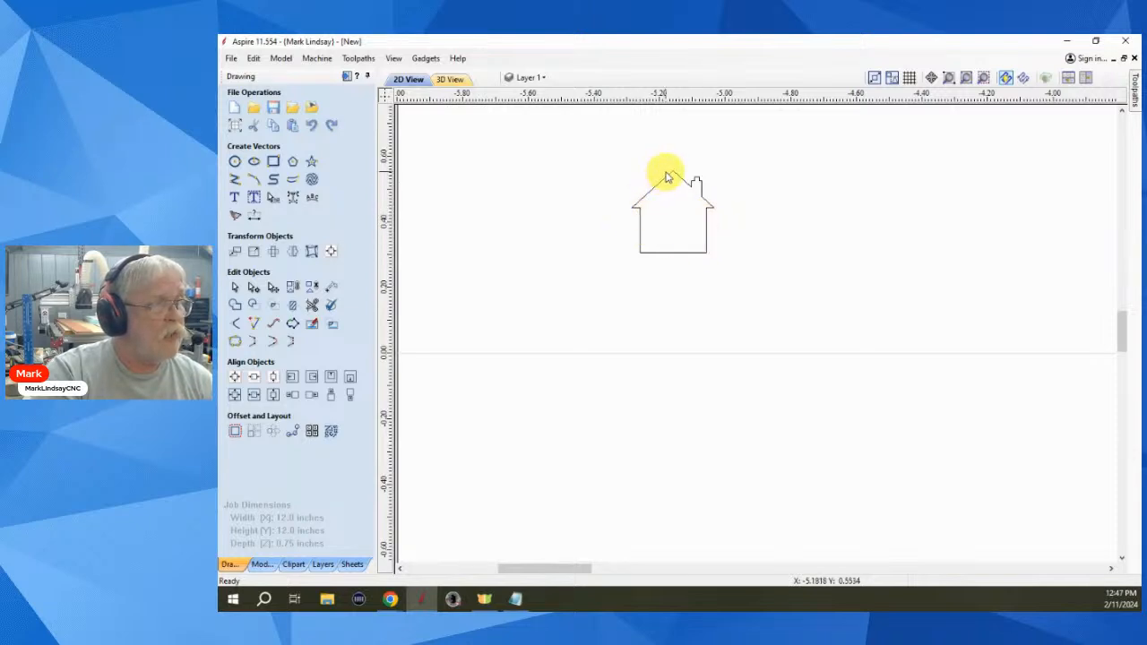
scroll(764, 267, "down", 2)
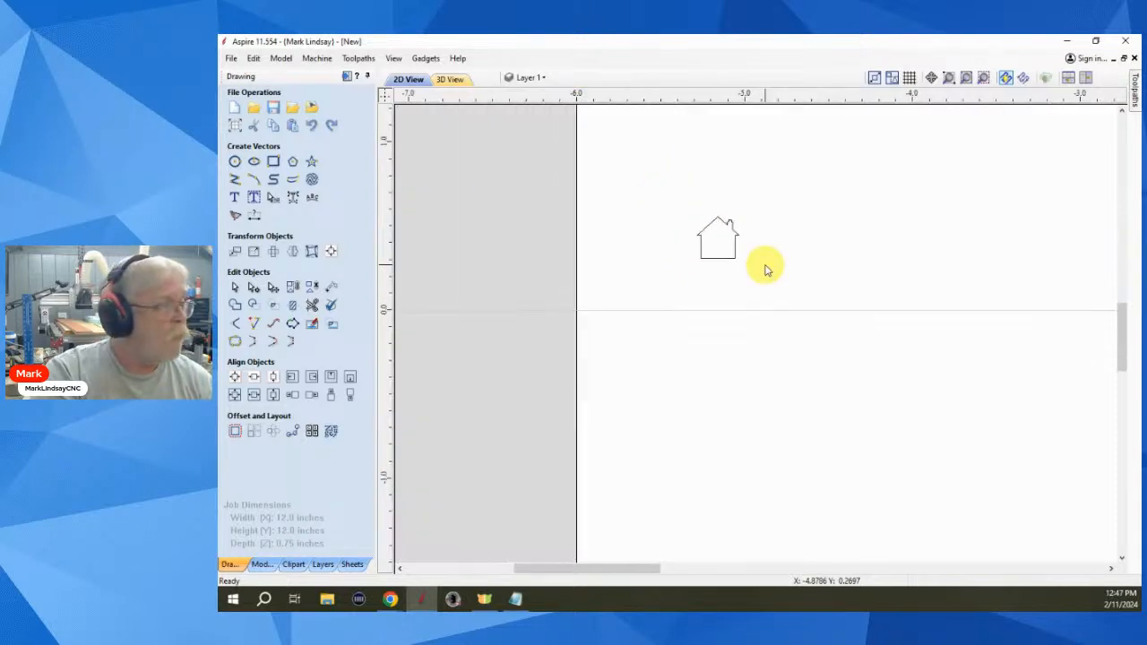
scroll(764, 267, "down", 2)
left_click_drag(774, 223, 687, 295)
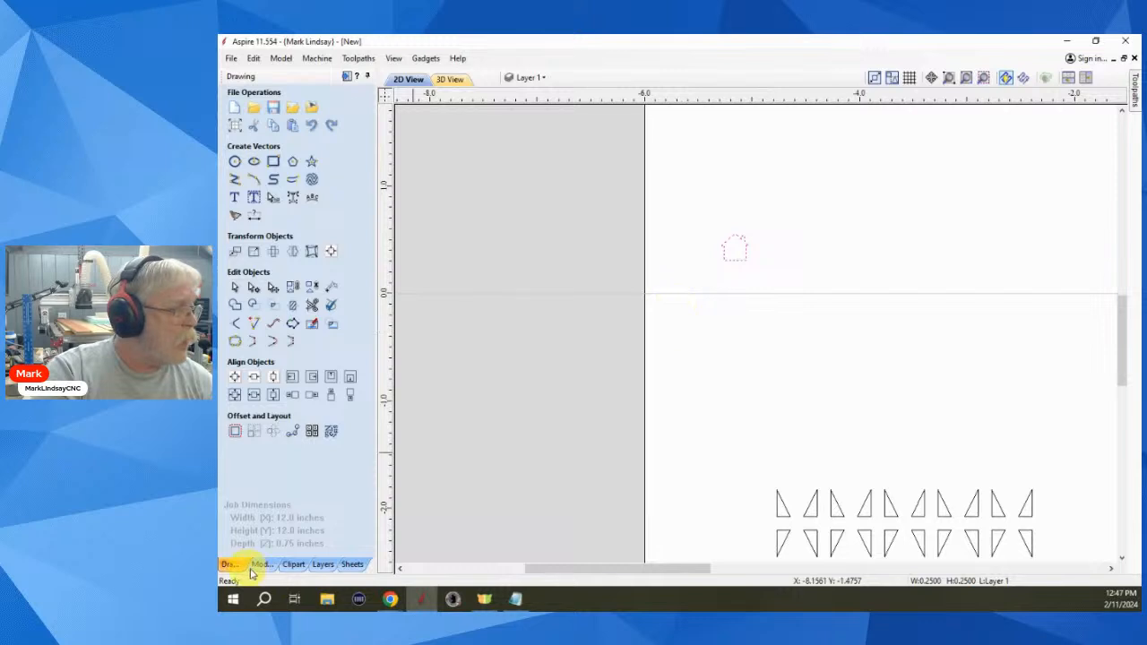
- Array-copy the house into 10 rows by 10 columns with 0.125 gaps, then close Array Copy
left_click(254, 431)
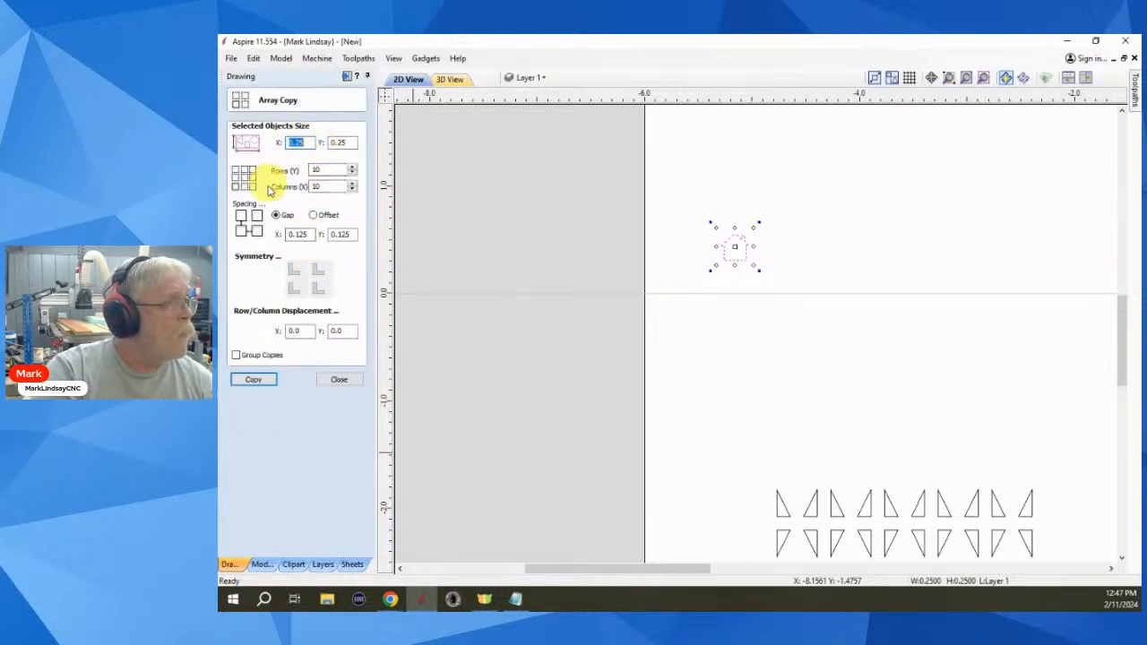
double_click(337, 171)
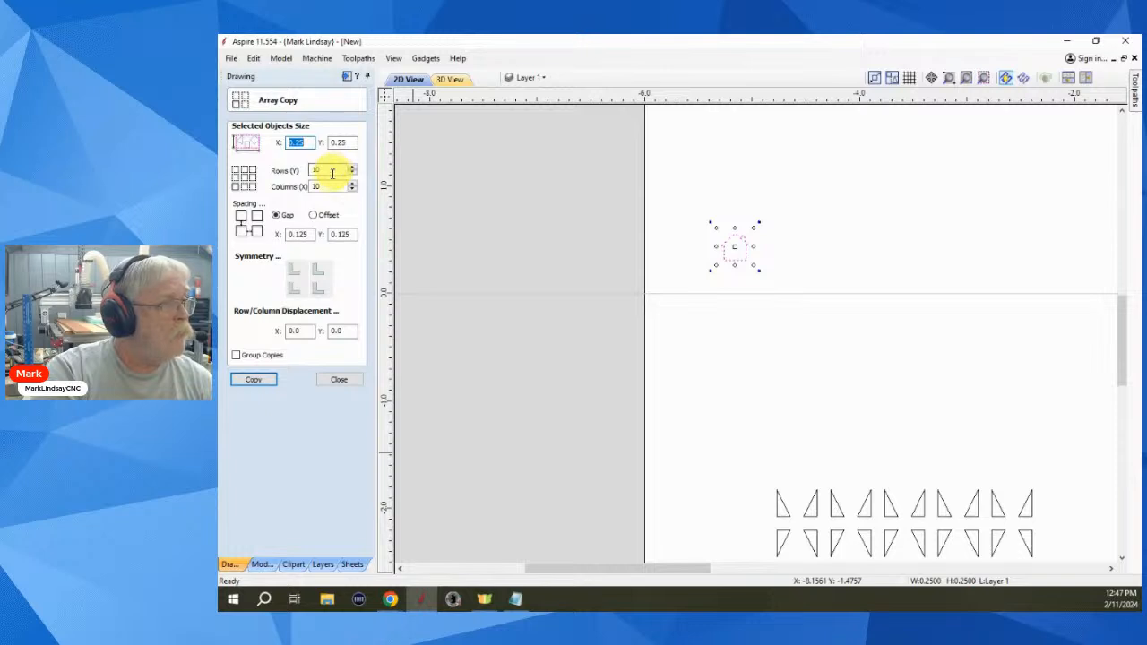
left_click(318, 270)
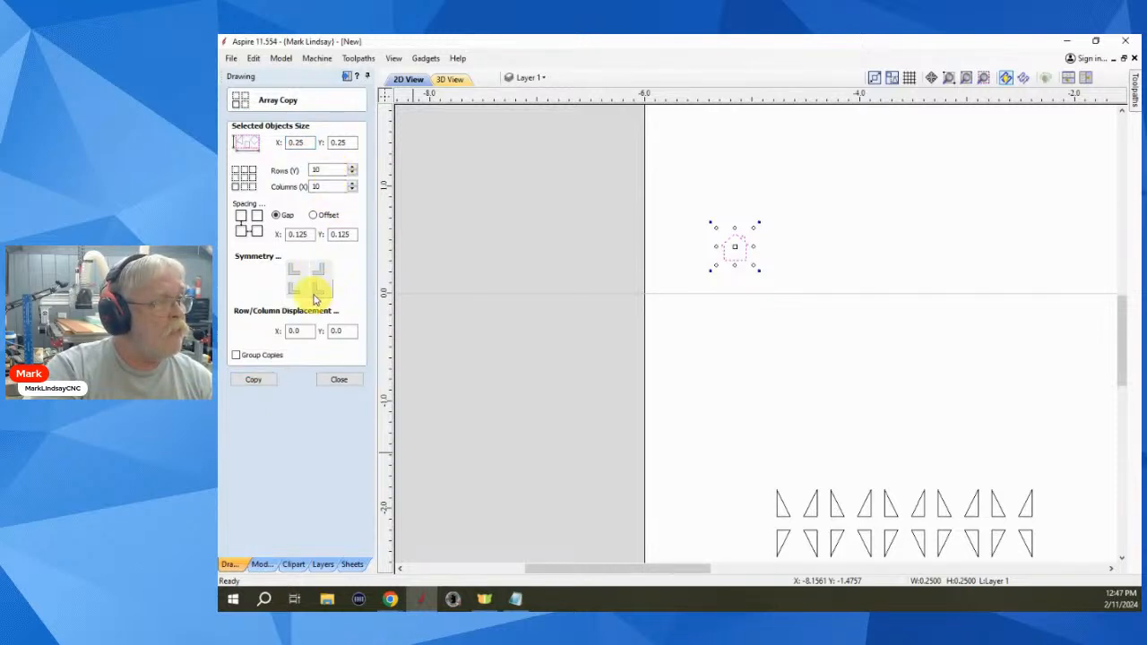
left_click(317, 292)
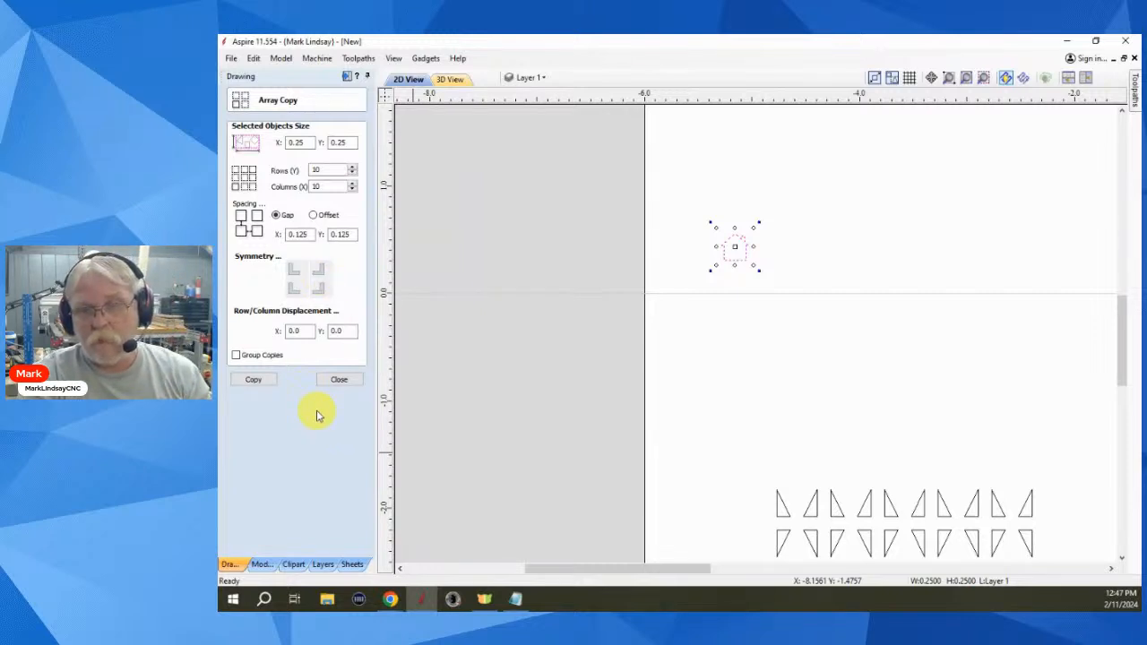
left_click(253, 381)
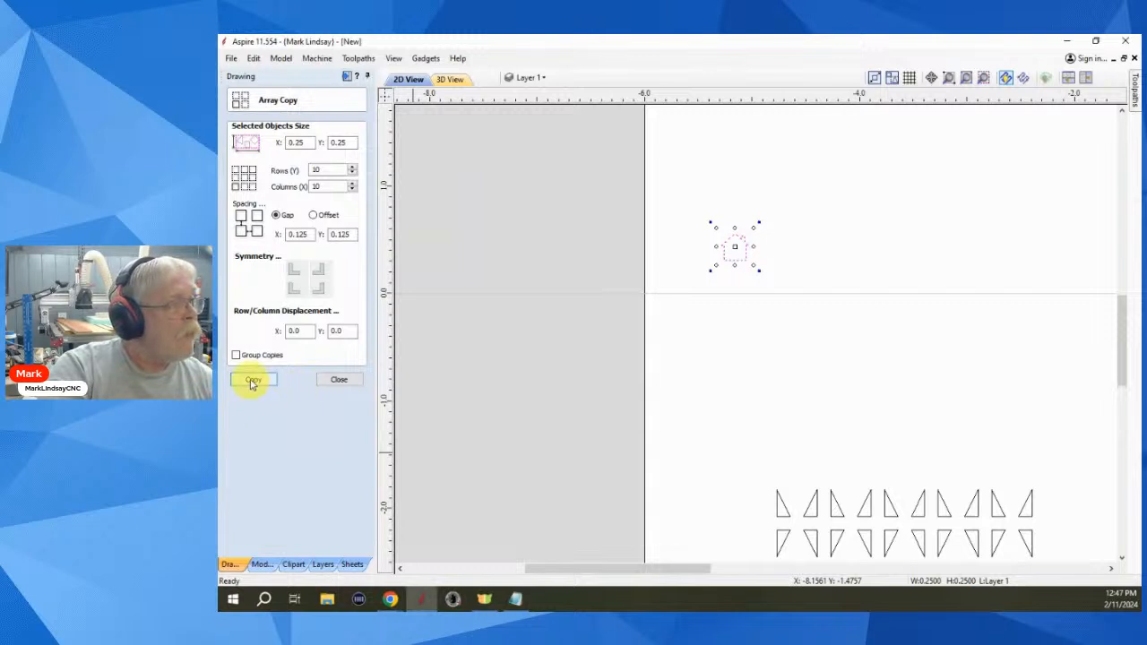
left_click(255, 381)
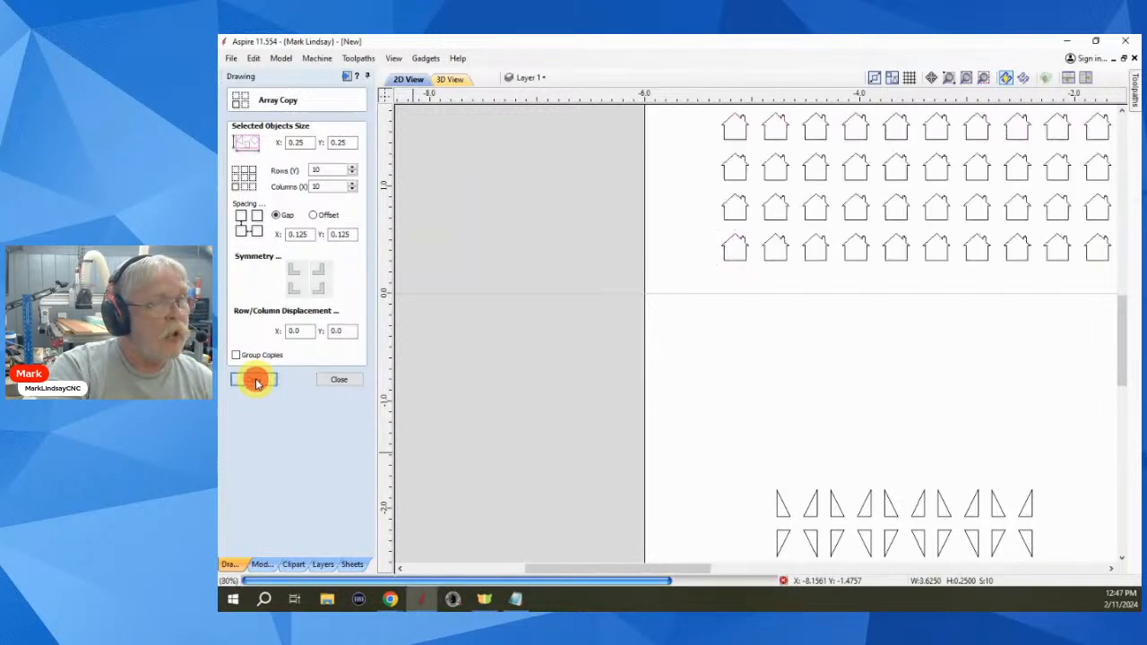
left_click(780, 320)
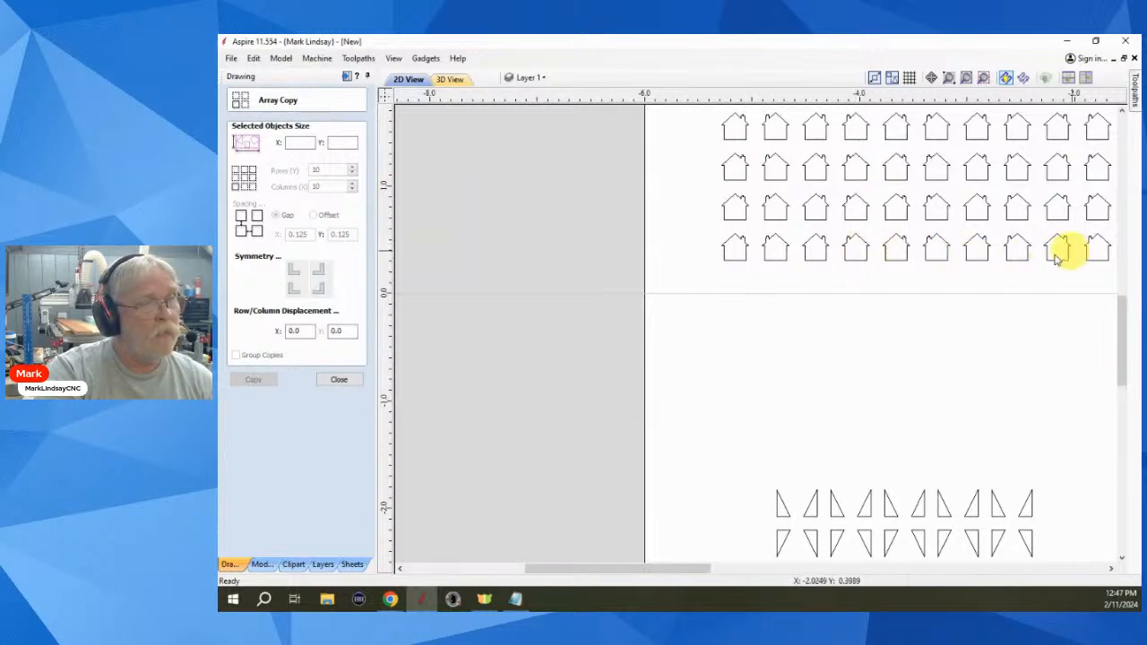
scroll(853, 371, "down", 3)
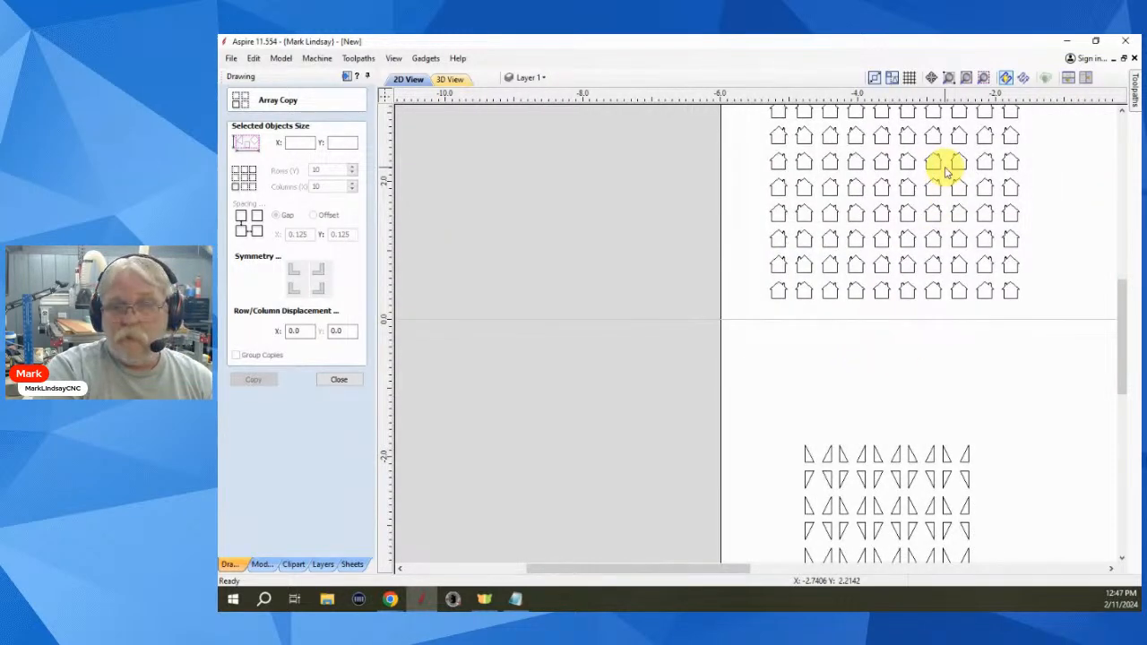
scroll(947, 171, "down", 1)
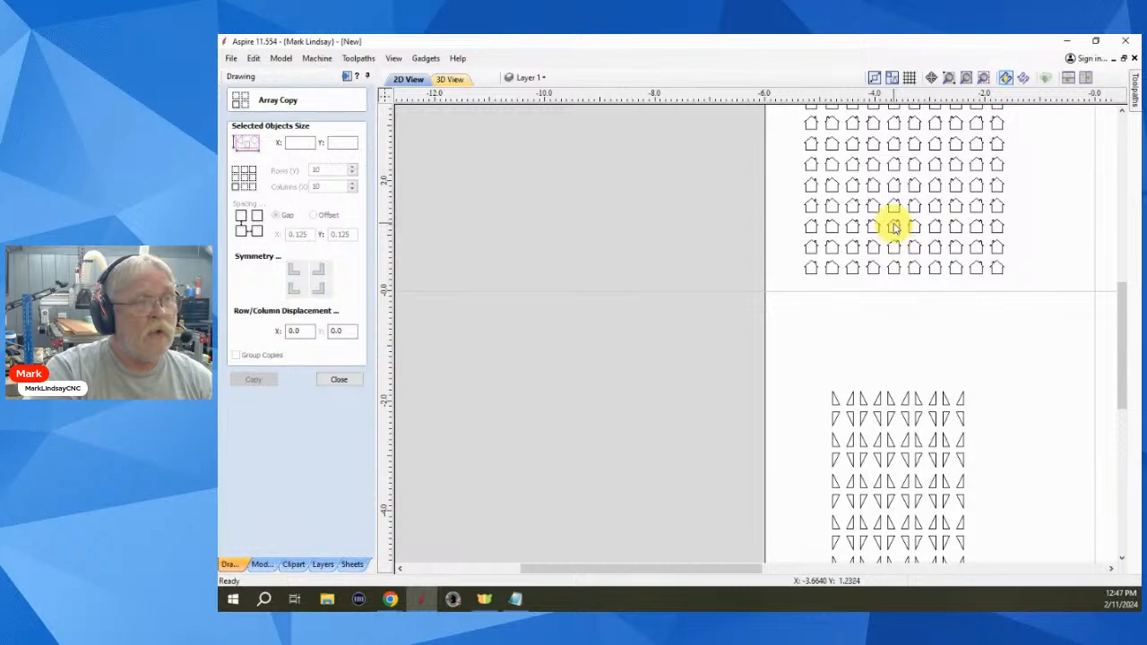
middle_click_drag(901, 308, 825, 397)
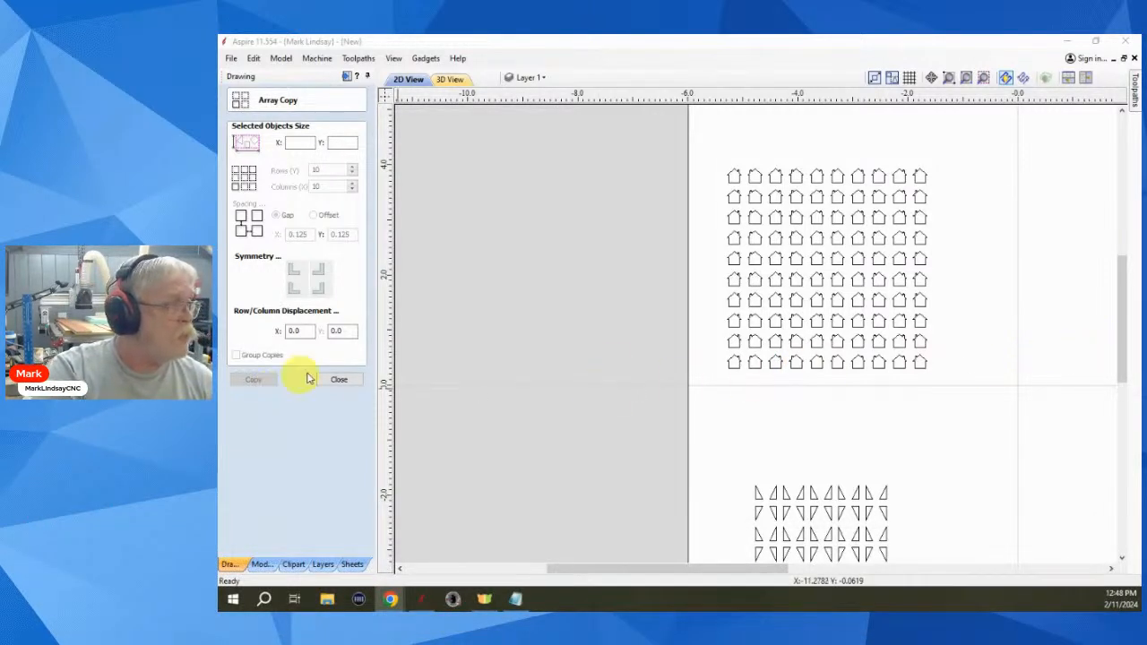
left_click(347, 380)
scroll(473, 440, "down", 4)
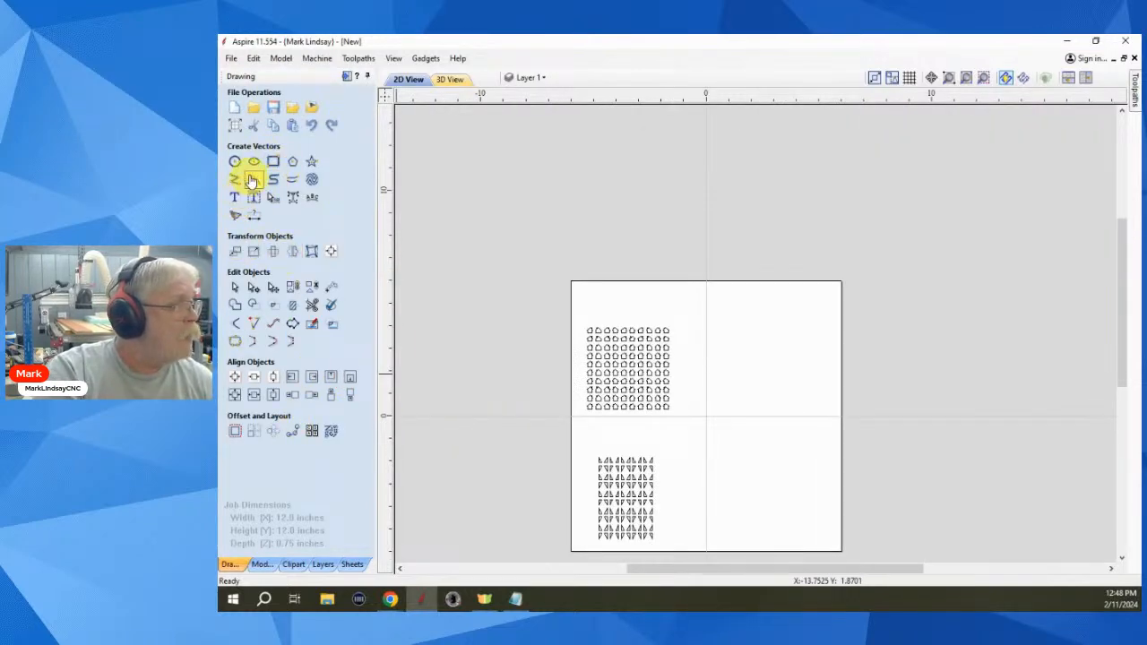
- Draw a 0.125 by 0.25 inch rectangle in the job's lower-right area
left_click(275, 162)
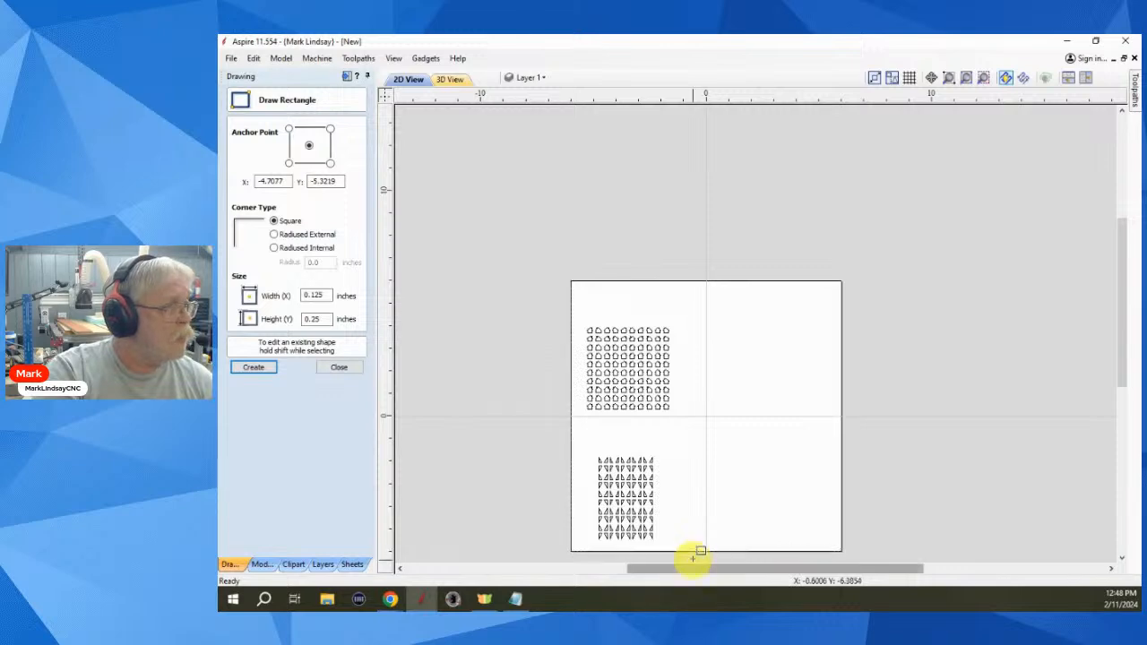
scroll(706, 532, "up", 1)
scroll(706, 531, "up", 1)
scroll(763, 474, "up", 1)
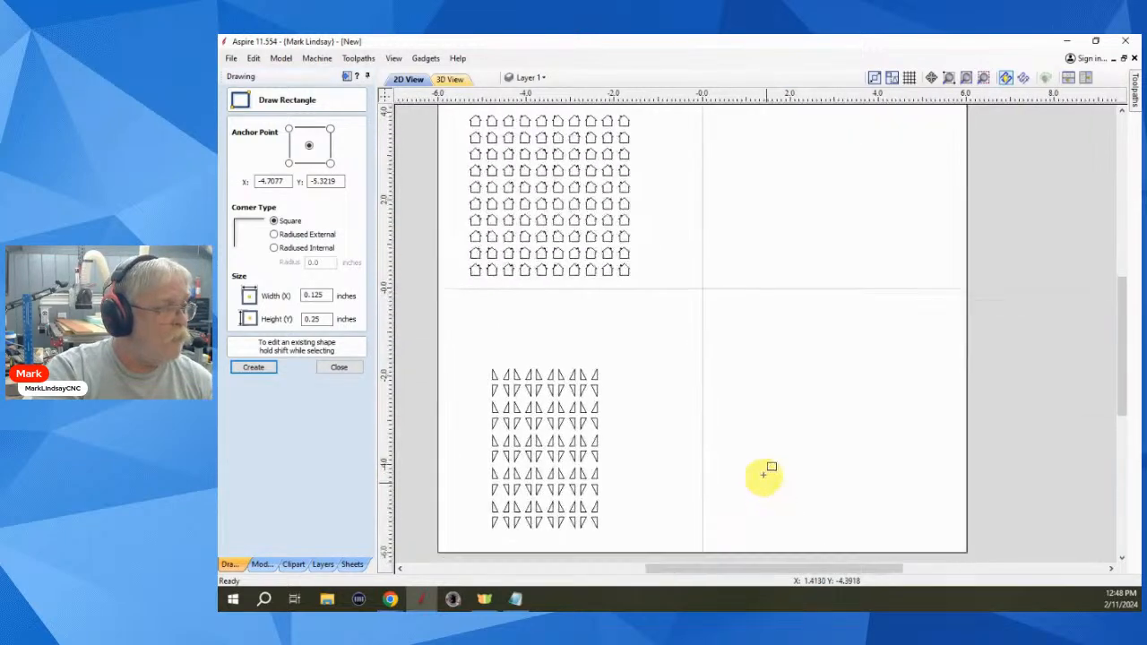
left_click(692, 462)
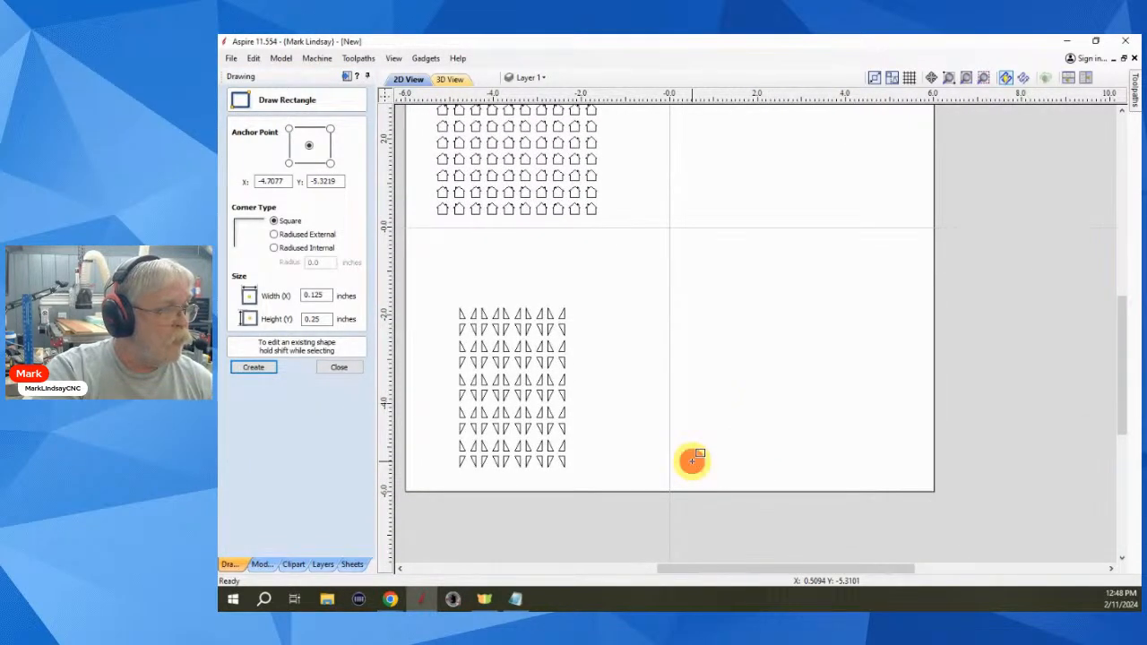
left_click(338, 368)
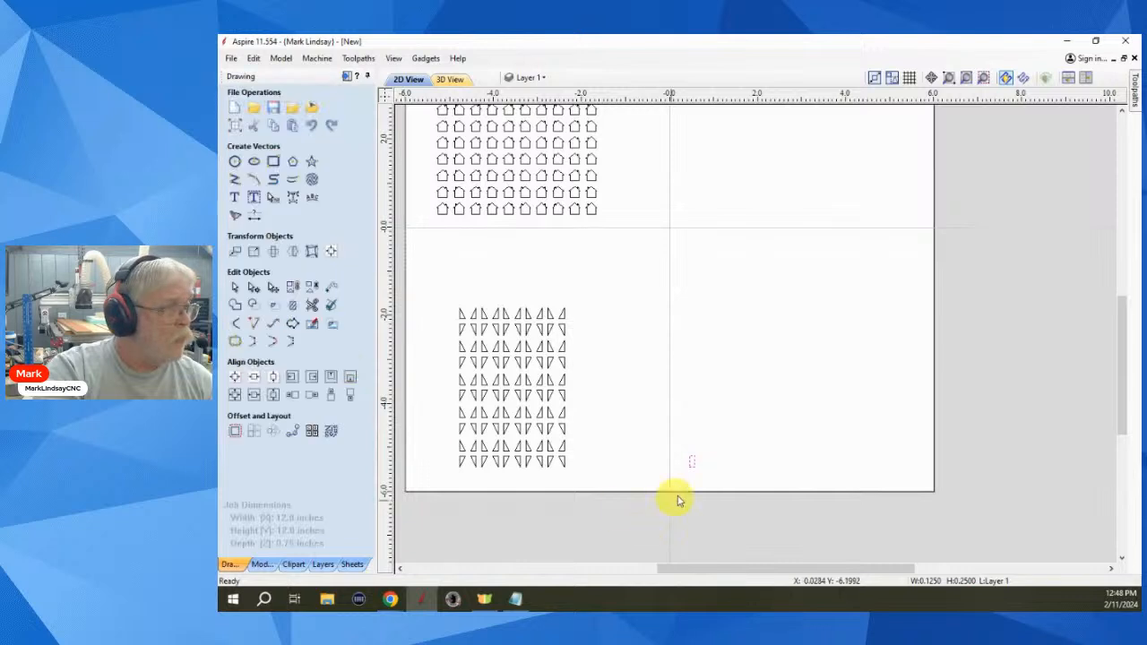
- Rotate the small rectangle 45 degrees and box-select it
scroll(699, 471, "up", 1)
scroll(686, 475, "up", 1)
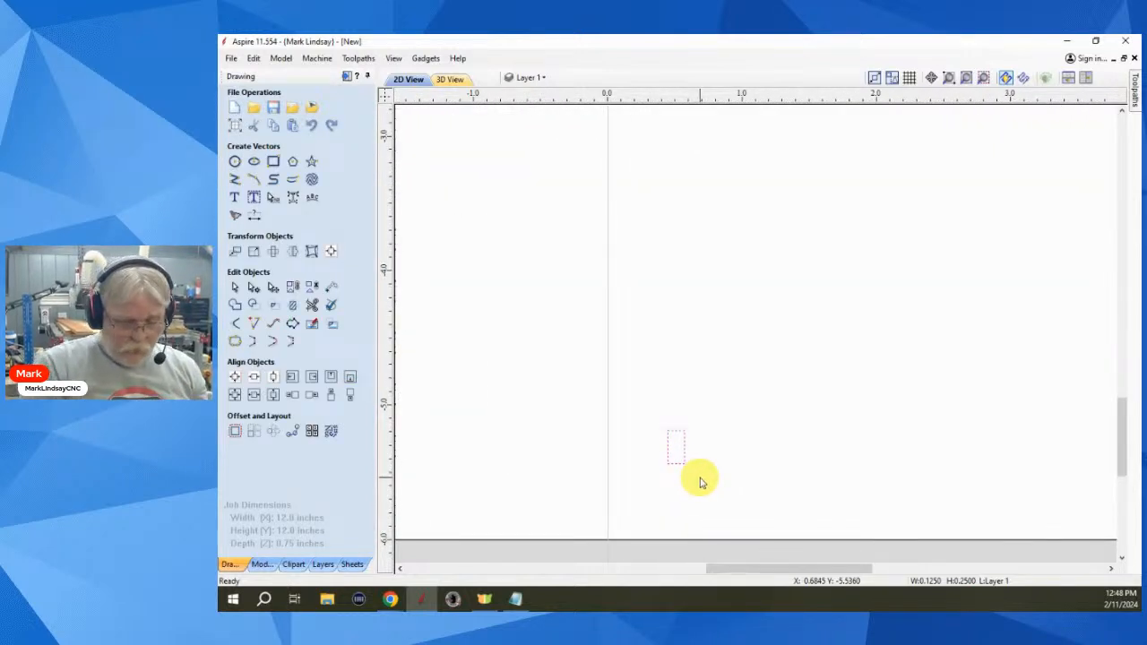
key("4")
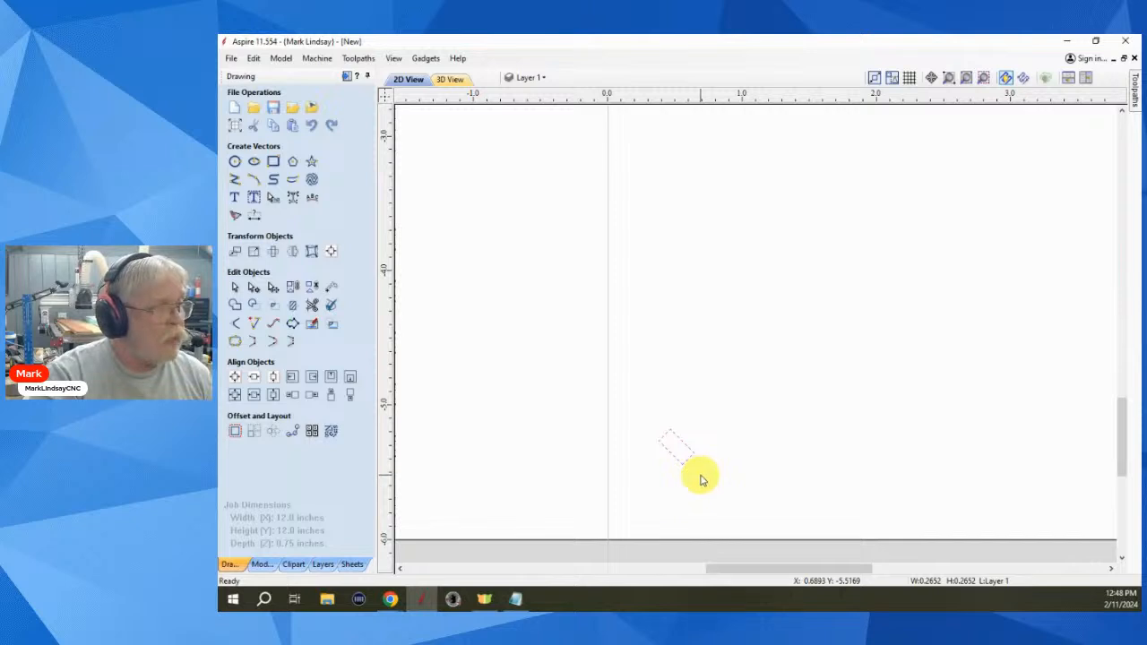
left_click(690, 510)
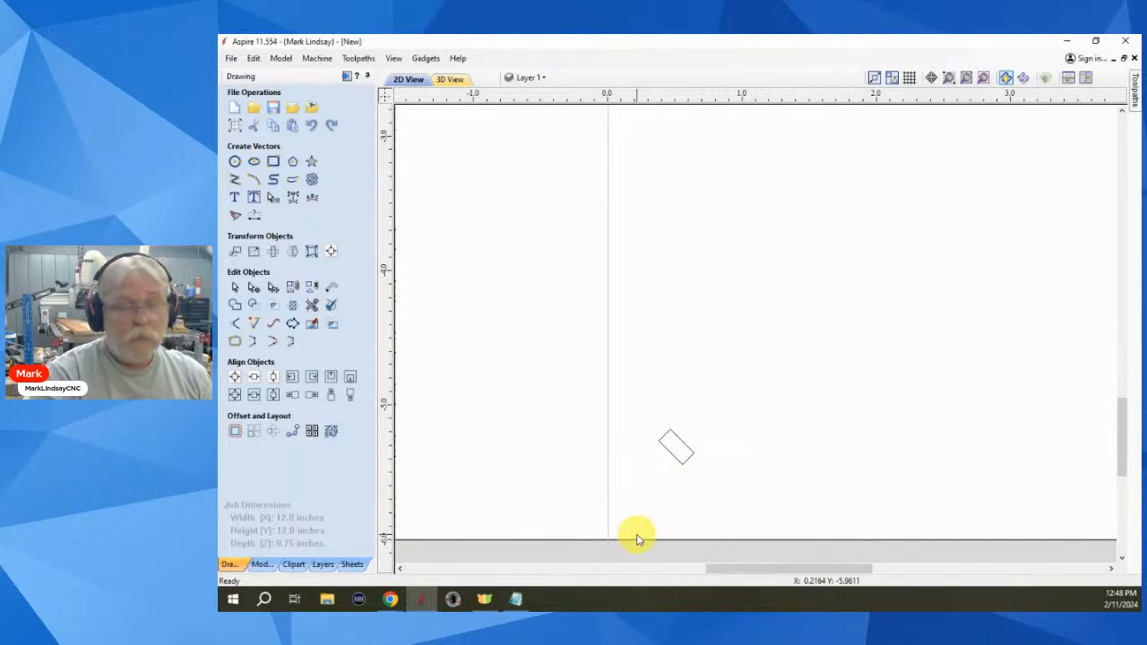
left_click_drag(652, 414, 736, 465)
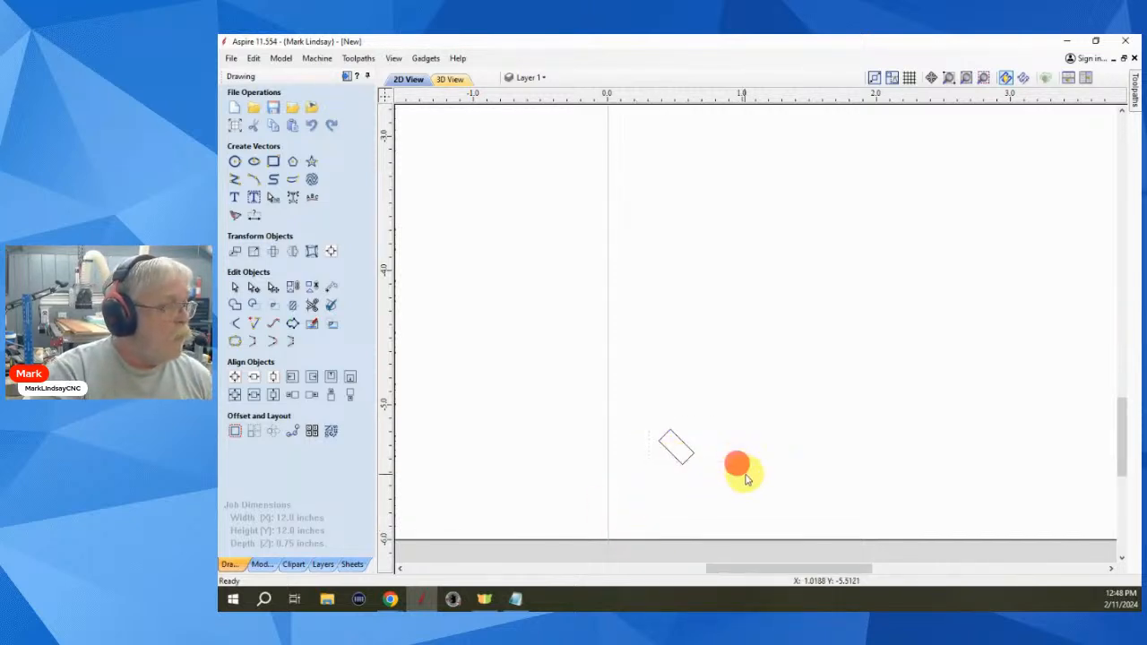
left_click_drag(709, 427, 656, 498)
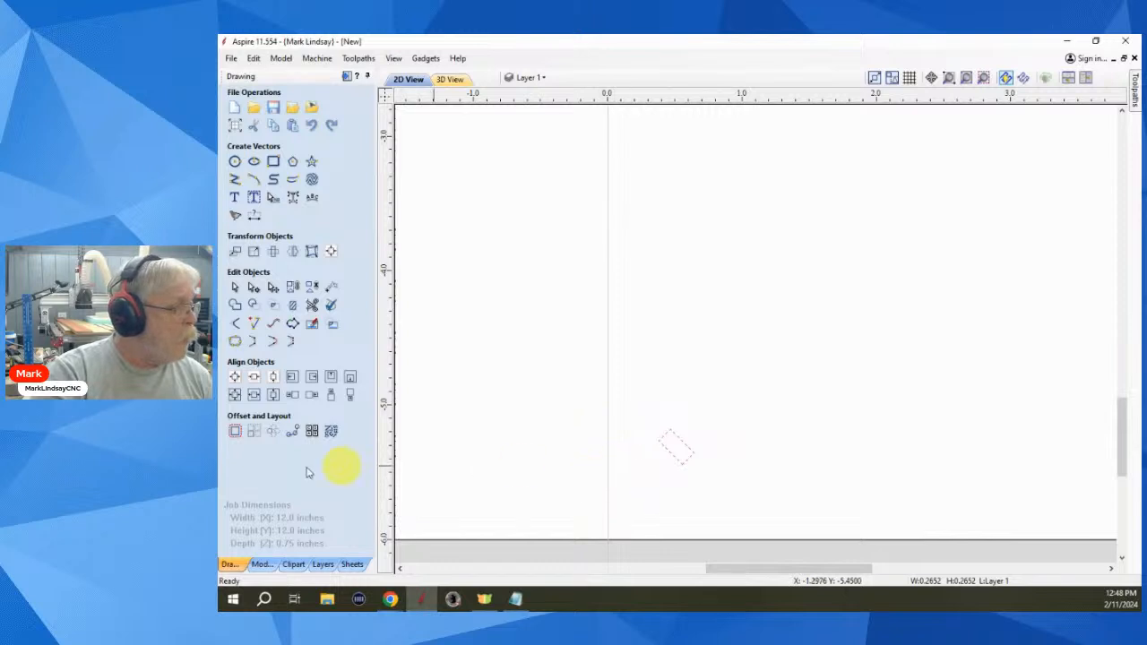
- Array-copy the tilted rectangle into a 10×10 grid and deselect the copies
left_click(254, 431)
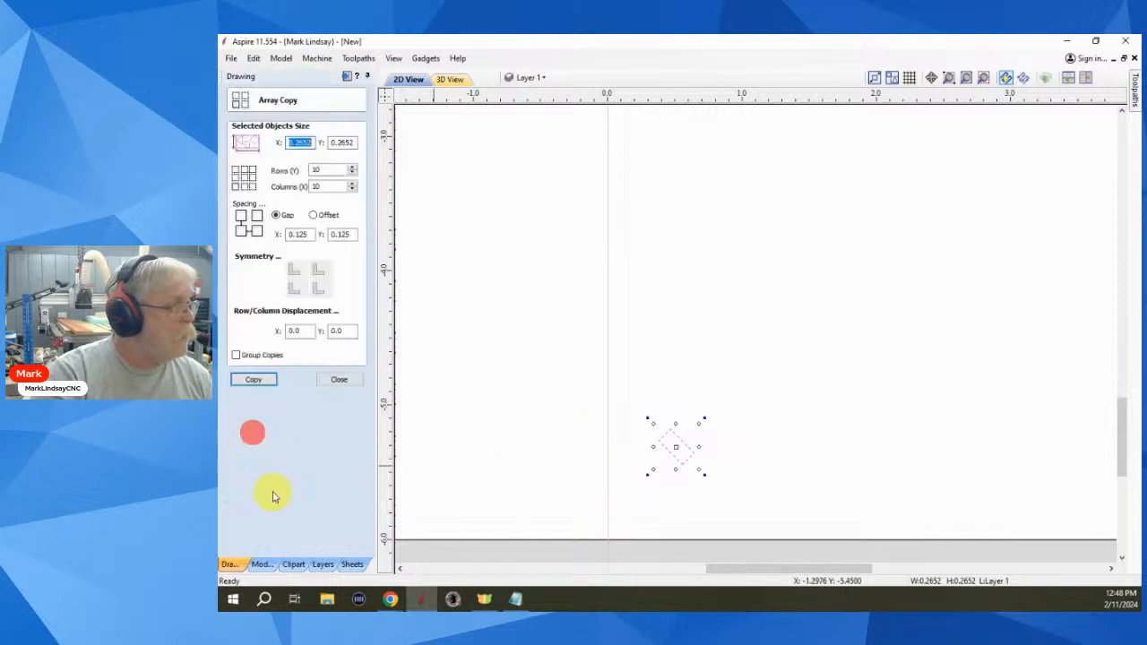
left_click(318, 267)
left_click(312, 287)
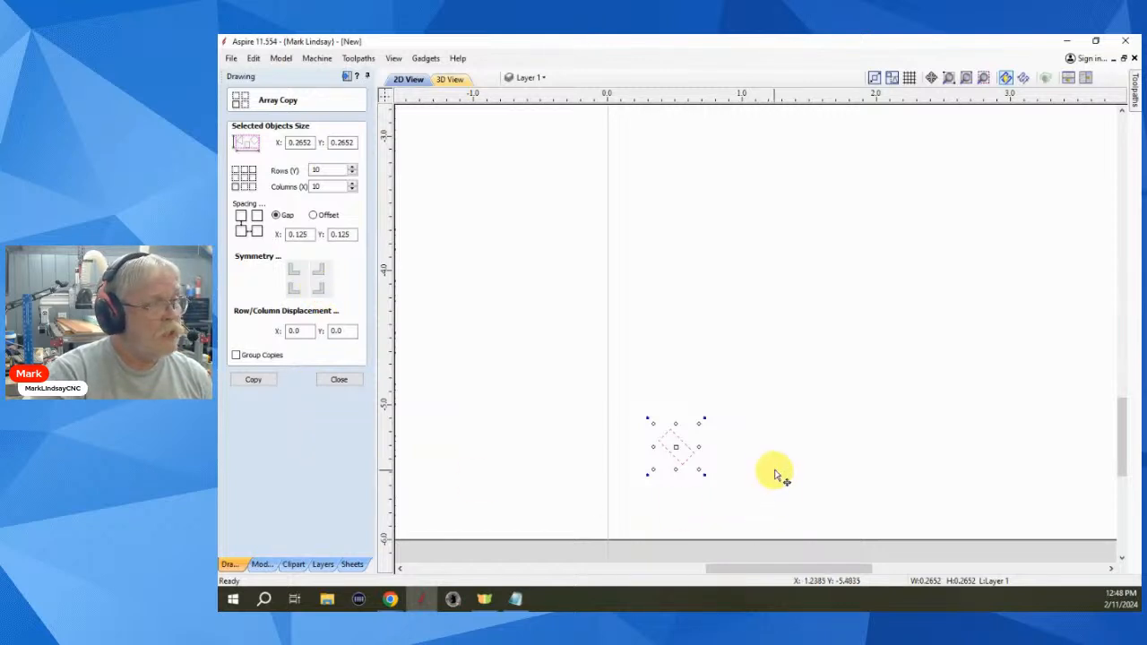
left_click(254, 380)
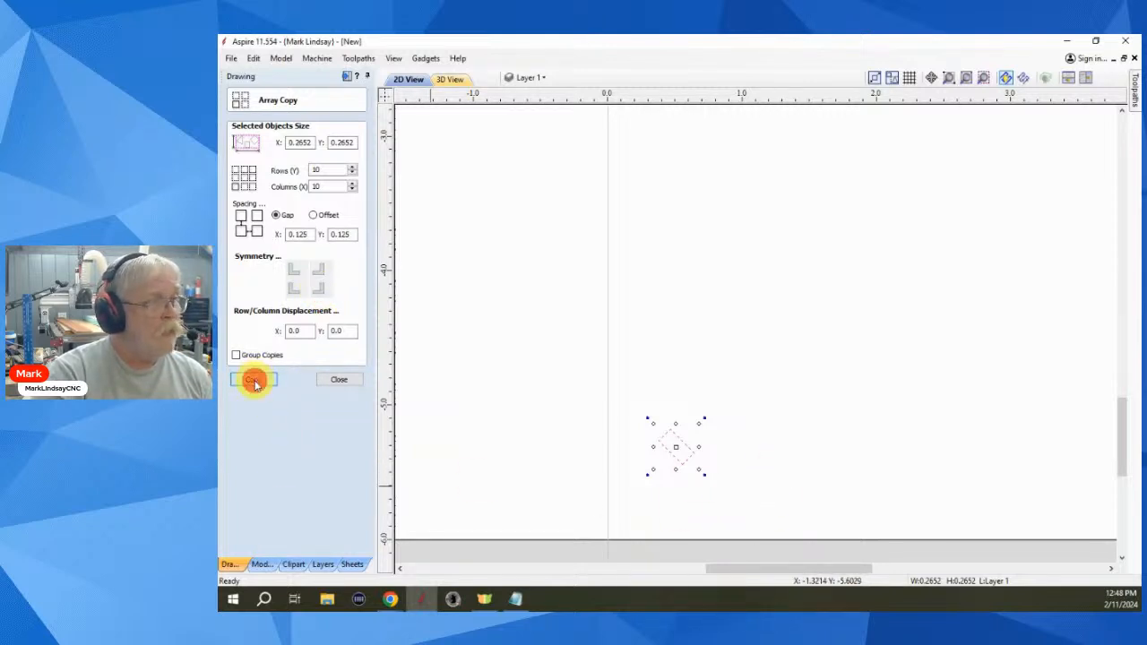
left_click(772, 508)
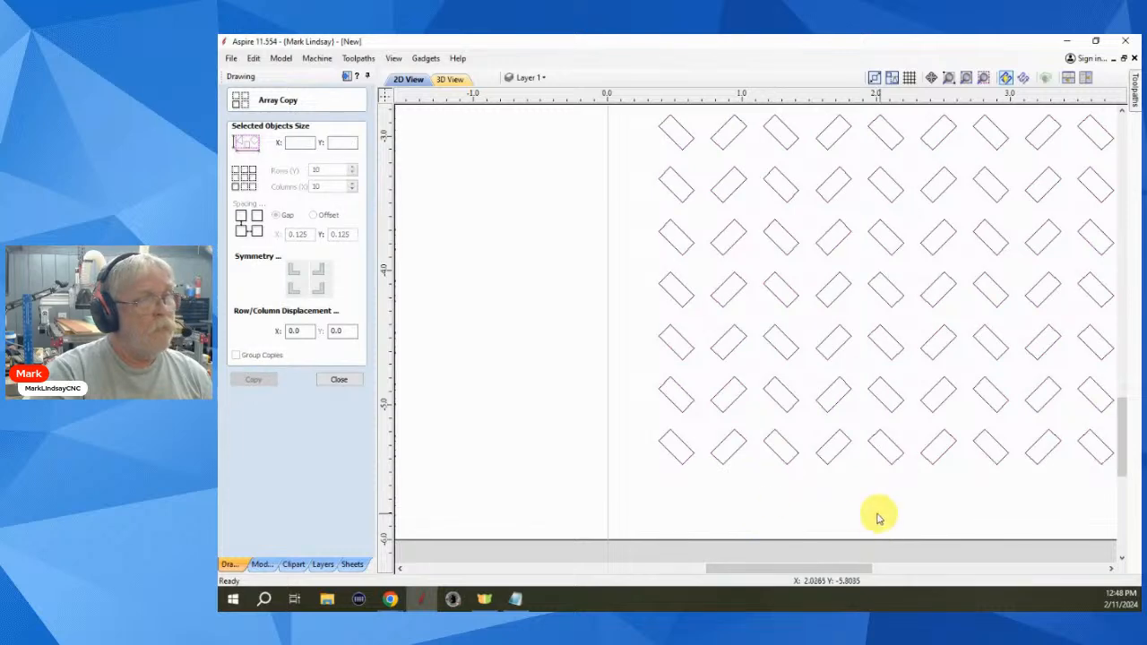
scroll(861, 514, "down", 4)
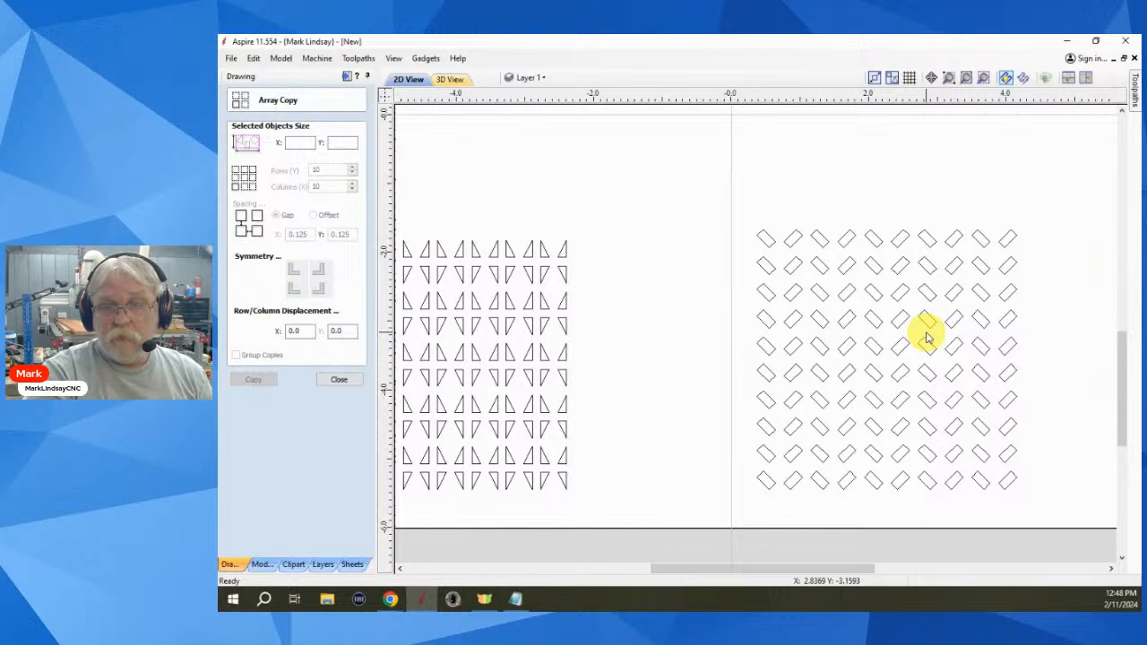
- Remove that grid and recreate the 10×10 array of tilted rectangles
left_click(338, 380)
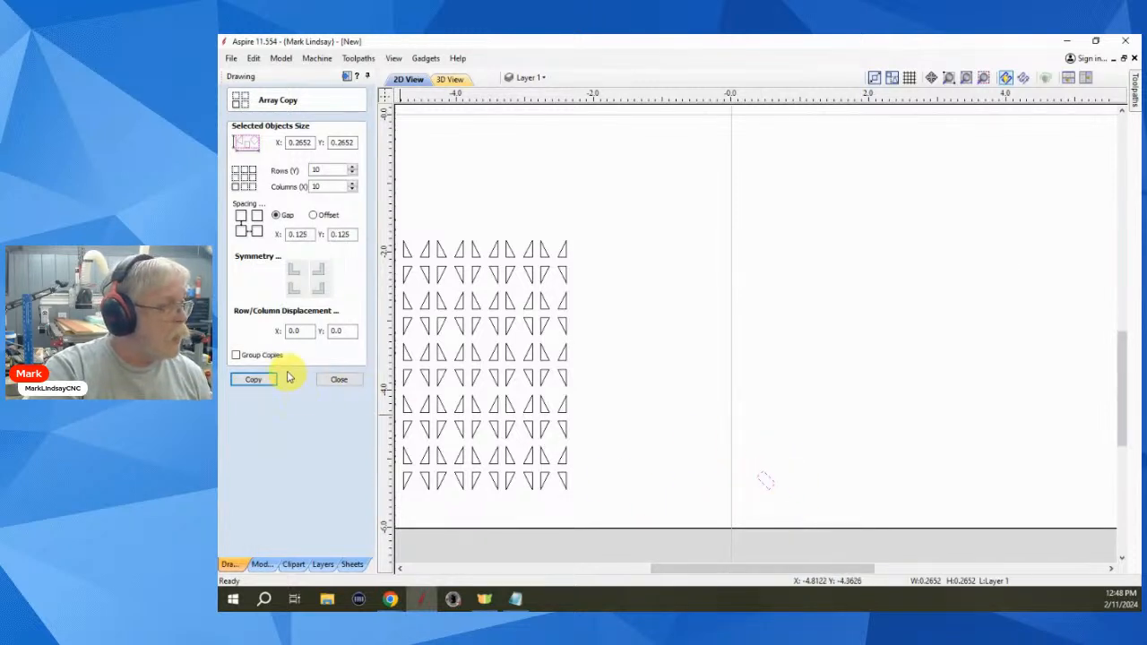
left_click(293, 270)
left_click(325, 298)
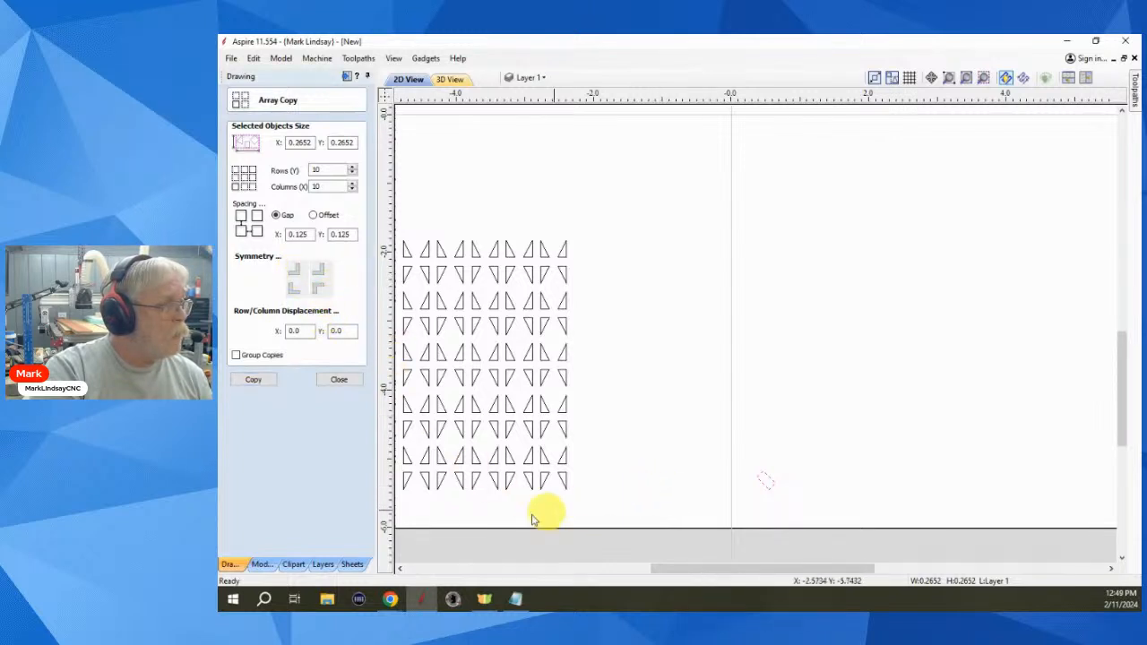
left_click(255, 379)
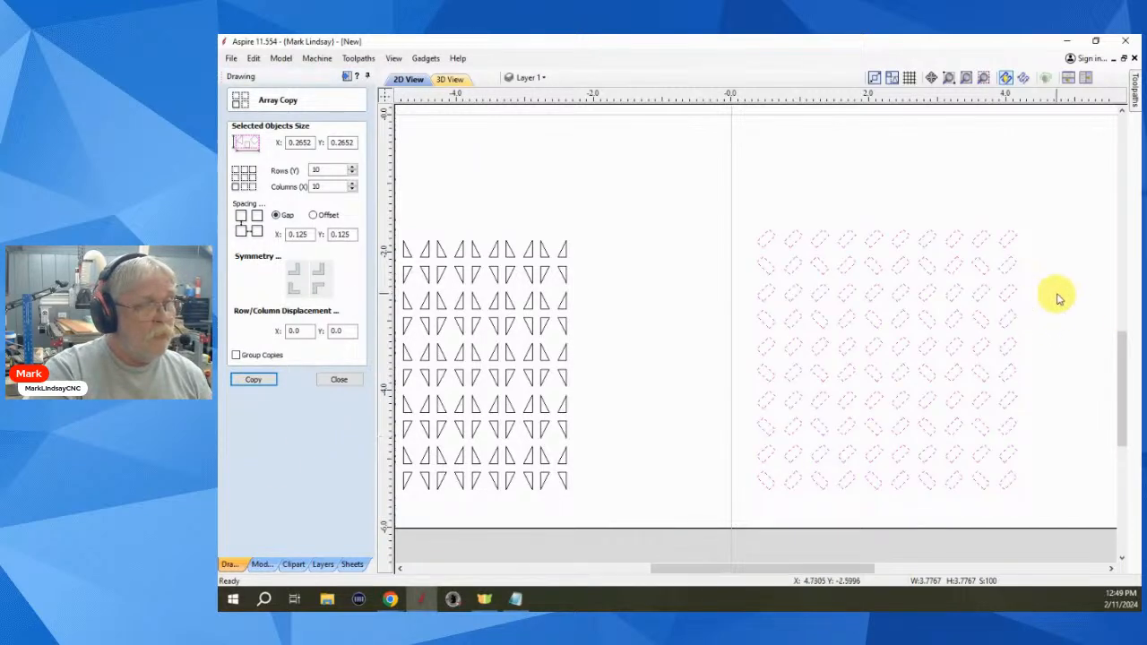
left_click(1064, 433)
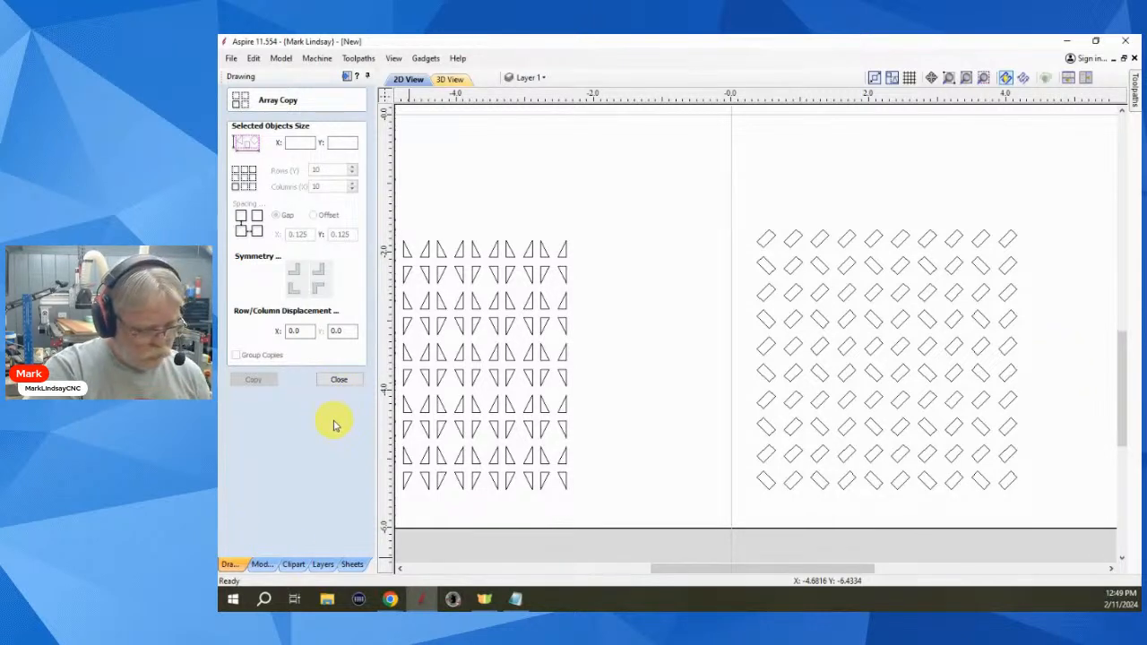
key("ctrl+z")
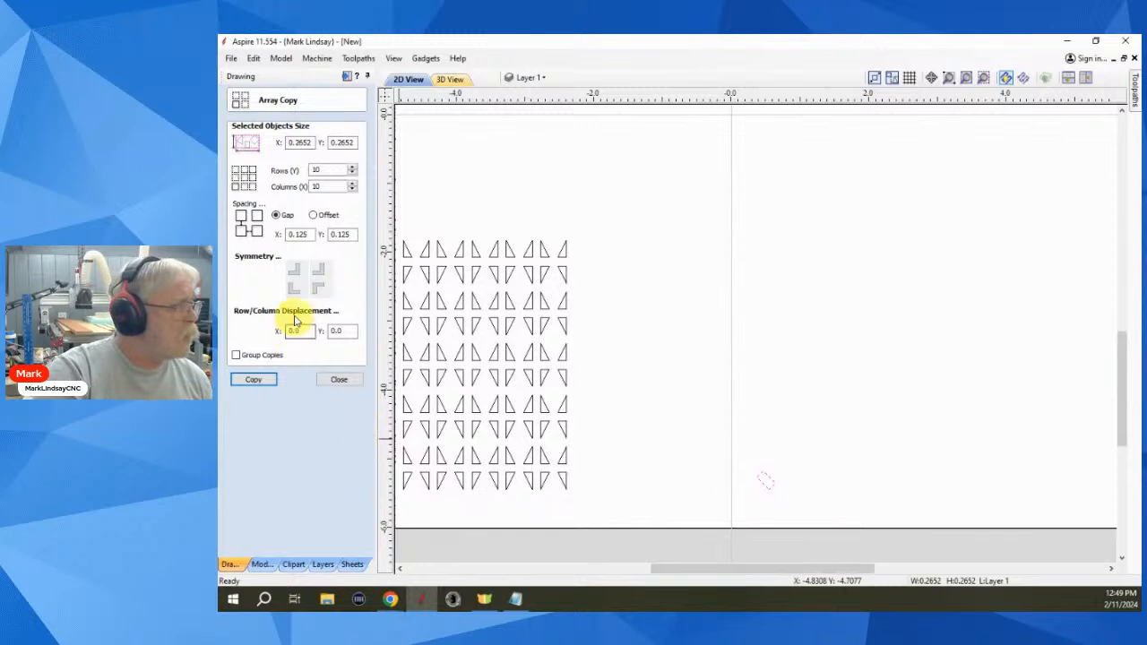
left_click(297, 291)
left_click(298, 294)
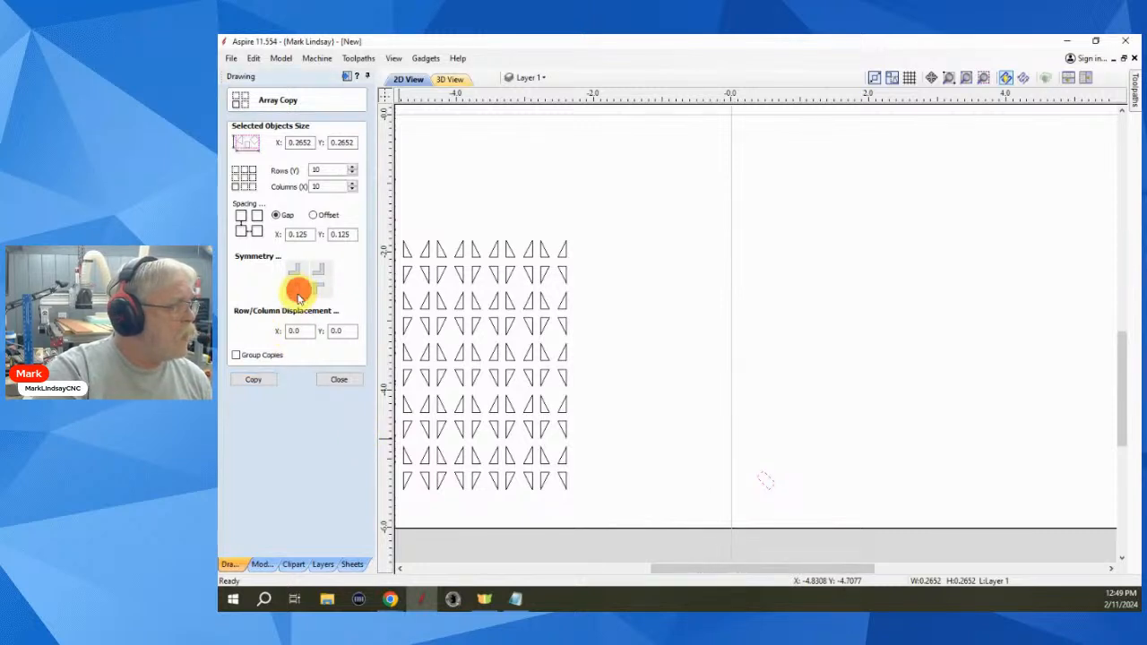
left_click(296, 285)
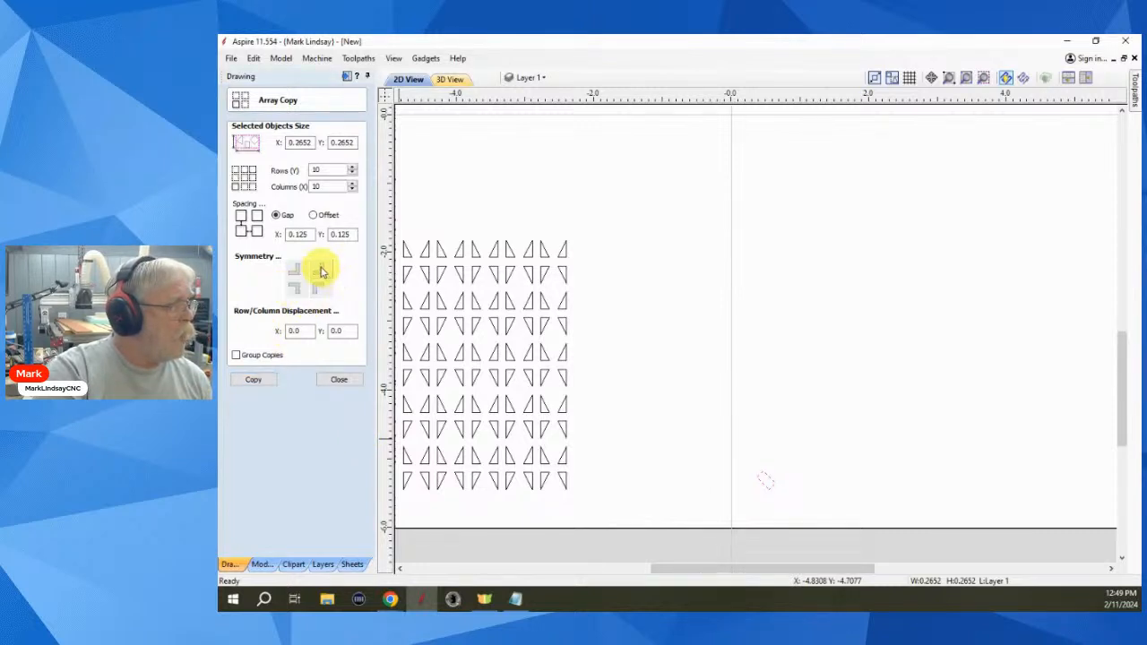
left_click(321, 270)
left_click(319, 271)
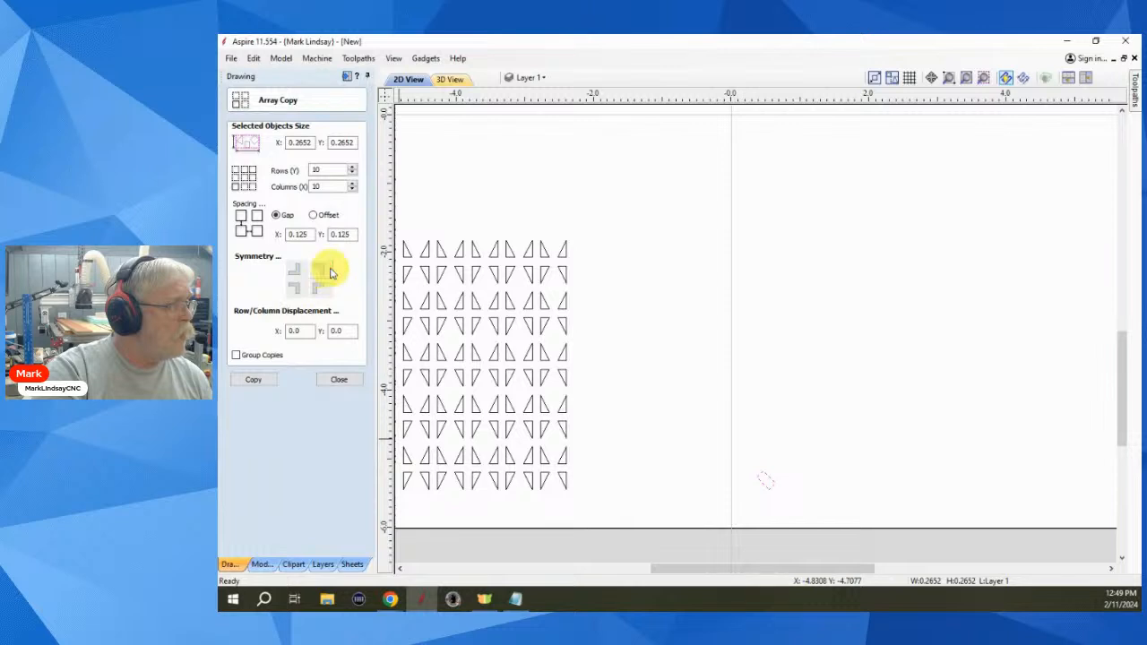
left_click(323, 270)
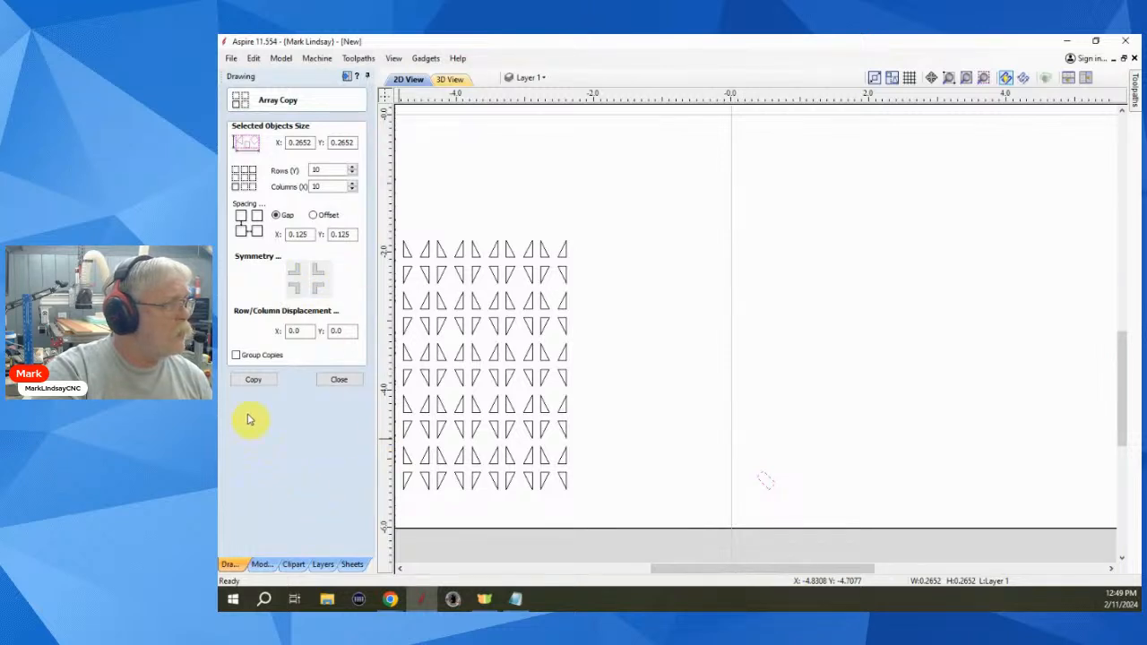
left_click(253, 381)
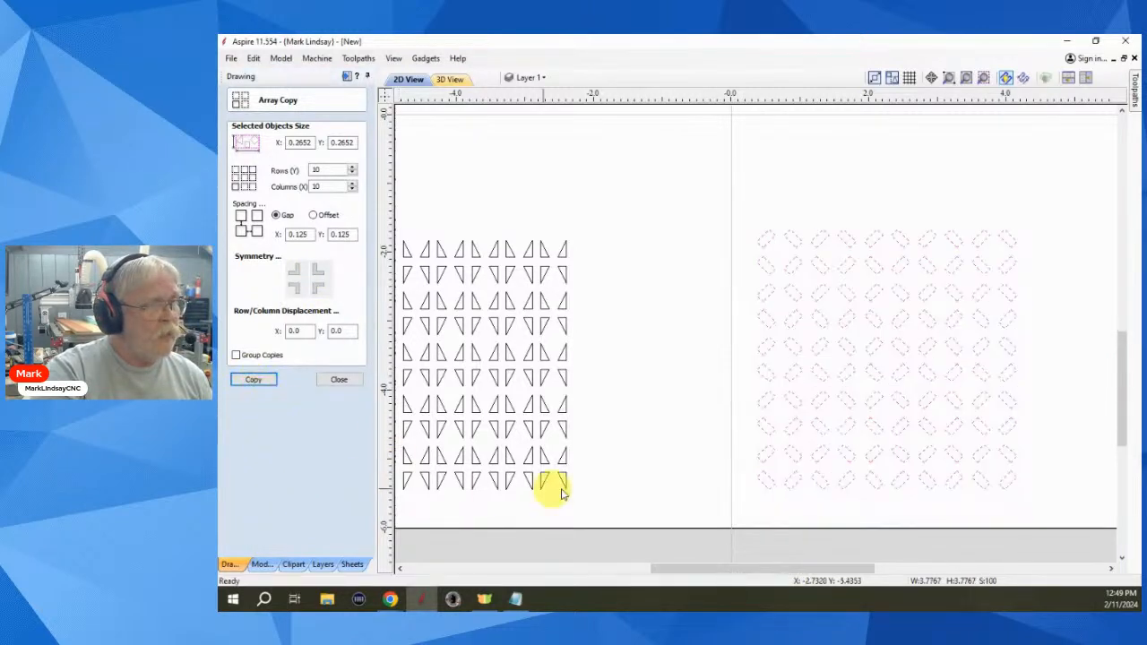
left_click(698, 394)
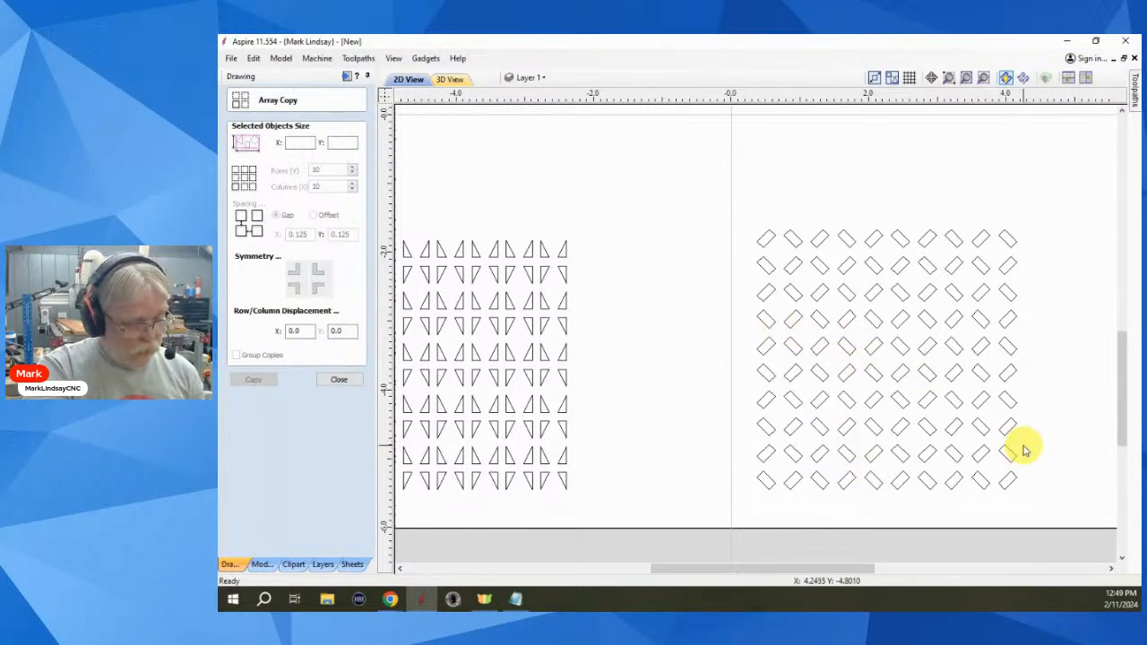
- Redo the rectangle array with .125 X and Y row/column displacement, then close Array Copy
key("ctrl+z")
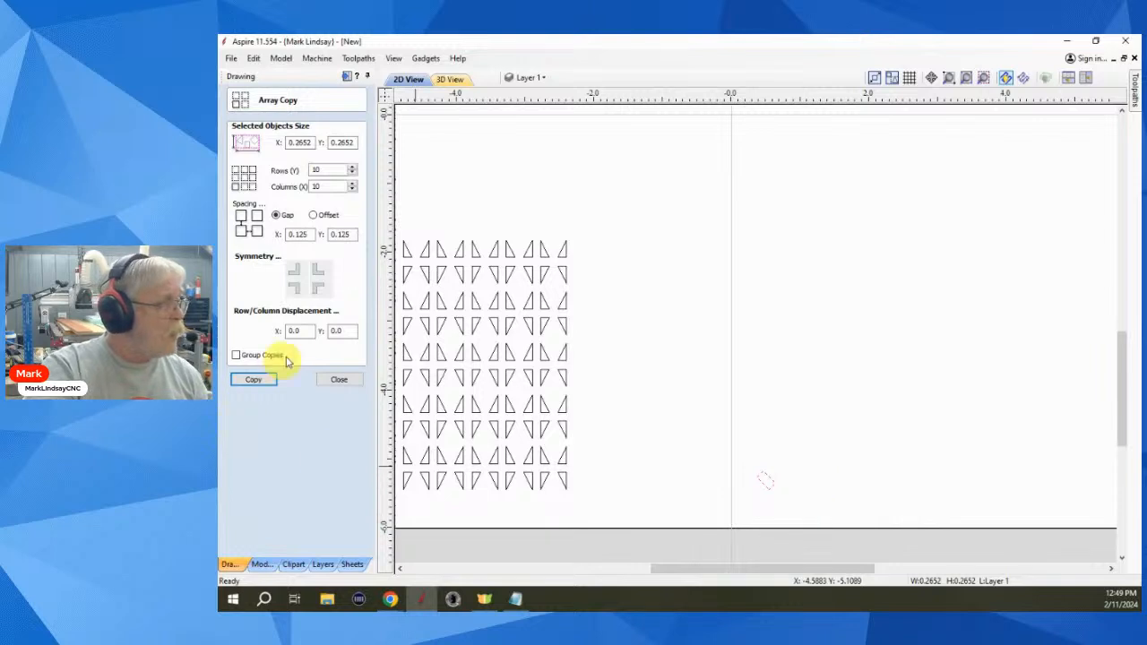
left_click_drag(301, 331, 265, 331)
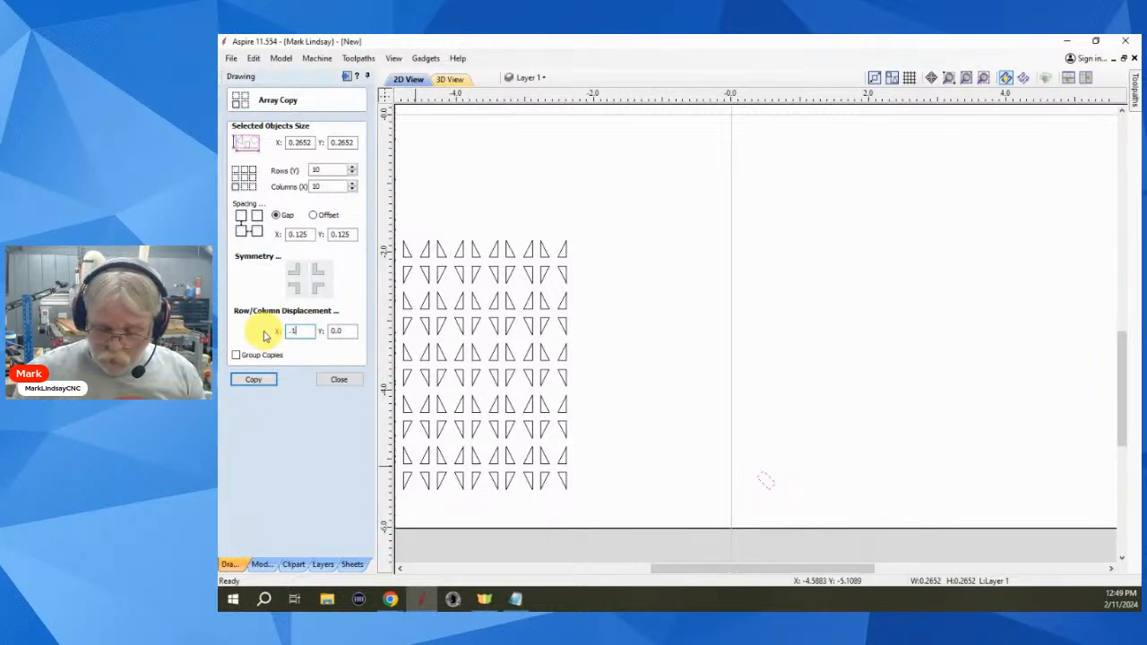
type(".125")
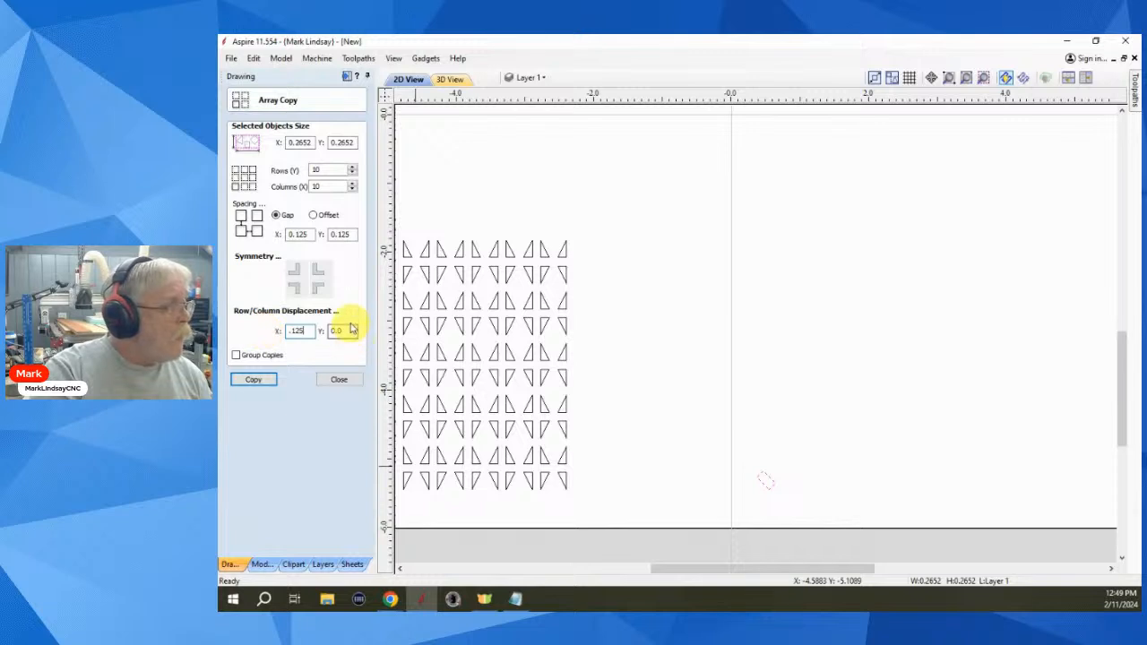
left_click_drag(342, 331, 319, 334)
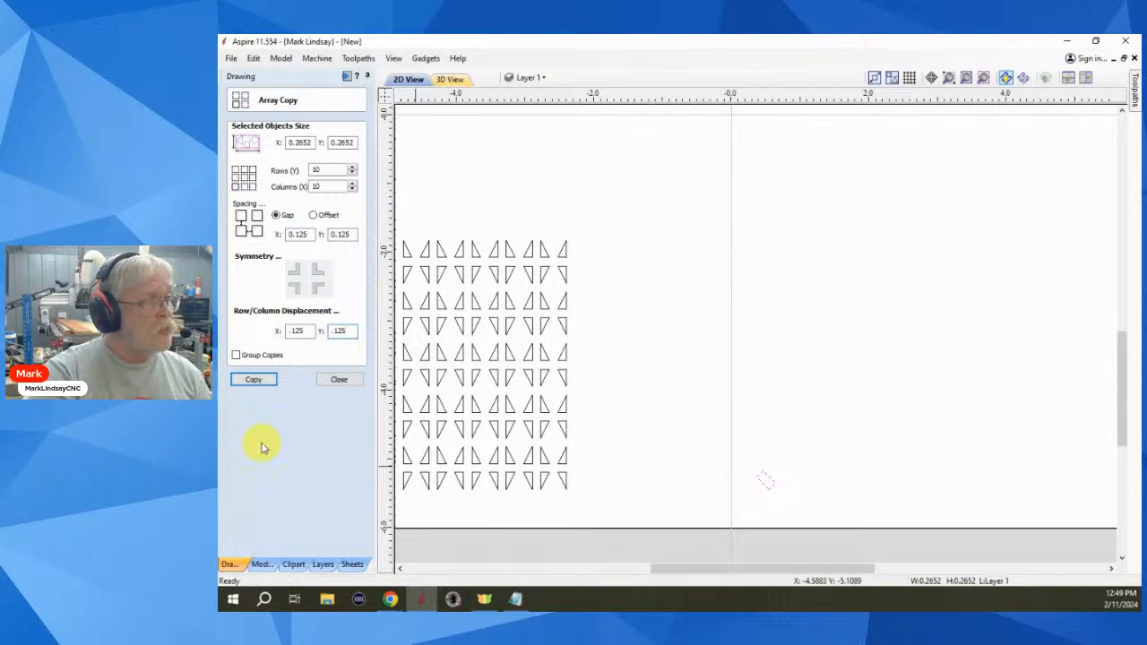
left_click(259, 380)
left_click(256, 380)
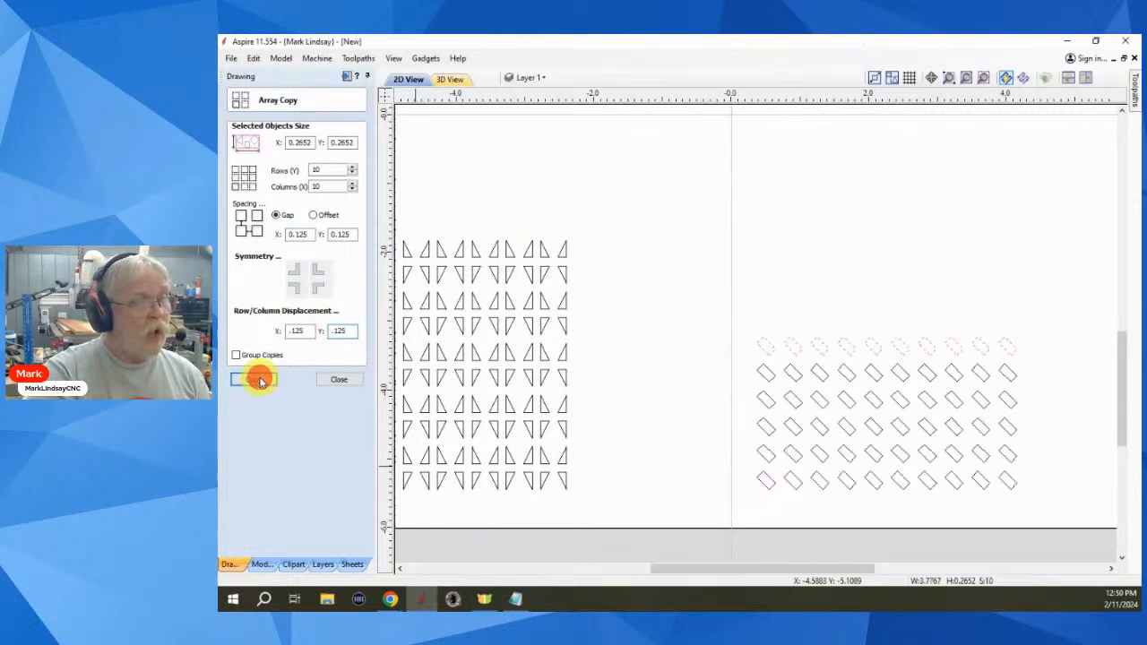
left_click(1065, 350)
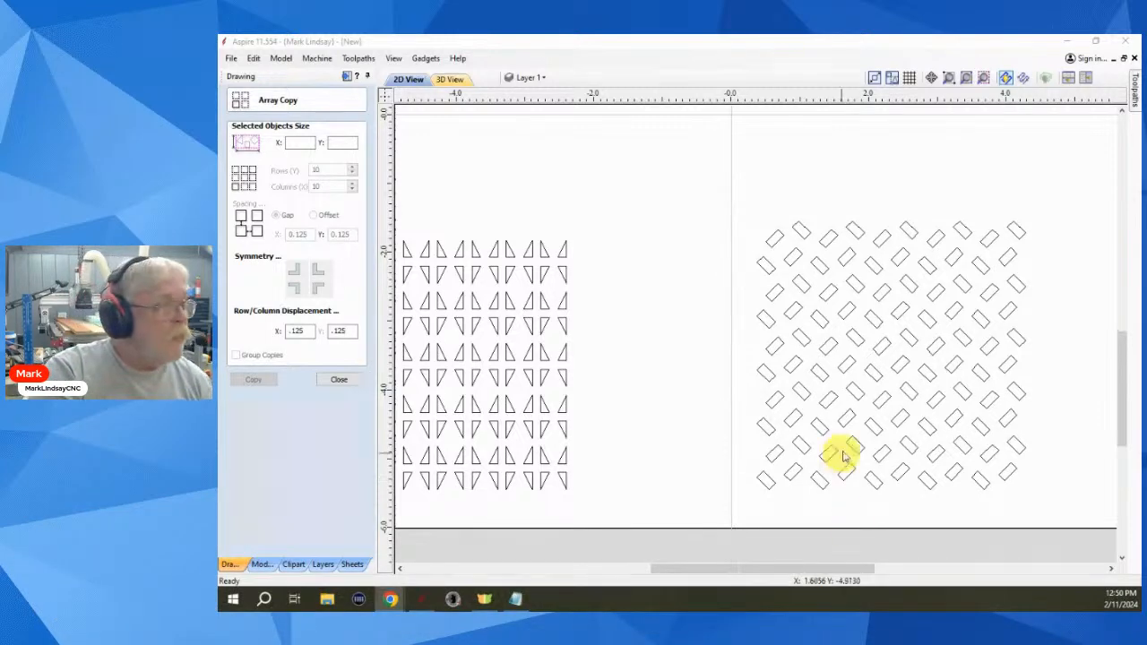
left_click(770, 488)
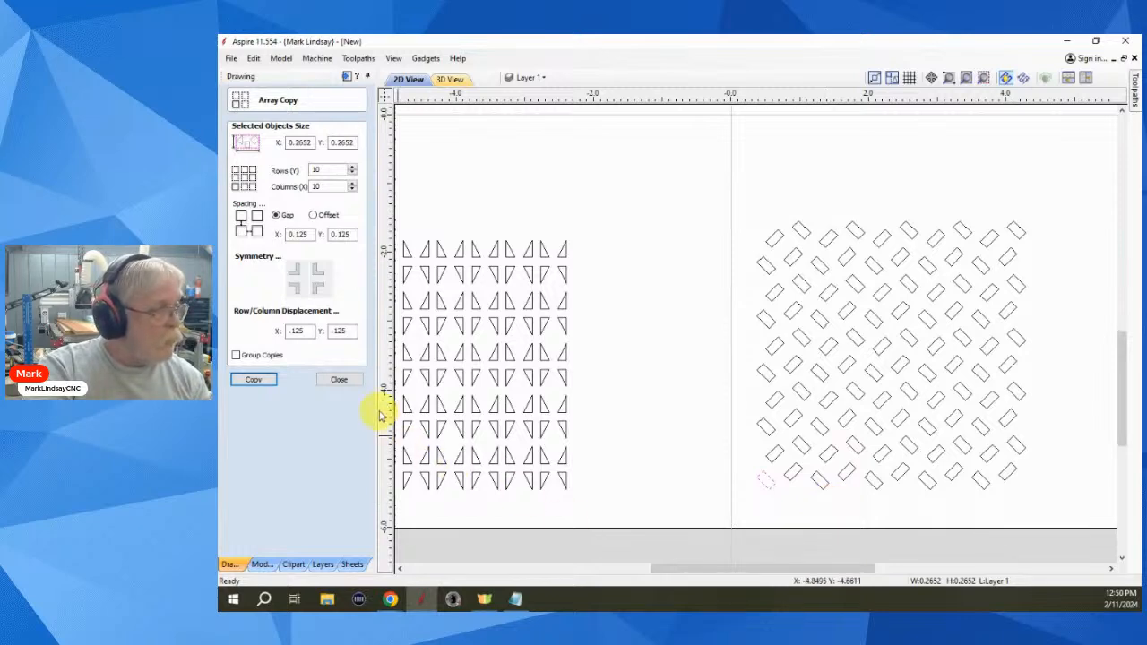
left_click(351, 379)
- Inspect the nodes of several staggered rectangles in node editing mode (N)
scroll(755, 509, "up", 2)
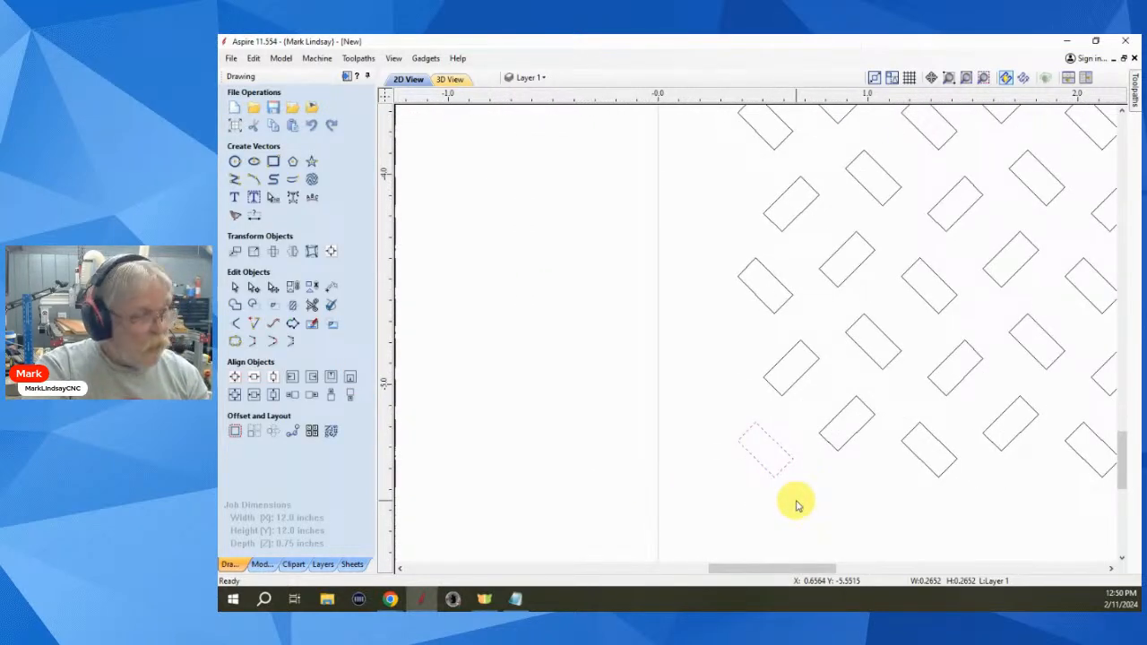
key("n")
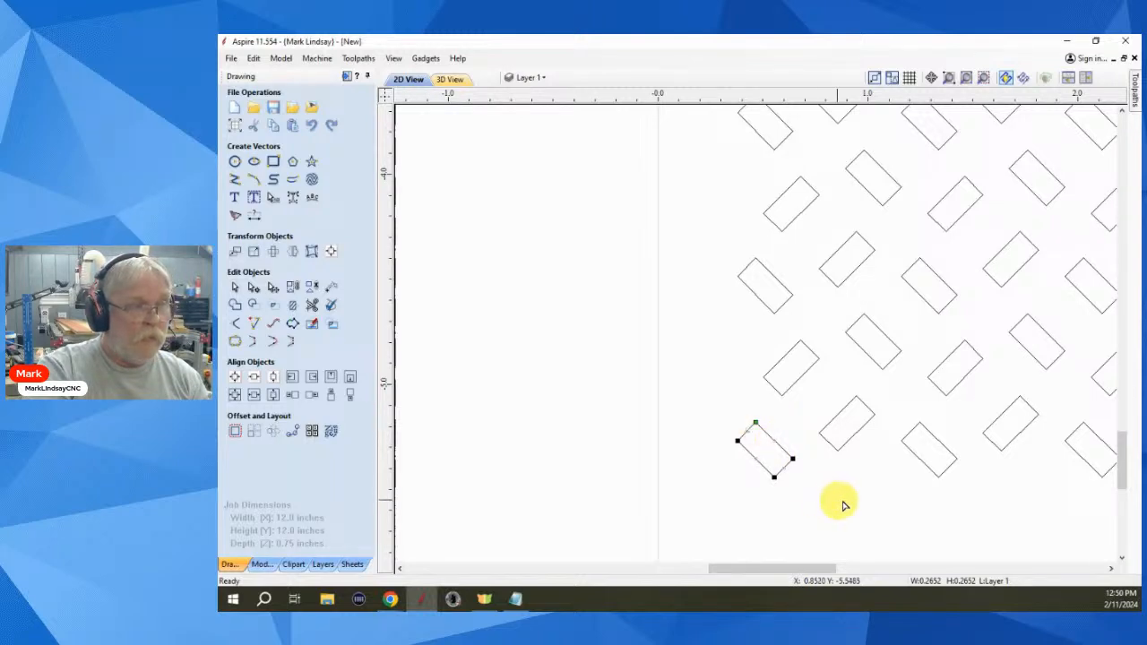
left_click(850, 432)
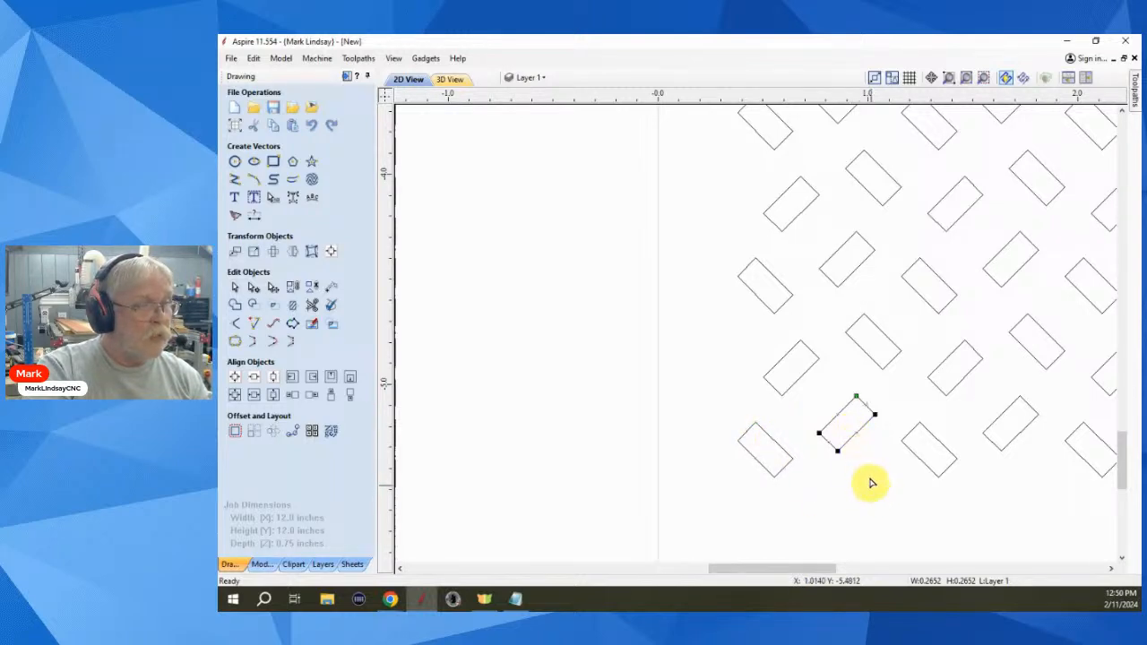
left_click(947, 464)
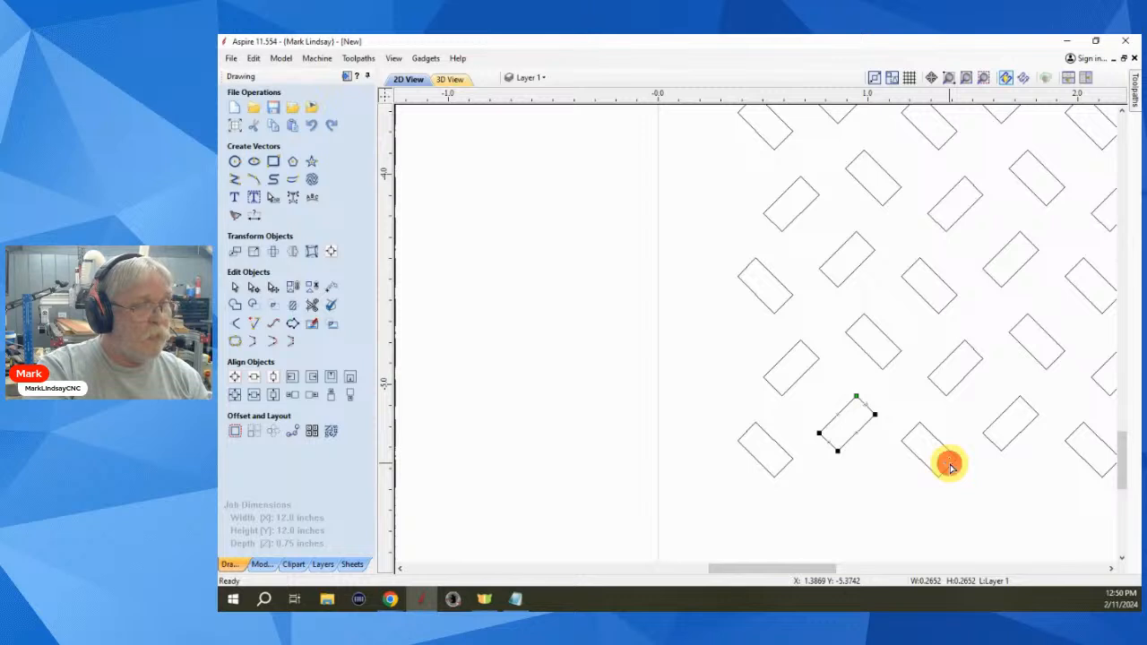
left_click(1019, 427)
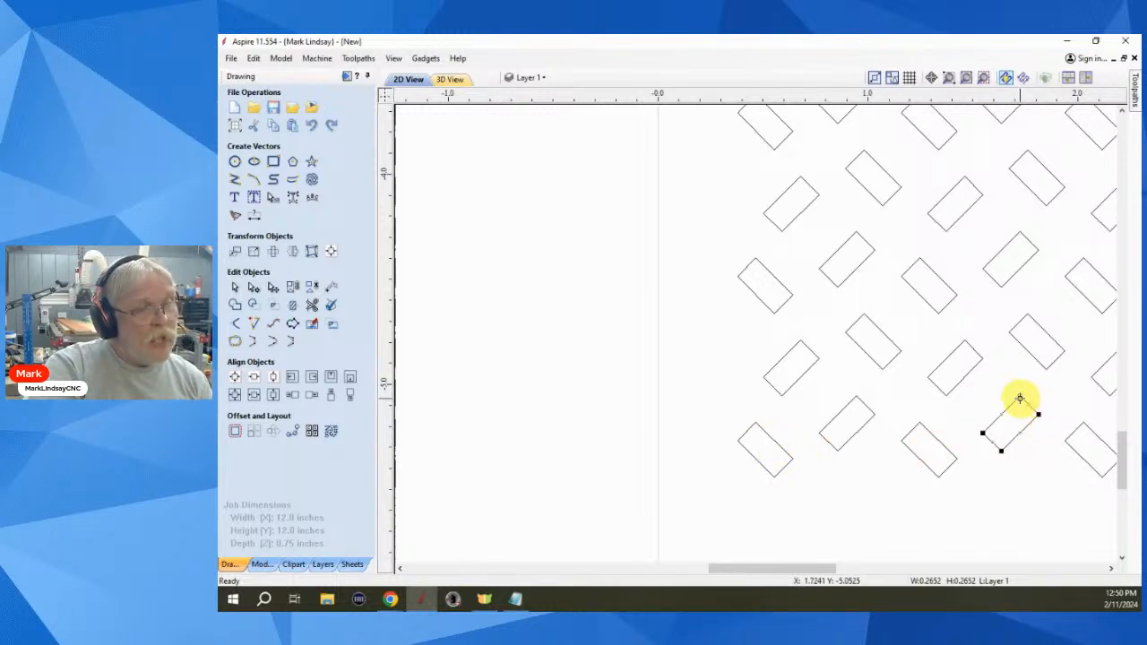
left_click(926, 467)
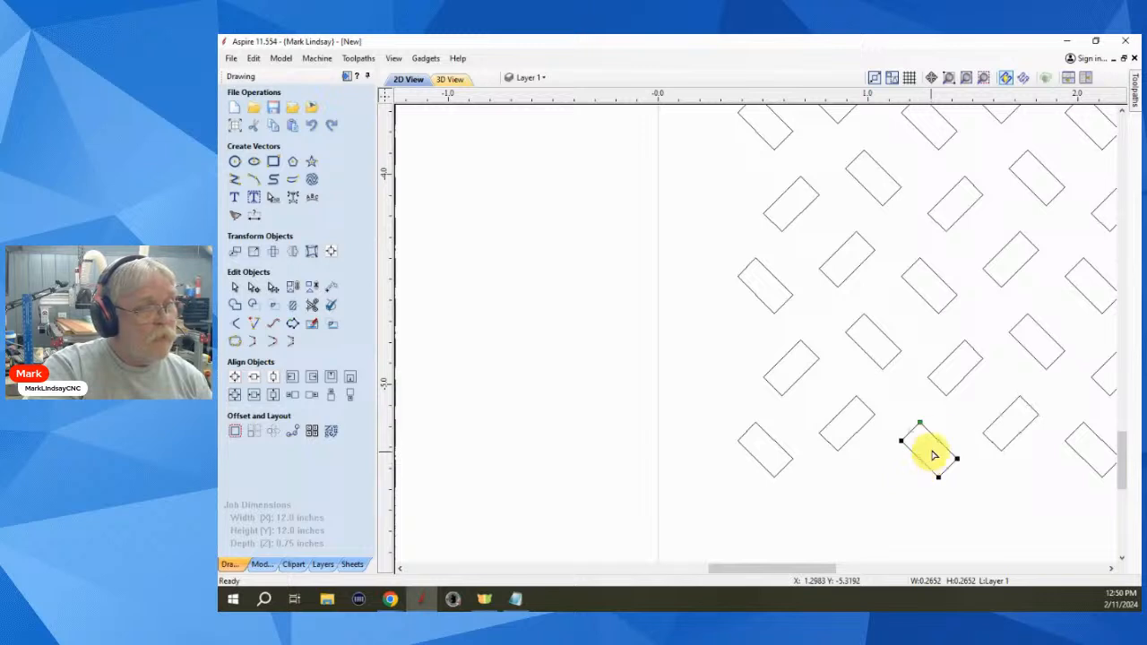
left_click(833, 450)
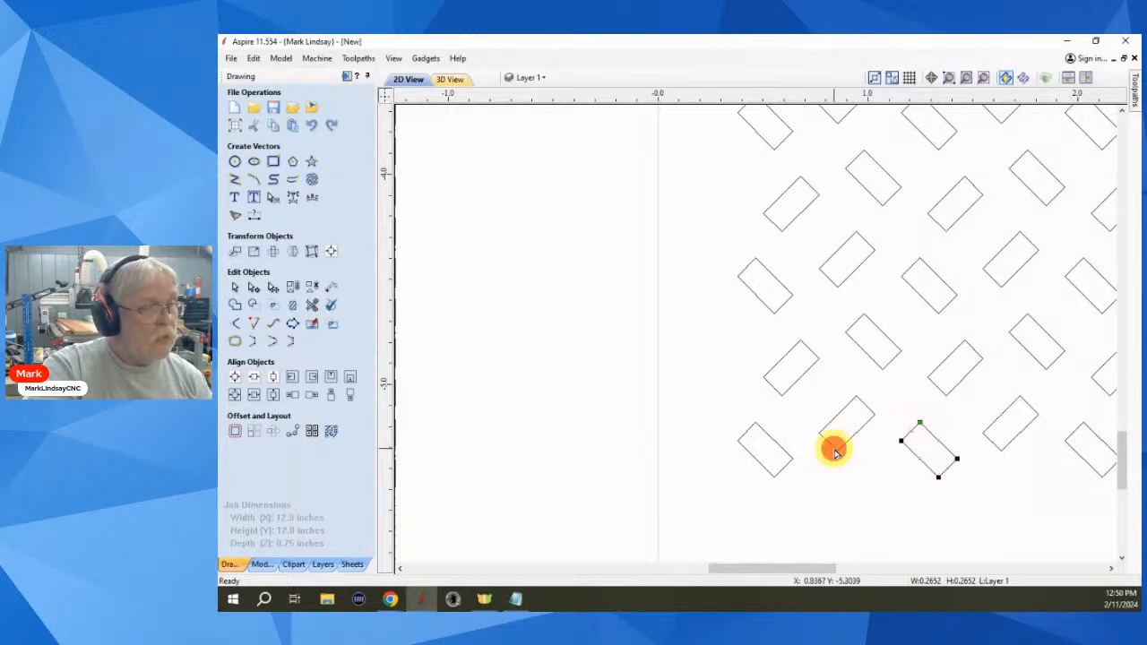
left_click(781, 467)
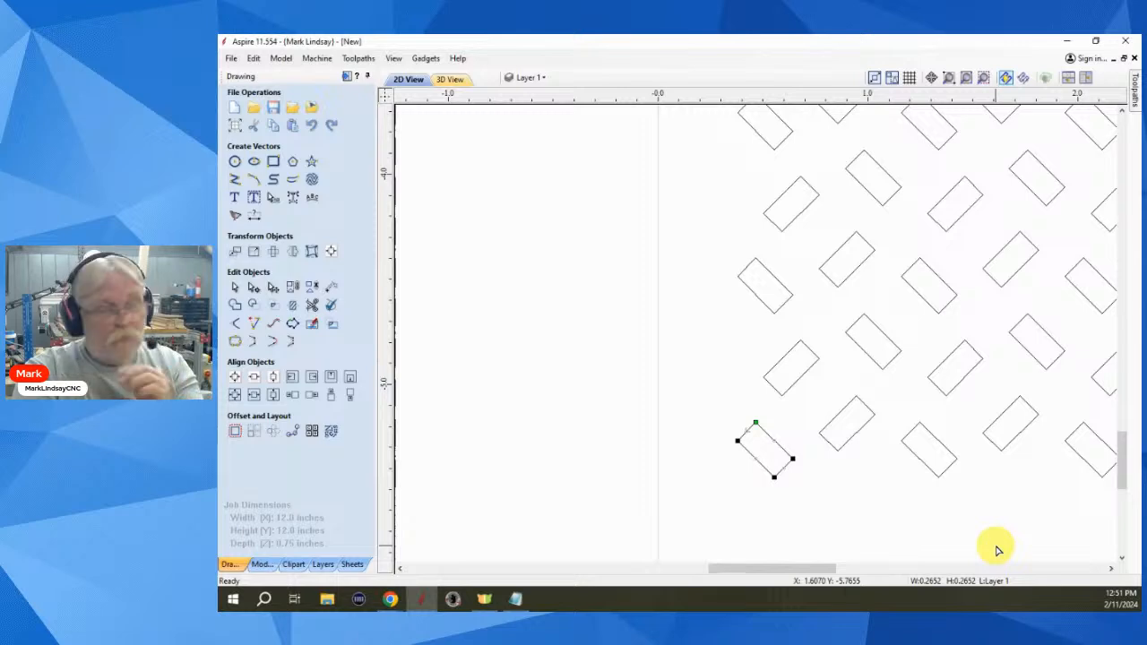
scroll(874, 499, "down", 1)
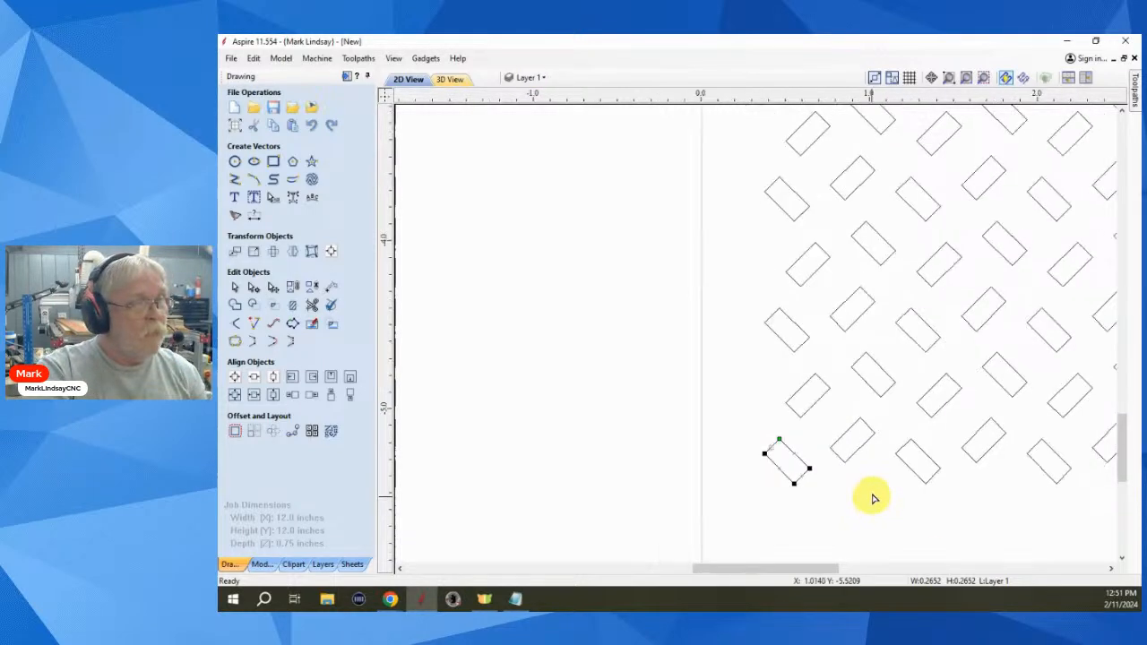
- Deselect, zoom out, and box-select the entire staggered rectangle pattern
scroll(822, 451, "down", 2)
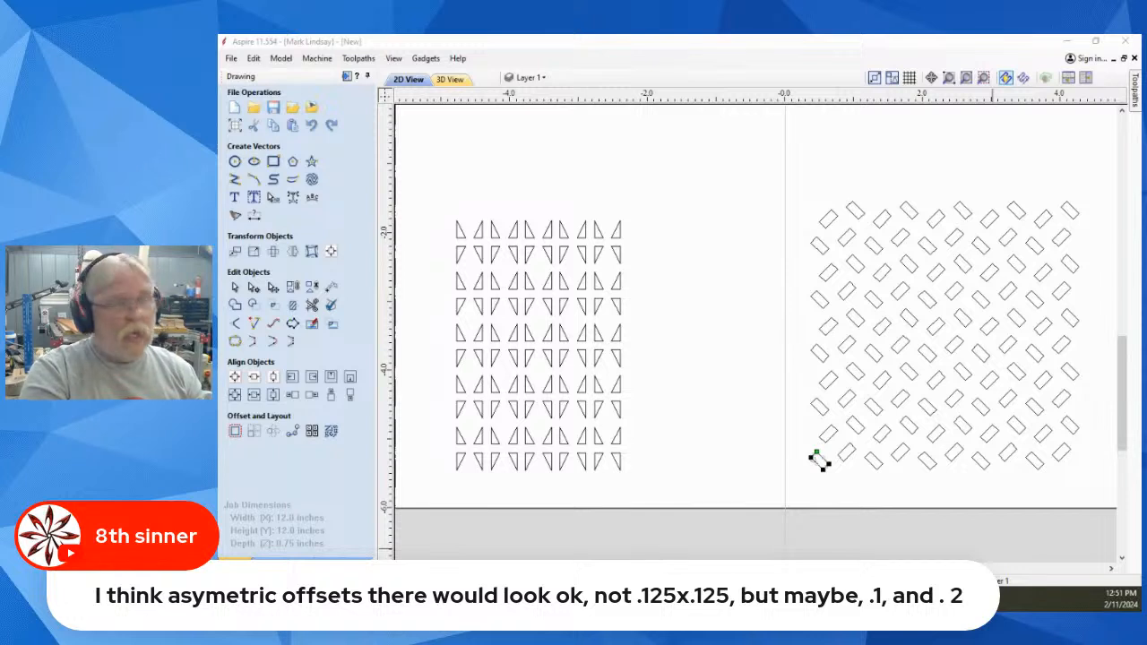
left_click(844, 482)
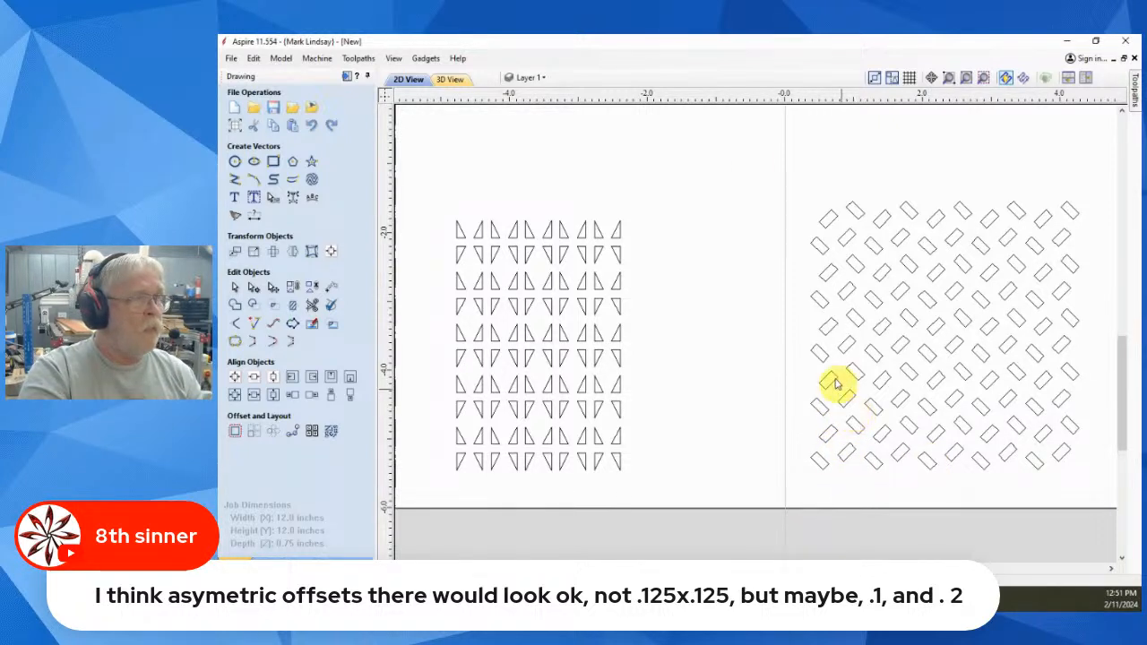
scroll(720, 240, "down", 1)
left_click_drag(773, 193, 1049, 460)
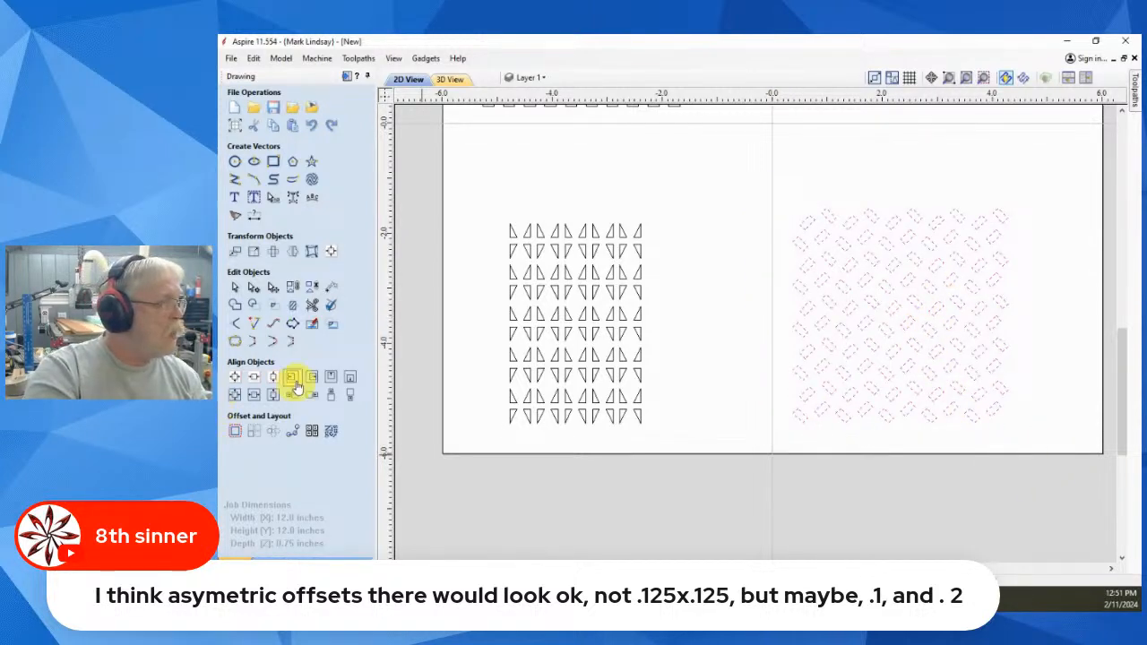
left_click(254, 255)
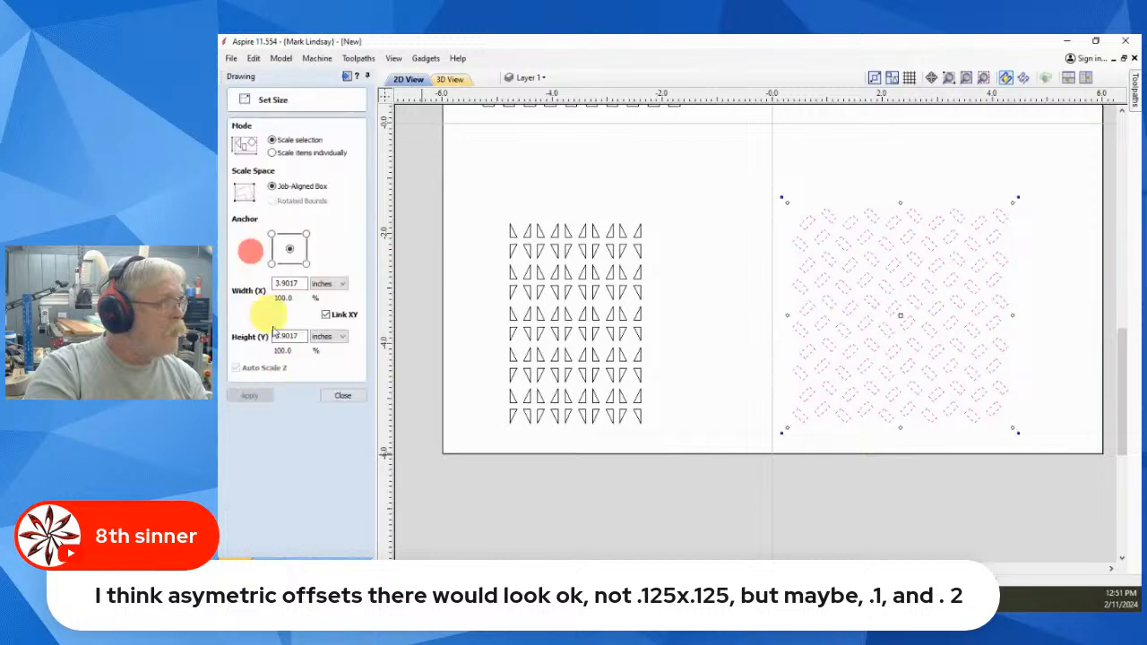
left_click(273, 153)
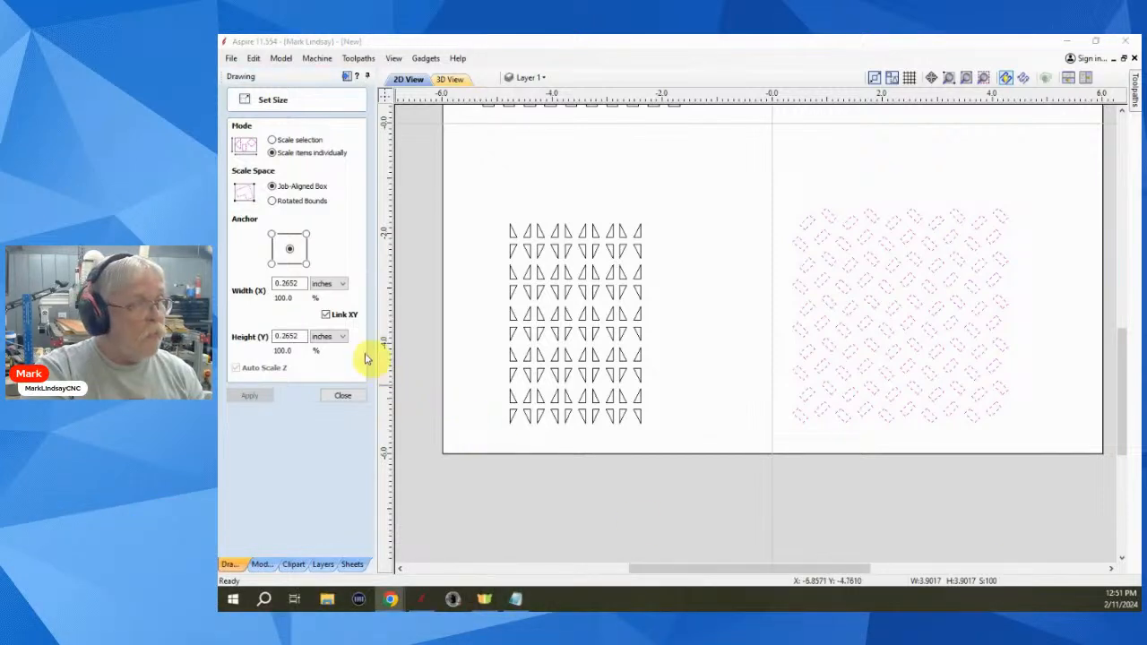
left_click(302, 317)
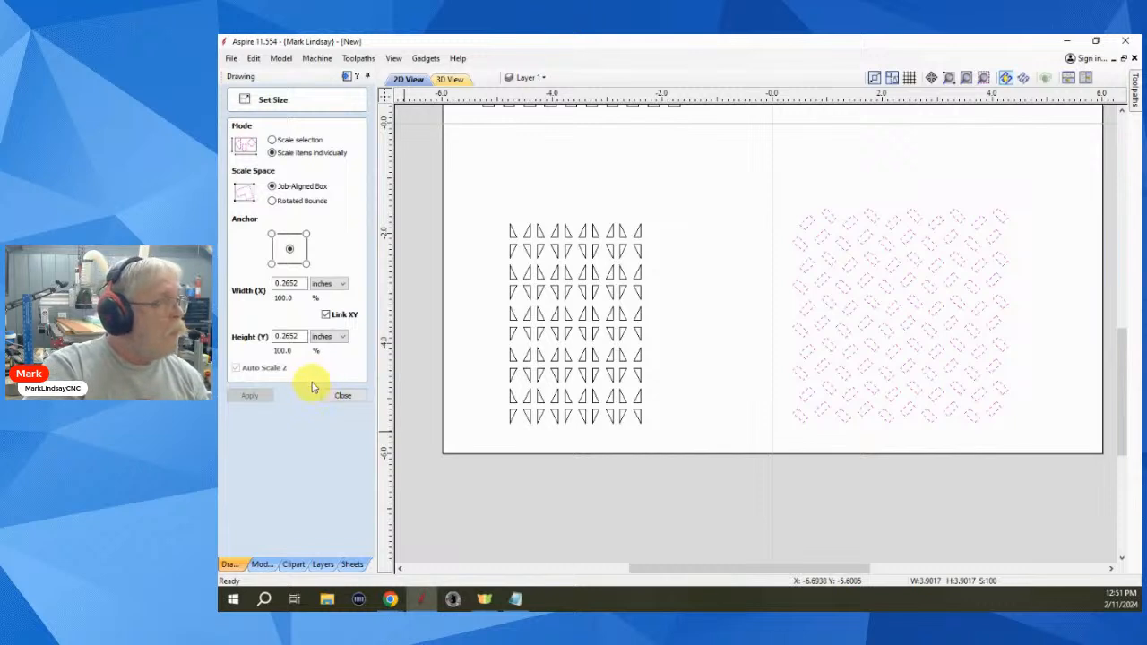
left_click(326, 315)
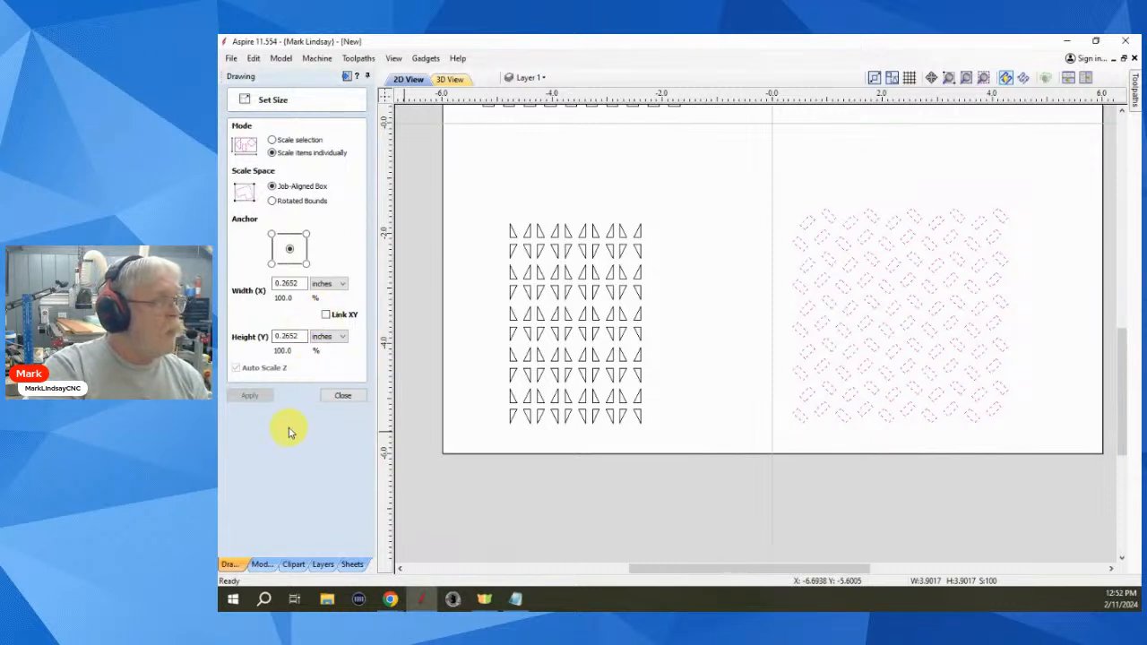
left_click(287, 337)
double_click(284, 336)
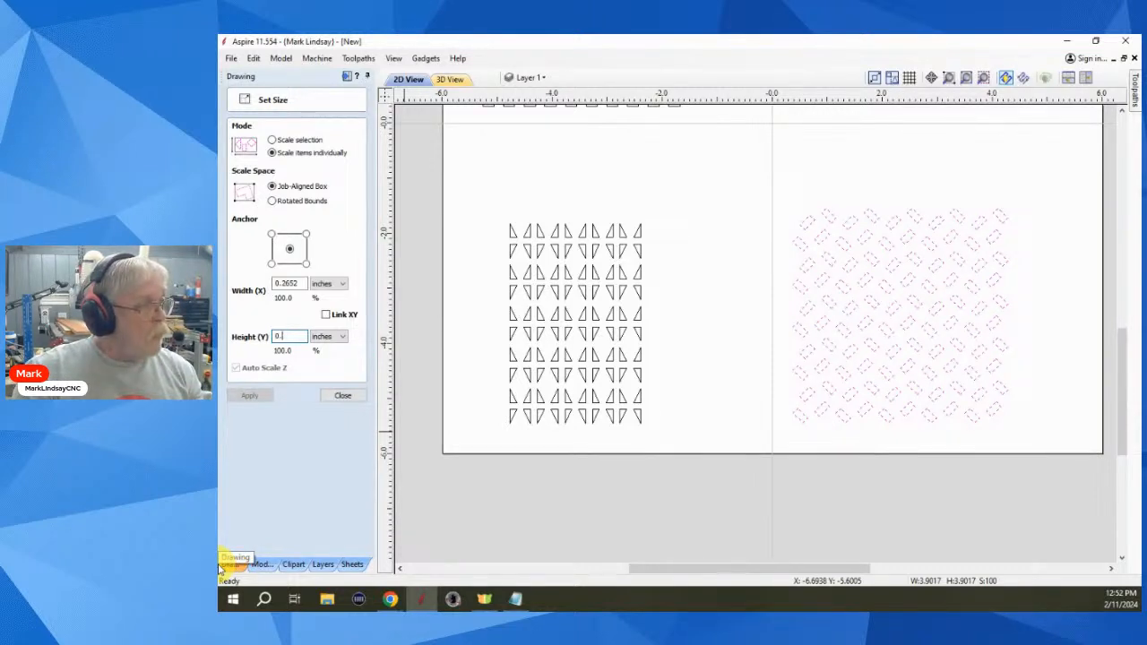
type("0.3")
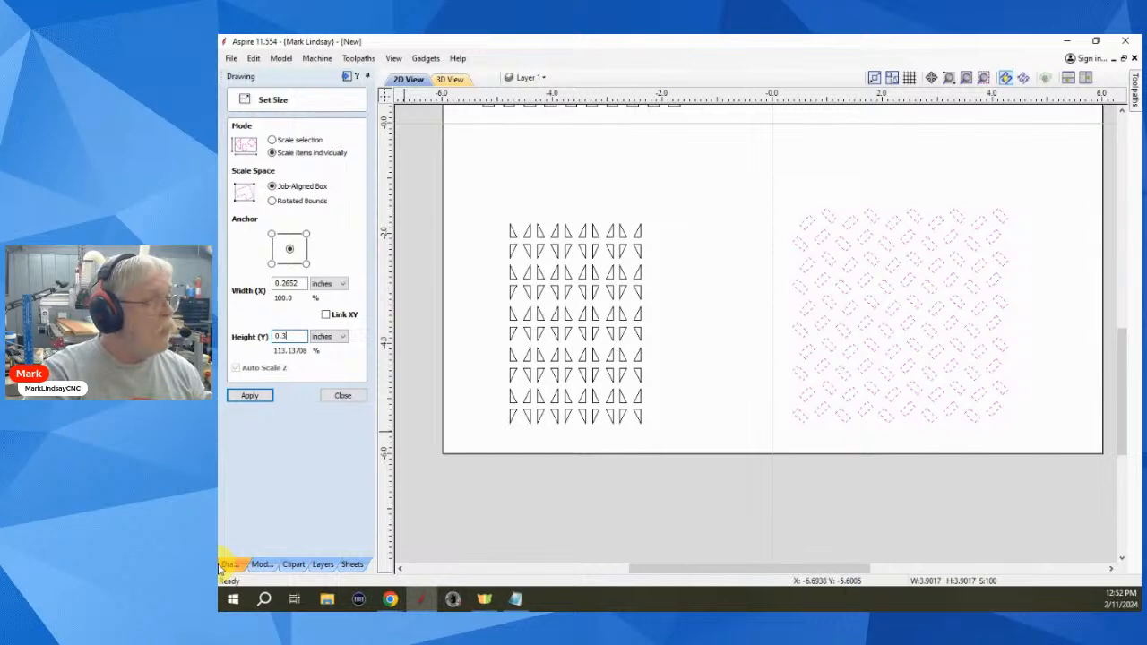
left_click(260, 397)
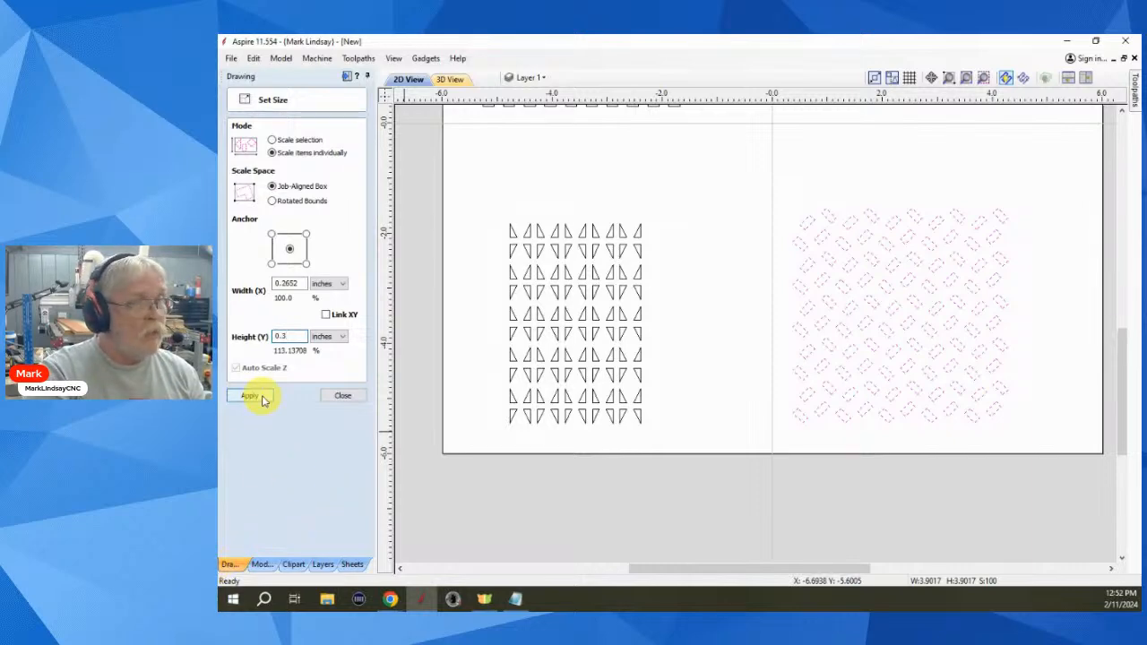
left_click(754, 375)
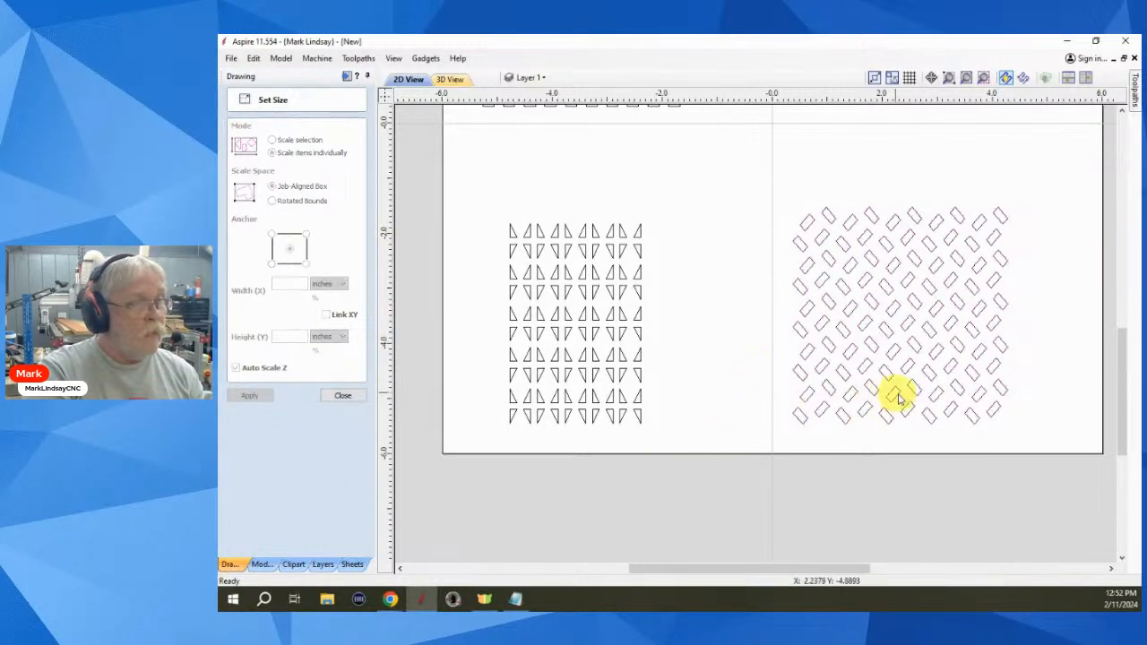
scroll(905, 397, "up", 3)
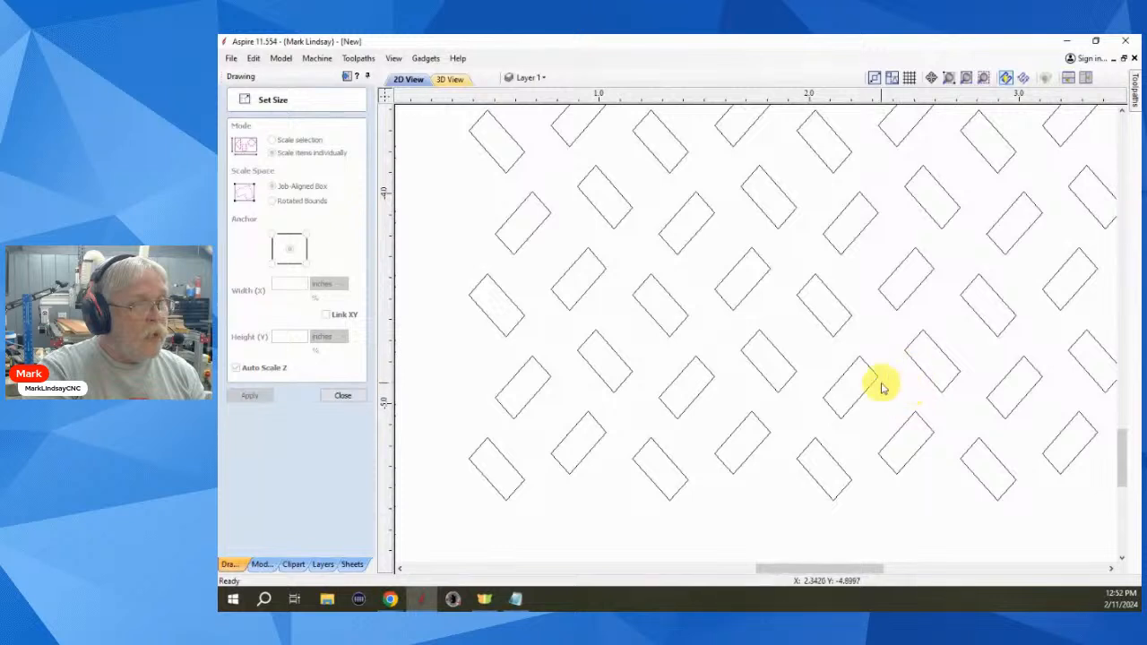
scroll(891, 328, "up", 1)
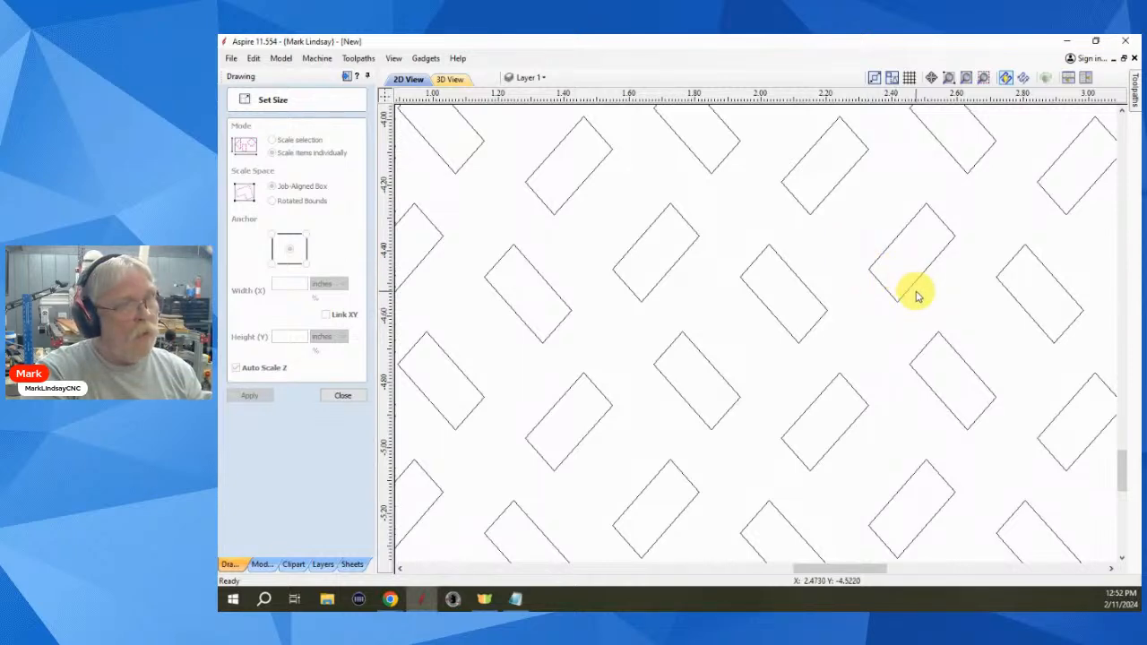
scroll(909, 289, "down", 5)
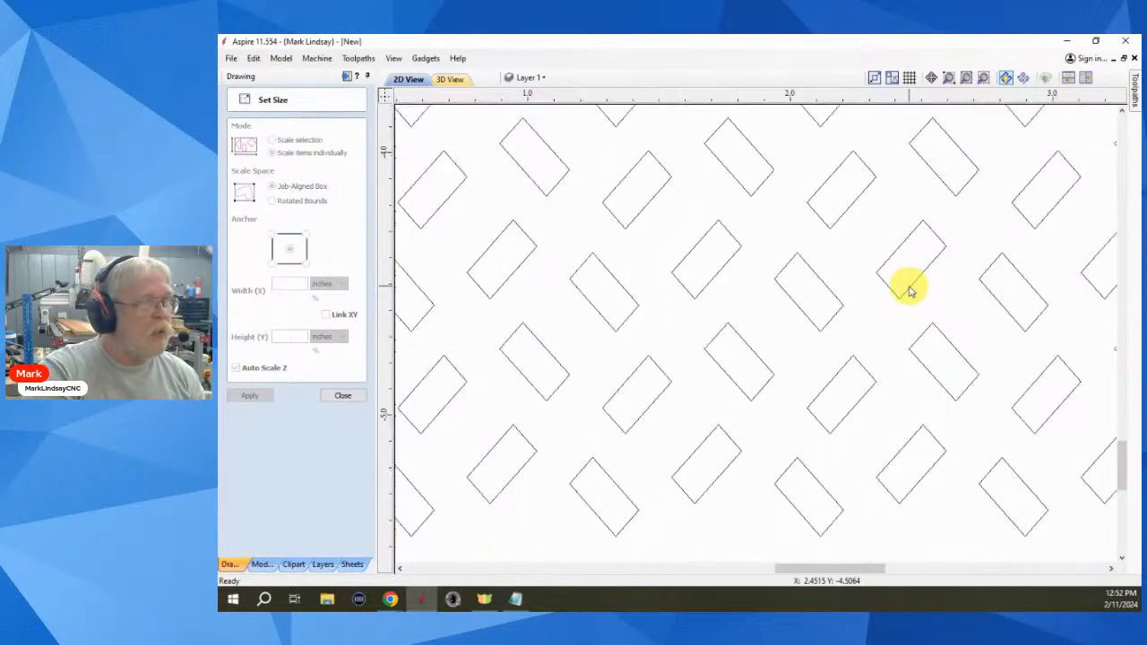
scroll(910, 290, "down", 1)
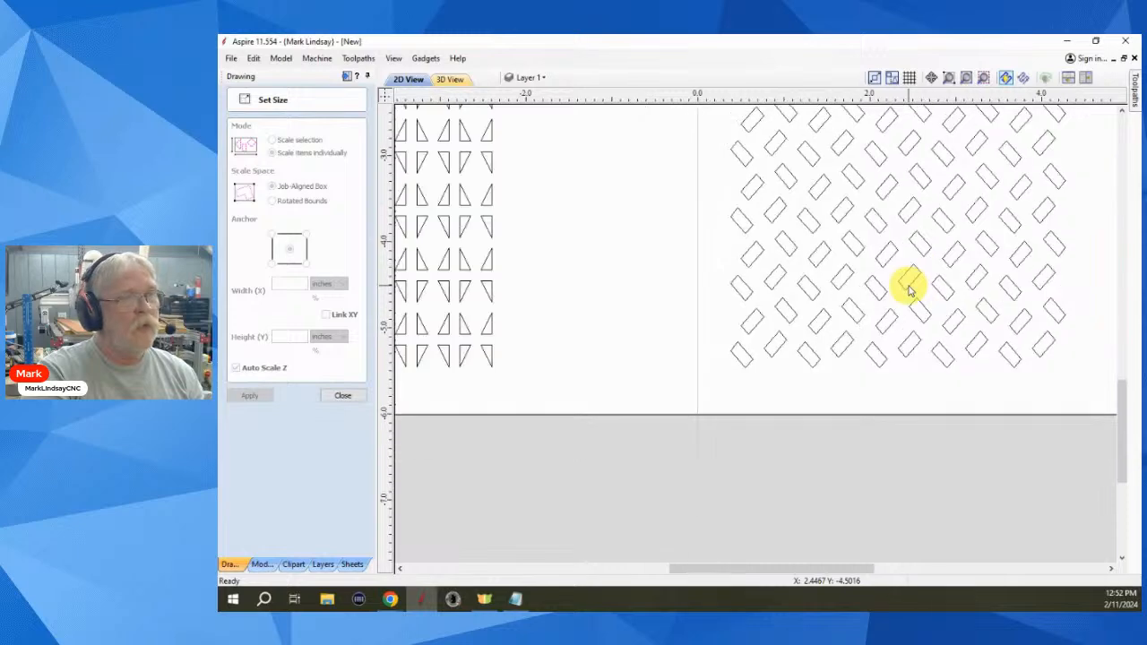
scroll(910, 289, "down", 2)
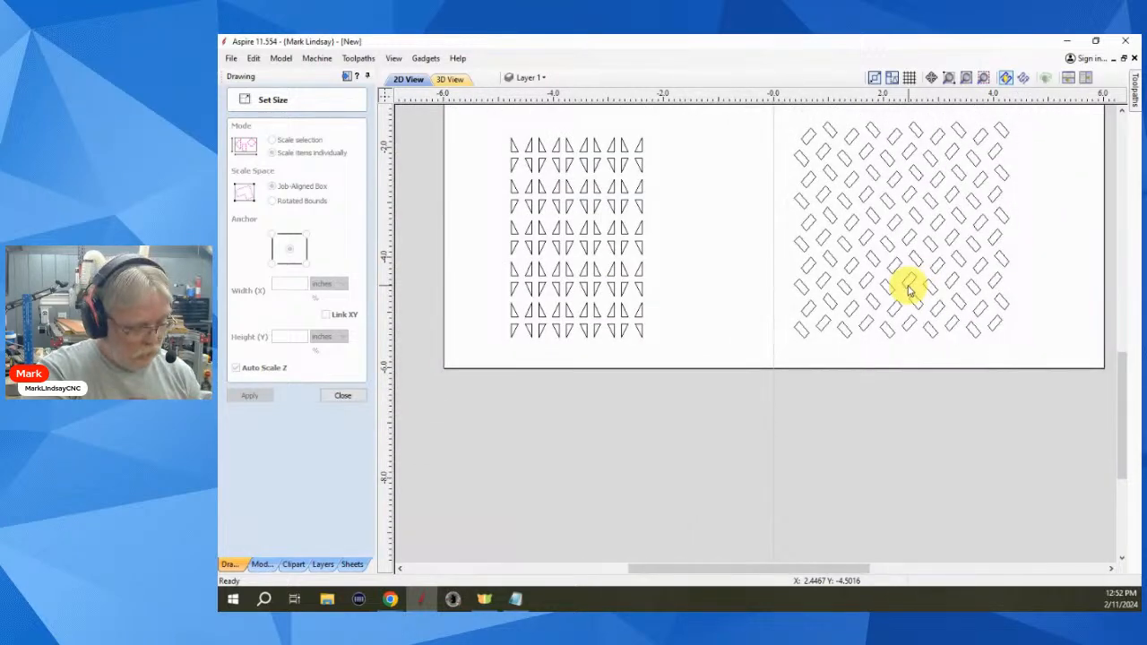
scroll(908, 289, "up", 4)
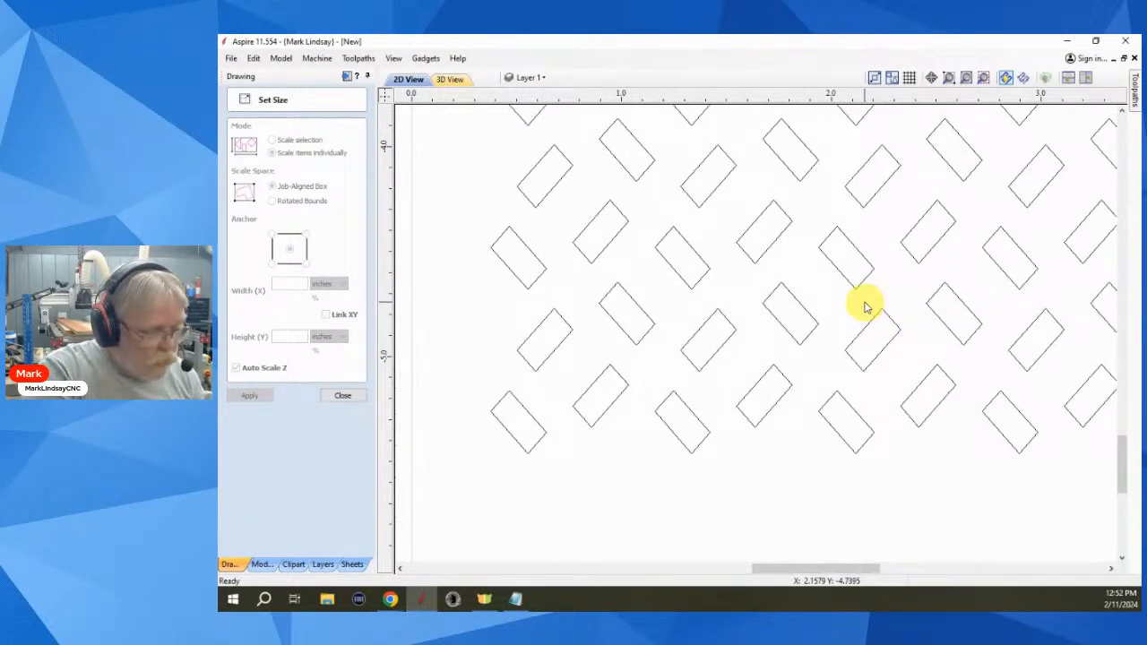
key("ctrl+z")
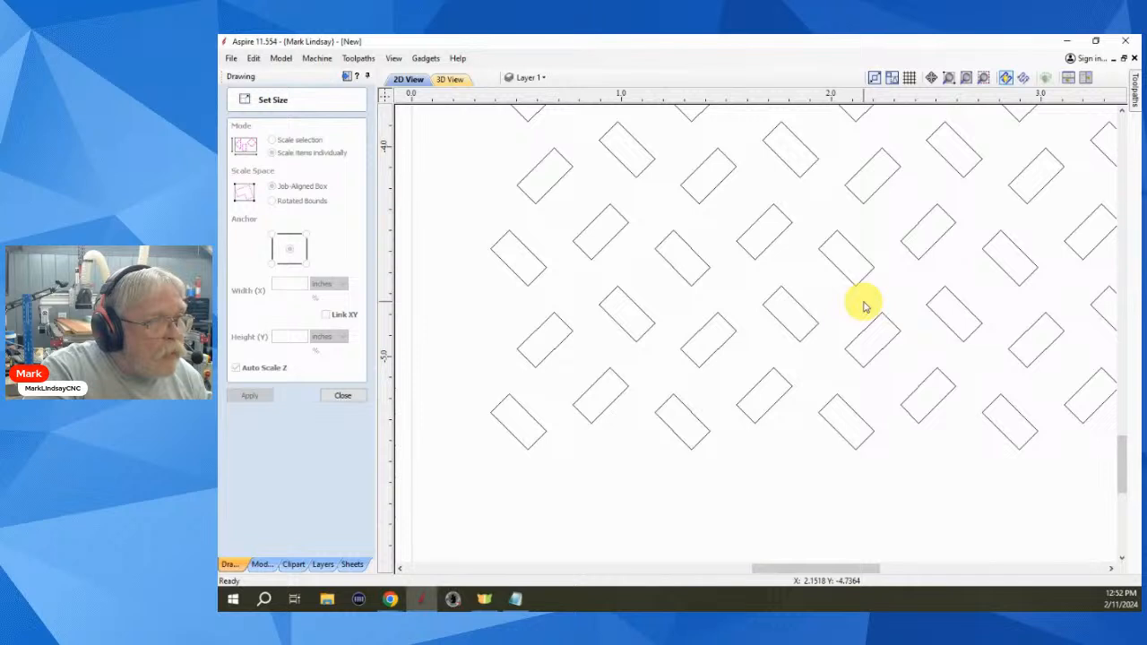
key("ctrl+y")
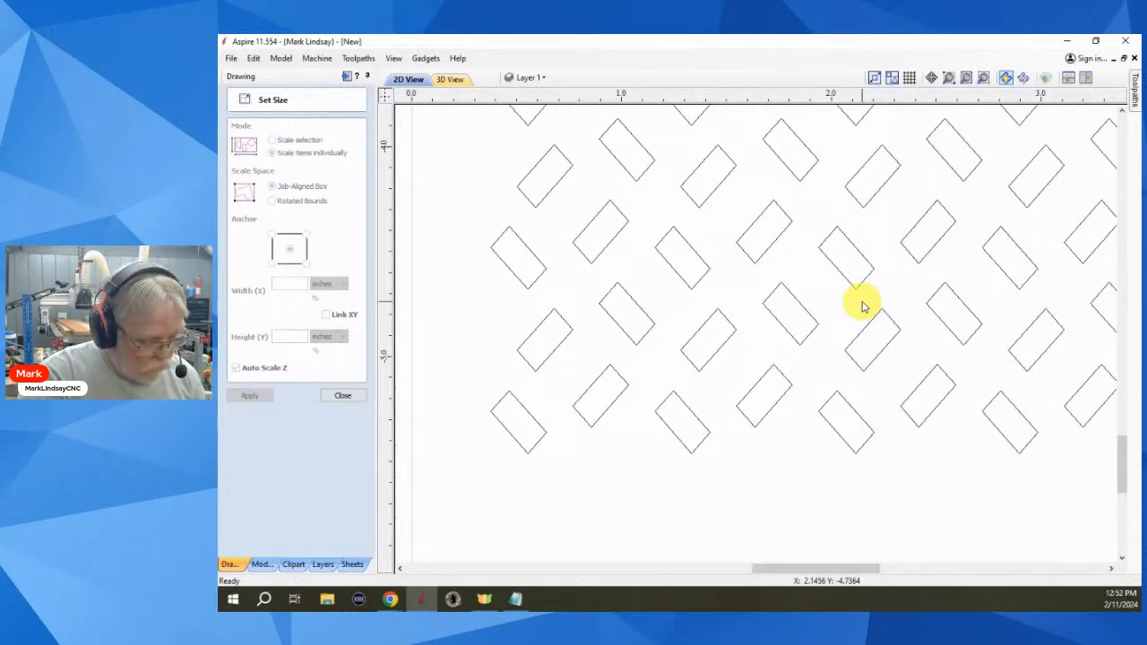
key("ctrl+z")
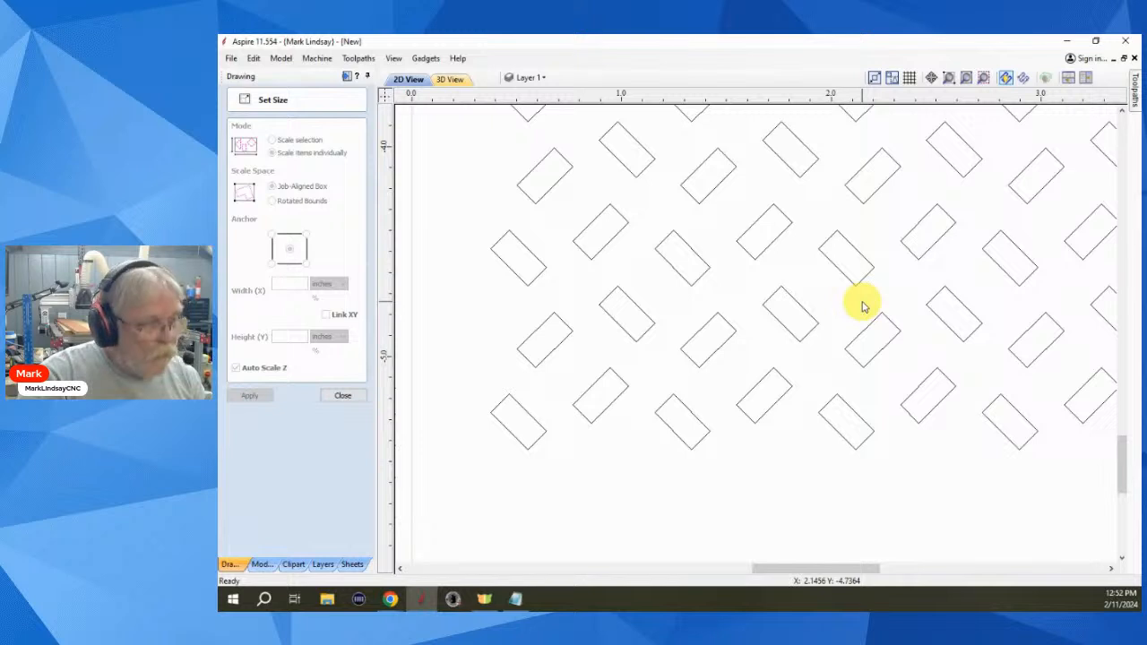
key("ctrl+y")
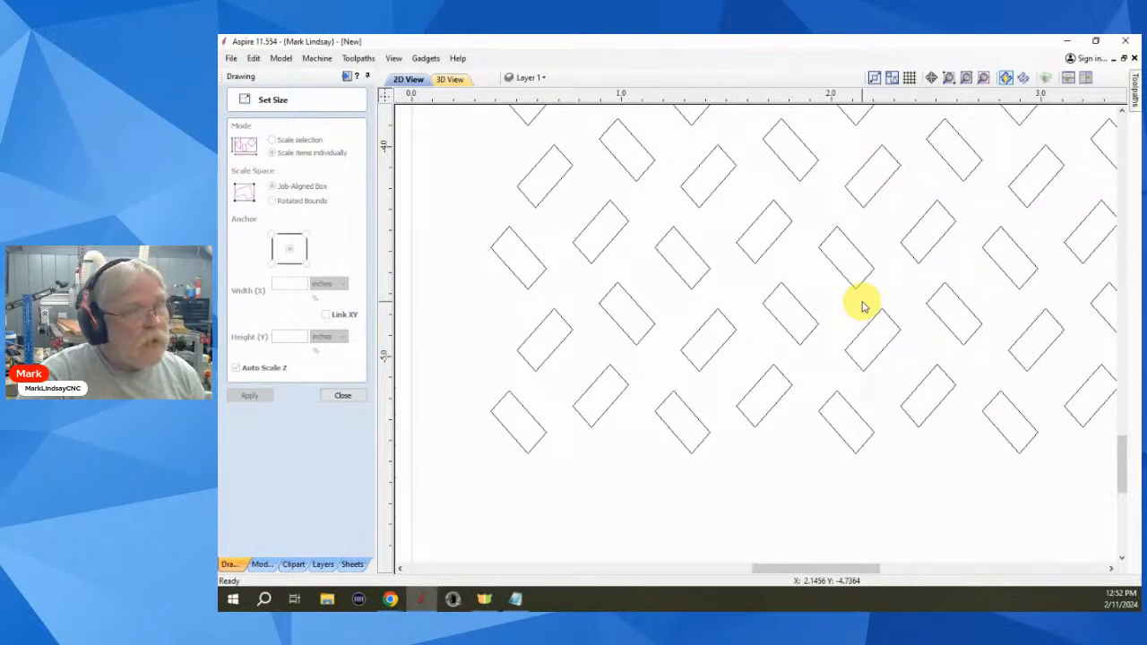
key("ctrl+z")
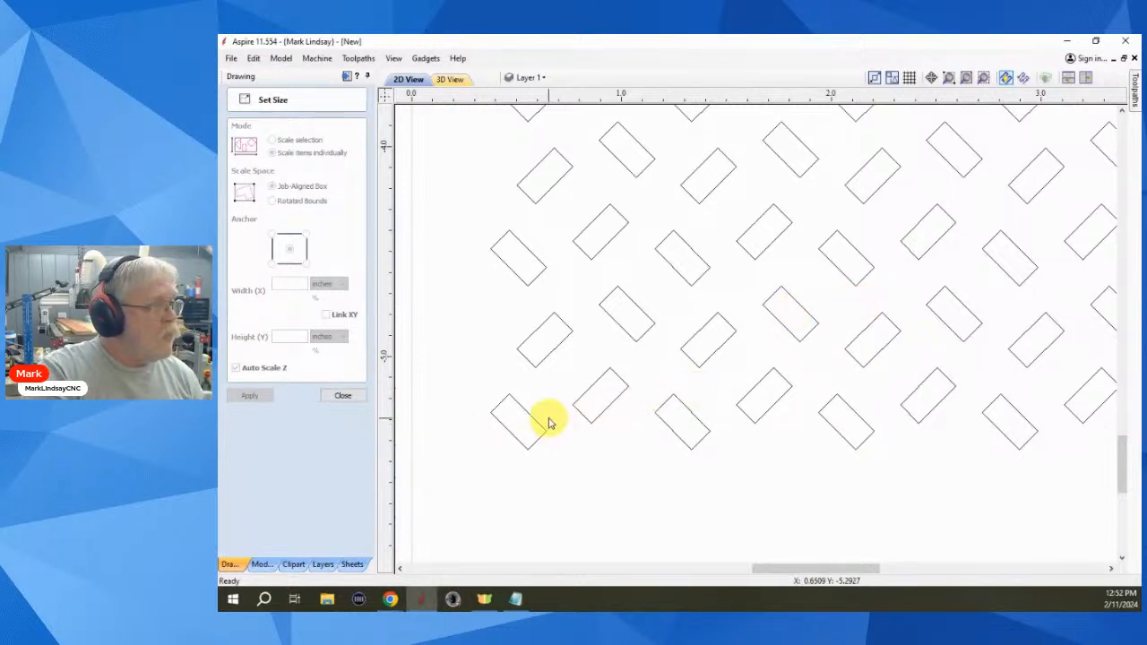
- Try a 0.5 inch height on the bottom-left rectangle, undo it, and close Set Size
left_click_drag(544, 417, 508, 453)
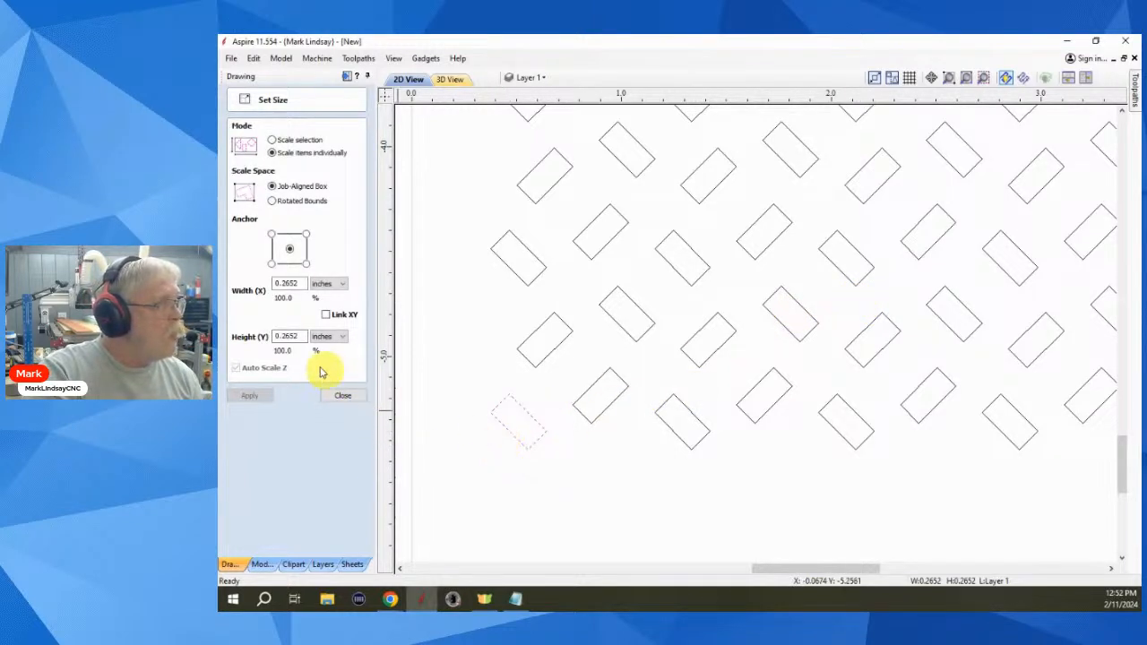
double_click(300, 336)
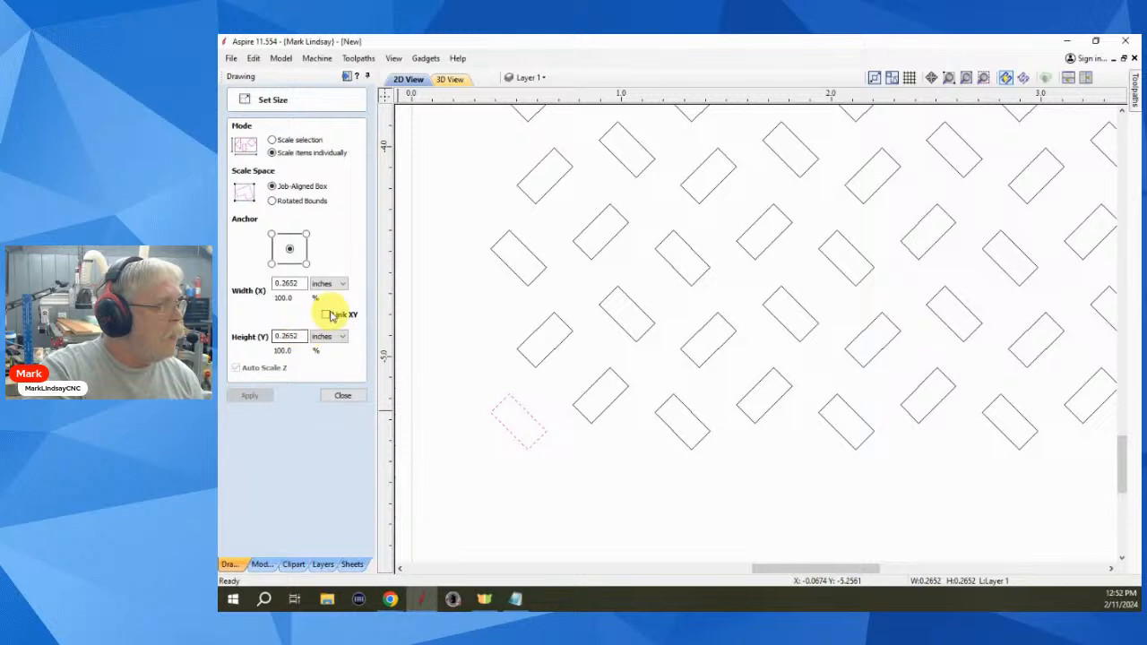
left_click(298, 336)
left_click_drag(301, 336, 263, 336)
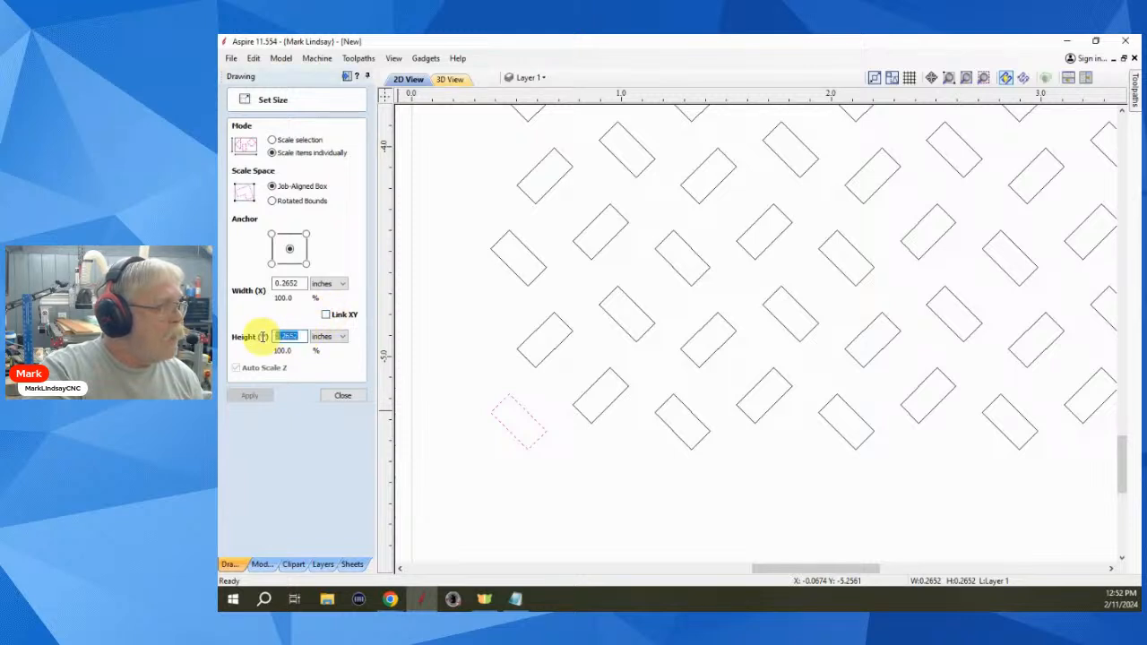
type(".5")
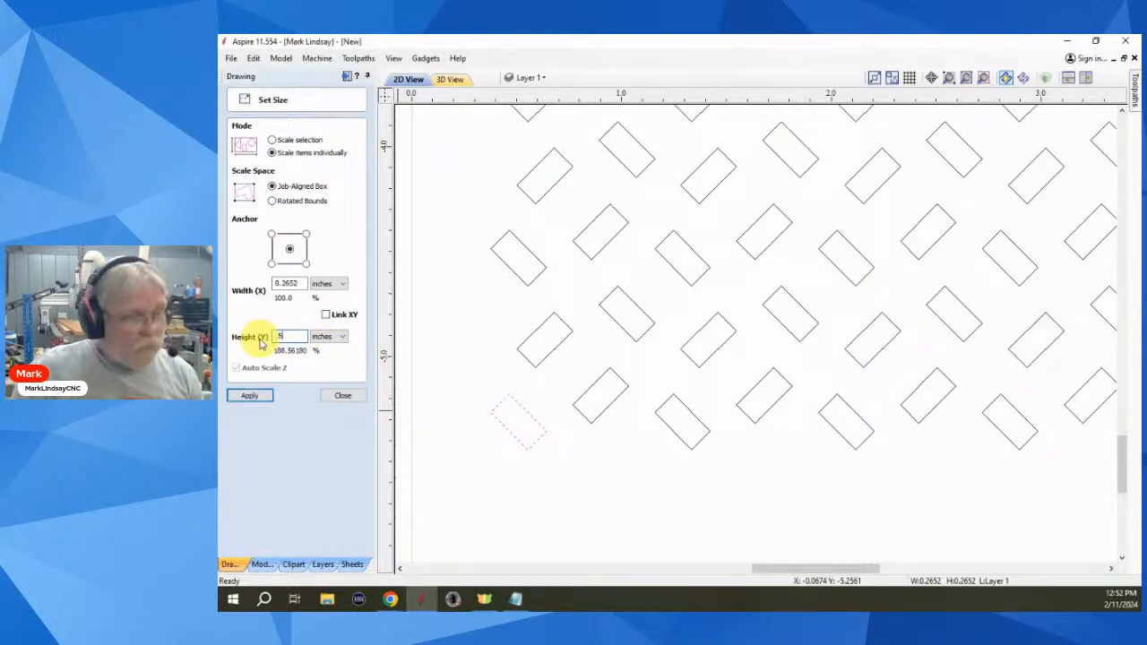
left_click(250, 395)
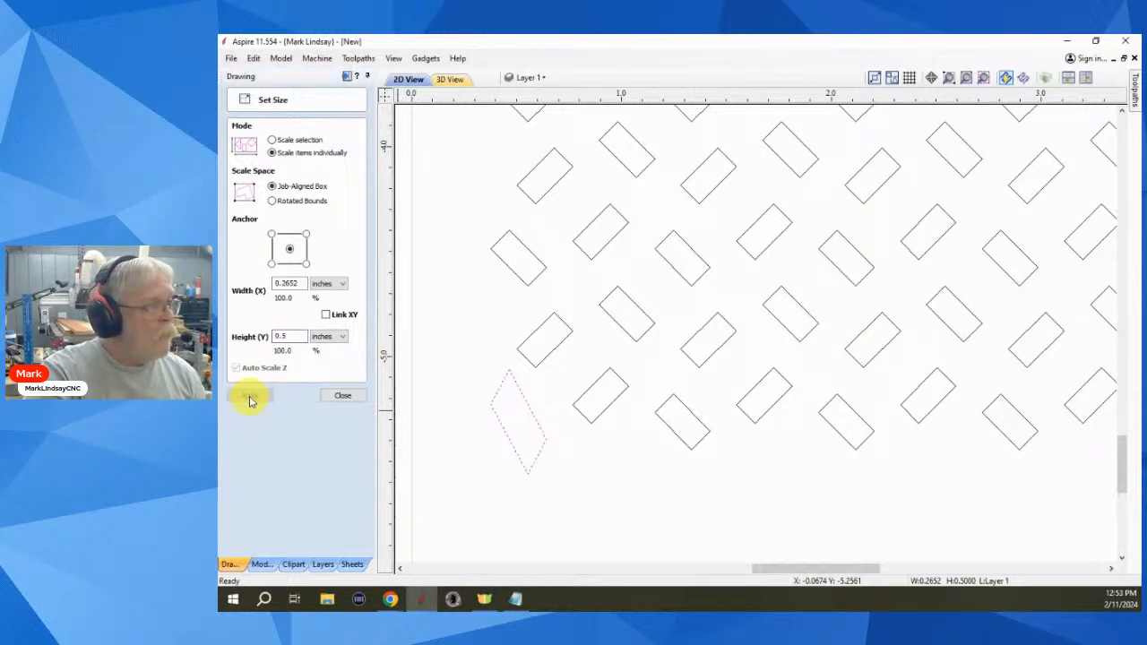
key("ctrl+z")
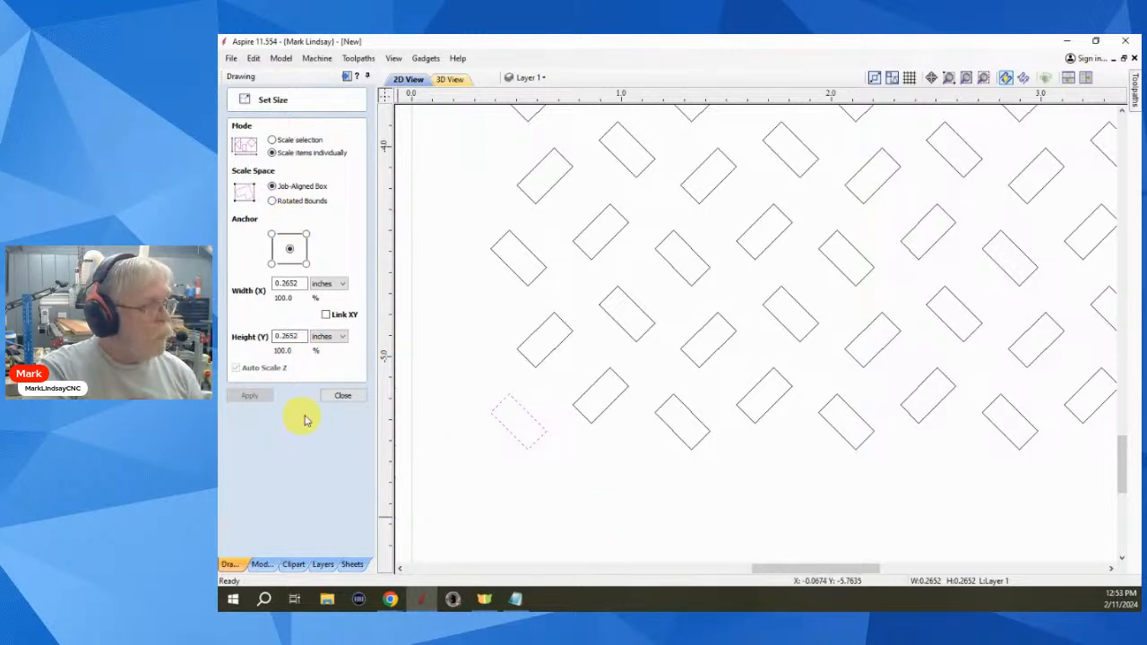
left_click(340, 396)
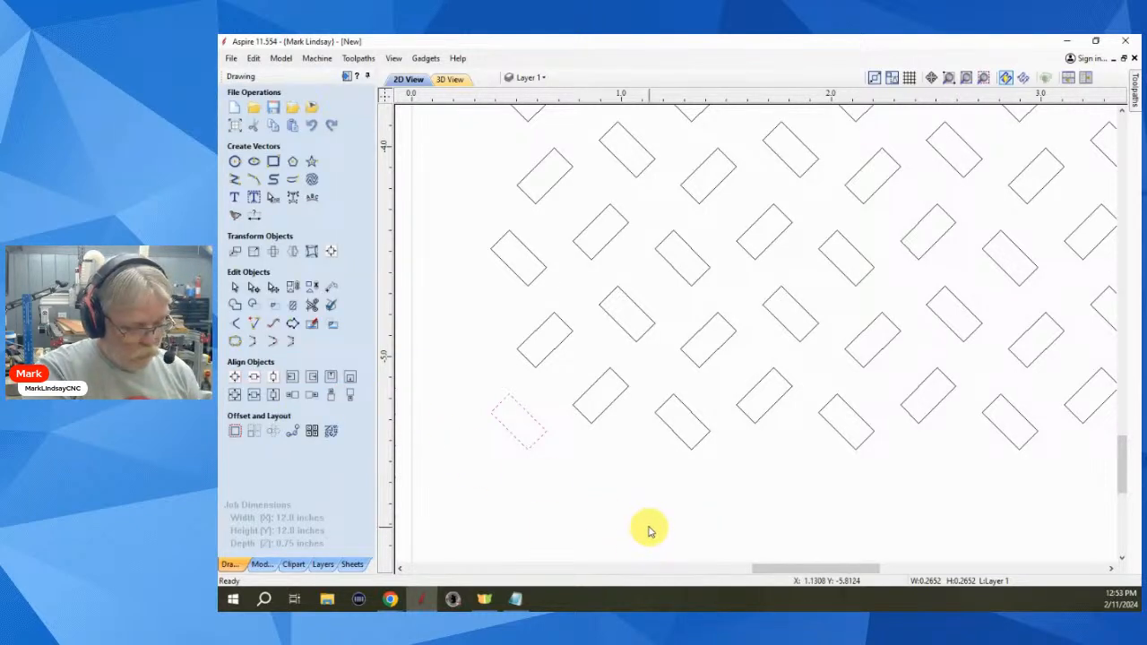
- Select all and resize each shape individually to 0.125 by 0.5 inch
key("ctrl+a")
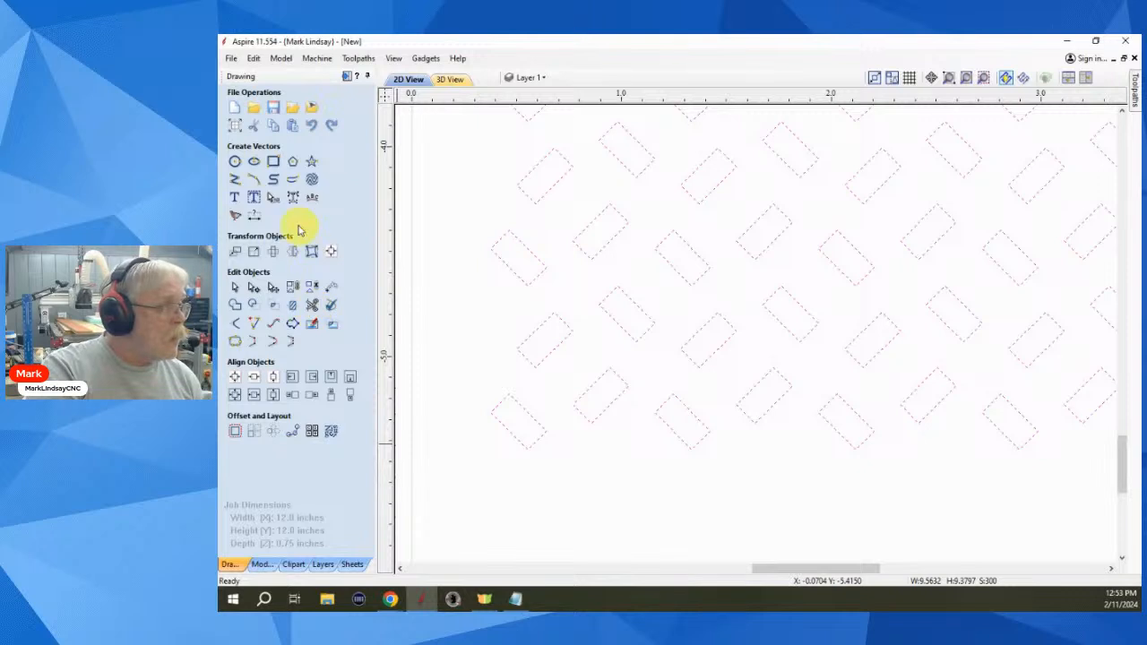
left_click(252, 250)
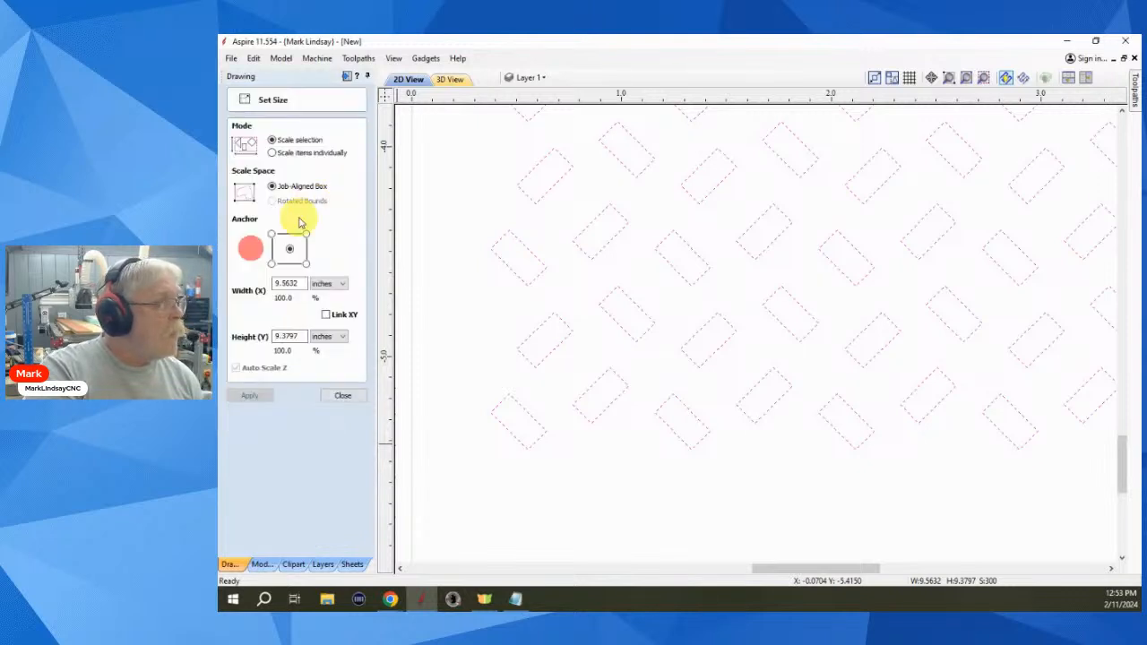
left_click(272, 152)
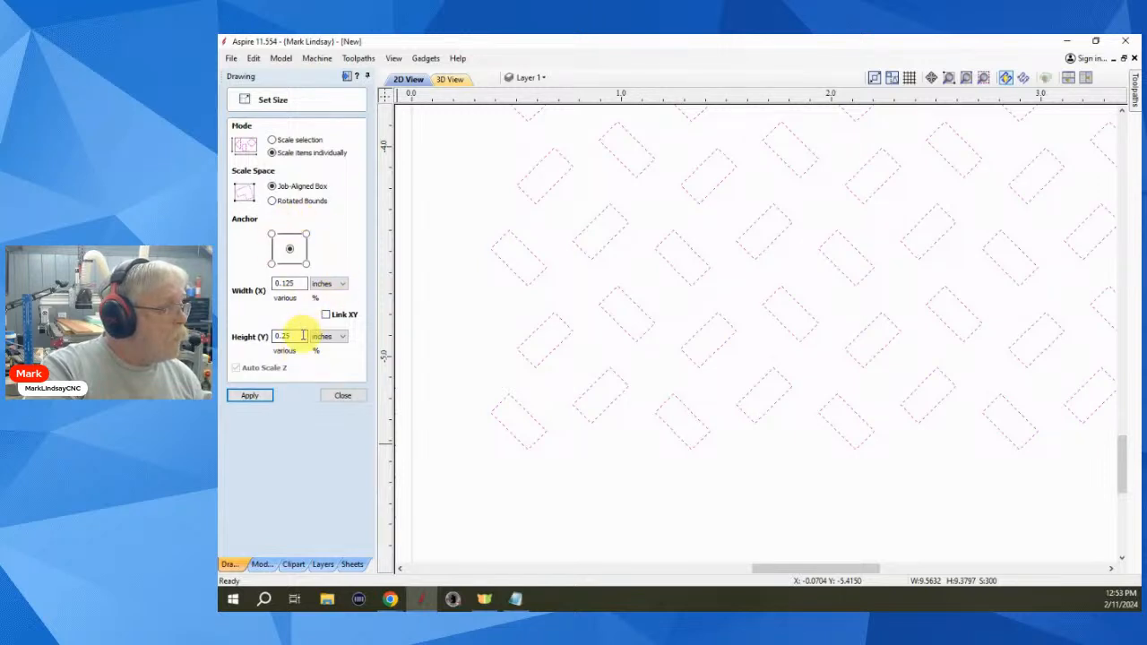
left_click_drag(302, 333, 256, 333)
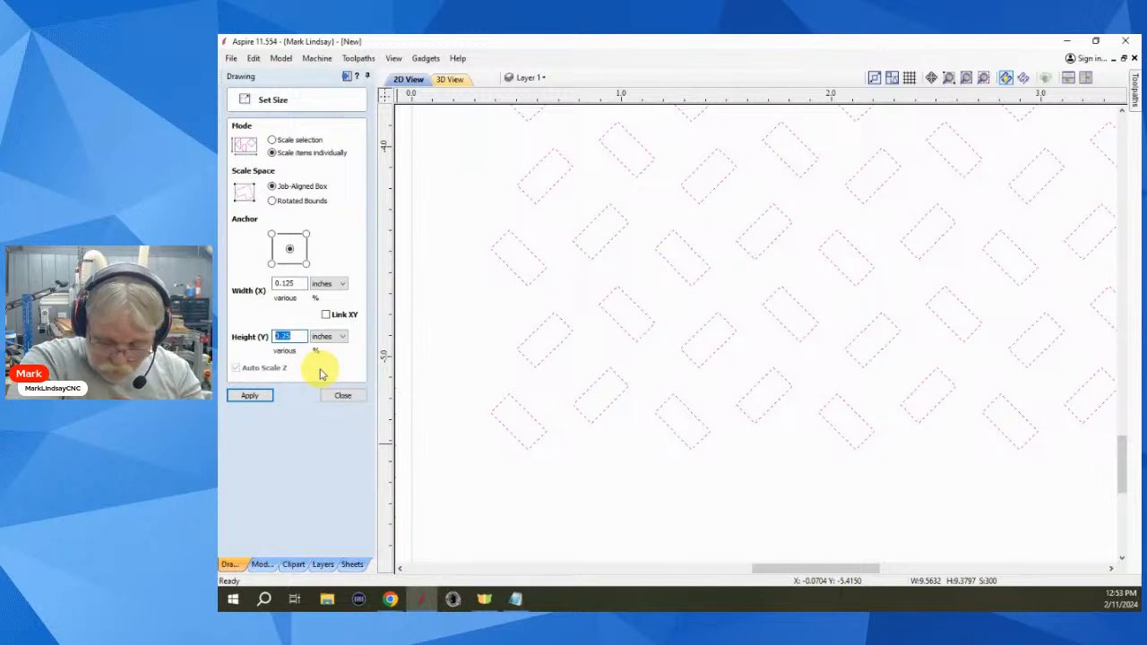
type(".5")
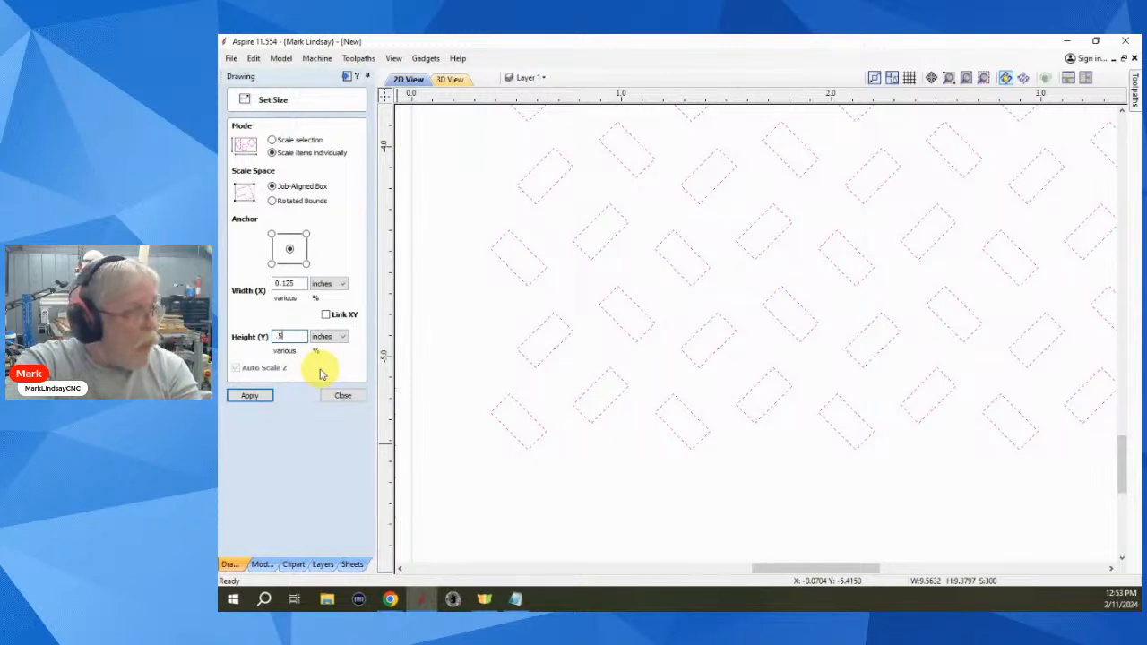
left_click(250, 397)
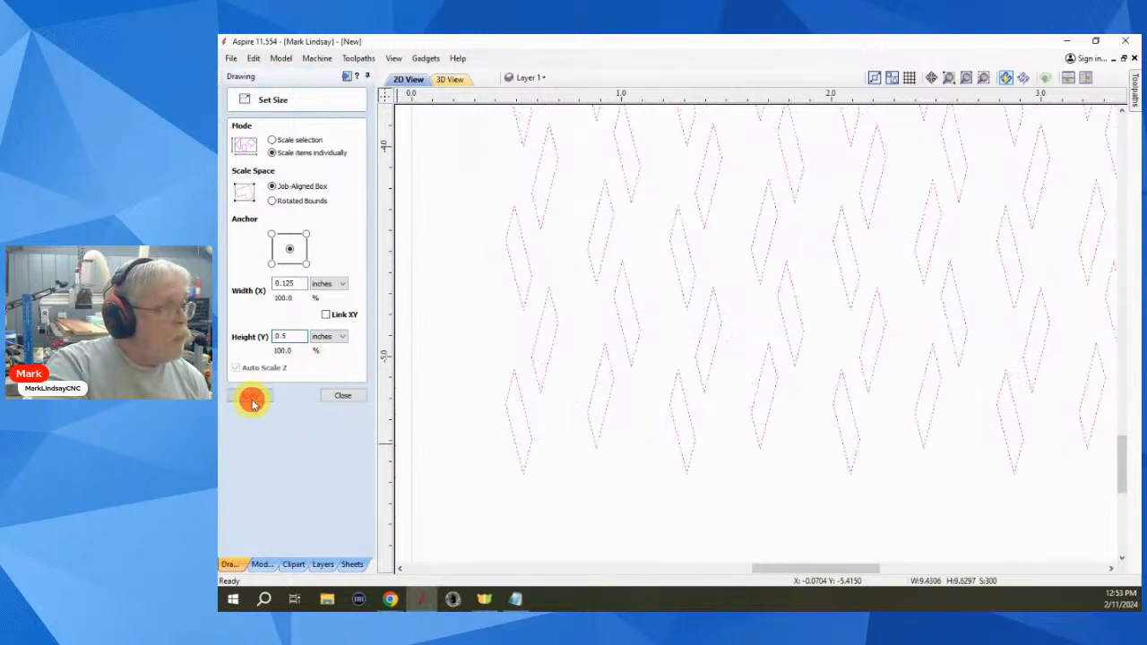
left_click(720, 504)
scroll(780, 466, "down", 3)
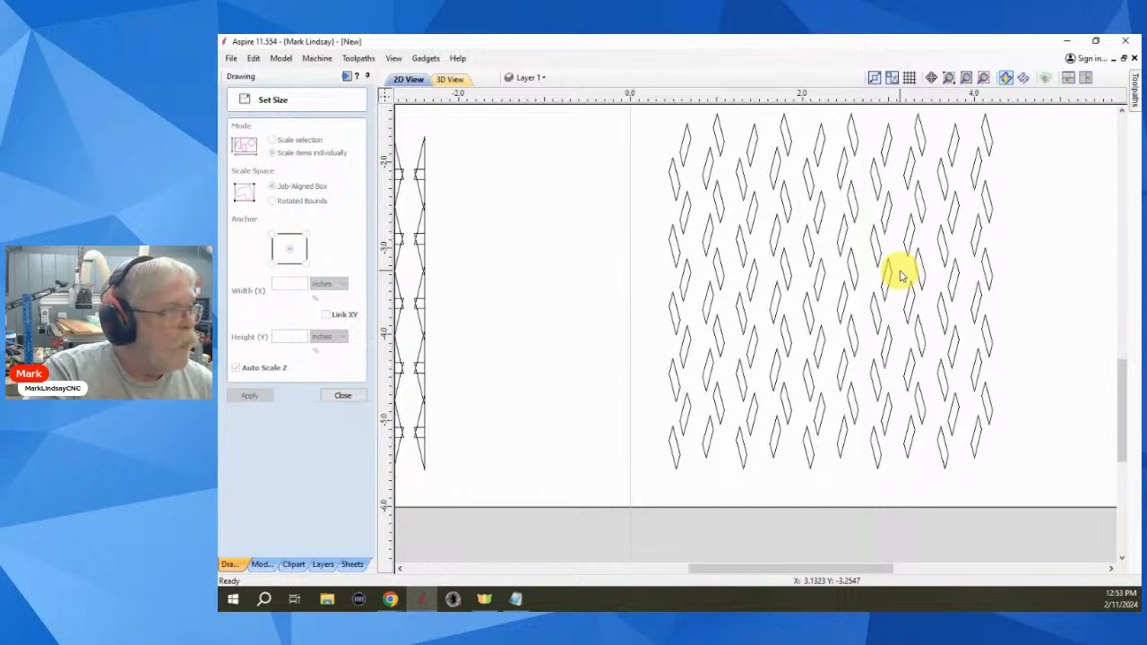
- Close the Set Size form and zoom to review the house, triangle and rectangle grids
scroll(901, 276, "up", 1)
scroll(899, 271, "down", 1)
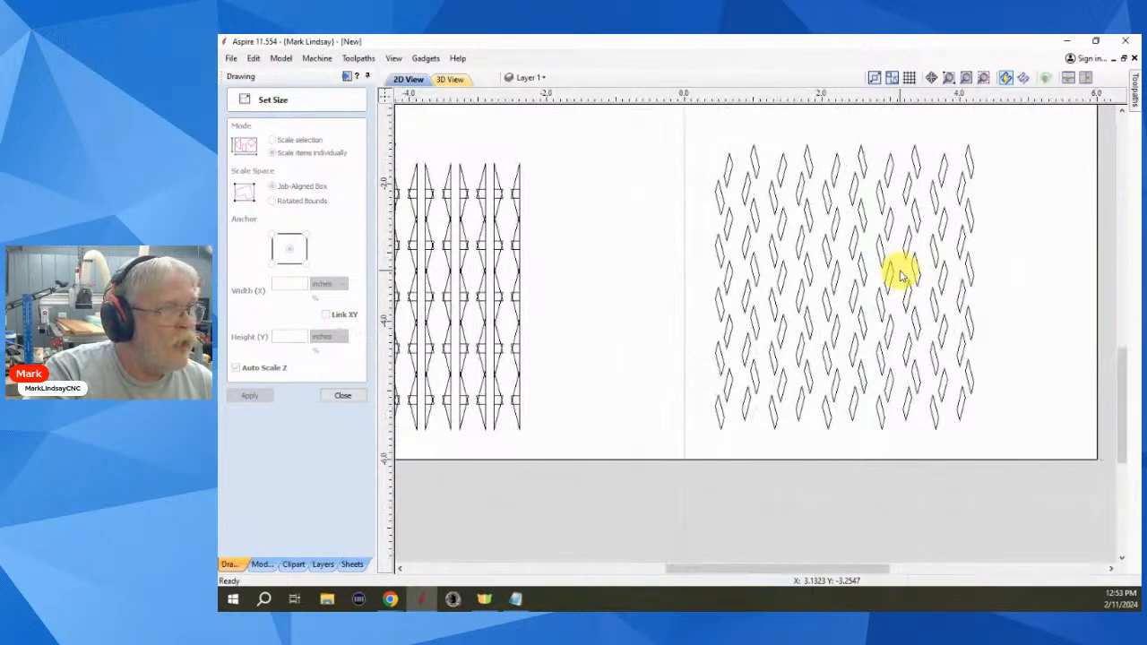
scroll(899, 272, "up", 1)
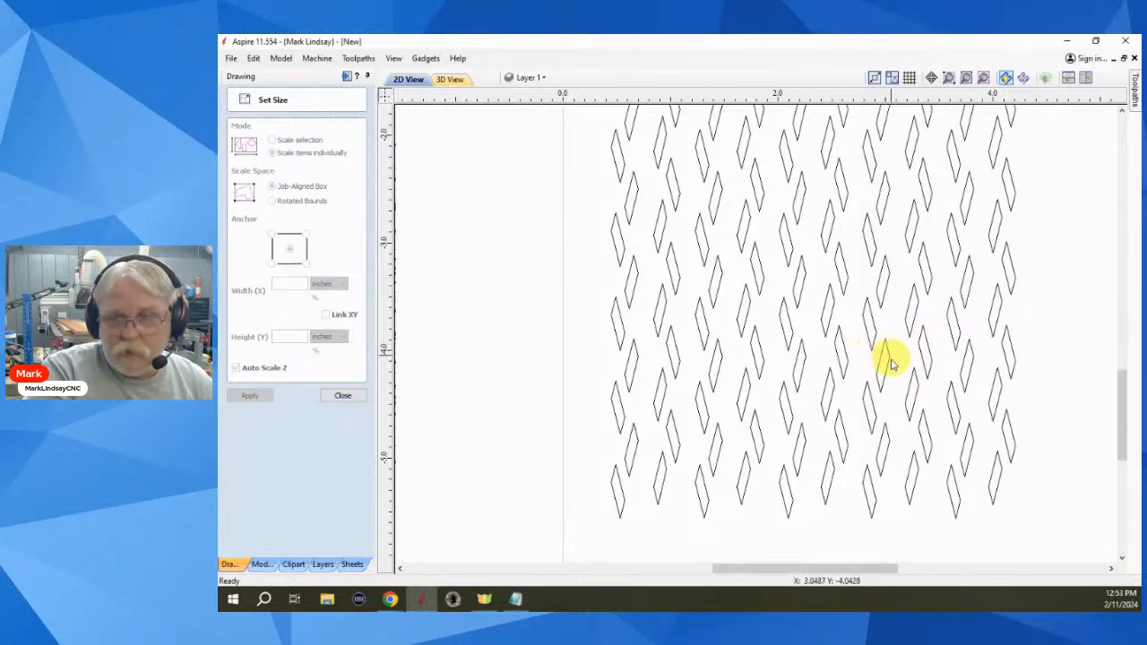
left_click(344, 397)
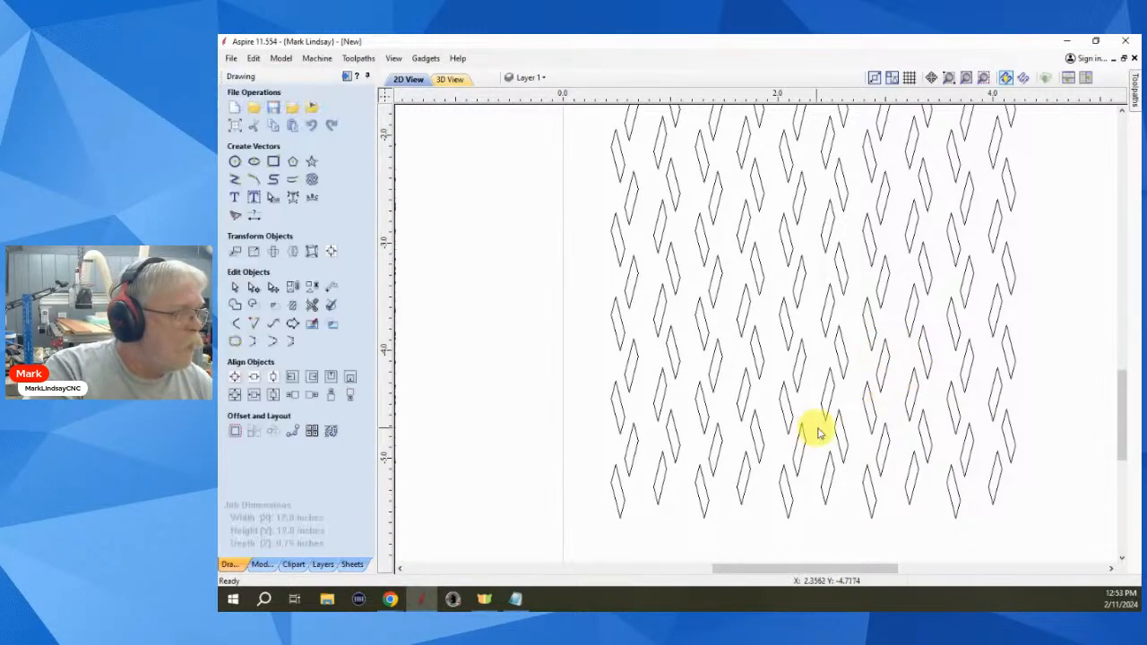
scroll(905, 408, "down", 6)
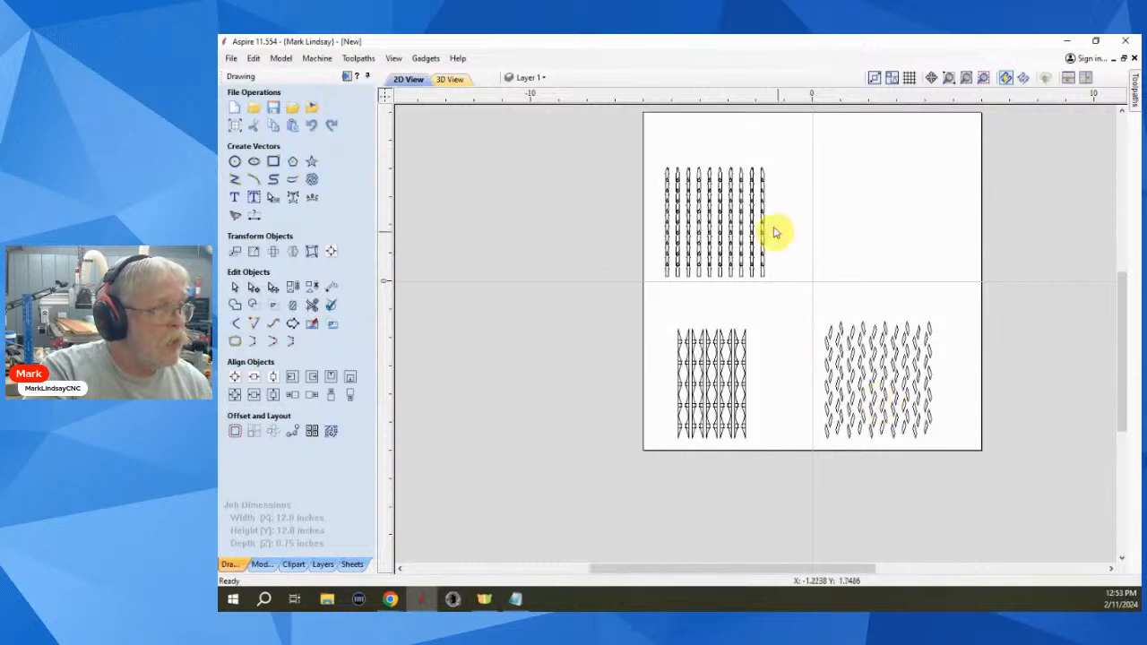
scroll(797, 352, "up", 4)
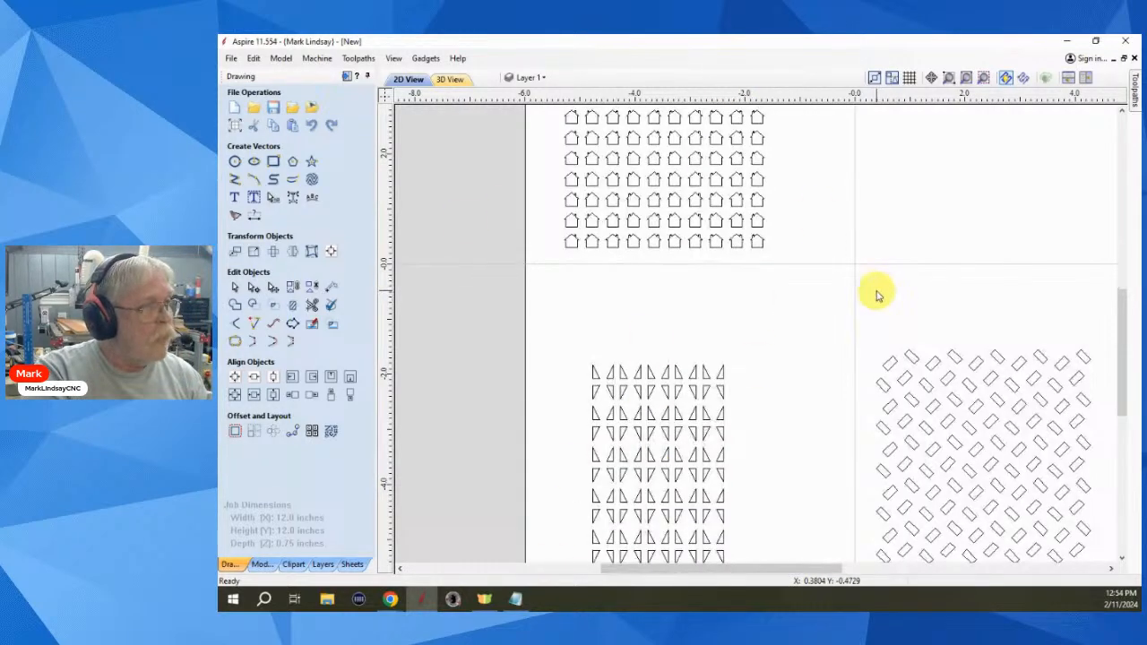
left_click(799, 350)
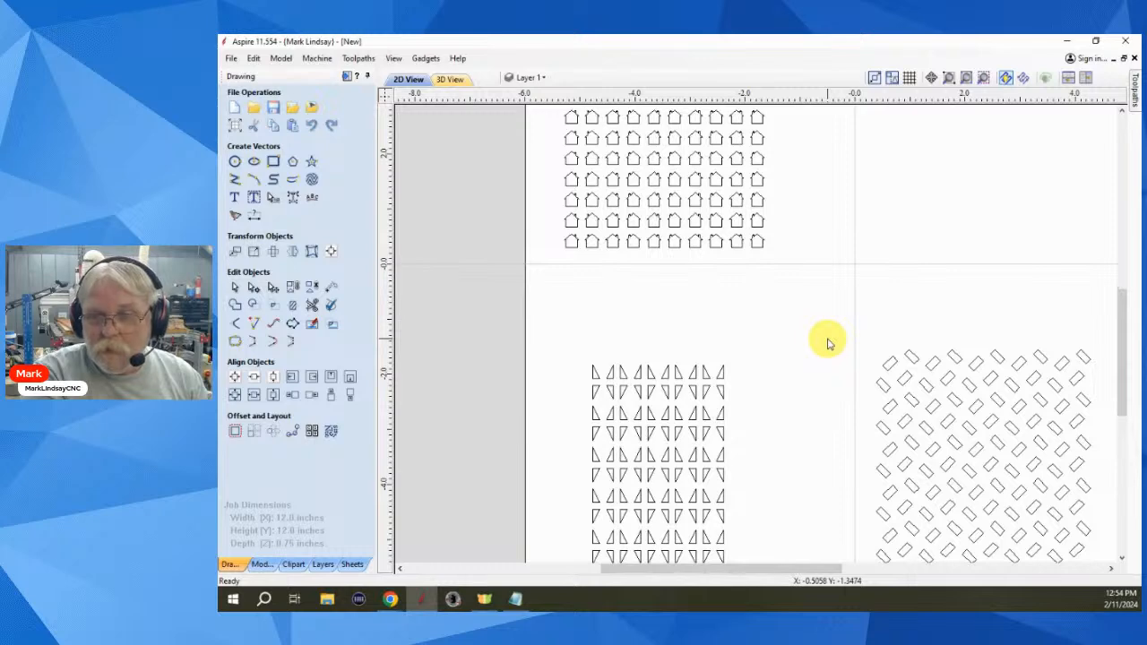
scroll(828, 343, "down", 1)
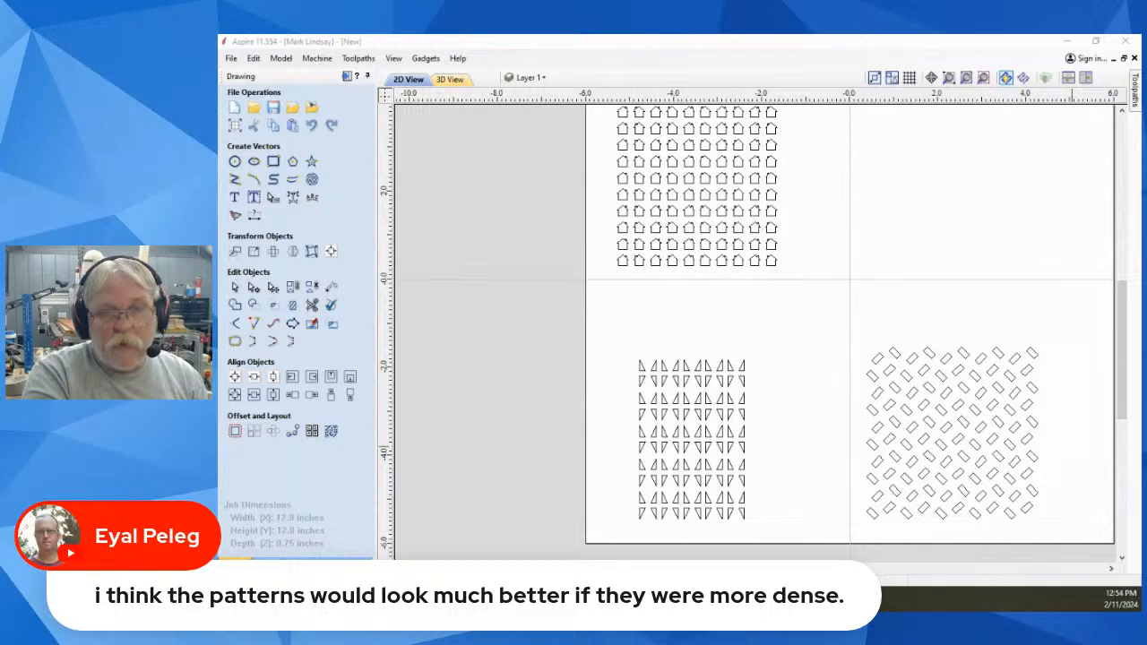
scroll(818, 448, "down", 1)
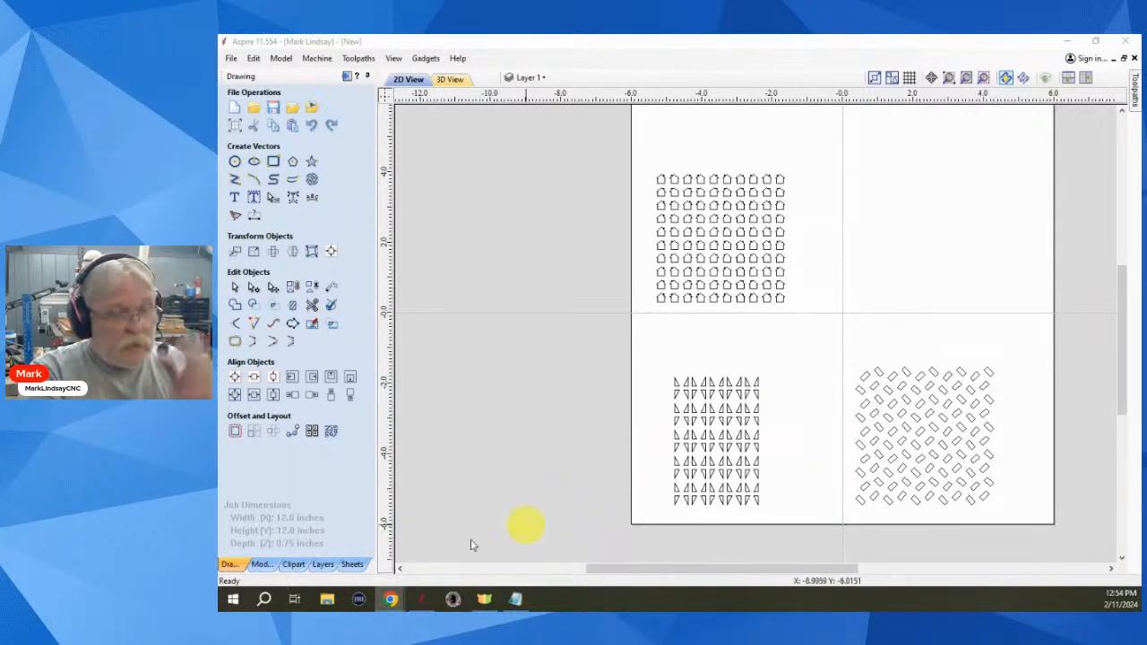
- Browse the 2D Vectors thumbnails such as panels, shields, house and keyhole in the Clipart library
left_click(294, 565)
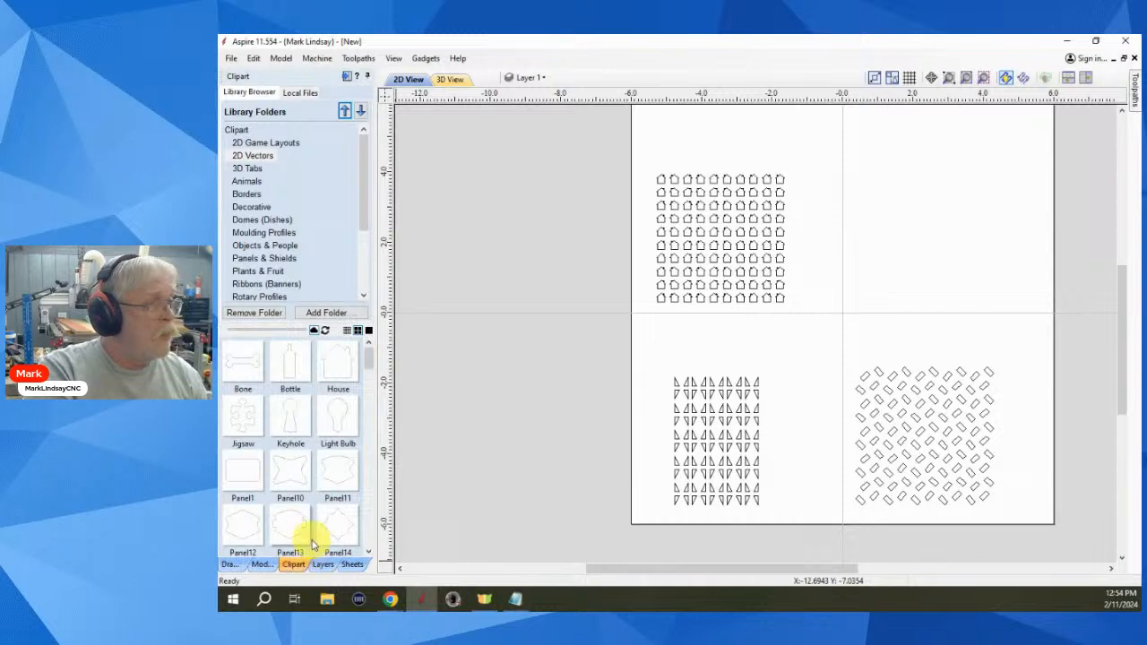
scroll(288, 408, "down", 3)
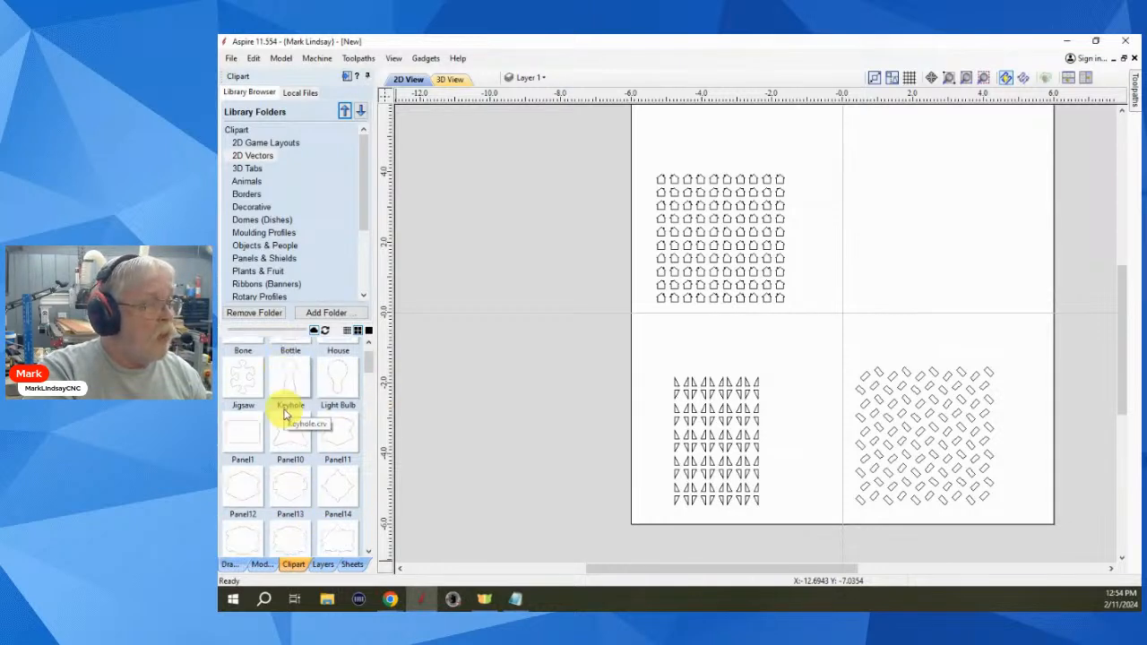
scroll(286, 459, "down", 3)
scroll(291, 460, "up", 6)
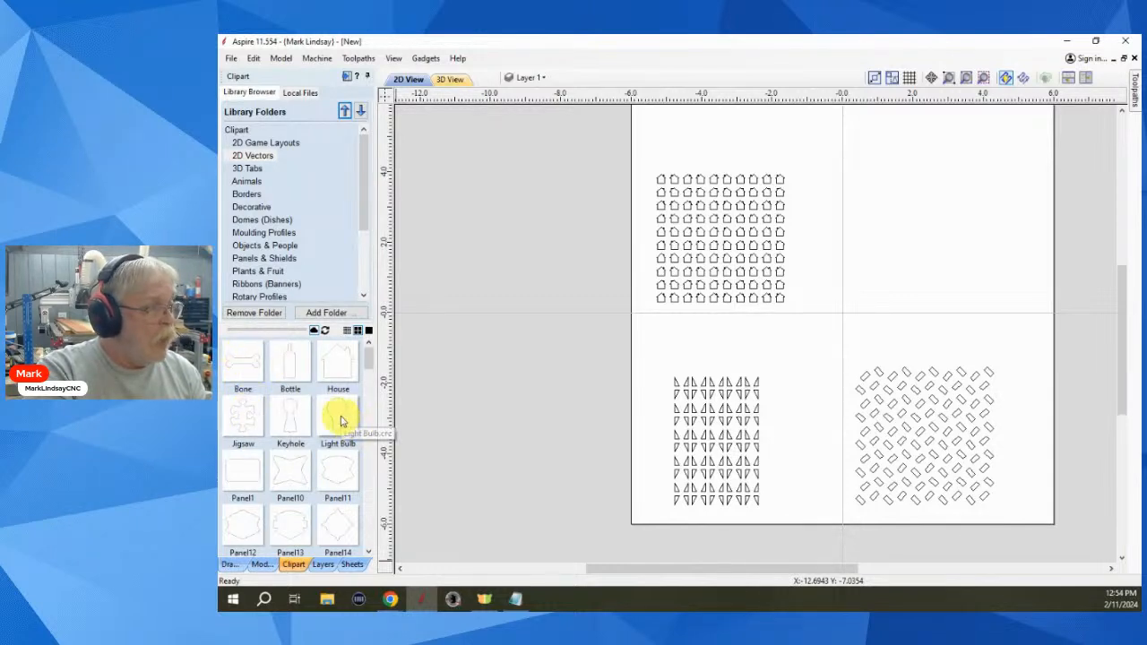
scroll(313, 457, "down", 4)
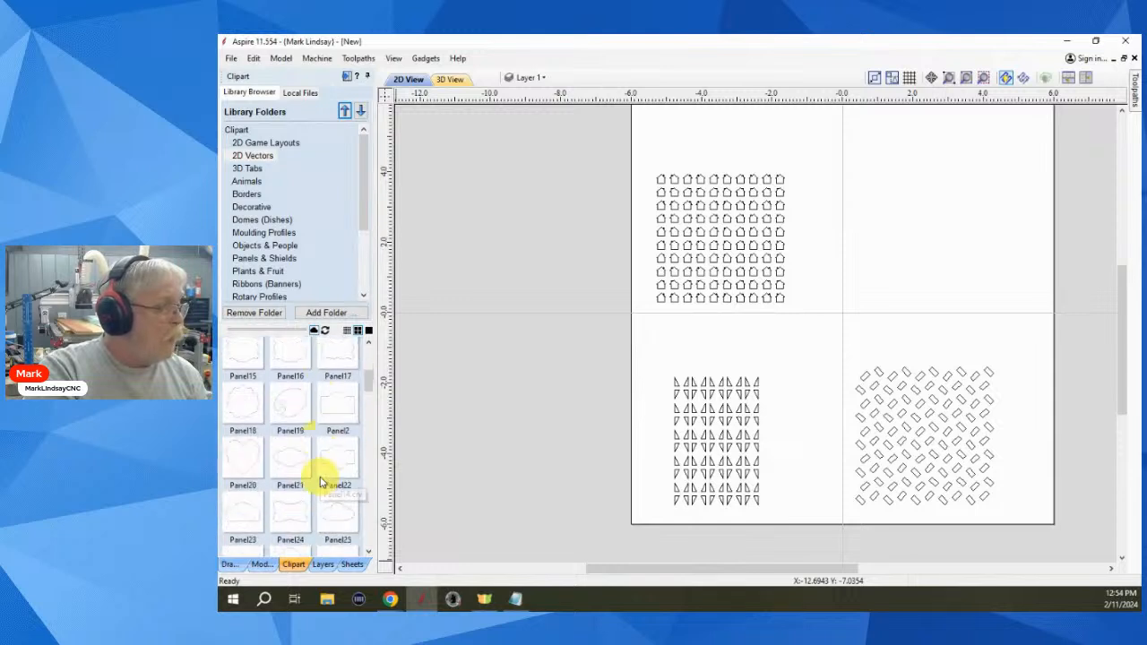
scroll(312, 461, "down", 1)
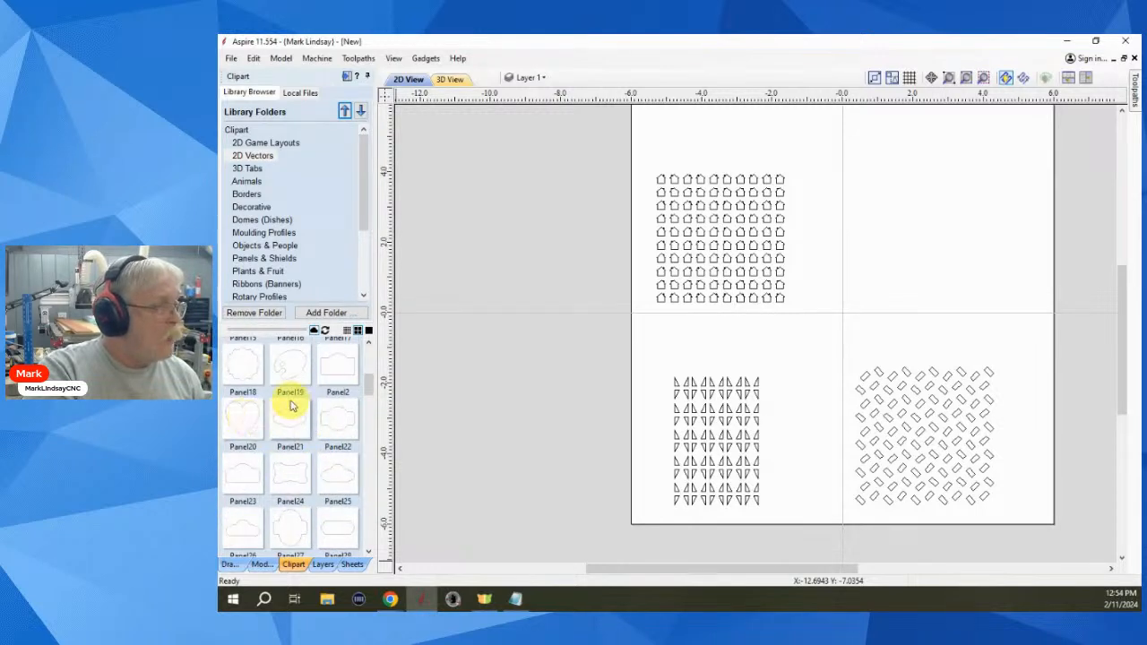
scroll(320, 445, "down", 4)
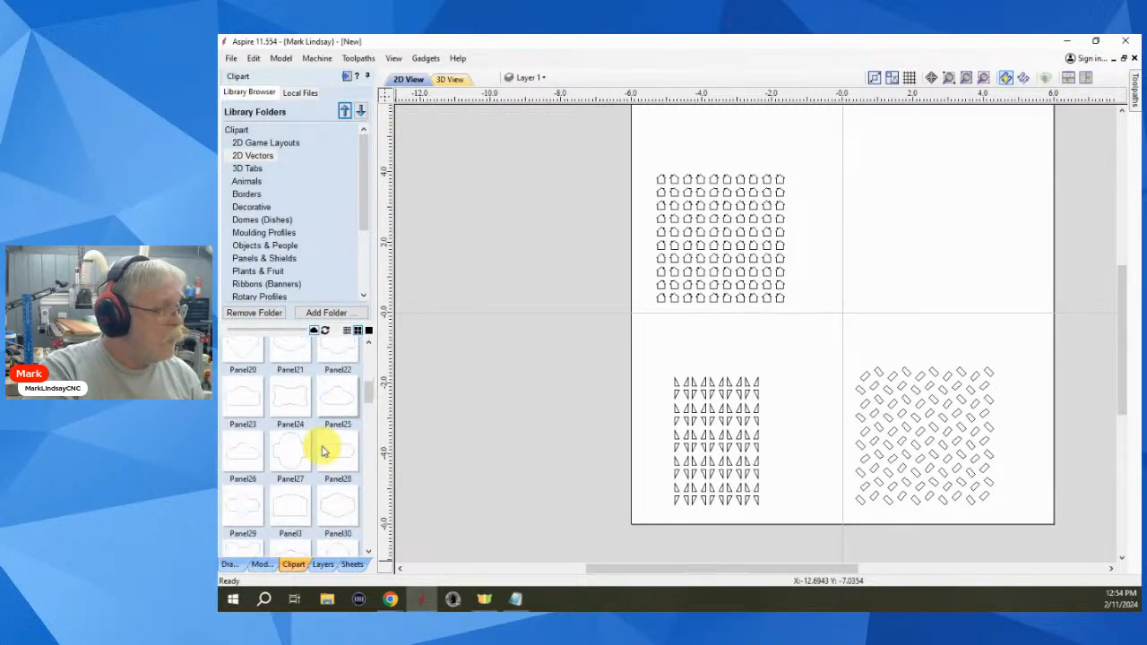
scroll(324, 451, "down", 3)
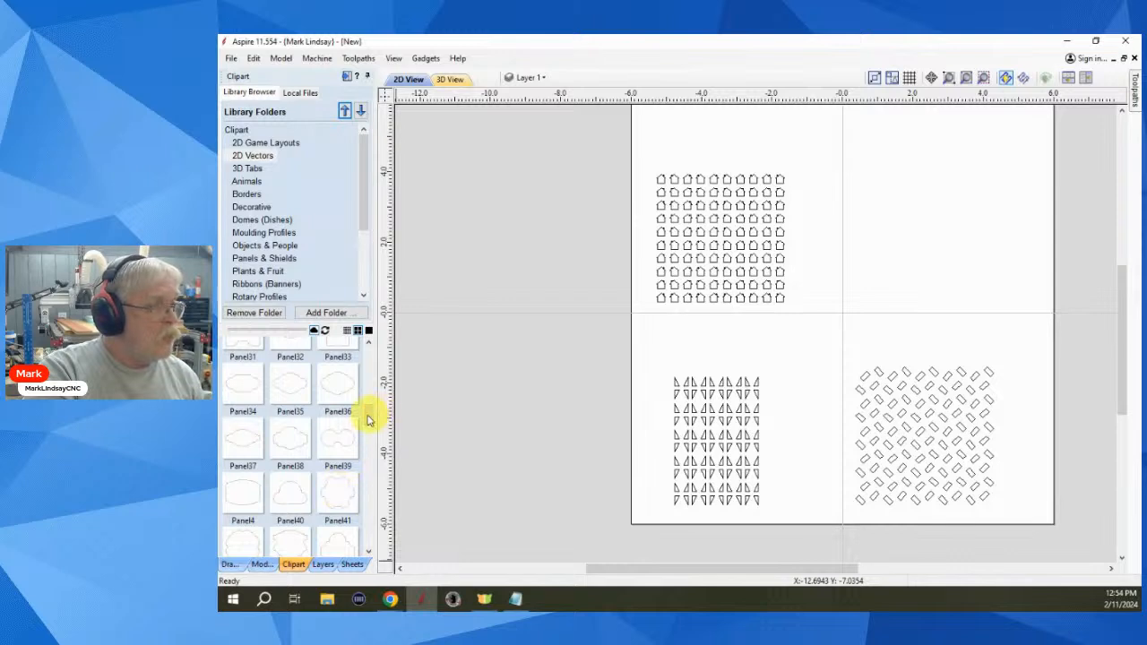
left_click_drag(369, 416, 343, 333)
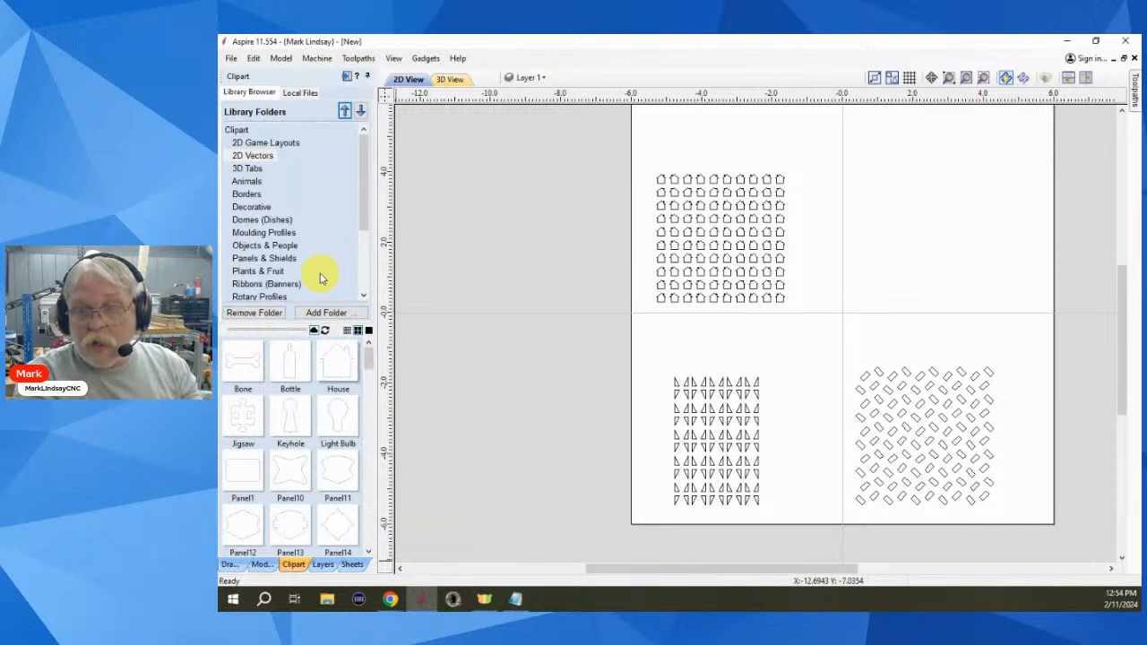
- Show the 2D Game Layouts clipart: cribbage boards, peg solitaire and tic tac toe
left_click(258, 145)
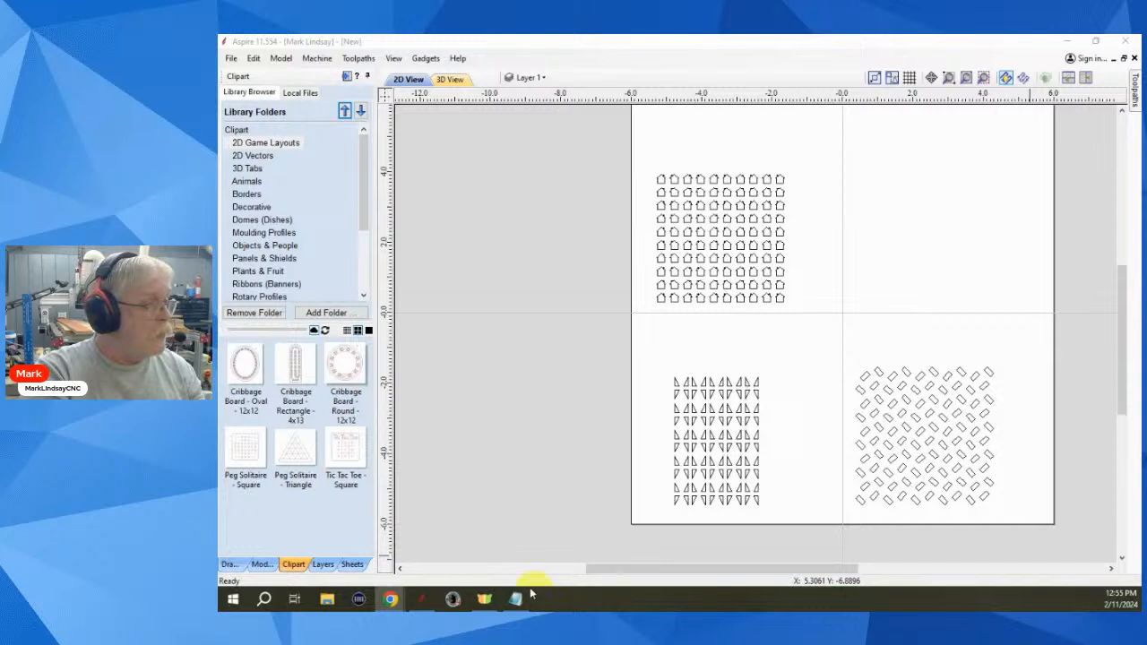
left_click(262, 564)
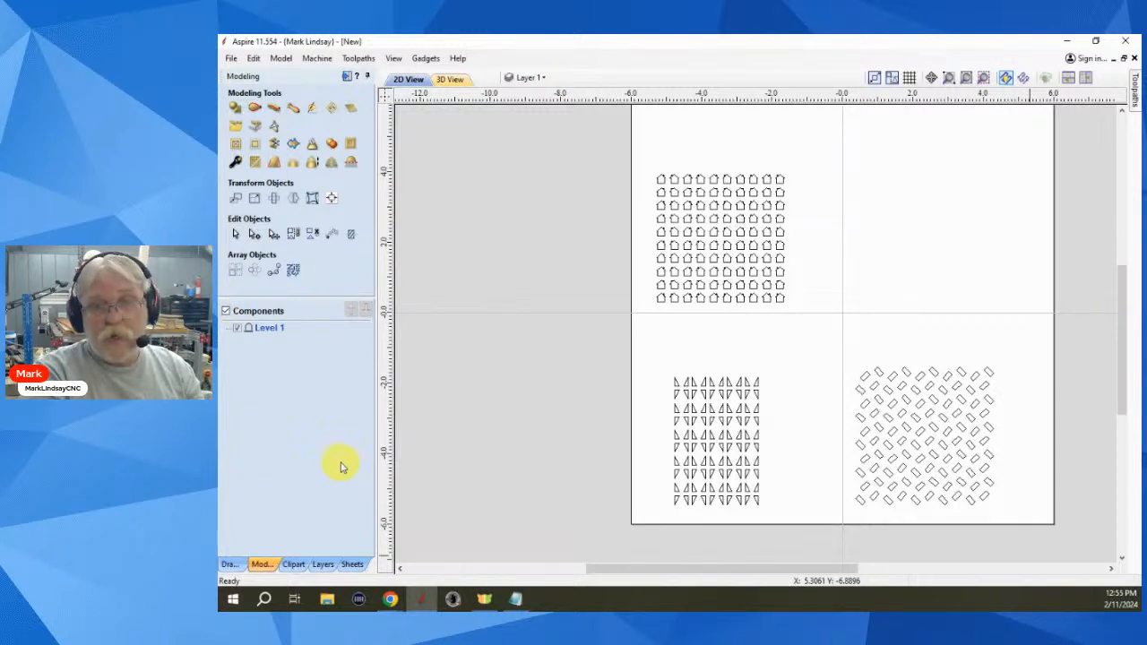
left_click(229, 564)
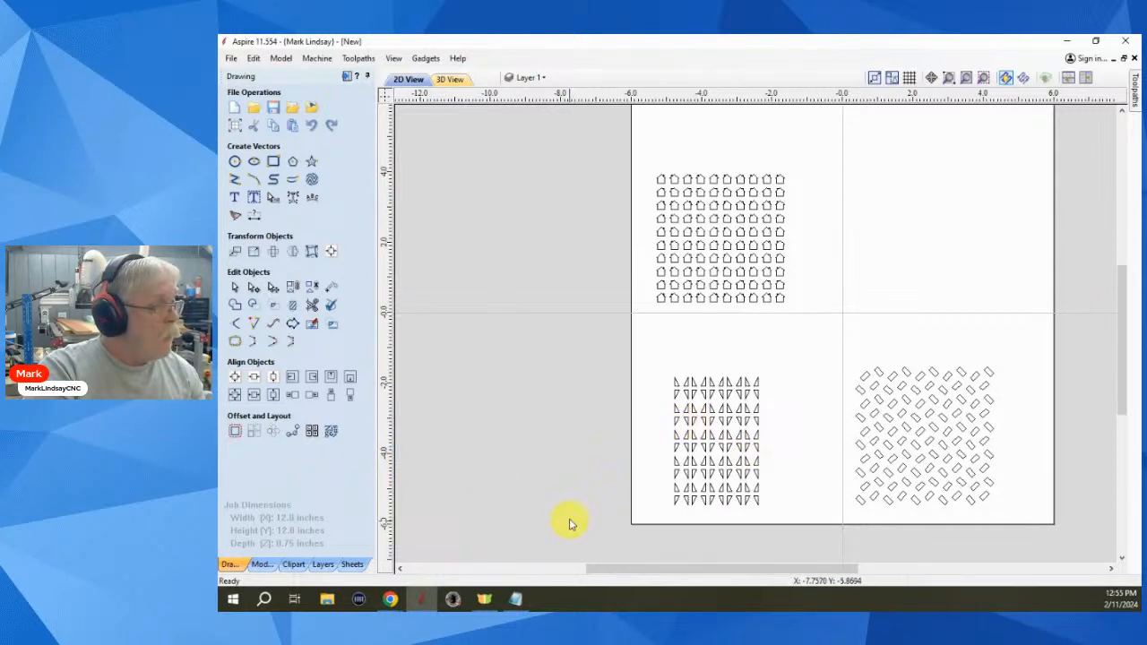
left_click(298, 563)
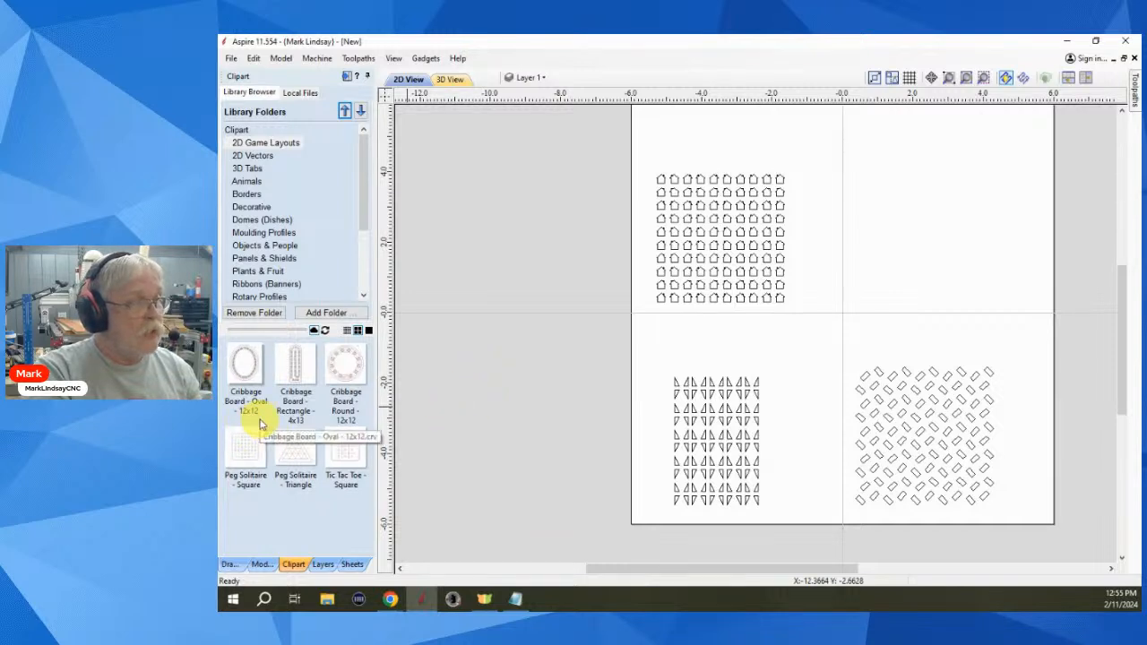
left_click(231, 564)
scroll(584, 426, "down", 3)
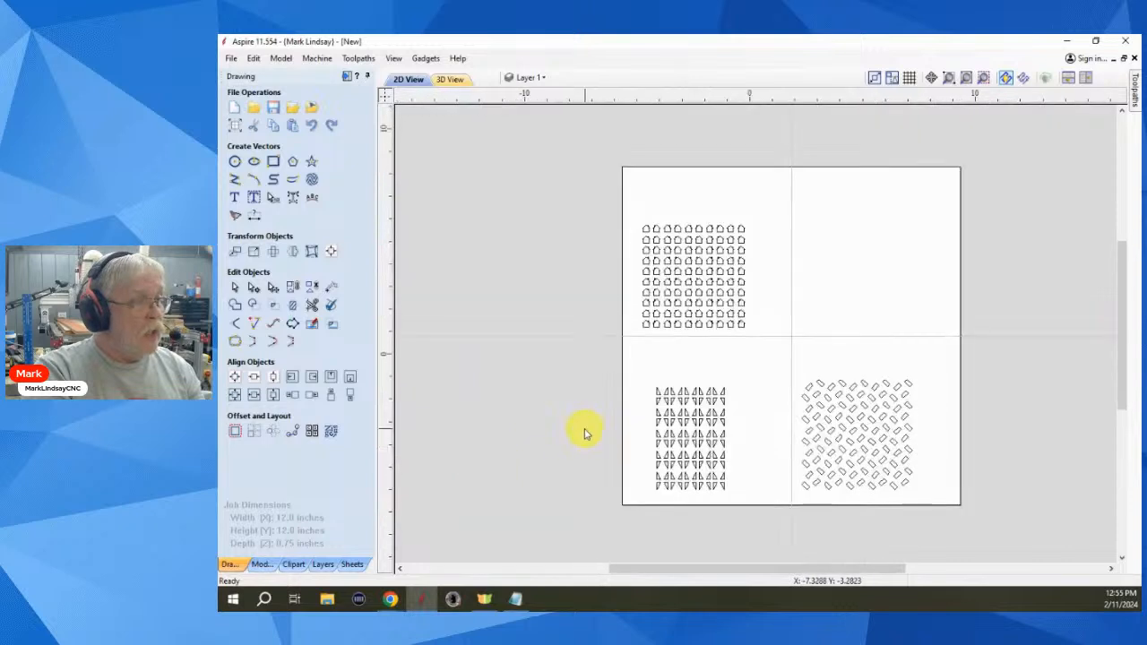
left_click_drag(573, 228, 921, 475)
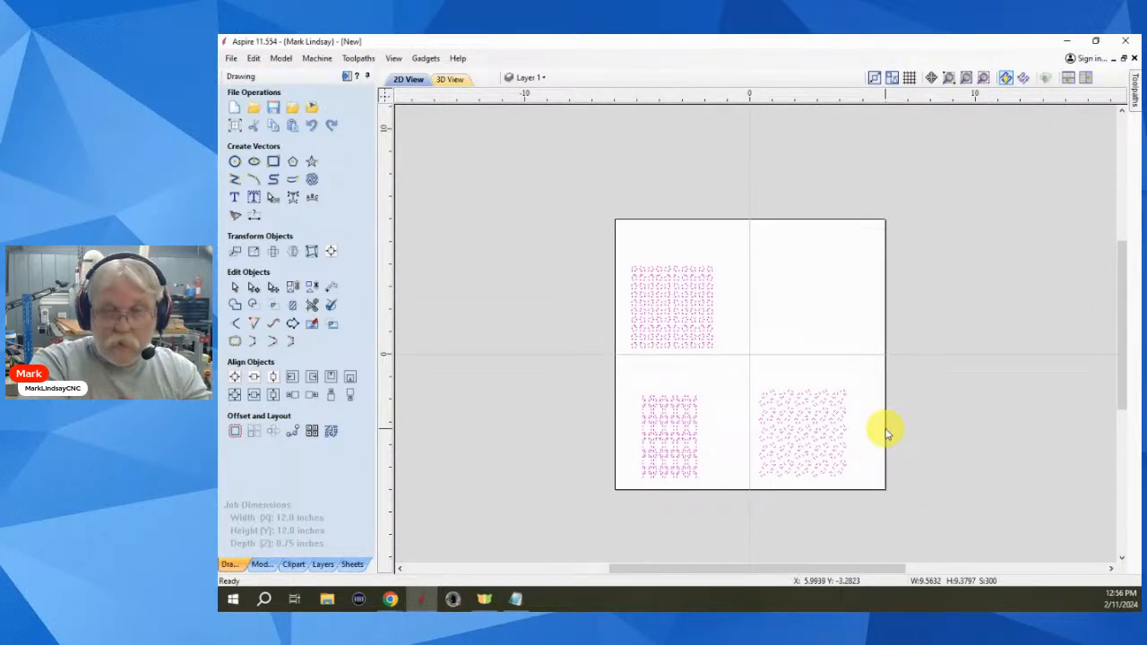
key("Delete")
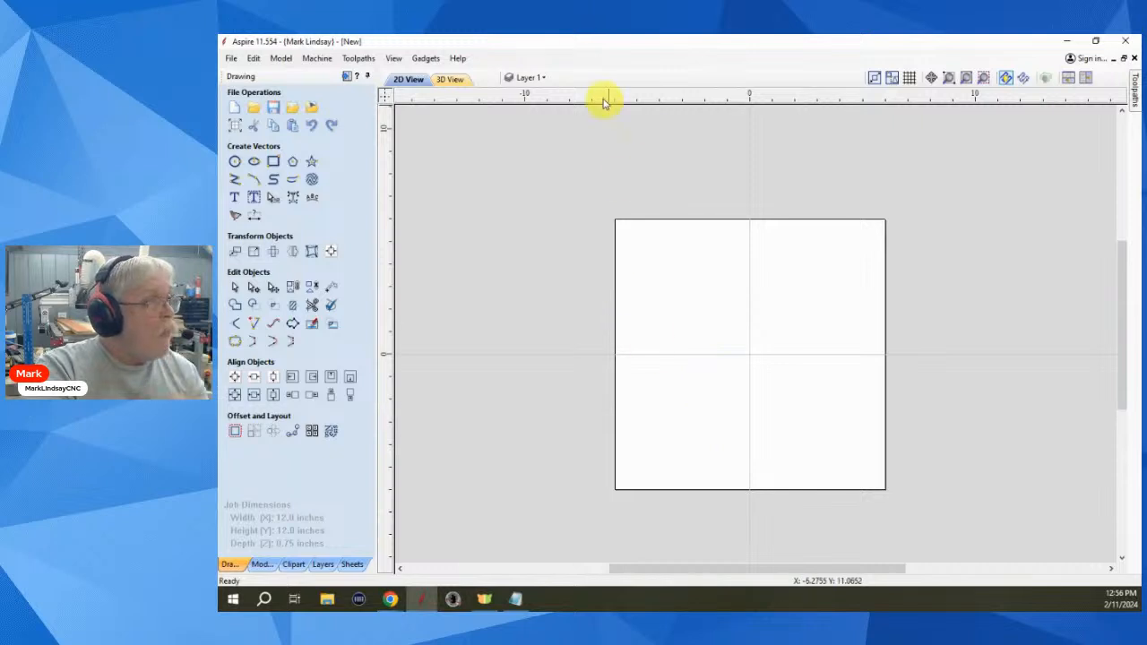
left_click(542, 79)
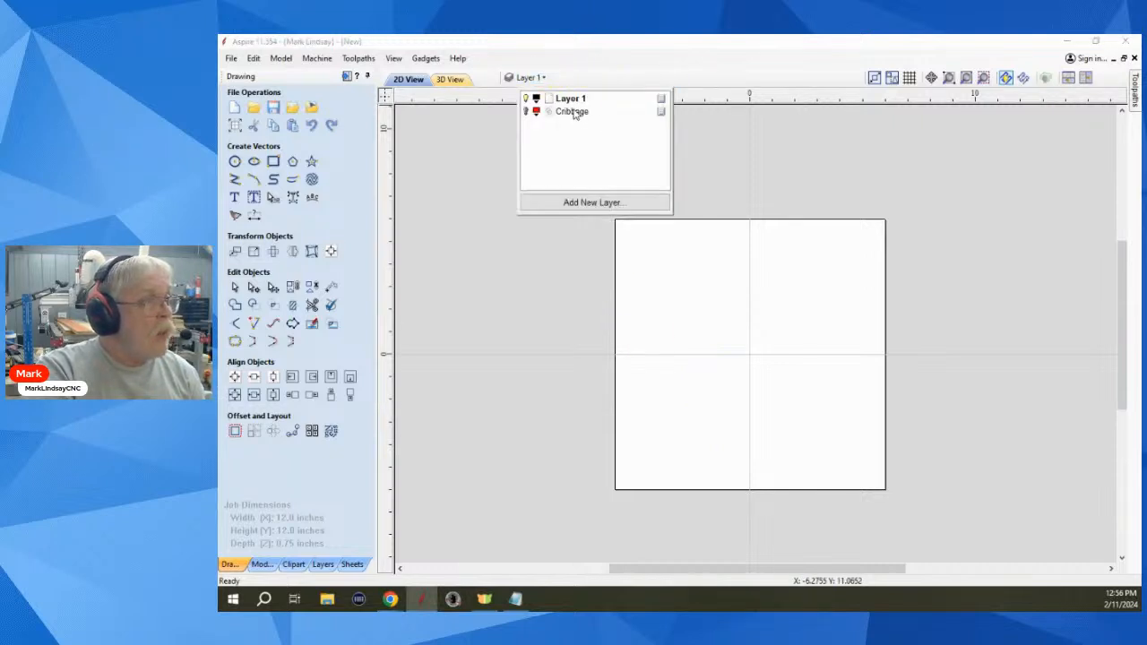
left_click(526, 111)
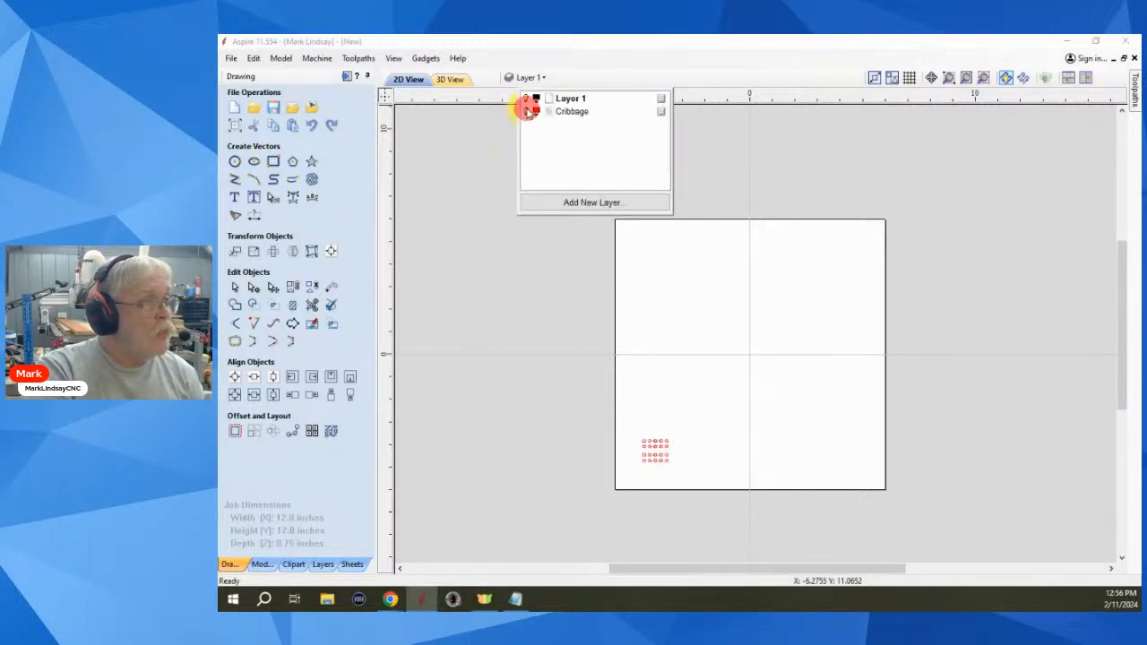
left_click(574, 111)
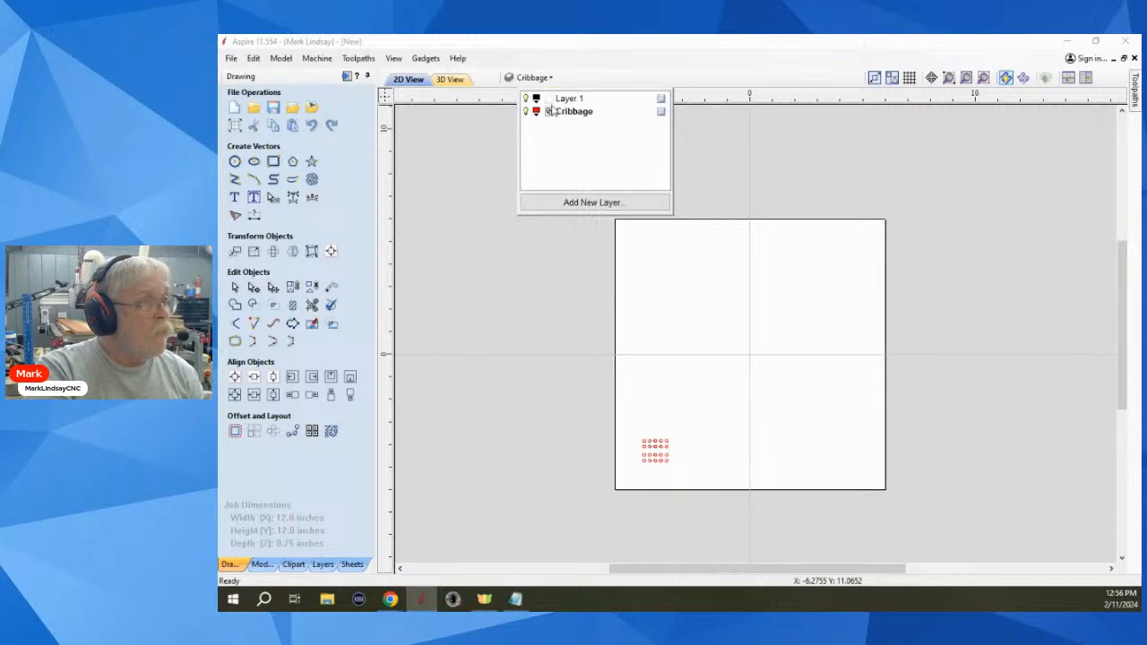
left_click(527, 99)
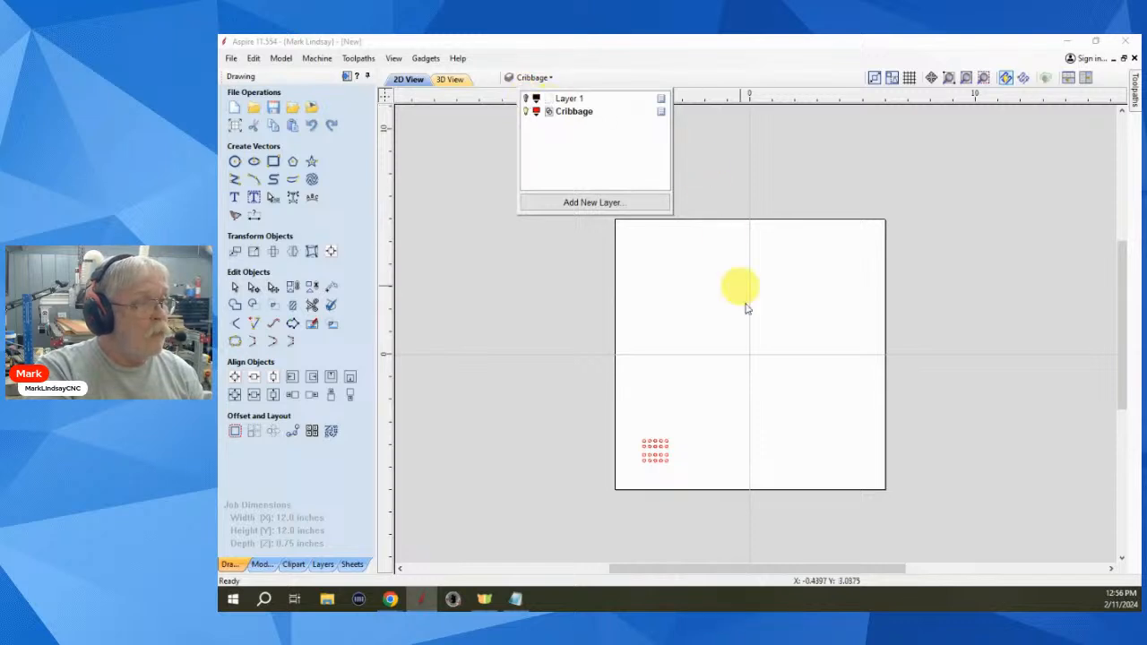
left_click(755, 452)
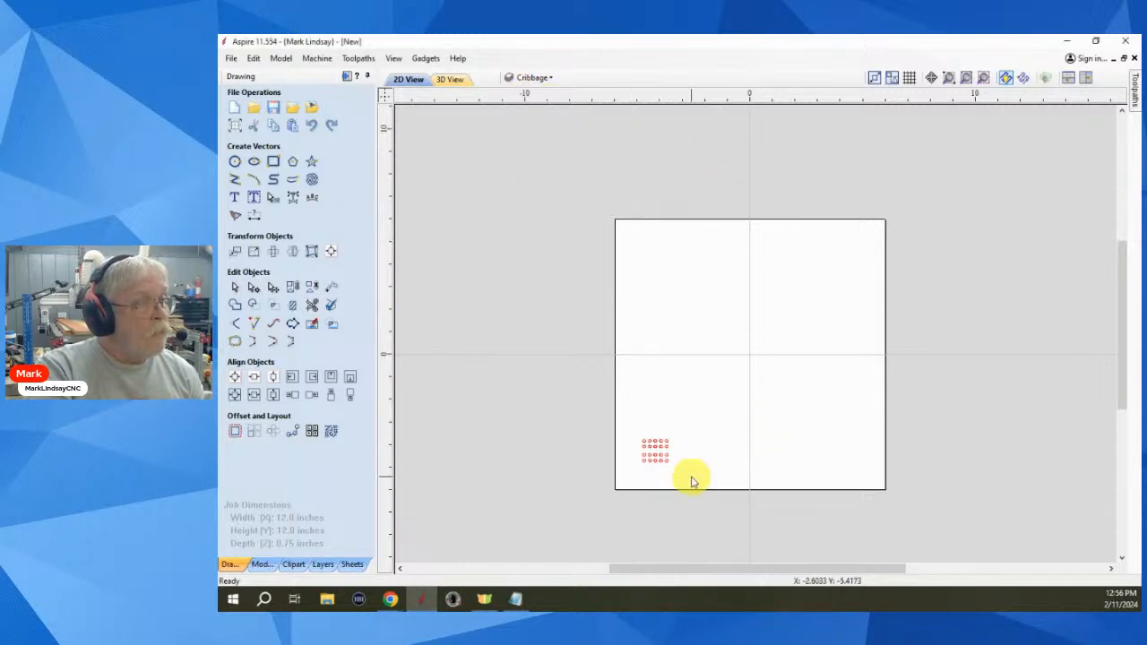
scroll(692, 479, "up", 3)
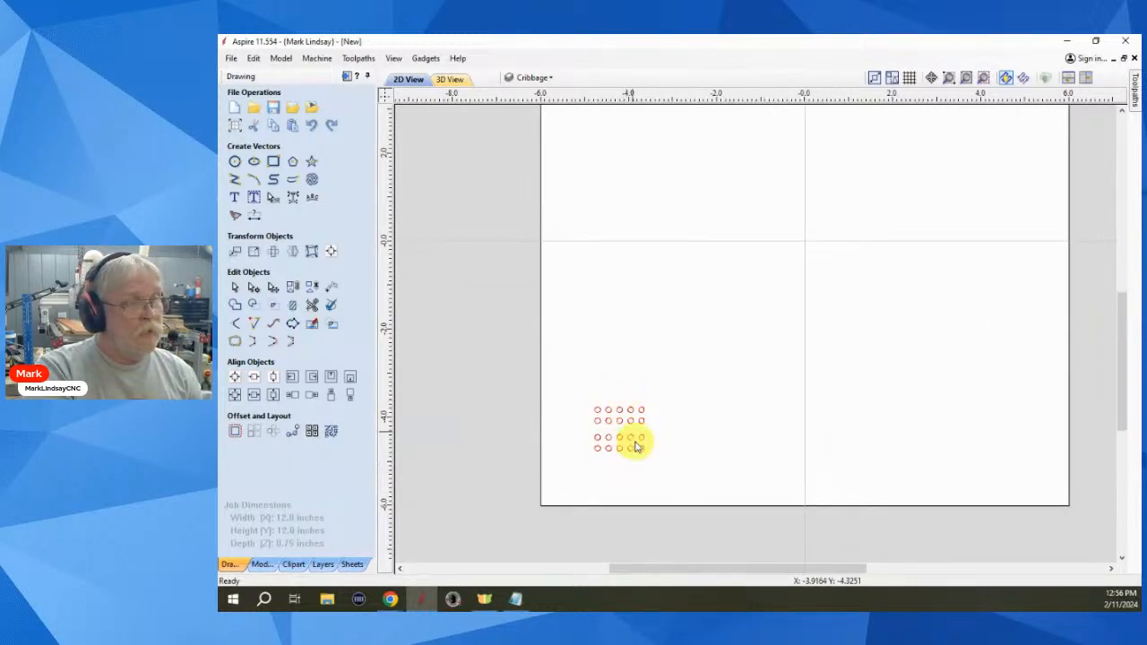
scroll(707, 437, "down", 2)
scroll(708, 436, "down", 1)
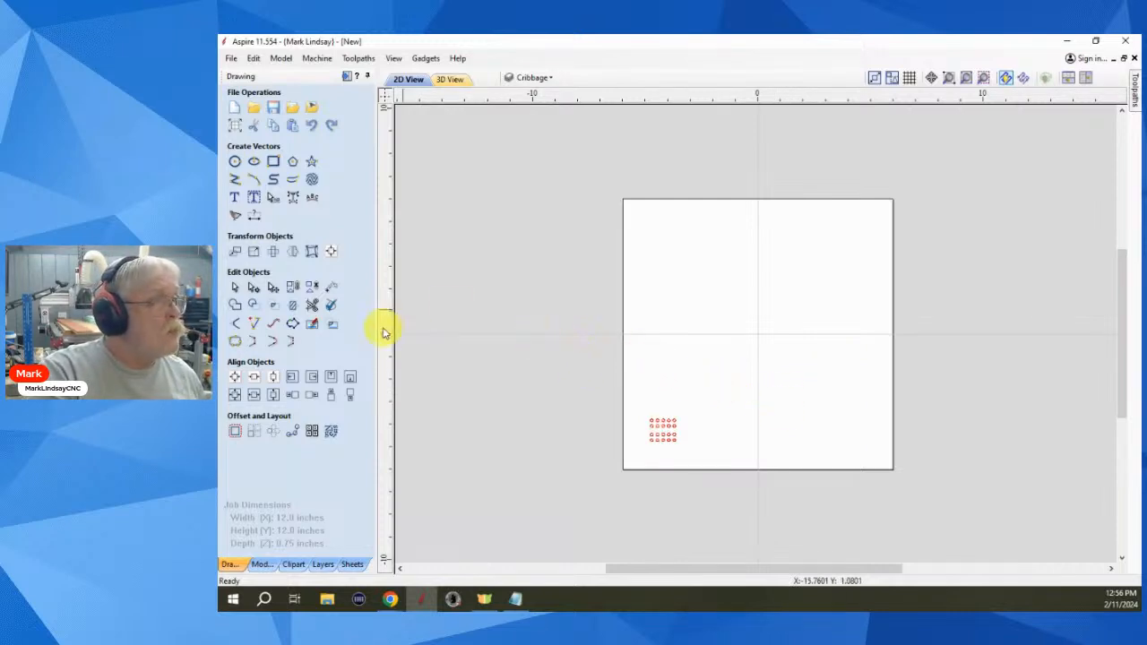
- Draw an ellipse out from the board centre and centre it in the material
left_click(256, 162)
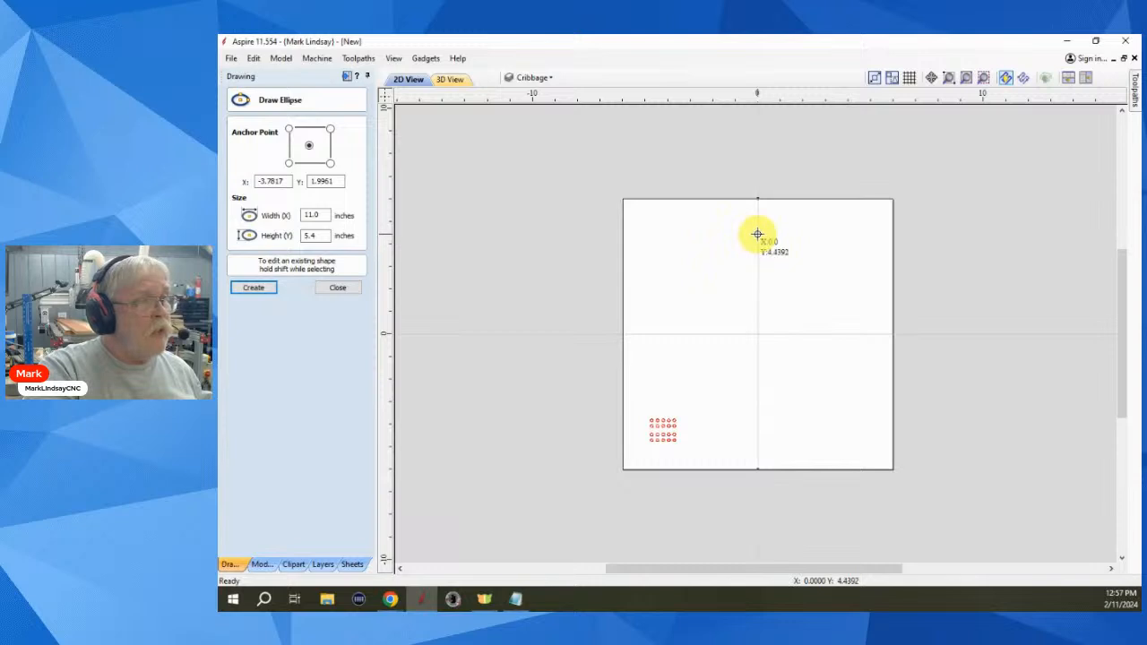
left_click_drag(757, 240, 818, 383)
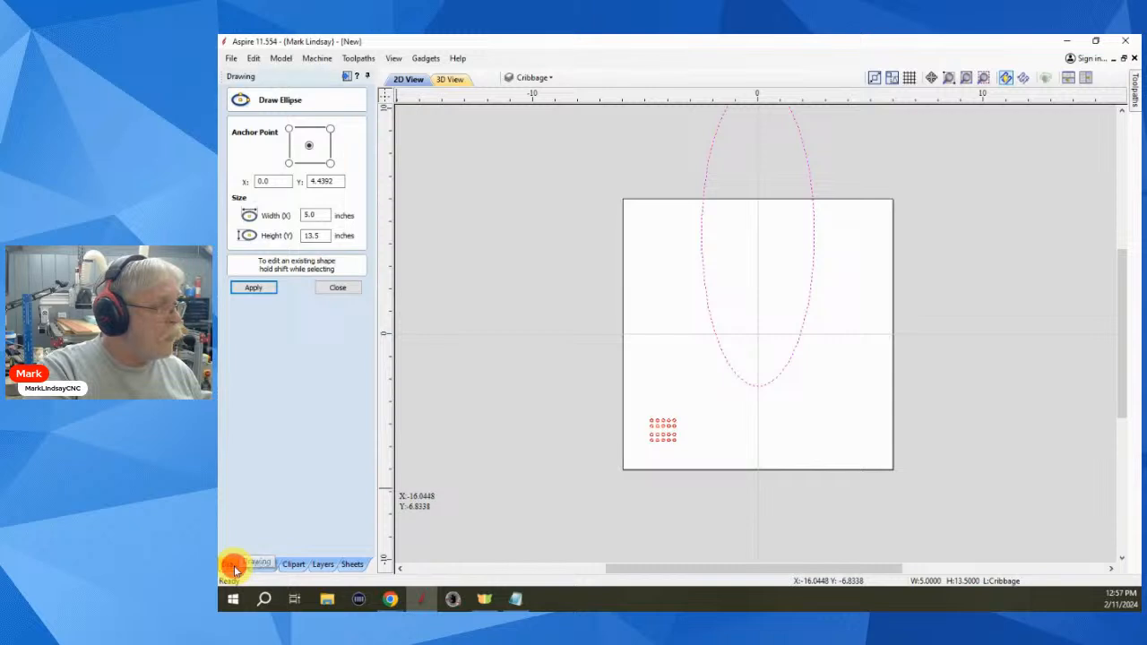
left_click(335, 288)
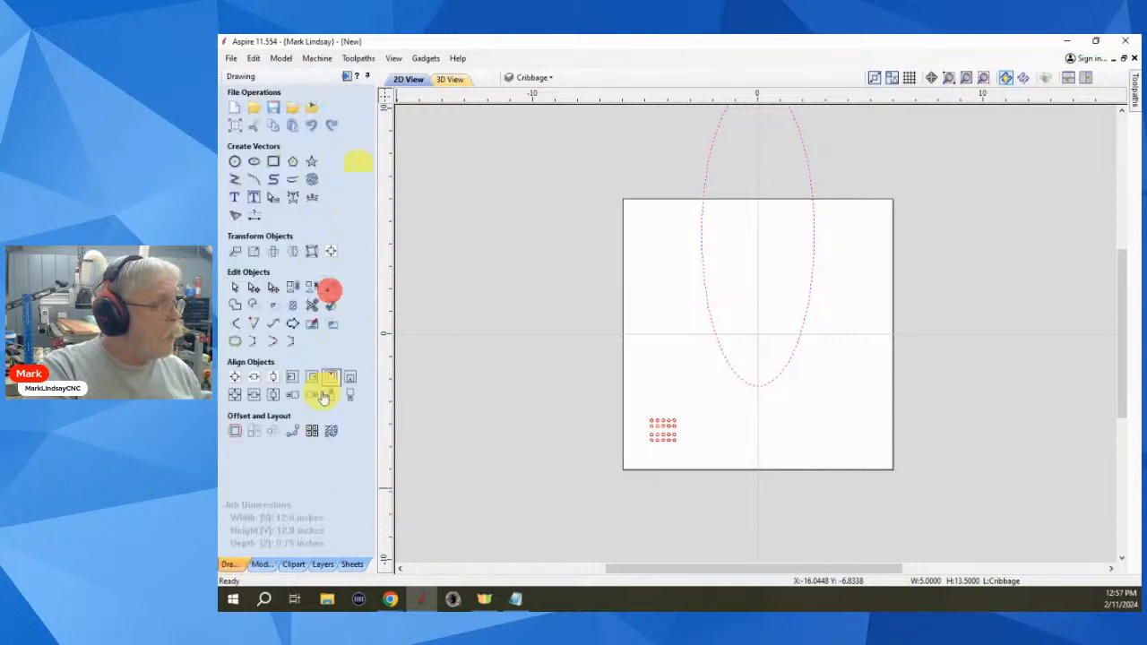
left_click(233, 379)
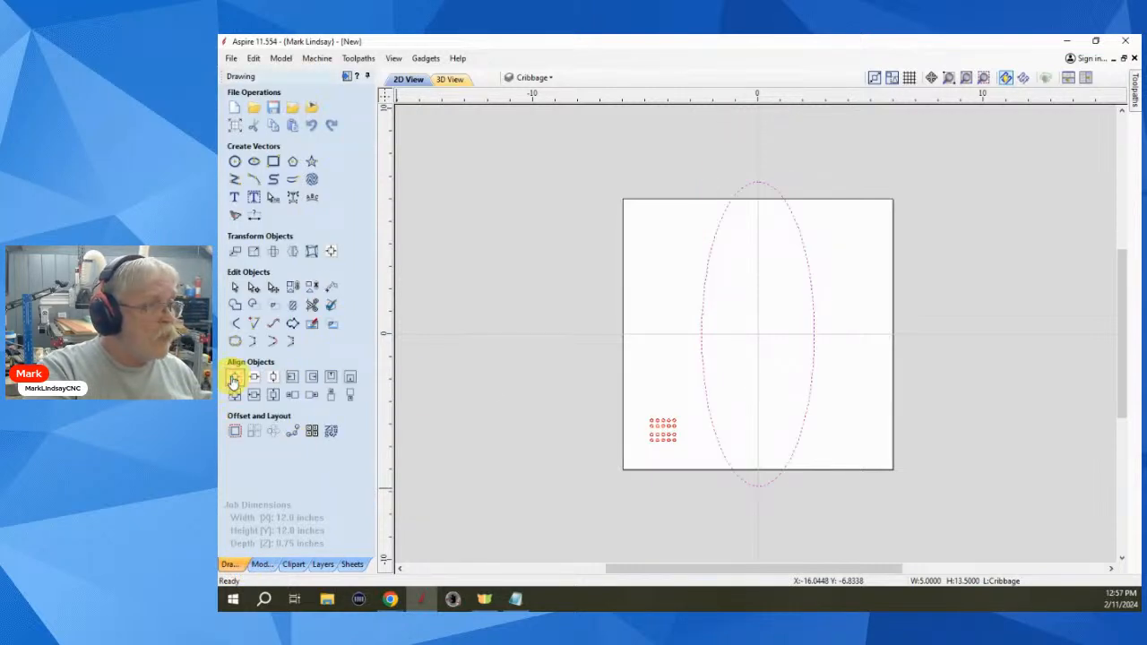
- Shorten the ellipse from its bottom handle so it fits inside the board
scroll(794, 357, "up", 2)
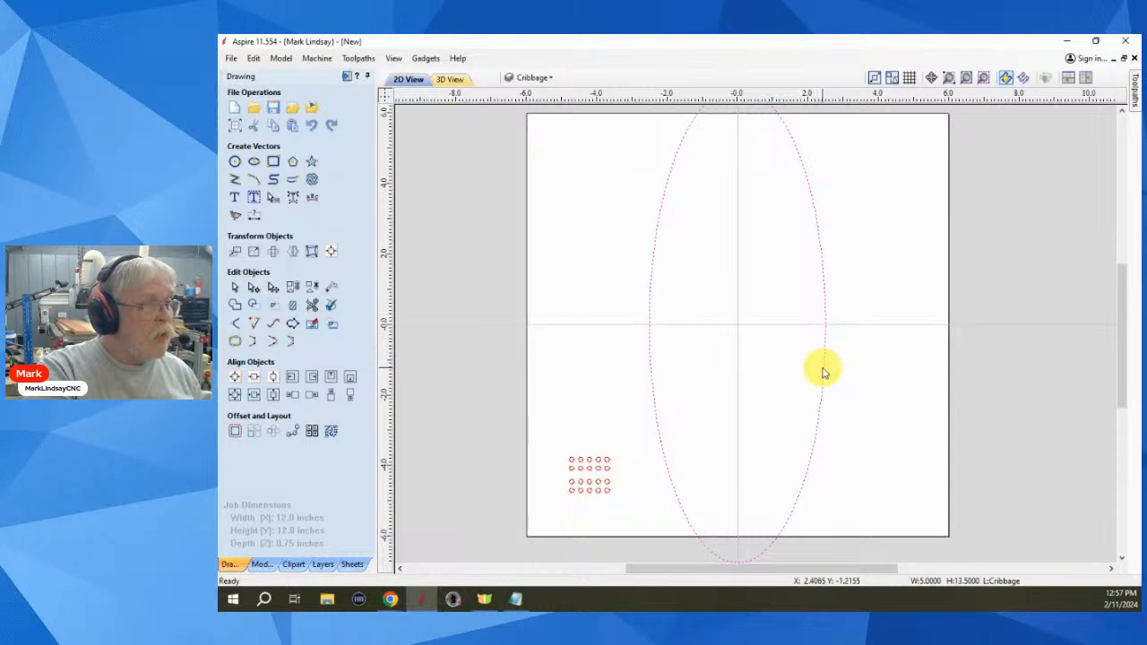
left_click(822, 364)
scroll(815, 461, "down", 2)
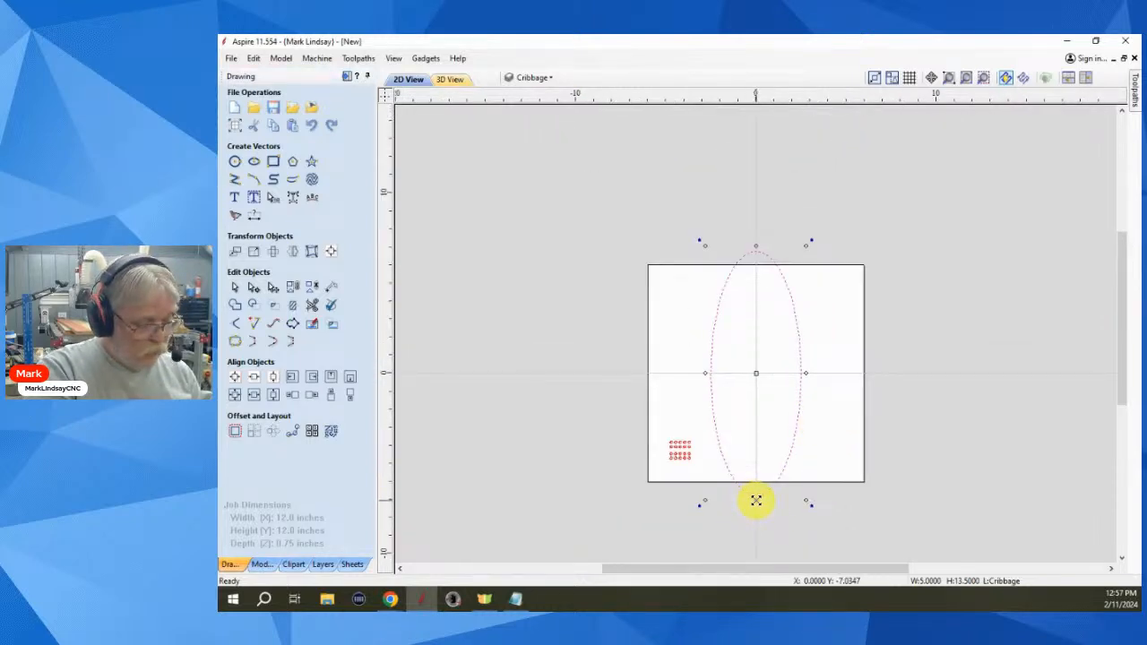
left_click_drag(756, 500, 758, 458)
left_click(823, 404)
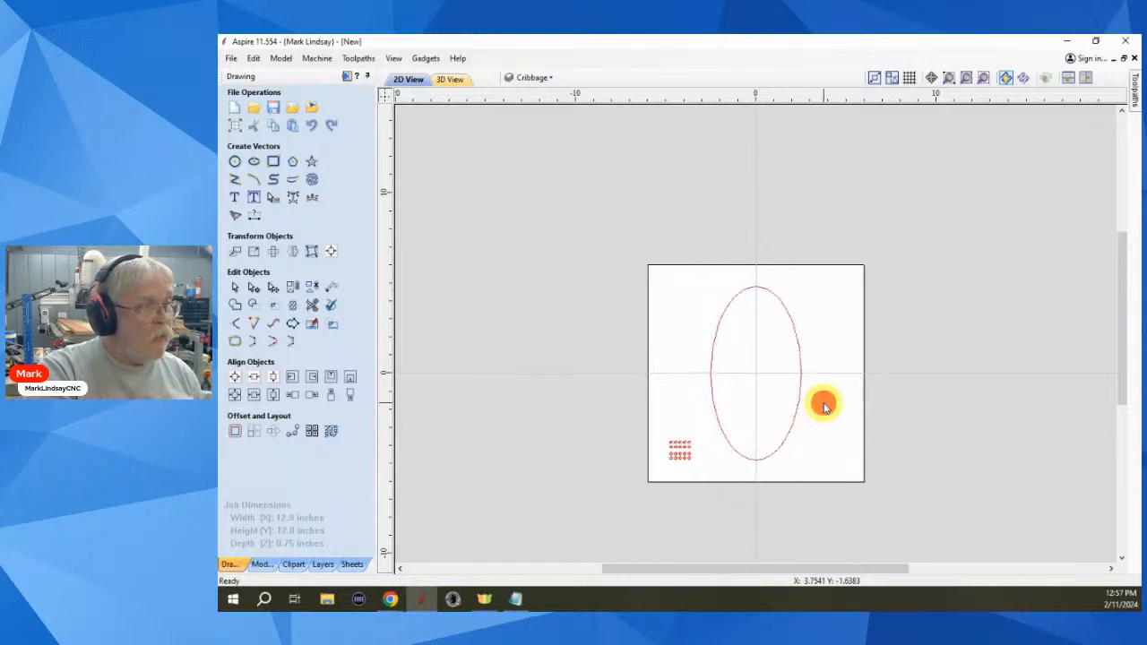
- Fit the whole board in view and try selecting the peg-hole grid
scroll(733, 480, "up", 2)
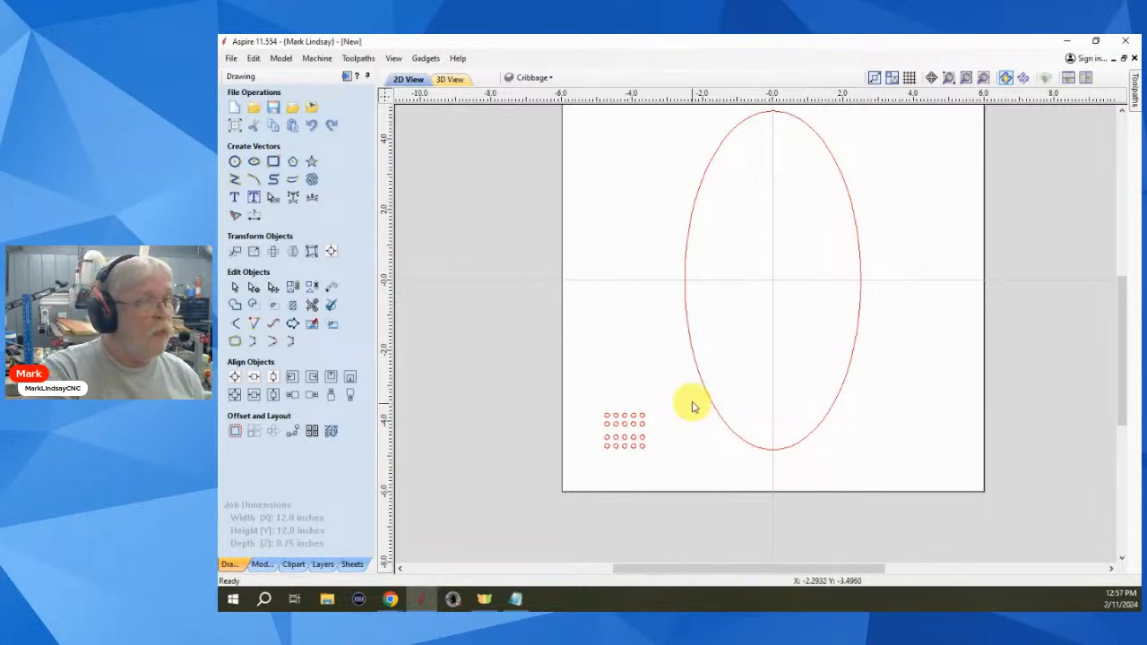
scroll(691, 400, "up", 1)
scroll(815, 451, "down", 1)
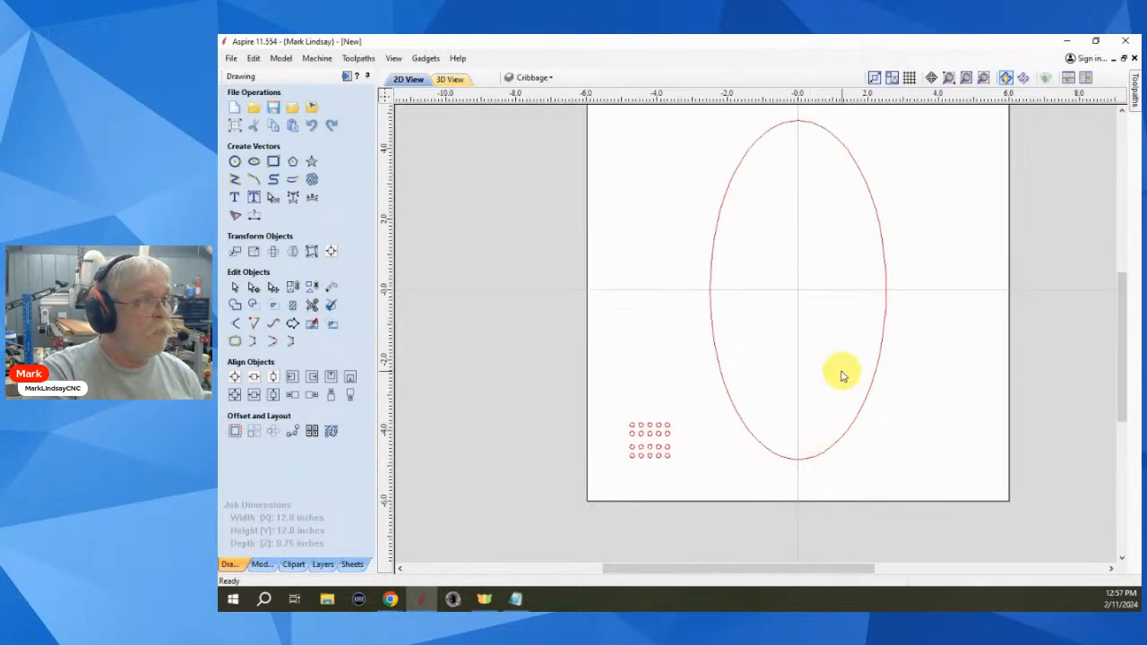
left_click(982, 78)
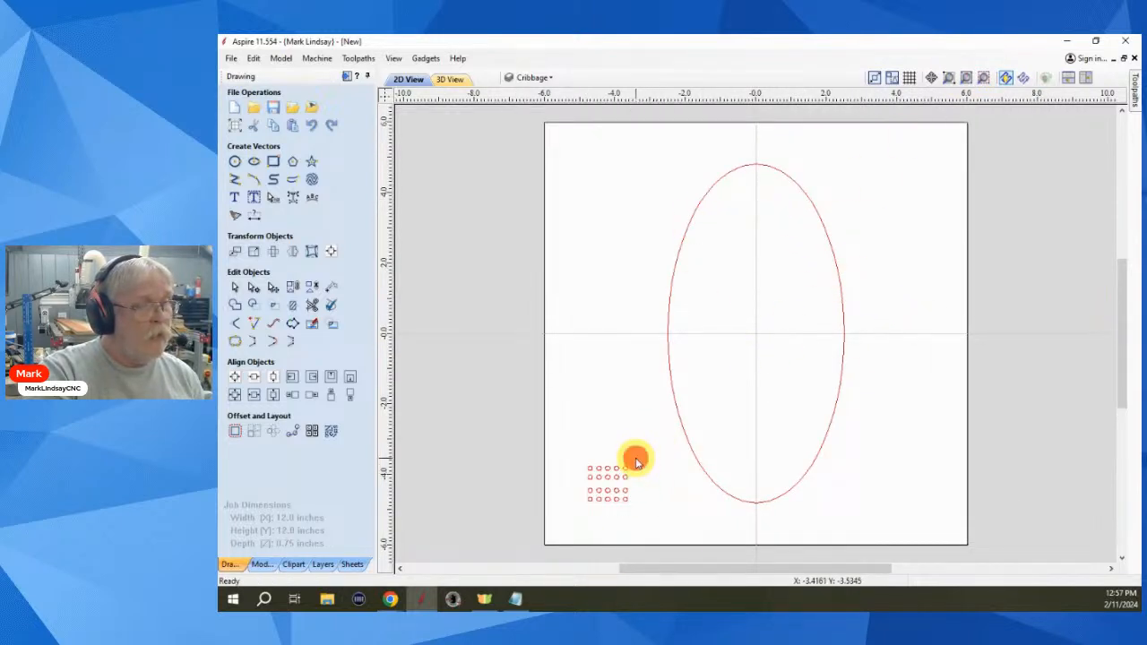
left_click_drag(636, 459, 570, 521)
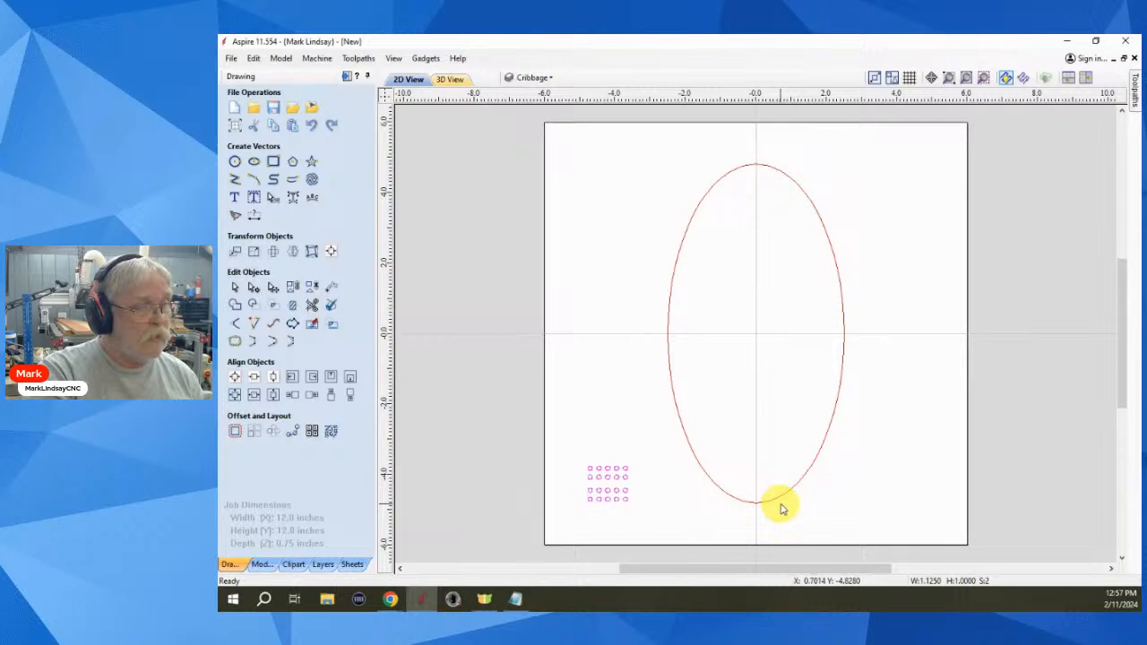
left_click(727, 405)
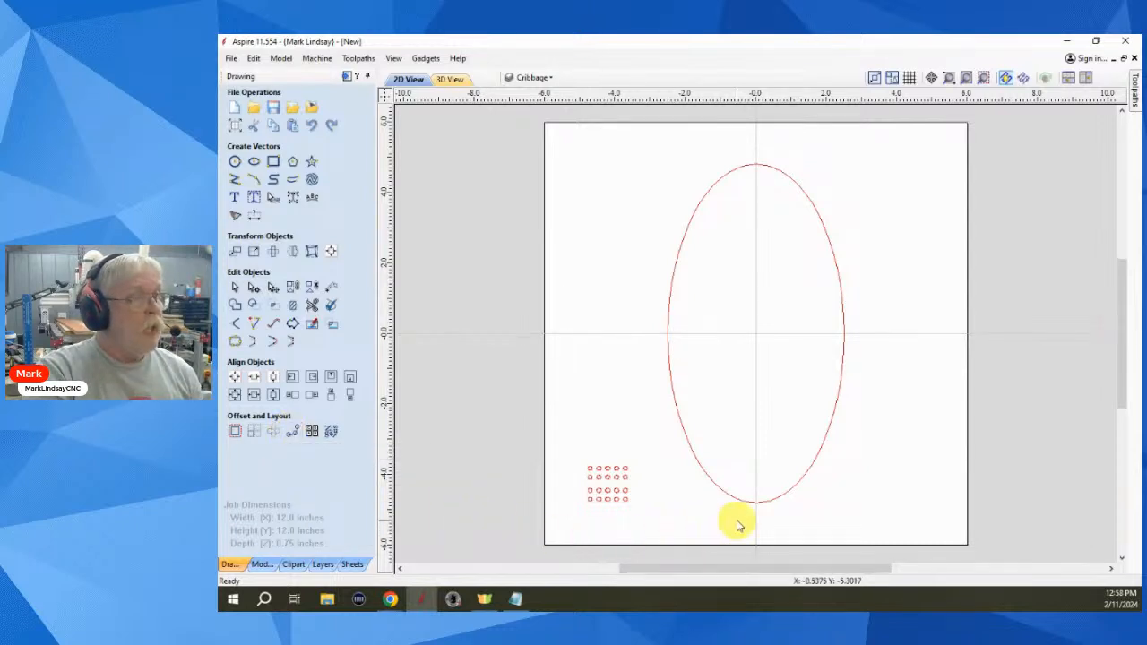
- Check the oval's nodes, then select the peg-hole groups together with the oval
left_click(778, 501)
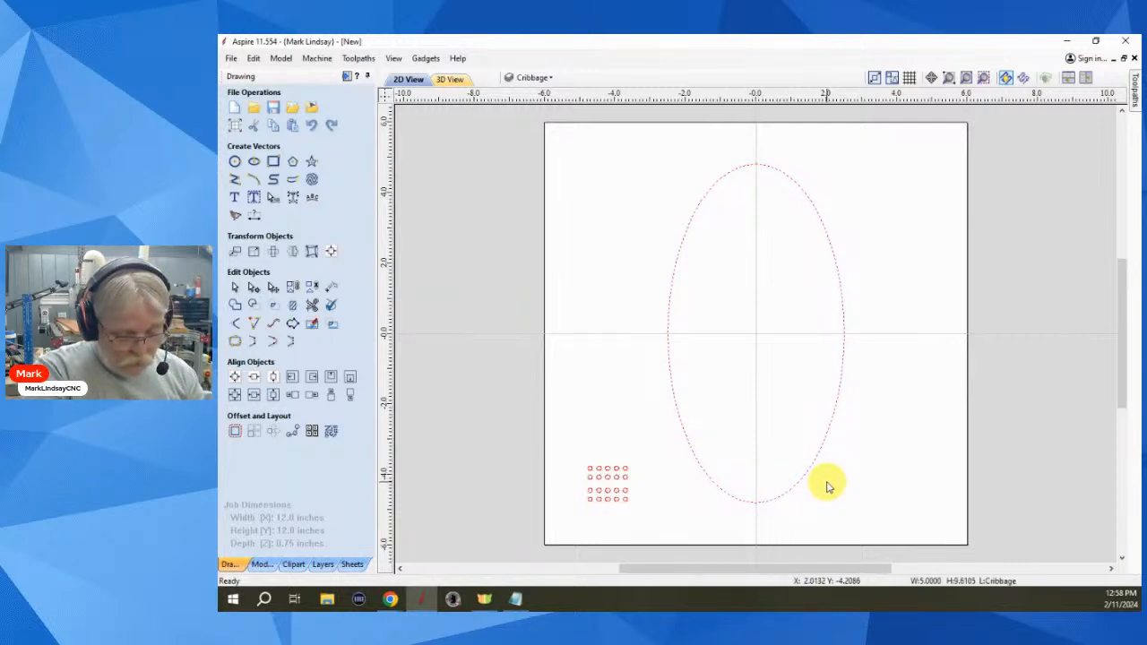
key("n")
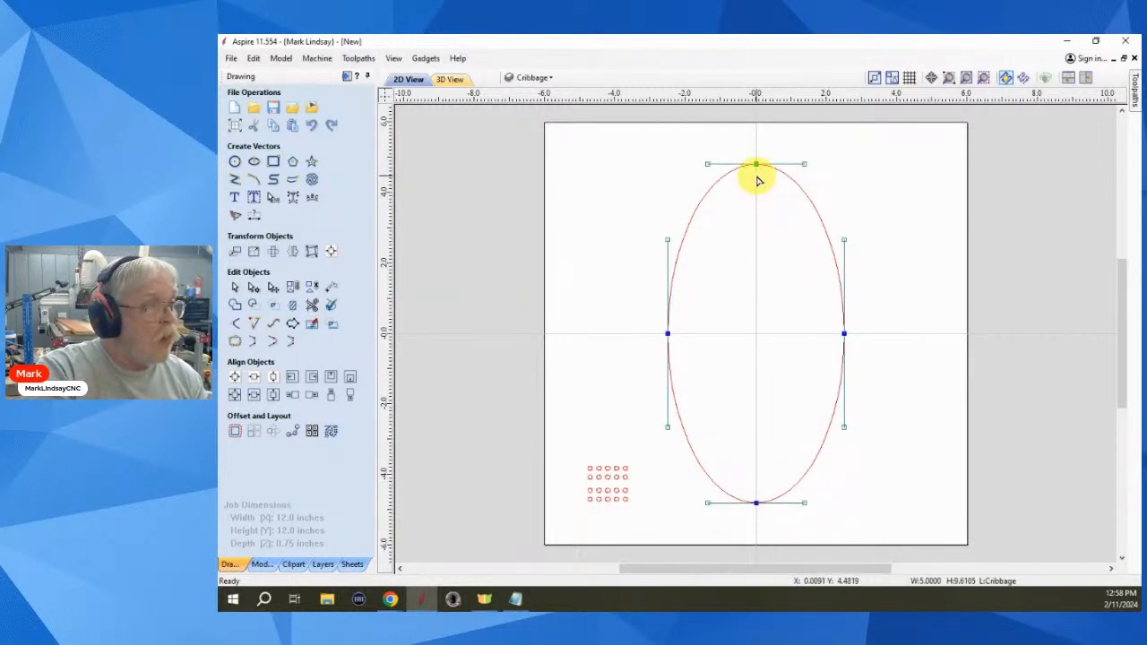
left_click(749, 350)
left_click(752, 172)
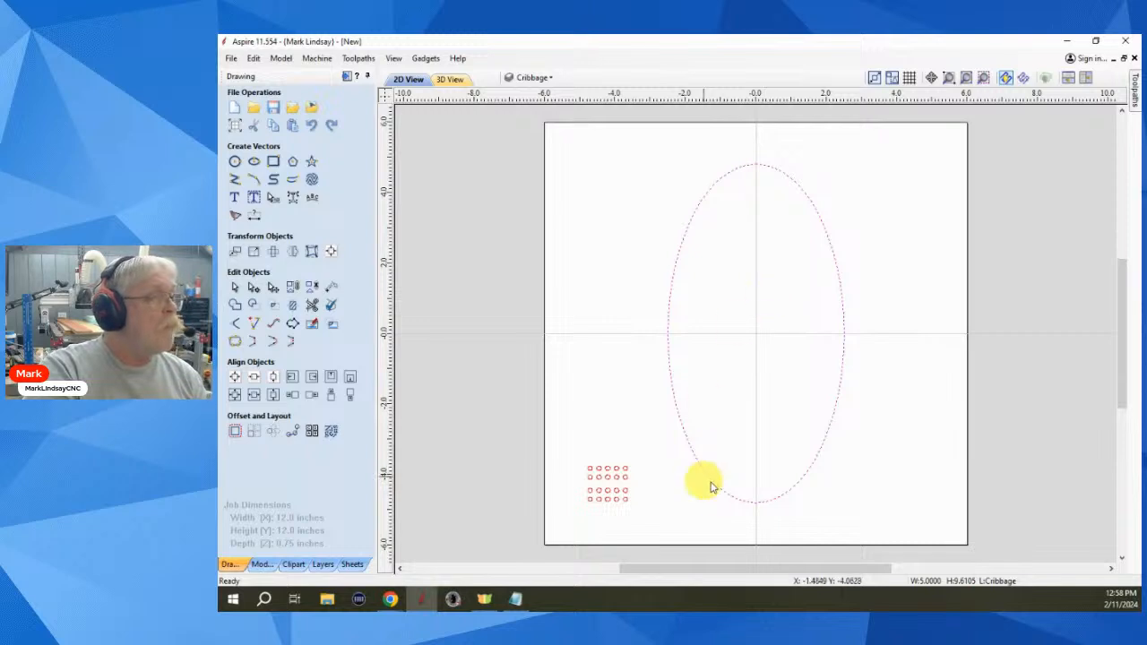
left_click(676, 502)
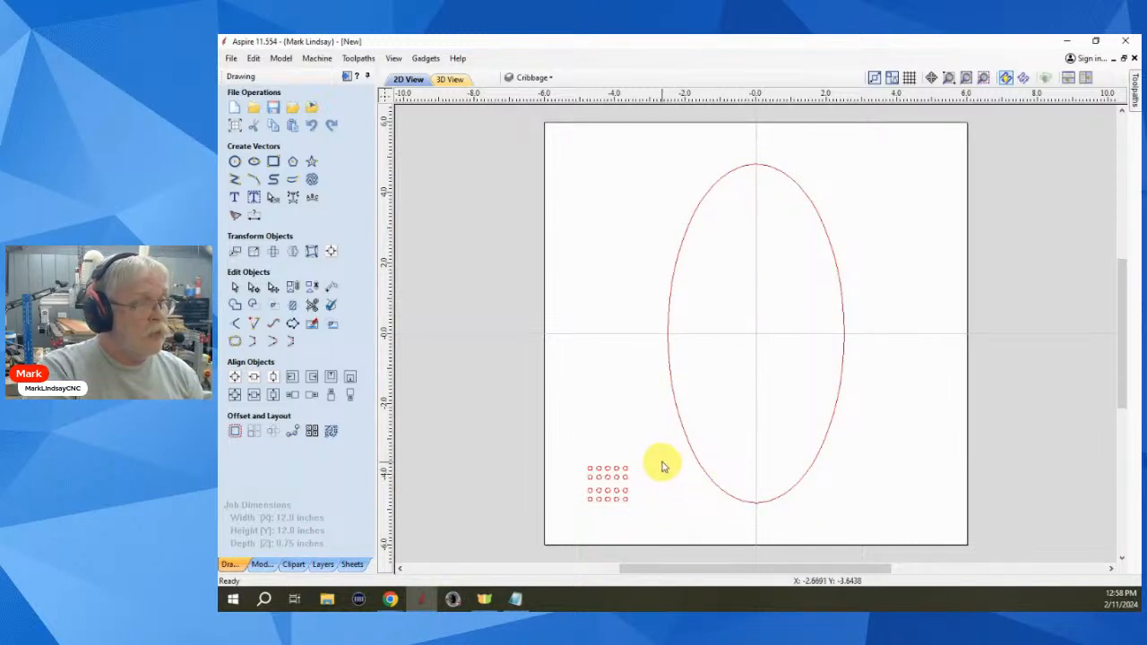
left_click_drag(658, 457, 579, 529)
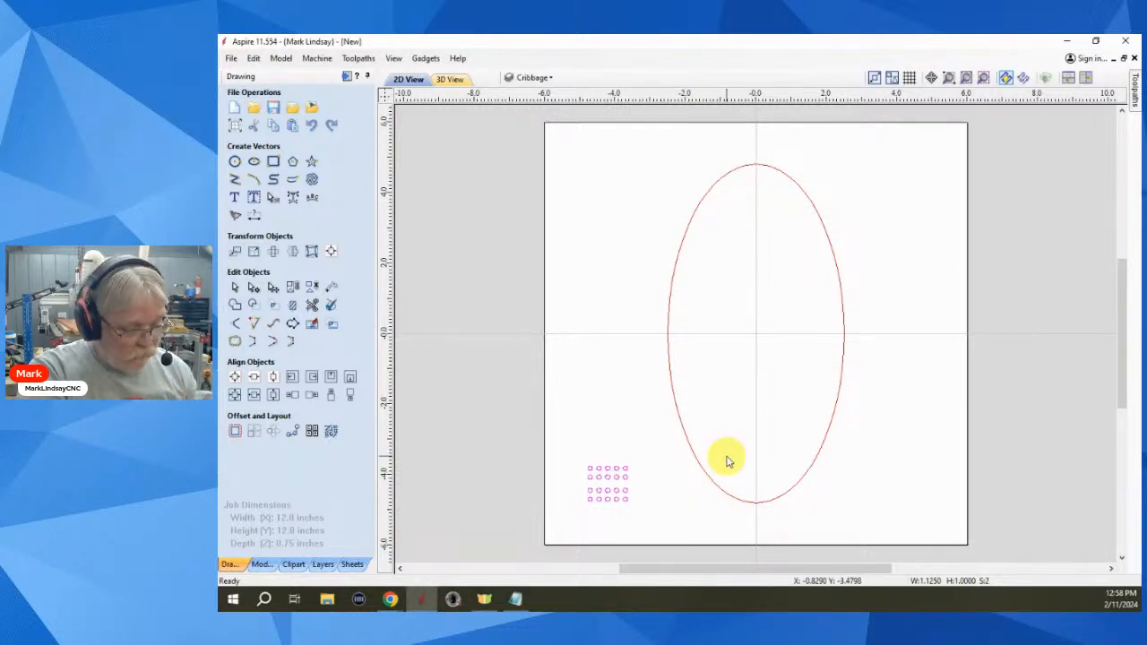
left_click_drag(720, 451, 701, 486, "shift")
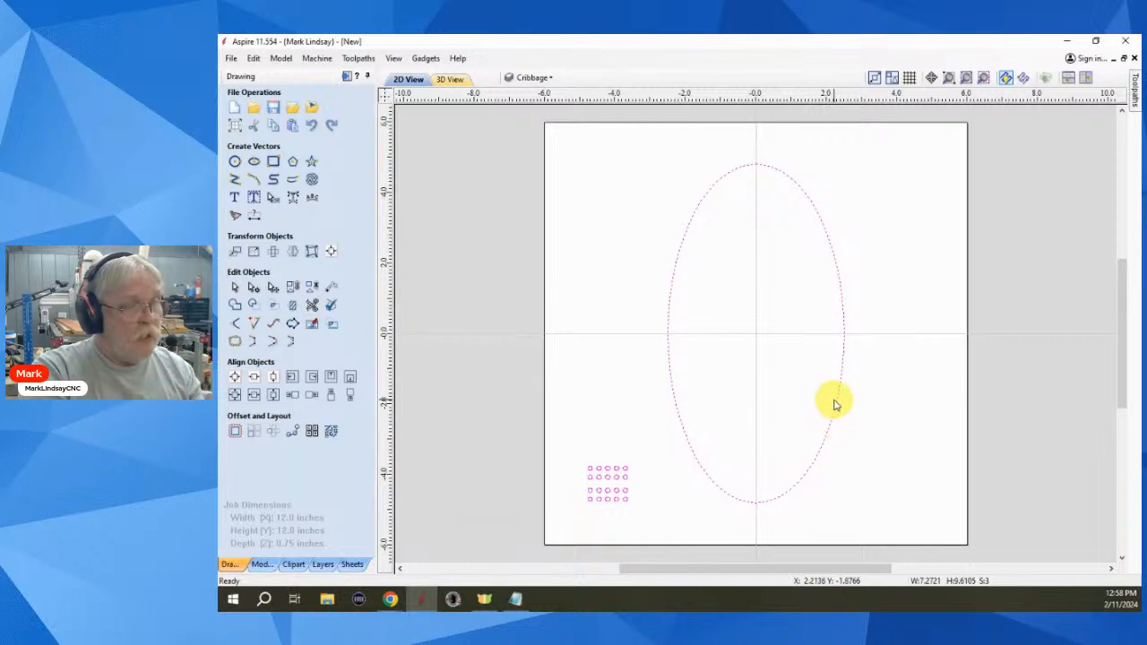
- Open Copy Along Vectors and switch from 1.75-inch spacing to Number of copies, selecting the count of 2
left_click(289, 437)
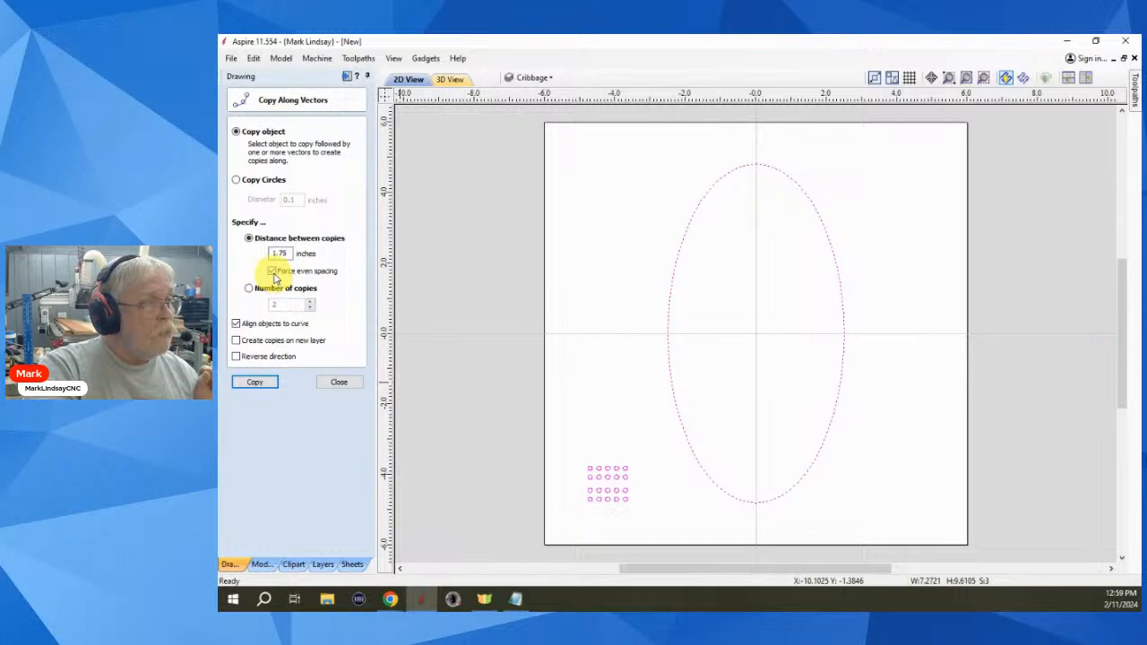
left_click(248, 287)
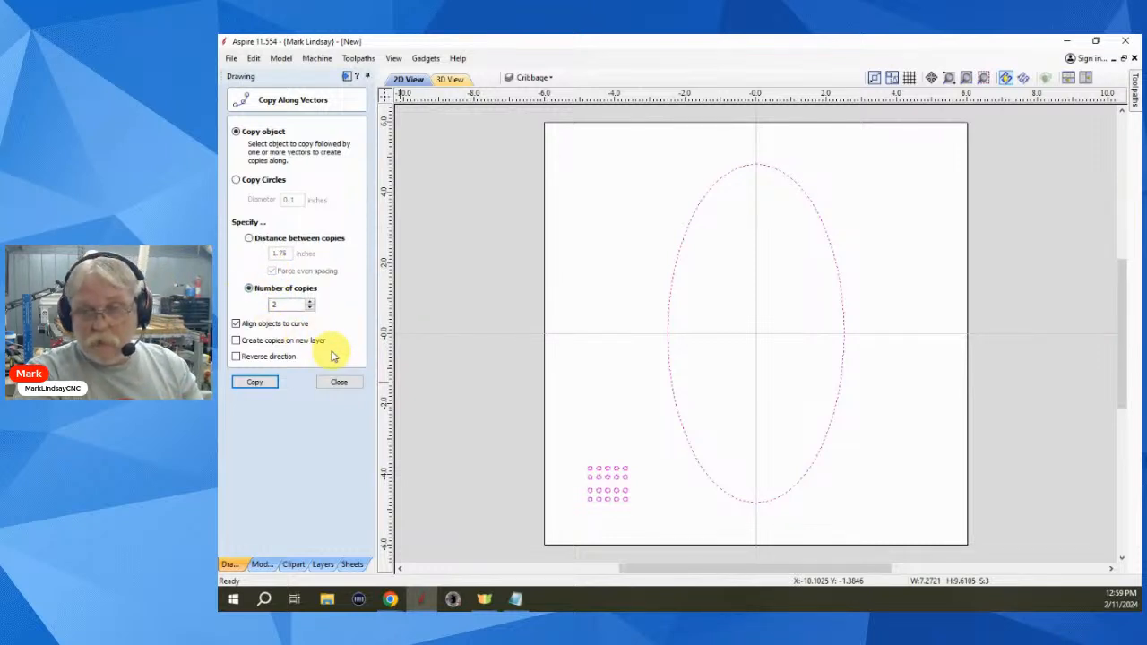
double_click(285, 306)
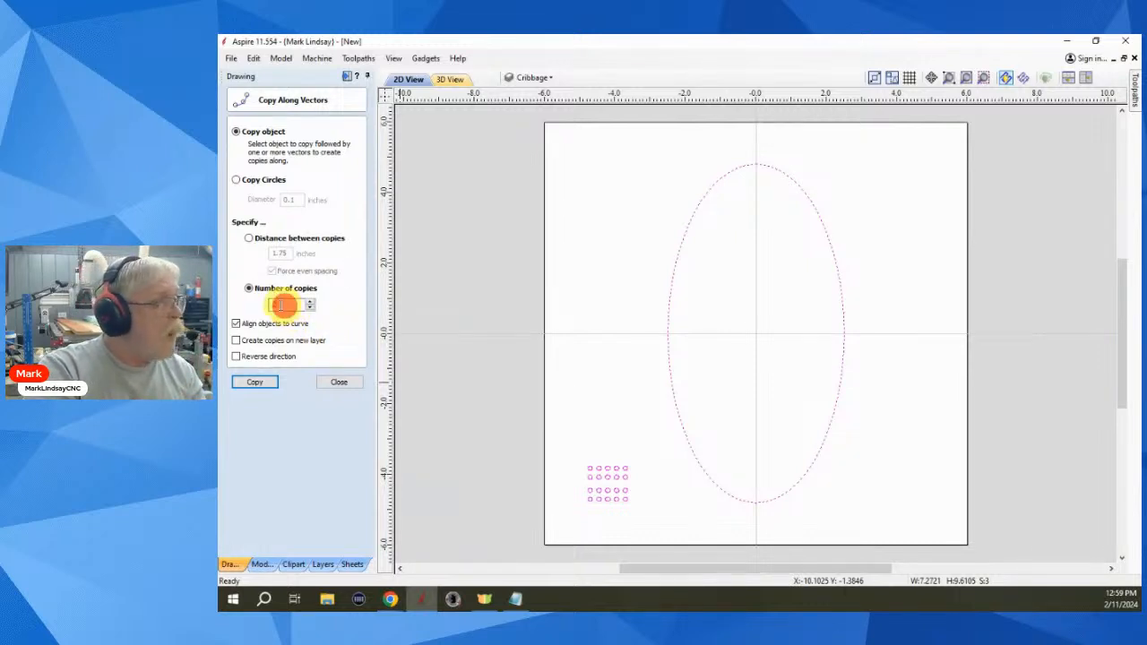
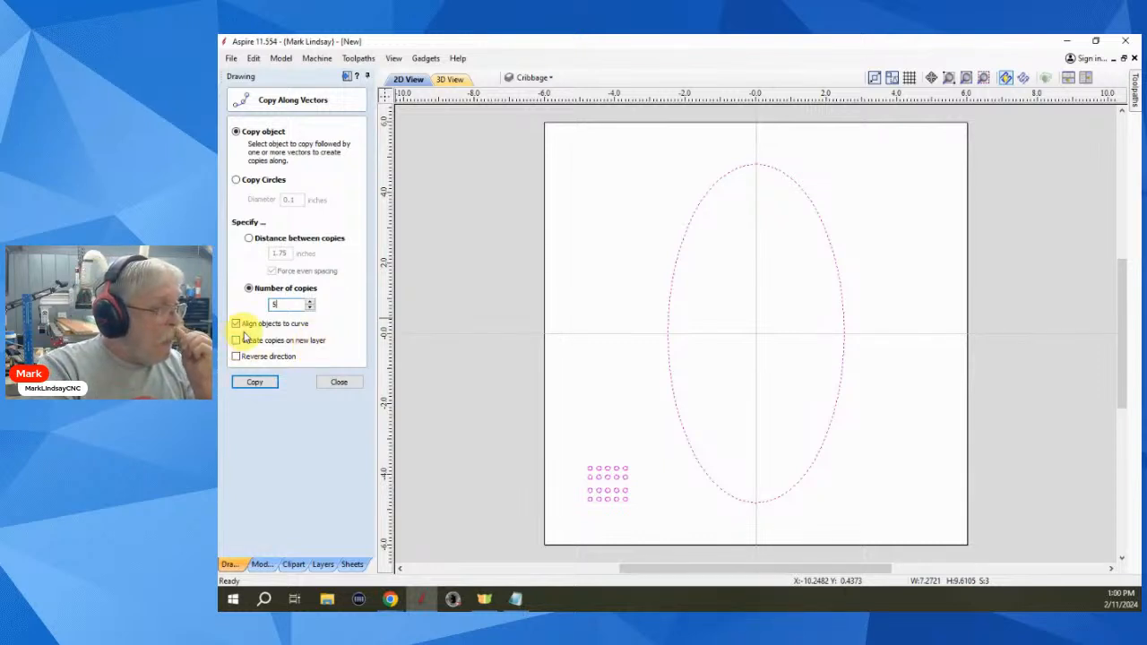
- Copy the dot grid around the ellipse with Align objects to curve turned off
left_click(235, 324)
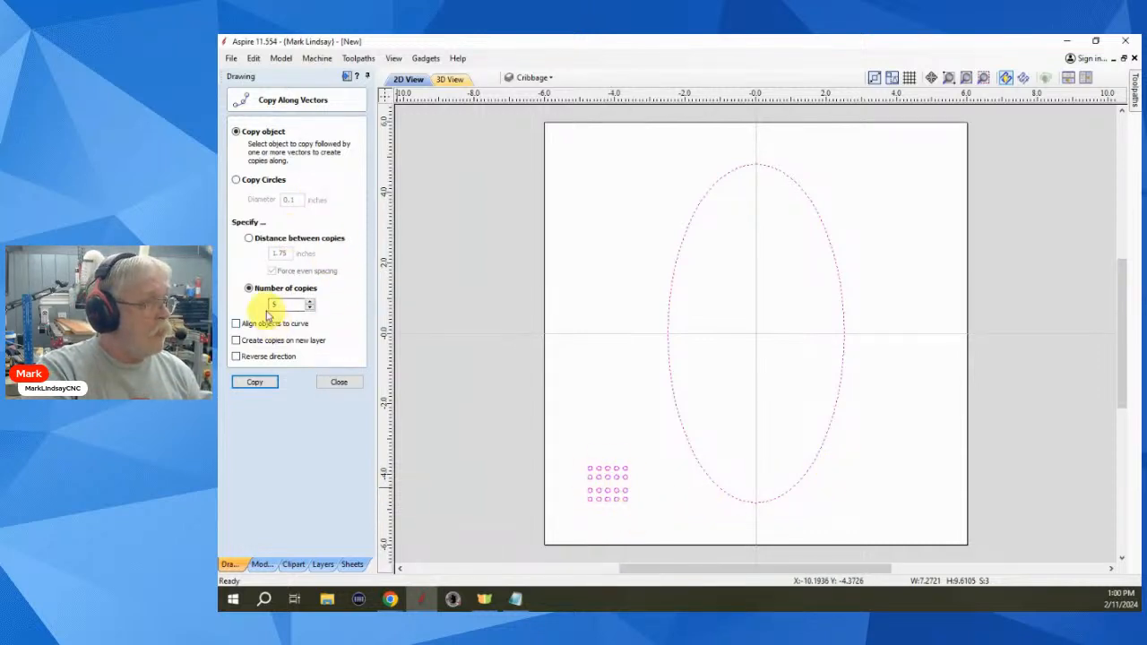
left_click(258, 384)
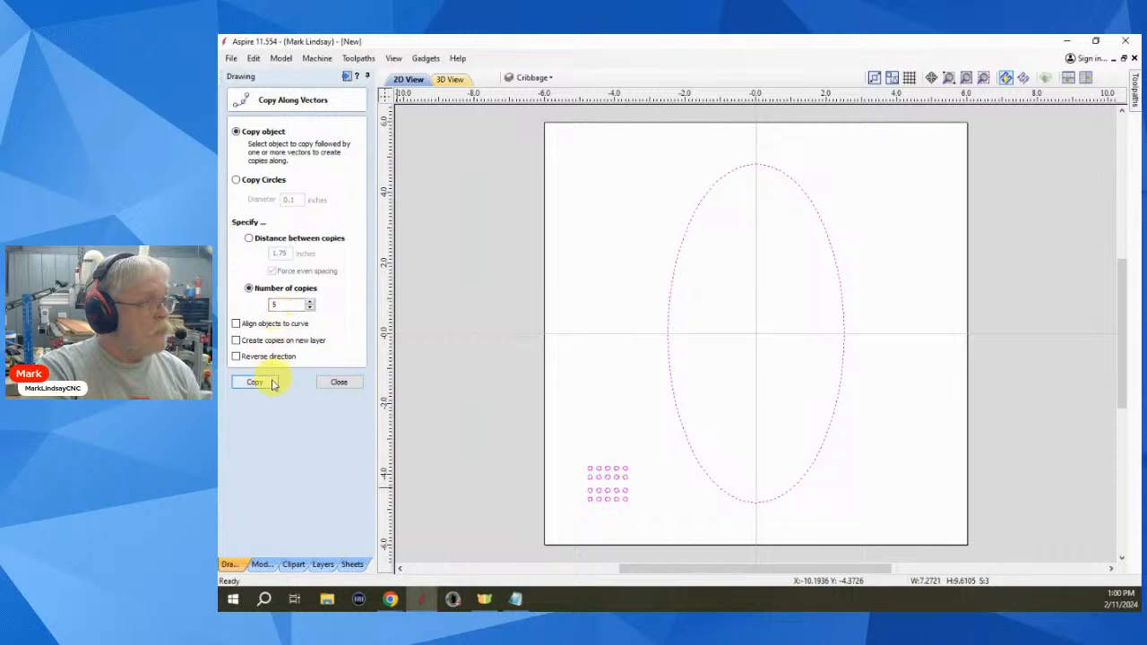
left_click(258, 383)
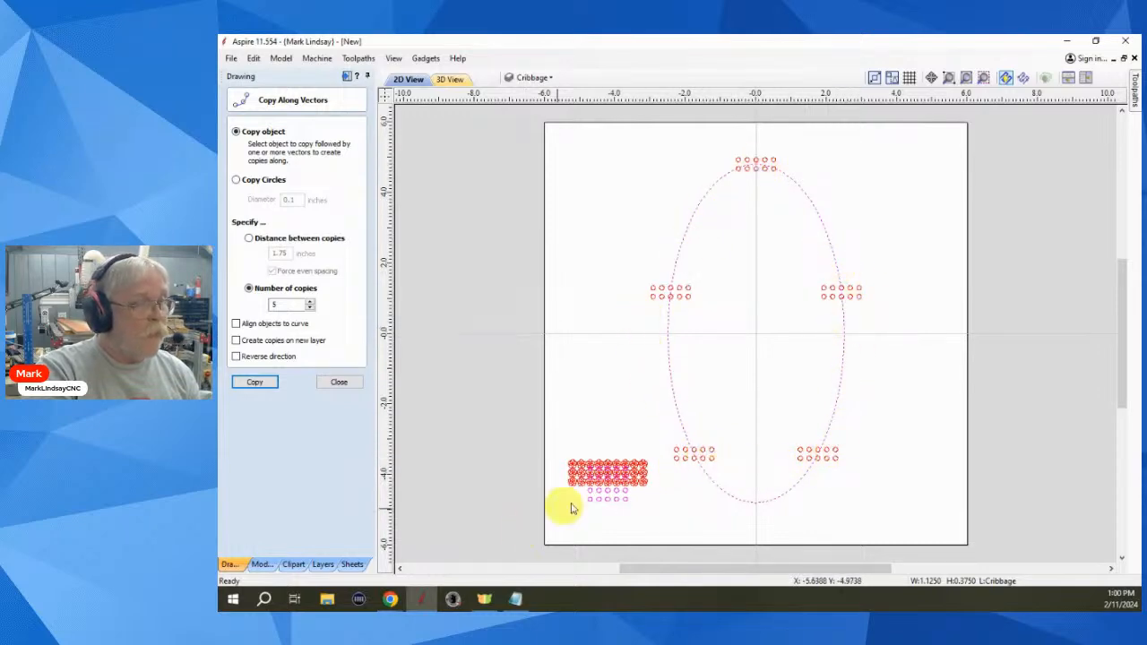
- Zoom in to inspect the unaligned copies, then undo them
scroll(615, 492, "up", 5)
scroll(597, 500, "up", 2)
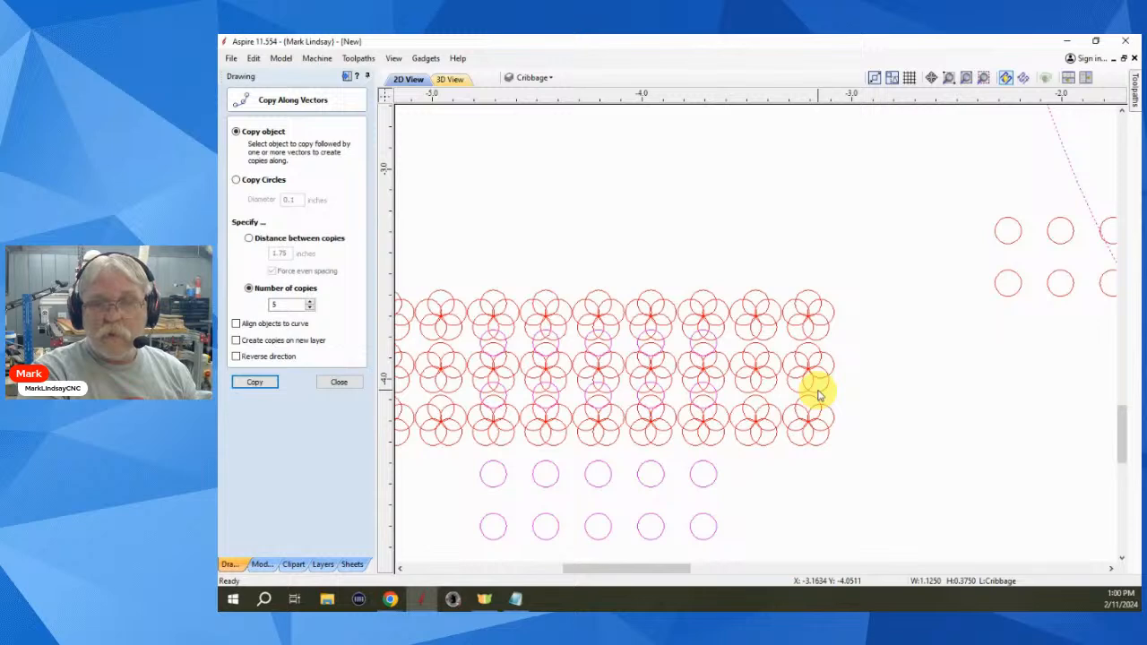
scroll(816, 391, "down", 2)
scroll(776, 389, "down", 2)
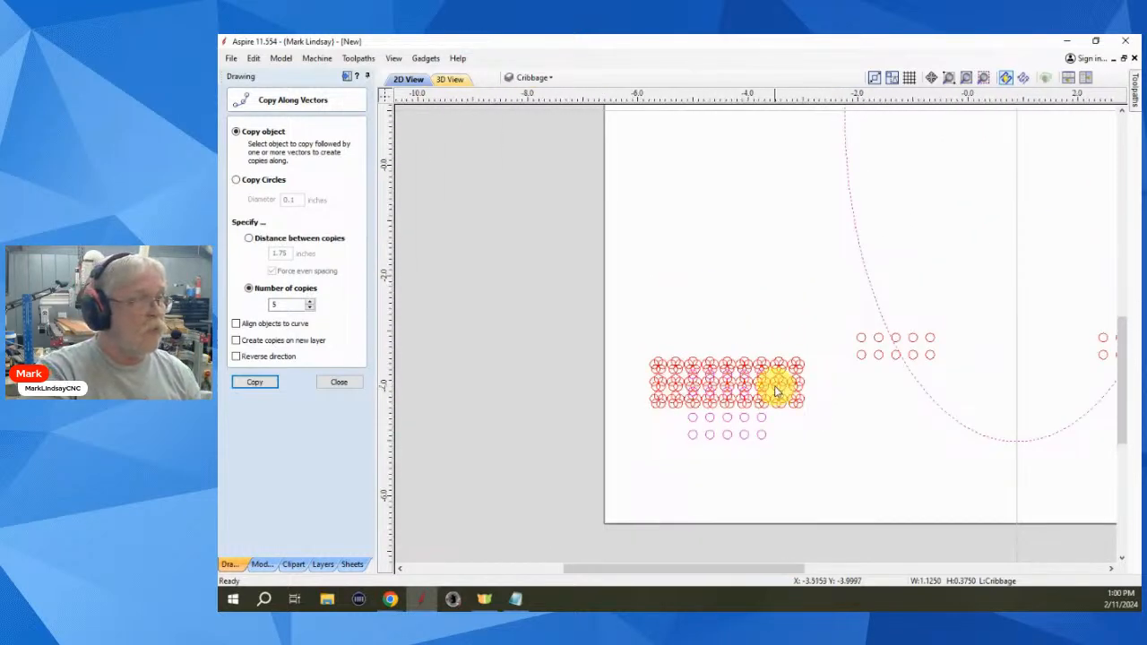
scroll(776, 390, "down", 1)
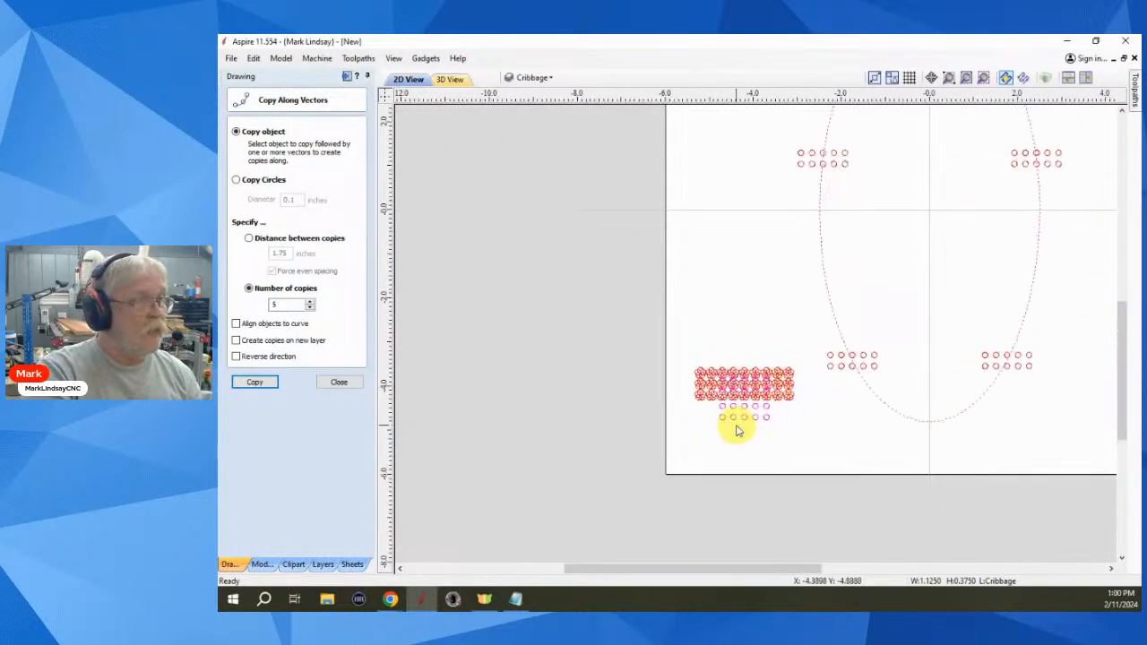
key("ctrl+z")
- Reselect the circle grid plus the ellipse and reopen Copy Along Vectors
left_click(802, 423)
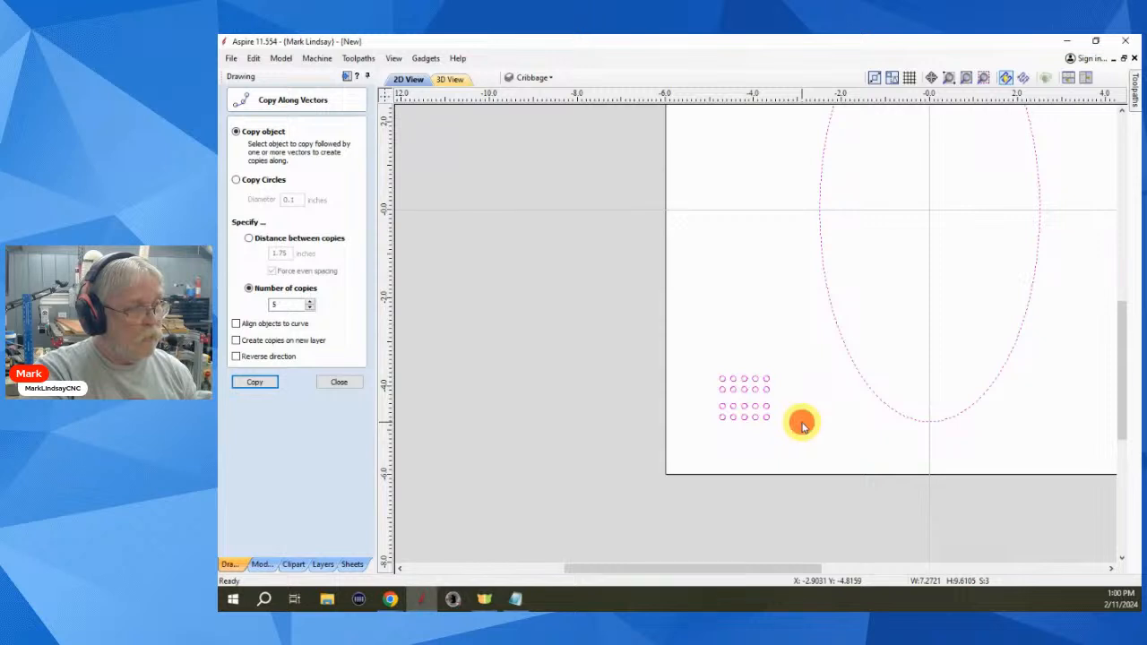
left_click(341, 384)
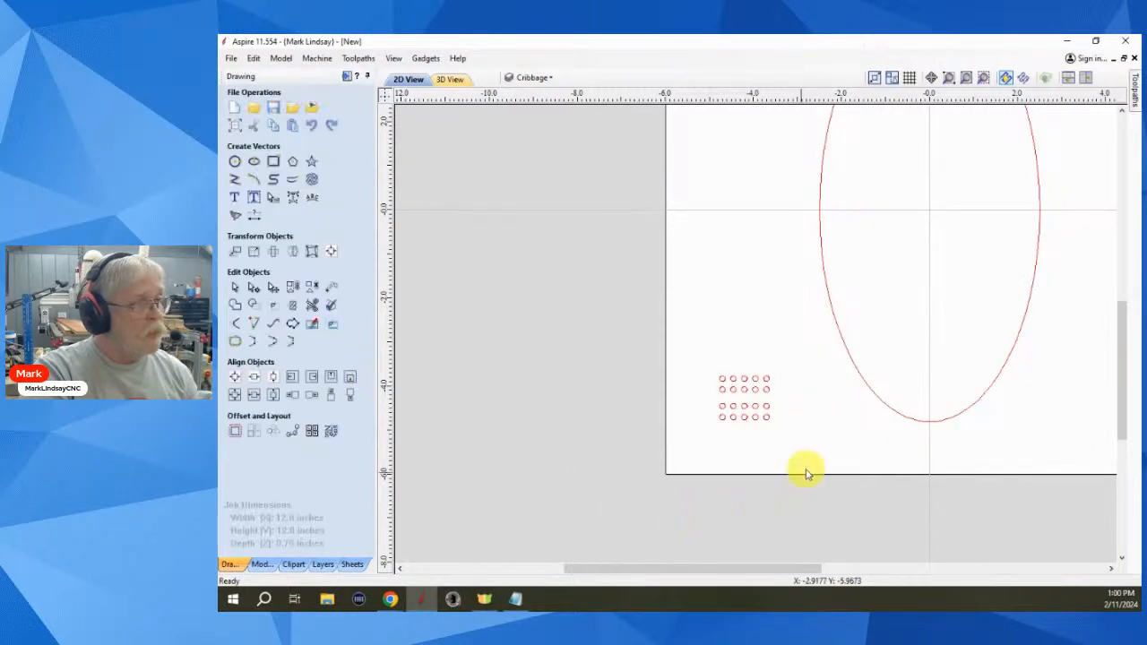
left_click_drag(793, 361, 702, 435)
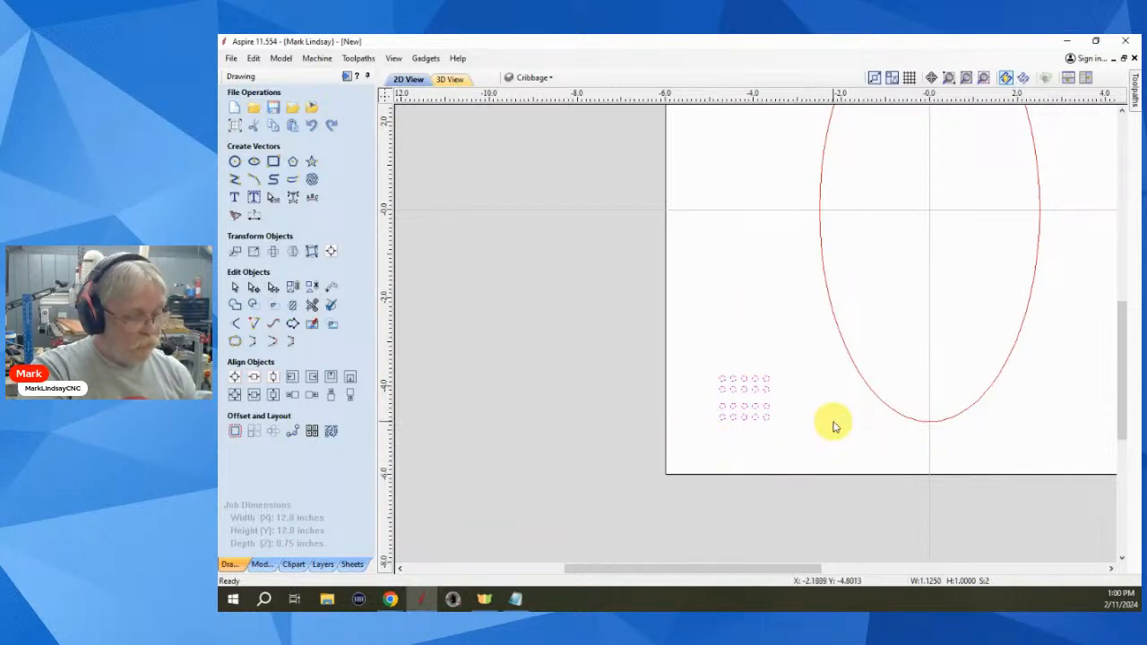
left_click(891, 349, "shift")
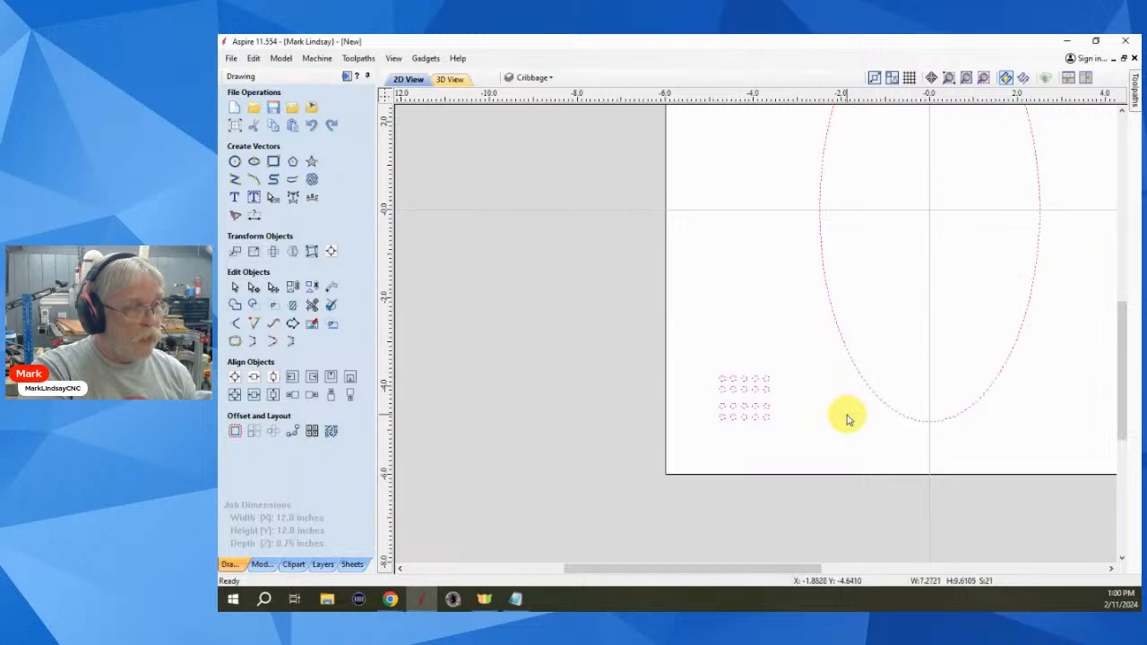
left_click(294, 433)
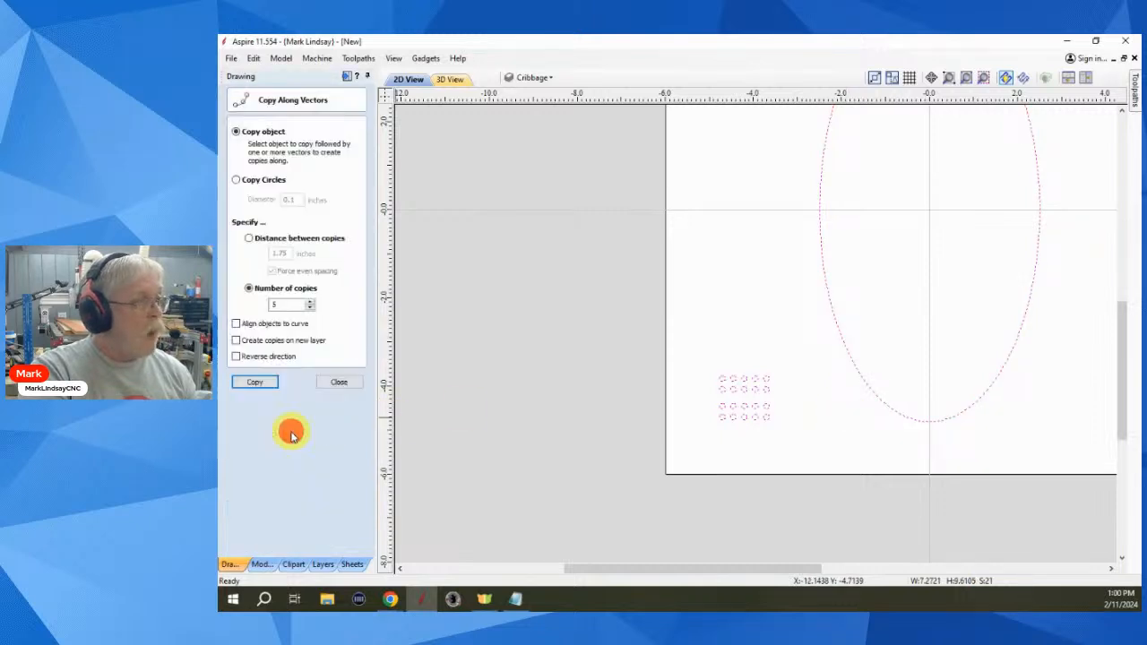
- Copy the circles along the ellipse, inspect the result, undo it, and close the form
left_click(255, 382)
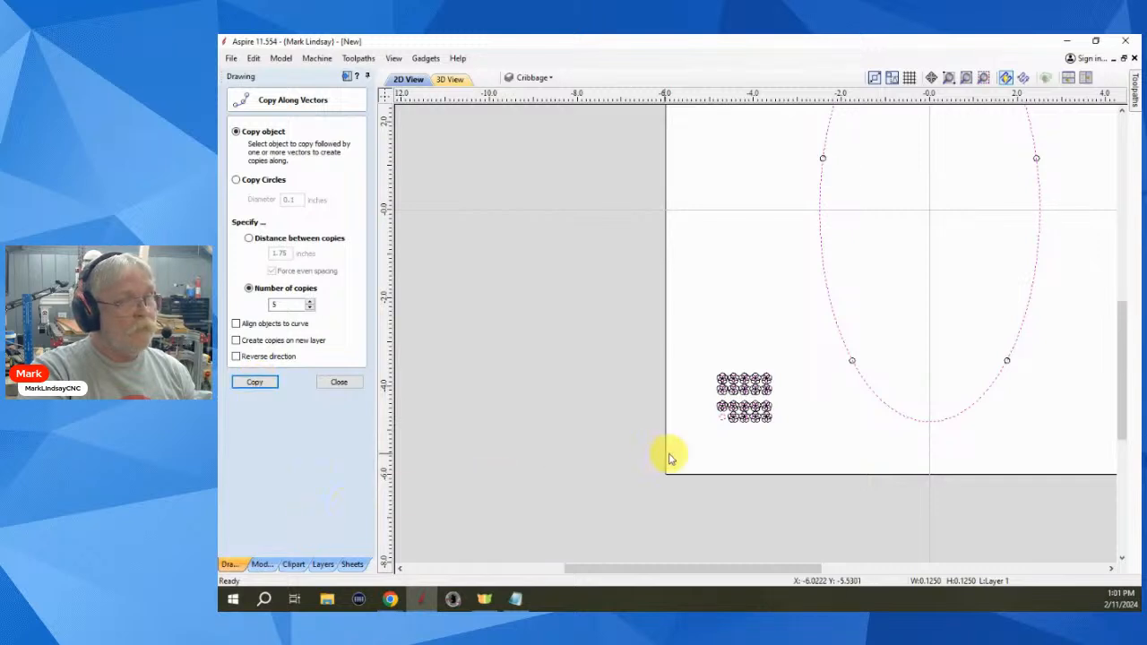
scroll(811, 455, "down", 3)
scroll(812, 457, "up", 2)
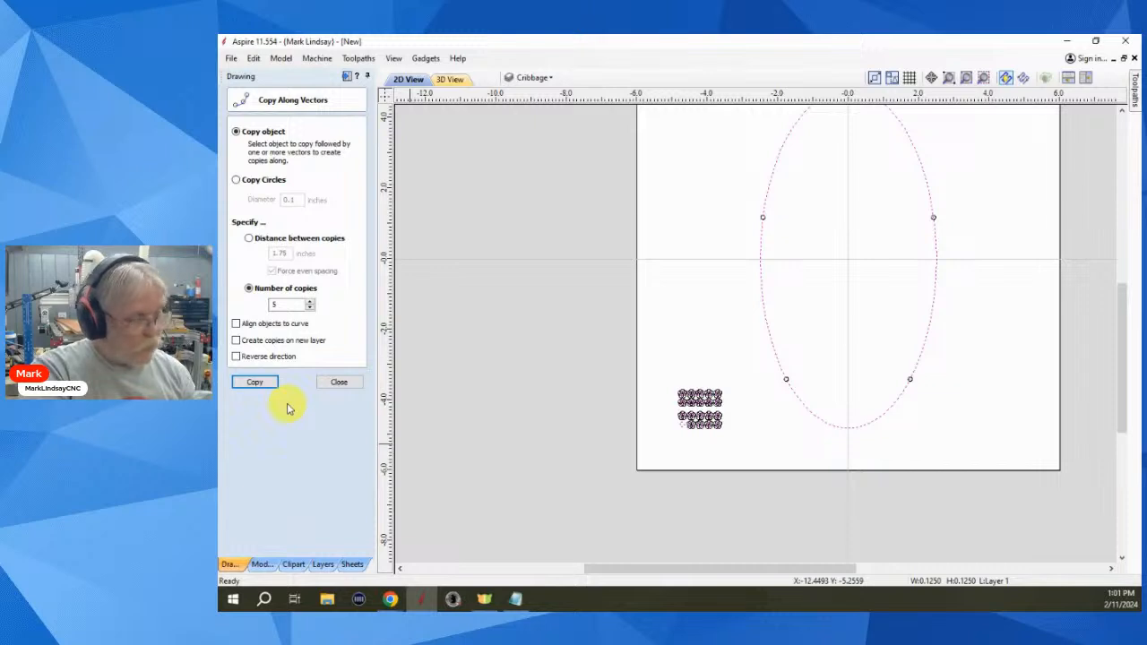
key("ctrl+z")
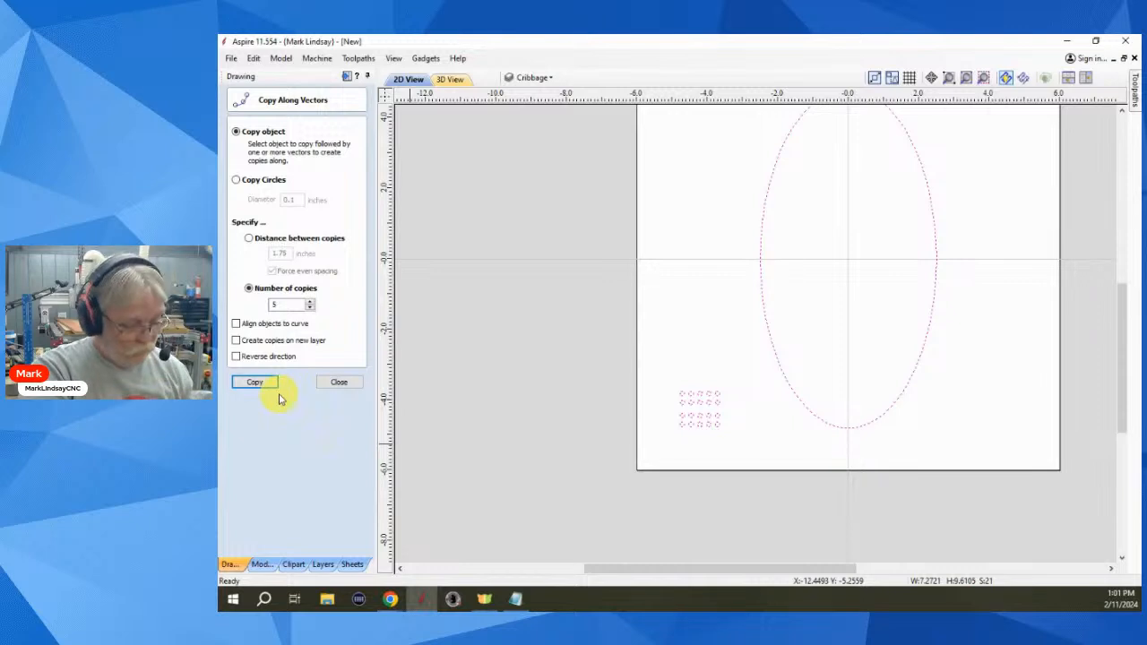
left_click(352, 387)
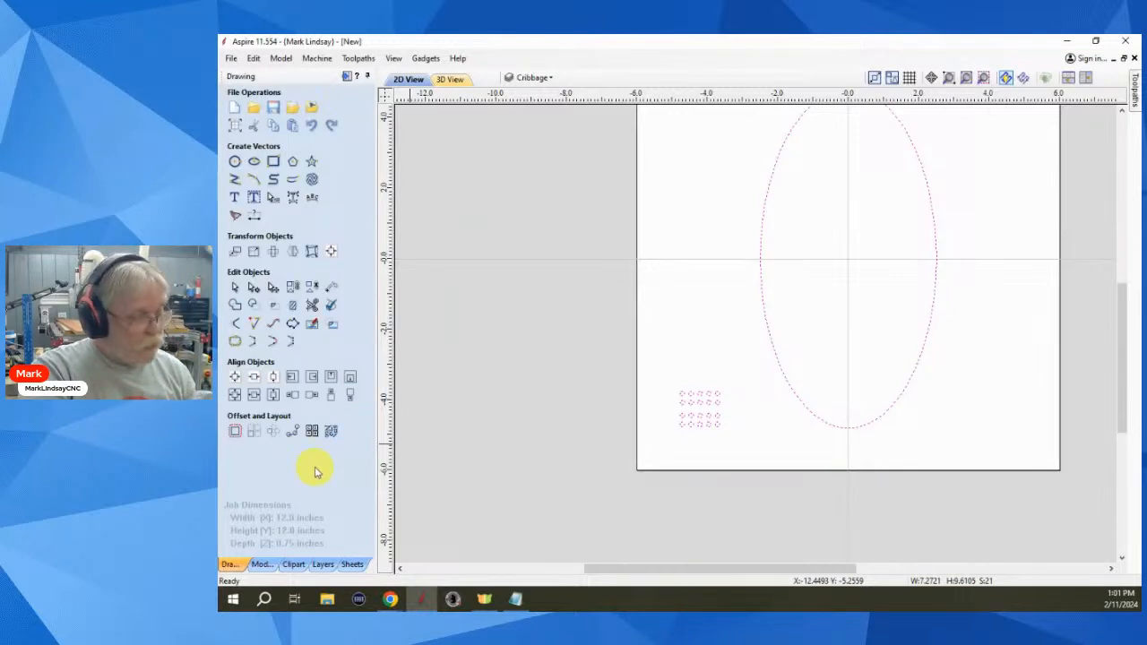
- Select both circle groups and the ellipse, then open Copy Along Vectors
key("ctrl+z")
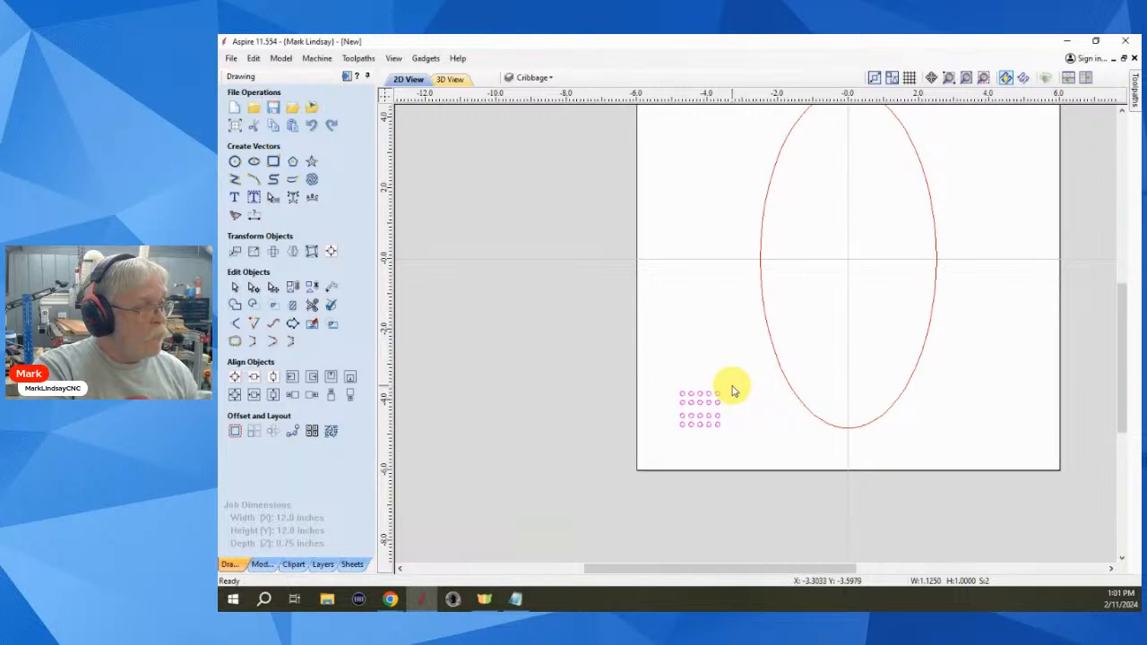
left_click_drag(732, 387, 636, 446)
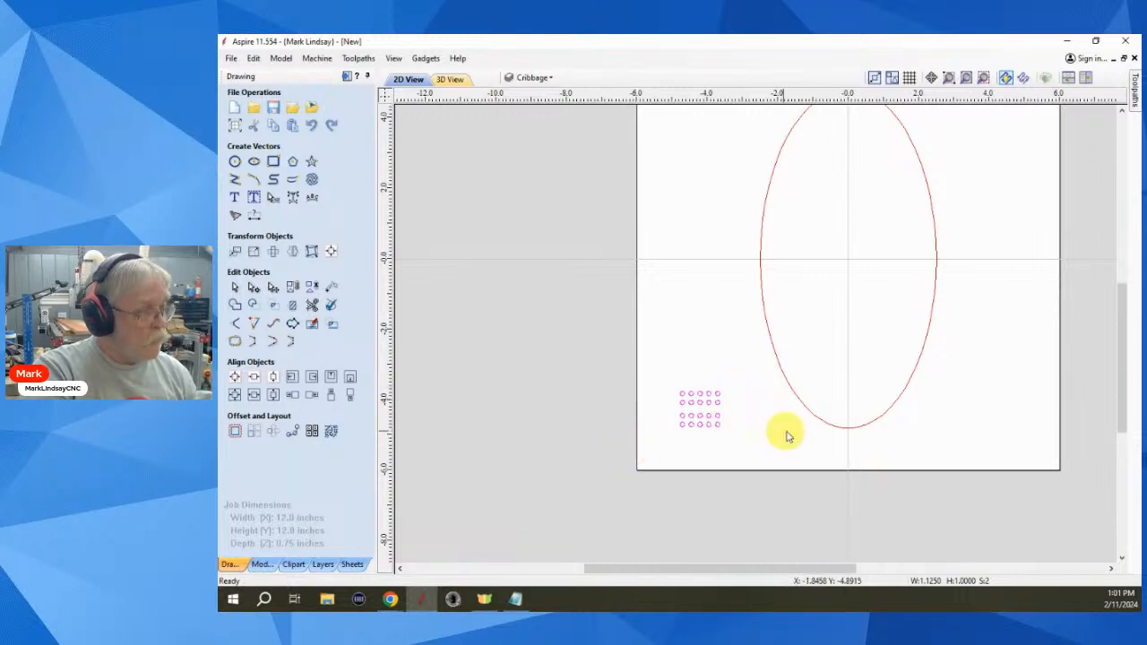
left_click(848, 380, "shift")
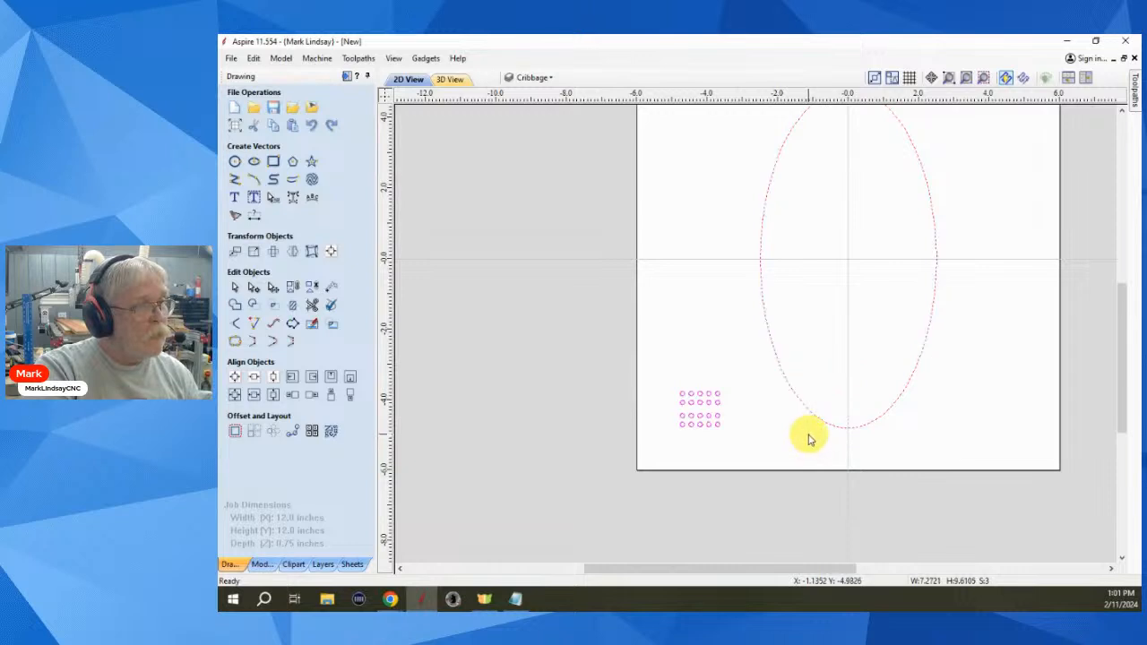
left_click(292, 431)
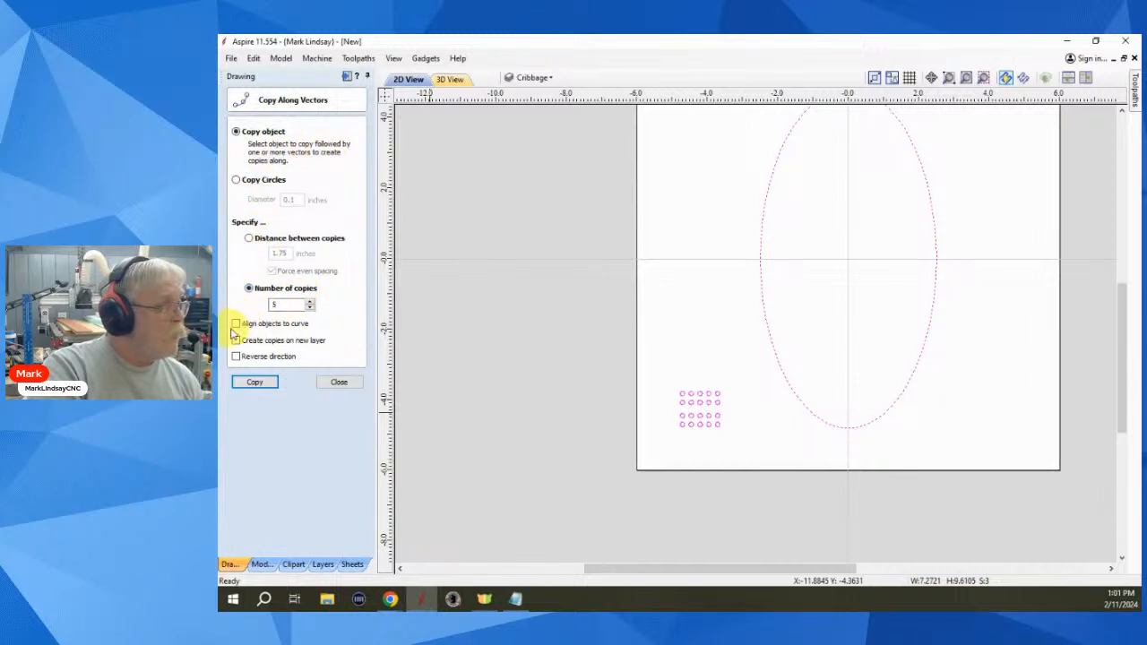
- Copy the circle groups around the ellipse with Align objects to curve on, then undo
left_click(236, 324)
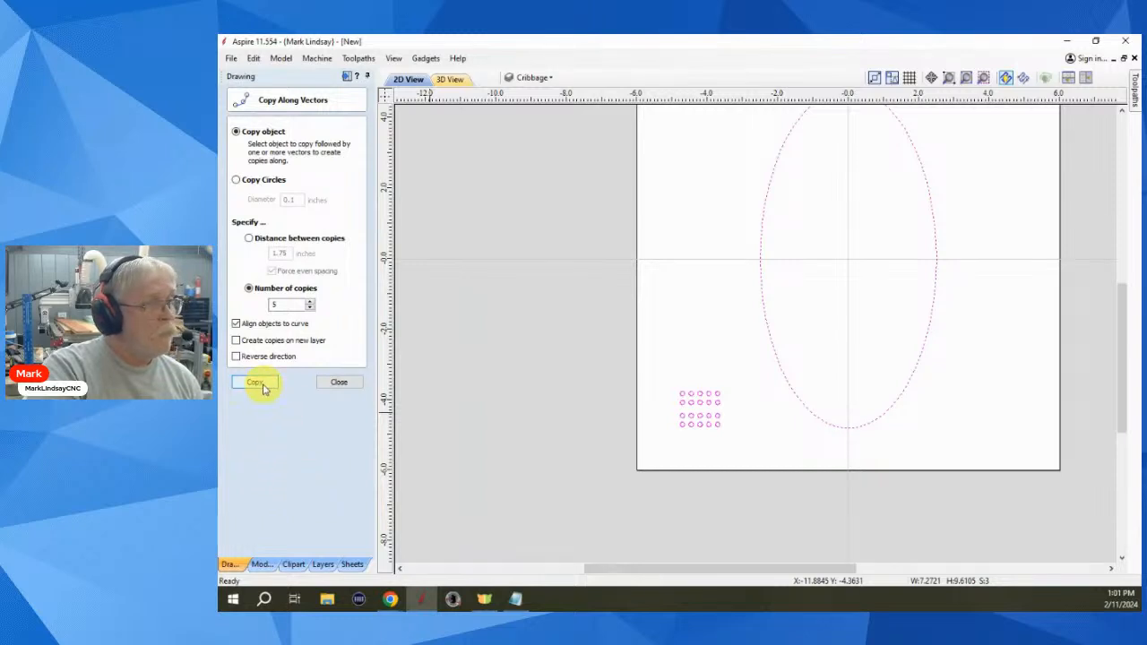
left_click(261, 385)
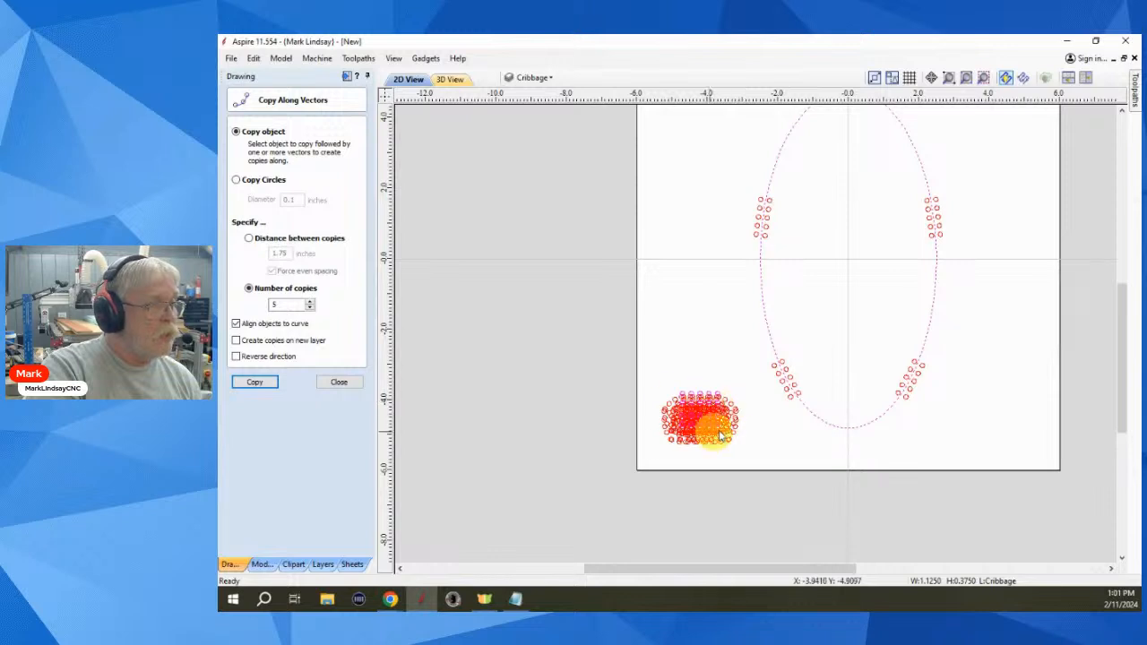
left_click(329, 386)
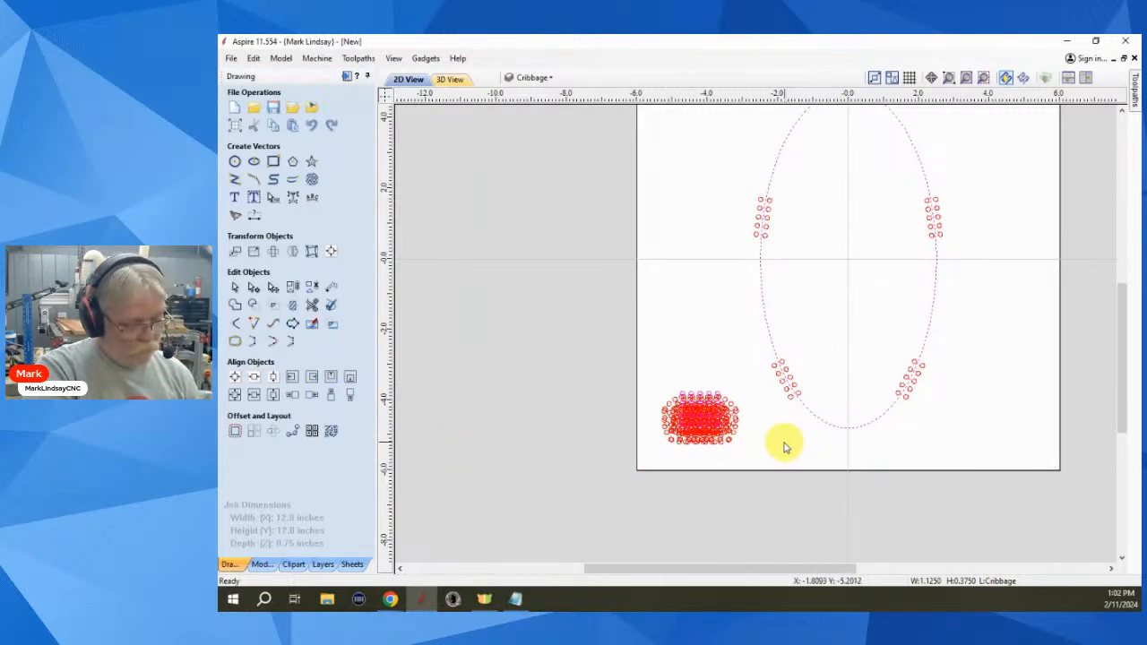
key("ctrl+z")
key("ctrl+z")
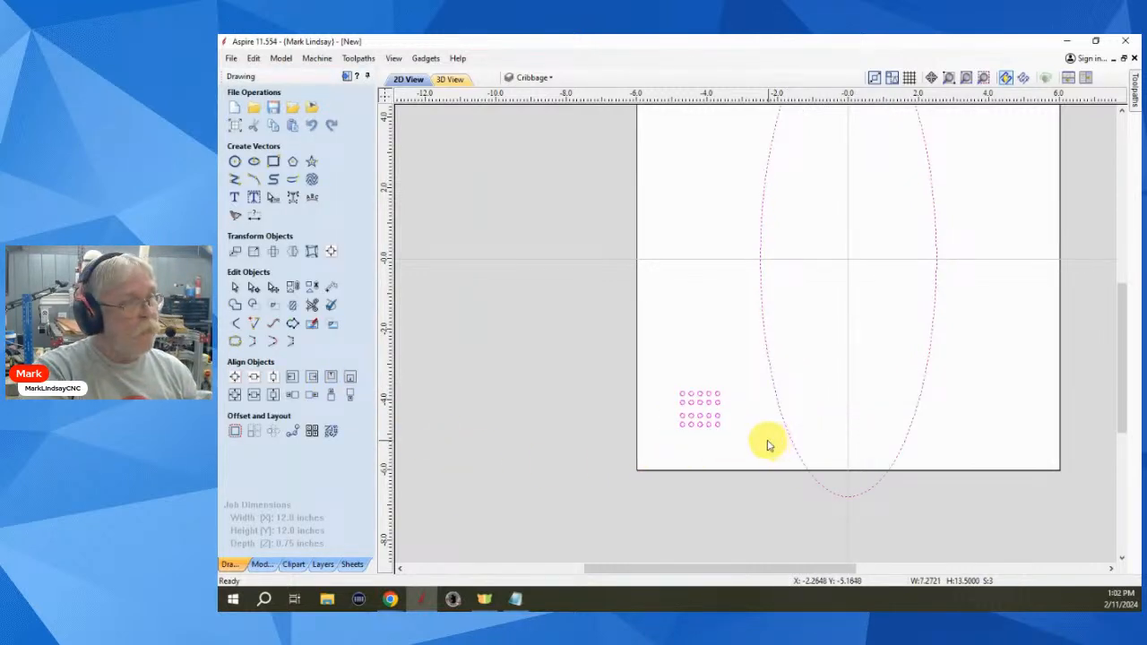
- Deselect everything and undo to restore the shorter ellipse height
left_click(756, 439)
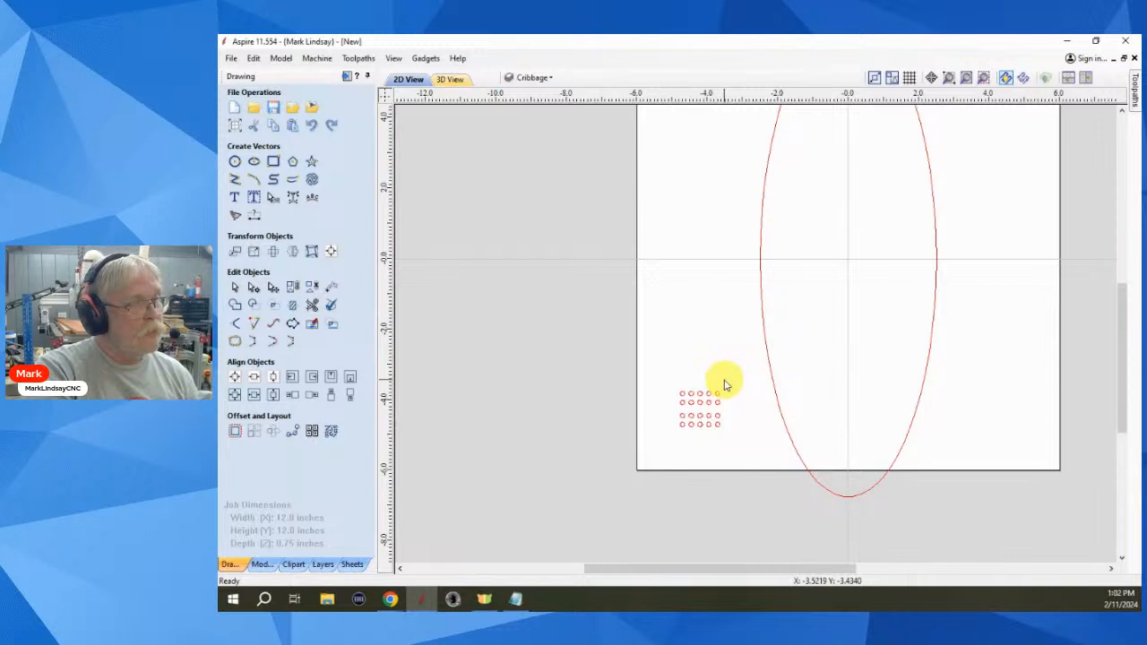
scroll(727, 385, "down", 2)
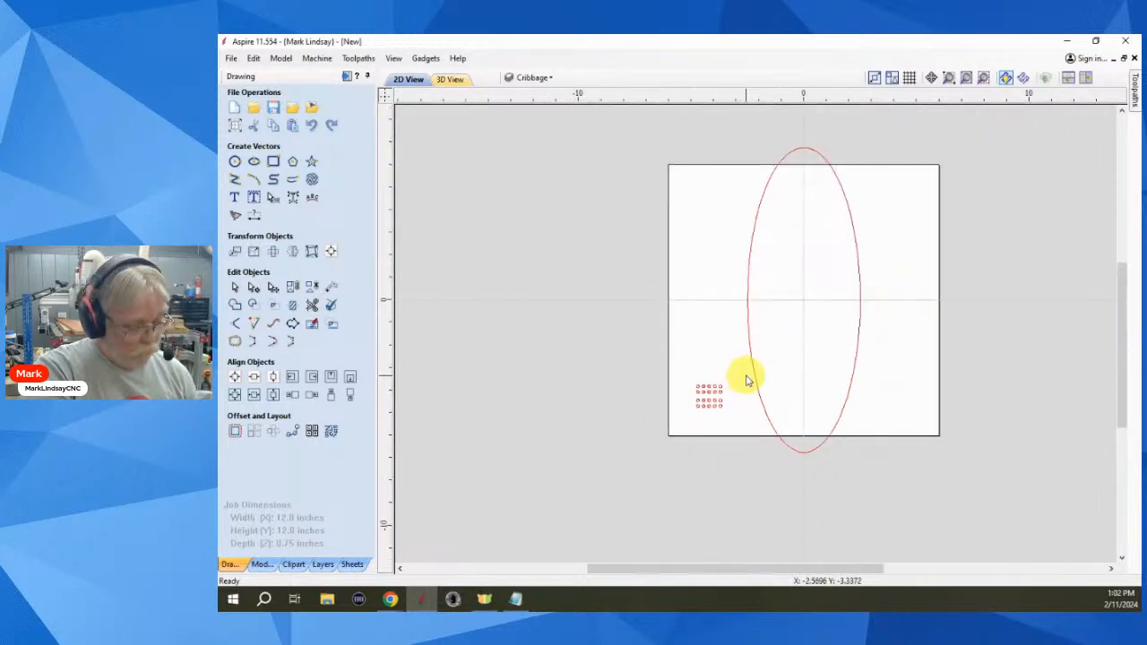
key("ctrl+z")
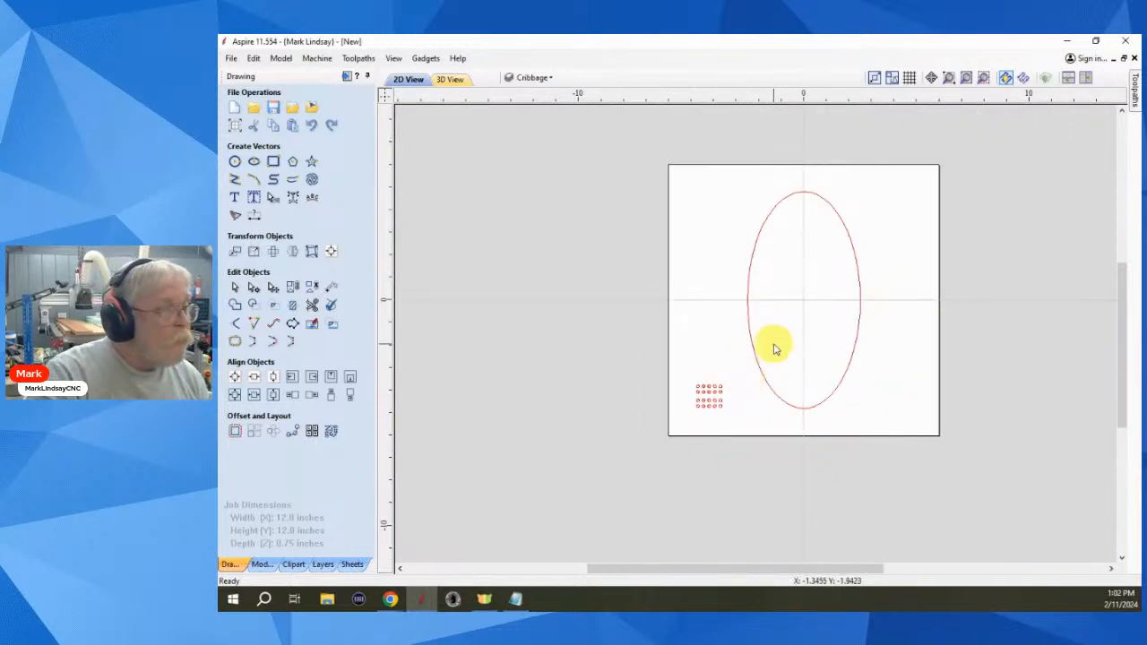
- Select the small lower-left circle group plus the ellipse and open Copy Along Vectors with 5 copies
left_click(732, 370)
left_click_drag(732, 405, 666, 417)
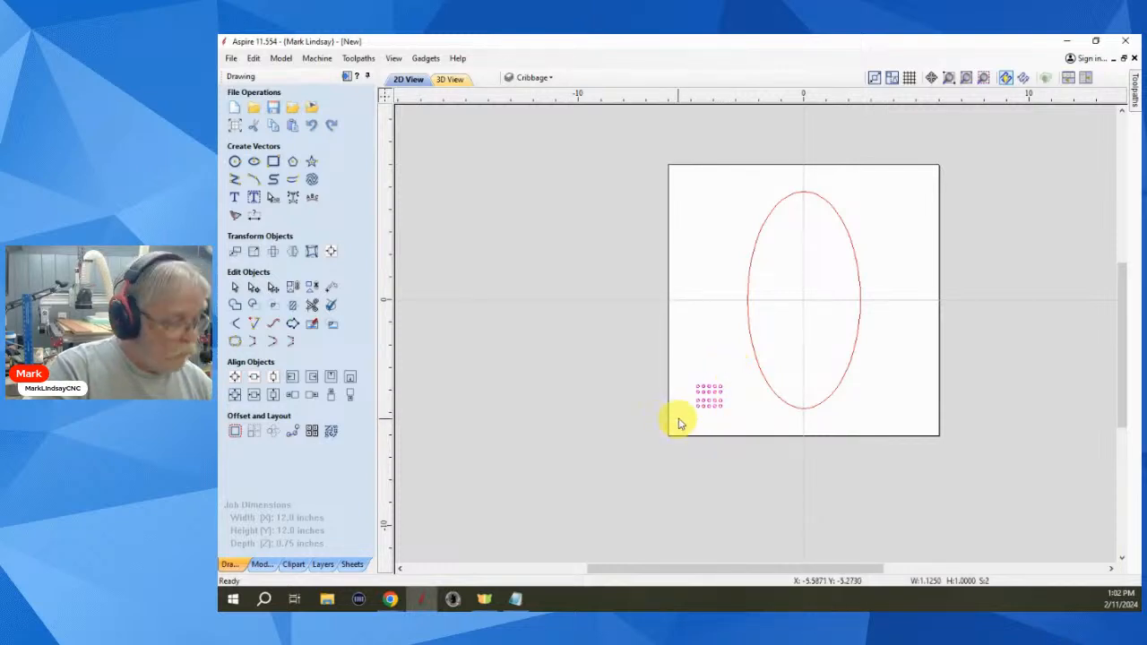
left_click(732, 413)
left_click(727, 392)
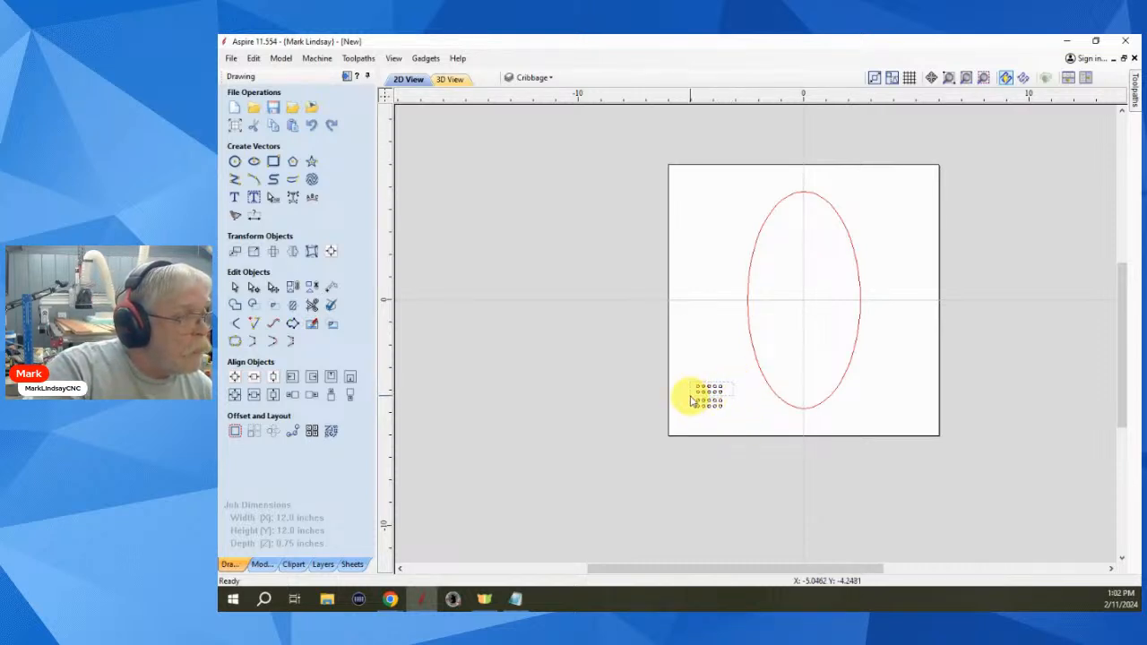
left_click_drag(691, 396, 690, 396)
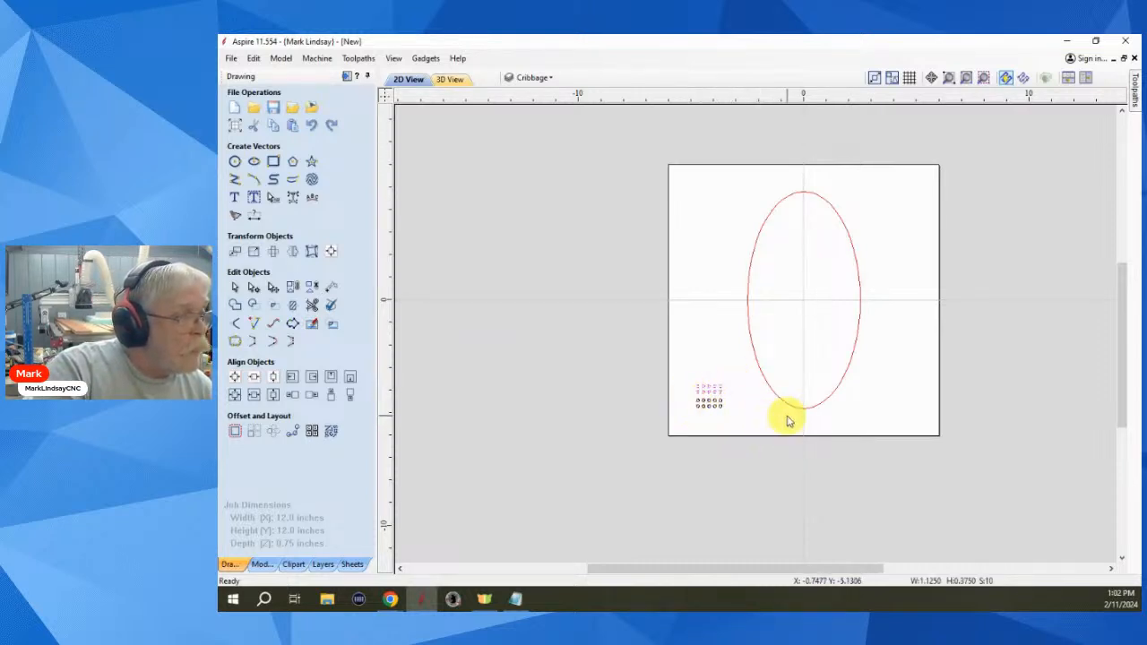
left_click(732, 397)
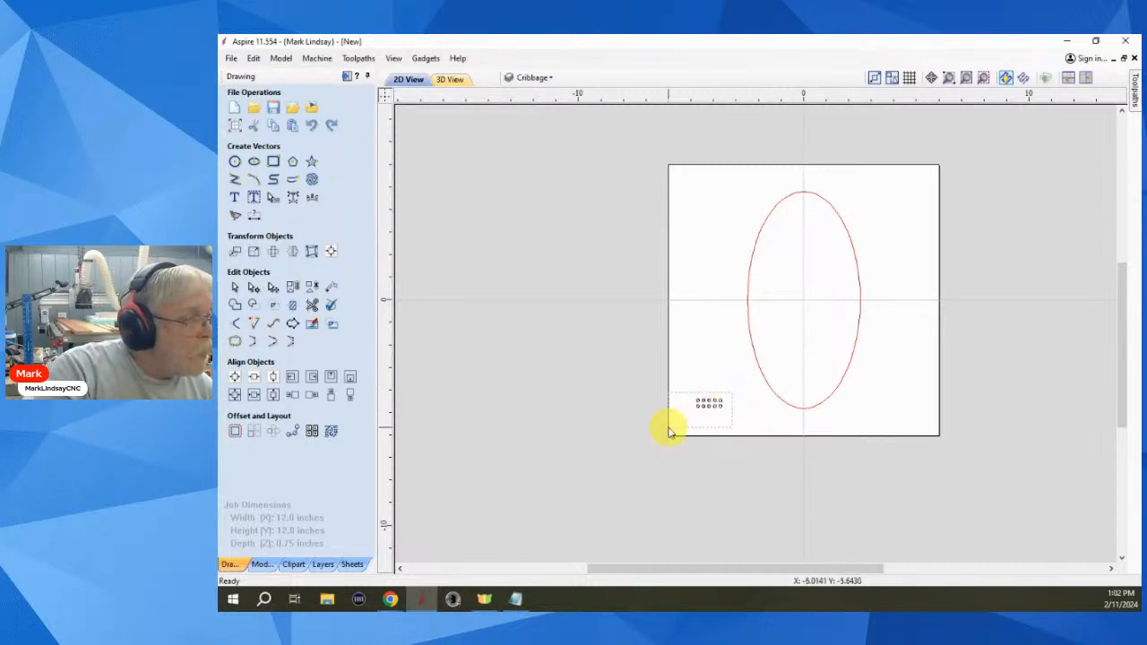
left_click_drag(668, 431, 756, 408)
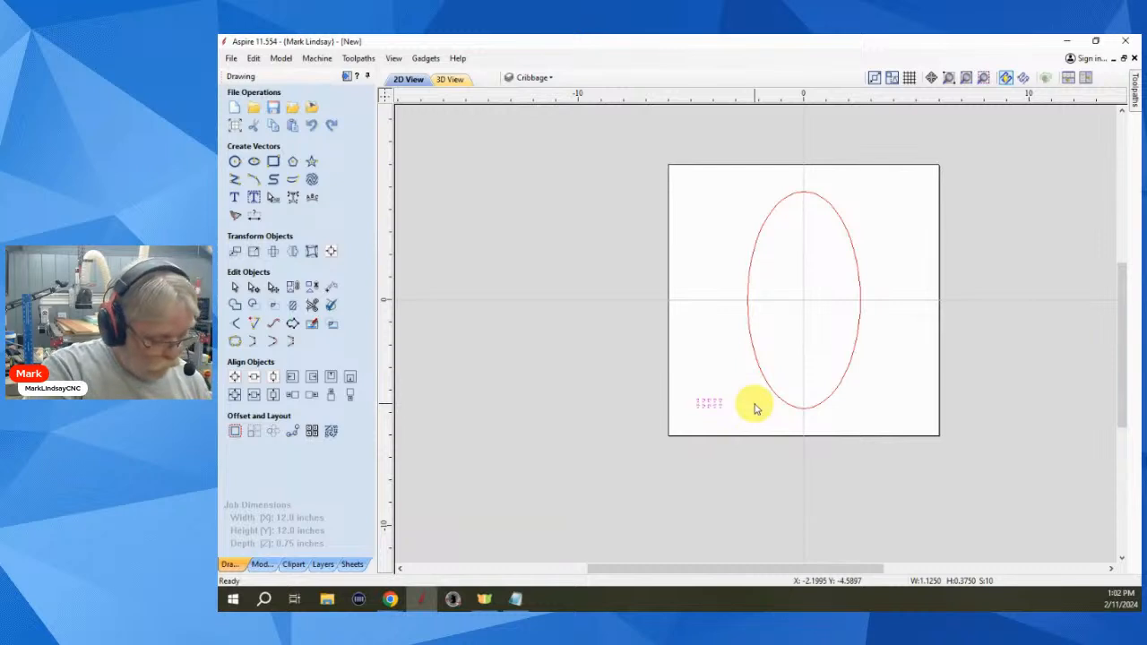
scroll(770, 372, "up", 2)
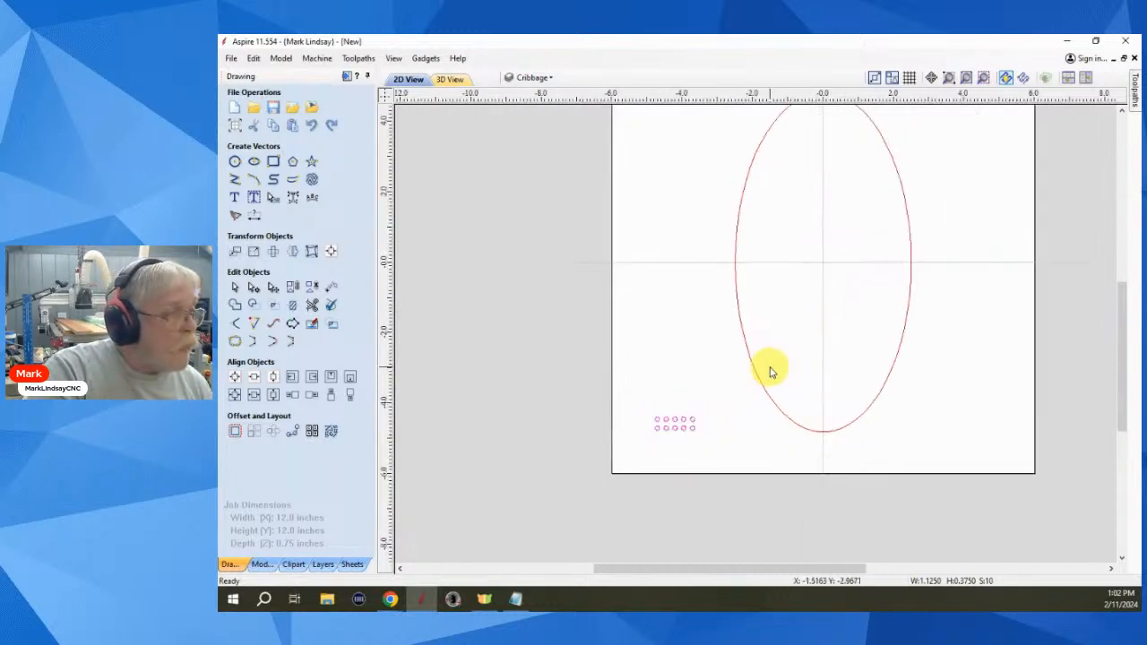
left_click(763, 368, "shift")
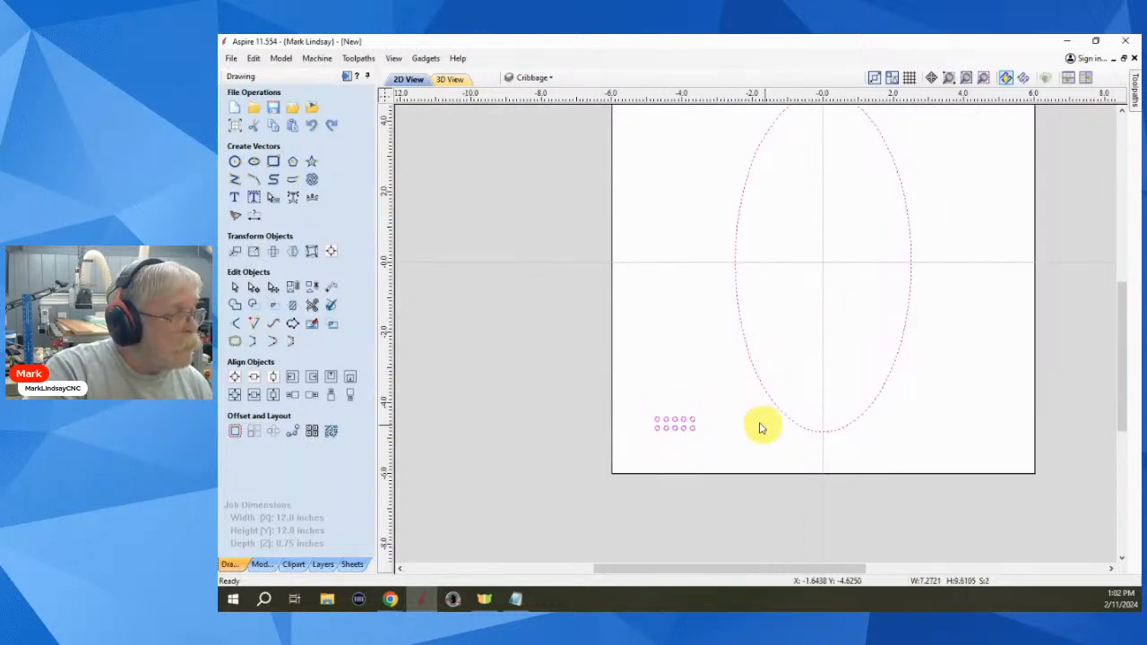
left_click(292, 431)
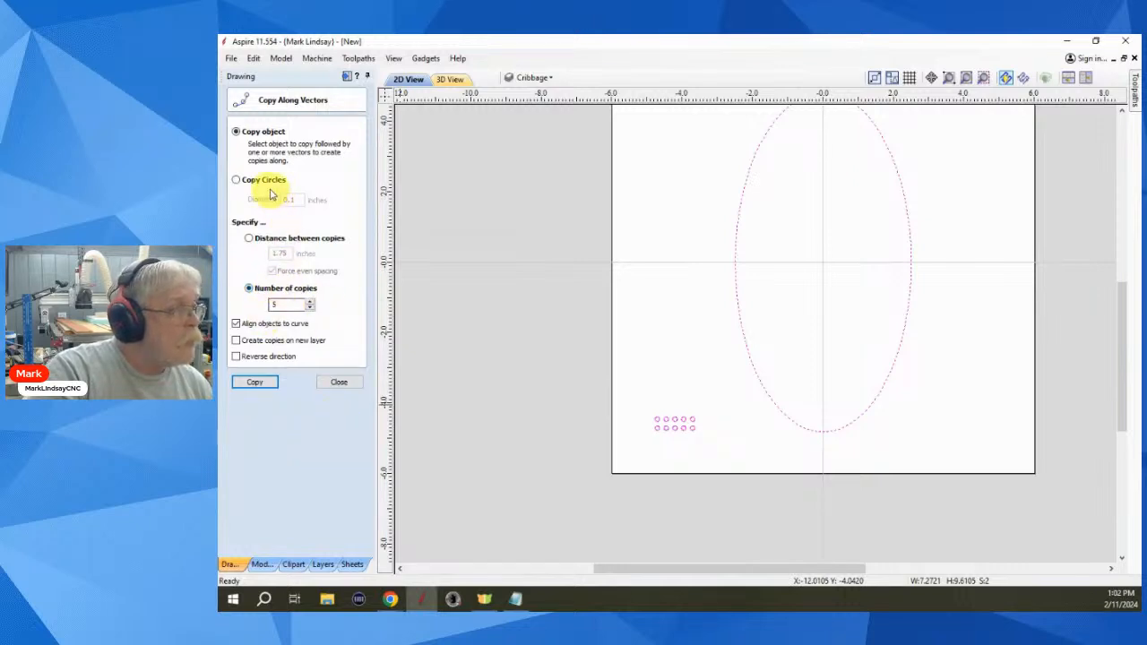
- Copy the small circle group five times around the ellipse, rotated to follow the curve
left_click(256, 381)
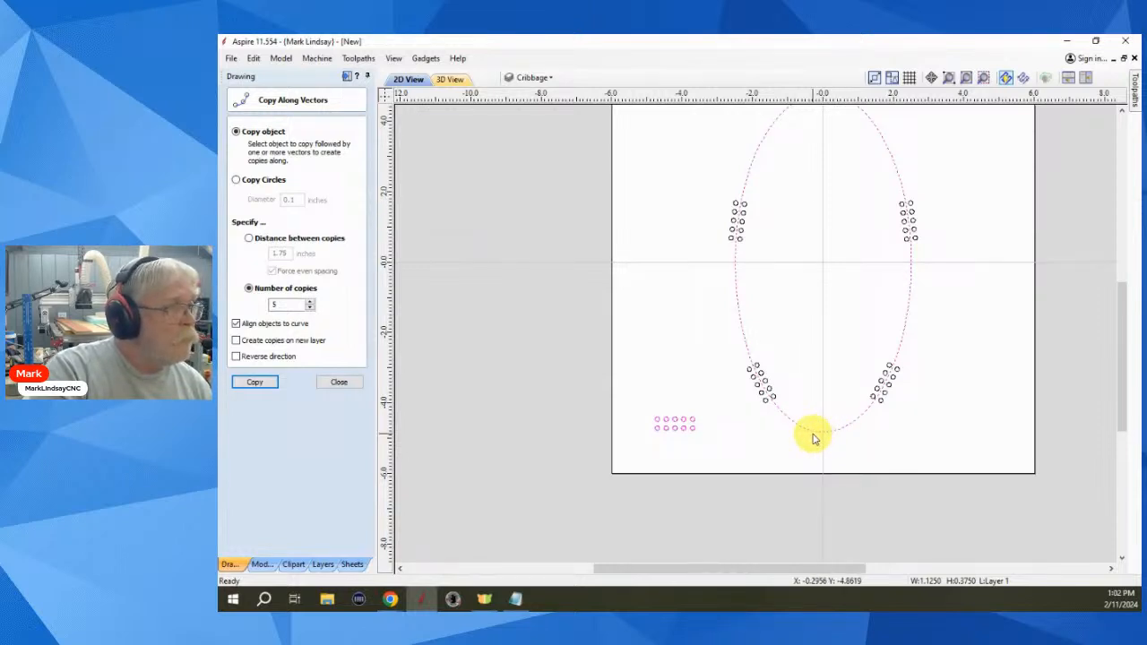
scroll(837, 438, "down", 1)
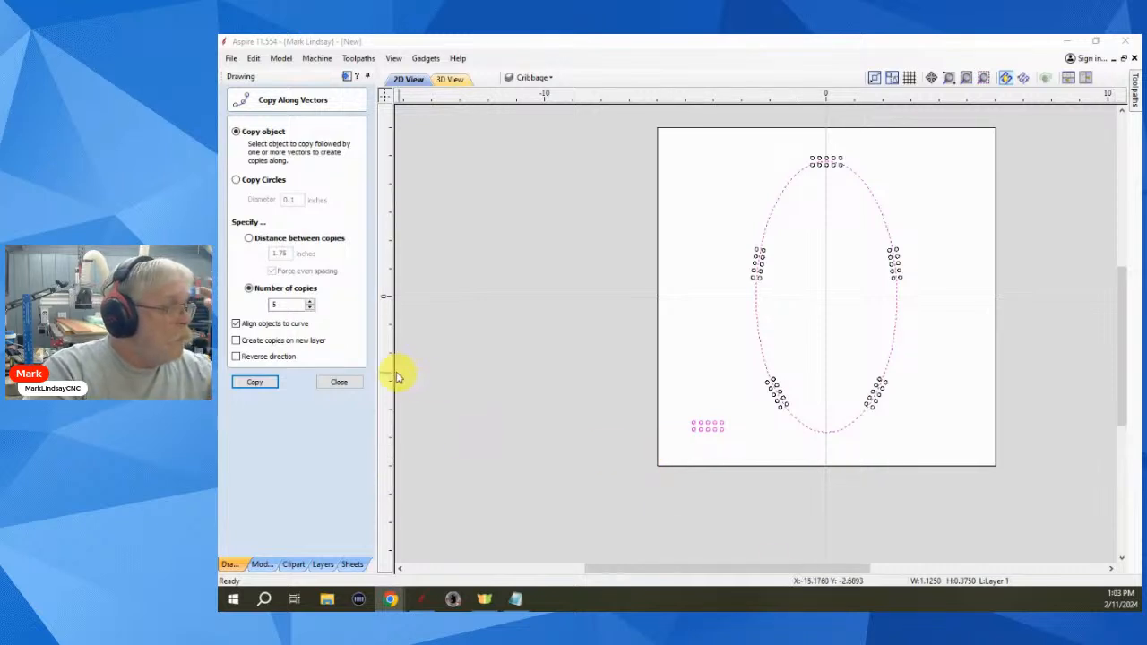
left_click(340, 383)
left_click(344, 386)
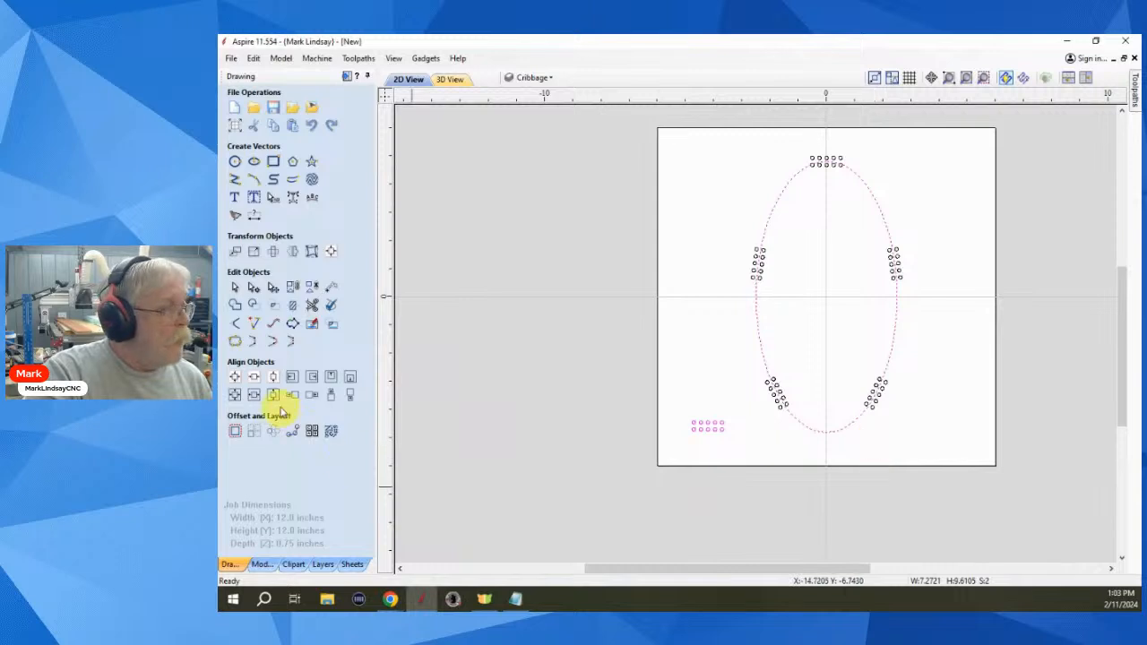
left_click(292, 433)
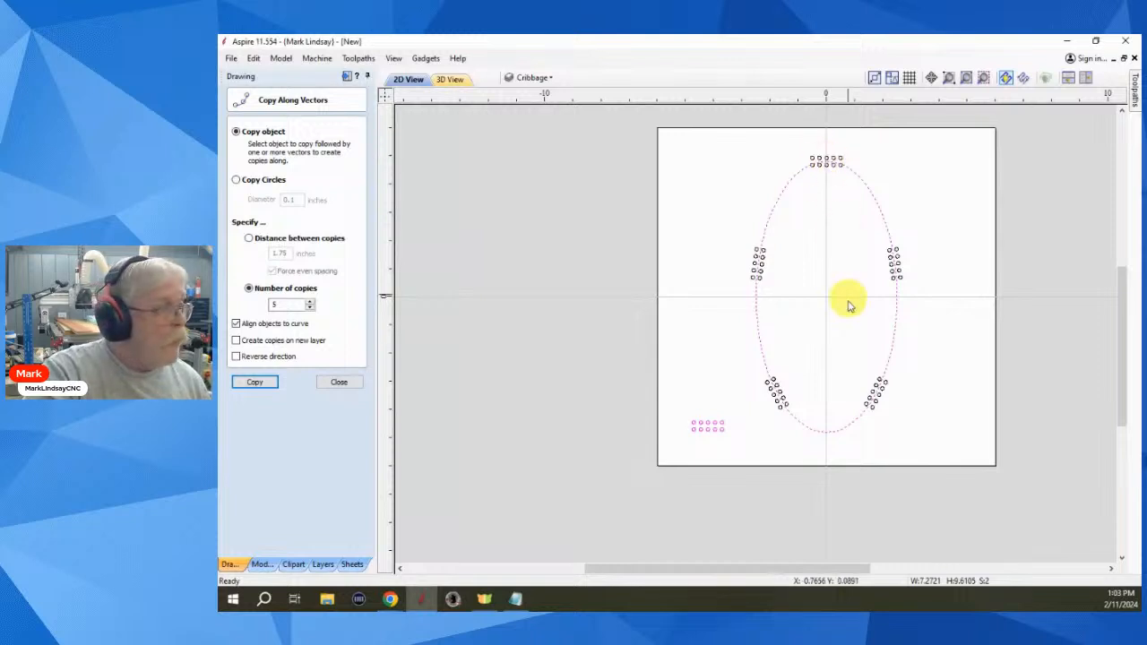
- Undo, then trial the copy with Align objects to curve unchecked and undo it too
key("ctrl+z")
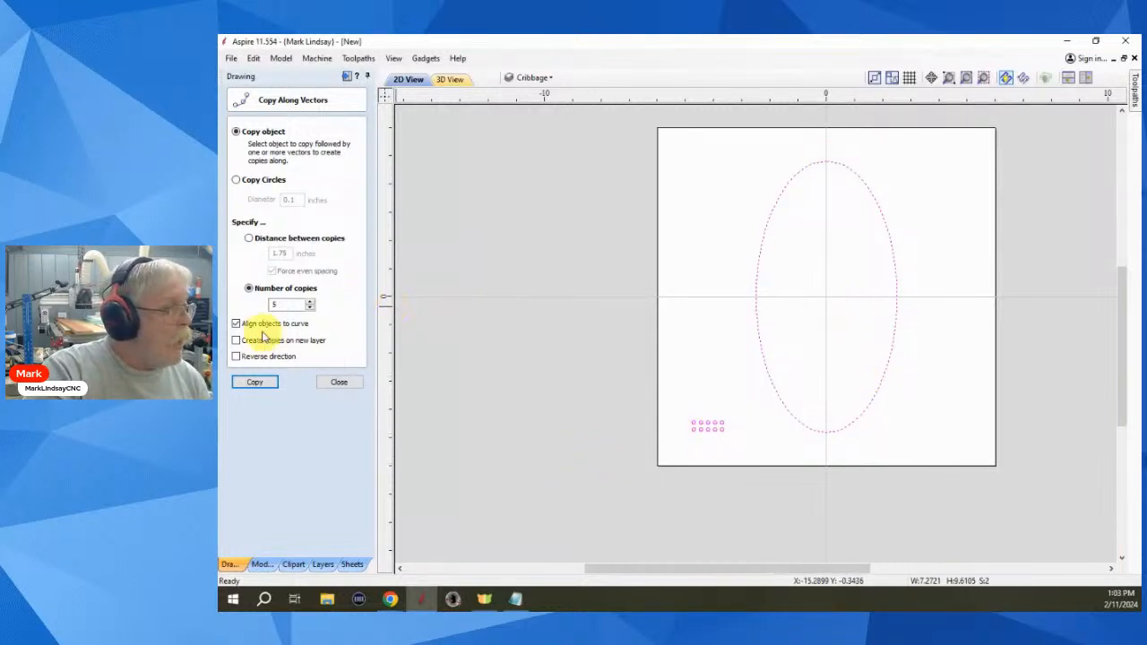
left_click(236, 324)
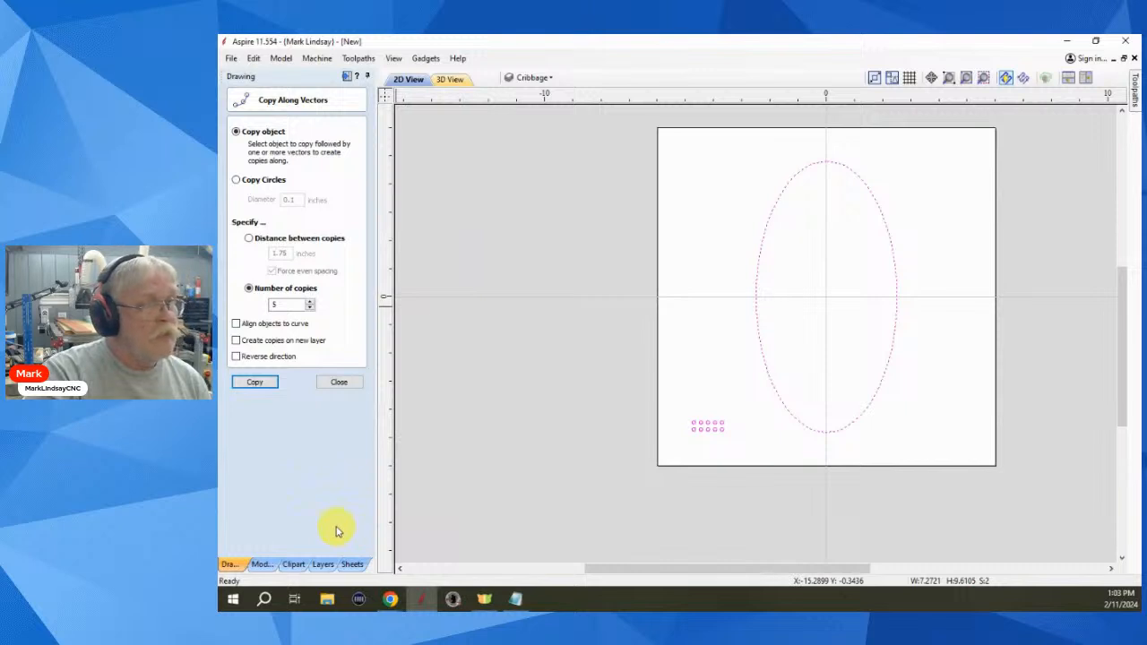
left_click(255, 383)
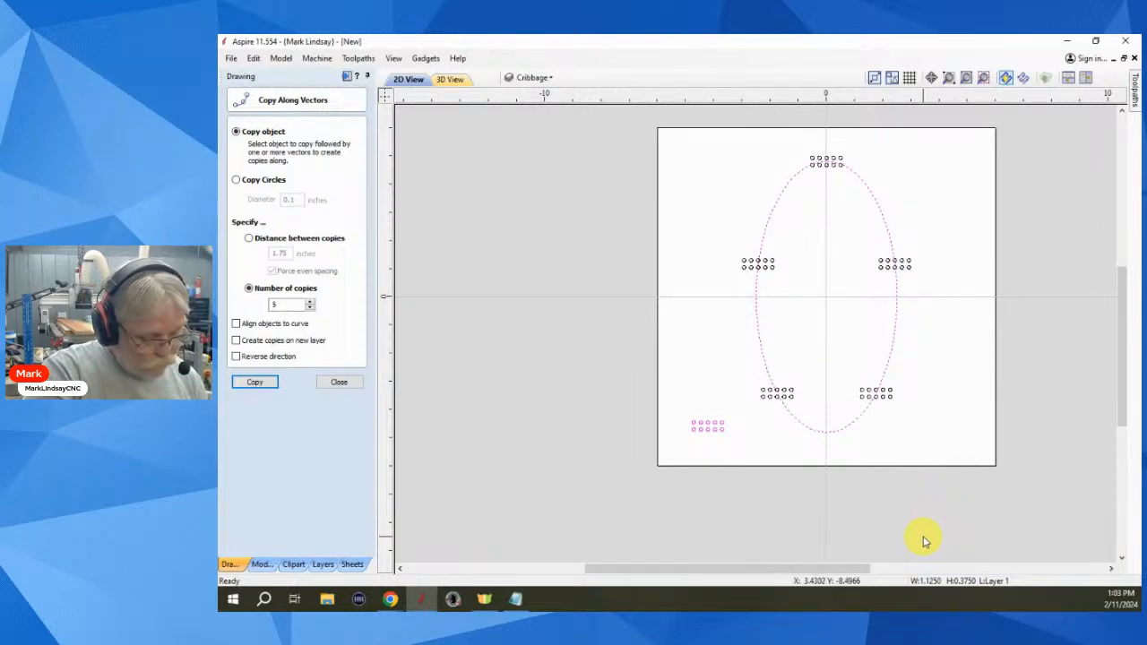
key("ctrl+z")
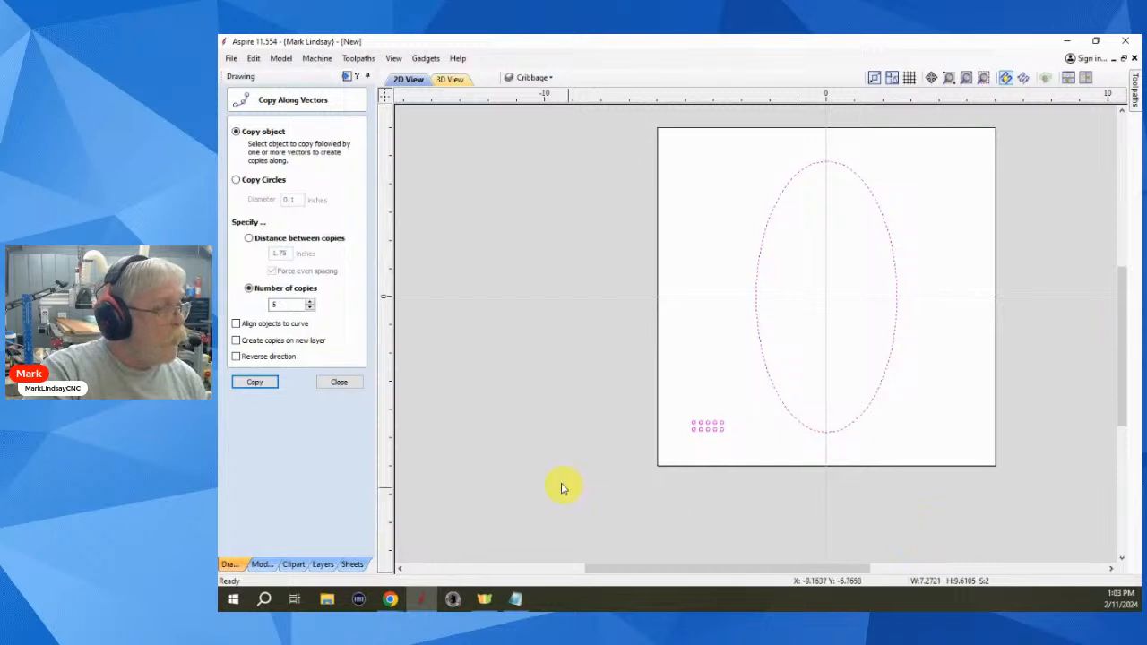
- Recopy with Align objects to curve checked, inspect, close the tool, and undo the copies
left_click(236, 323)
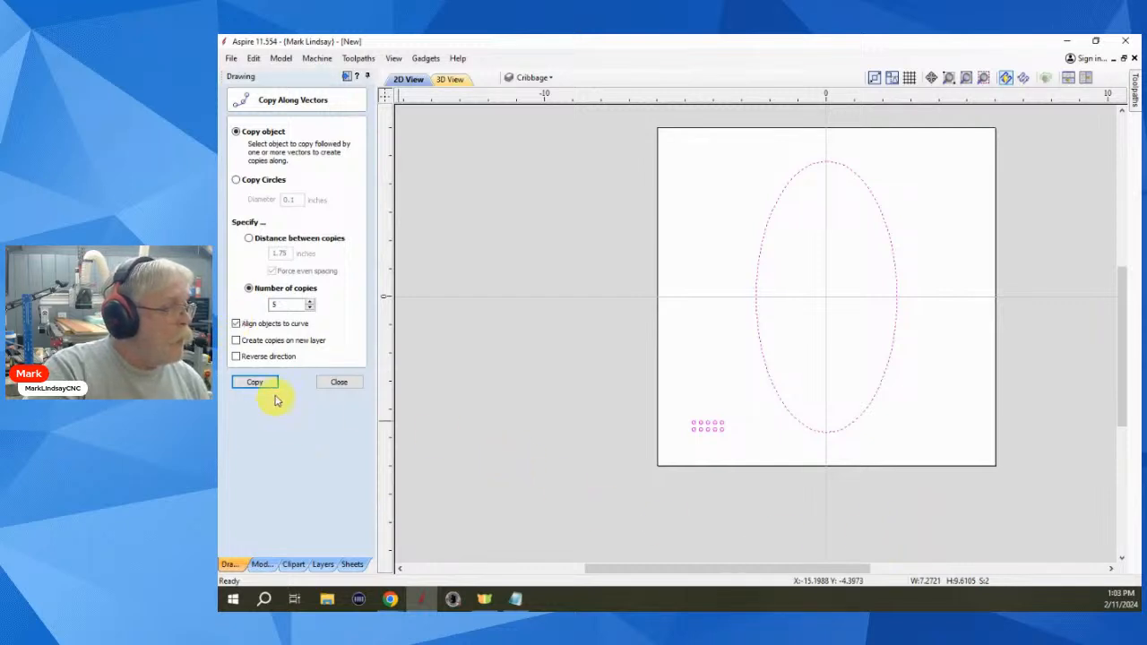
left_click(268, 382)
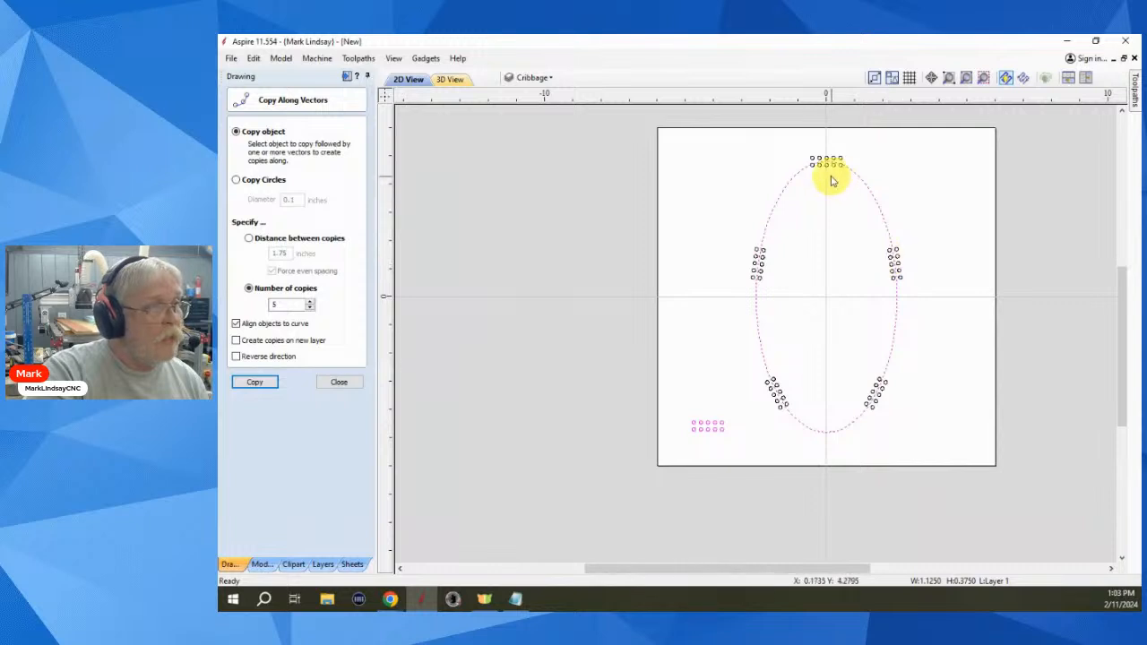
scroll(809, 159, "up", 5)
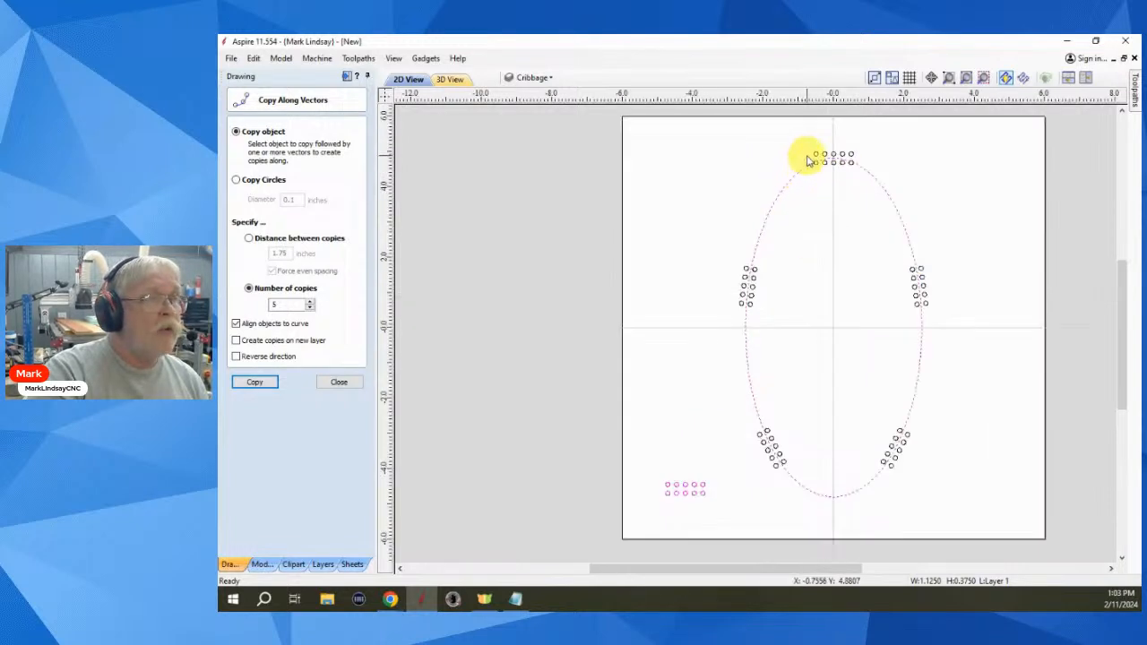
scroll(849, 143, "up", 3)
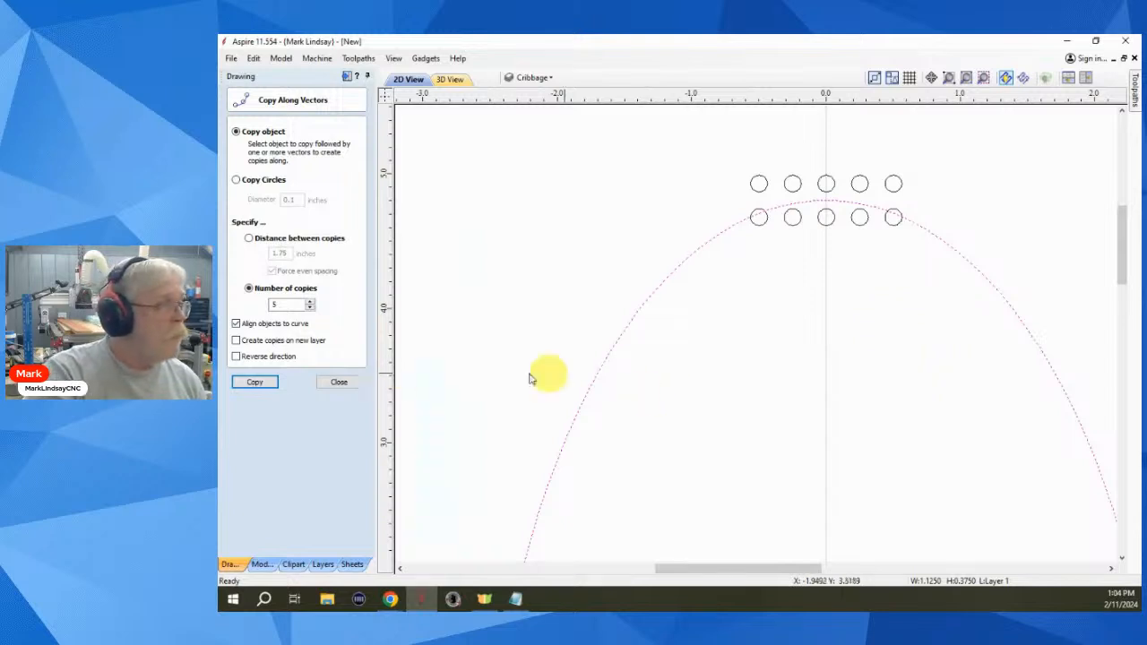
left_click(340, 382)
scroll(844, 291, "down", 5)
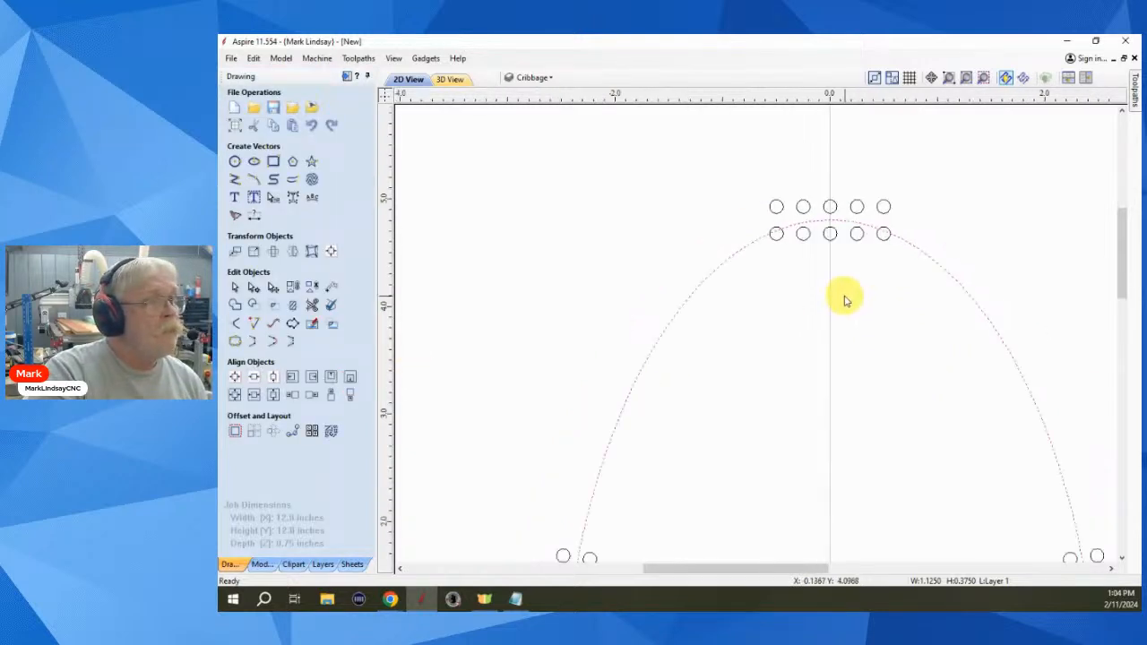
scroll(844, 276, "down", 4)
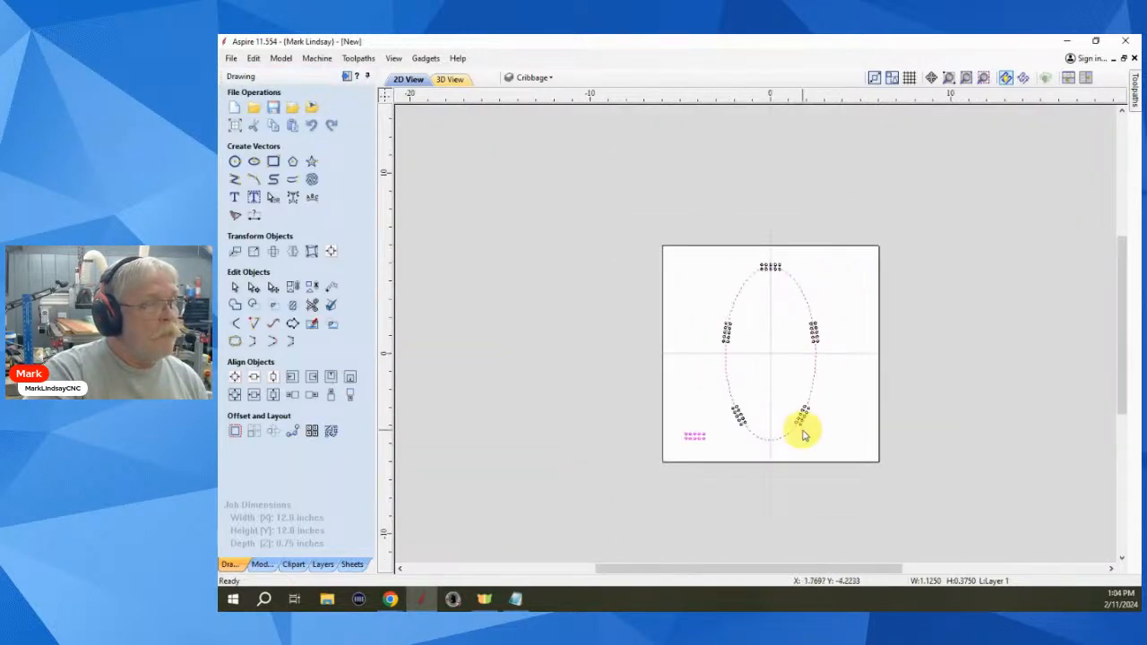
scroll(784, 369, "up", 2)
scroll(784, 369, "up", 1)
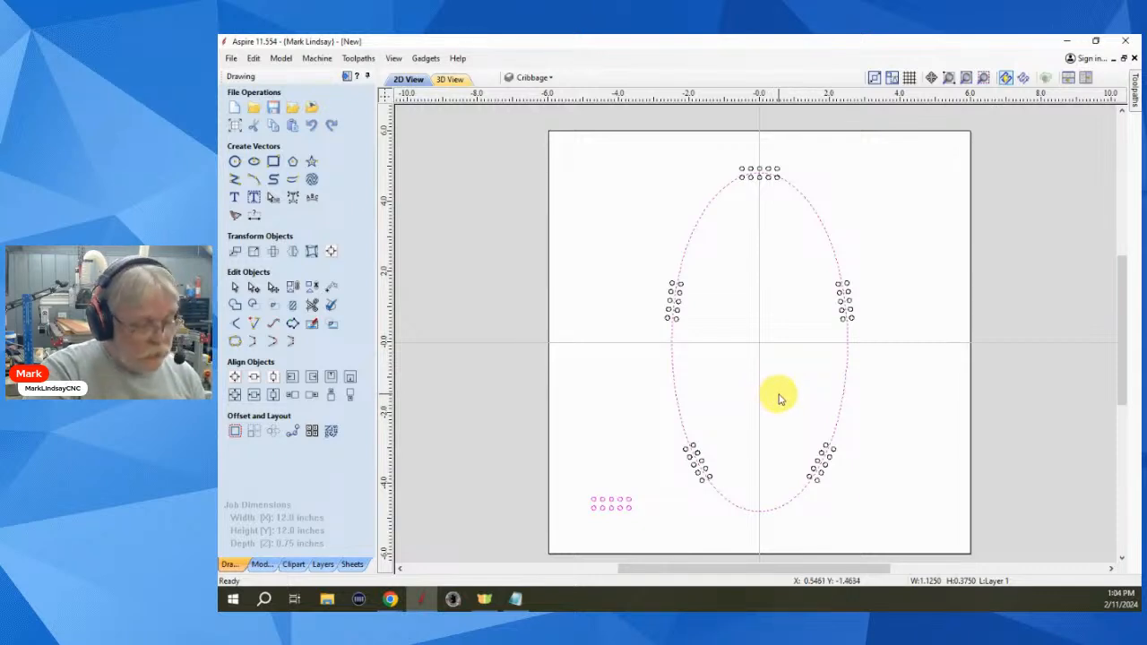
key("ctrl+z")
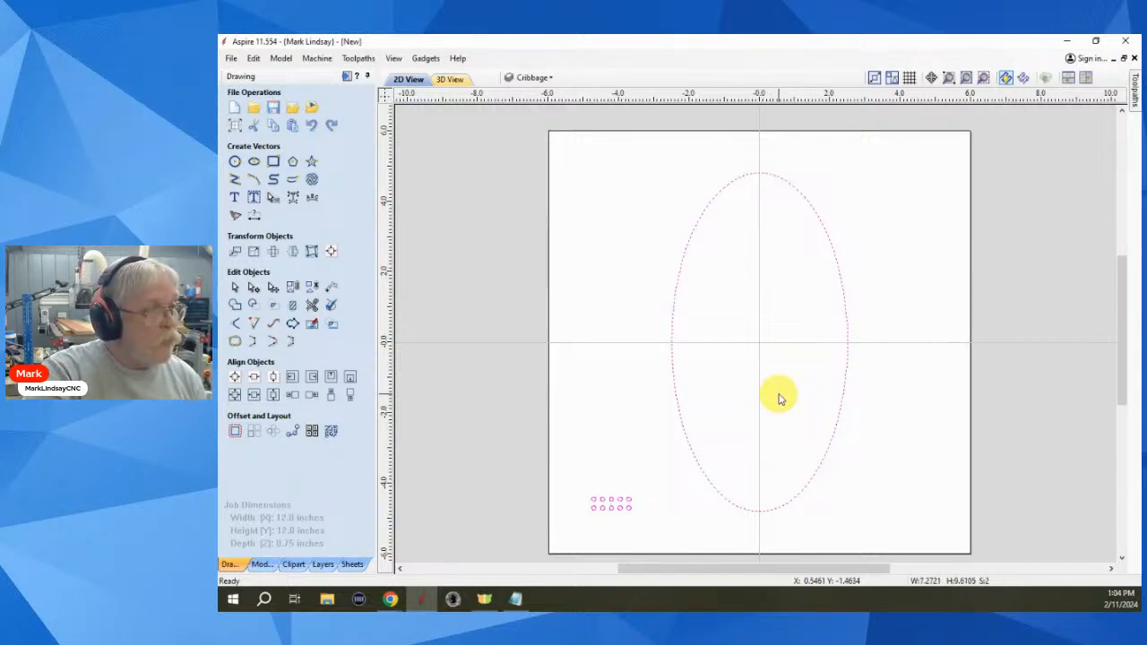
- Node-edit the ellipse and delete its lower-right and lower-left spans with Delete Span
left_click(802, 395)
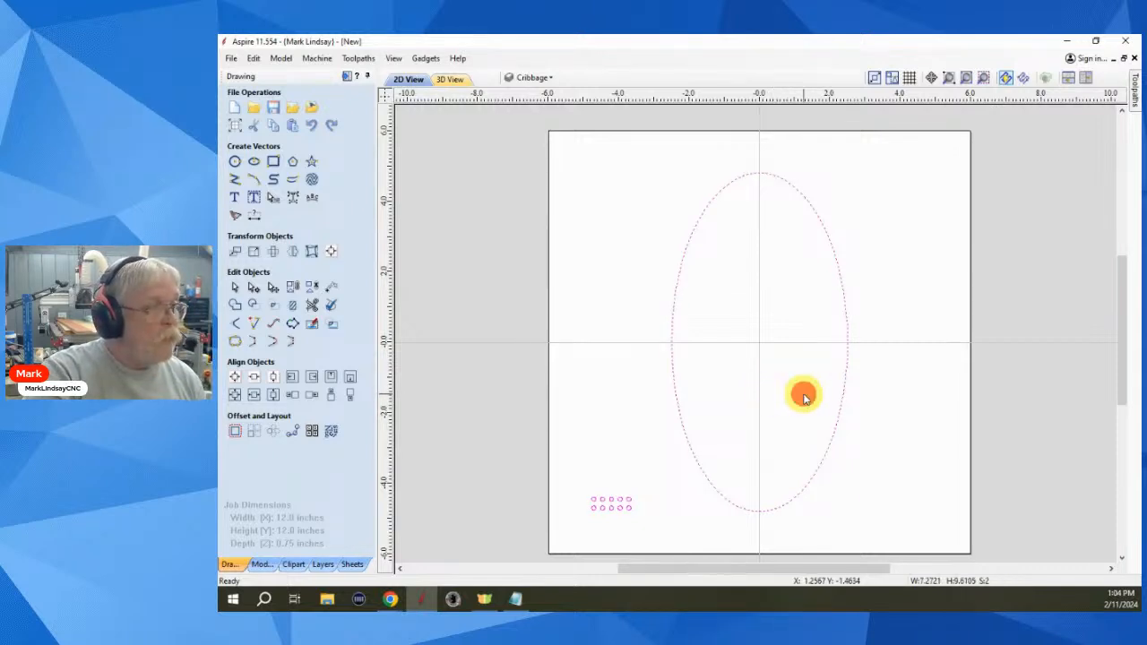
left_click(846, 379)
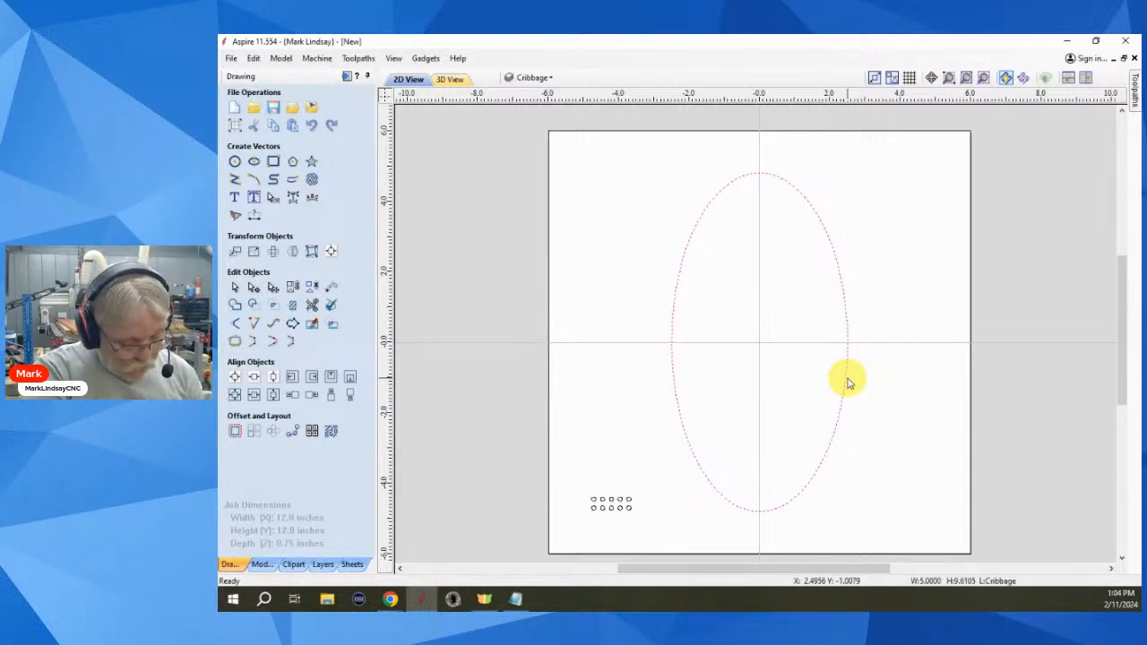
double_click(847, 379)
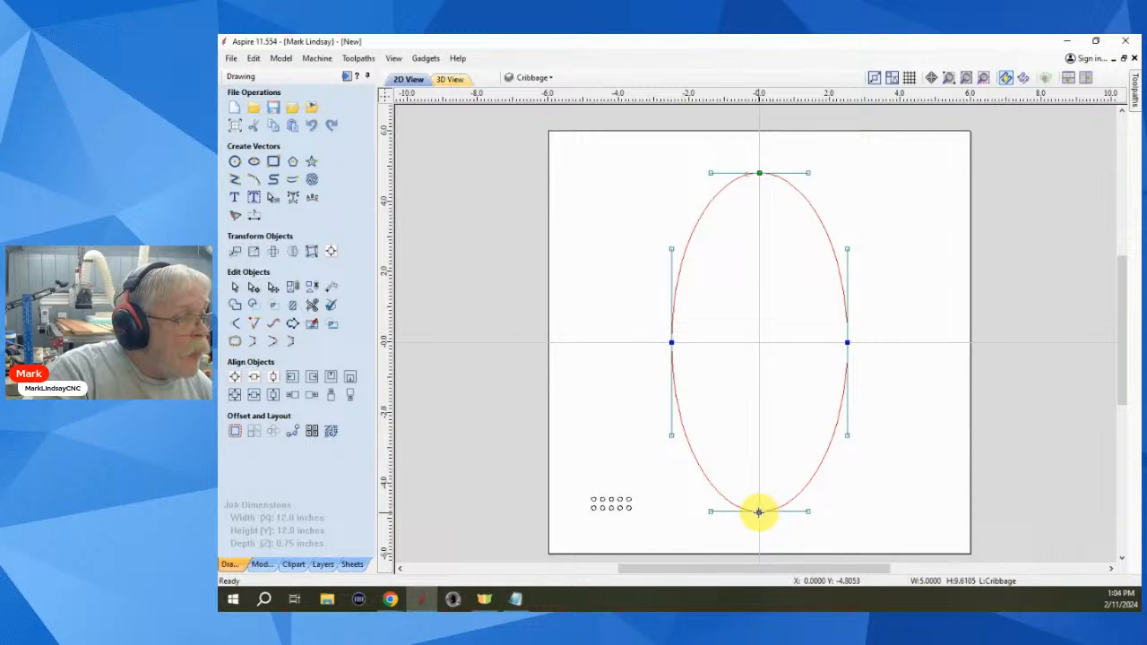
right_click(824, 462)
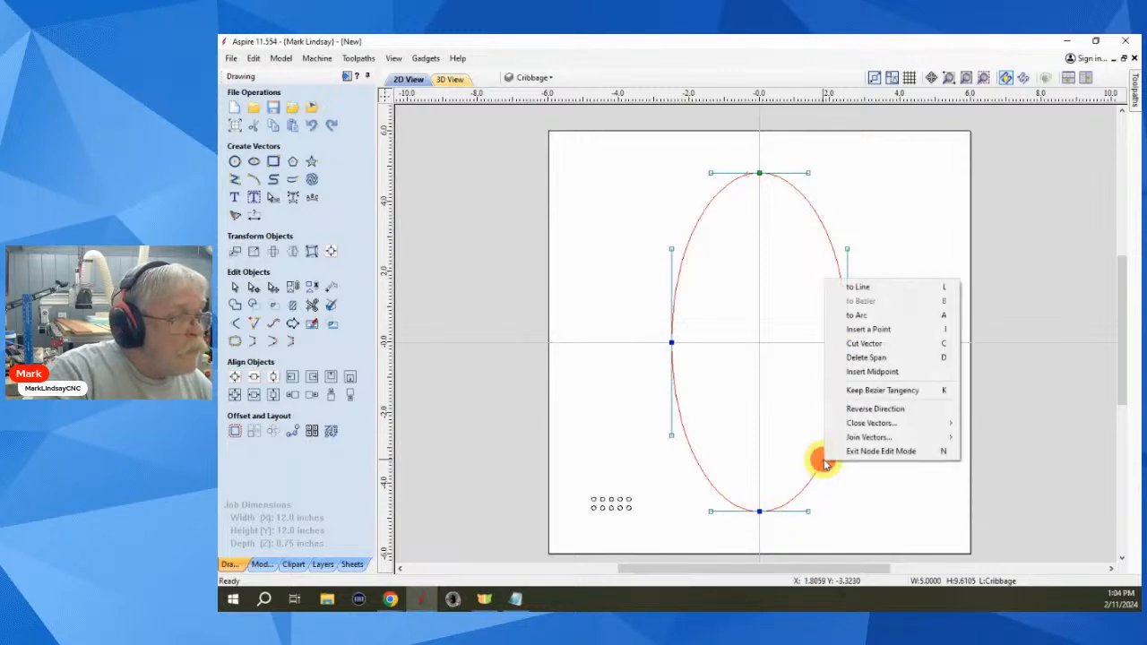
left_click(903, 359)
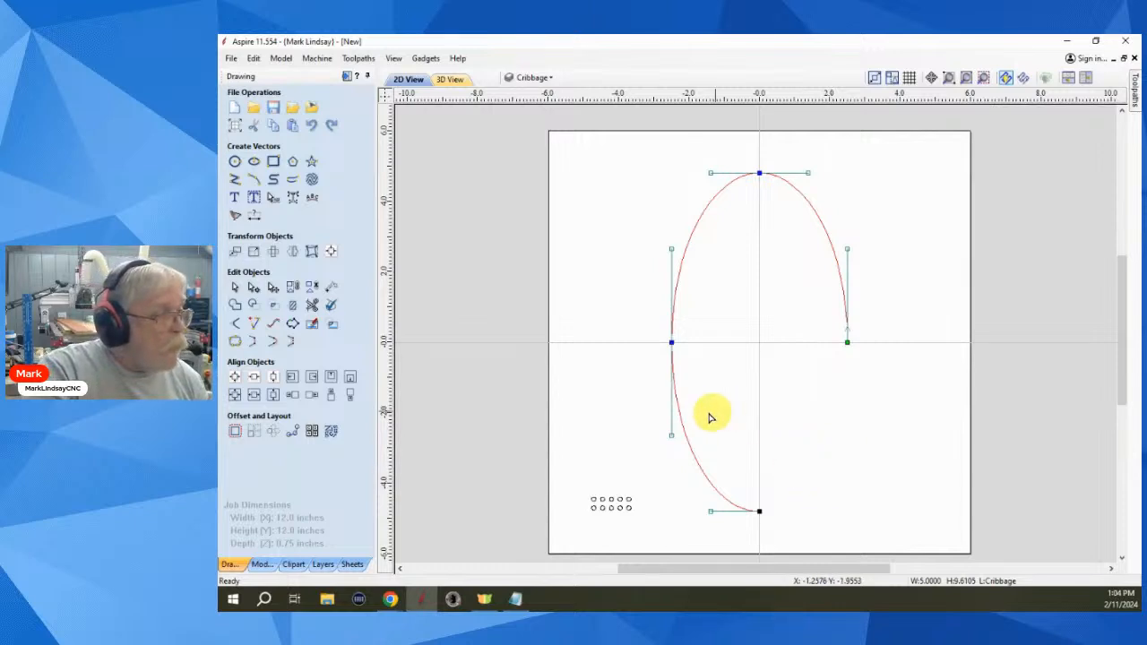
right_click(692, 448)
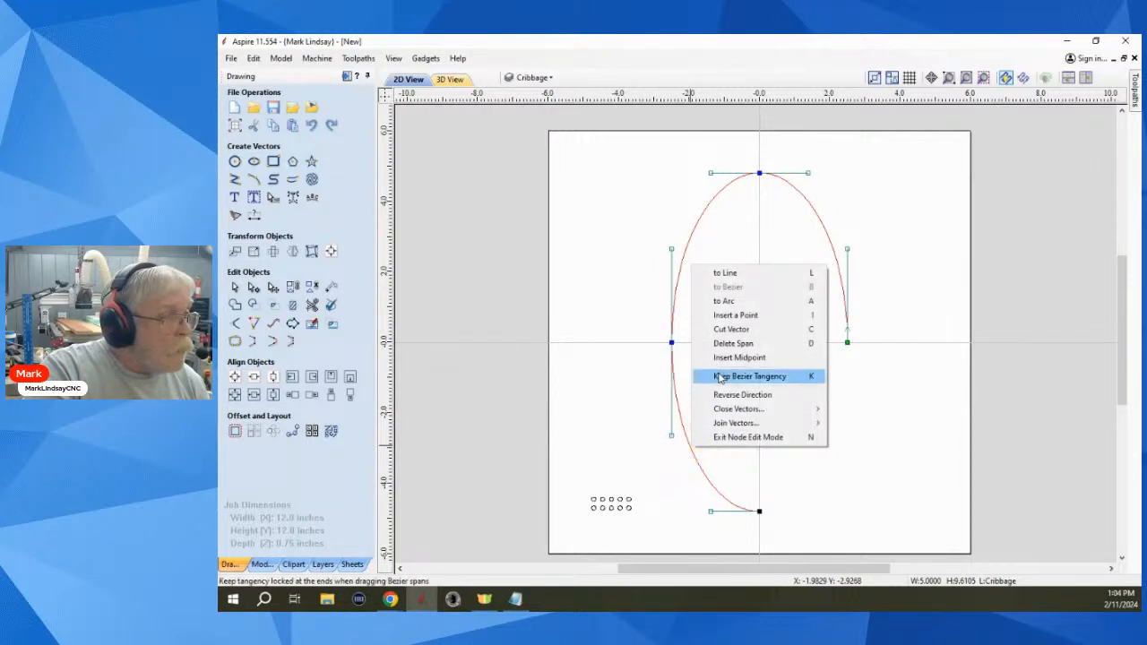
left_click(758, 344)
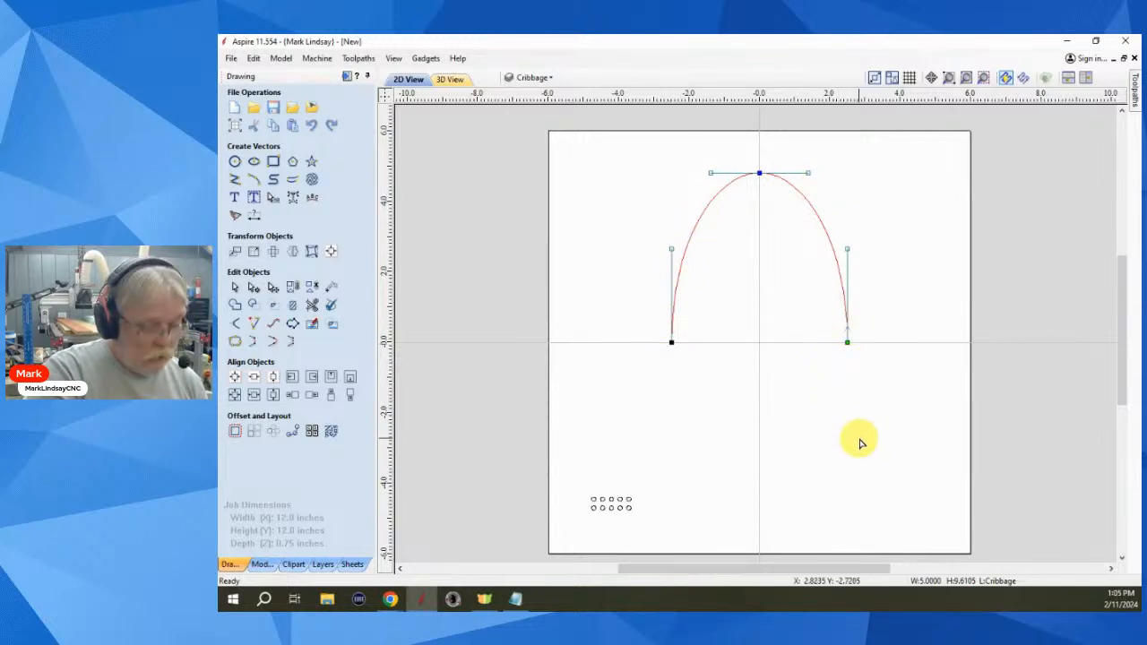
- Exit node editing, select the small circle group with the arch, and open Copy Along Vectors
key("n")
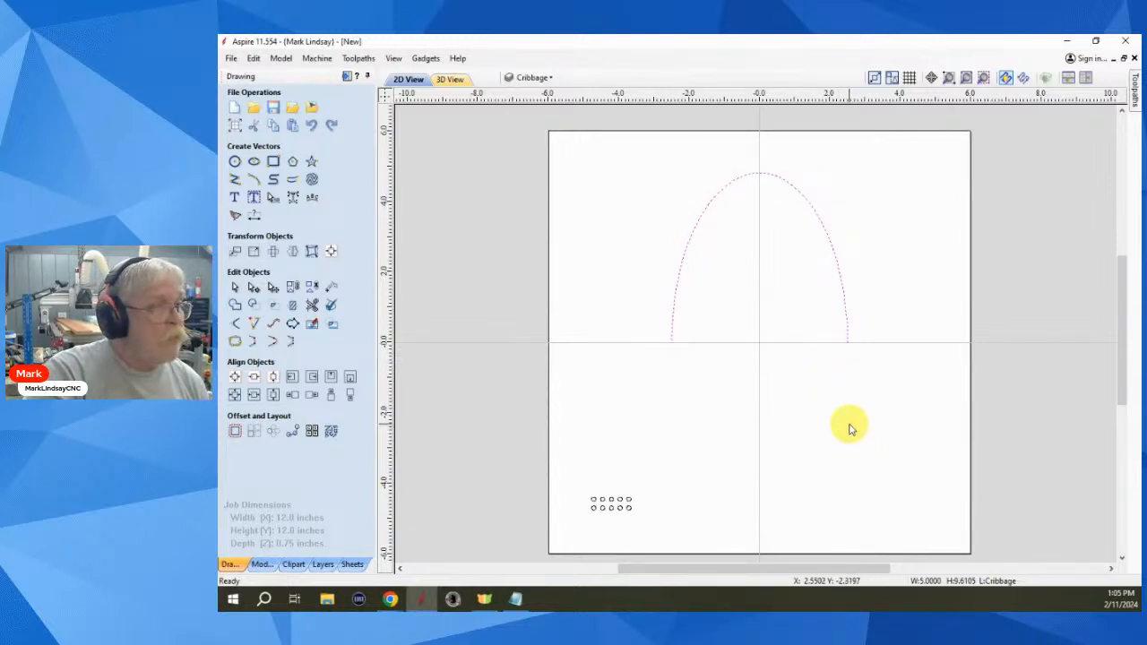
left_click(849, 426)
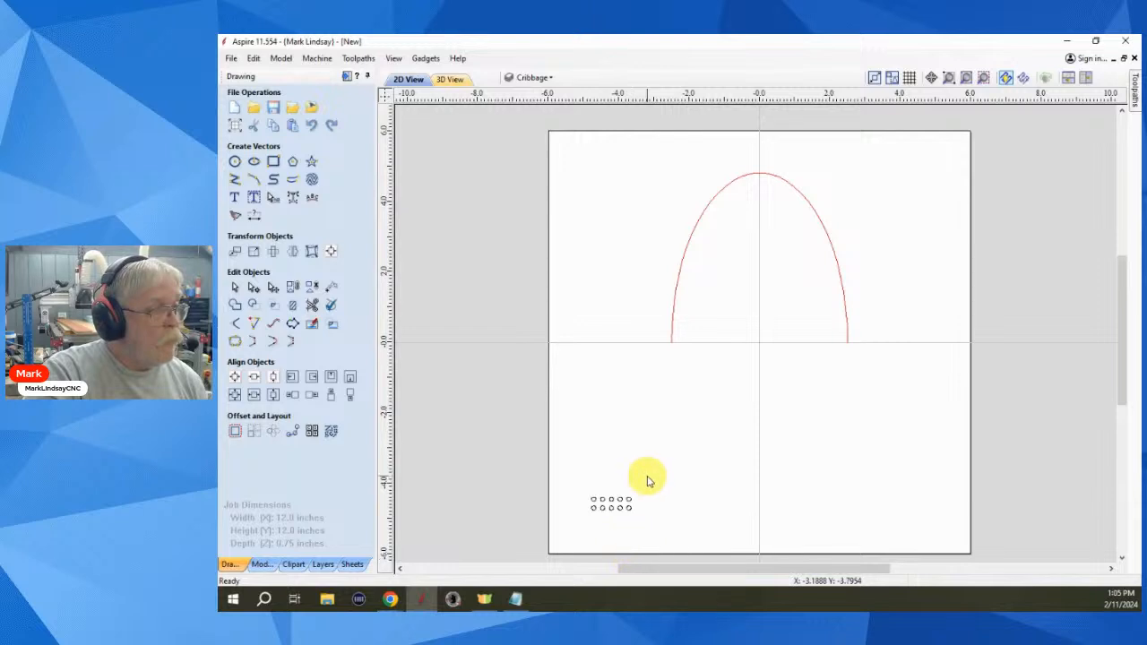
left_click_drag(647, 476, 584, 527)
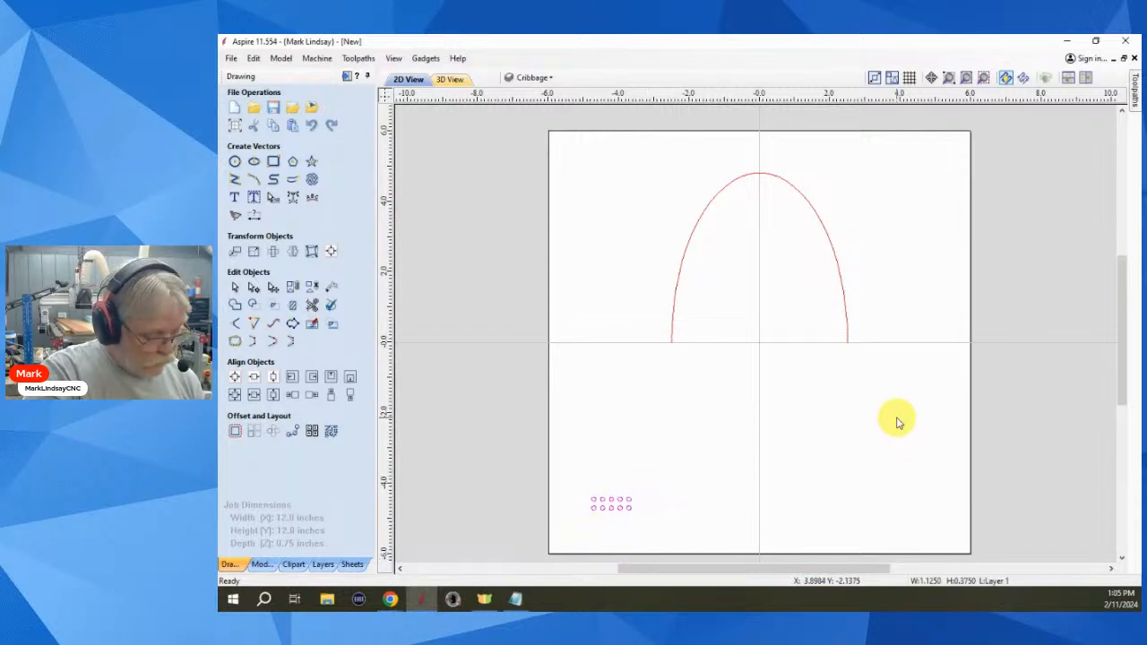
left_click(846, 309, "shift")
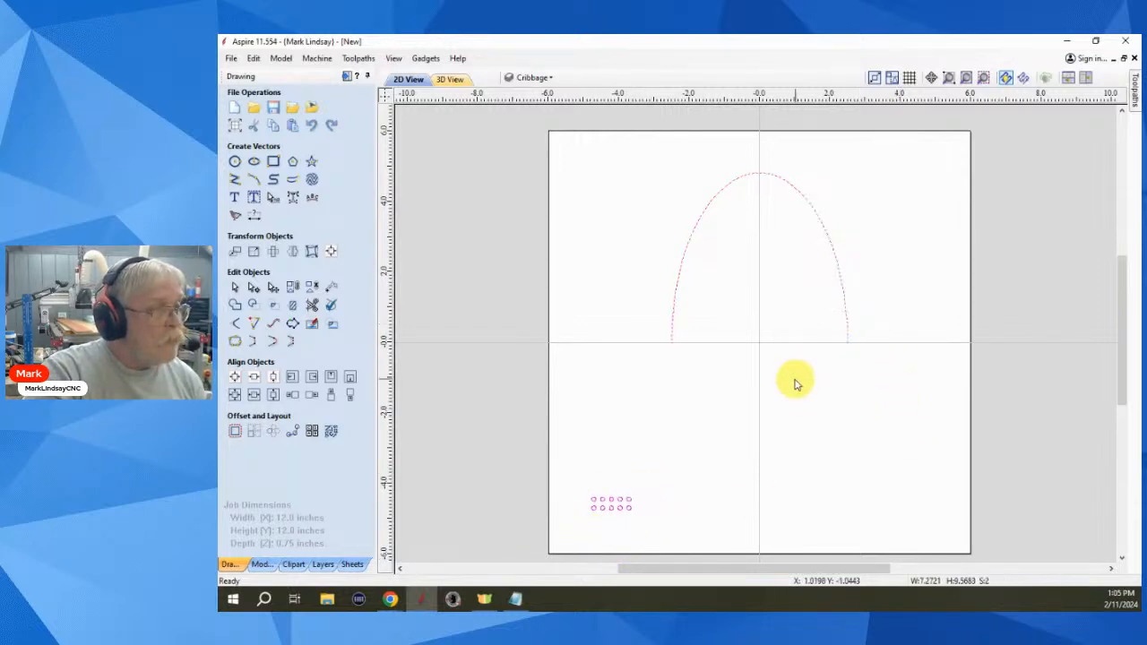
left_click(292, 431)
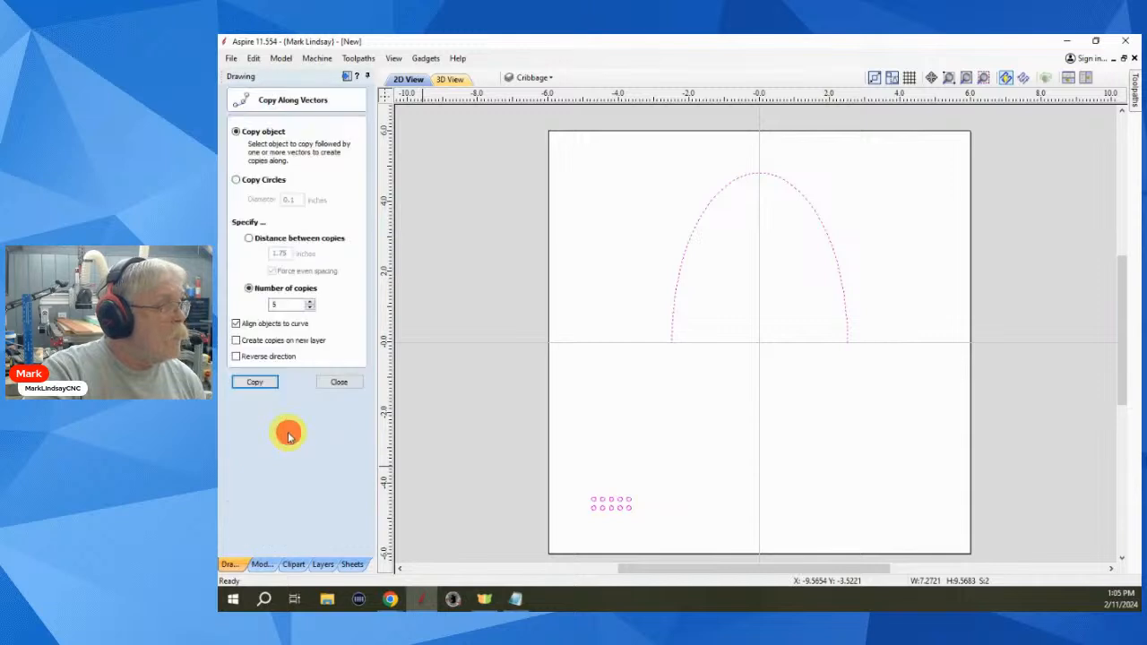
- Copy the circle group 6 times along the arch and close the panel
double_click(276, 305)
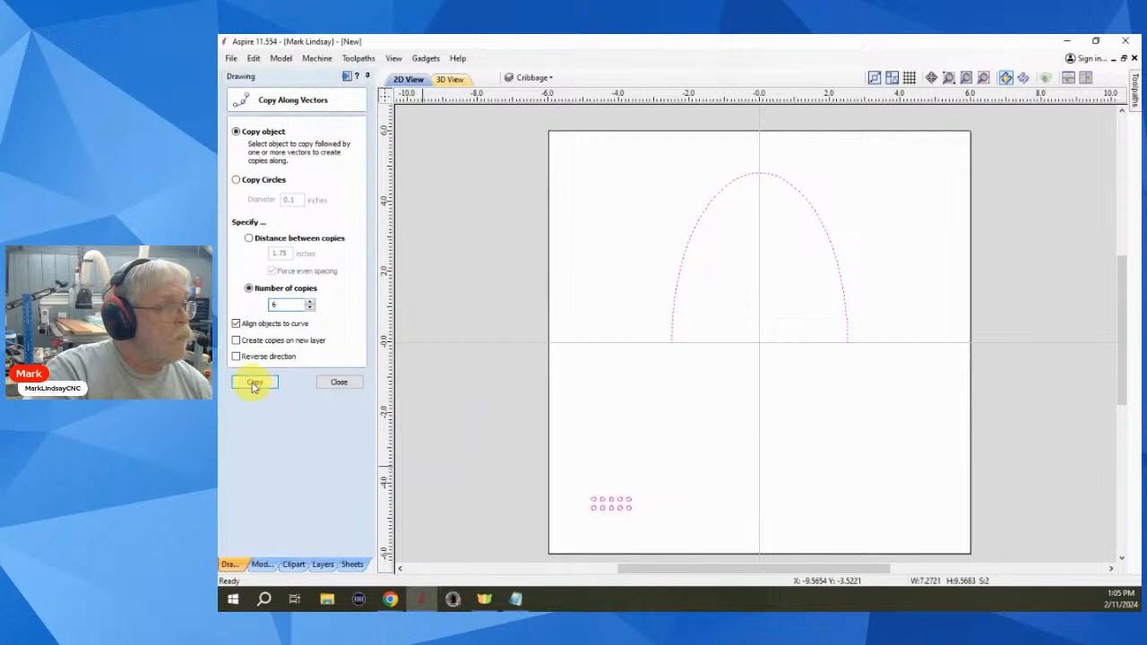
left_click(254, 383)
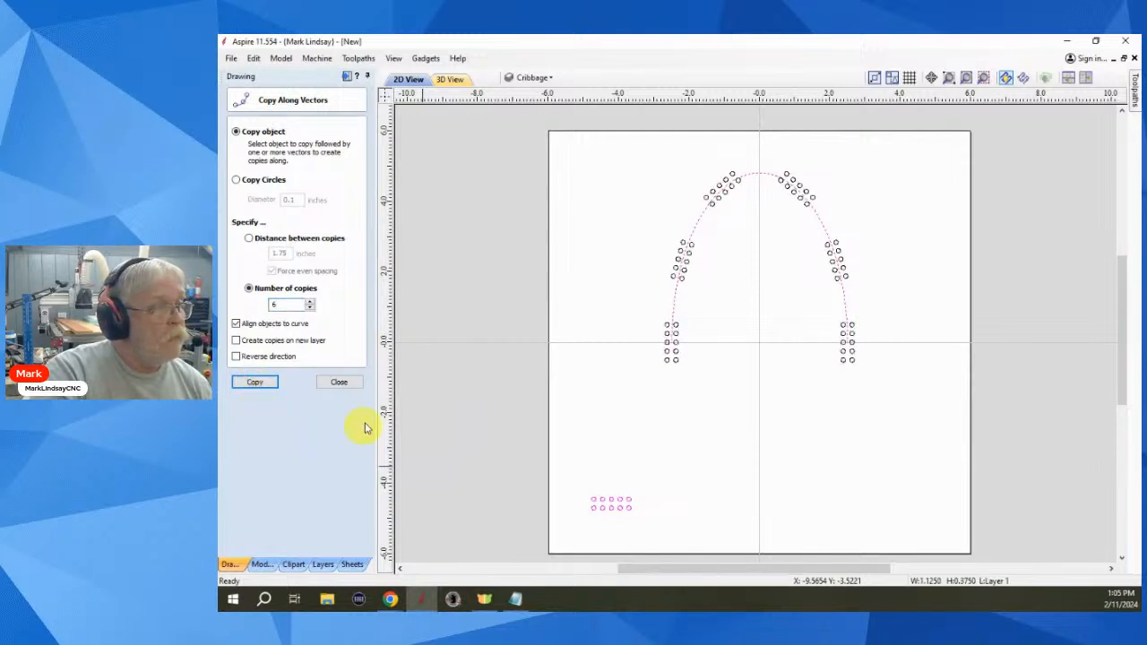
left_click(339, 382)
left_click(801, 452)
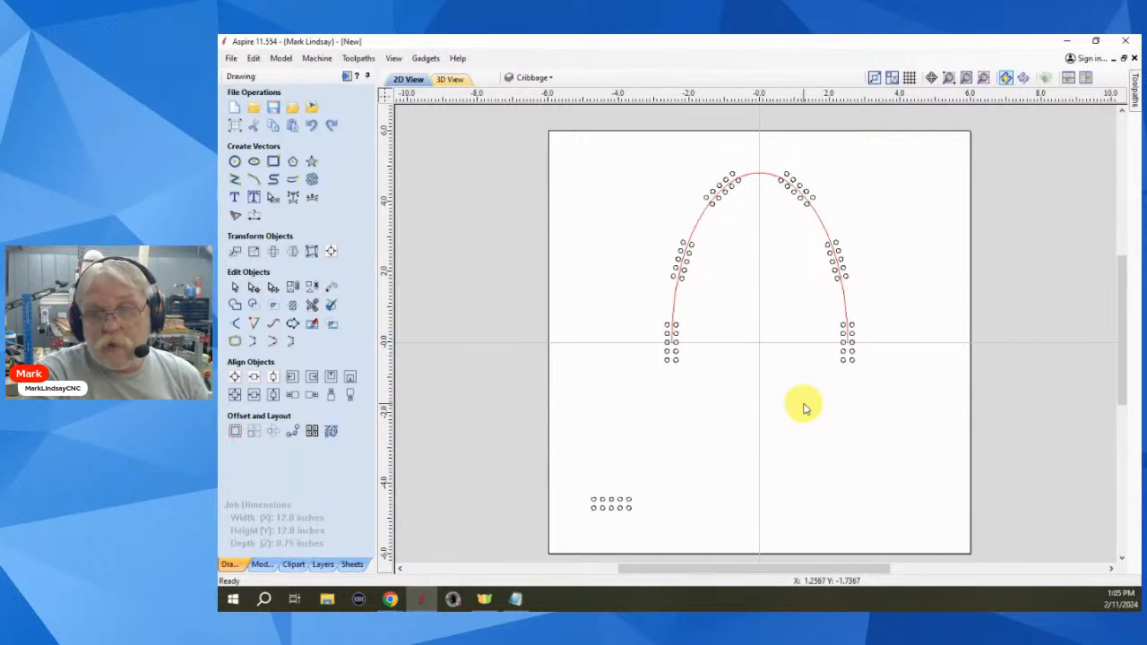
- Zoom in and out to inspect the six arch copies, then undo them
scroll(804, 382, "up", 3)
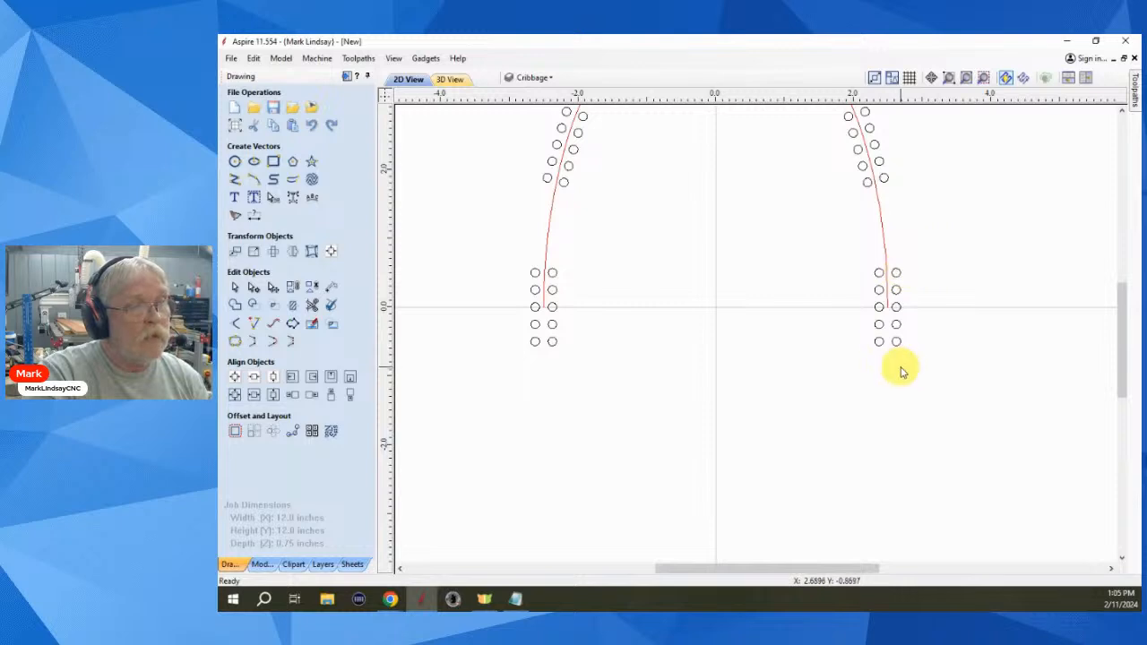
scroll(916, 379, "down", 1)
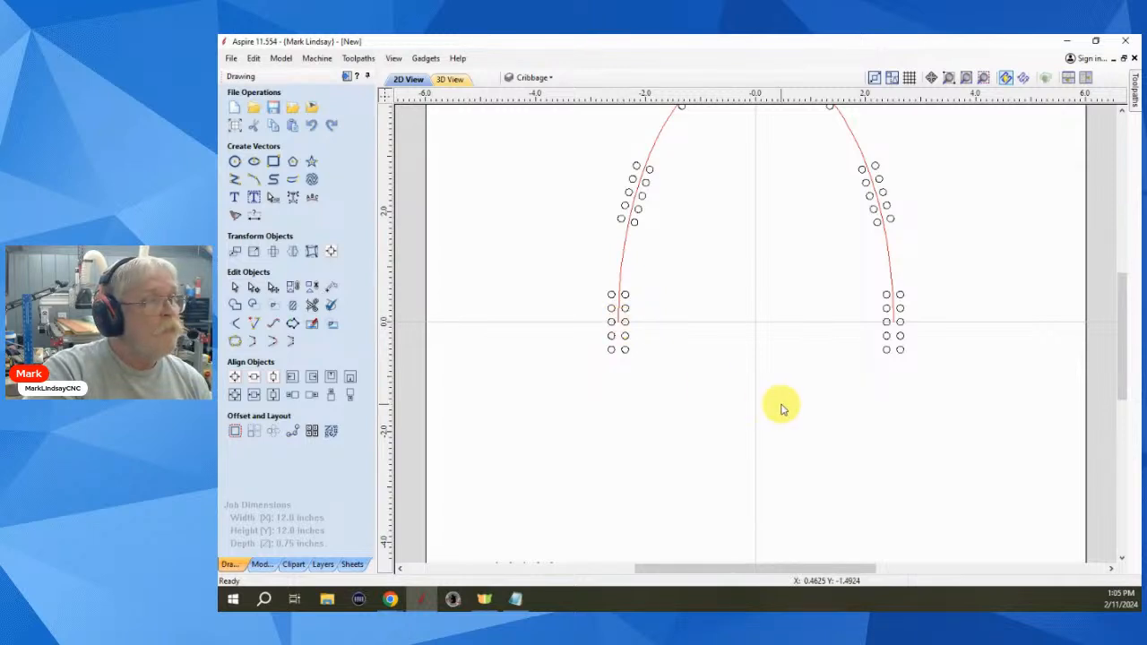
scroll(789, 405, "down", 2)
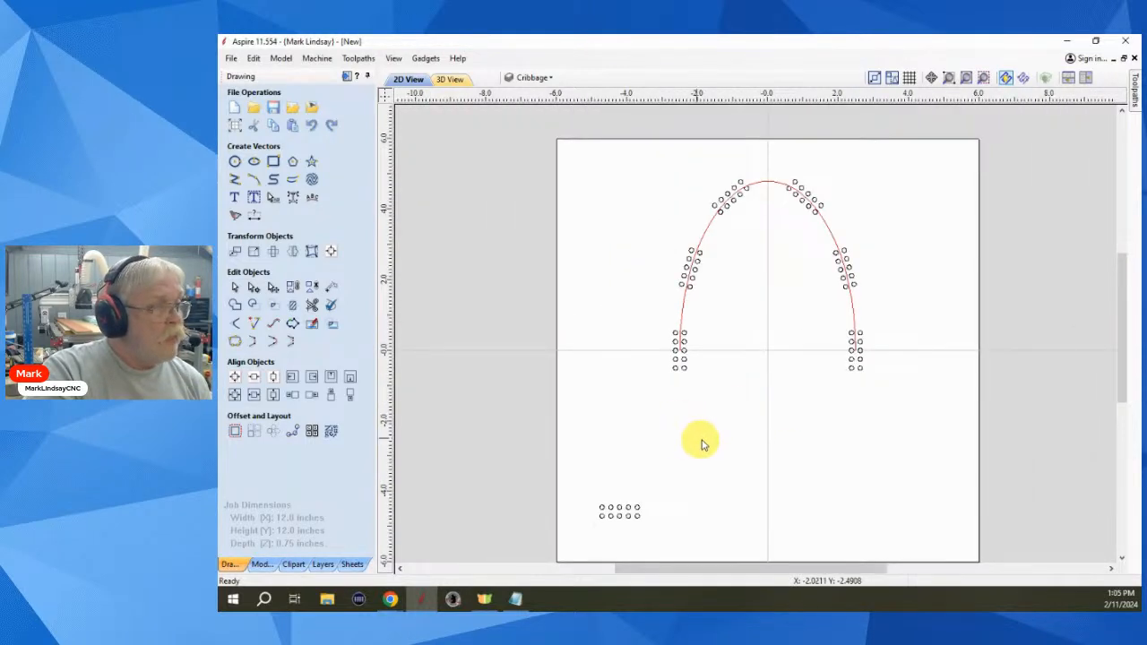
key("ctrl+z")
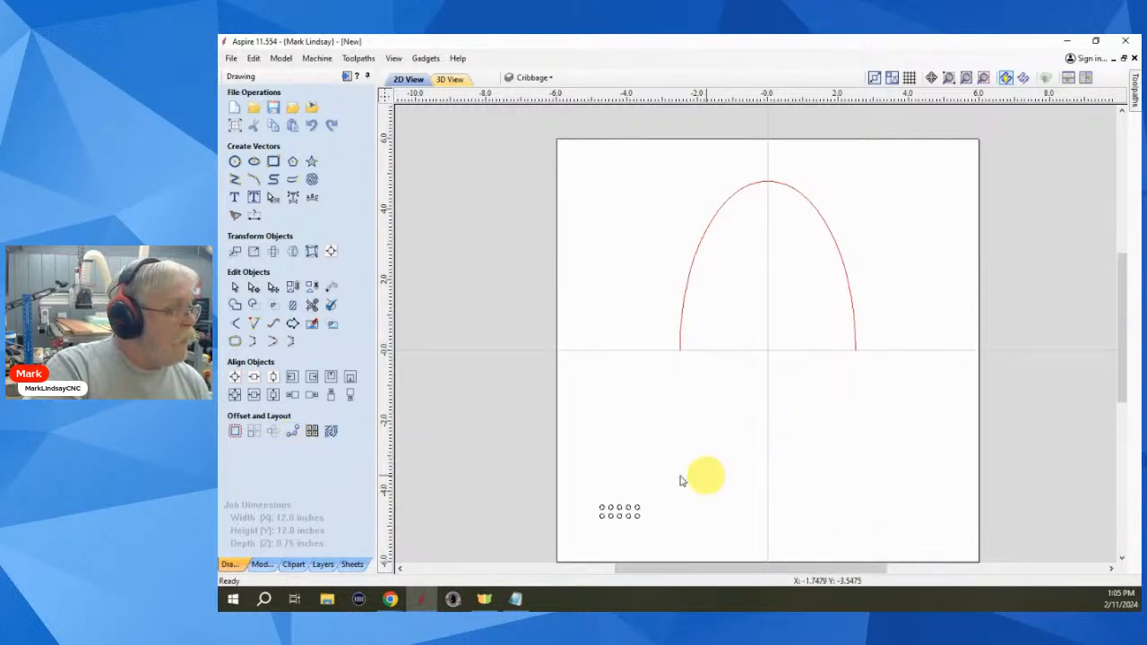
- Select the small circle group and the arch, then open Copy Along Vectors
left_click_drag(663, 485, 584, 533)
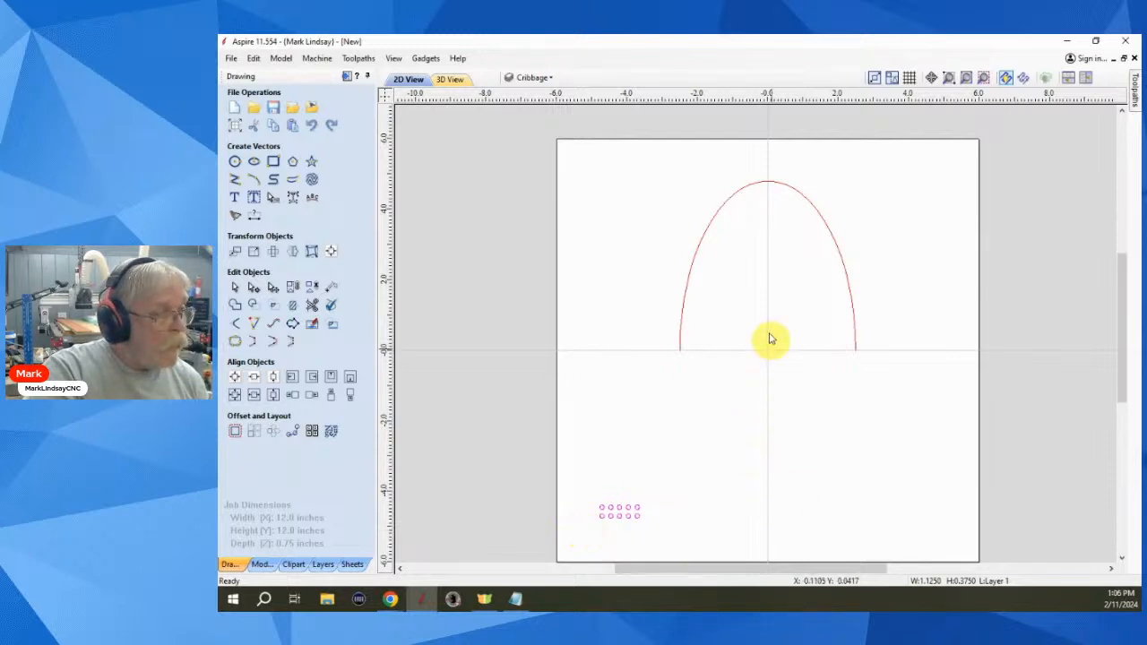
left_click(708, 295, "shift")
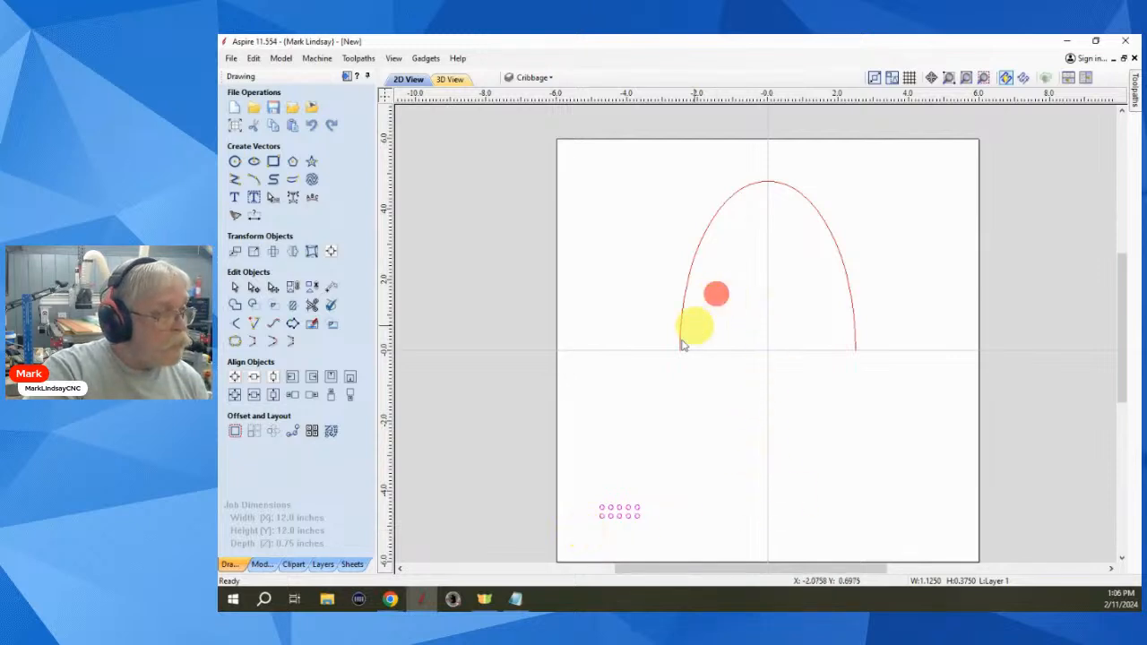
left_click(292, 431)
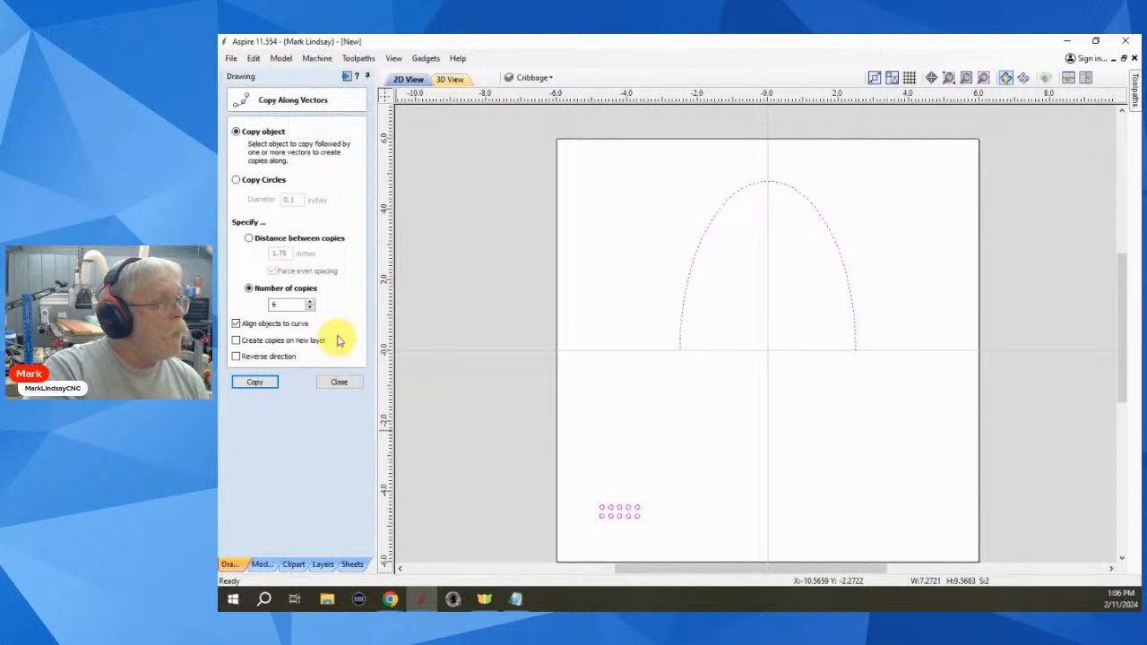
- Switch to Distance between copies, set 0.75 inches, and copy the group along the arch
left_click(248, 238)
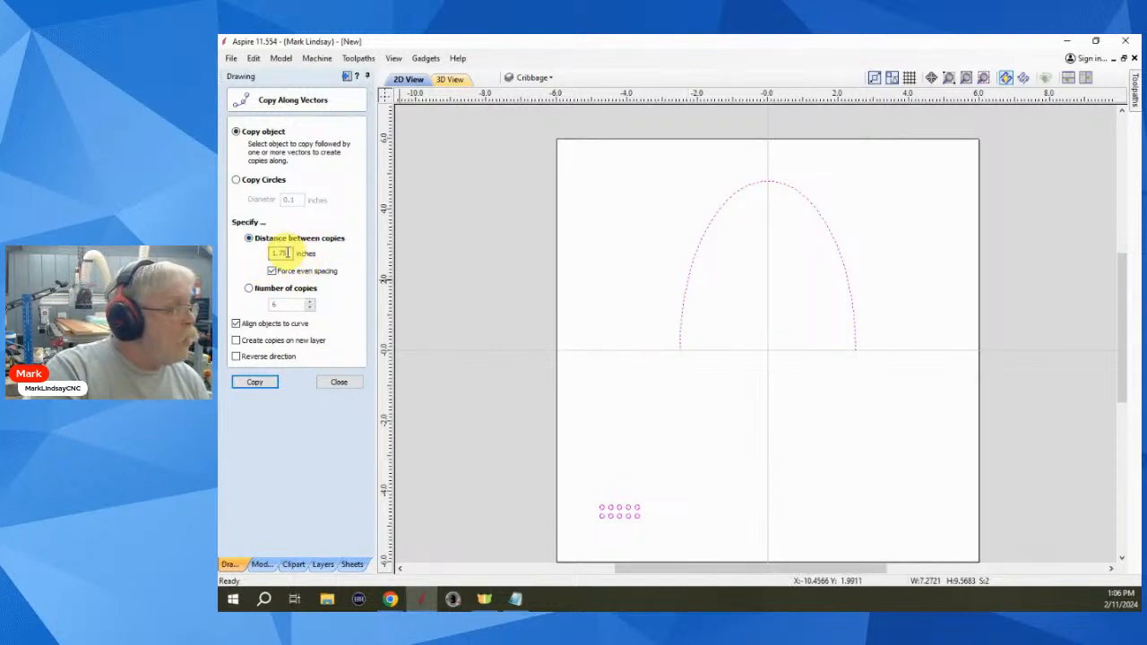
double_click(280, 254)
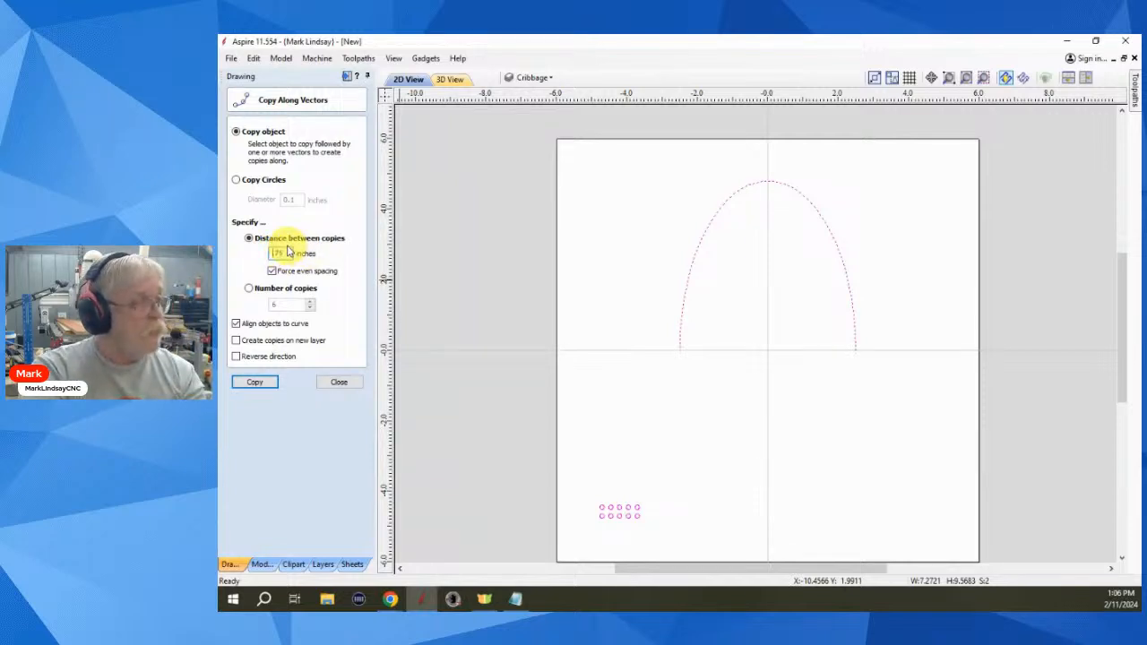
type(".75")
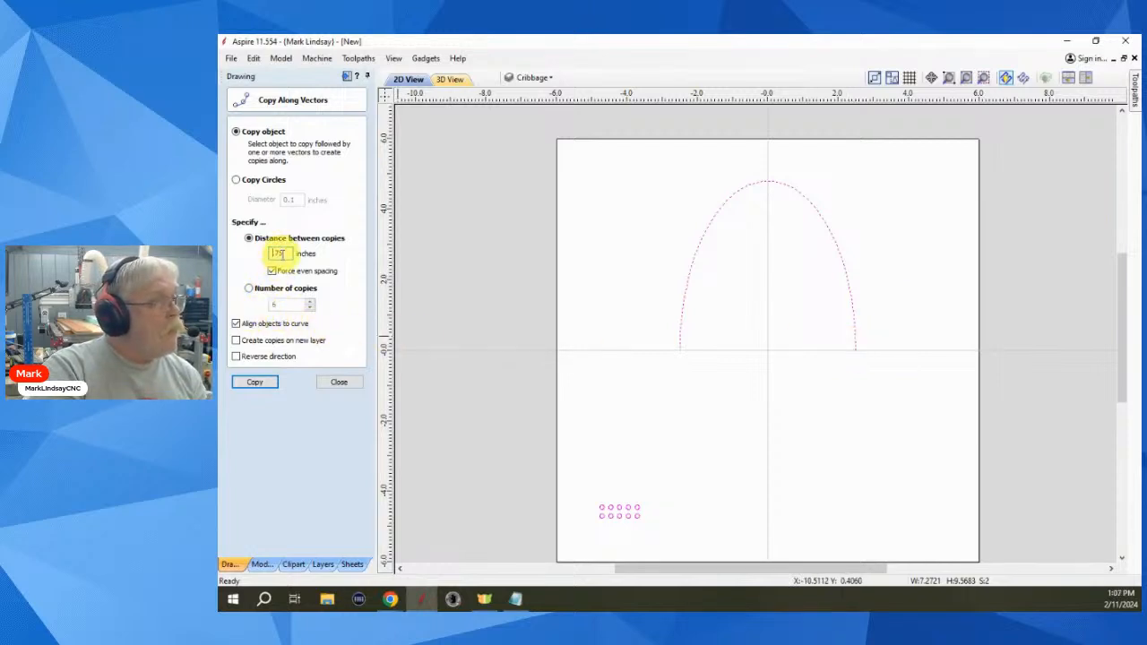
left_click_drag(275, 252, 291, 255)
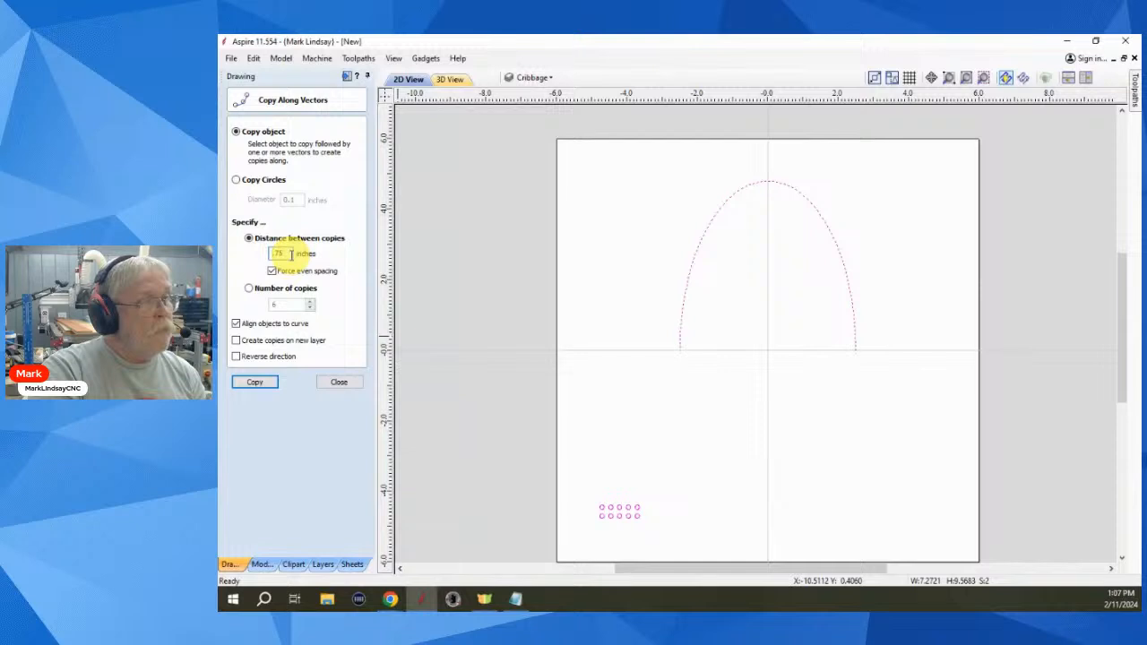
left_click(254, 384)
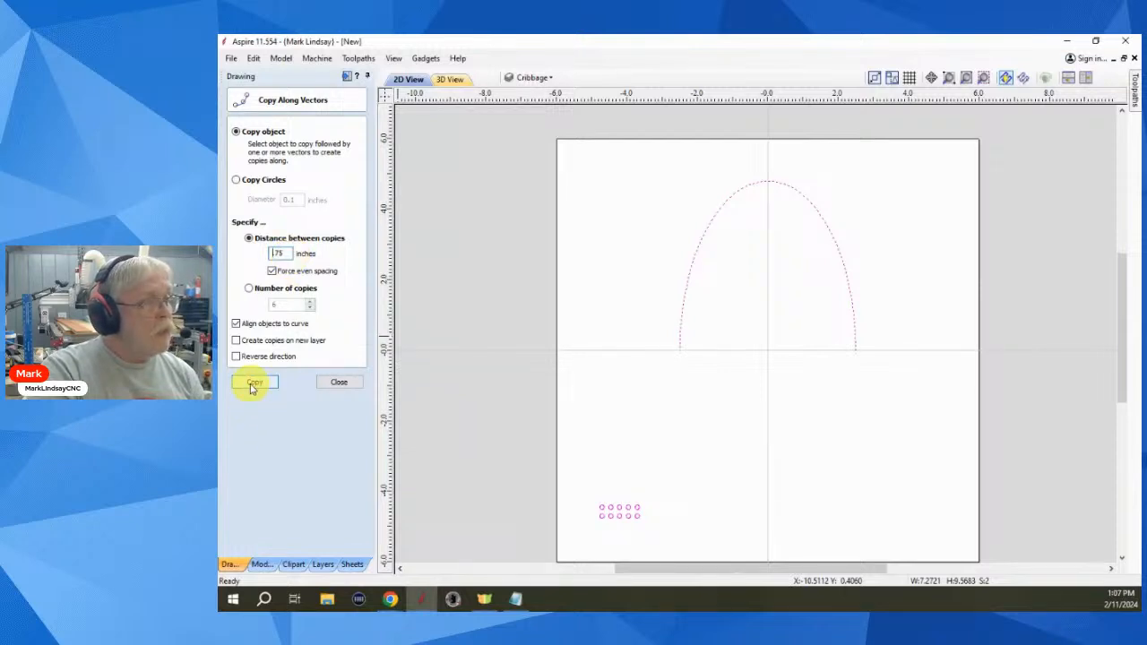
left_click(254, 383)
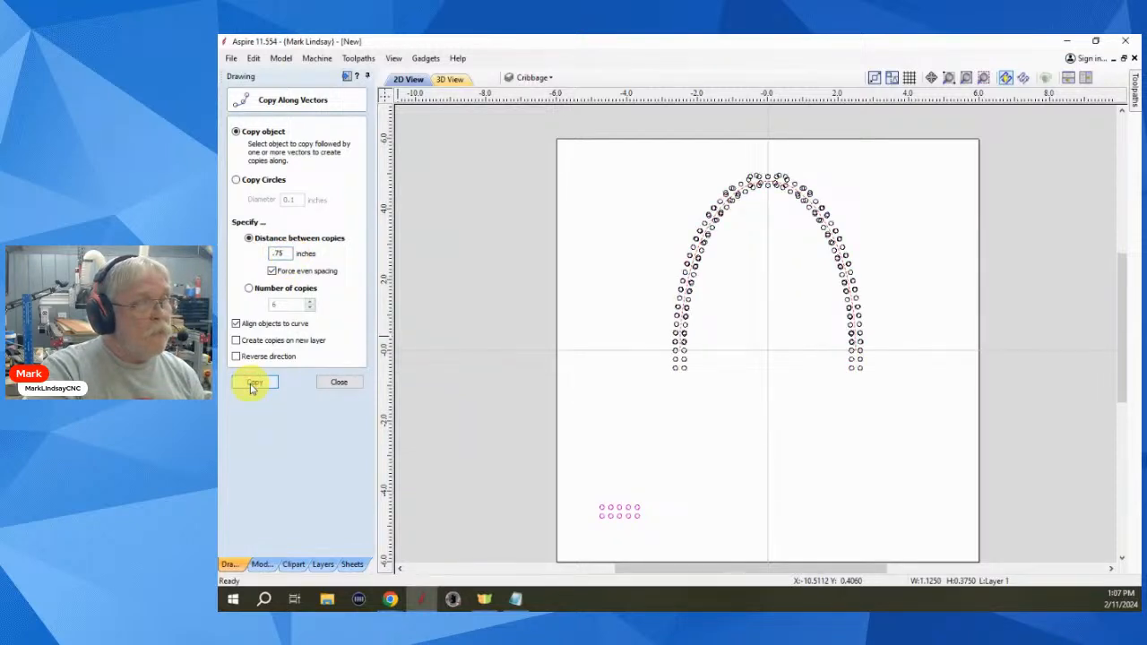
scroll(876, 330, "up", 2)
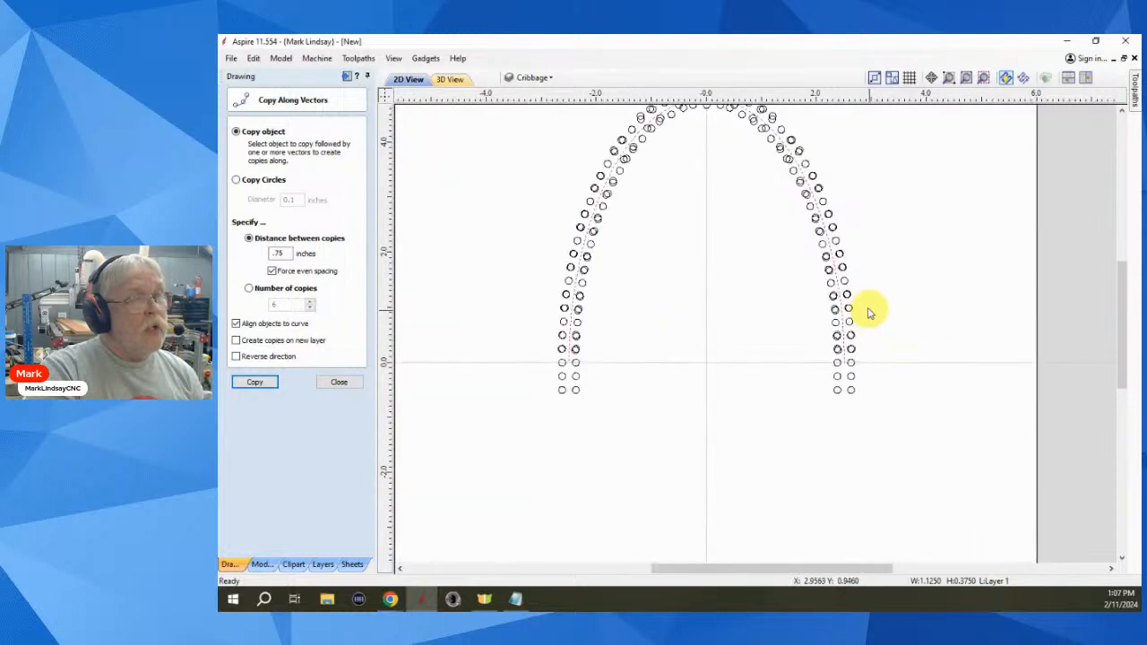
- Undo the 0.75-spaced circle copies and recopy the circle group at 1.0 inch spacing
scroll(856, 297, "up", 1)
scroll(847, 427, "up", 2)
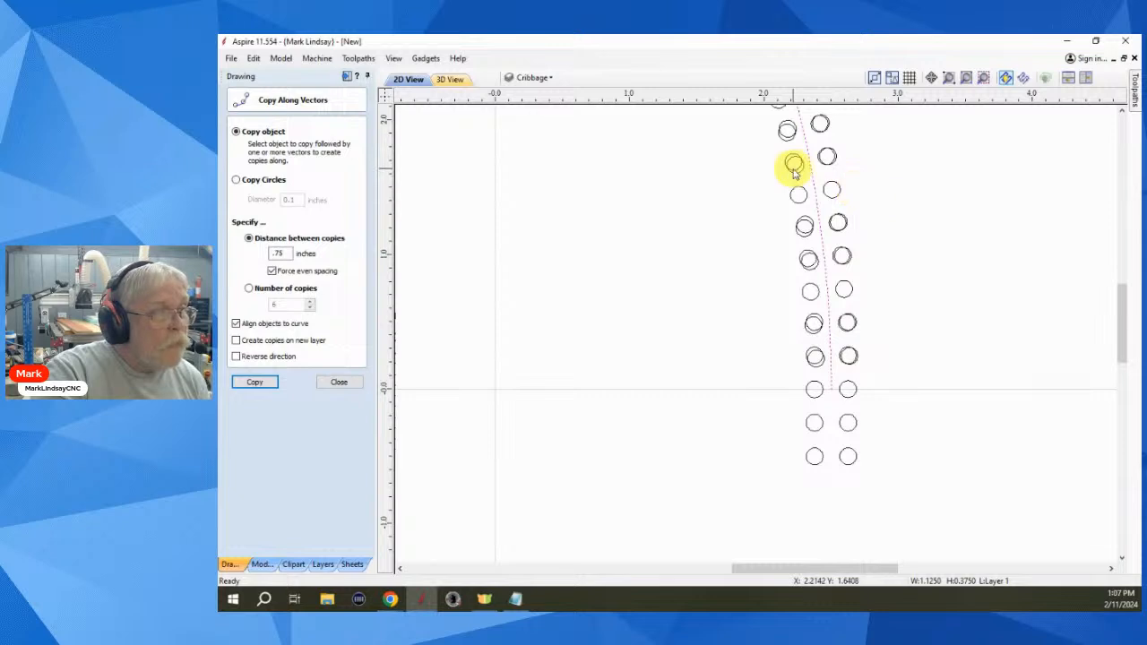
key("ctrl+z")
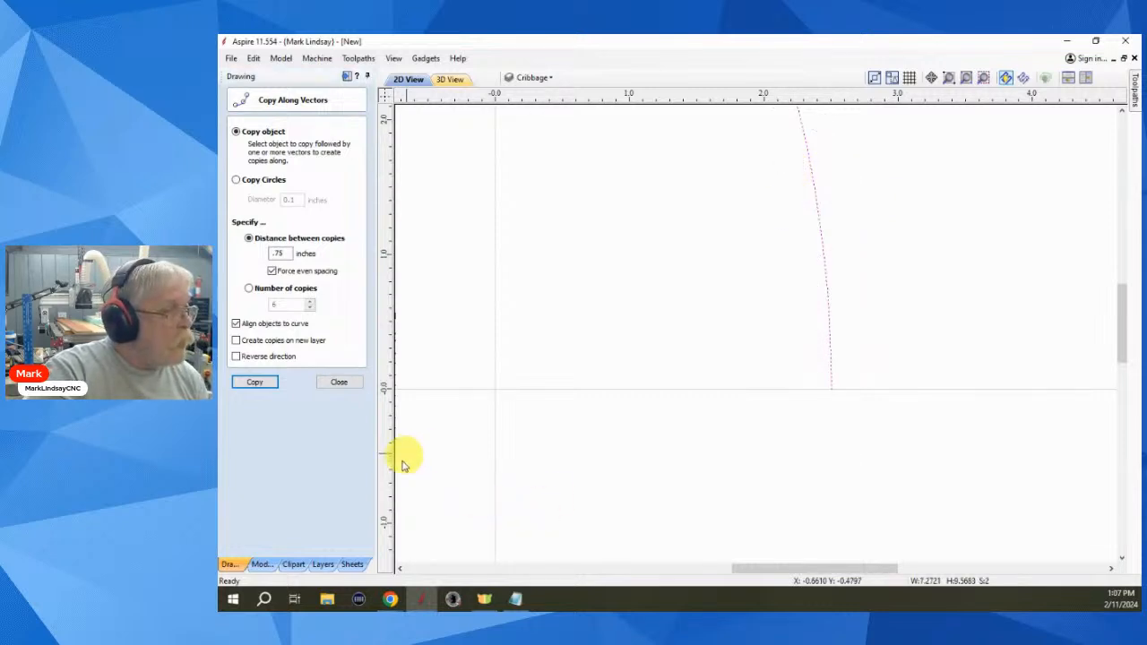
double_click(280, 252)
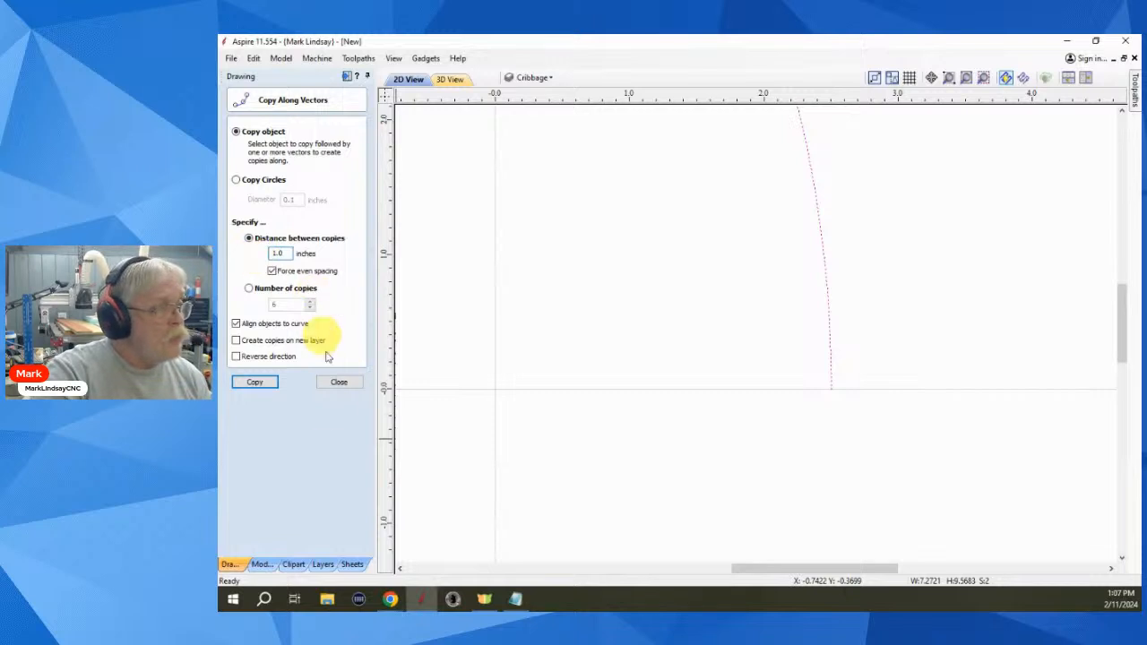
left_click(245, 383)
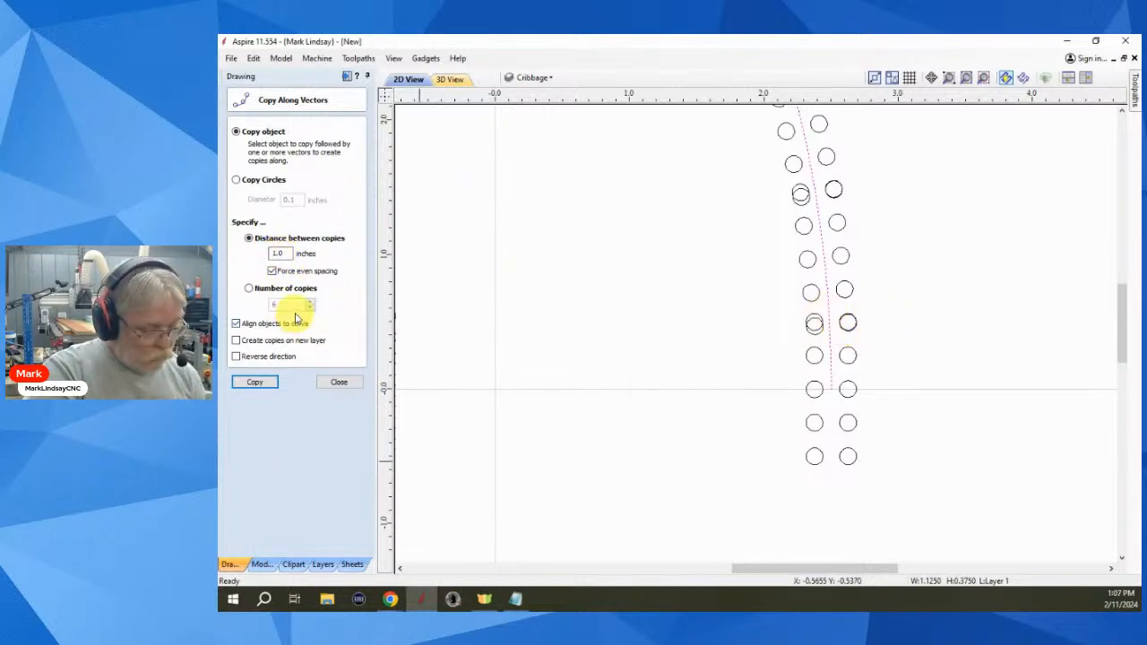
- Undo the 1.0-spaced copies and change the copy spacing to 1.75 inches
key("ctrl+z")
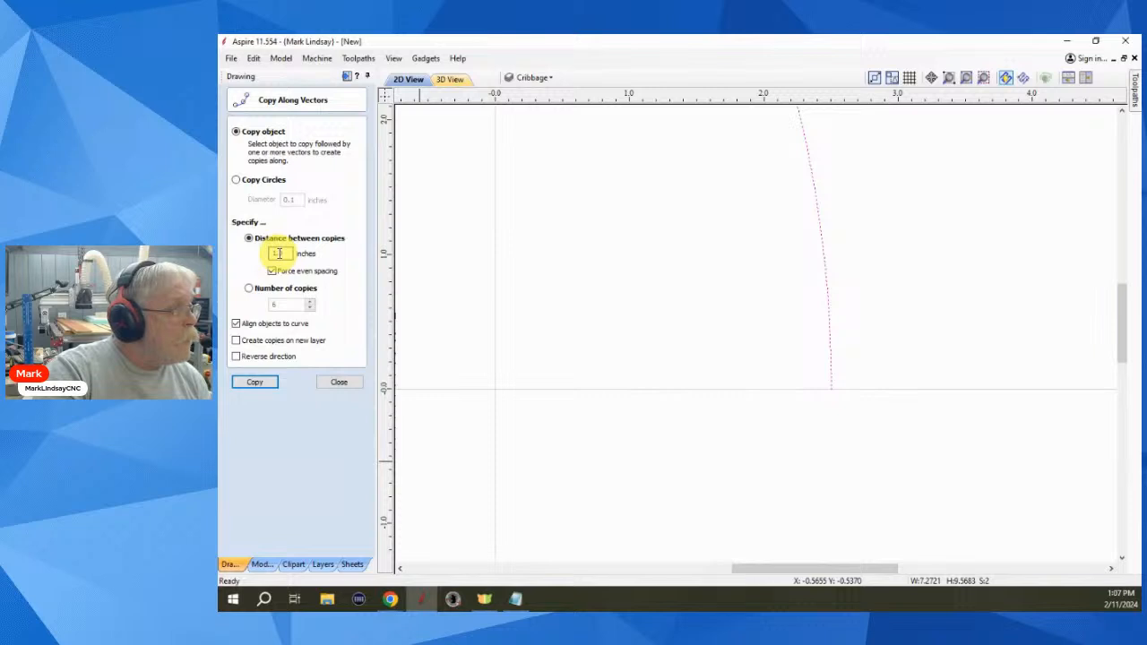
left_click_drag(279, 254, 285, 254)
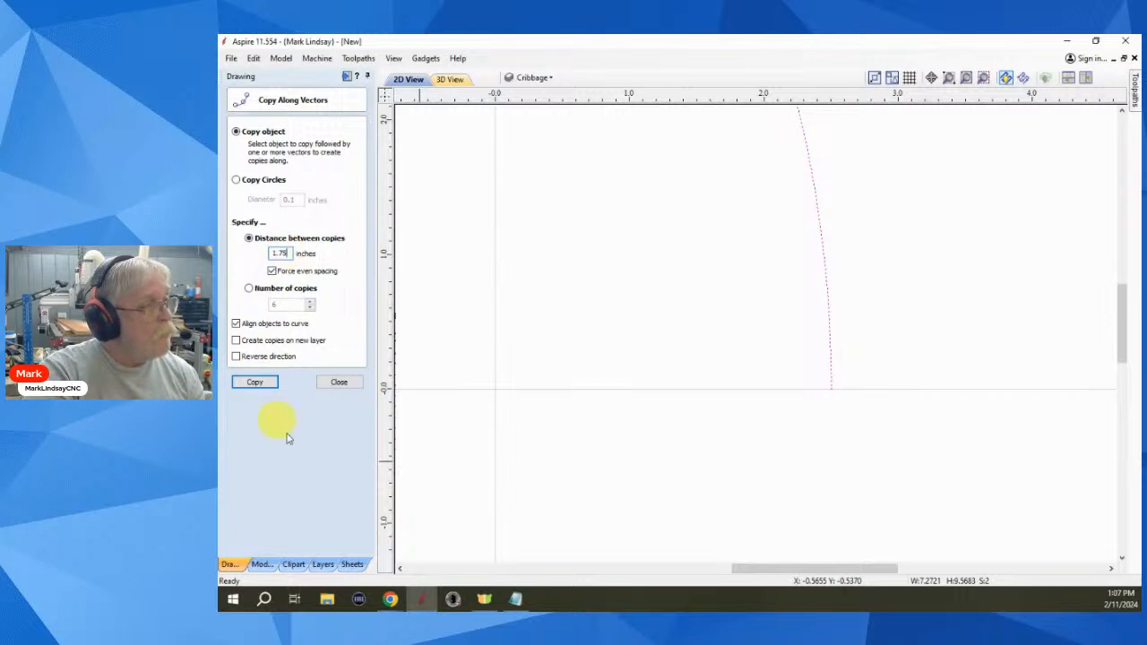
scroll(735, 387, "down", 5)
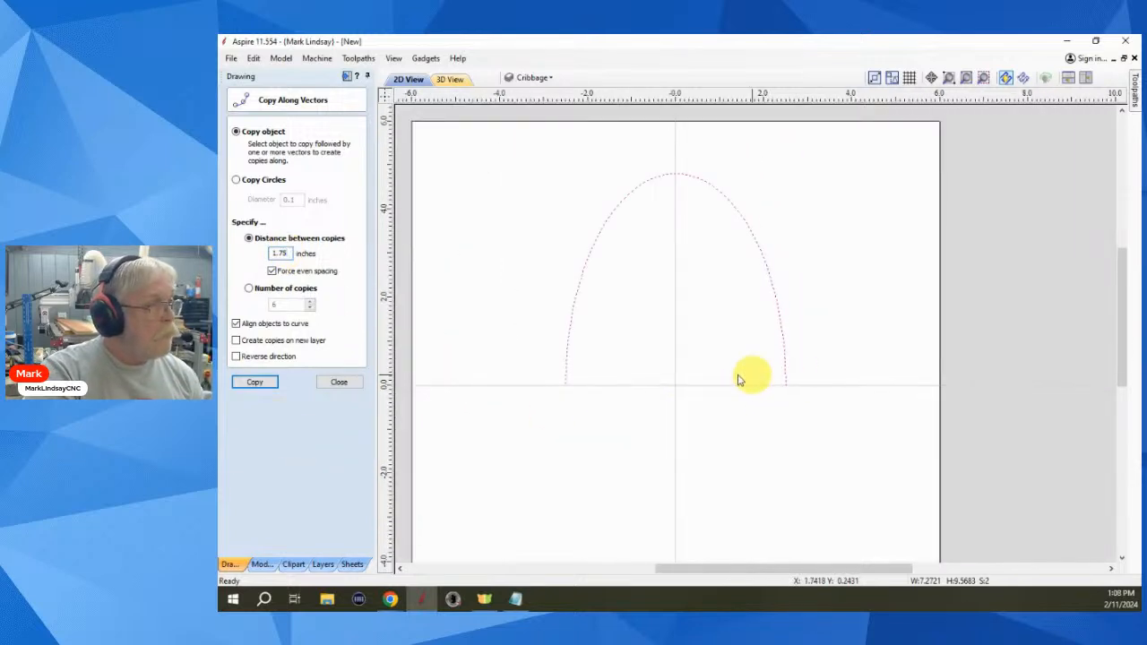
left_click(255, 383)
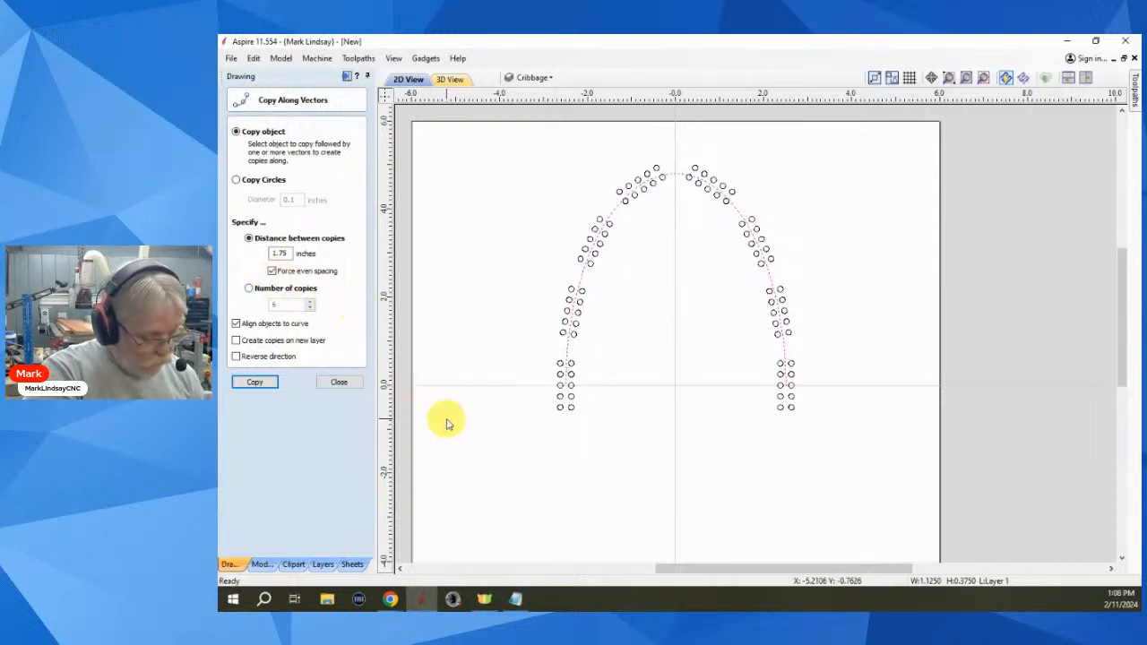
key("ctrl+z")
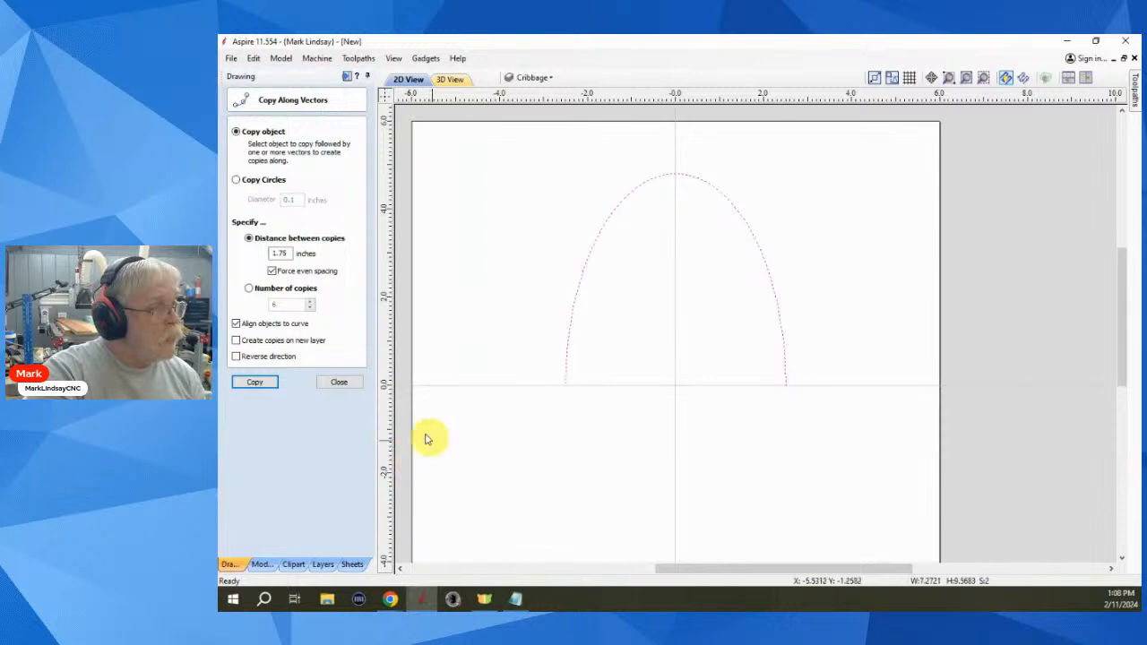
- Copy the circle group along the arch at 1.75-inch spacing with even spacing left on
left_click(272, 271)
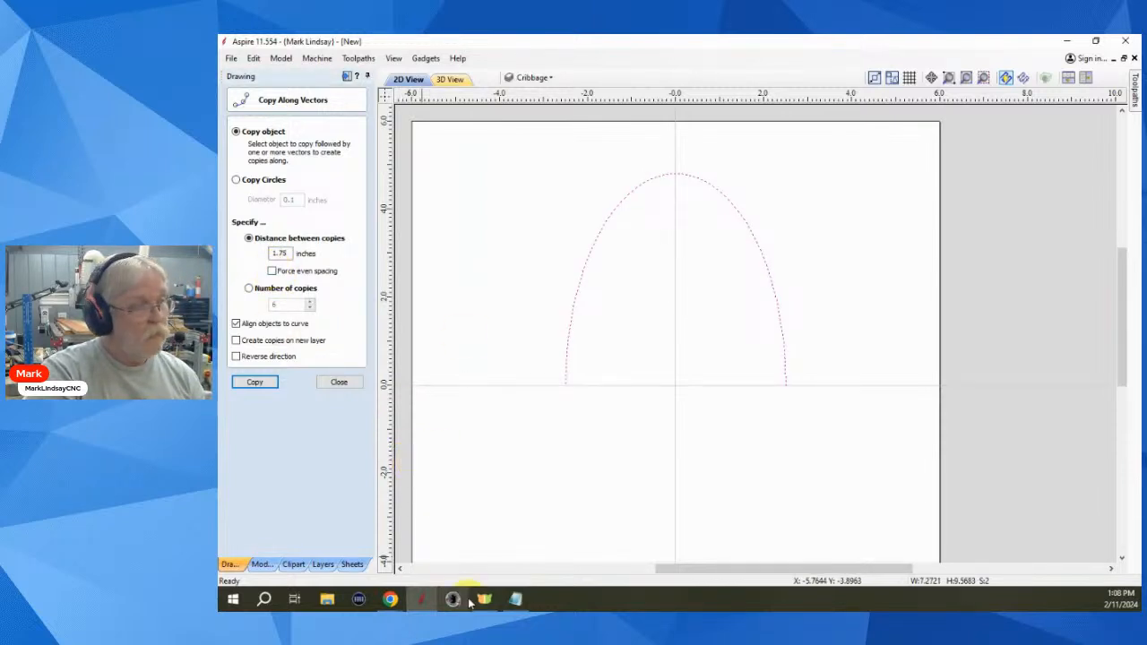
double_click(287, 253)
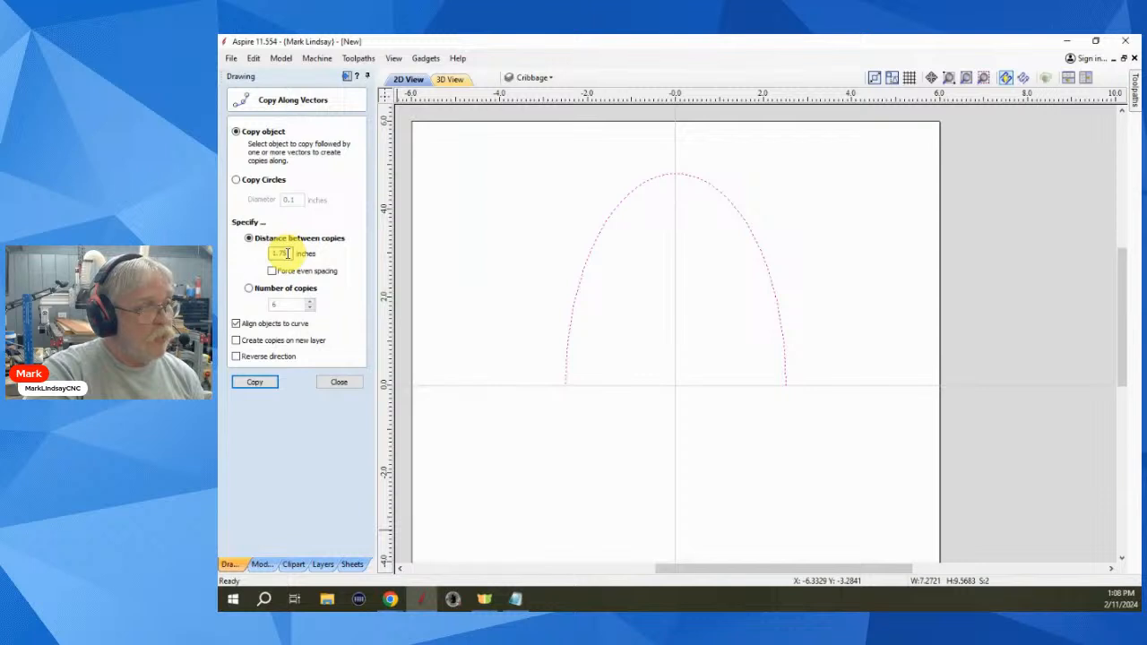
left_click(259, 387)
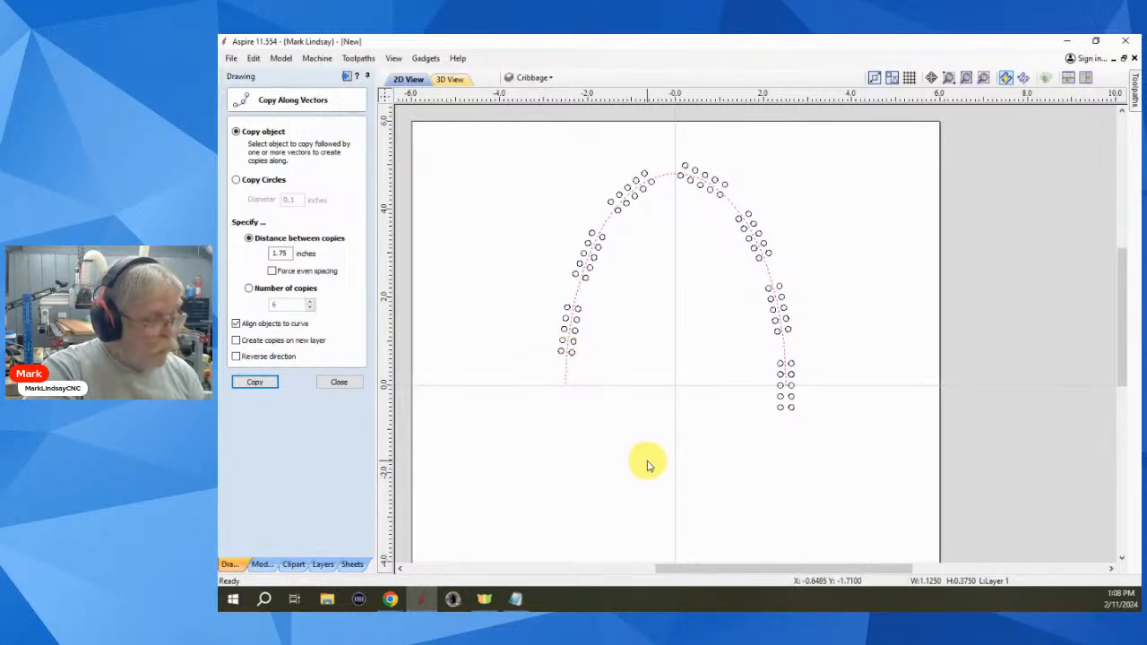
key("ctrl+z")
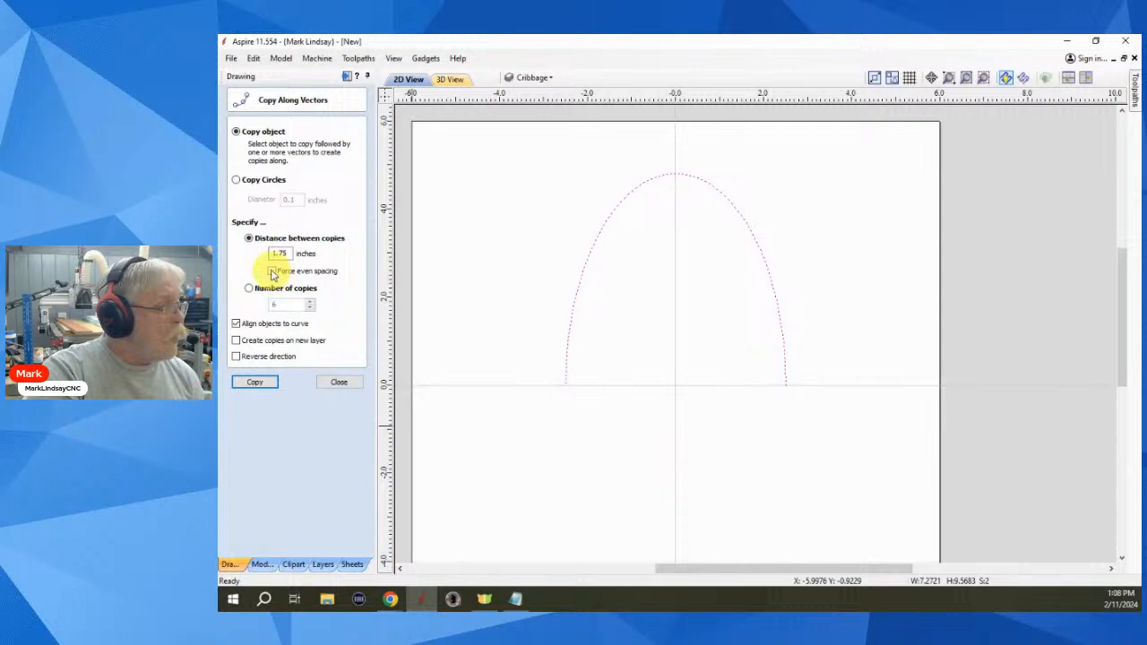
left_click(273, 272)
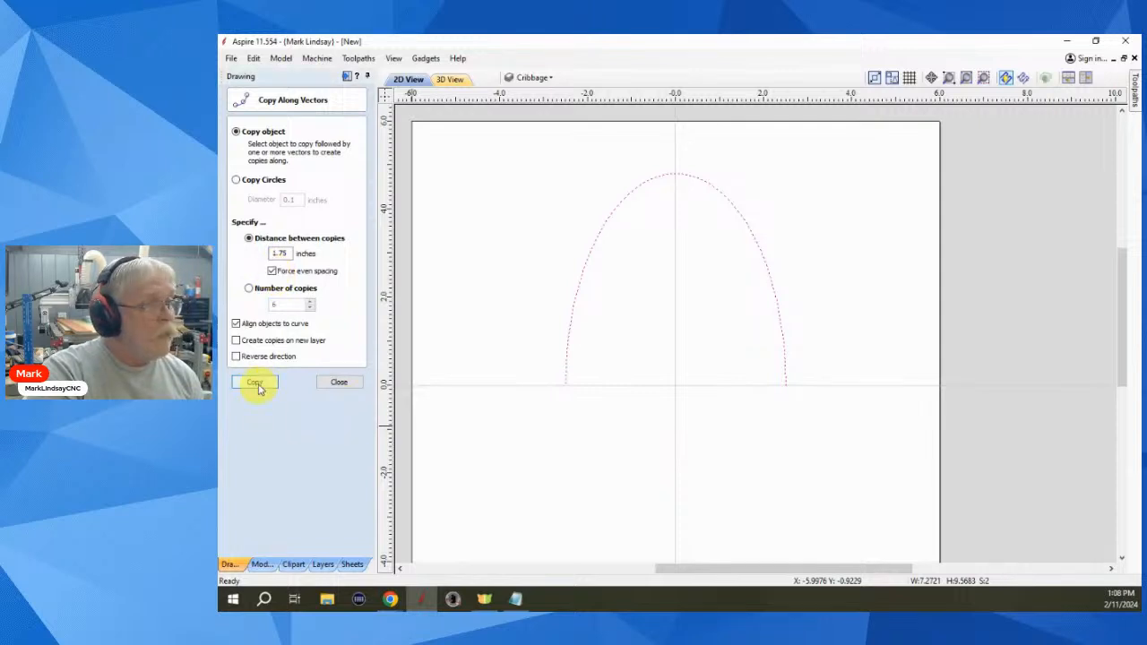
left_click(255, 383)
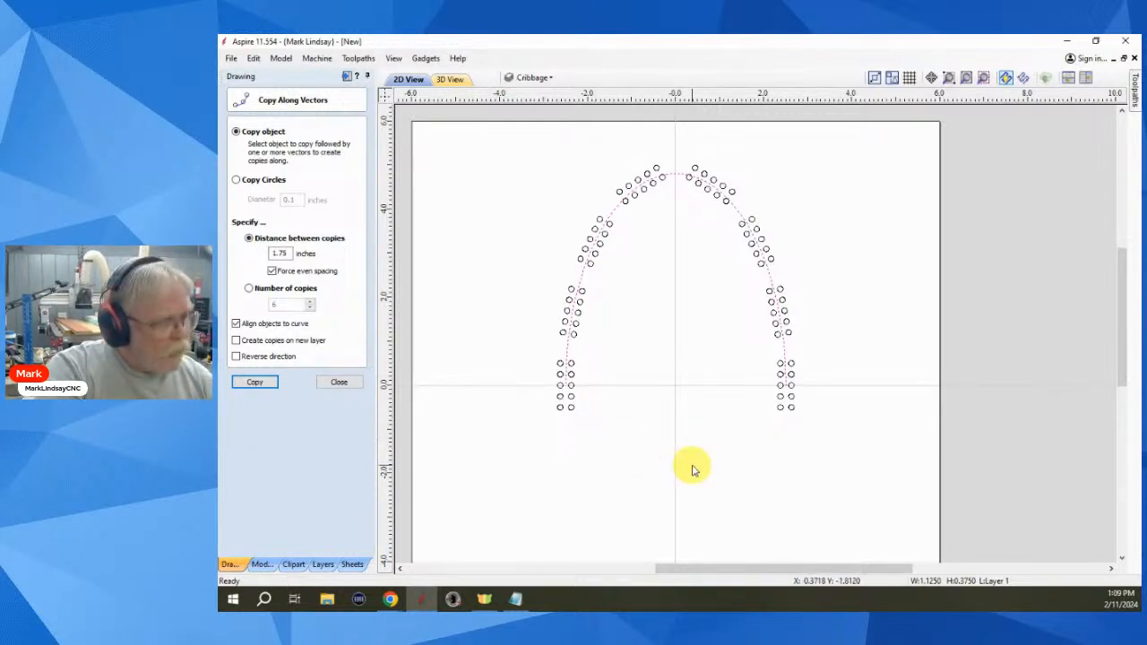
- Make Layer 1 active, hide the Cribbage layer, and delete all the hole-pattern circles
scroll(698, 462, "down", 3)
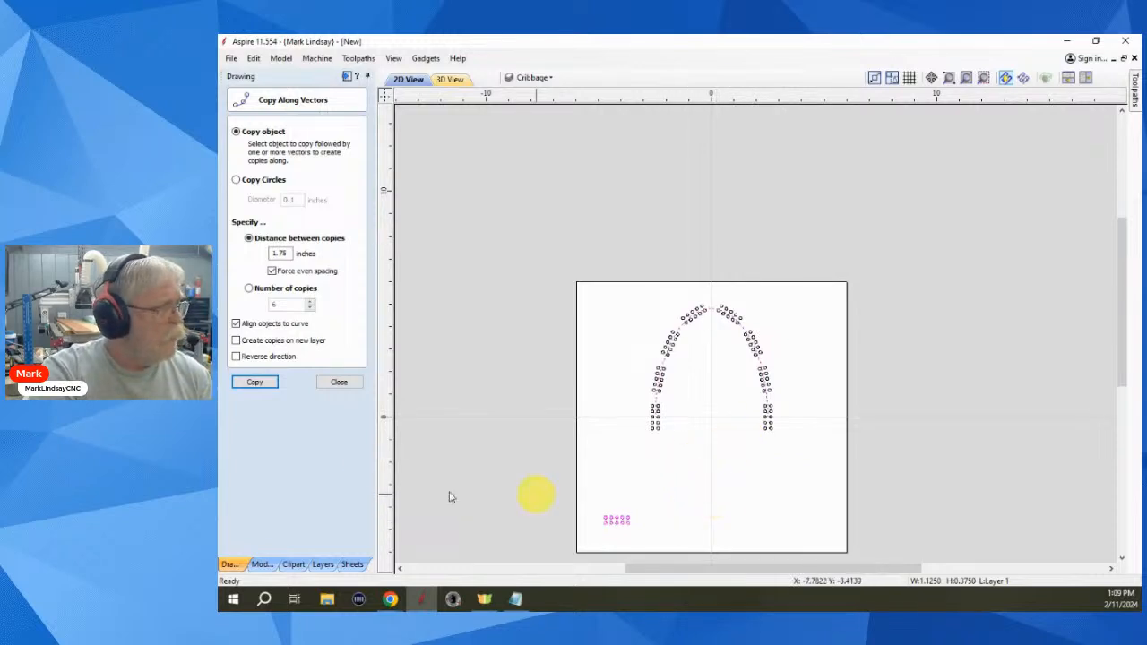
left_click(340, 382)
left_click(712, 512)
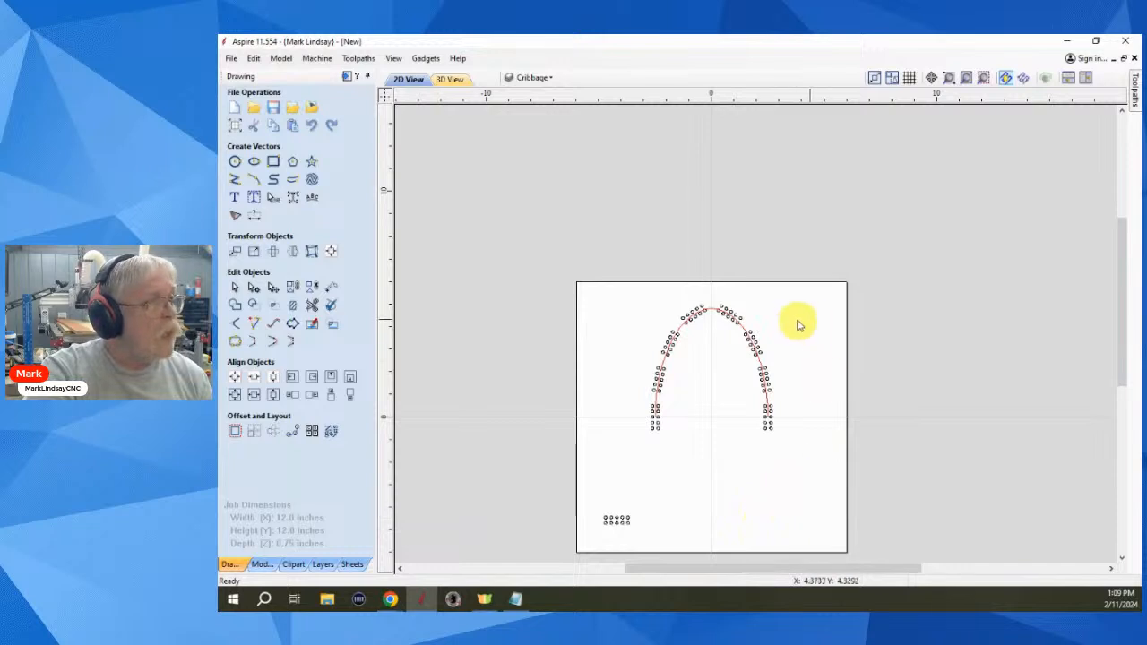
left_click(556, 79)
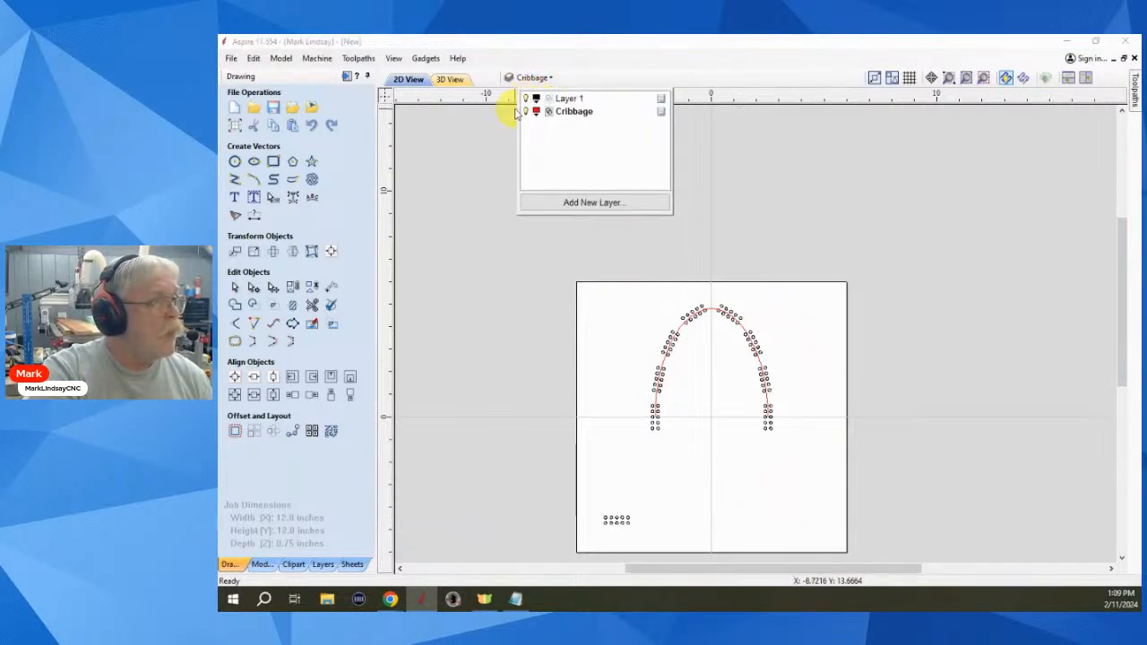
left_click(565, 99)
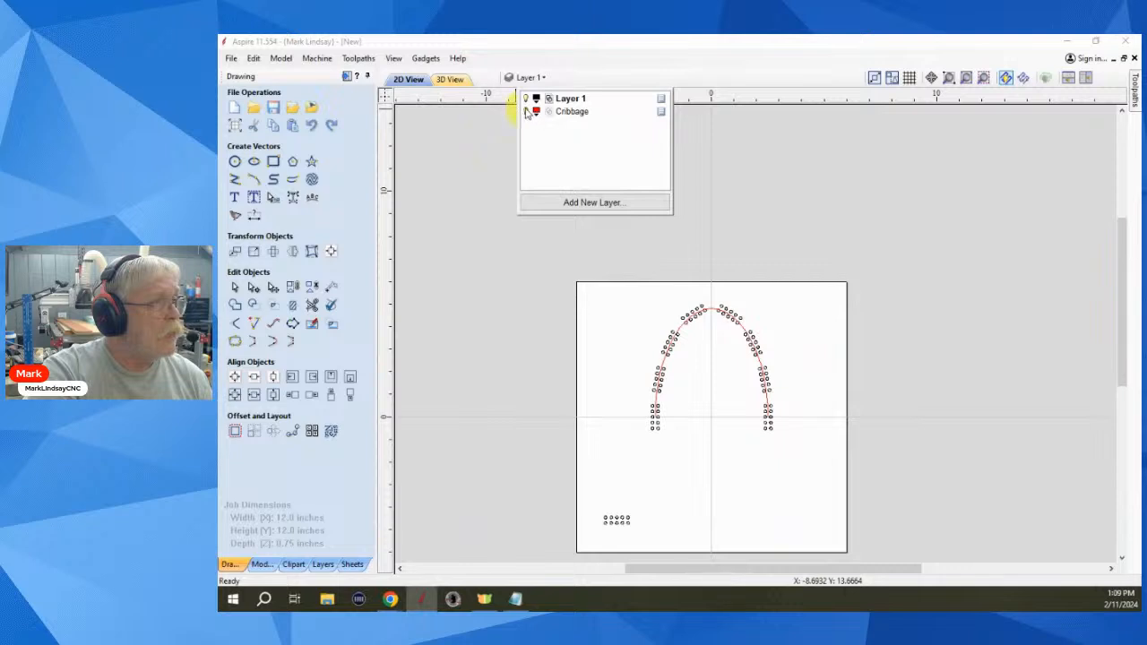
left_click(527, 110)
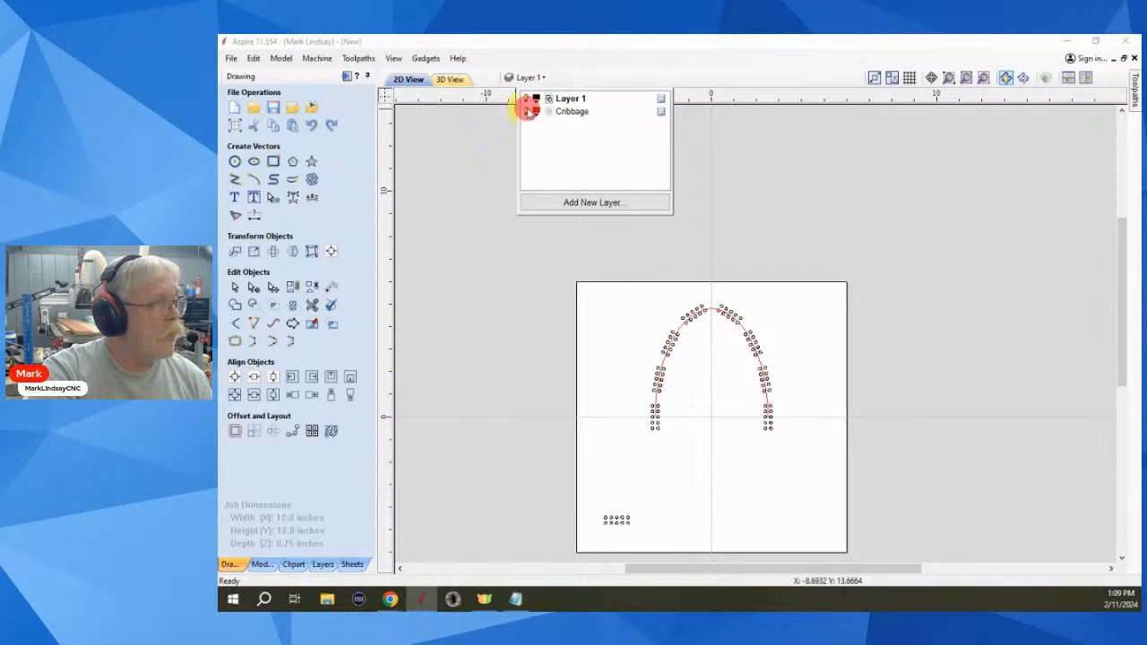
left_click(607, 373)
left_click_drag(814, 303, 550, 573)
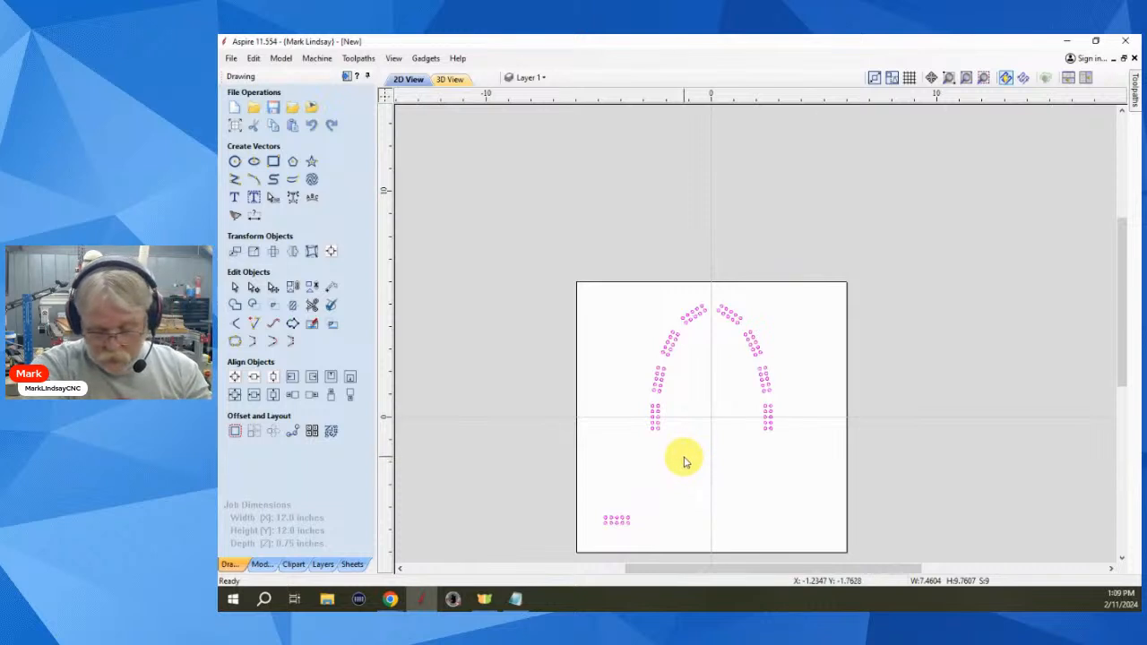
key("Delete")
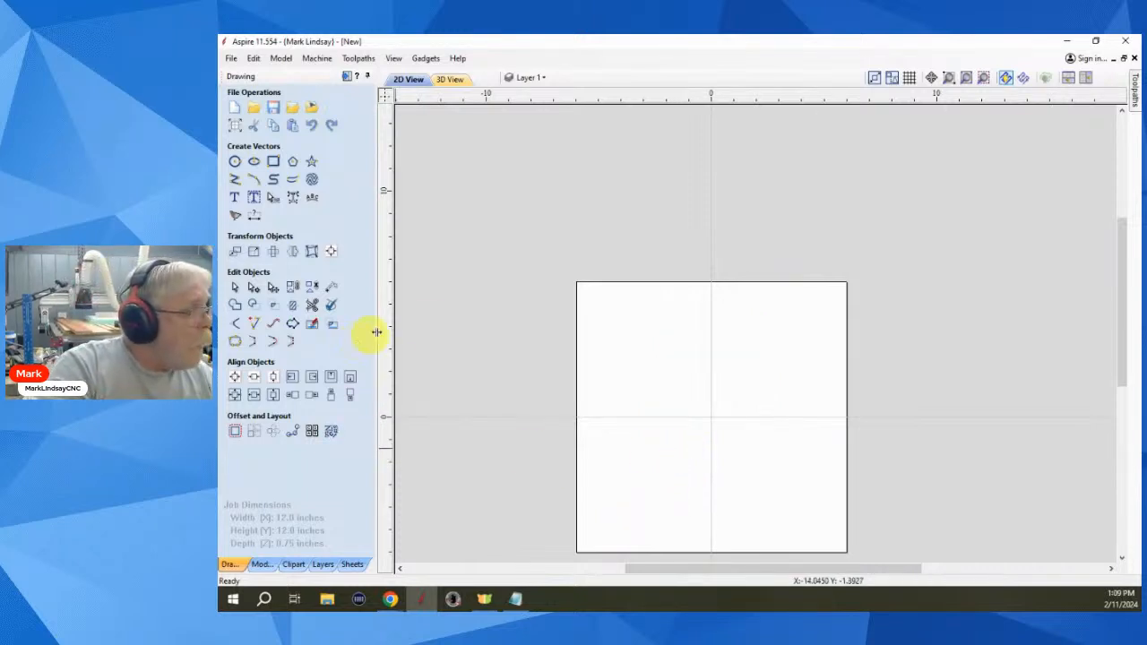
- Draw a 4.5 by 7.5 inch ellipse near the centre of the sheet
left_click(253, 164)
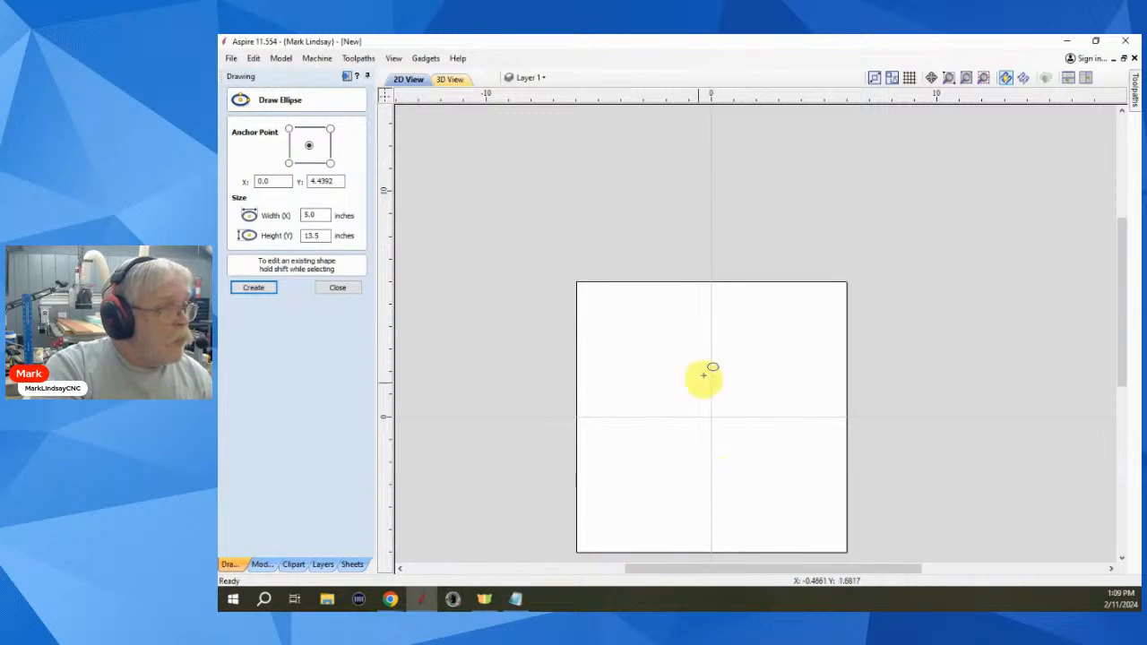
mouse_move(712, 382)
left_mouse_down()
mouse_move(751, 423)
mouse_move(761, 466)
left_mouse_up()
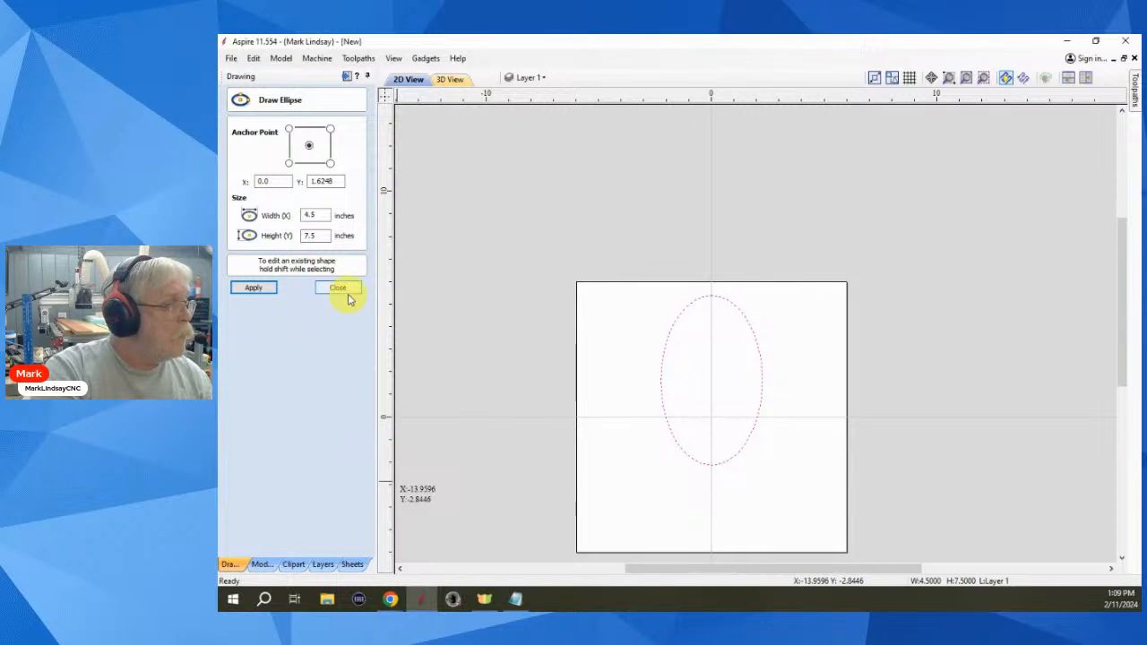
left_click(344, 288)
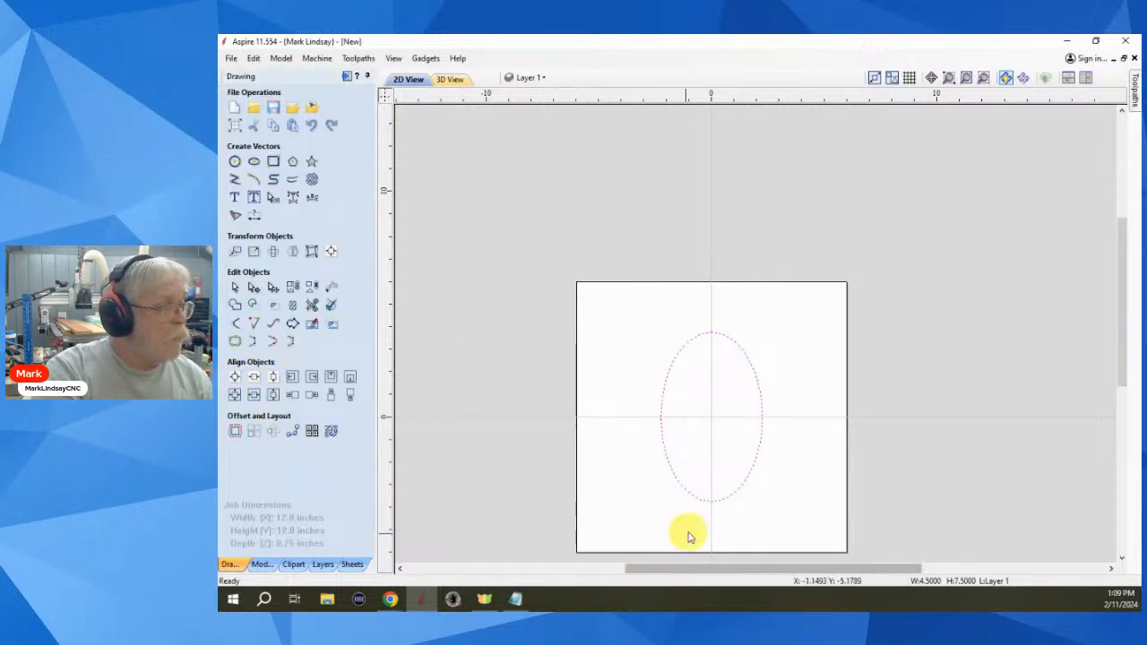
scroll(690, 530, "up", 2)
scroll(704, 527, "down", 2)
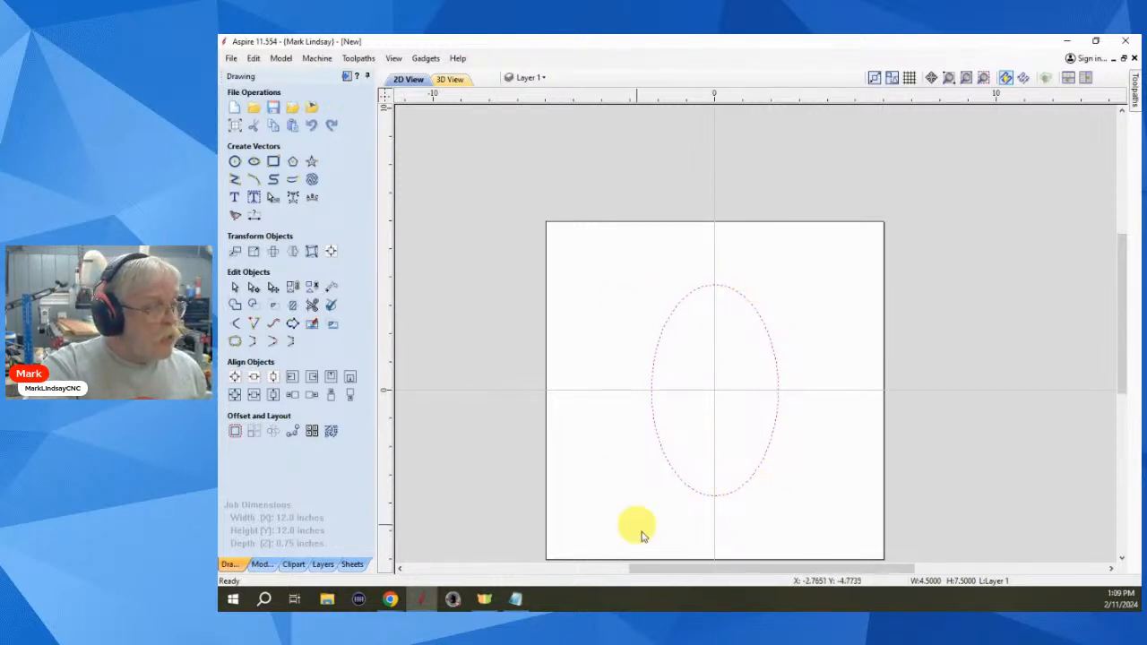
- Place four 0.25-inch circles around the ellipse using Copy Circles by number of copies
left_click(294, 432)
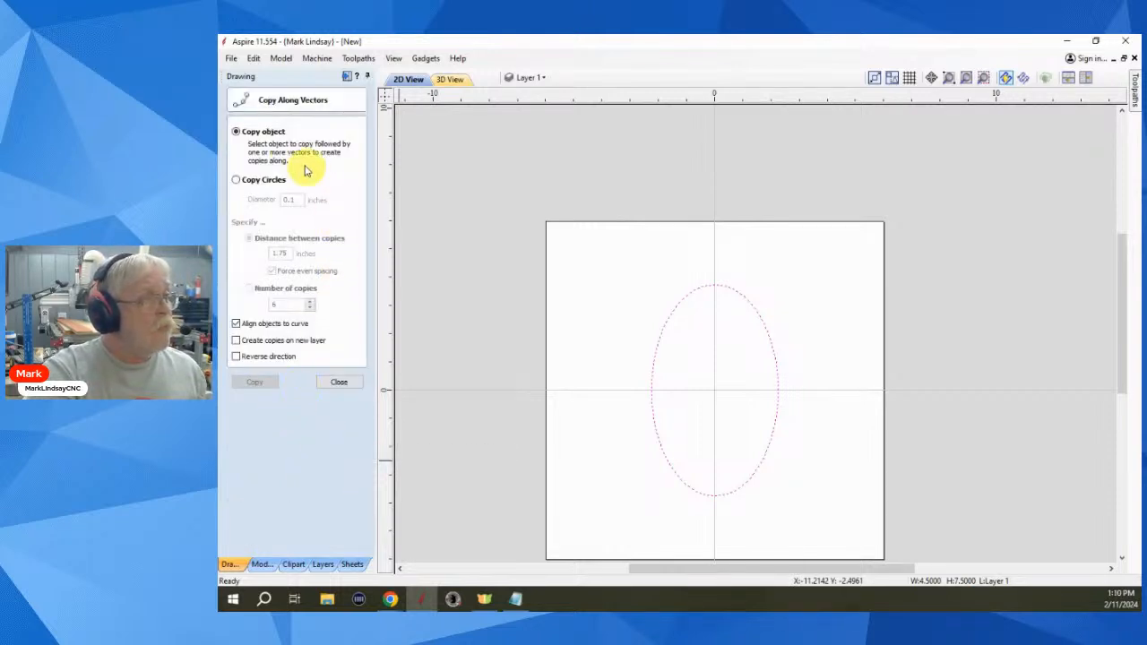
left_click(238, 182)
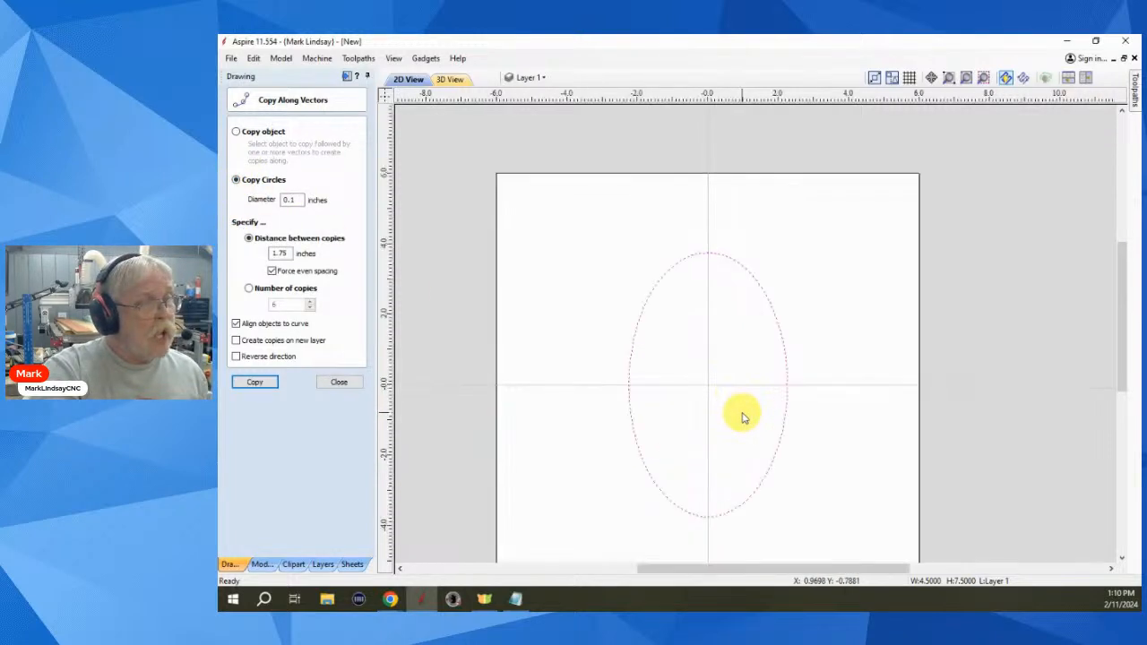
scroll(742, 416, "up", 2)
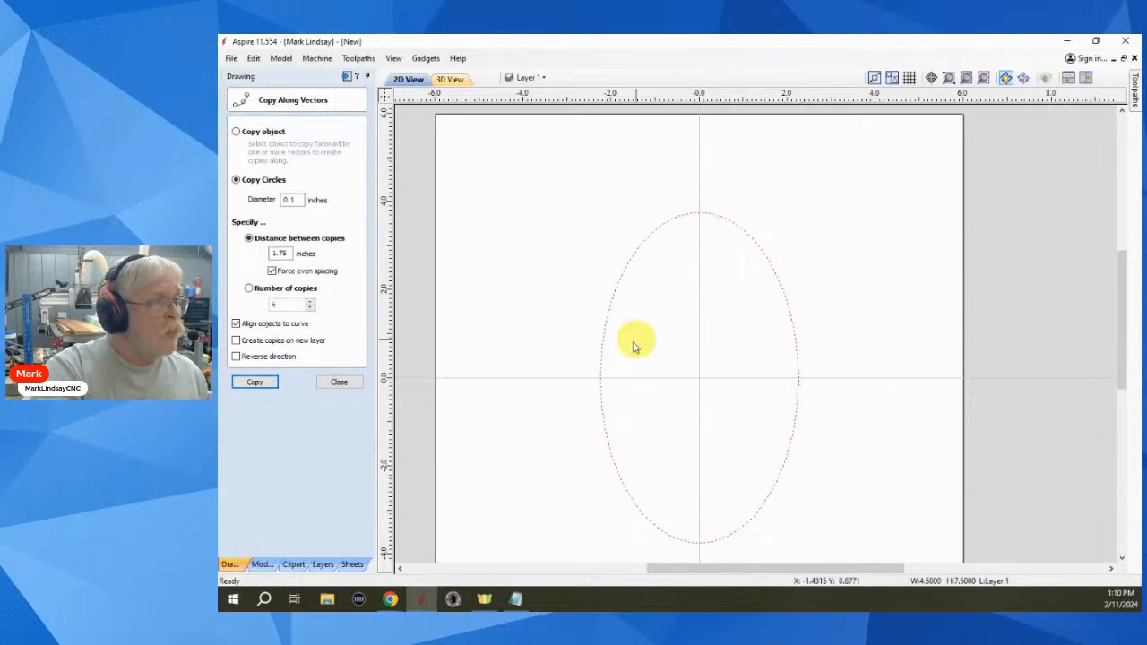
double_click(289, 200)
left_click_drag(292, 202, 296, 201)
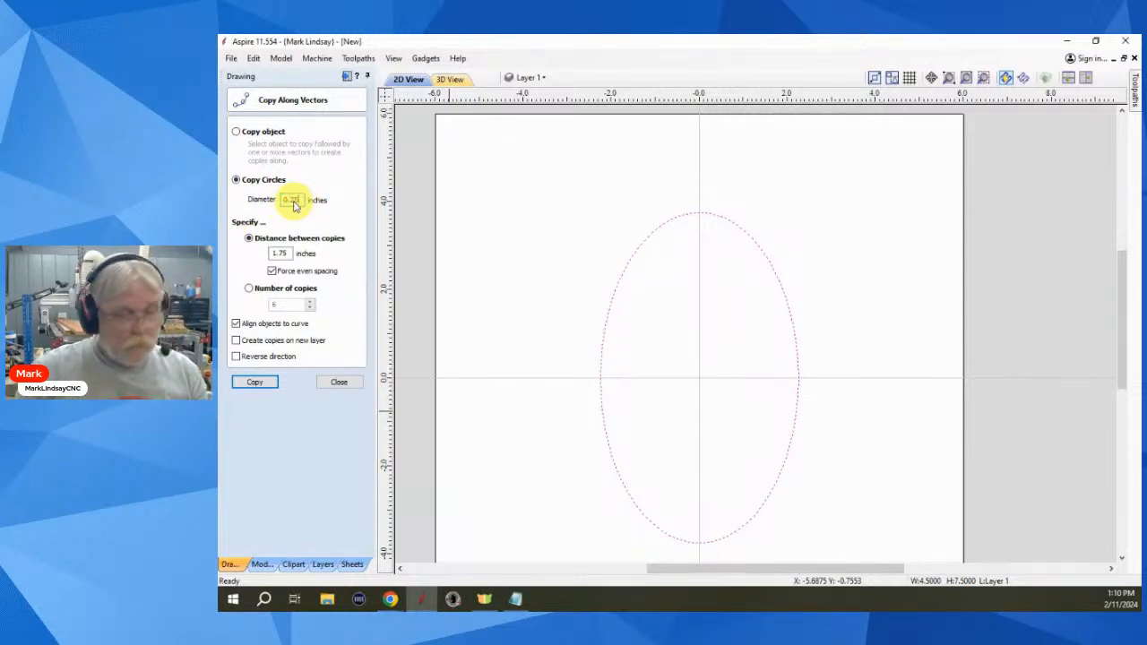
left_click(249, 288)
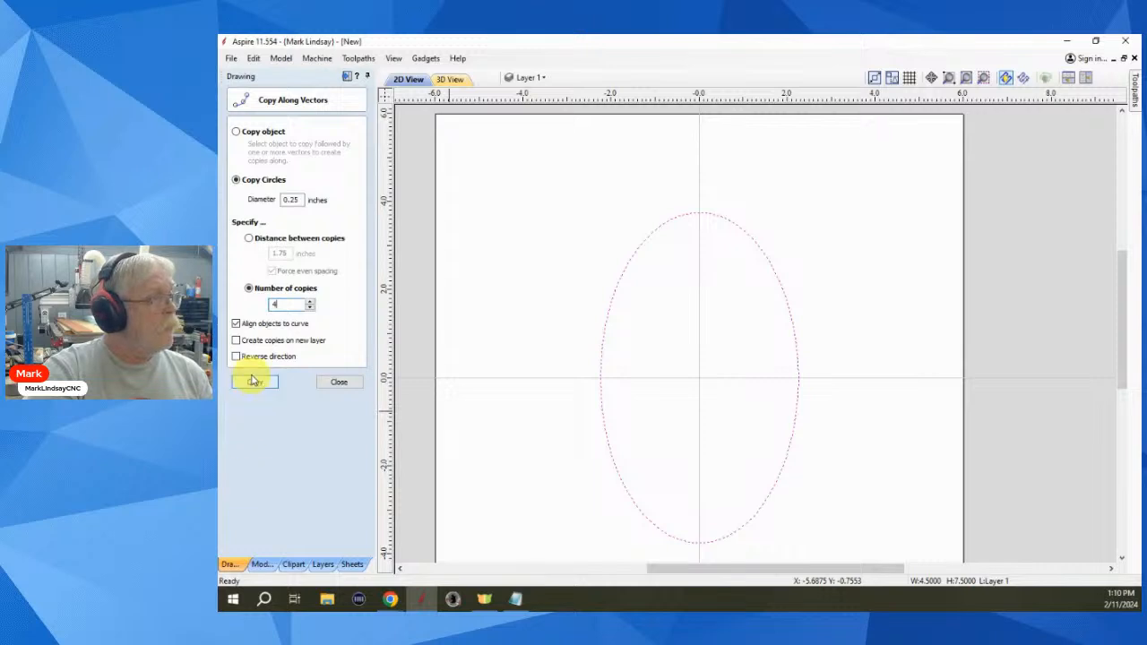
left_click(255, 383)
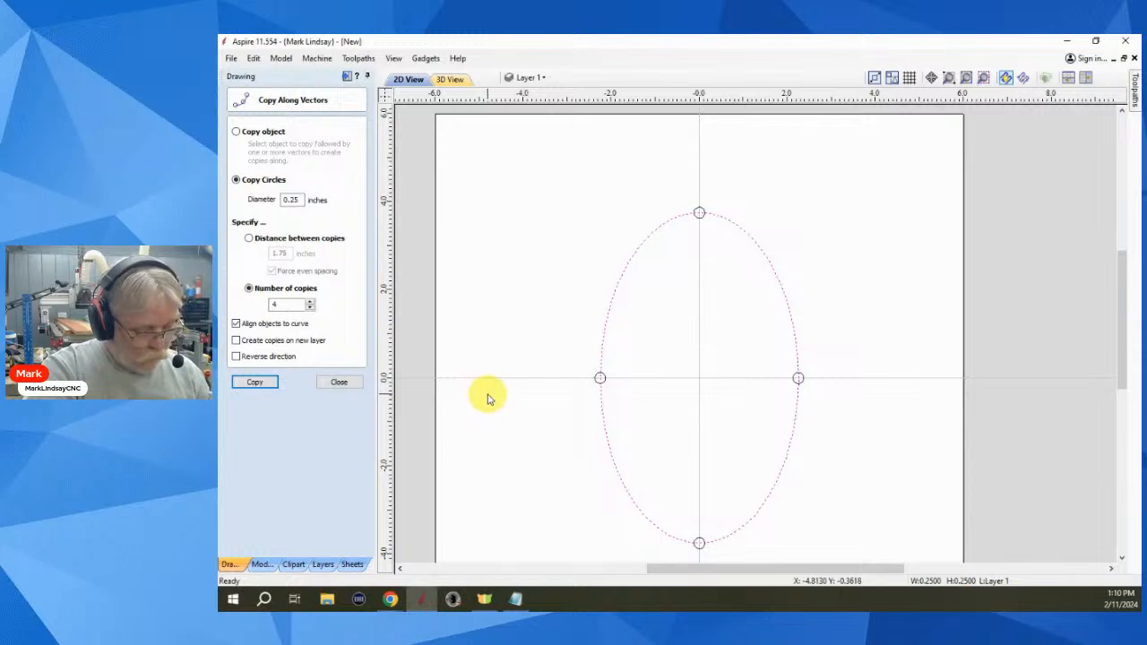
- Replace the four circles with eight evenly spaced 0.25-inch circles
key("ctrl+z")
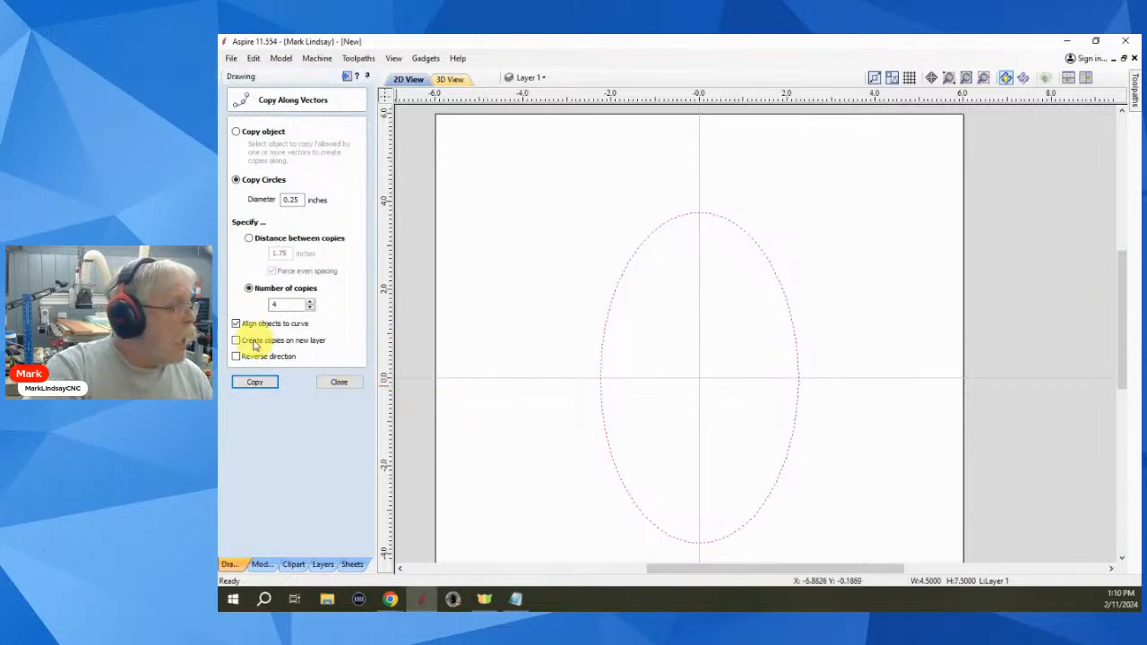
double_click(281, 305)
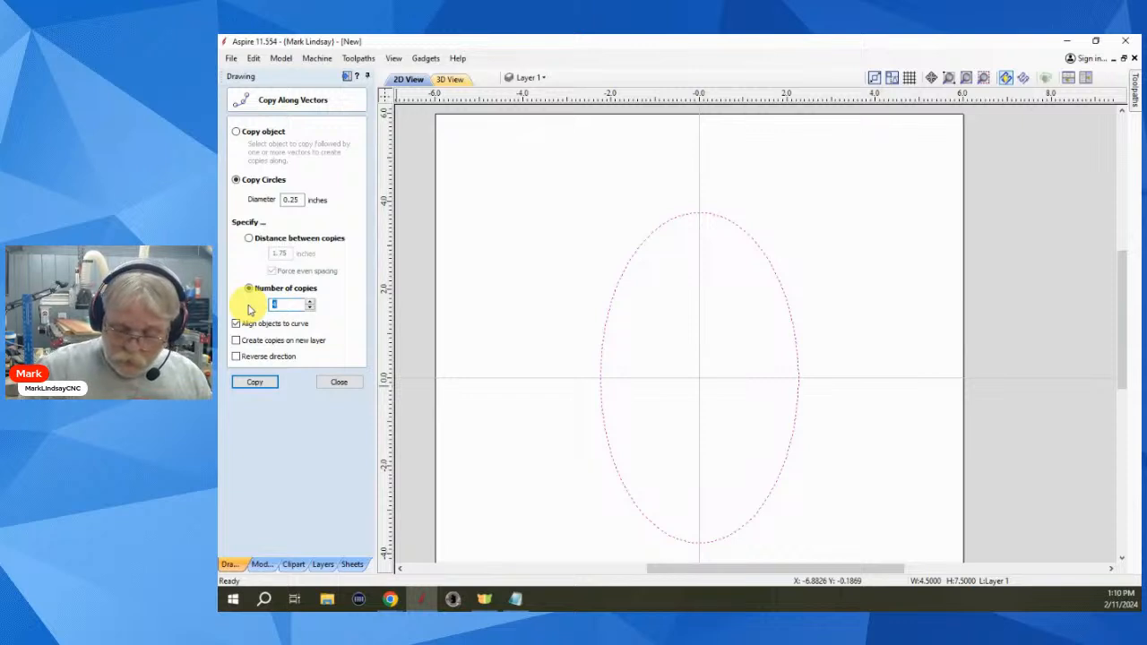
left_click(254, 383)
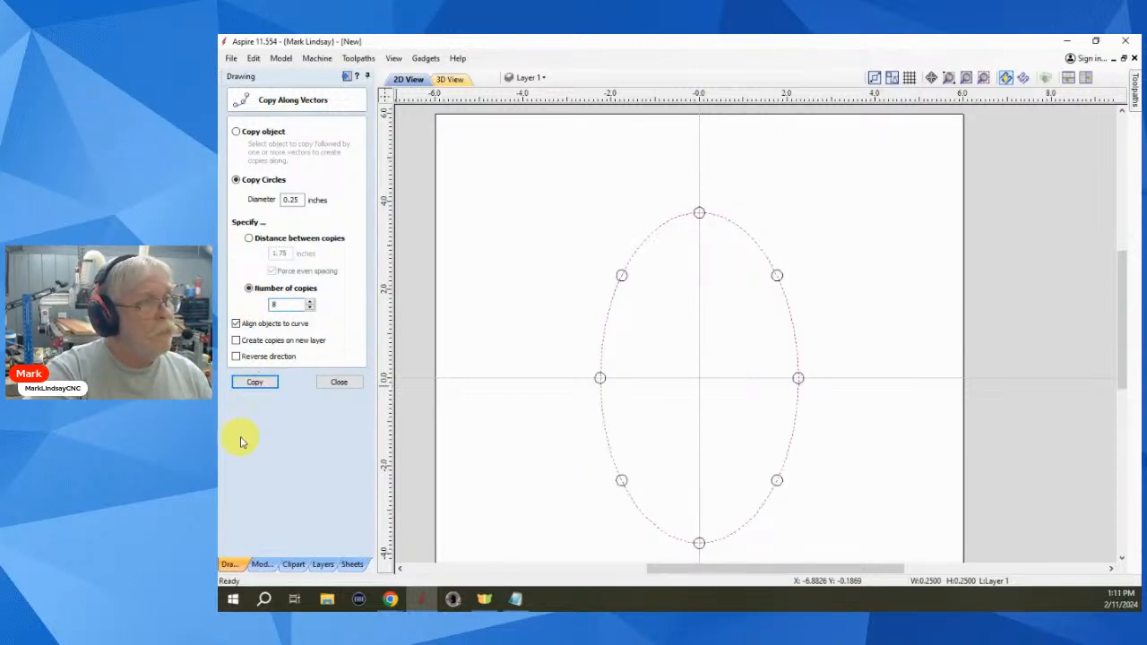
left_click(337, 383)
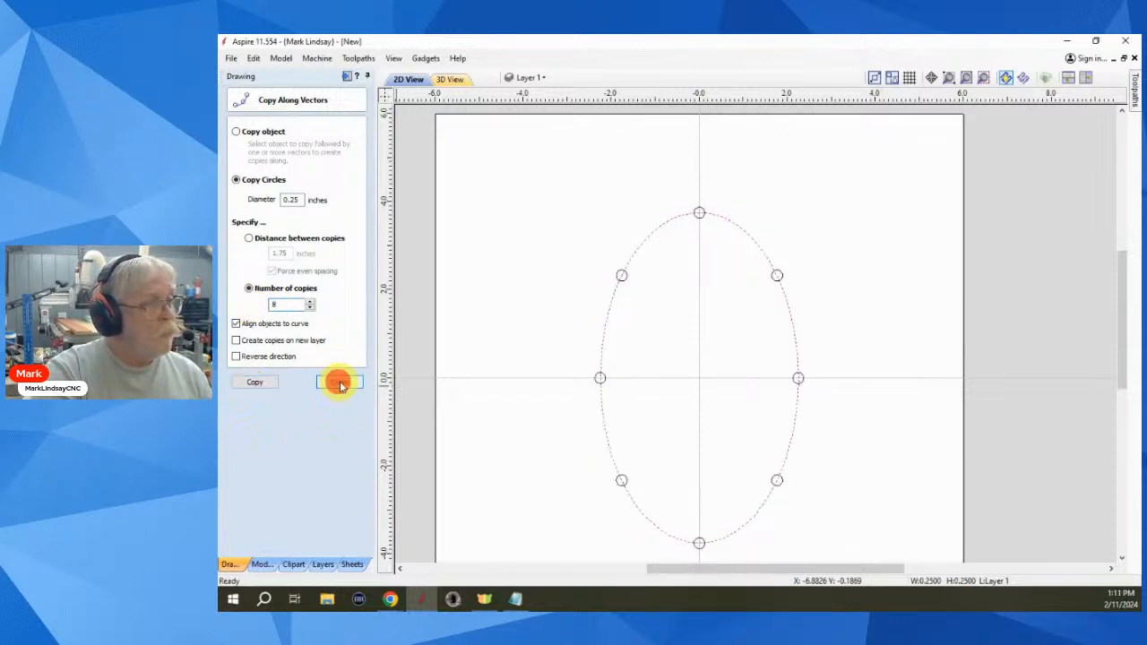
- Undo the eight circles, then select and delete the ellipse
left_click(695, 399)
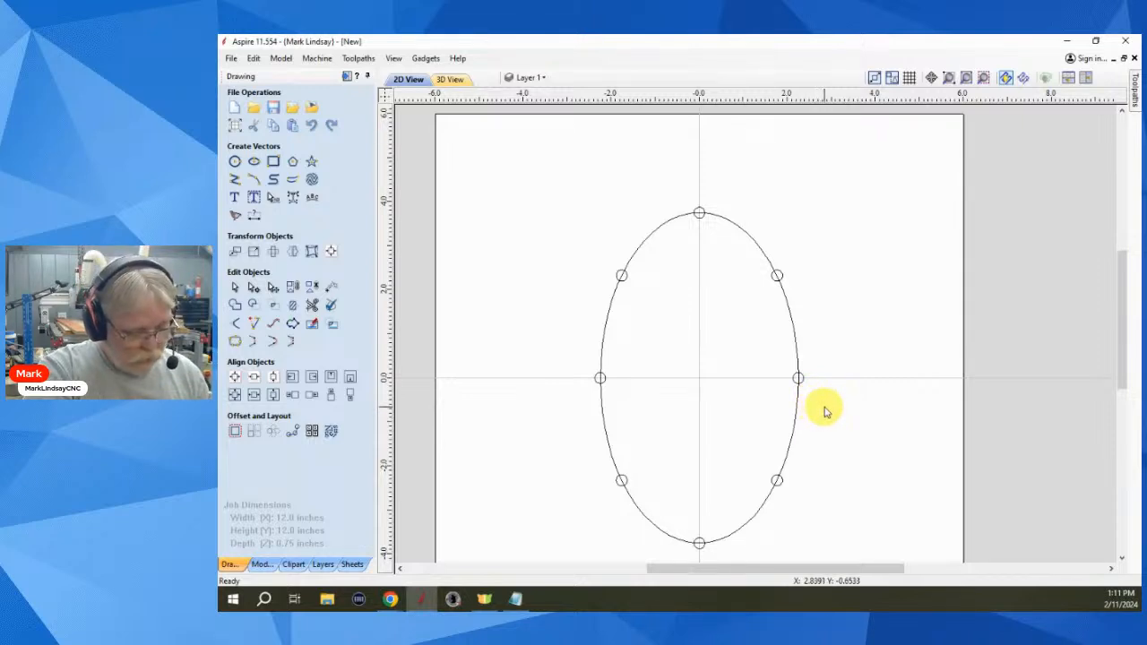
key("ctrl+z")
key("ctrl+z")
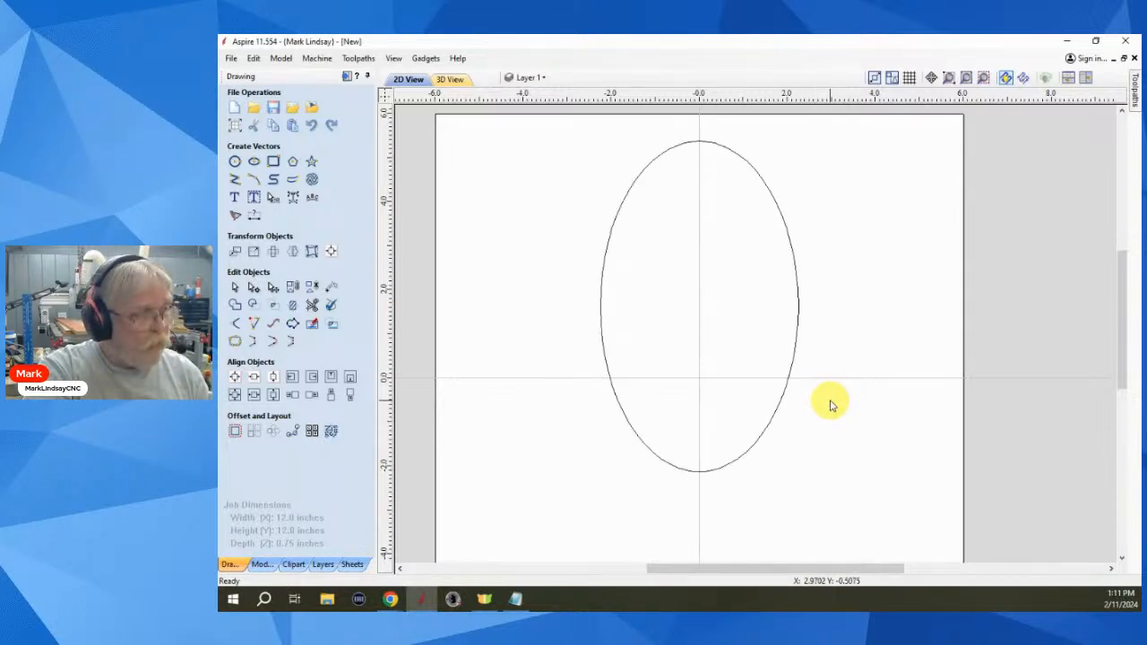
left_click(709, 445)
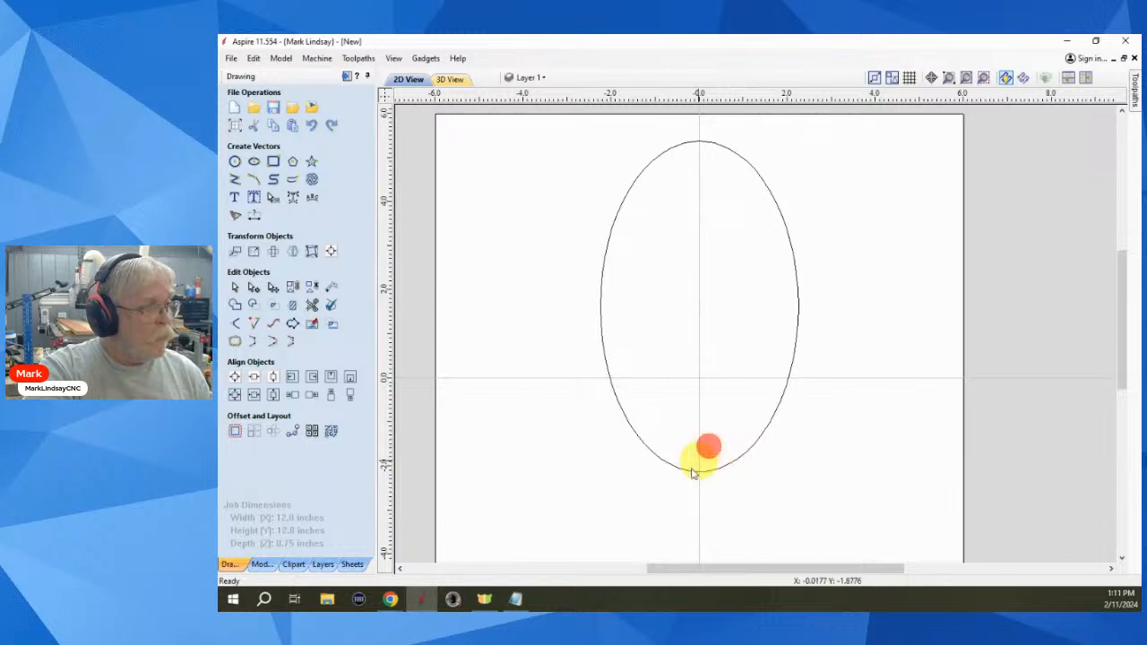
key("Delete")
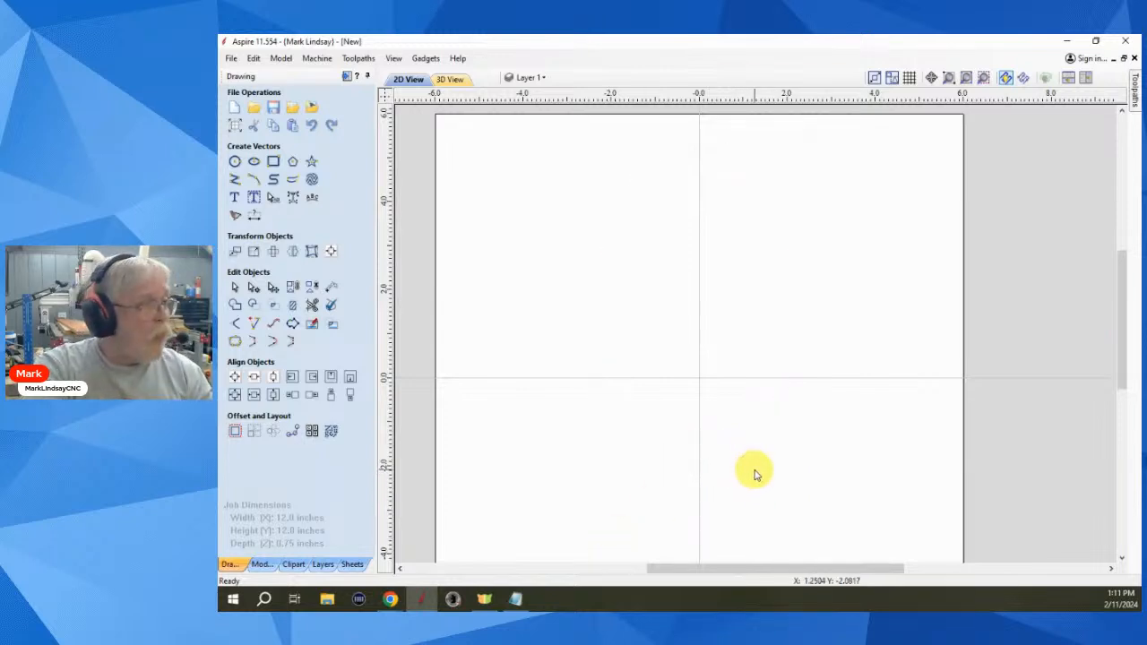
- Draw an open smooth curve from the sheet's upper left down past the centre
left_click(273, 182)
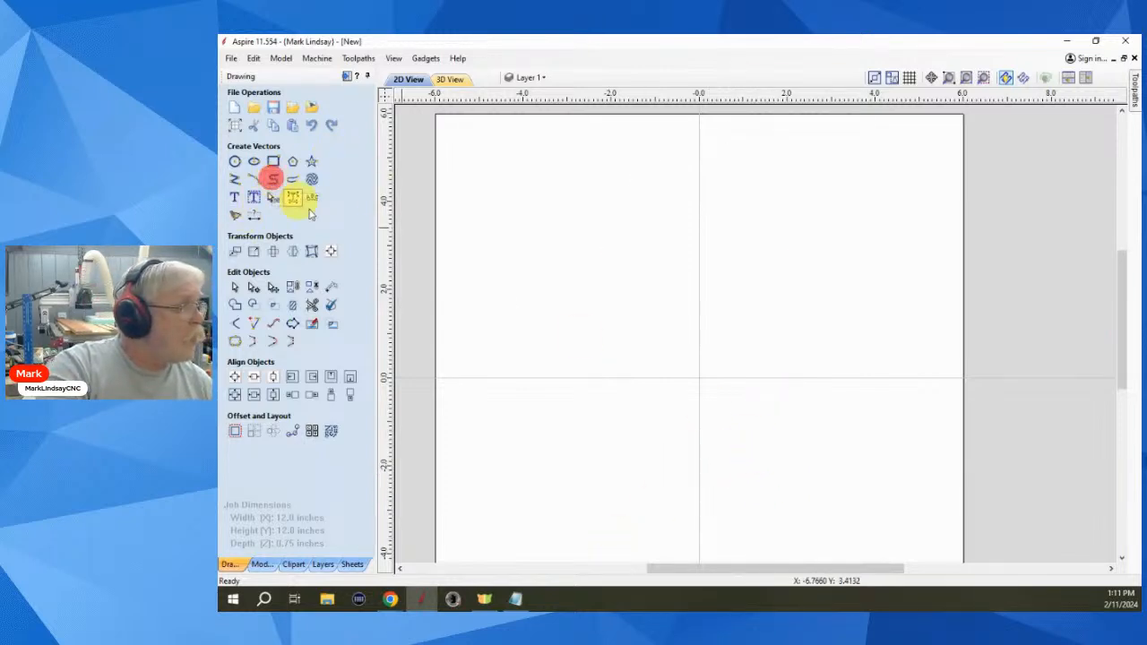
left_click(563, 205)
left_click(708, 258)
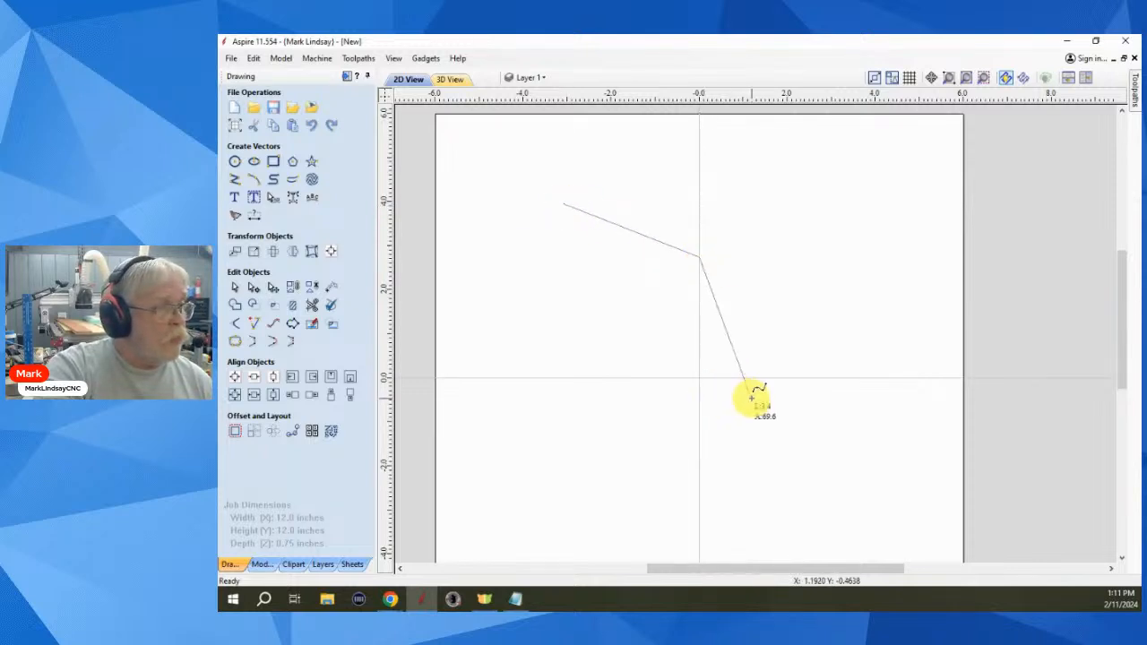
left_click_drag(751, 399, 708, 434)
left_click(631, 477)
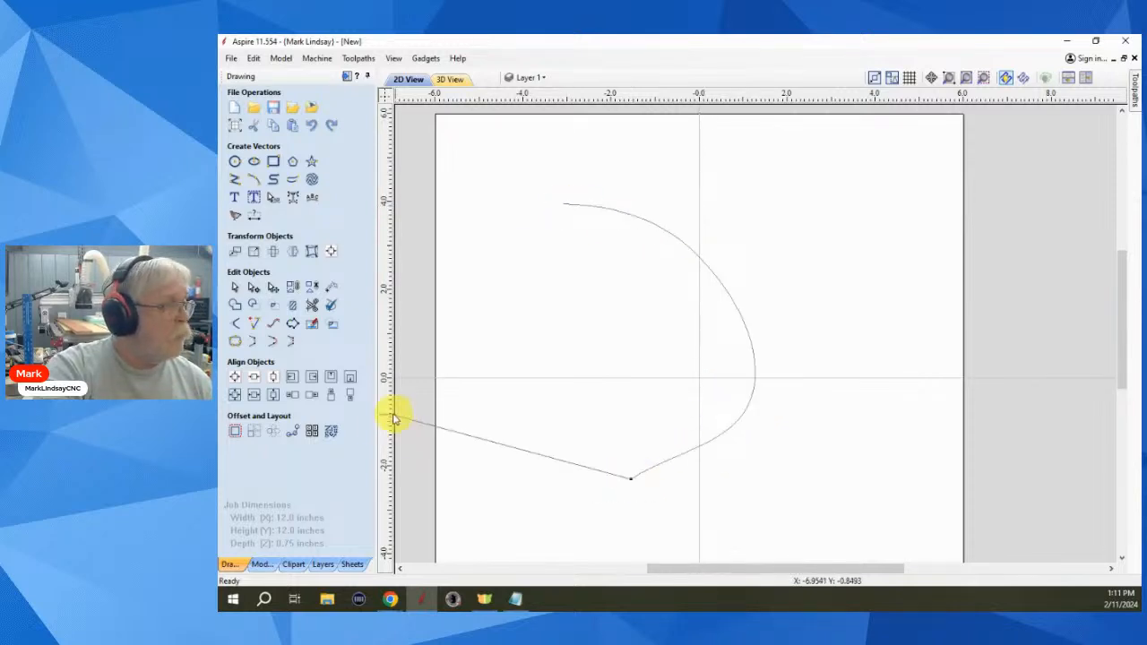
key("space")
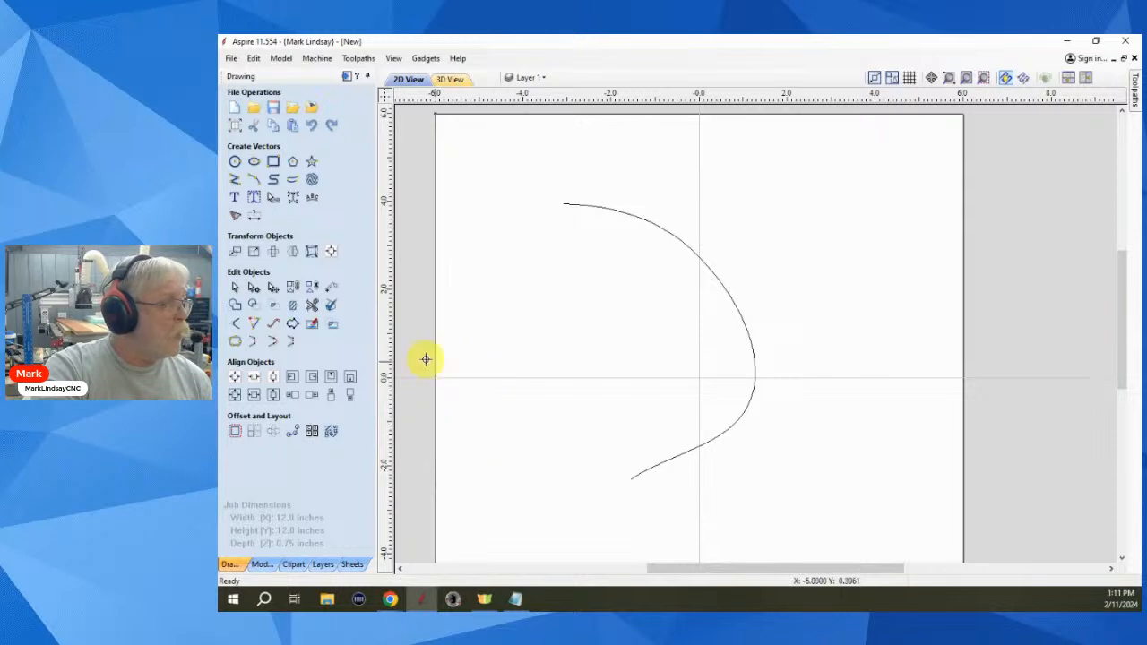
- Place a 0.125 by 0.25 inch rectangle left of the curve and select both
left_click(274, 161)
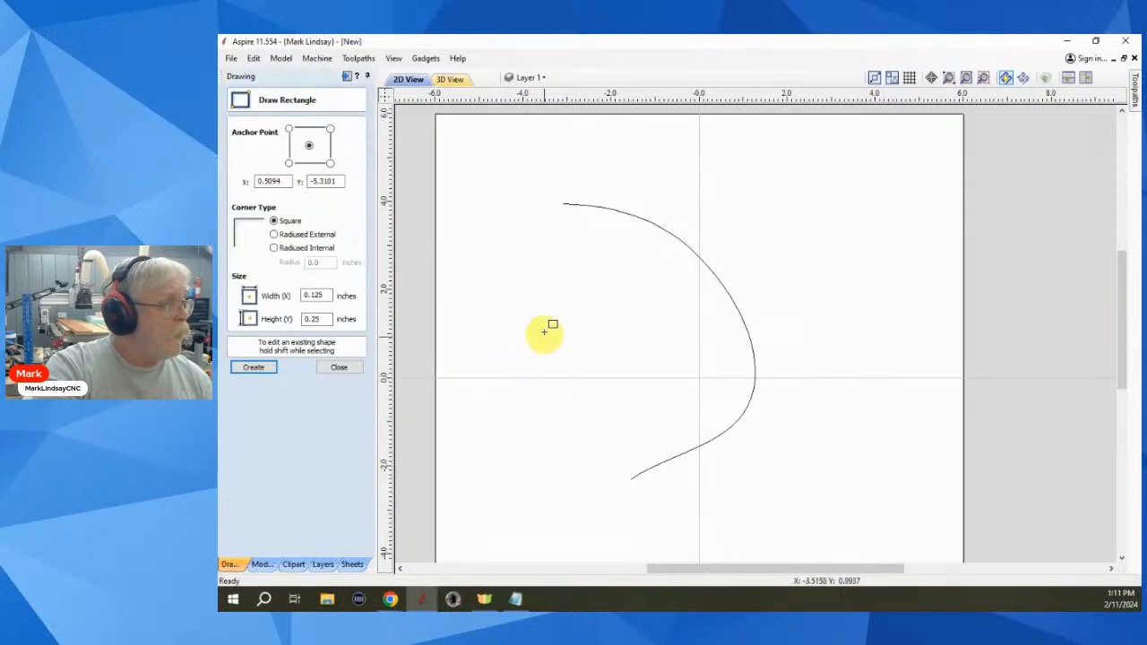
left_click(508, 285)
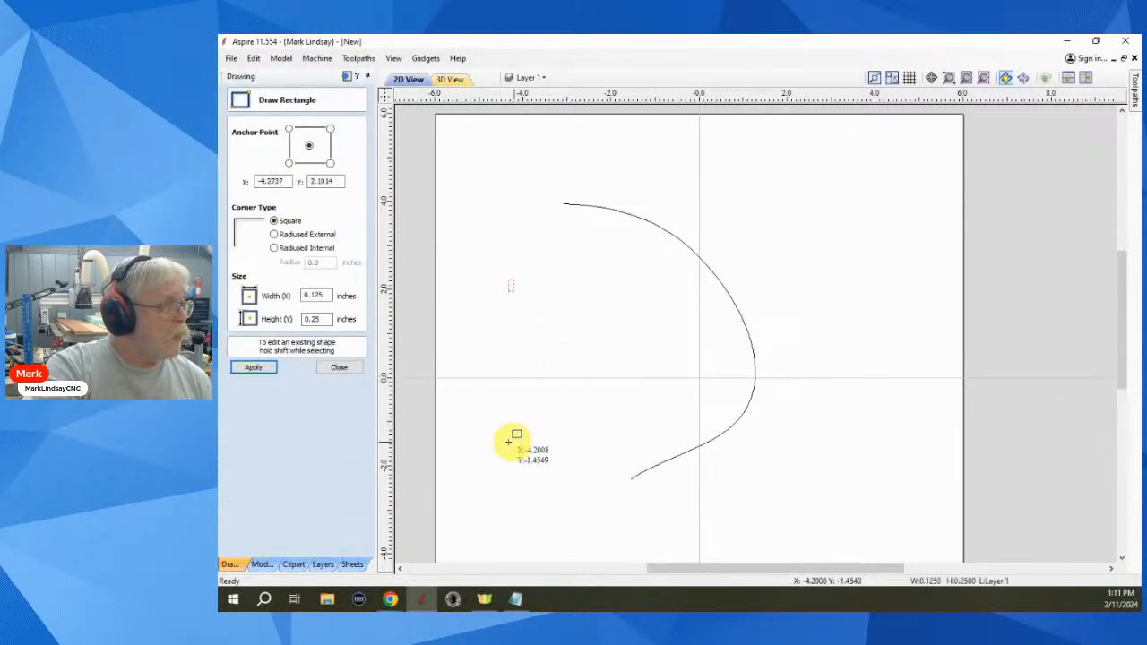
left_click(339, 370)
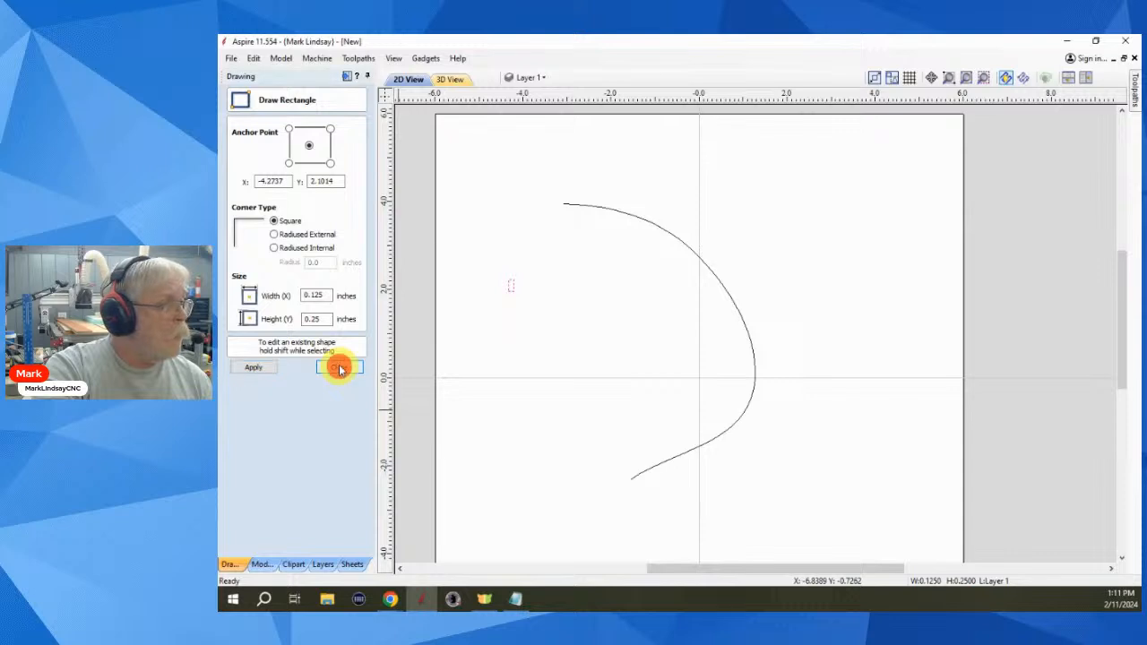
left_click(510, 287)
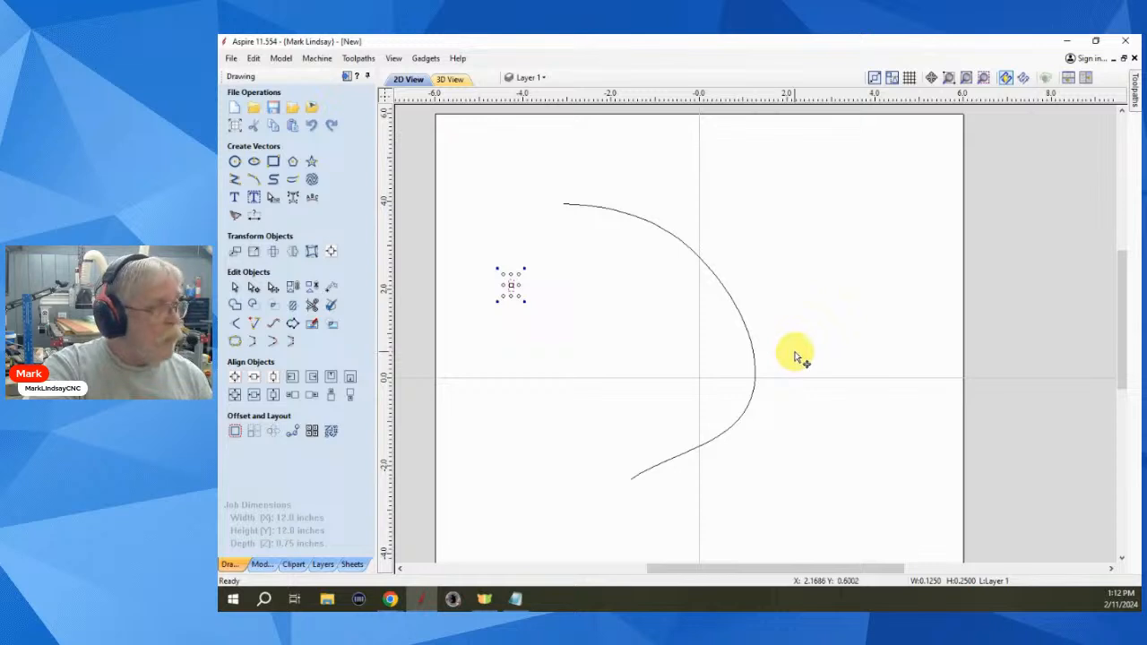
left_click_drag(774, 321, 673, 430, "shift")
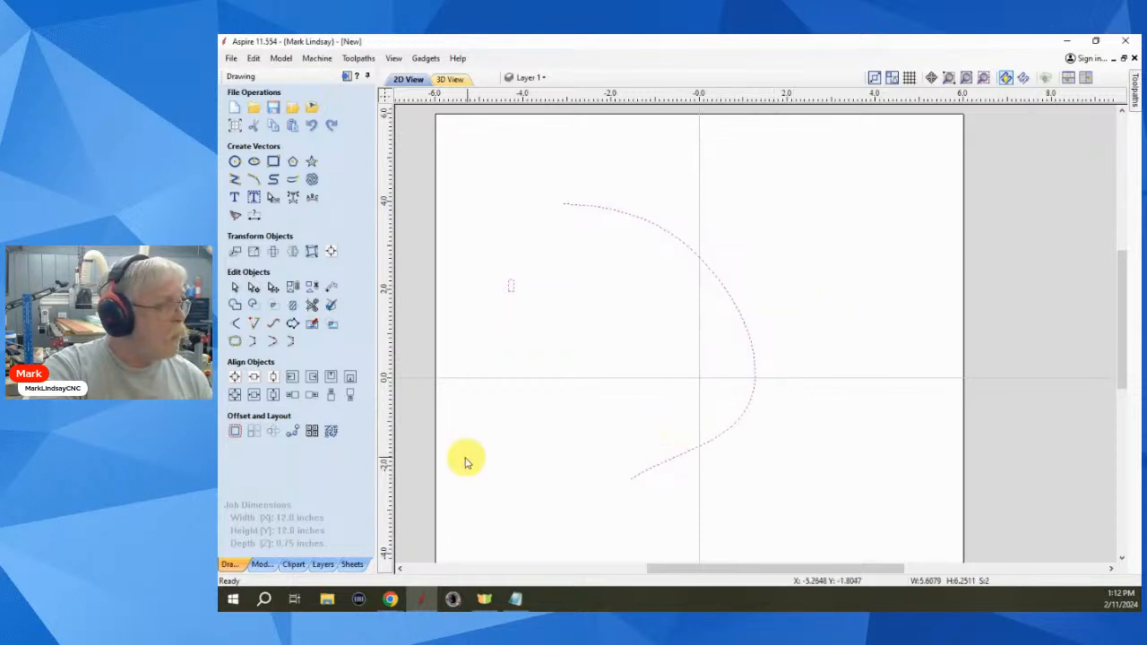
- Copy the rectangle 15 times evenly along the curve, aligned to its direction
left_click(286, 434)
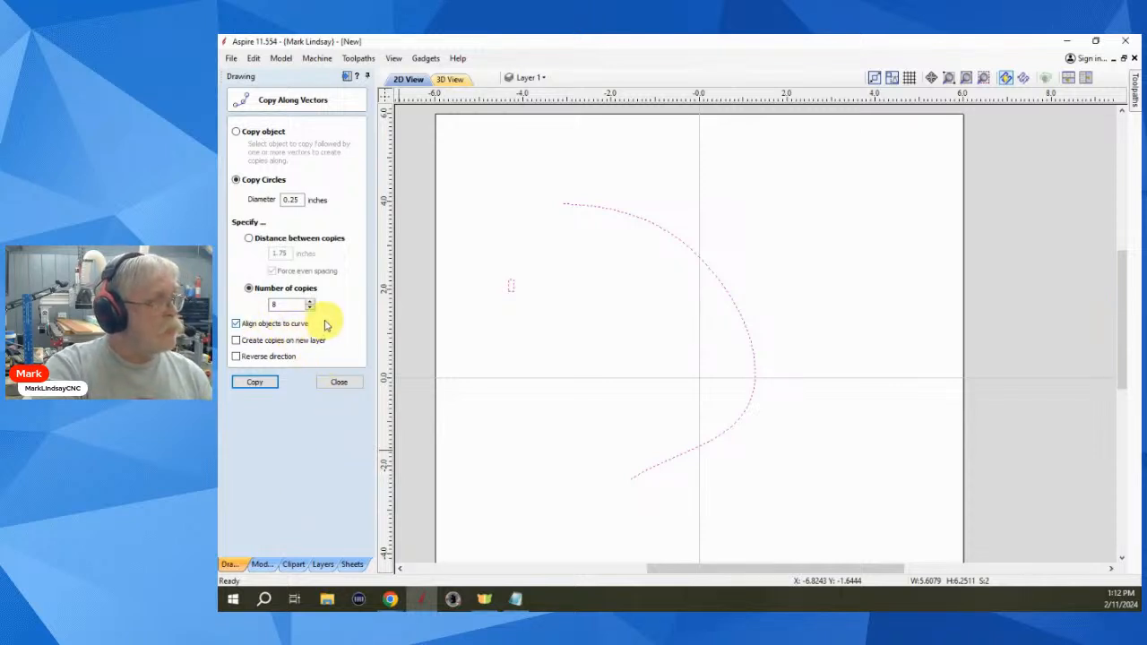
left_click(236, 132)
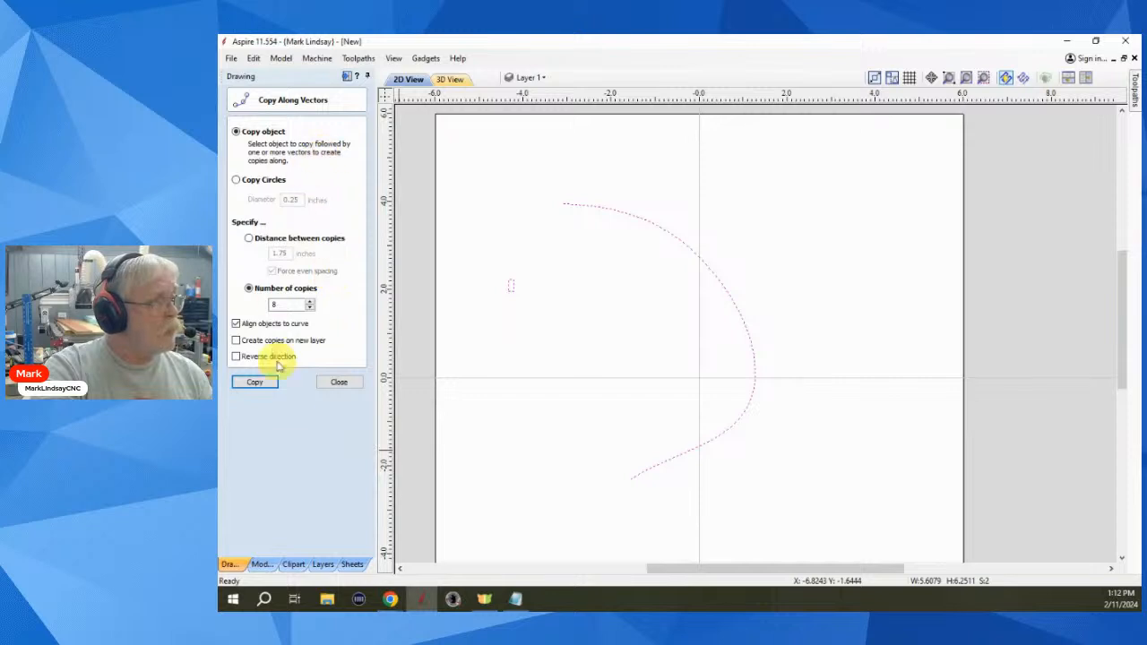
left_click_drag(284, 307, 259, 311)
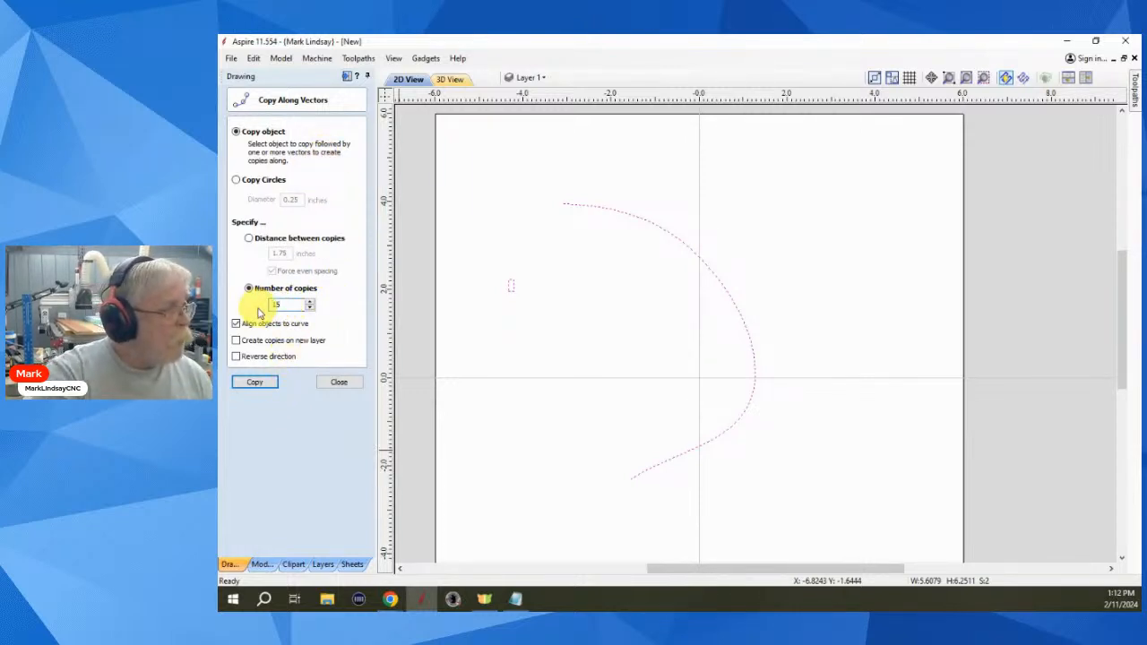
type("15")
left_click(256, 383)
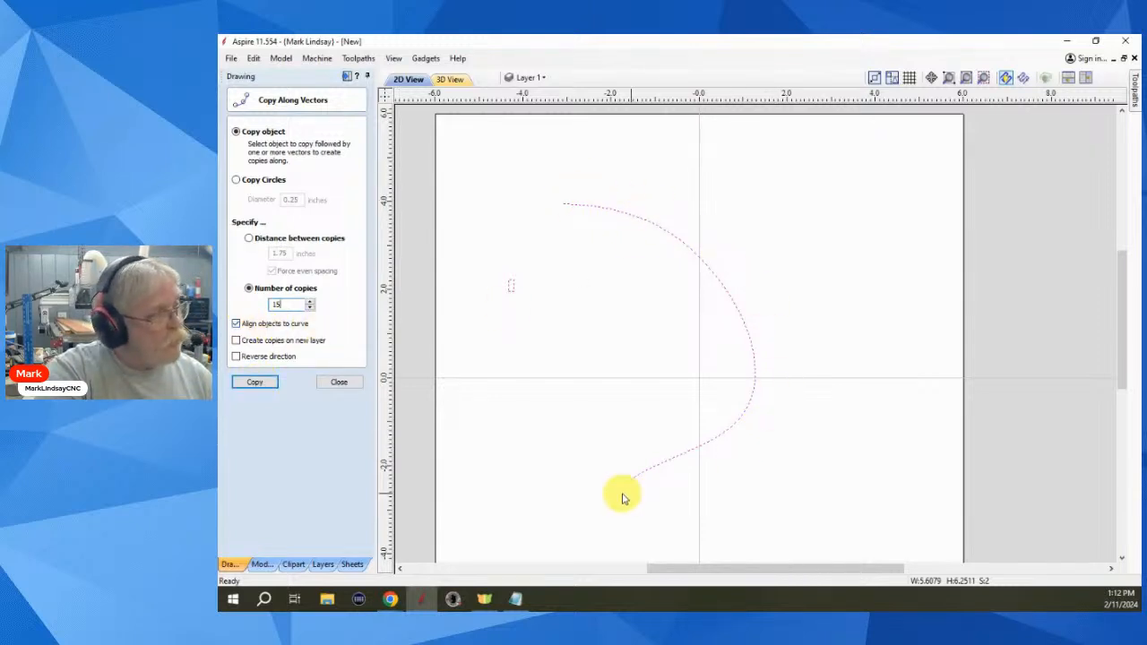
left_click(254, 382)
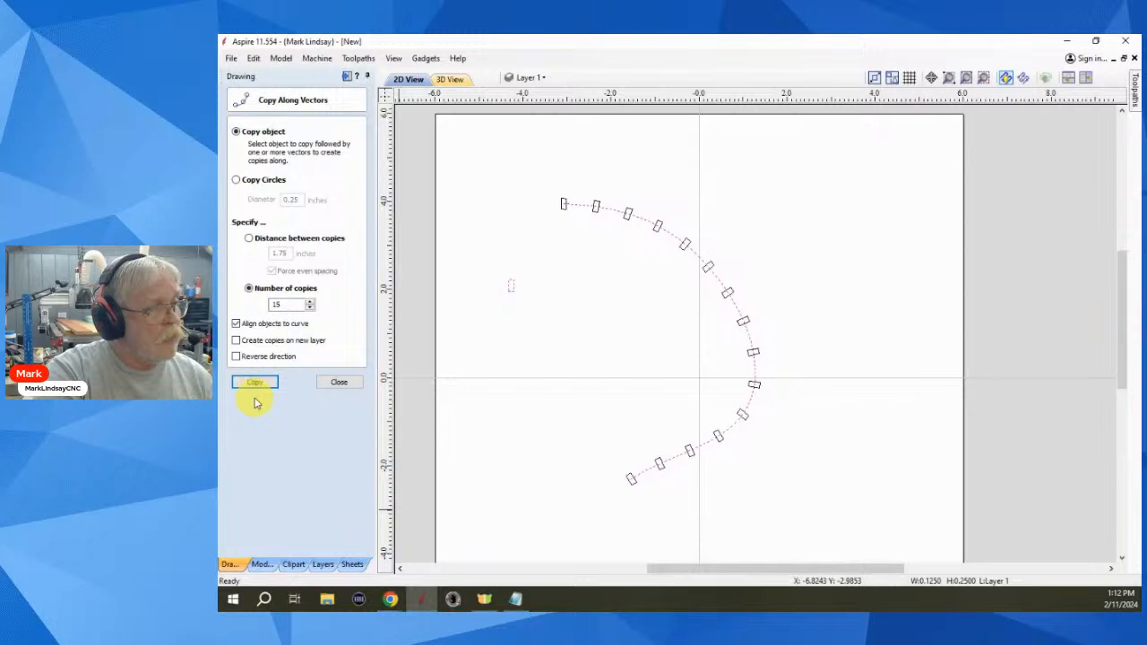
left_click(341, 382)
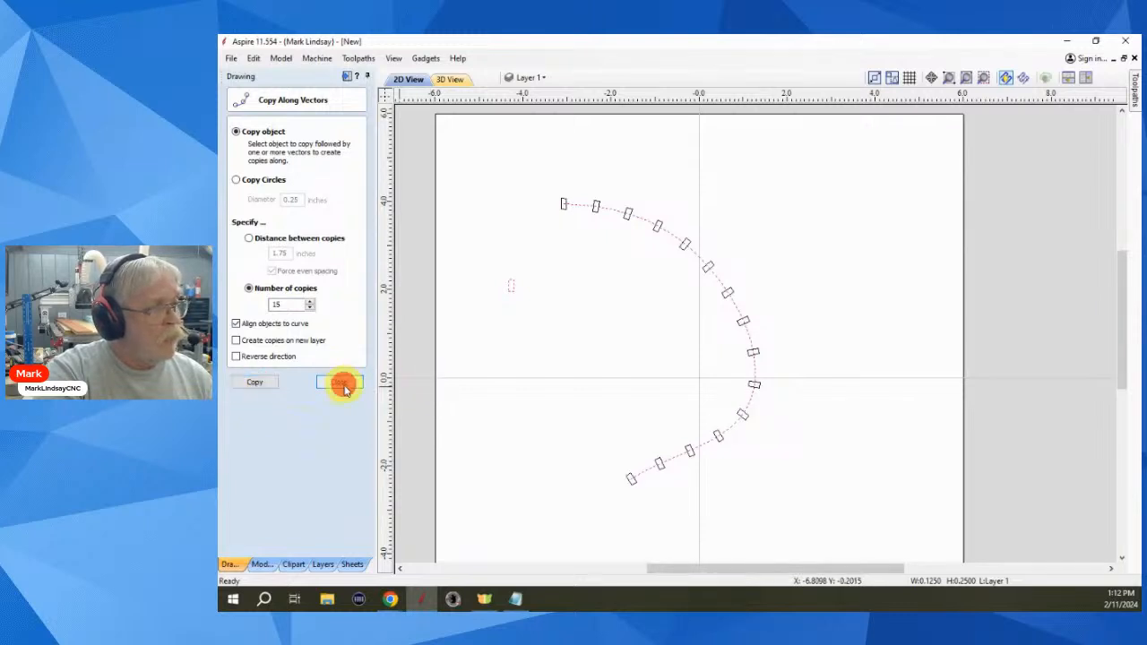
left_click(577, 382)
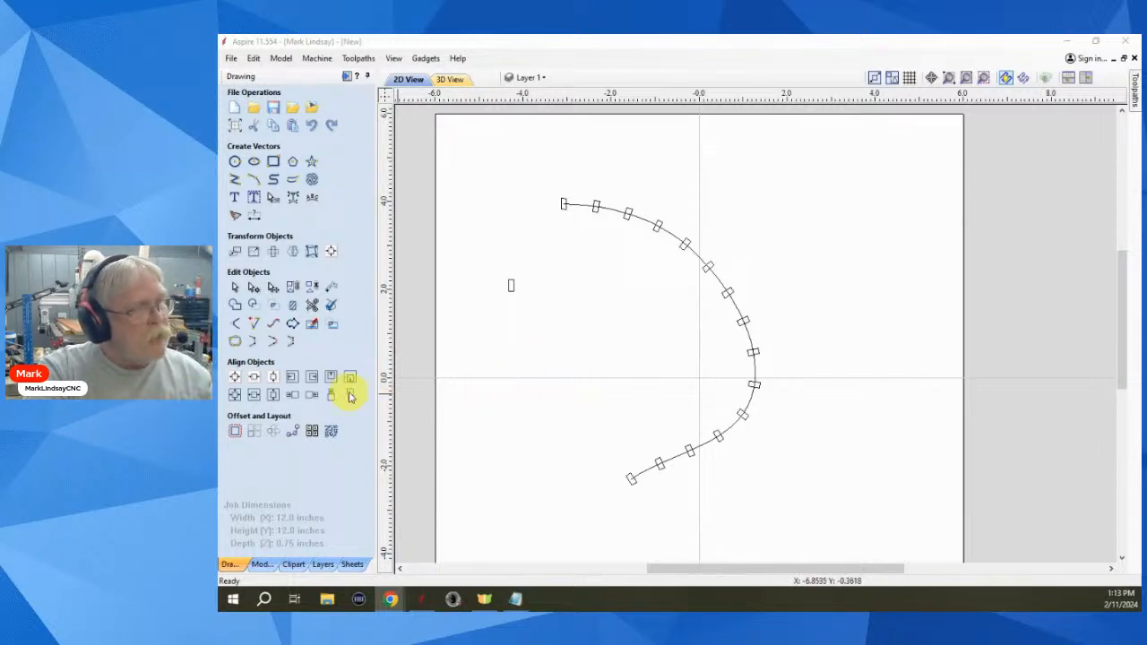
- Open Array Copy and close it without making any copies
left_click(254, 431)
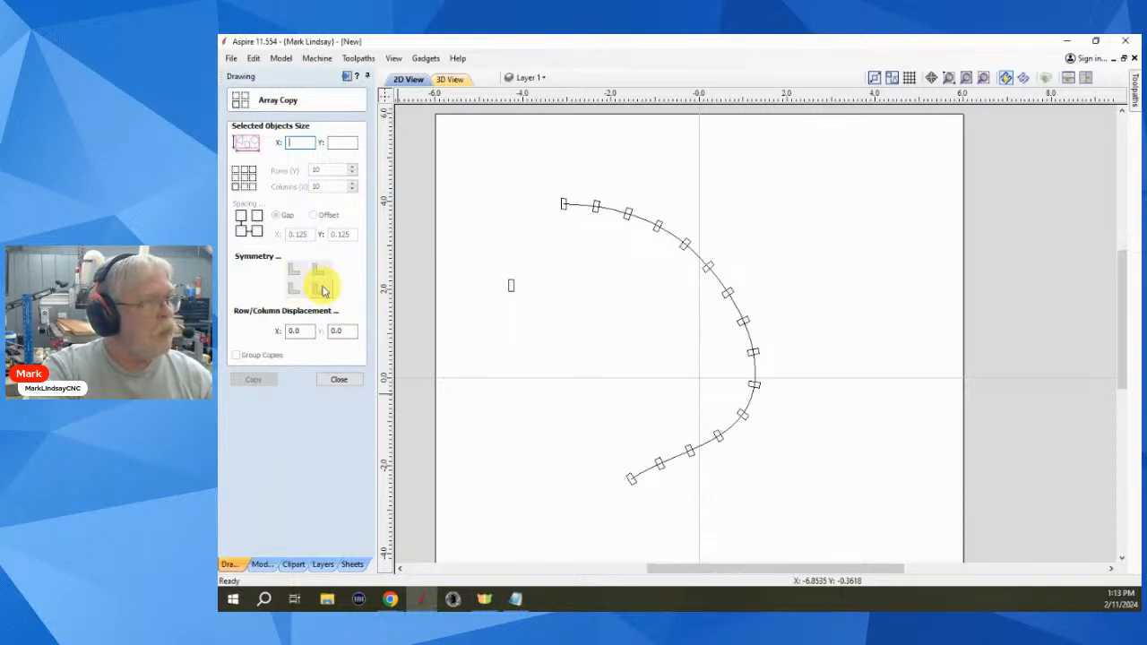
left_click(592, 328)
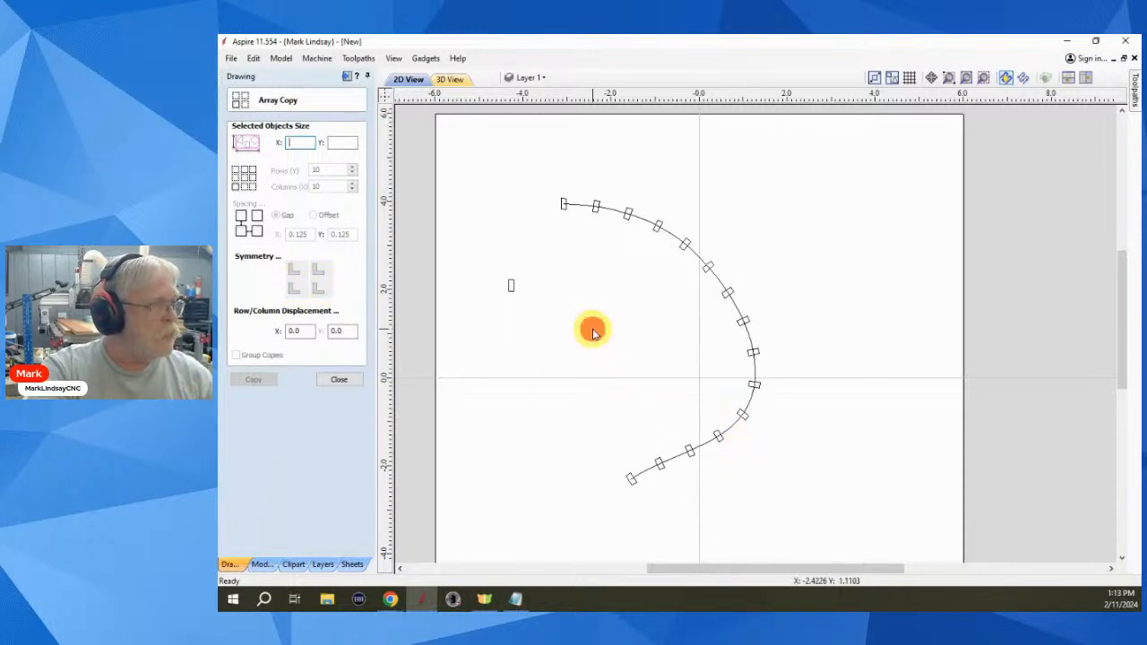
left_click(342, 379)
- Box-select the curve and all the rectangles and delete them
left_click_drag(478, 171, 852, 563)
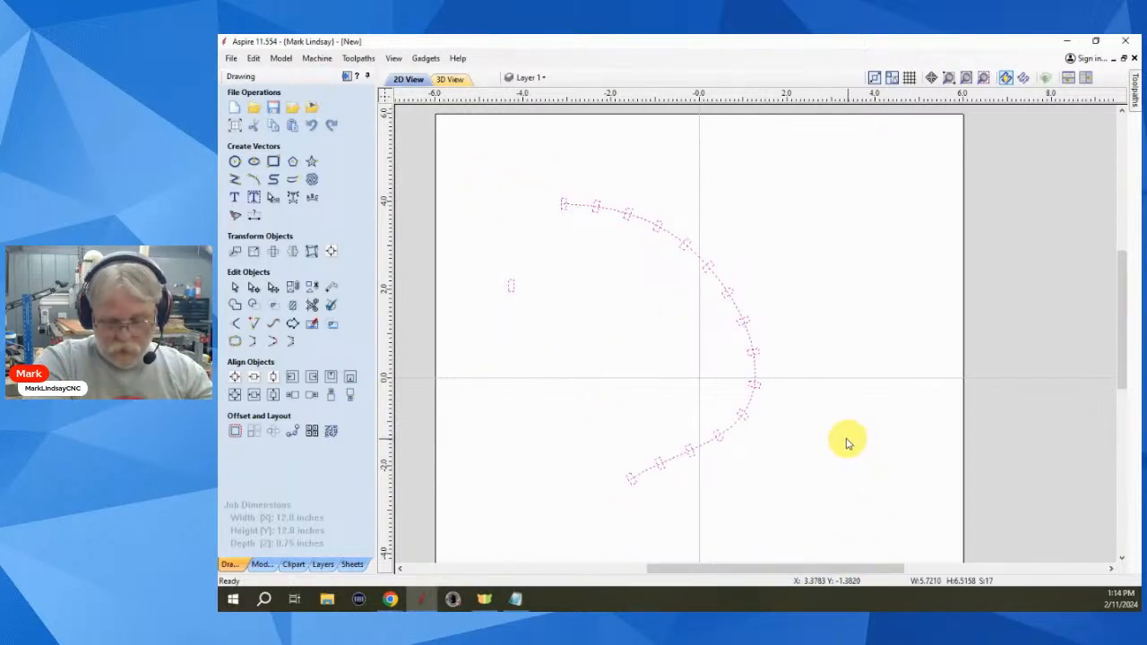
key("Delete")
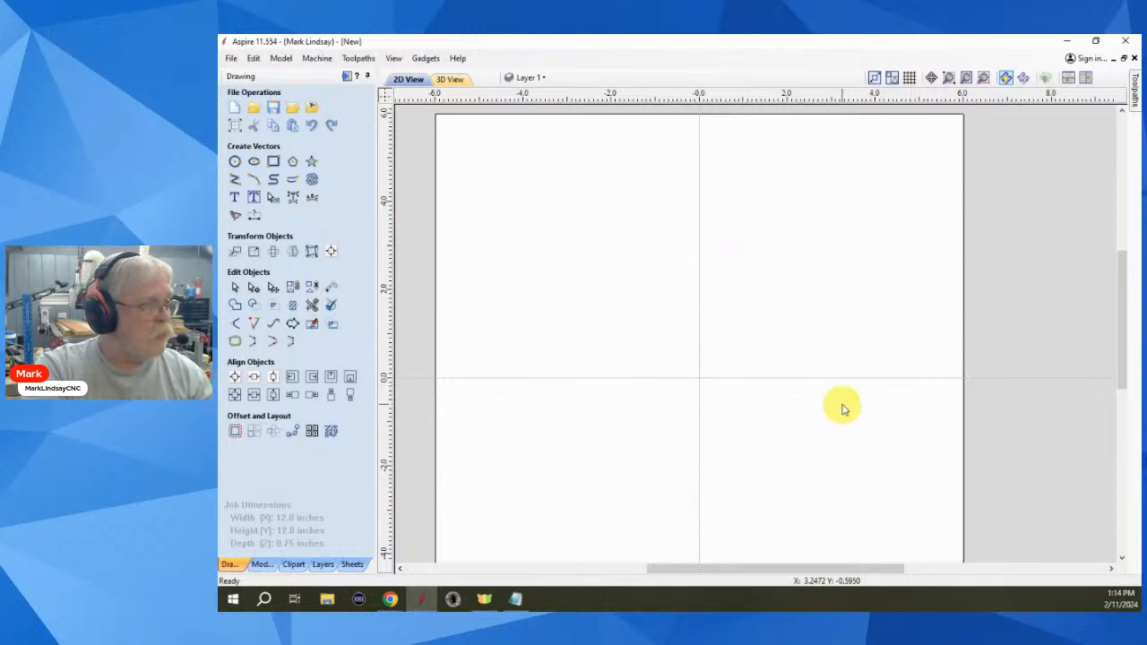
scroll(814, 379, "down", 3)
scroll(688, 515, "up", 2)
scroll(688, 515, "up", 2)
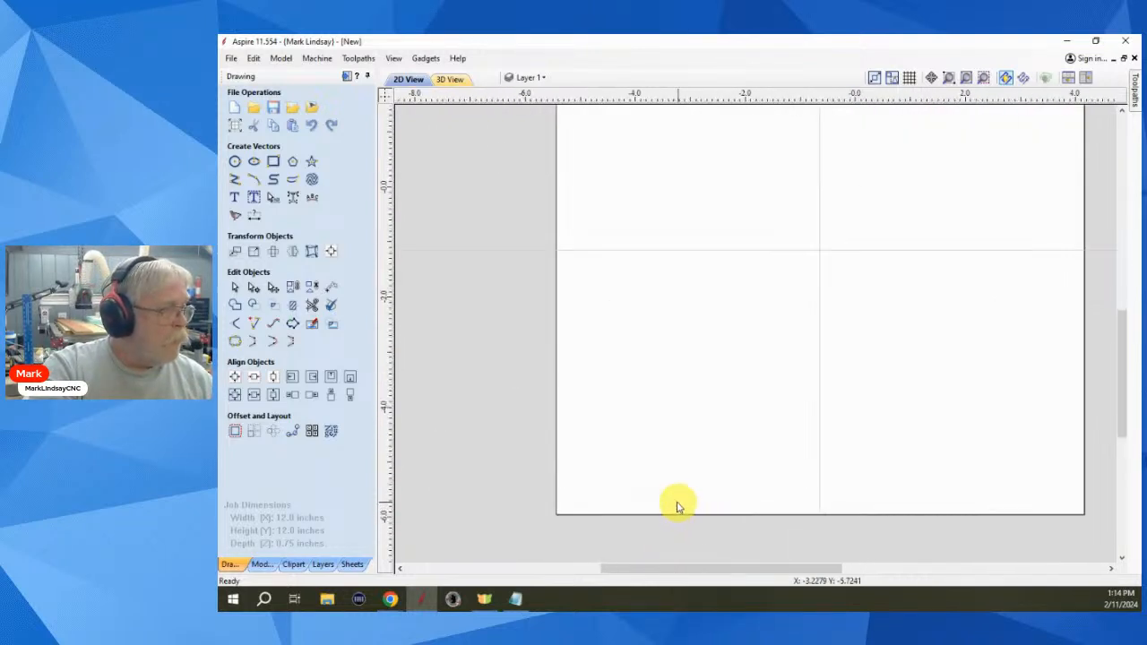
- Draw a 0.125 by 0.25 inch rectangle near the sheet's lower left
left_click(273, 162)
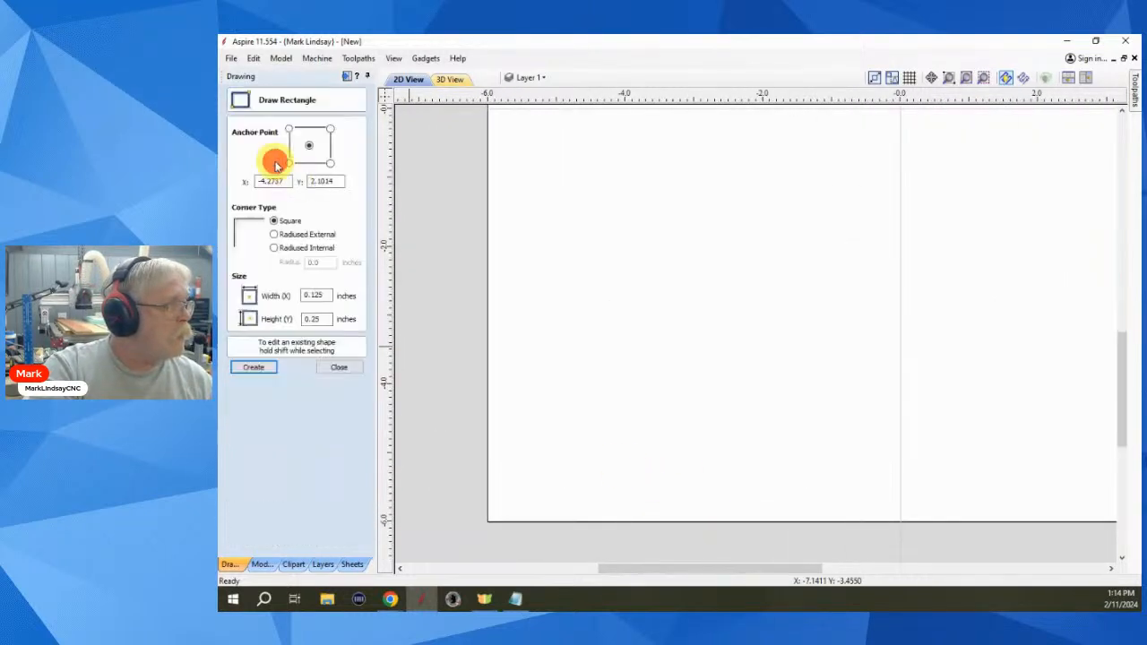
left_click(576, 460)
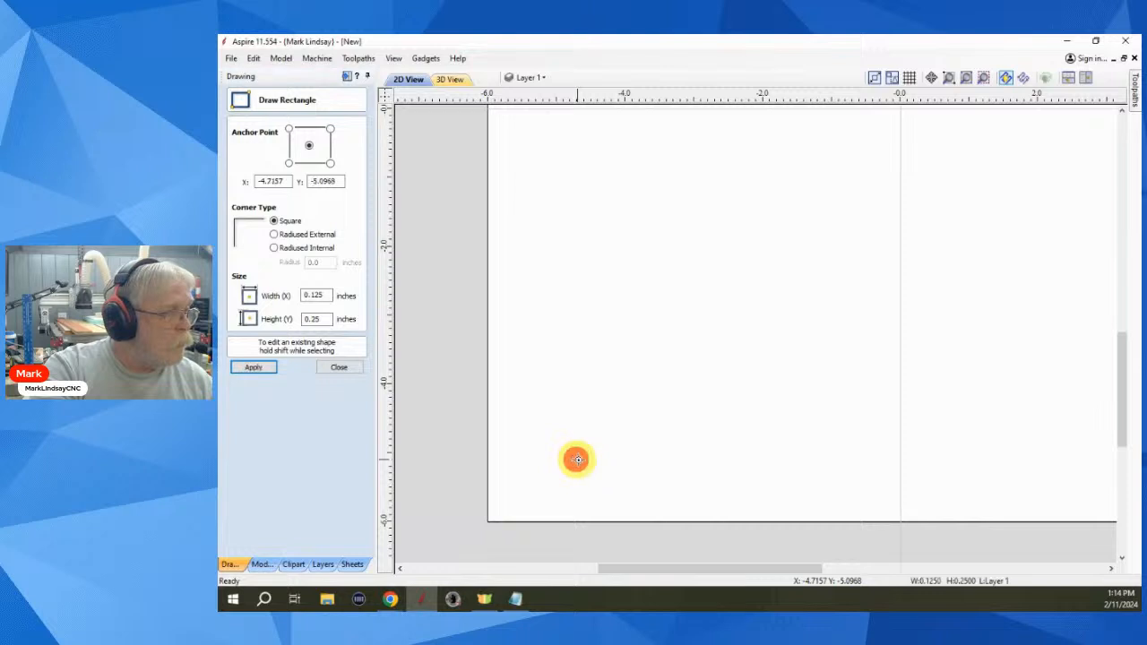
left_click(335, 366)
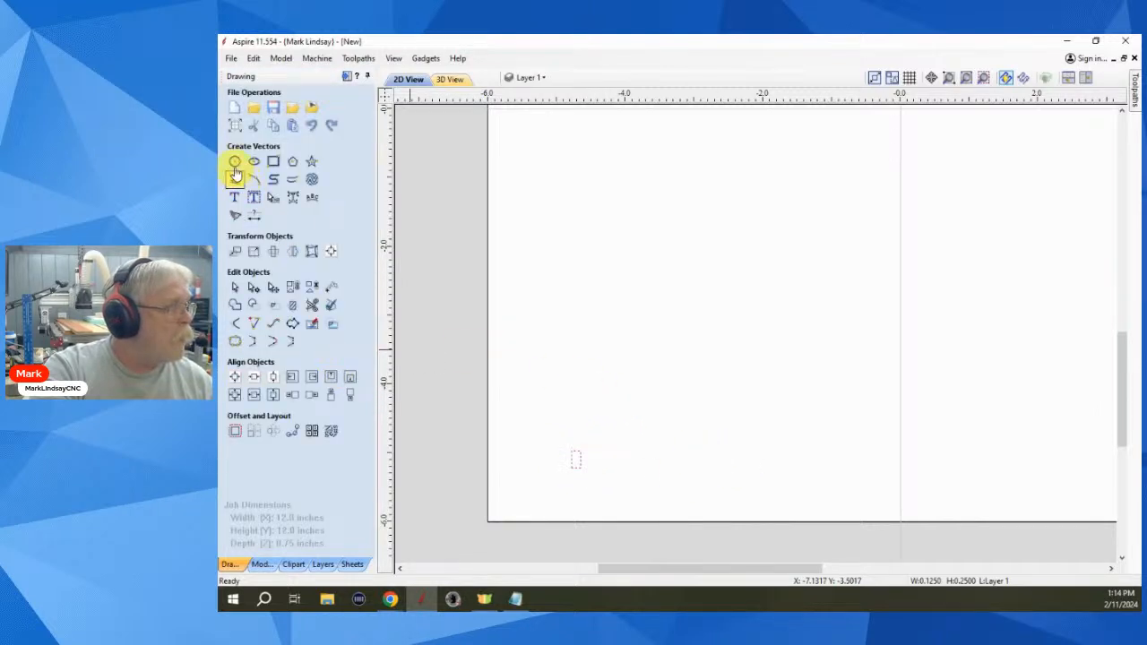
scroll(579, 460, "up", 5)
scroll(579, 457, "up", 3)
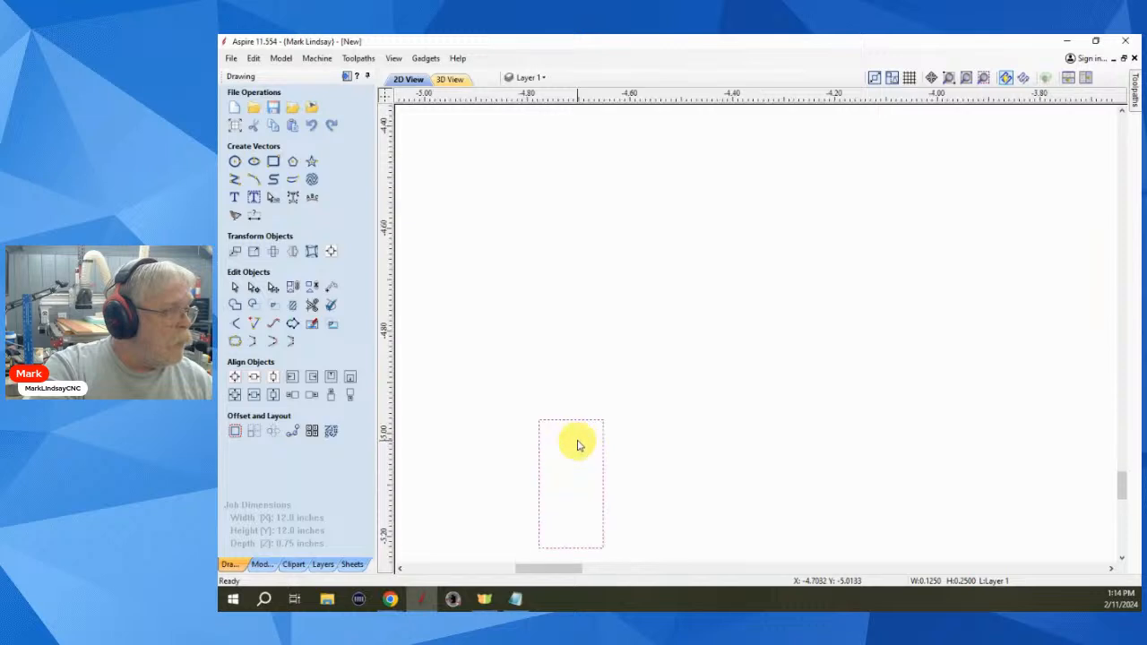
right_click(575, 421)
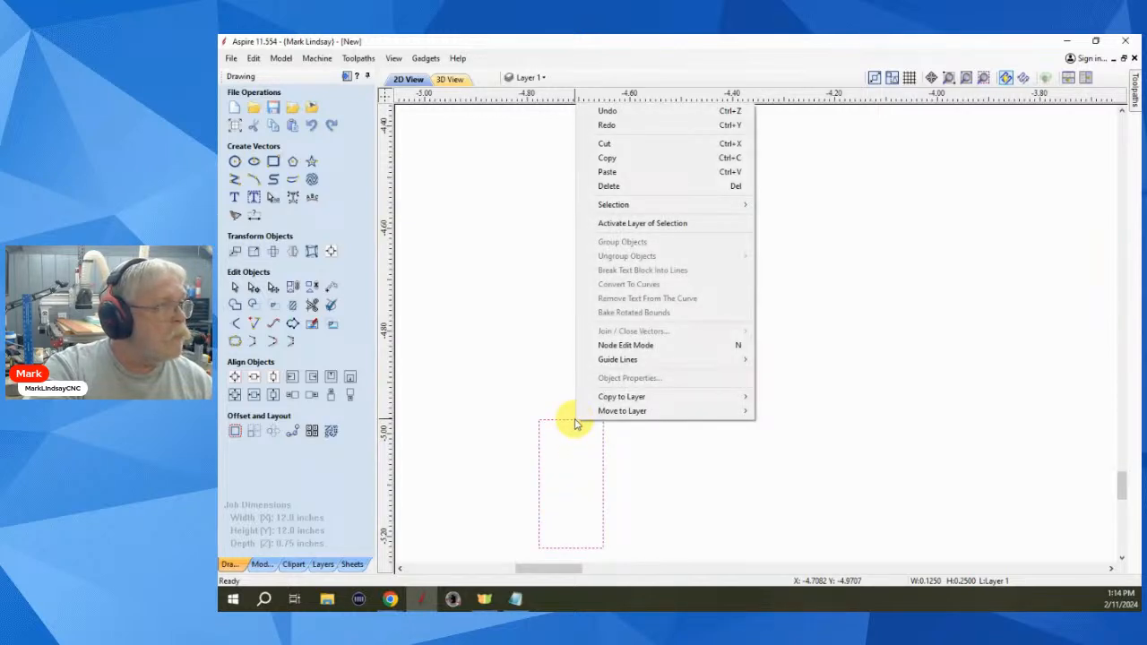
left_click(842, 441)
- In node editing, convert the rectangle's top and bottom edges to arcs
left_click_drag(641, 409, 517, 489)
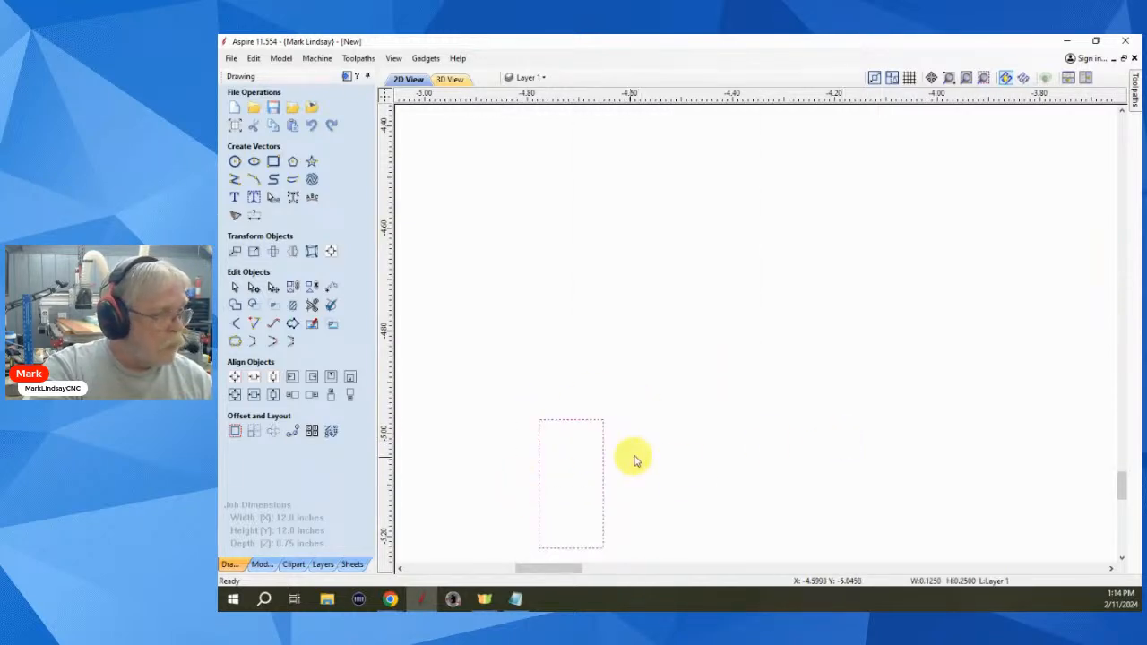
key("n")
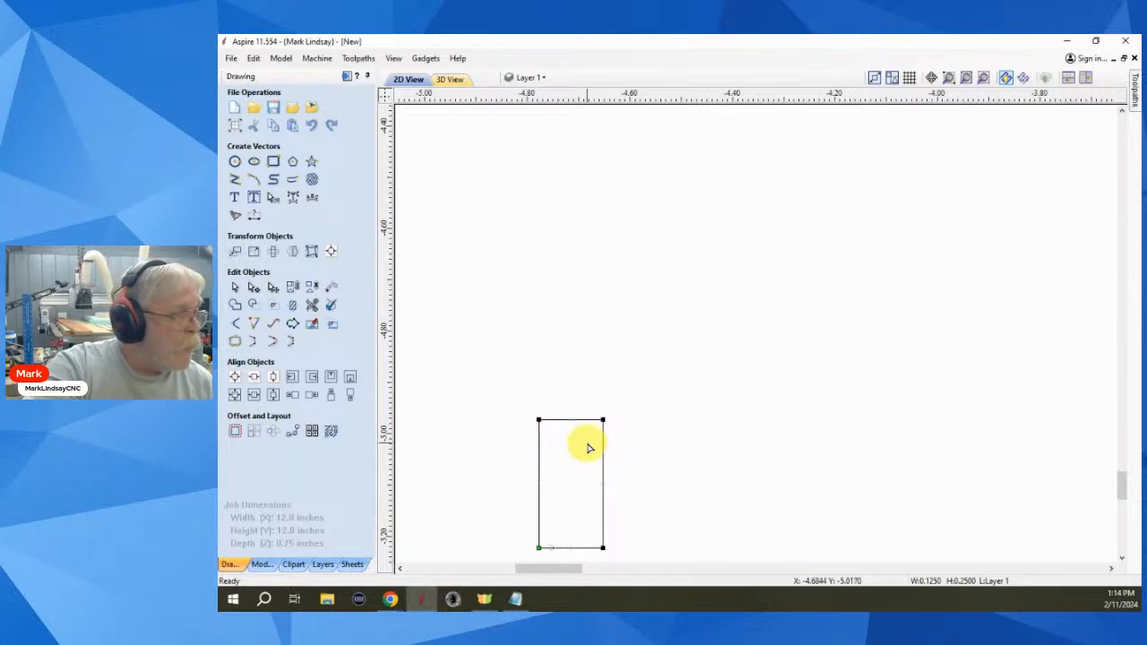
right_click(580, 425)
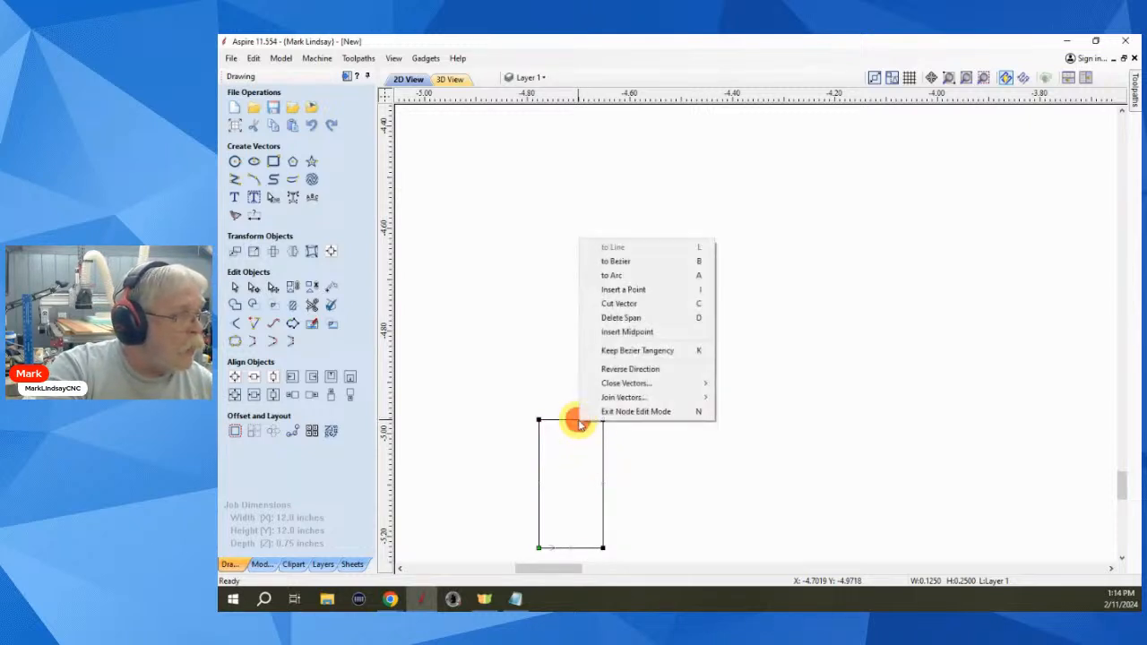
left_click(618, 275)
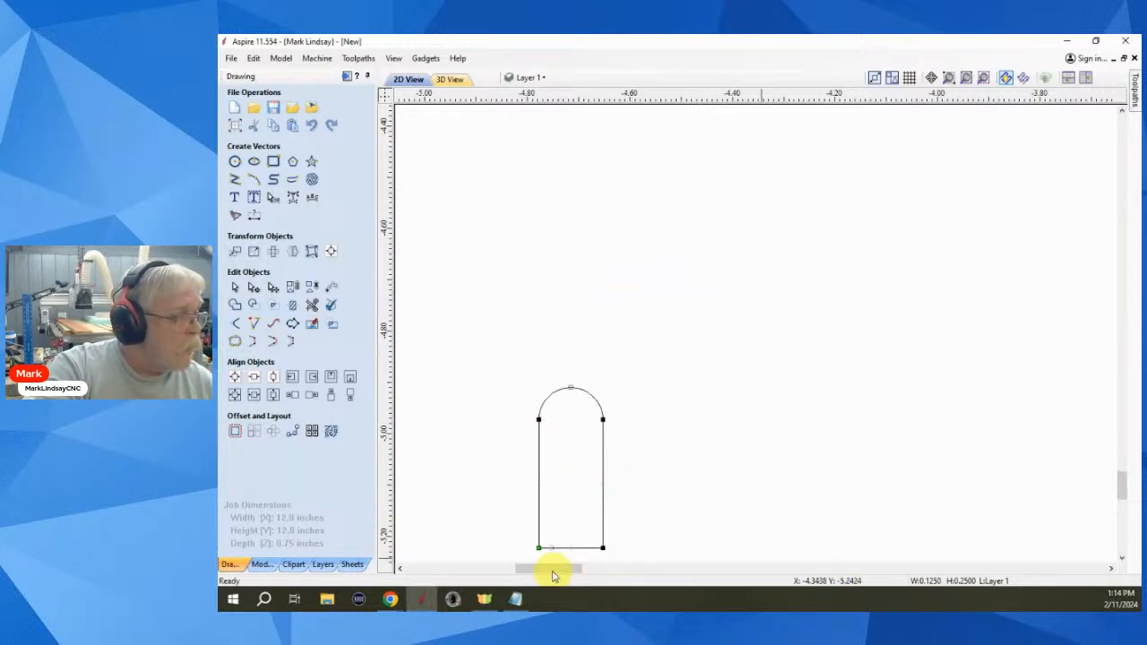
left_click(584, 548)
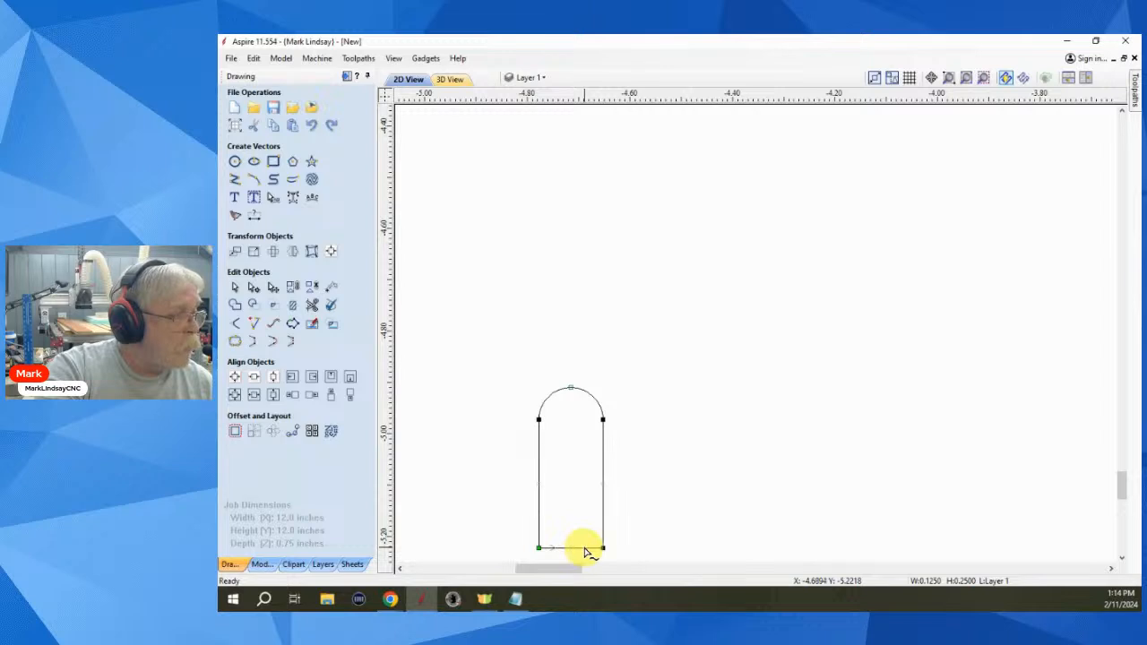
right_click(583, 549)
left_click(678, 402)
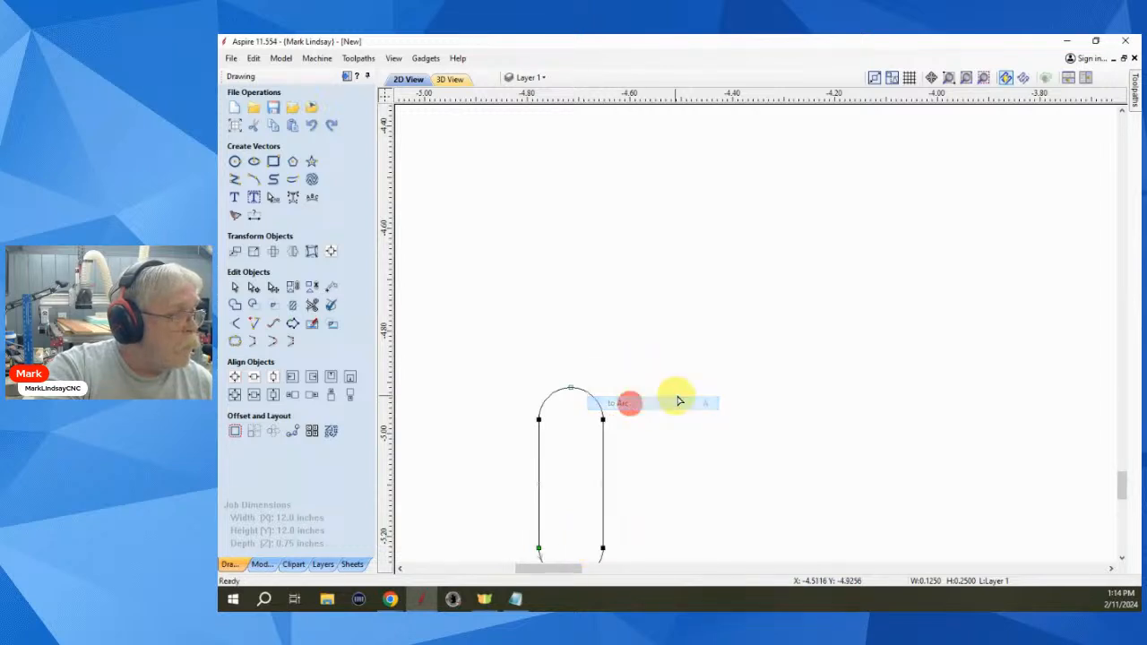
scroll(686, 391, "down", 2)
scroll(663, 519, "up", 4)
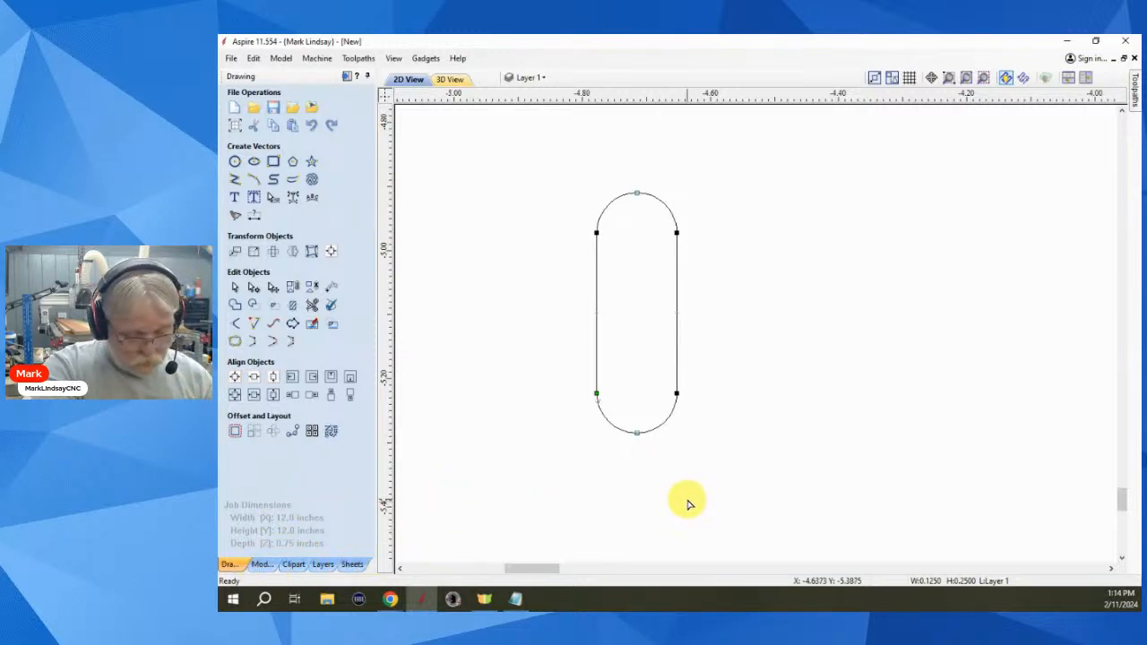
- Exit node editing and resize the slot to 0.75 inches tall, keeping its 0.125-inch width
key("n")
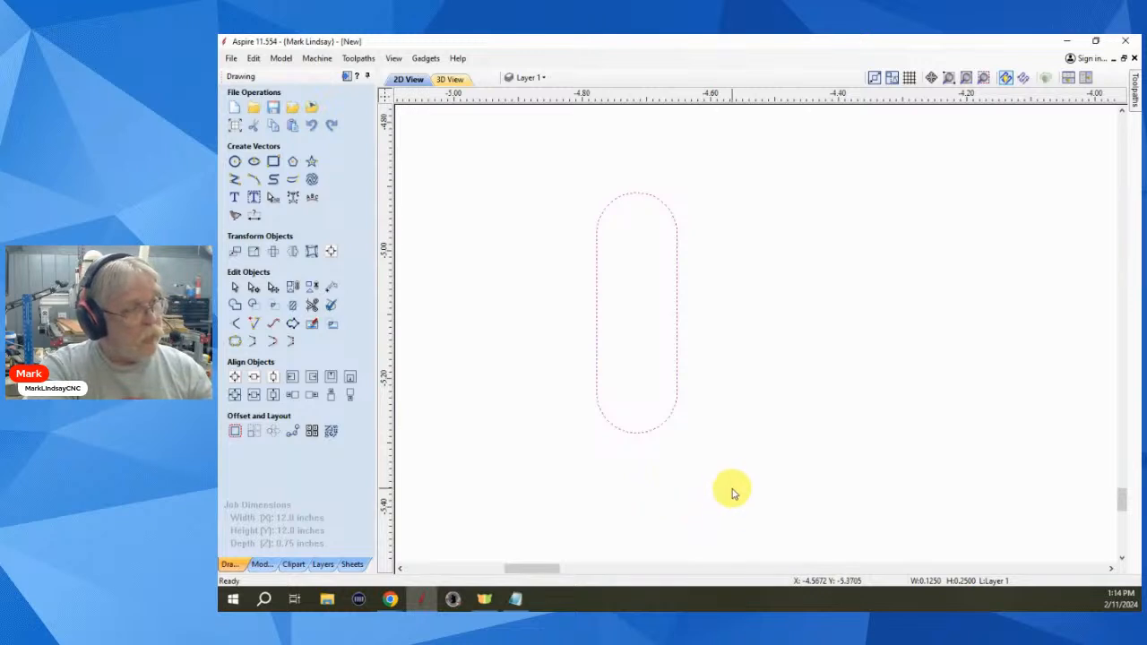
scroll(728, 476, "down", 1)
scroll(728, 480, "up", 1)
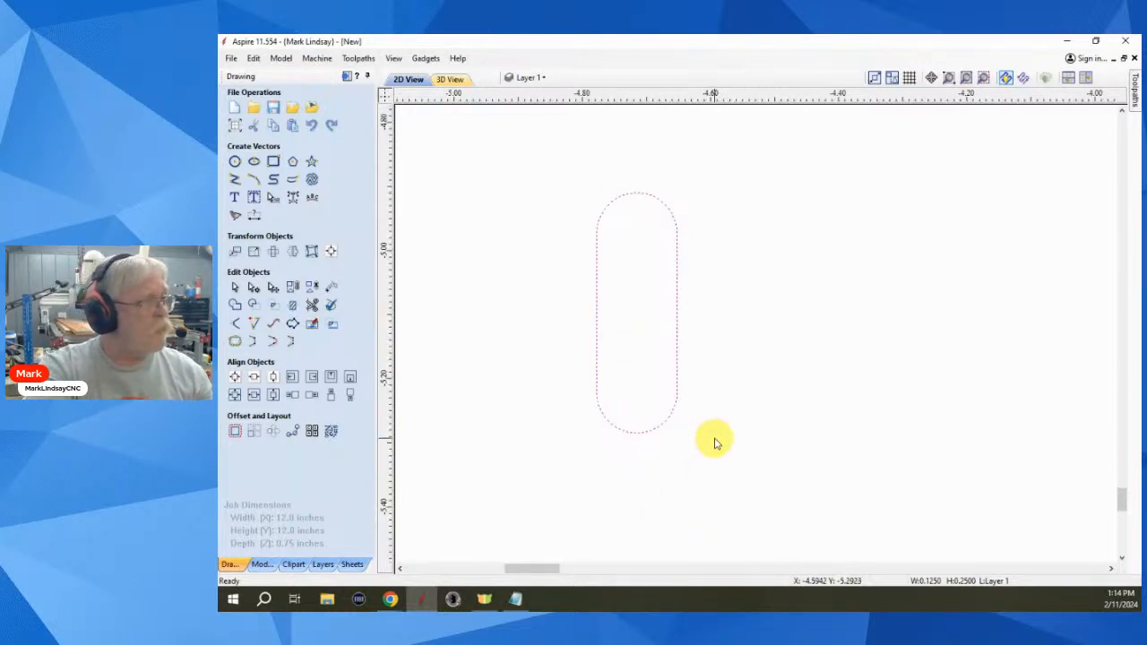
scroll(712, 439, "down", 2)
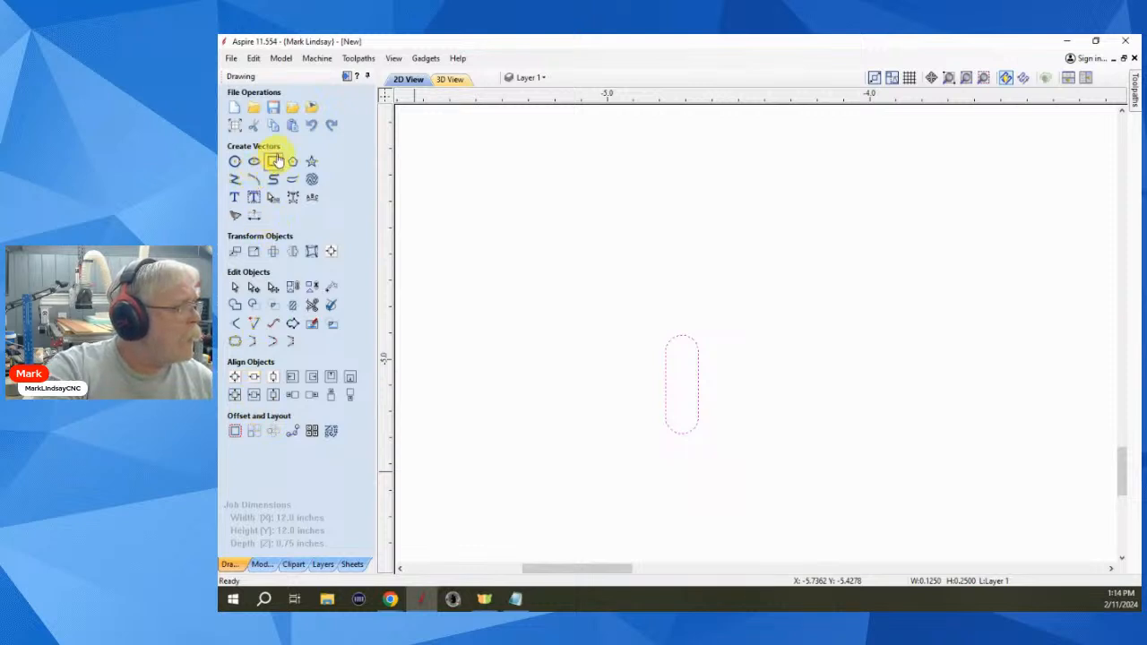
left_click(254, 251)
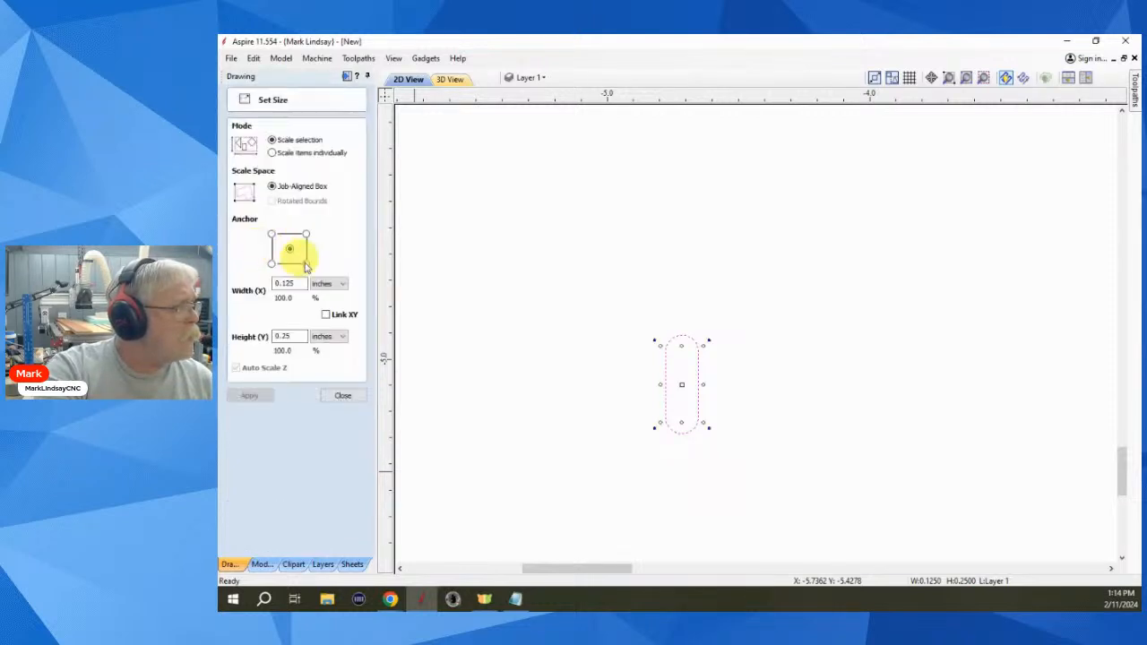
left_click(288, 337)
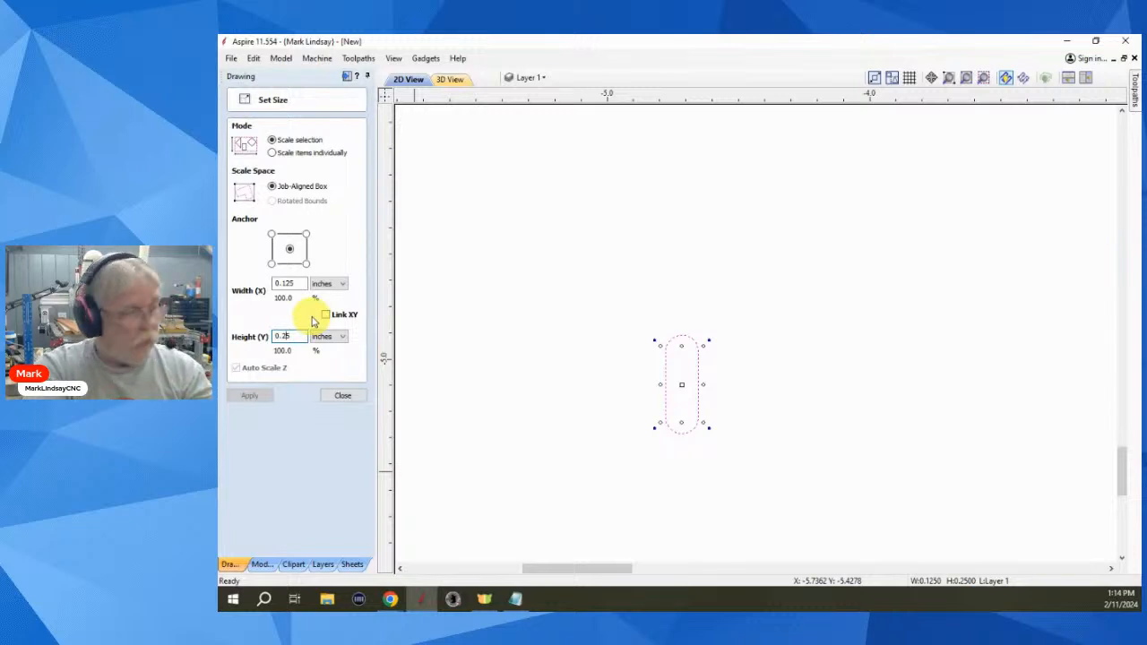
key("BackSpace")
key("Tab")
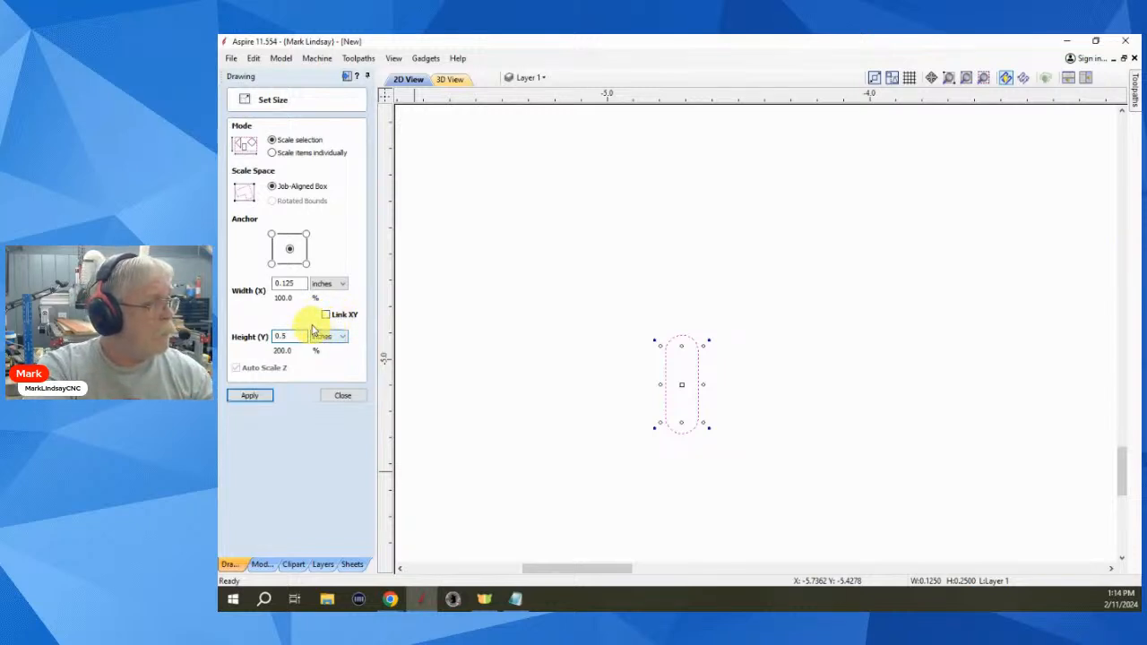
left_click(253, 396)
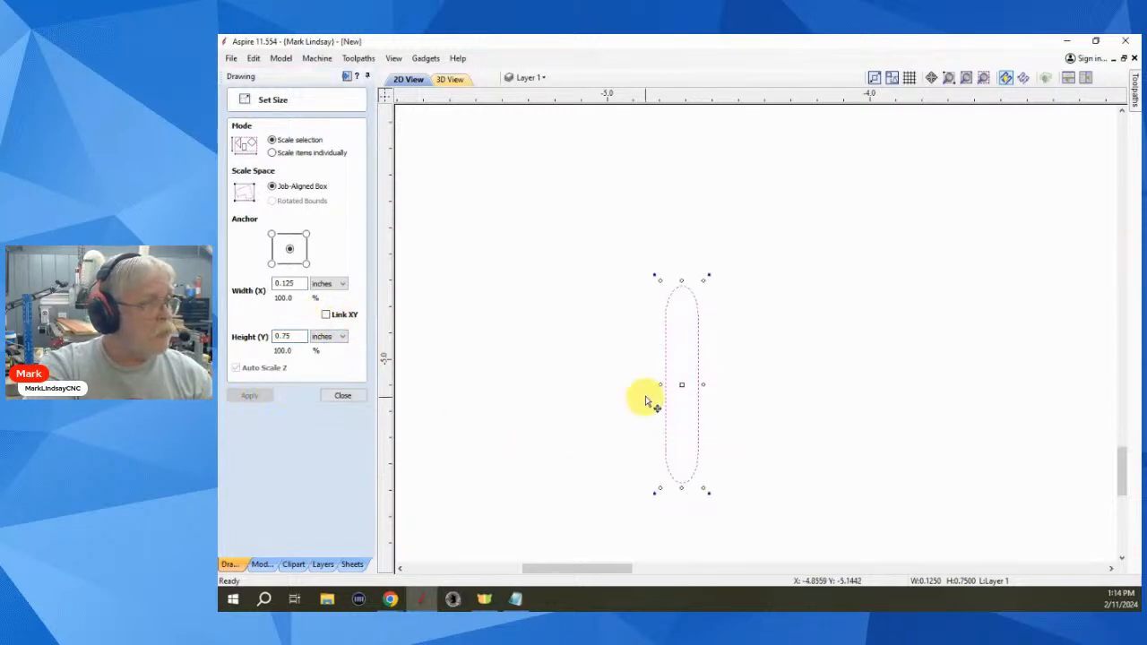
left_click(343, 395)
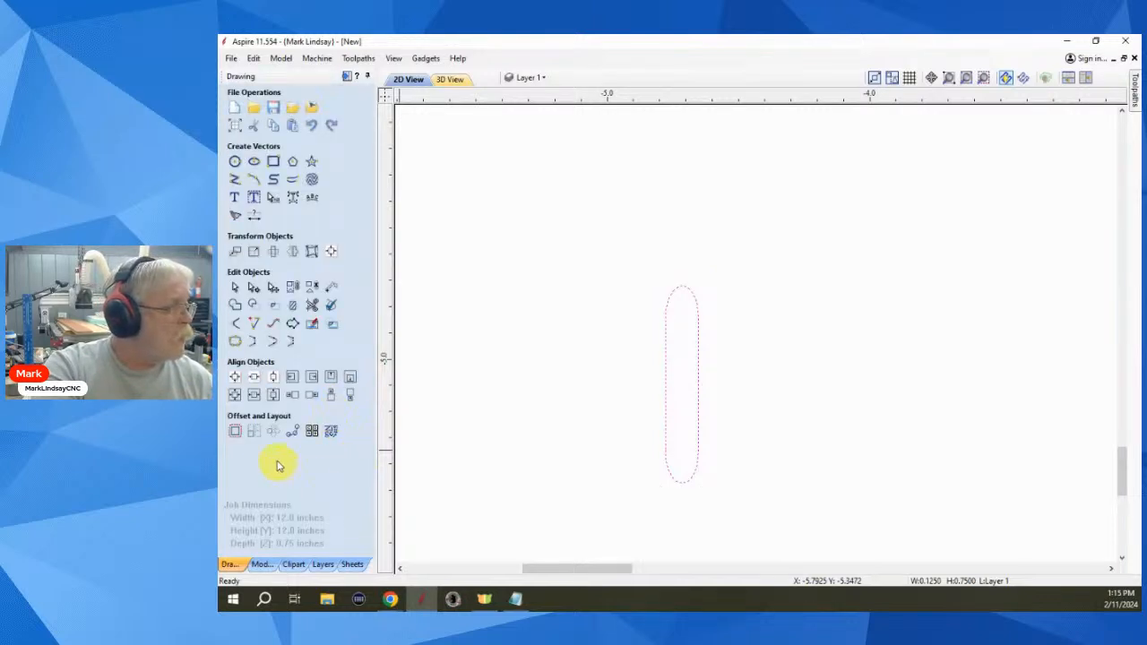
left_click(256, 432)
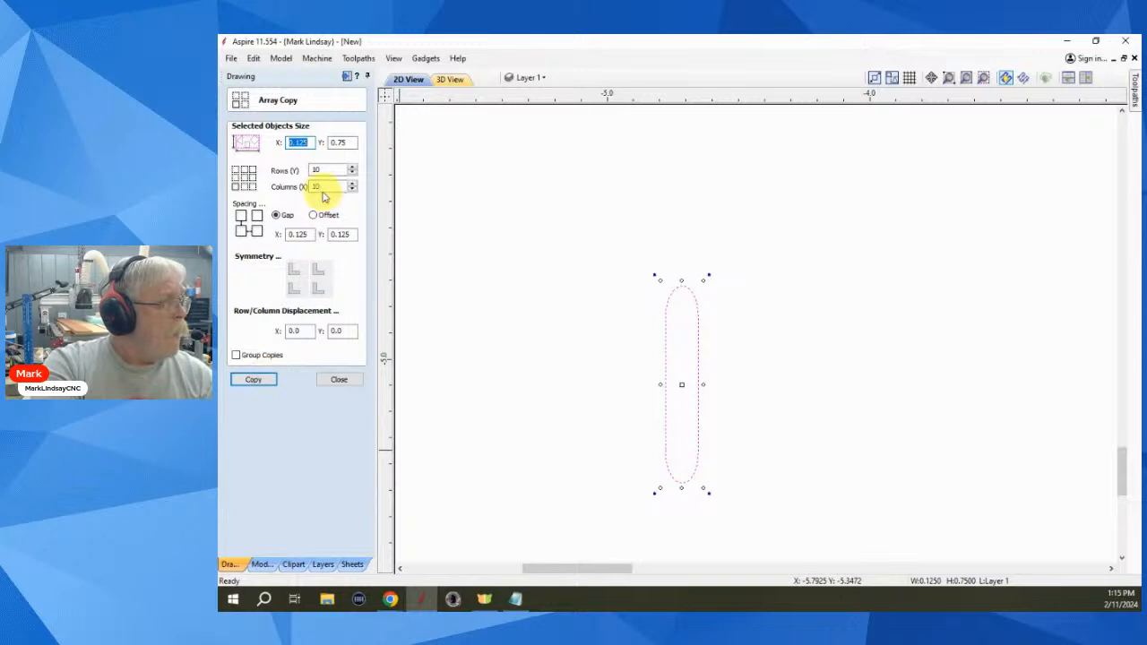
double_click(295, 235)
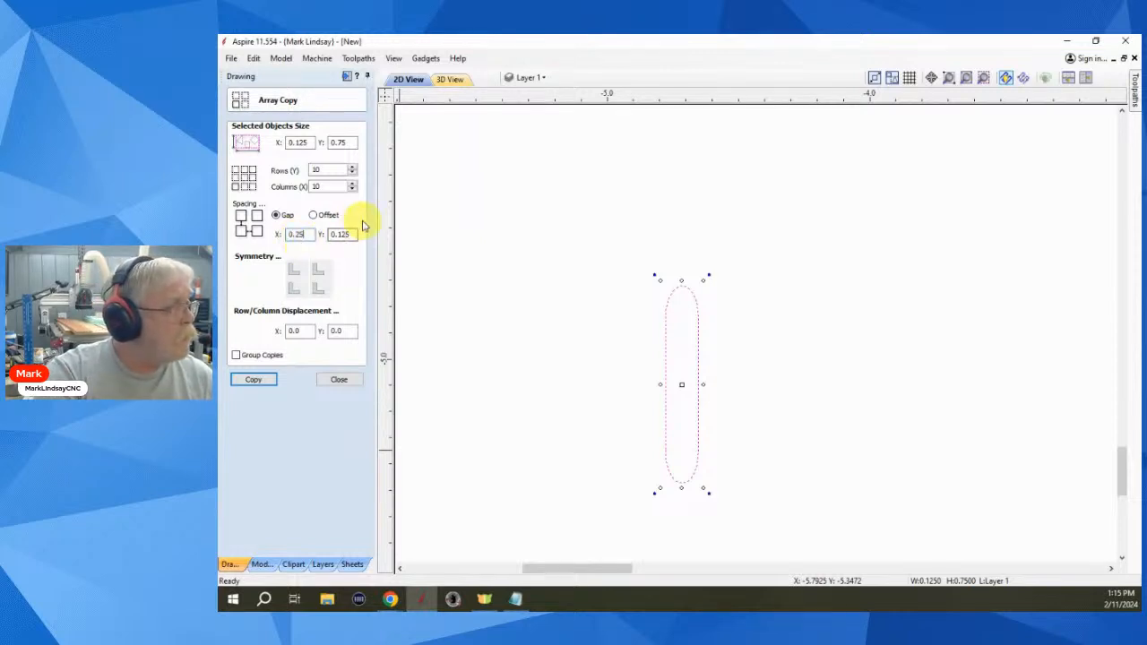
left_click(341, 233)
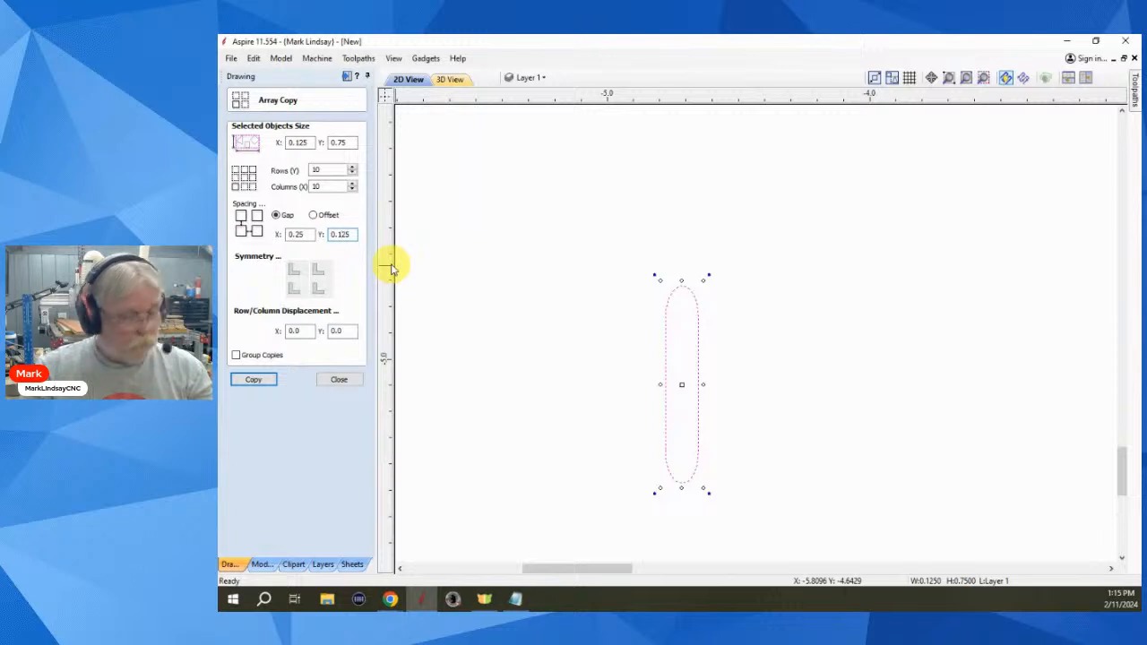
left_click(297, 275)
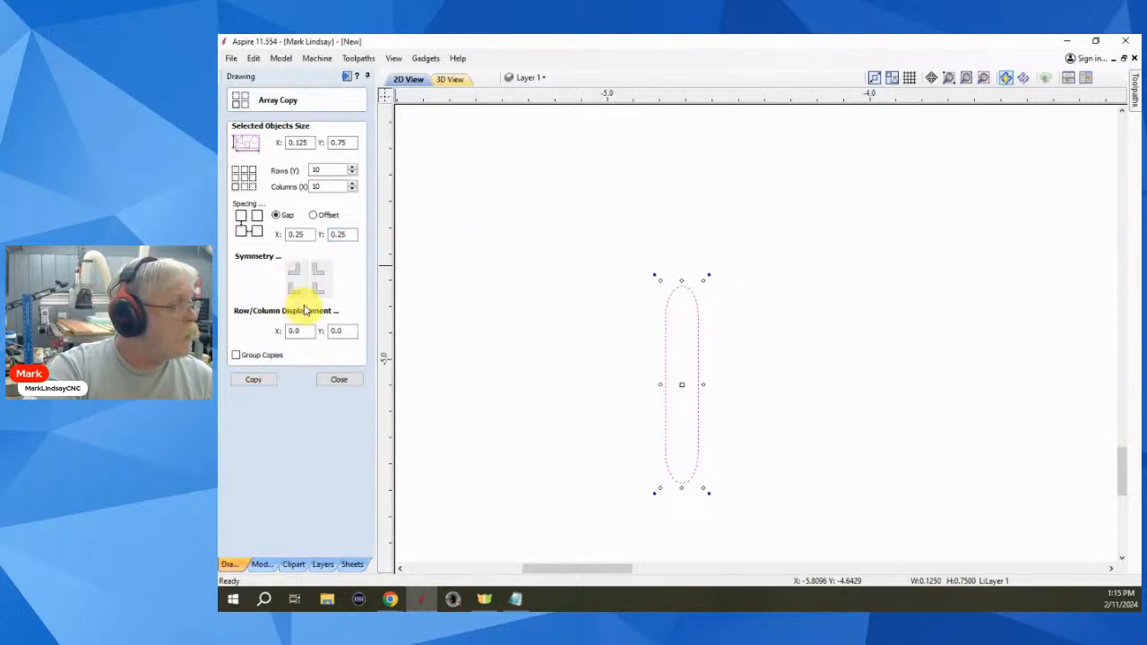
left_click(299, 290)
left_click(300, 291)
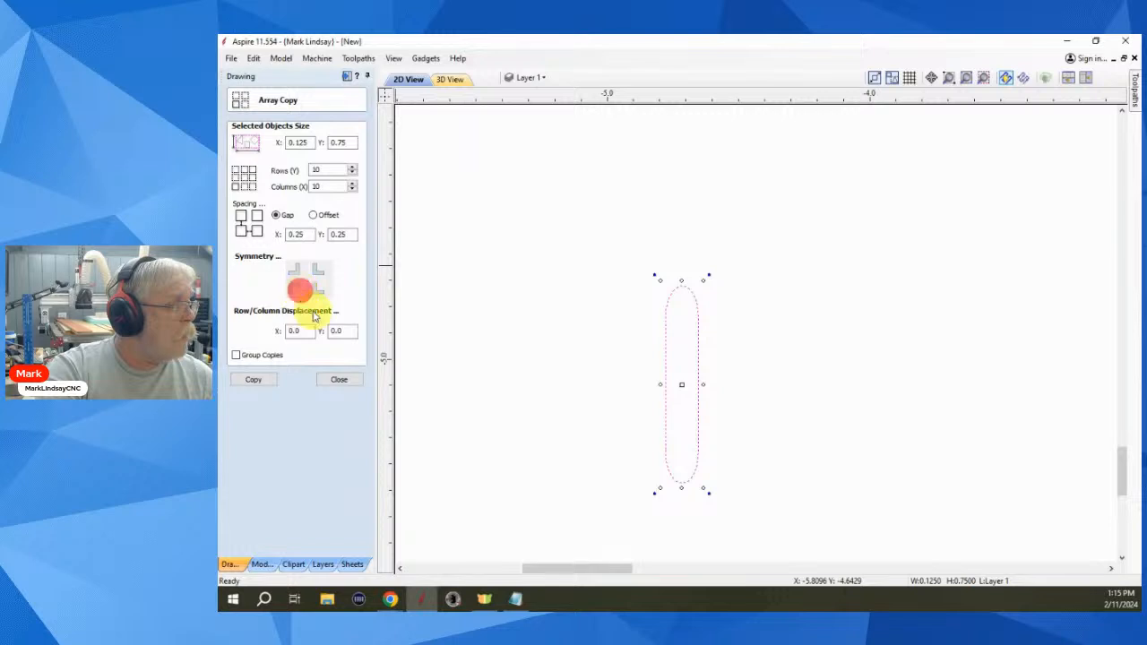
left_click(295, 282)
left_click(321, 291)
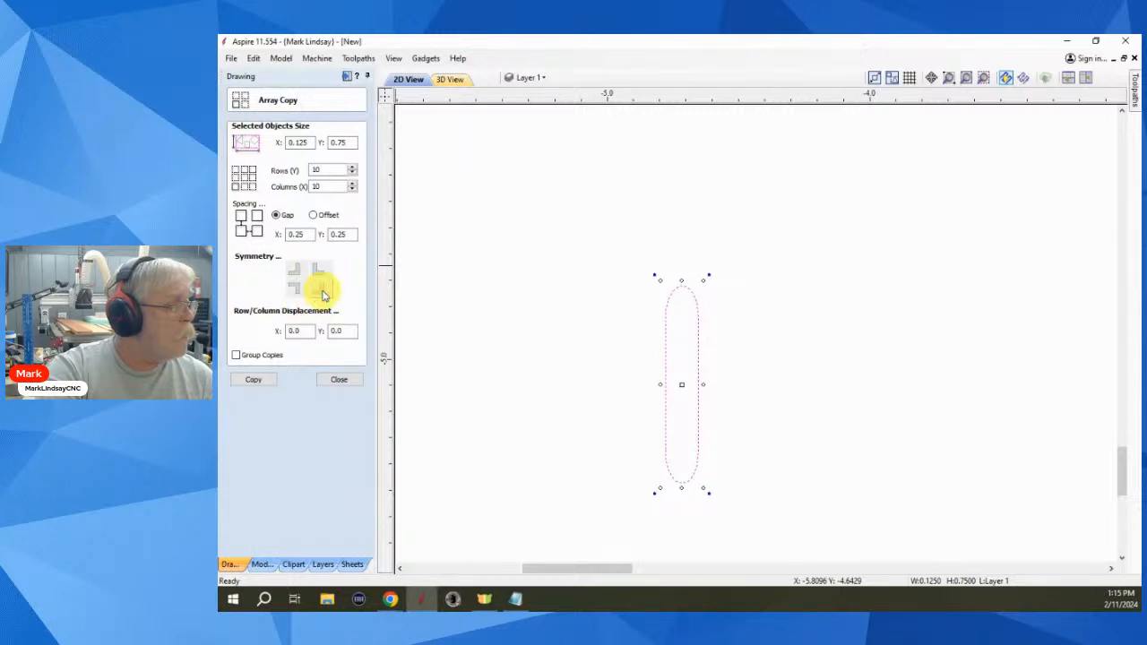
left_click(320, 290)
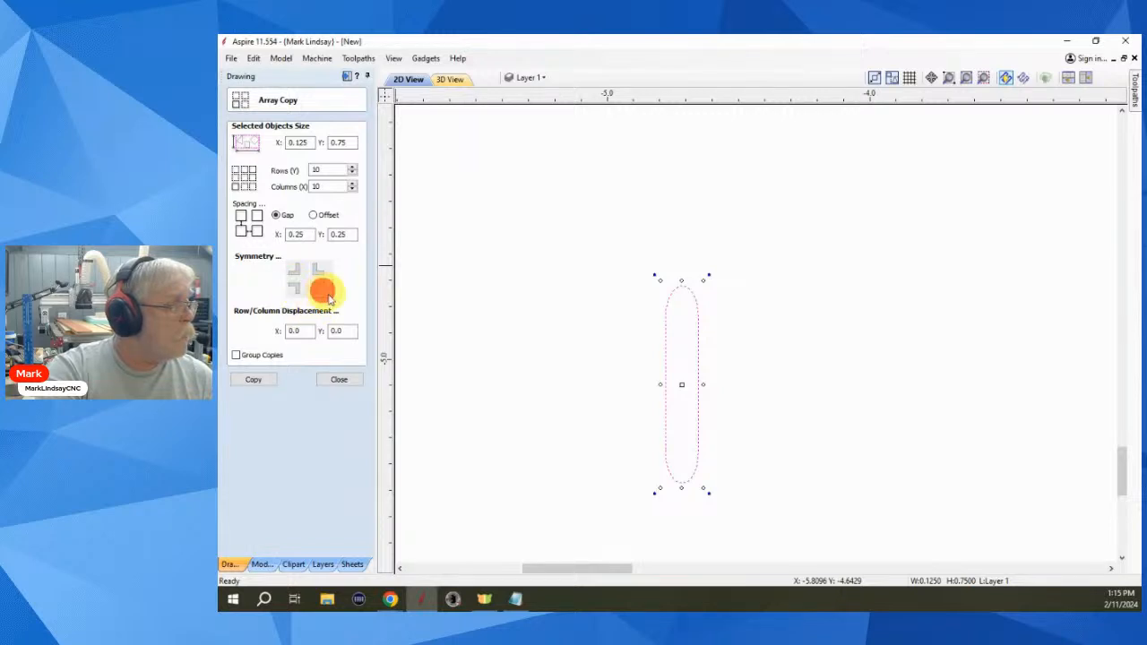
left_click(257, 380)
scroll(661, 440, "down", 5)
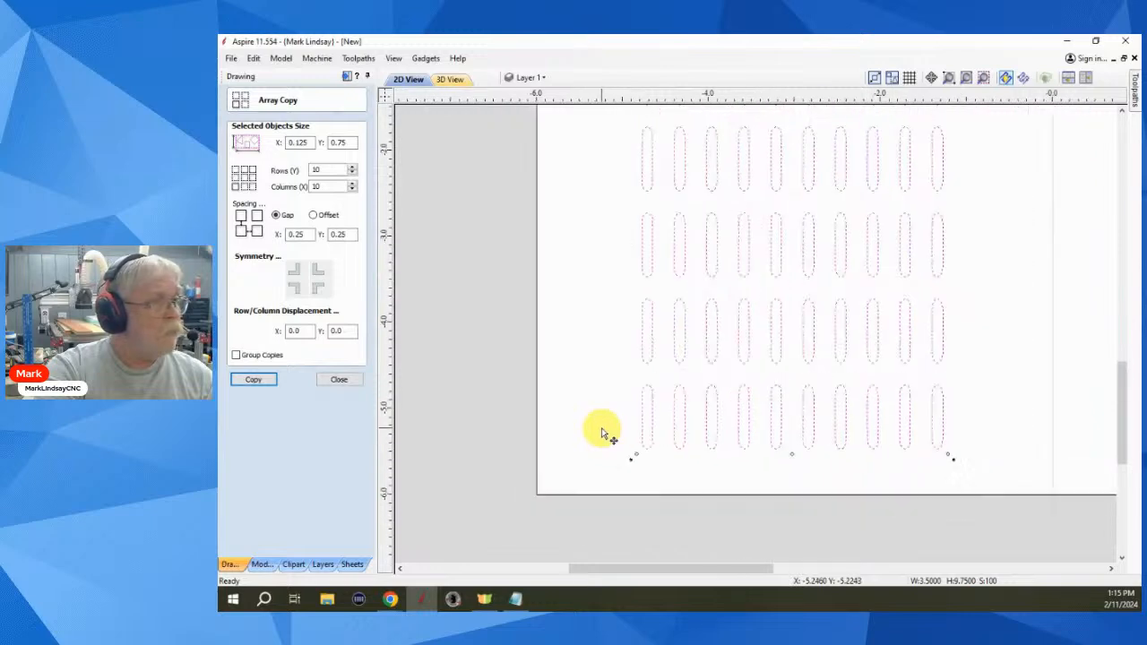
scroll(603, 433, "down", 3)
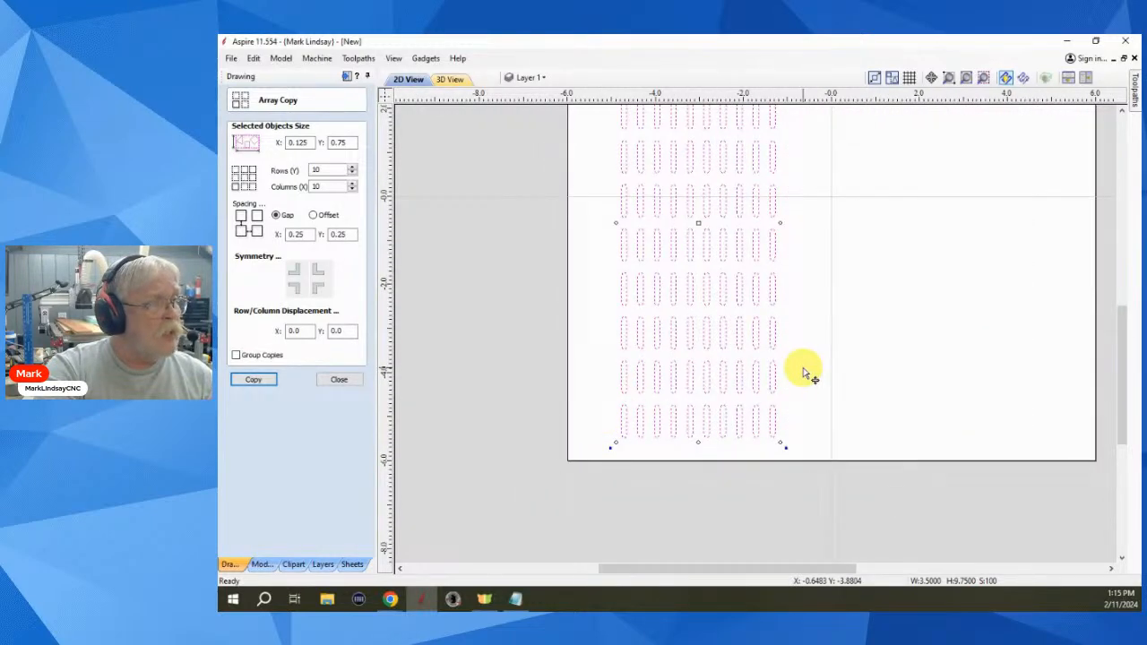
key("ctrl+z")
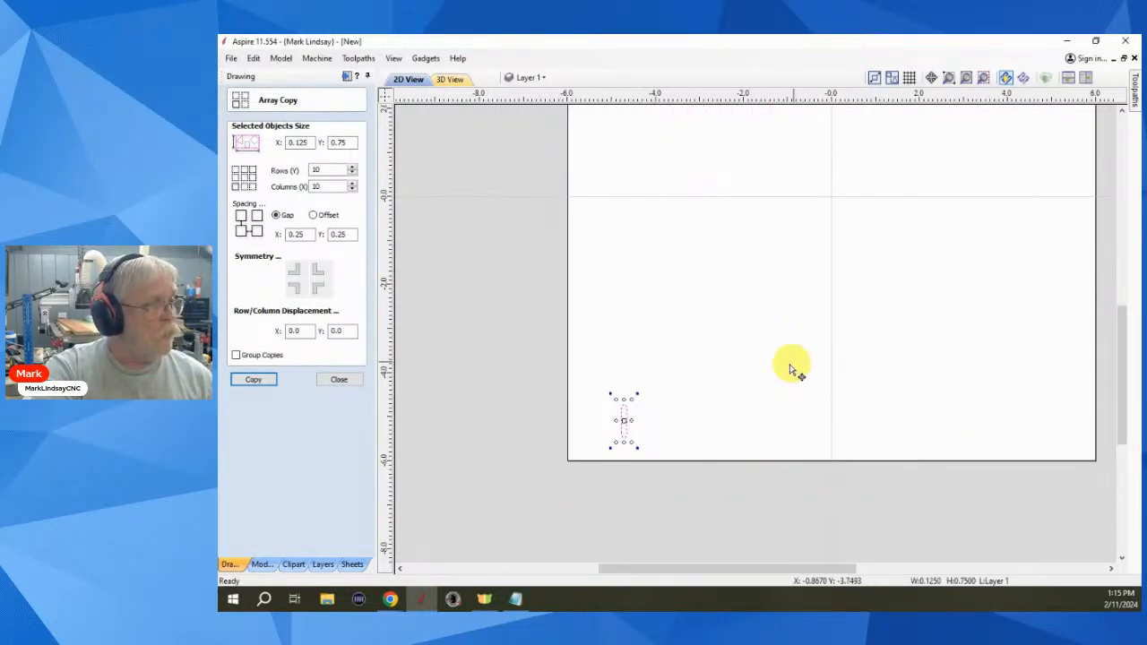
left_click(339, 380)
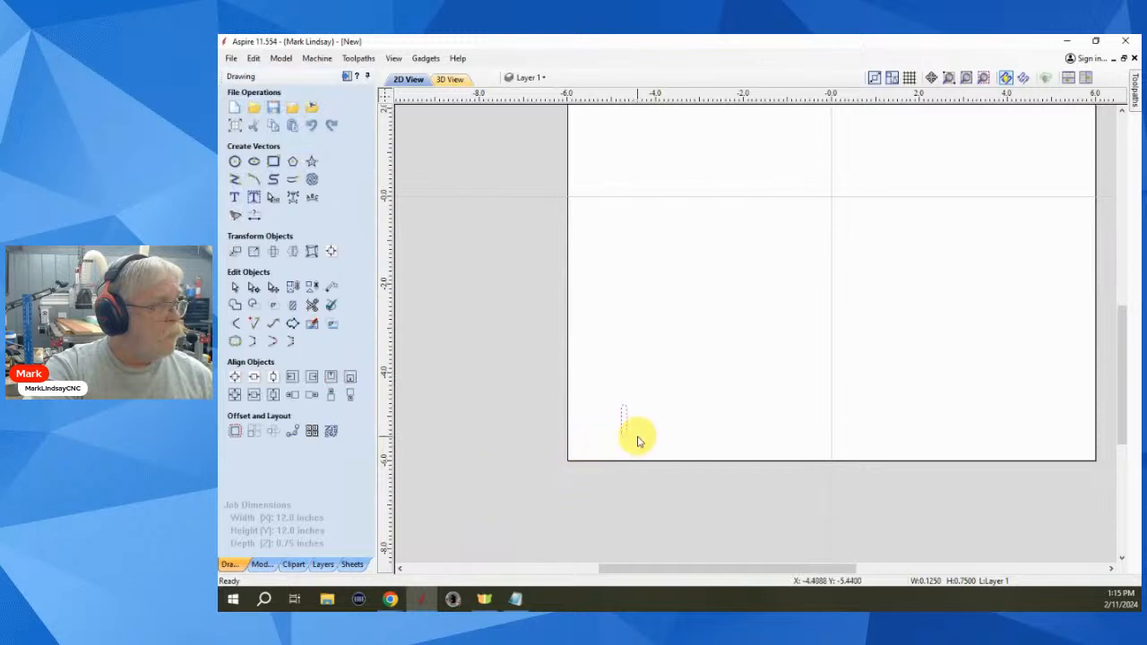
- Rotate the slot 45° and set Array Copy symmetry so alternating copies are mirrored
scroll(638, 439, "up", 5)
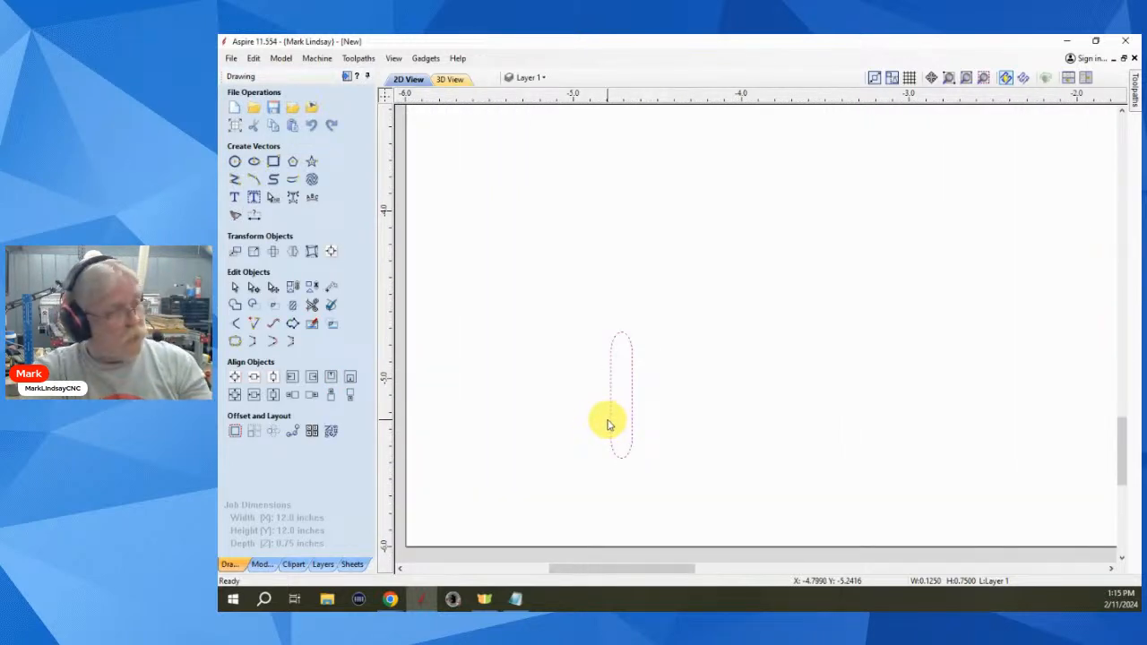
key("9")
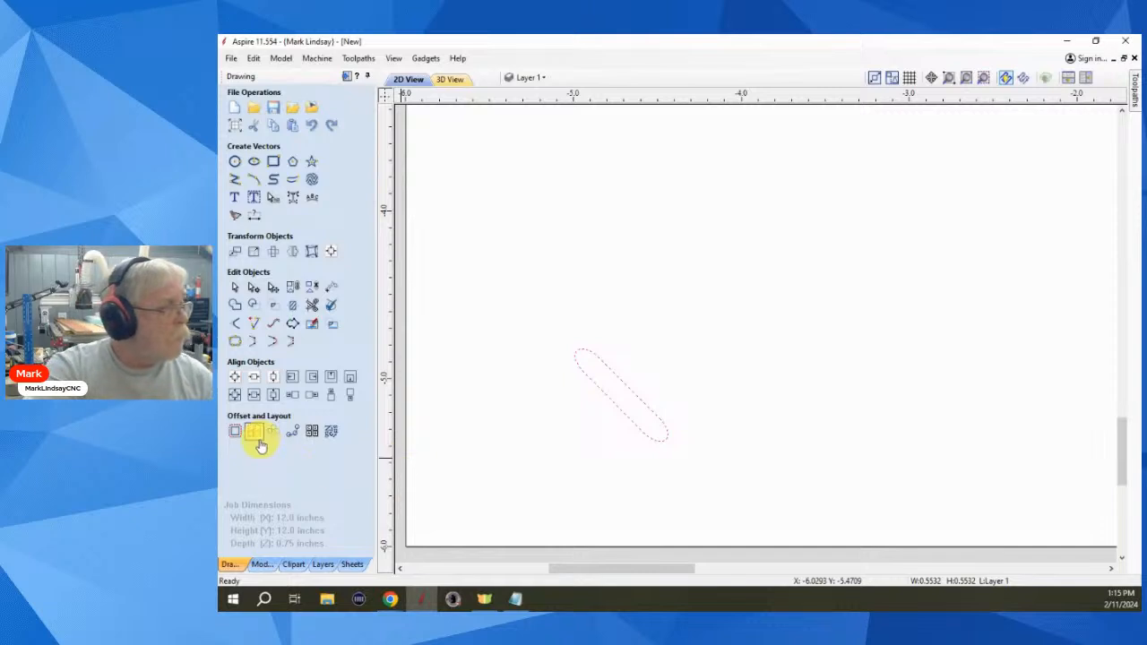
left_click(254, 432)
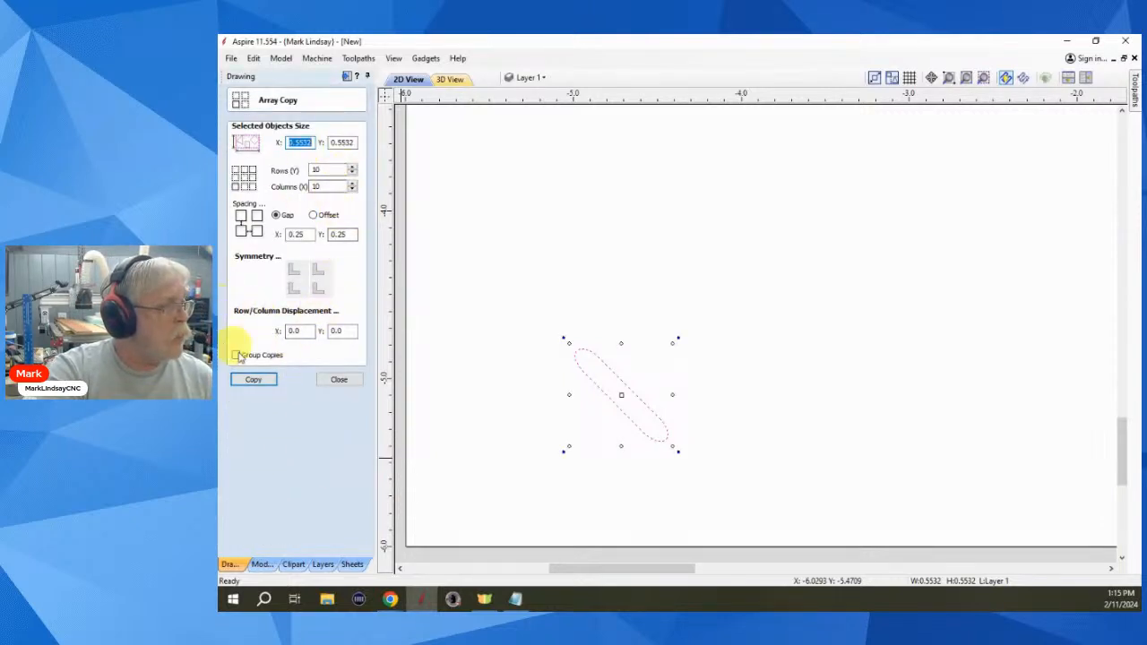
left_click(295, 269)
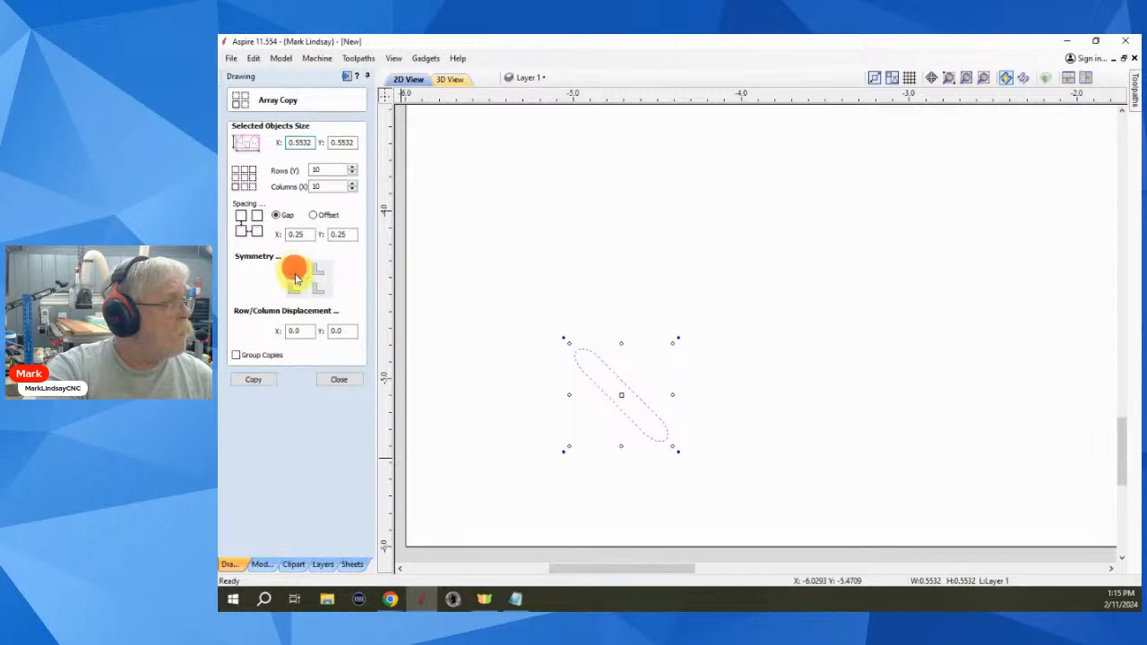
left_click(295, 272)
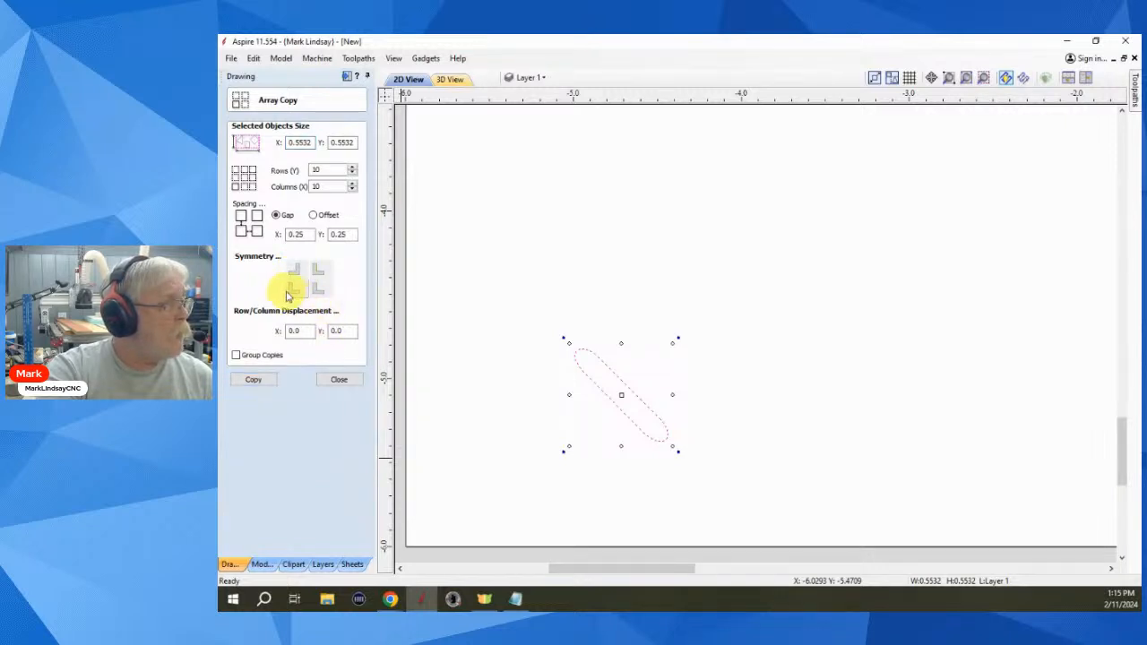
left_click(287, 292)
left_click(295, 291)
left_click(294, 287)
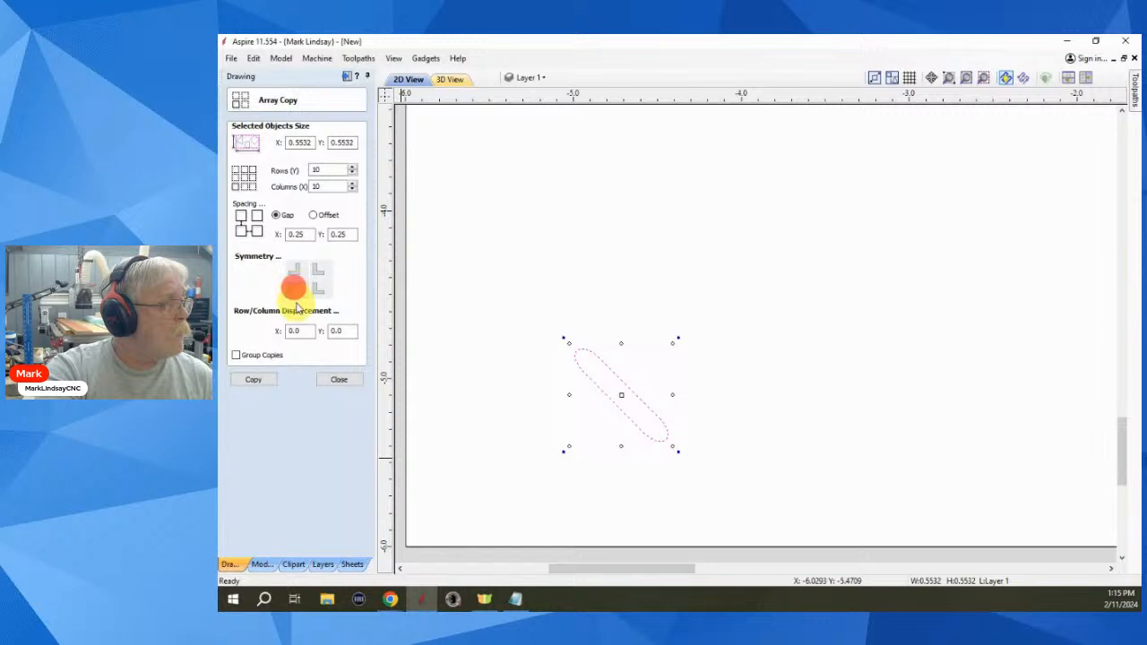
left_click(295, 288)
left_click(325, 292)
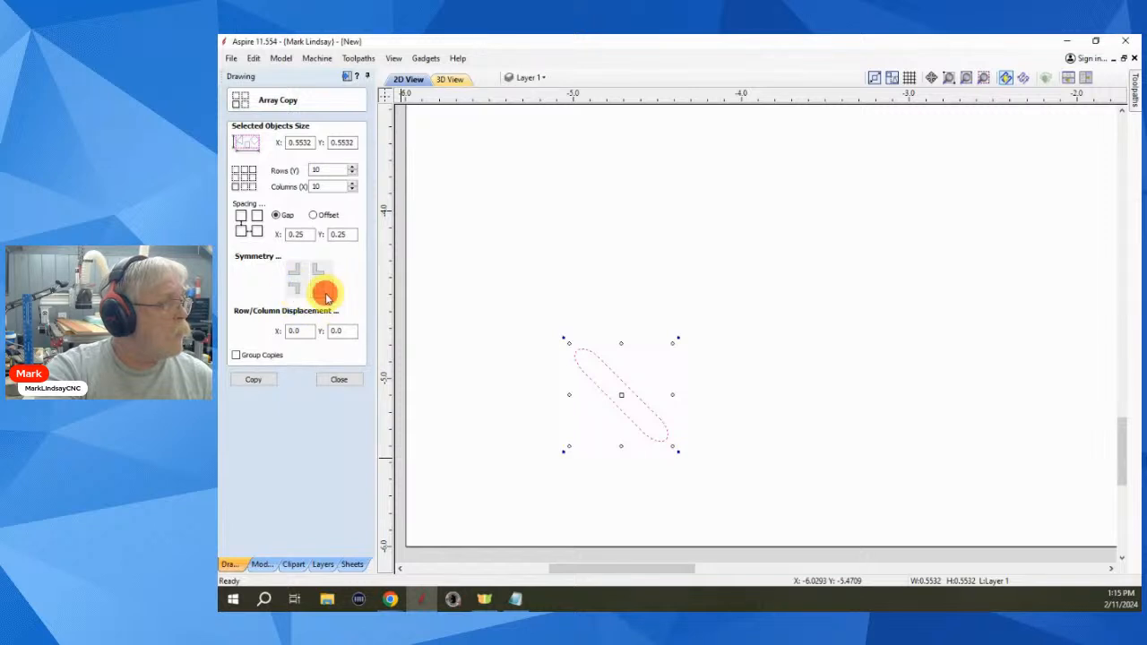
left_click(324, 289)
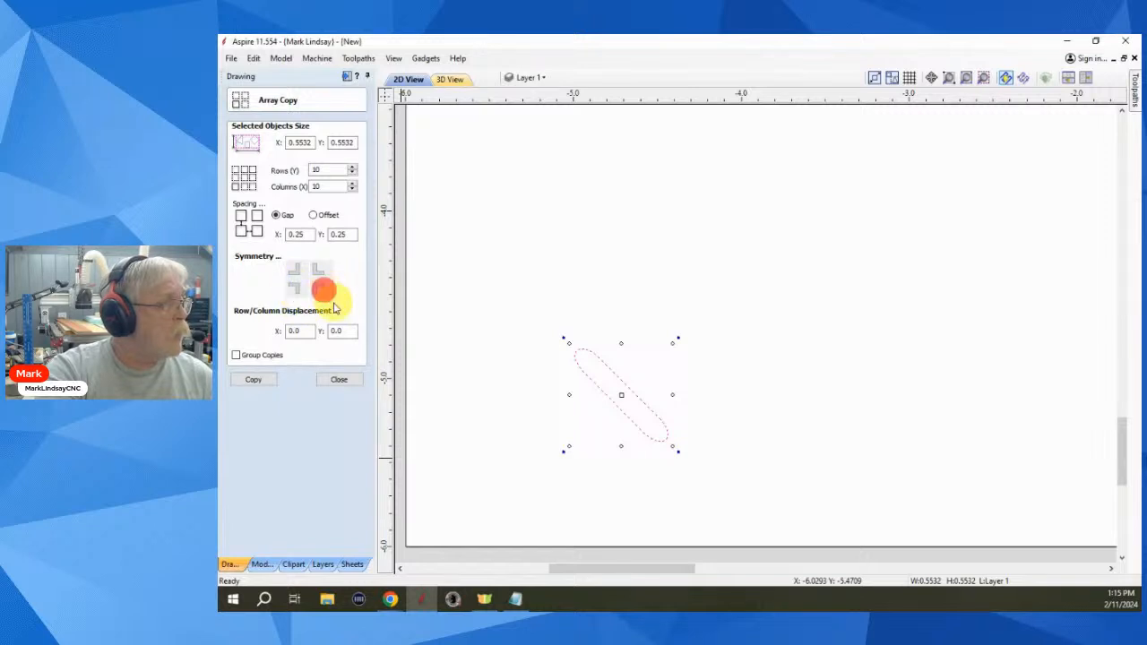
- Create the mirrored 10 by 10 slot array and deselect it
left_click(261, 381)
scroll(592, 464, "down", 2)
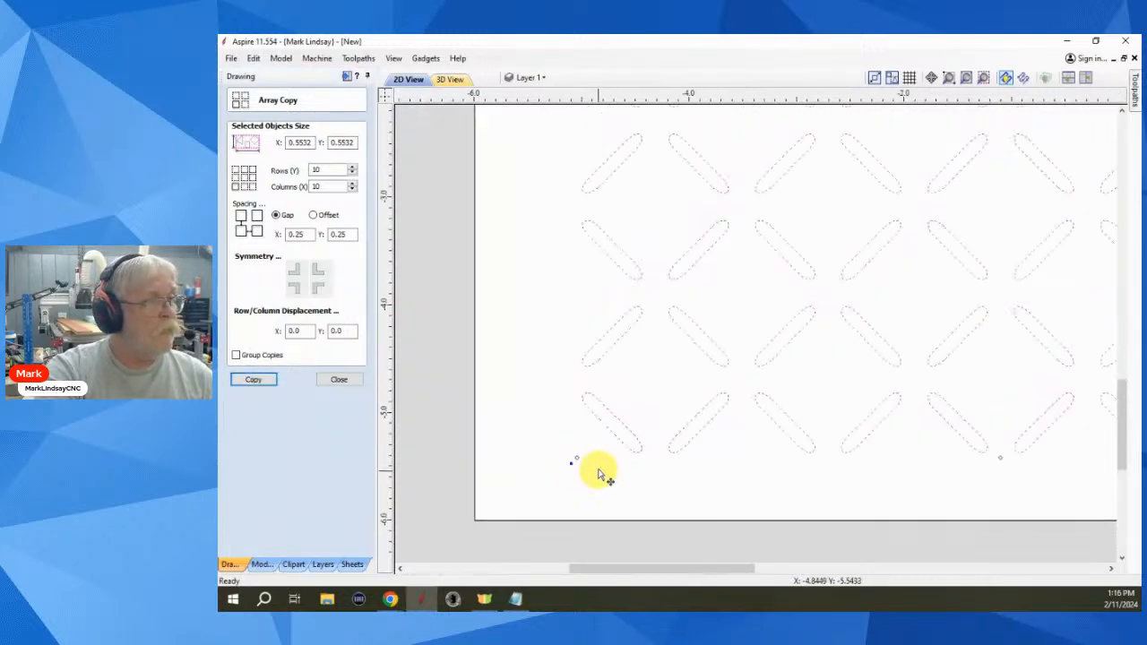
scroll(599, 459, "down", 2)
left_click(894, 351)
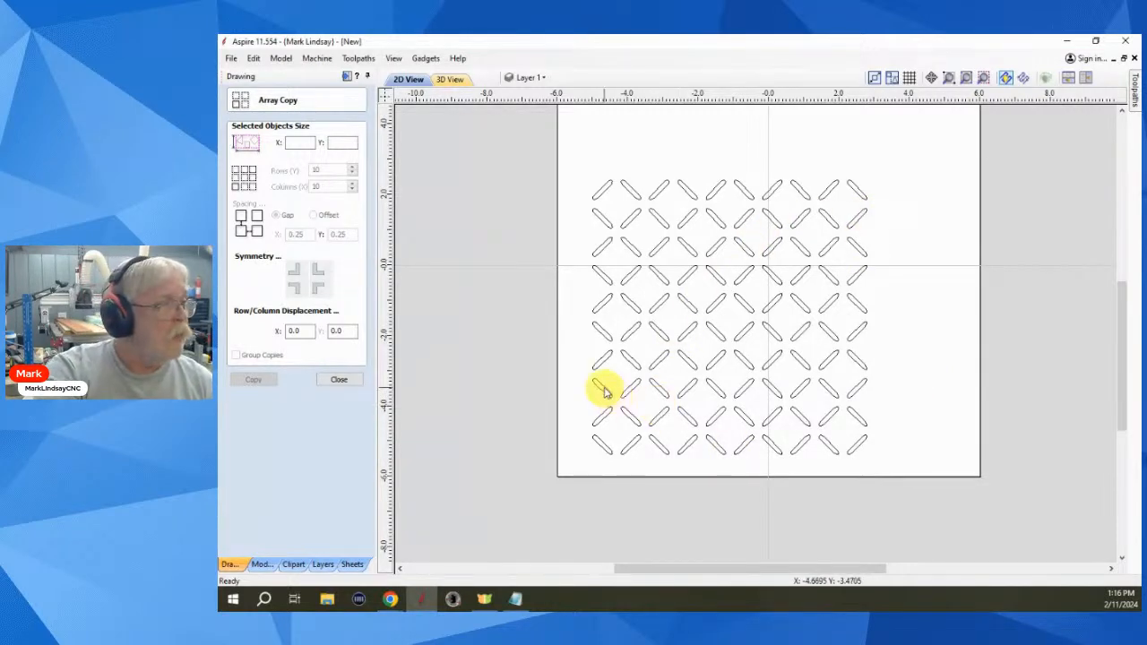
scroll(602, 388, "up", 2)
- Close Array Copy and place a 0.125-inch circle where two slots meet
left_click(345, 388)
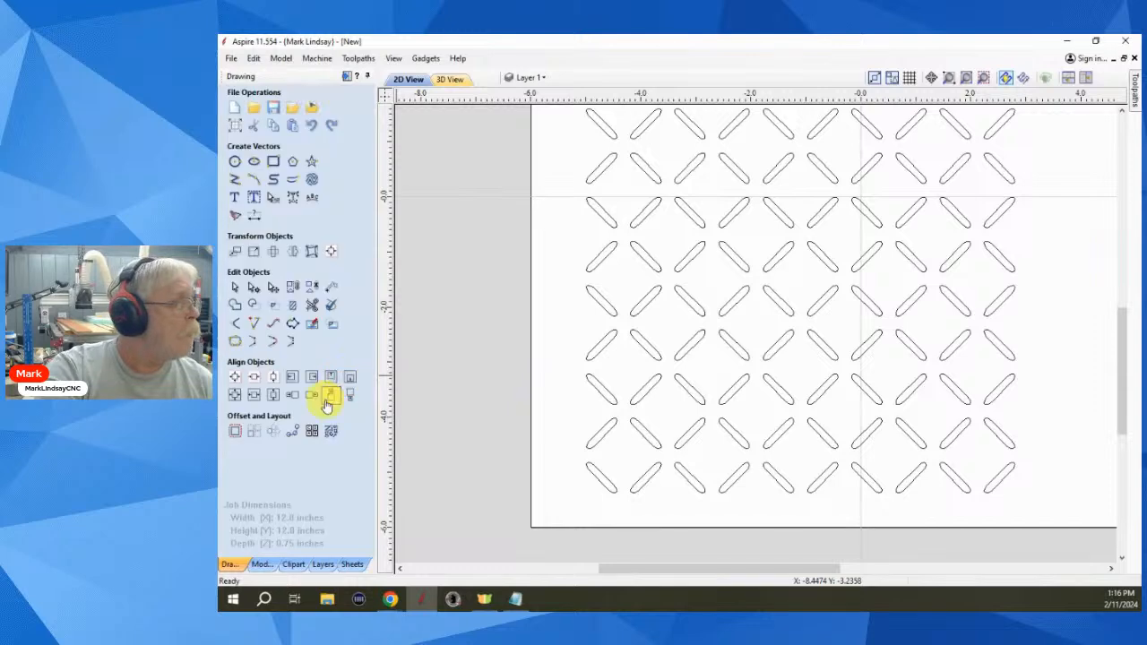
left_click(236, 164)
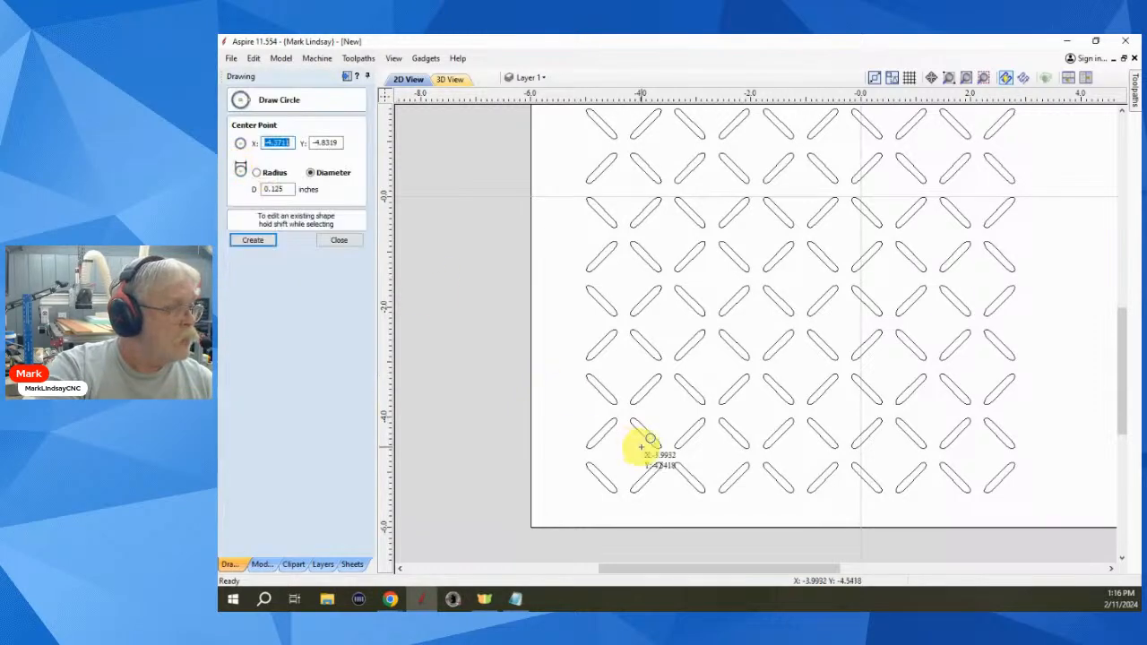
scroll(616, 414, "up", 3)
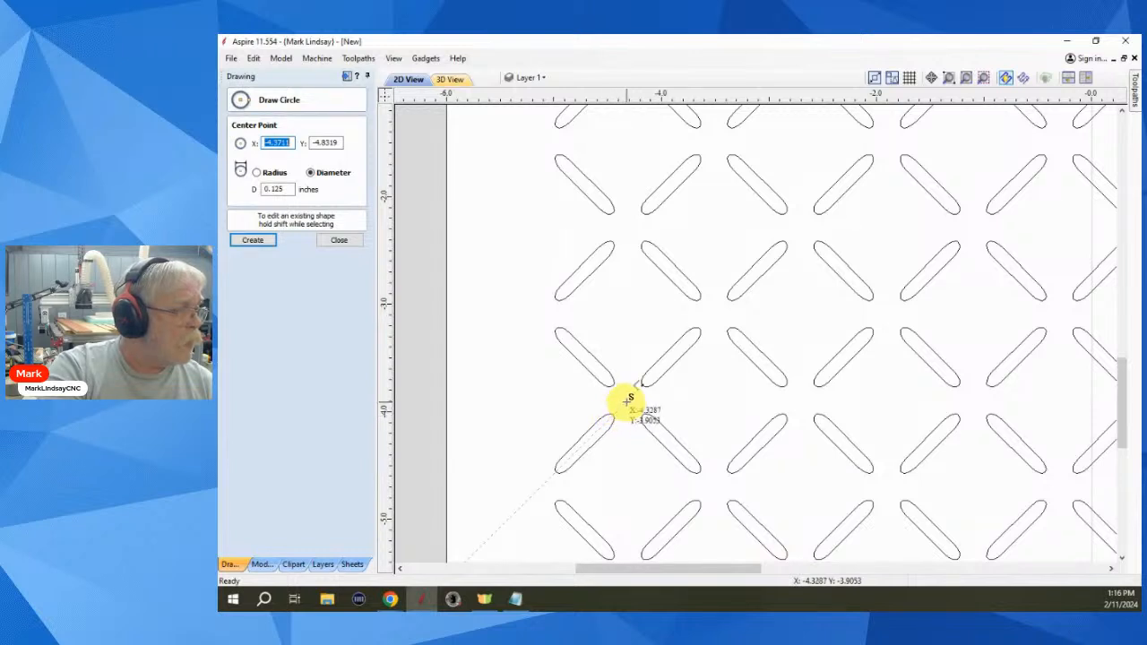
left_click(627, 401)
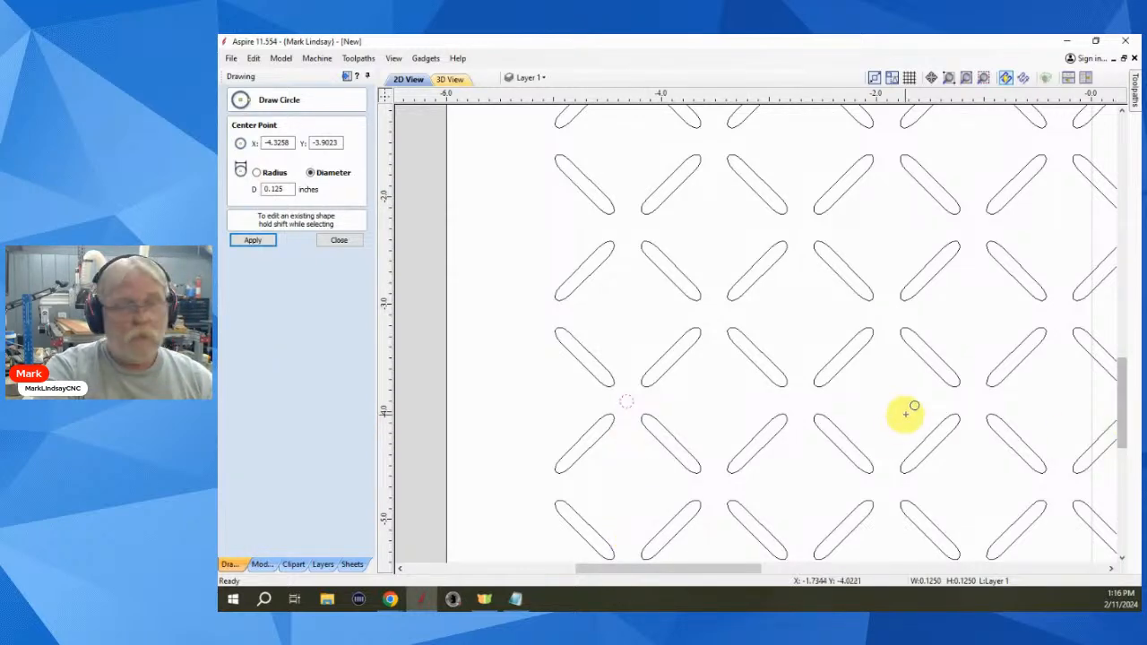
scroll(905, 413, "down", 5)
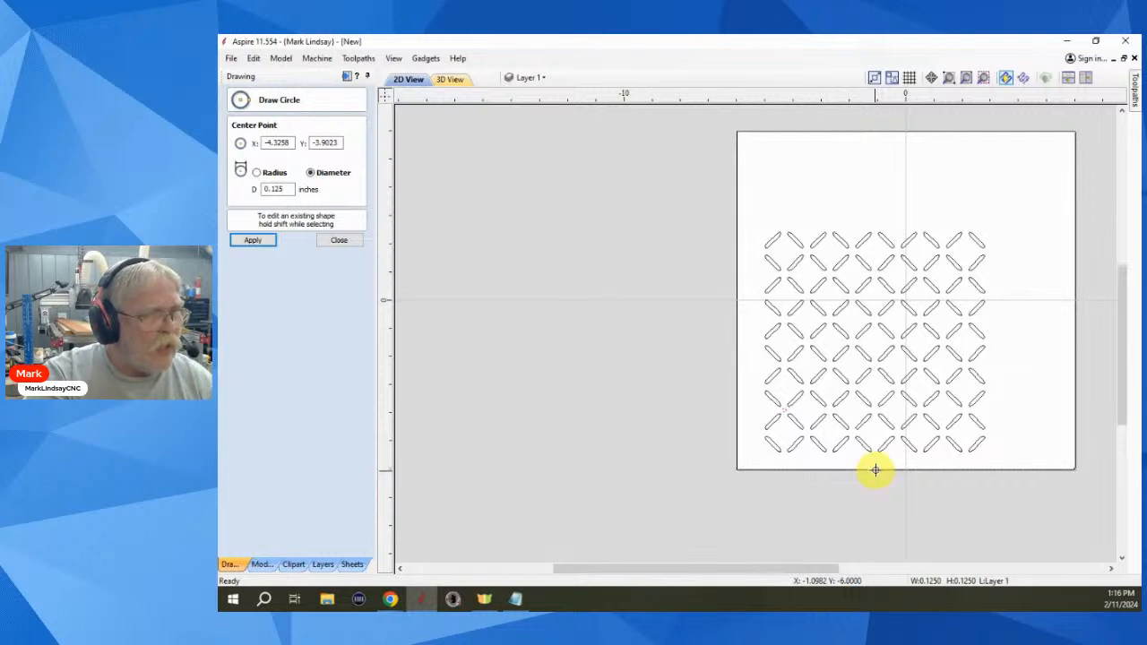
left_click(338, 239)
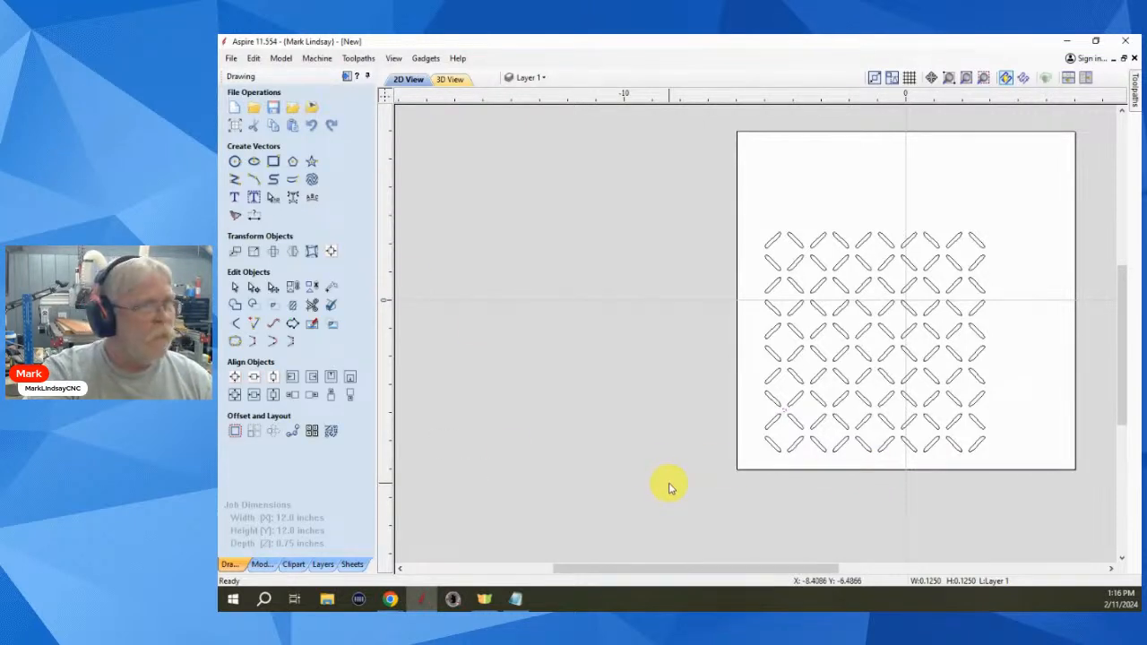
- Delete every slot vector with Ctrl+A and Delete, then zoom to the empty 12 × 12 inch job
left_click(1011, 210)
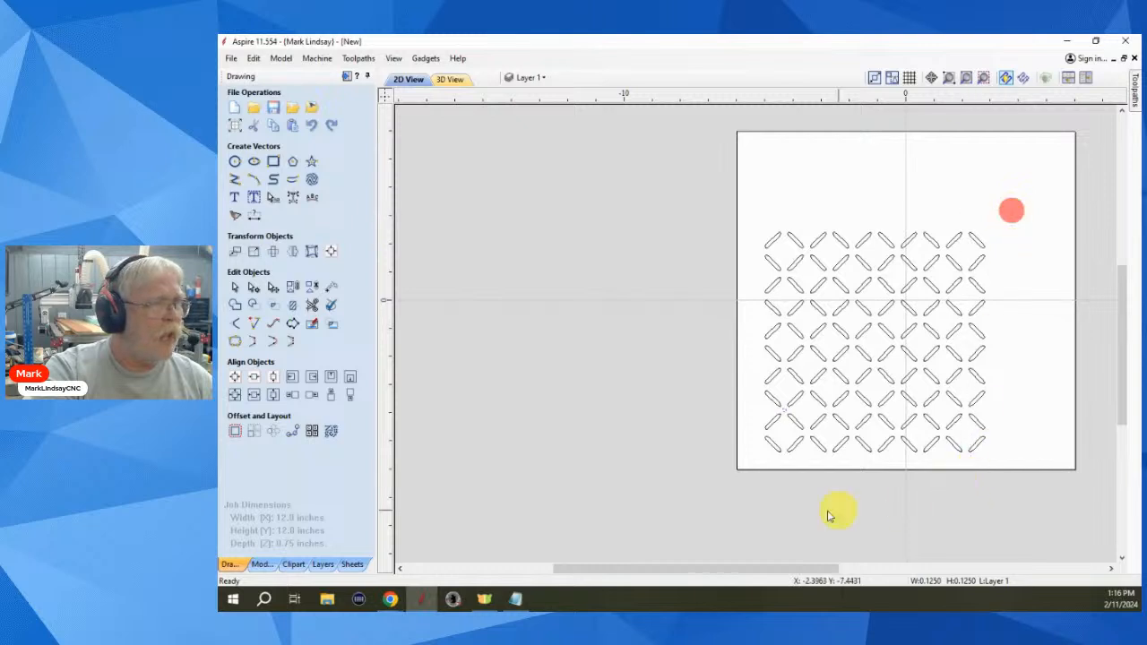
key("ctrl+a")
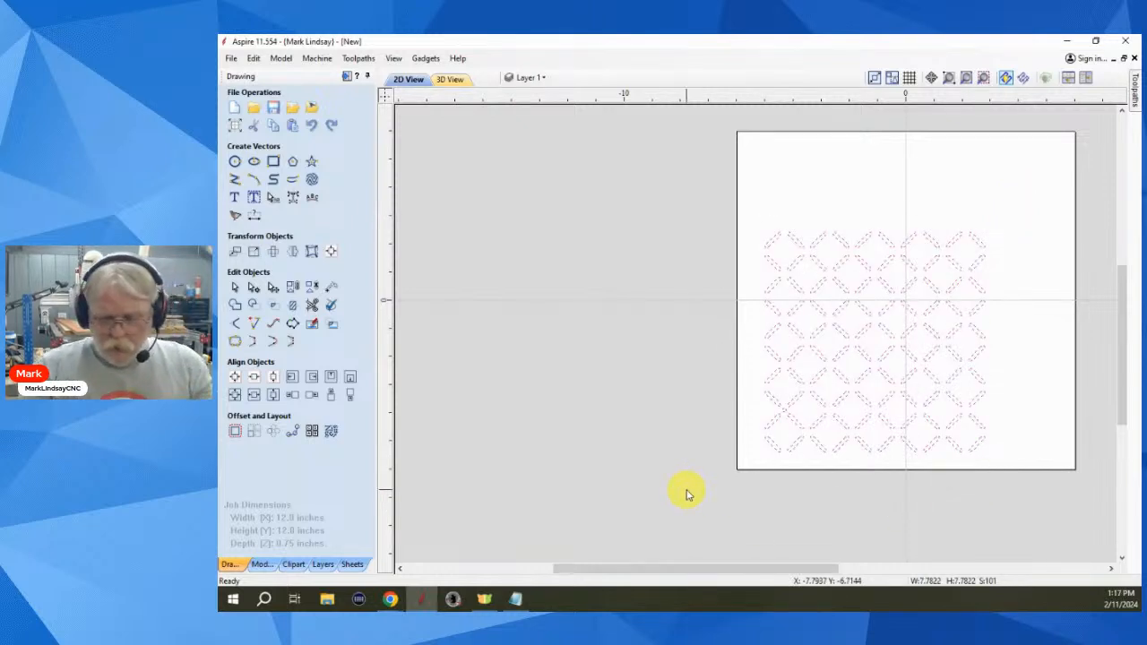
key("Delete")
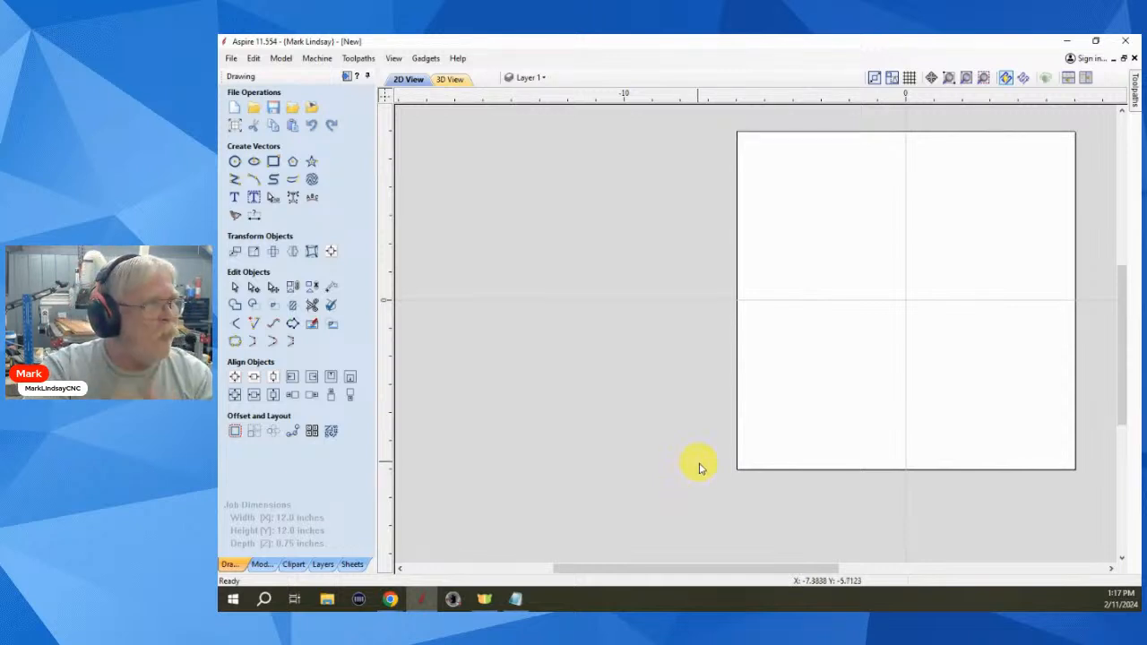
left_click(983, 77)
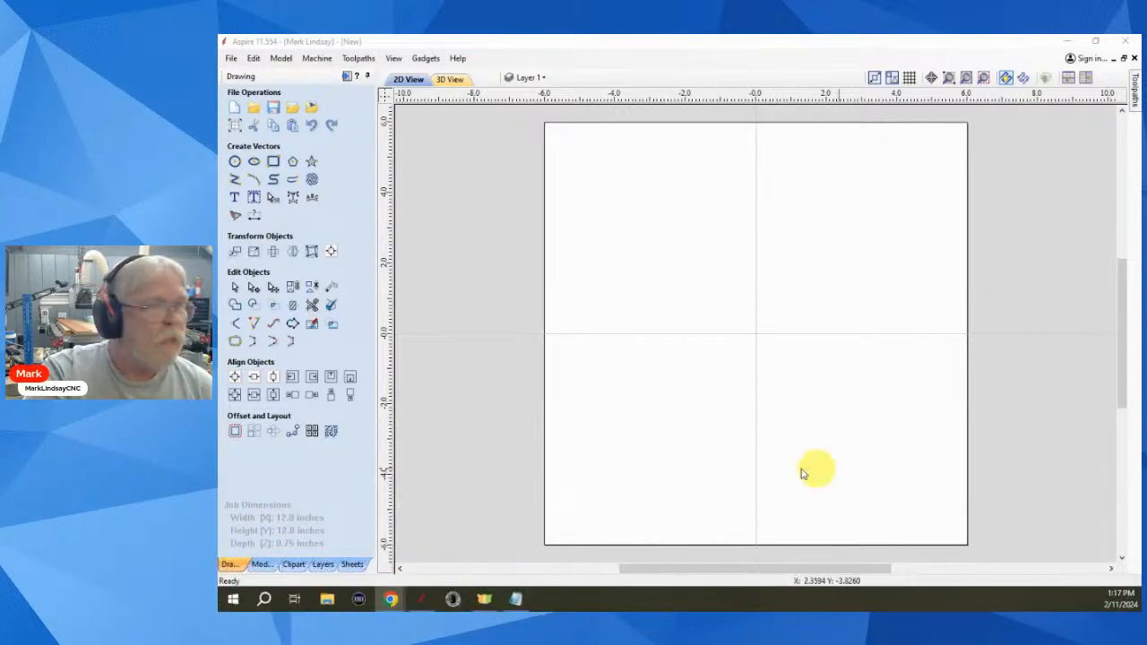
left_click(698, 260)
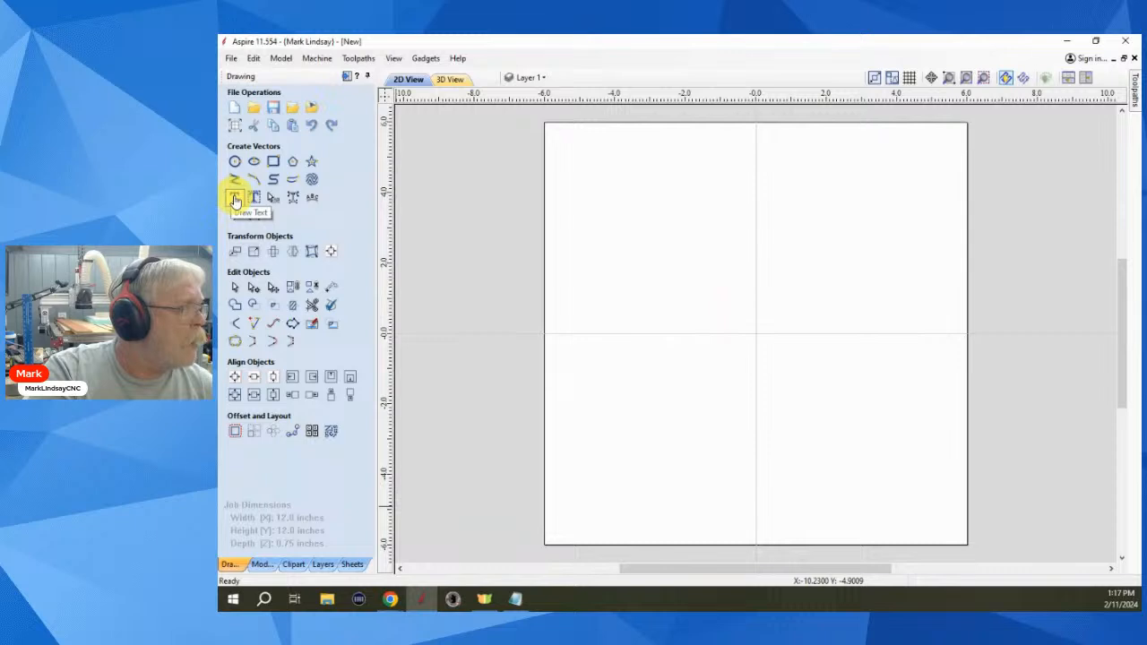
- Draw a 1.5 × 8.2 inch rectangle on the sheet's left half and select it
left_click(273, 161)
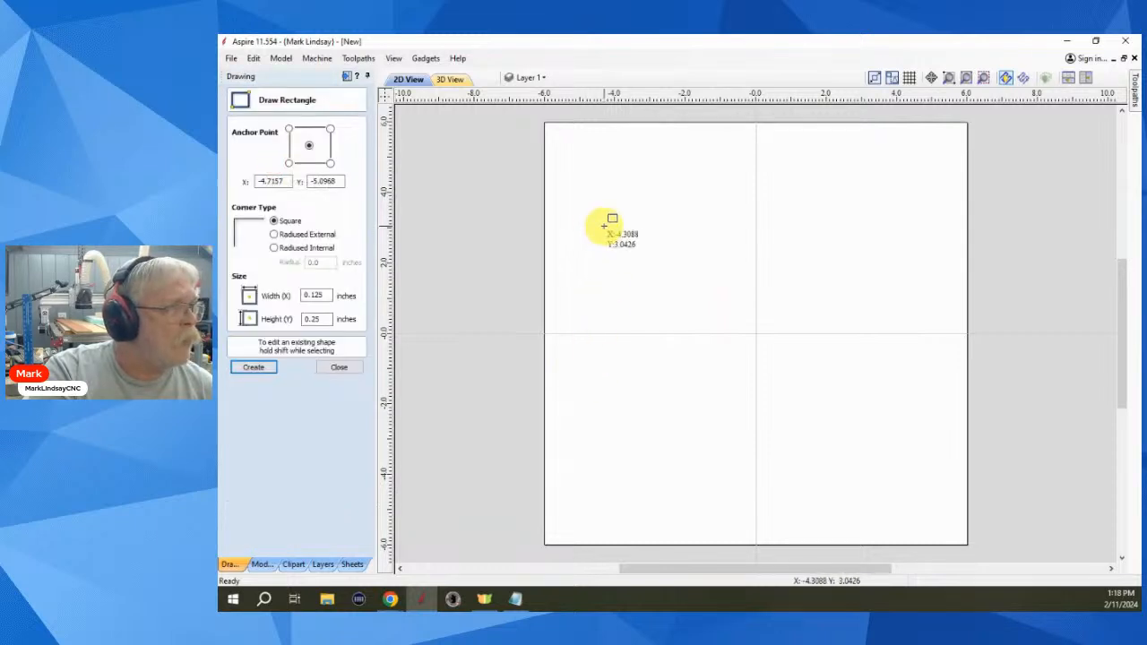
left_click_drag(605, 226, 659, 515)
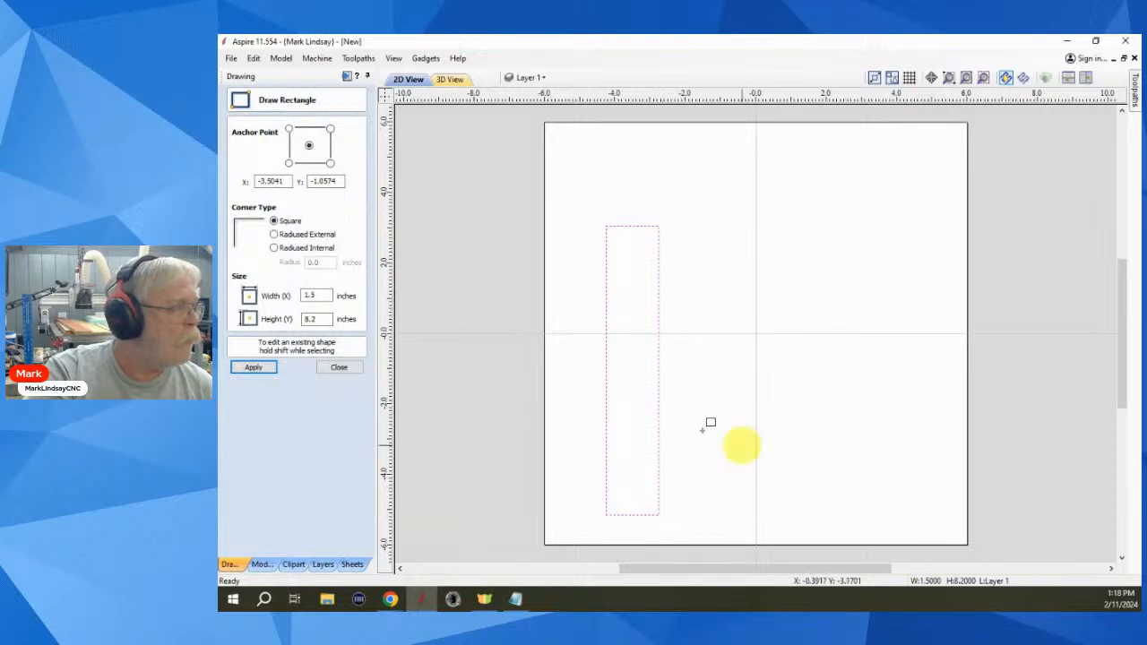
left_click(339, 367)
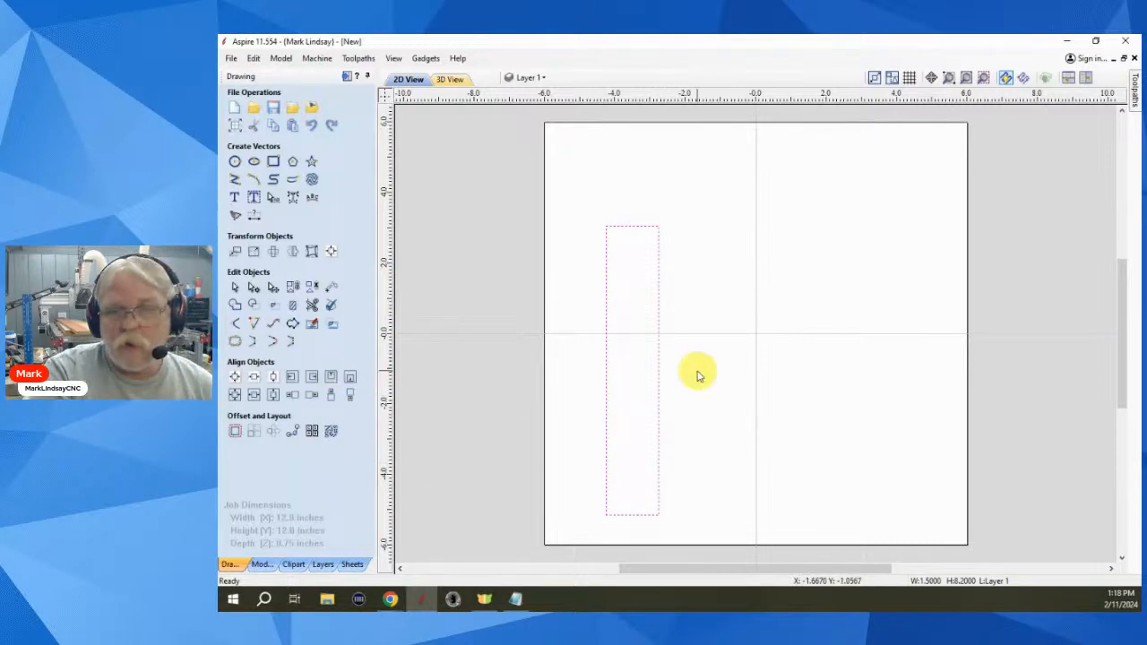
left_click(723, 348)
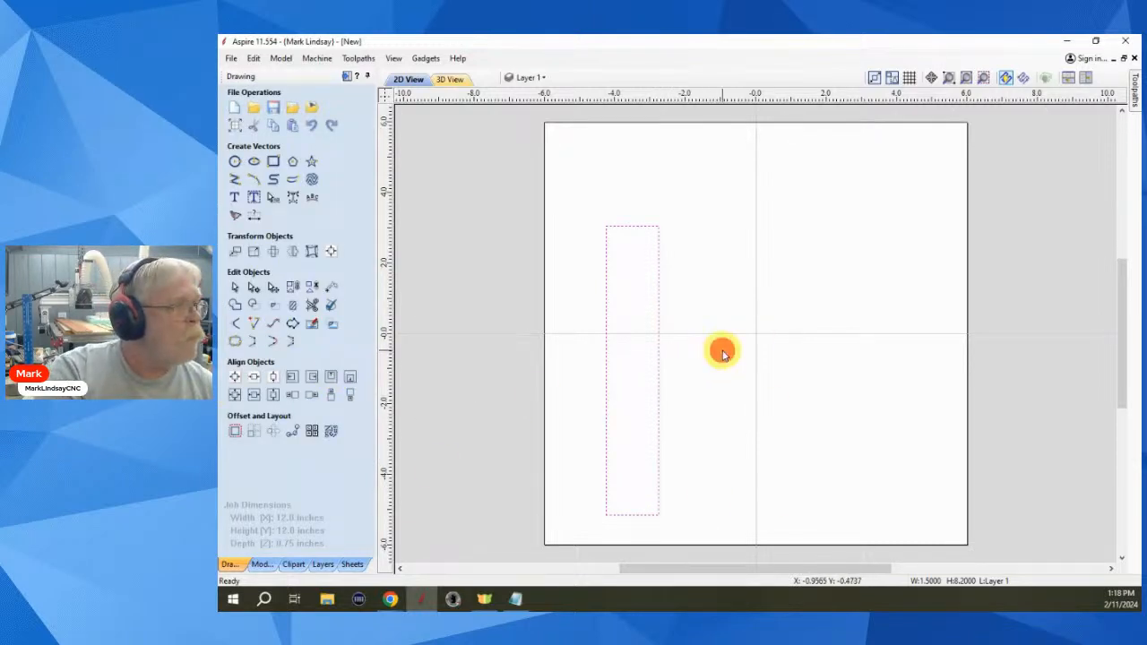
left_click_drag(722, 393, 568, 473)
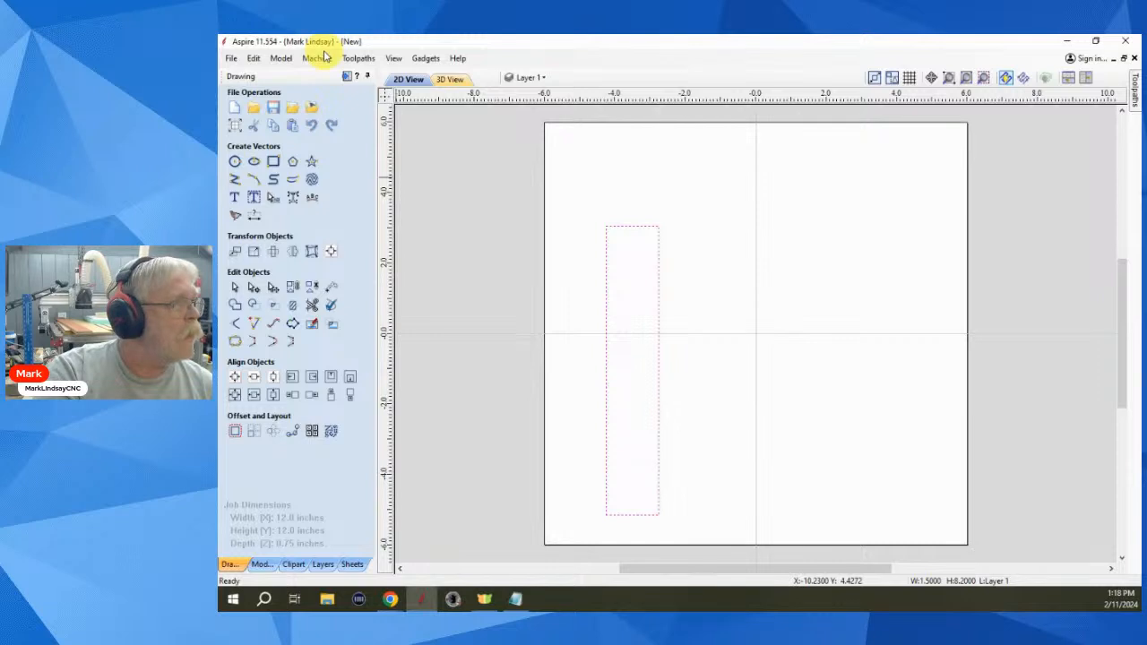
left_click(347, 77)
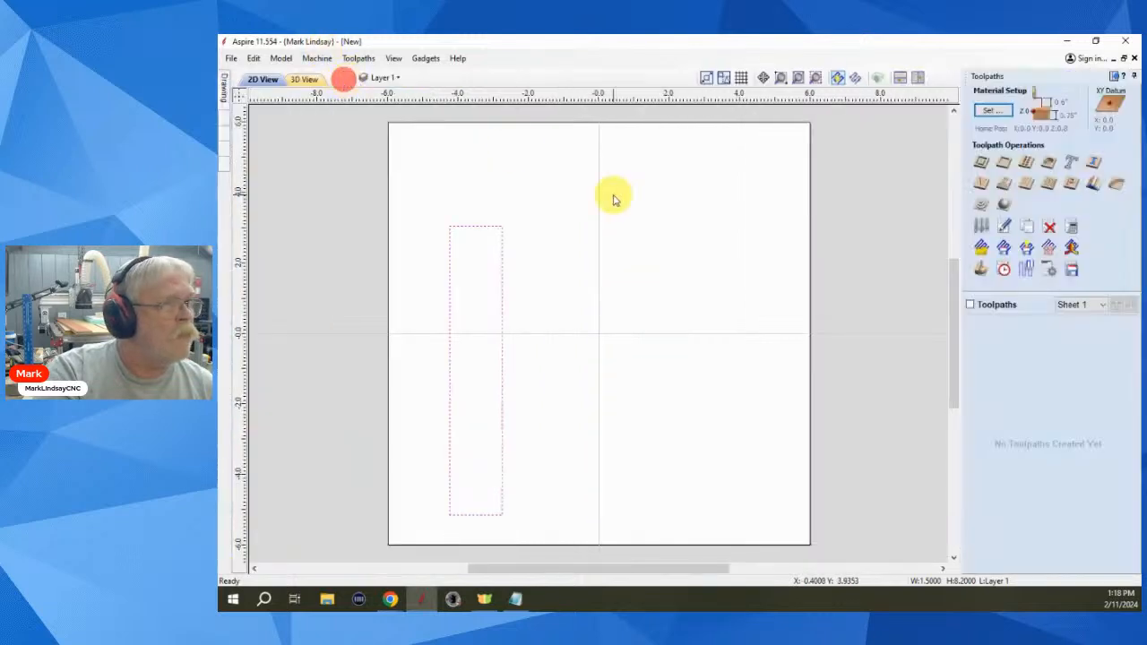
- Calculate a V-Carve 1 toolpath for the rectangle with the 90-degree V-bit
left_click(981, 183)
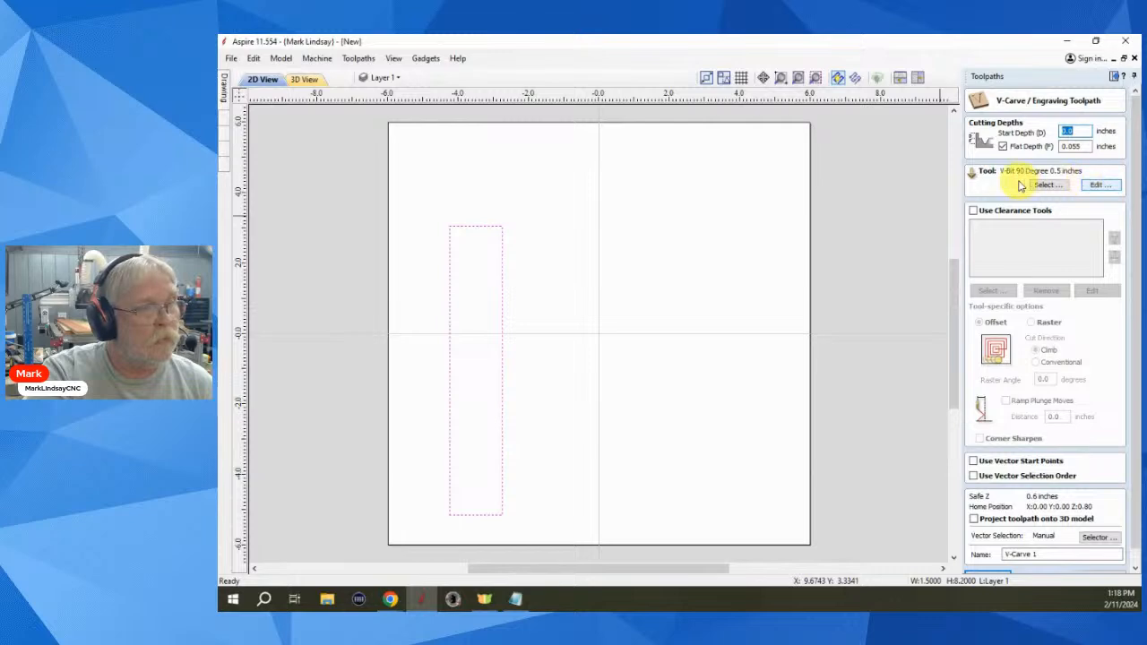
scroll(1040, 285, "down", 1)
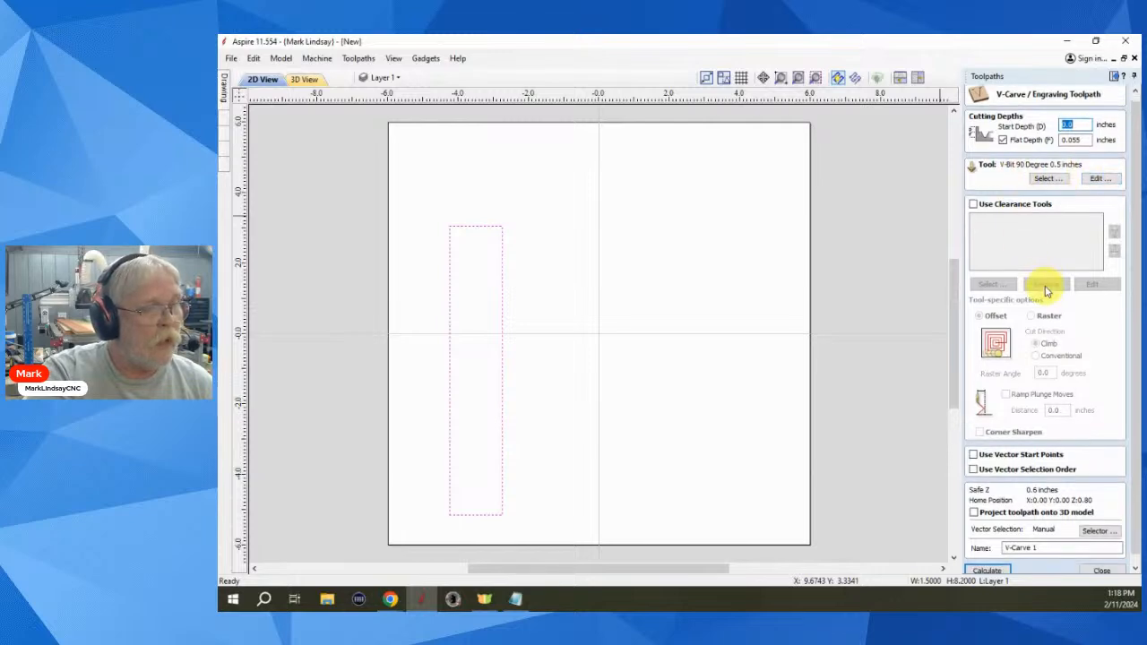
left_click(990, 562)
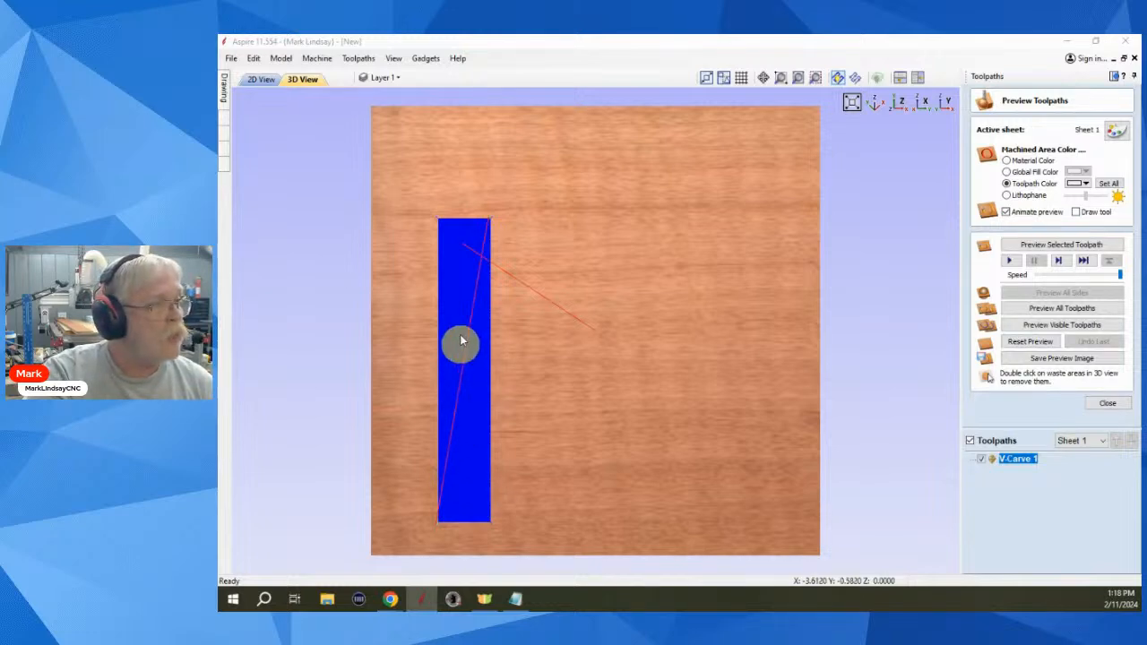
- Simulate the V-Carve cut in 3D, then reset and close the preview and return to 2D
left_click(1076, 245)
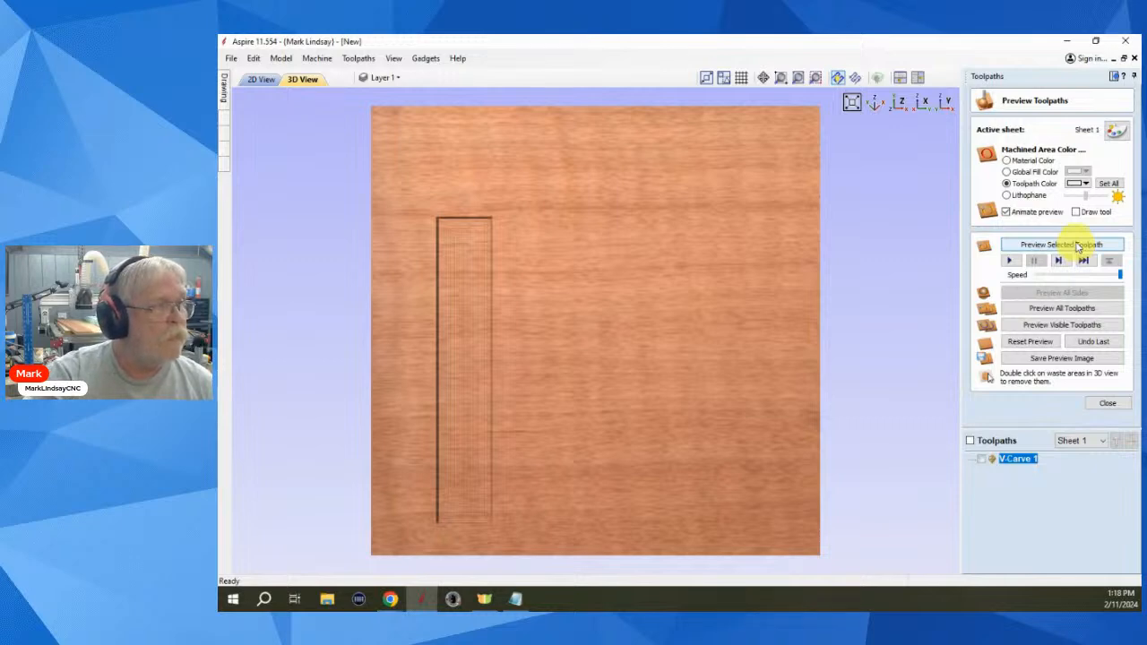
left_click_drag(466, 535, 413, 548)
scroll(475, 420, "up", 3)
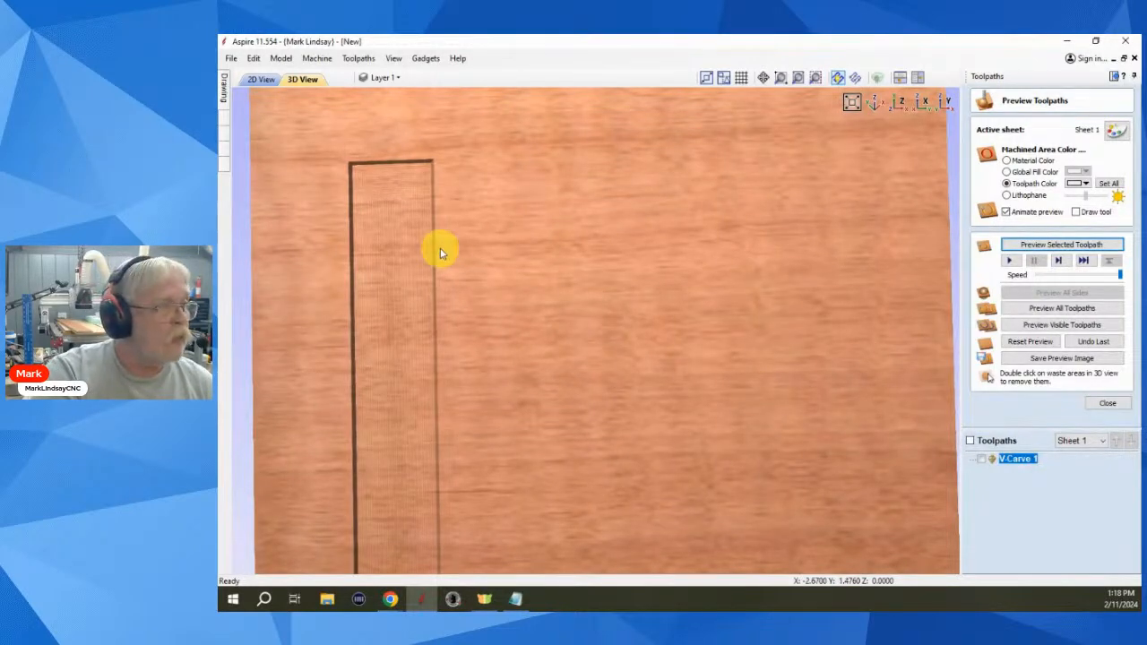
scroll(379, 370, "up", 5)
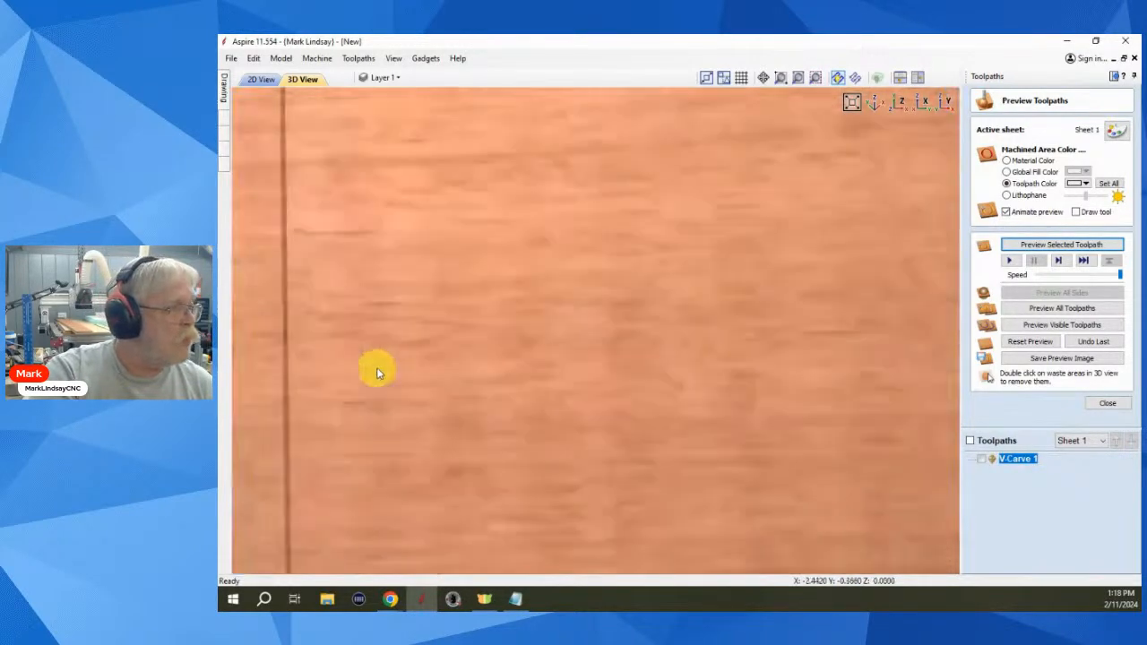
middle_click_drag(386, 357, 816, 296)
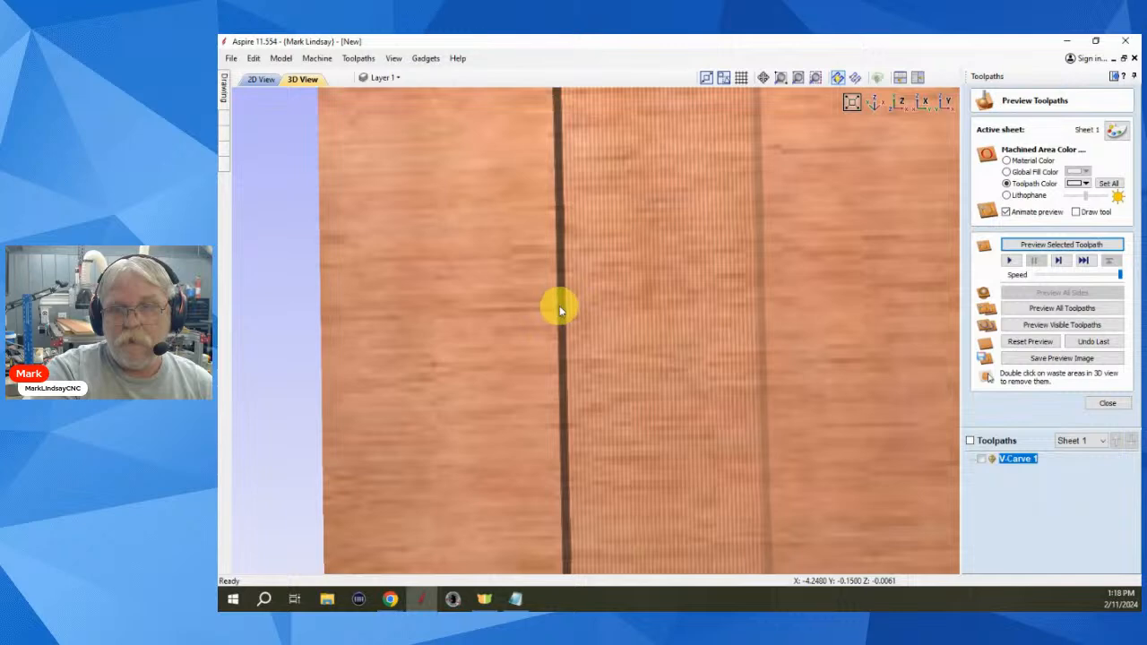
scroll(559, 305, "down", 6)
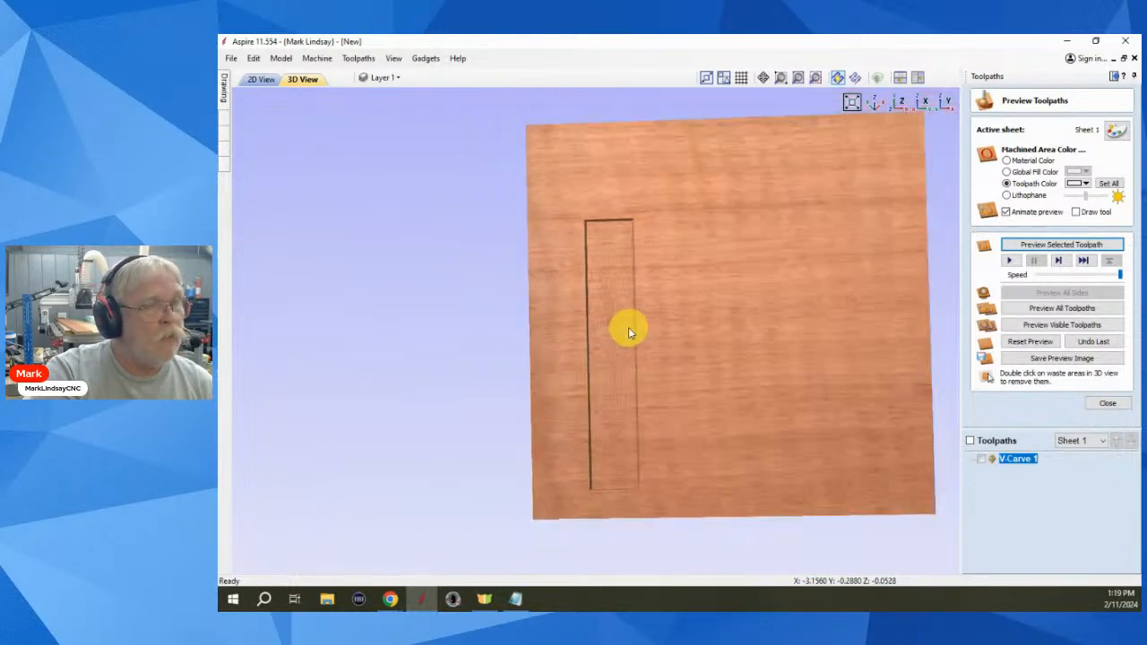
left_click(1045, 343)
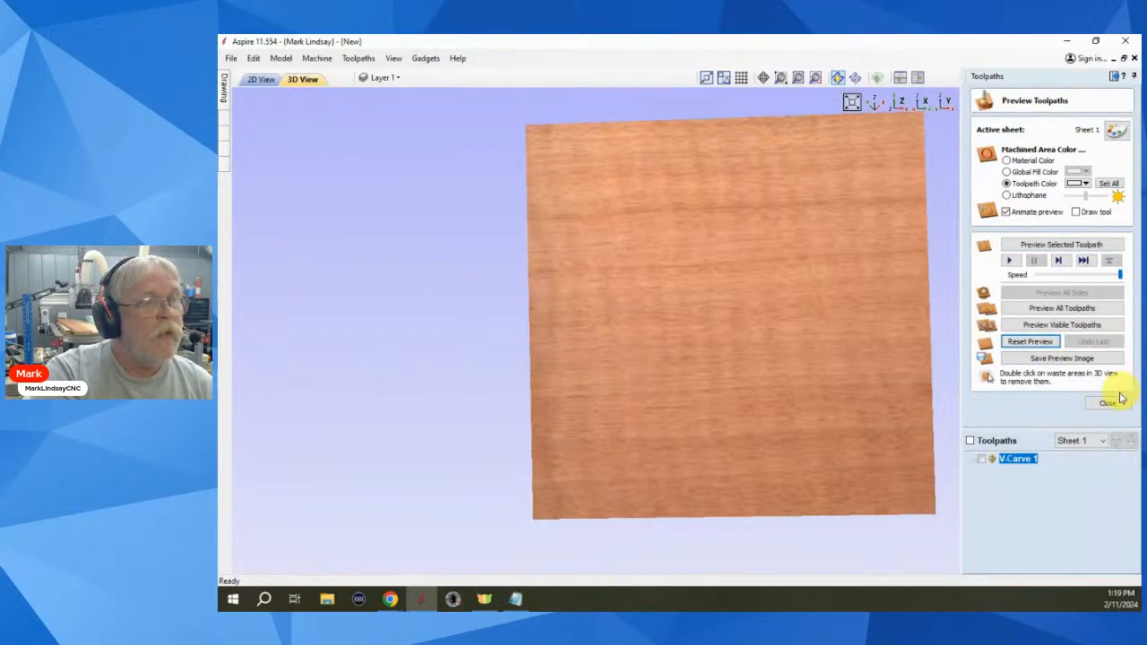
left_click(1108, 405)
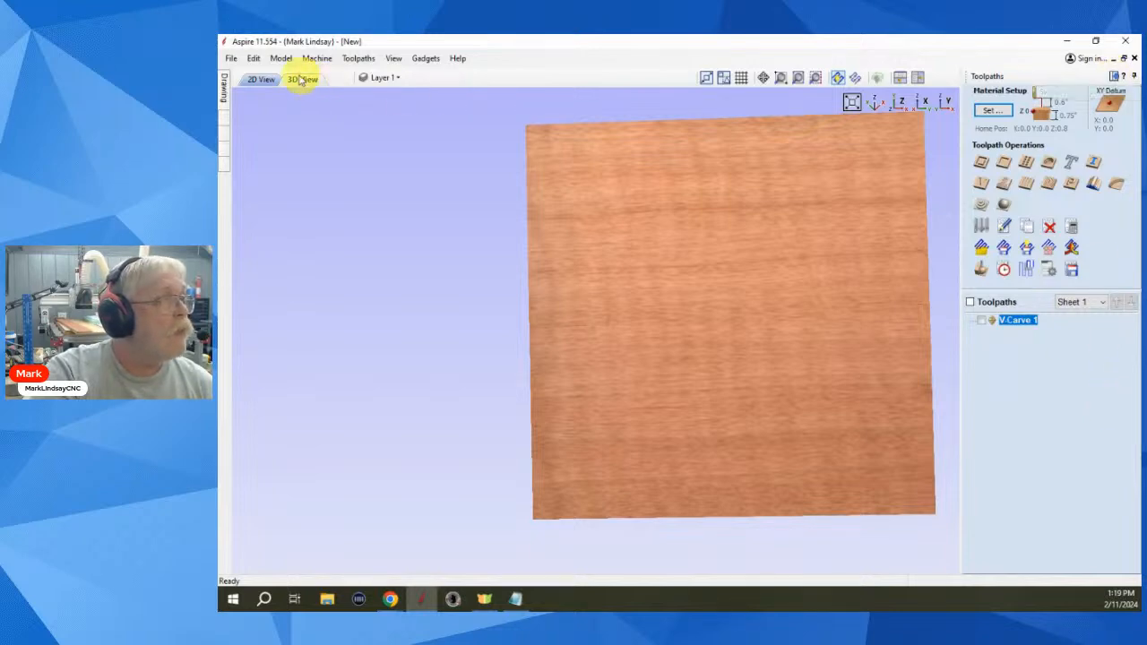
left_click(261, 79)
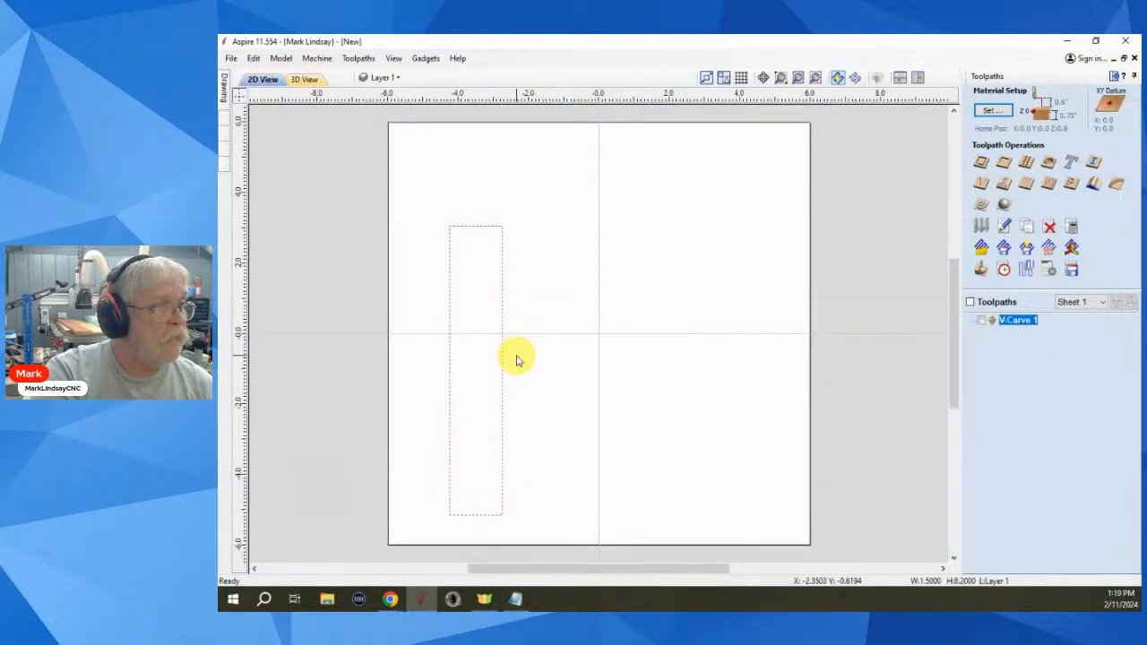
- Start a profile toolpath for the rectangle set to cut on the line
left_click(983, 162)
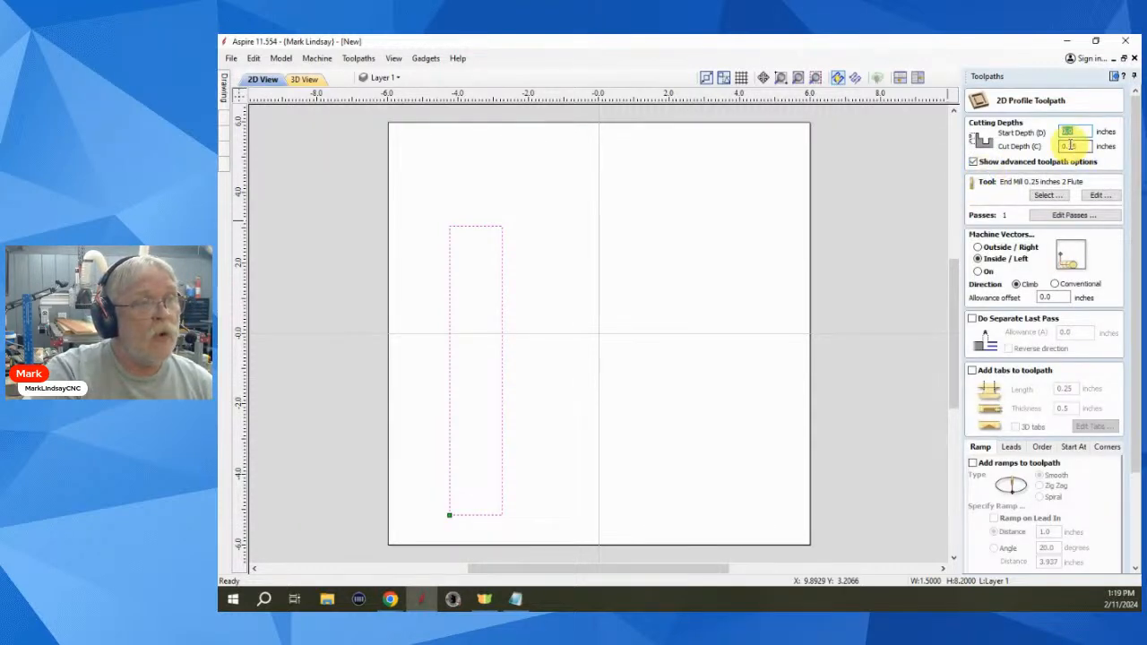
left_click(1070, 145)
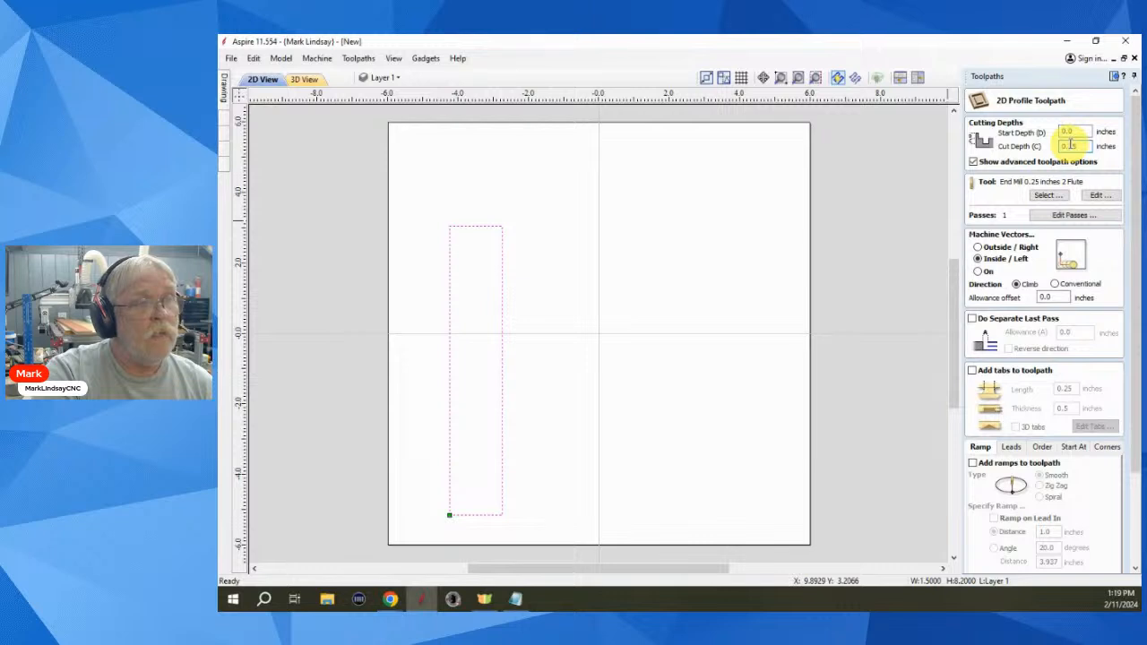
left_click_drag(1070, 145, 1029, 147)
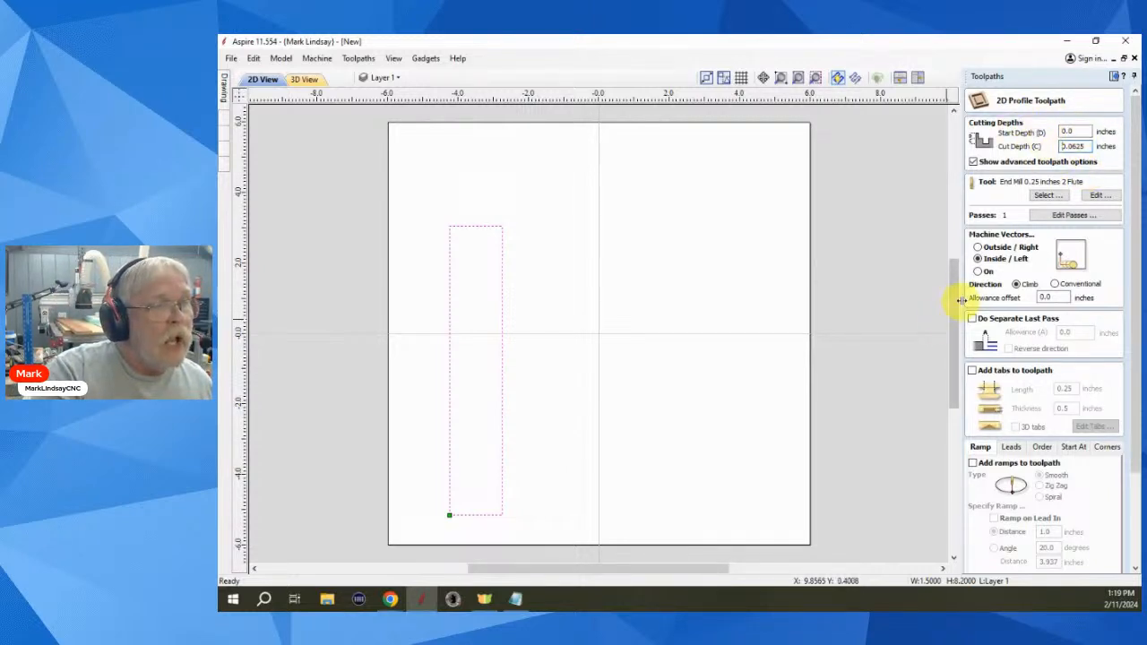
left_click(977, 271)
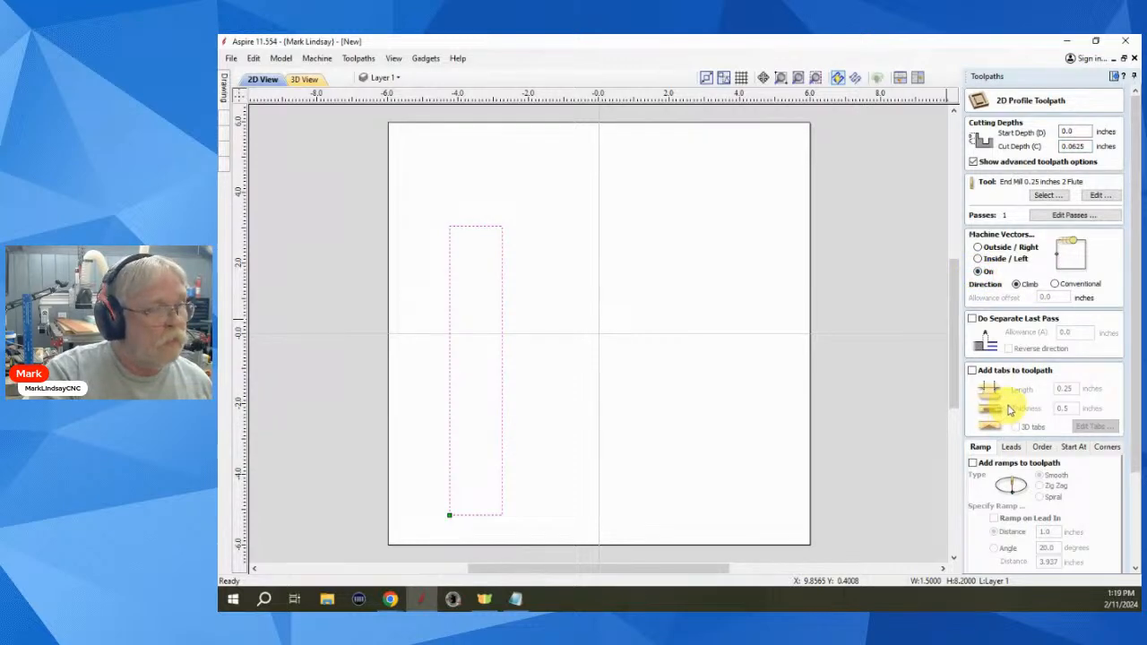
scroll(1008, 457, "down", 3)
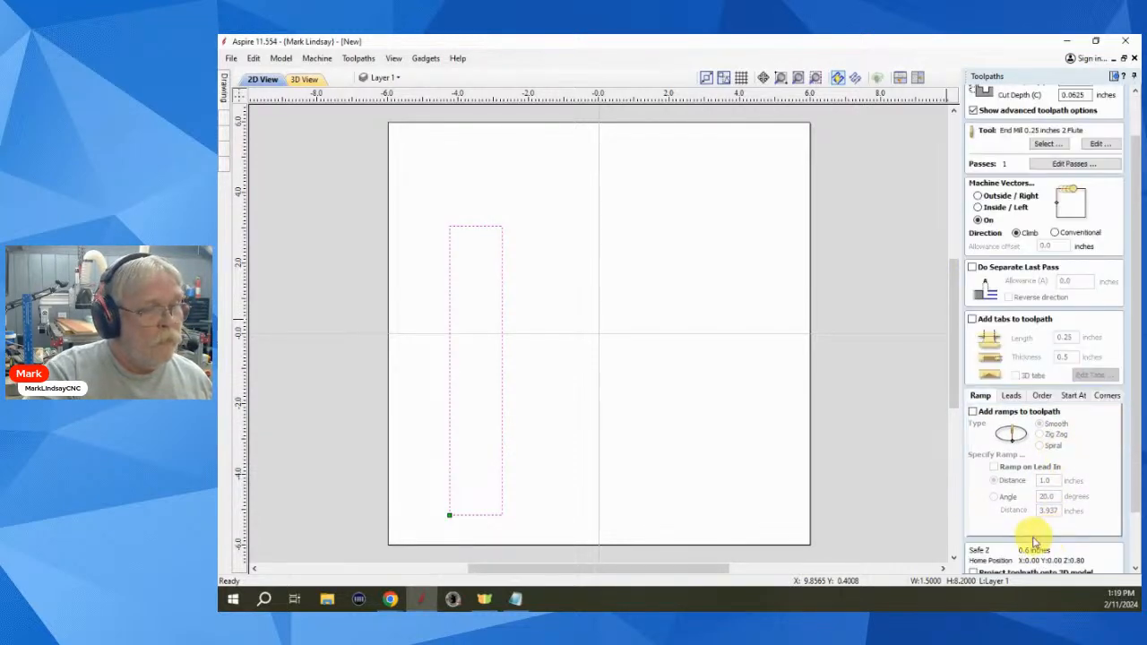
scroll(1040, 540, "down", 2)
scroll(1060, 448, "up", 3)
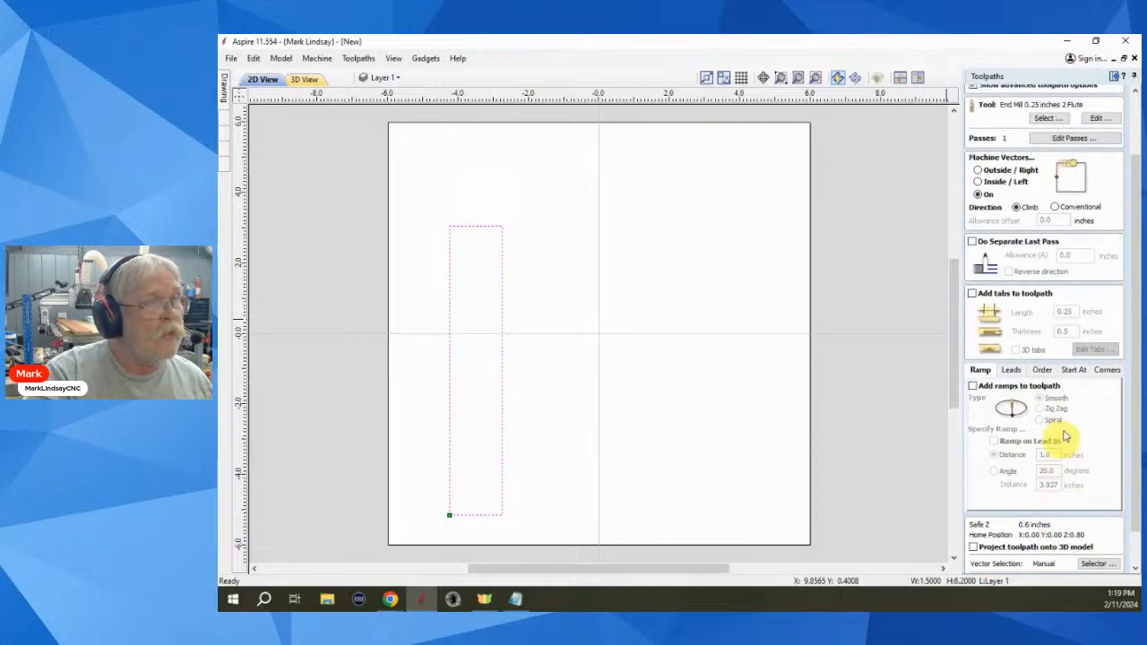
- Choose the V-Bit 90 Degree 0.5625 inches tool and calculate Profile 1
left_click(1048, 145)
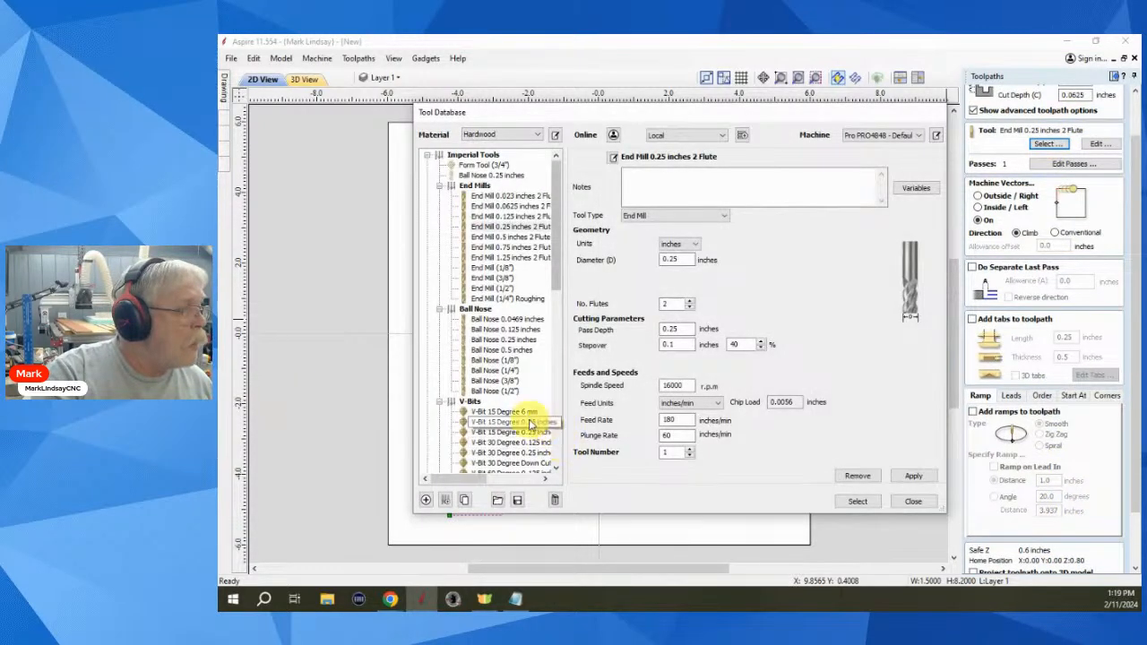
scroll(520, 430, "down", 5)
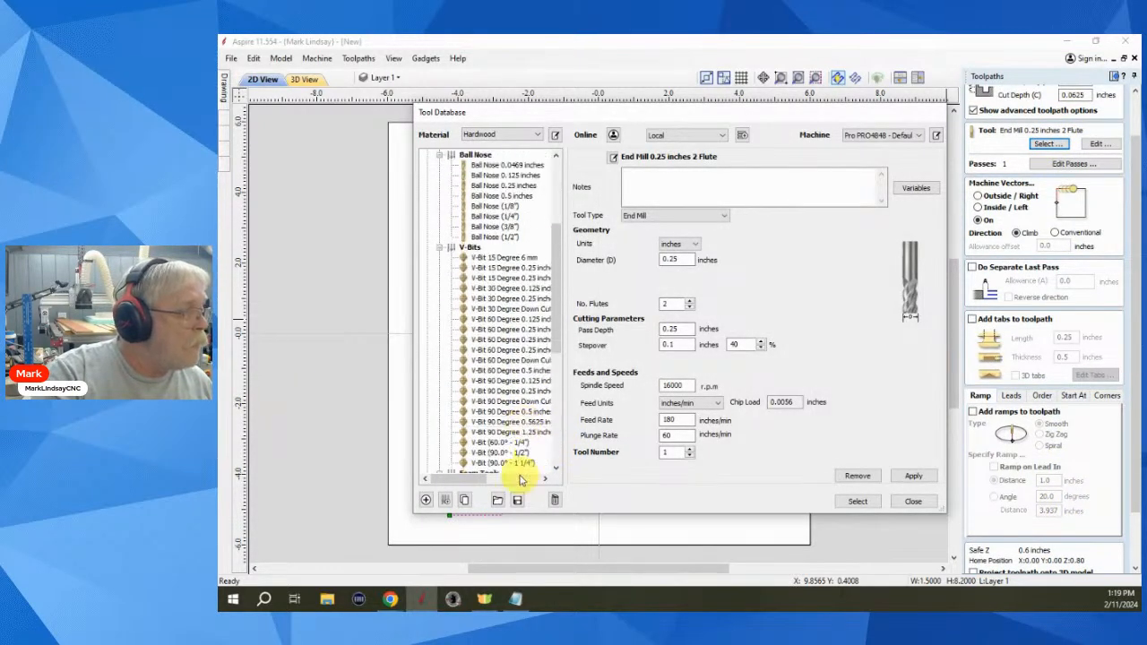
left_click(525, 422)
left_click(860, 502)
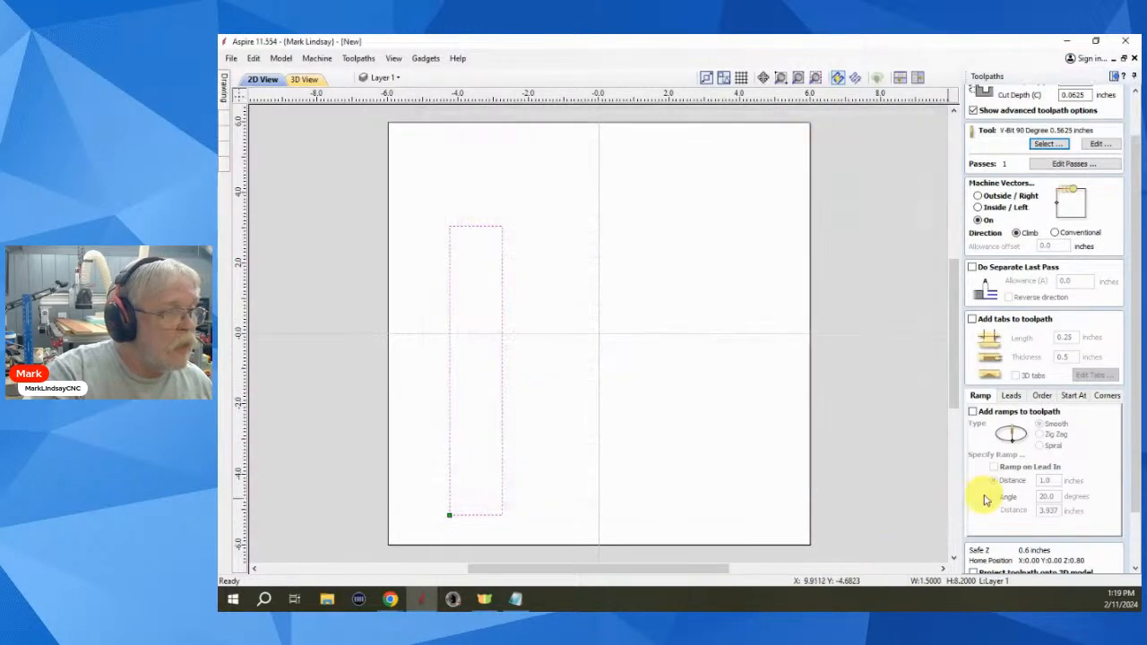
scroll(1004, 502, "down", 3)
scroll(1035, 524, "down", 3)
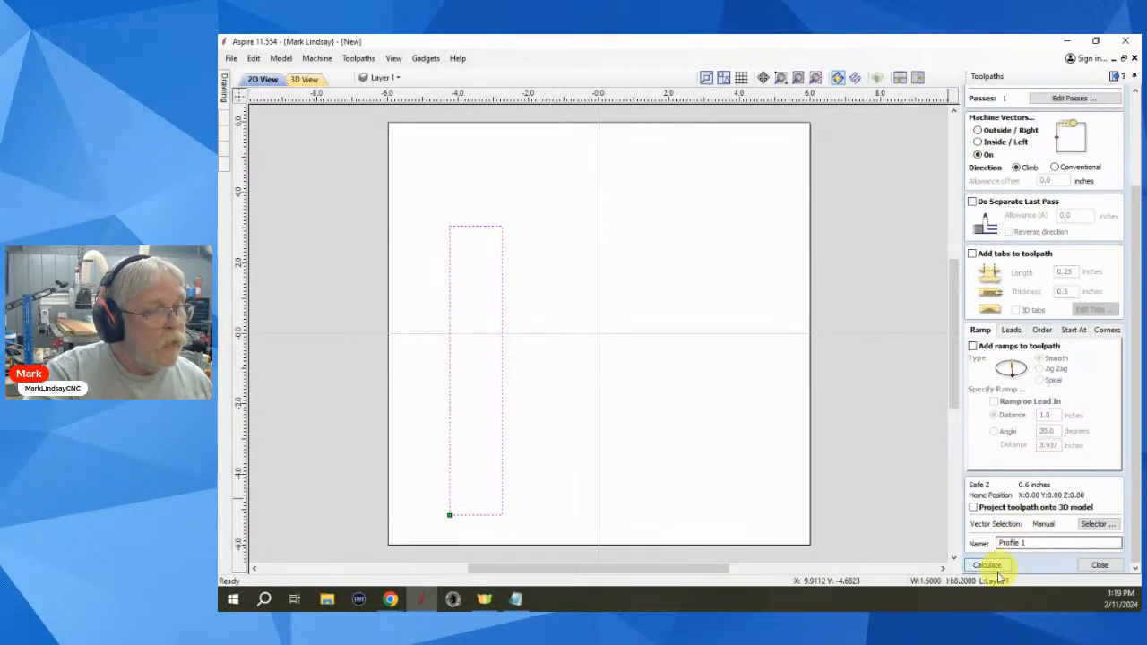
left_click(985, 563)
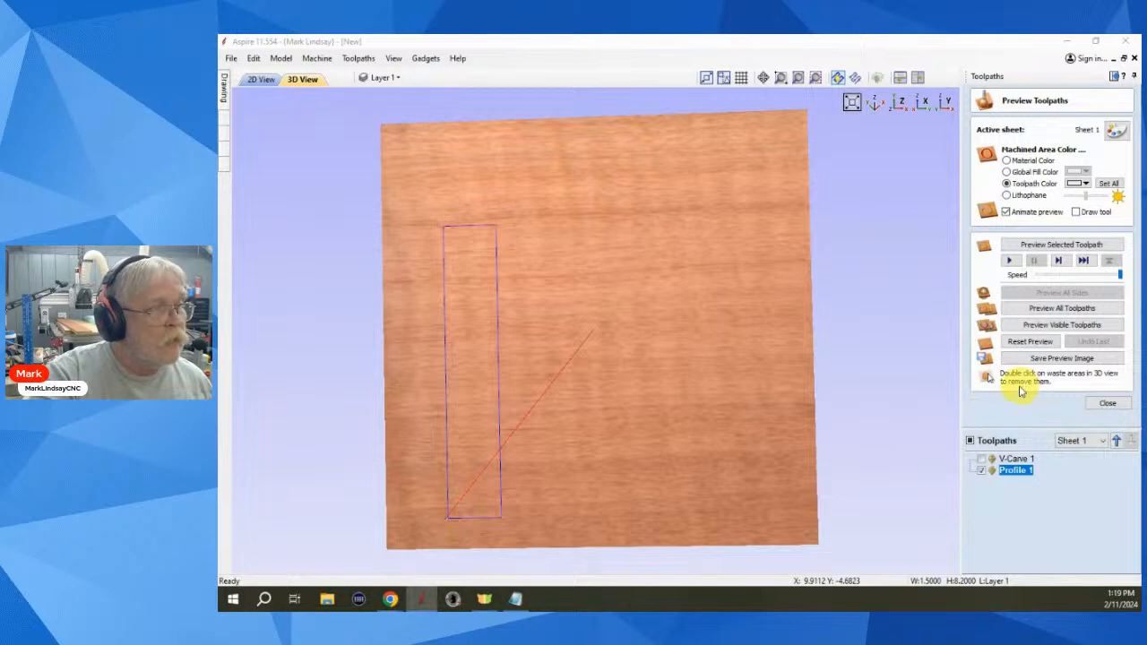
- Simulate Profile 1 and inspect the groove from several angles, then return to 2D and reset the preview
left_click(1076, 248)
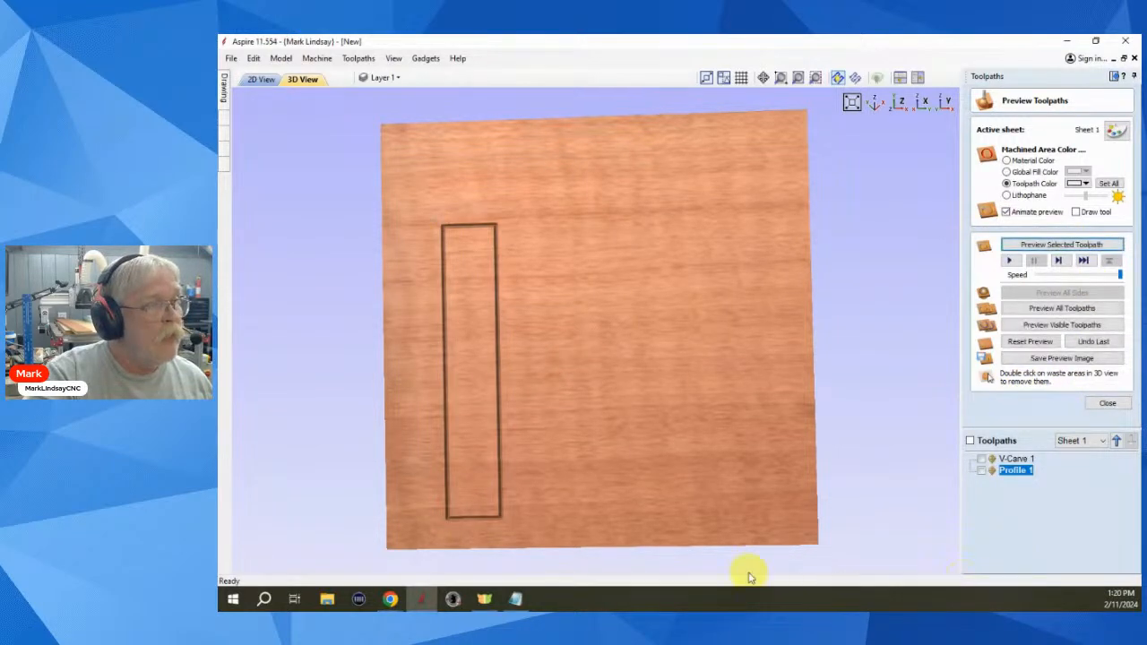
left_click_drag(499, 406, 486, 508)
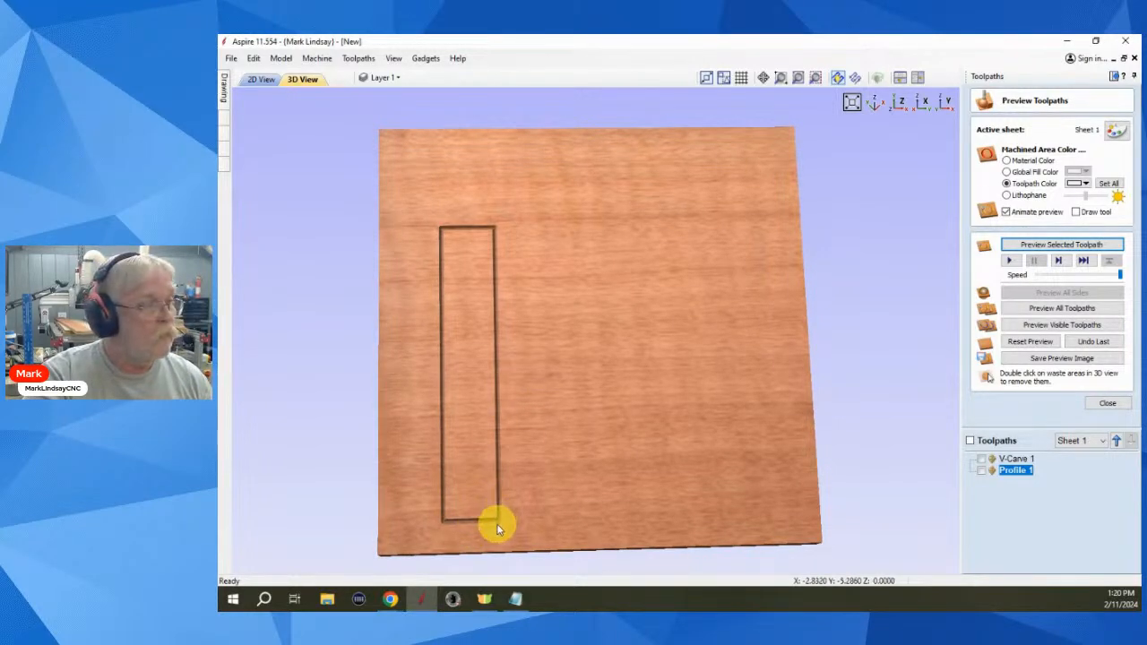
scroll(495, 524, "up", 5)
middle_click_drag(534, 412, 533, 339)
scroll(493, 420, "up", 3)
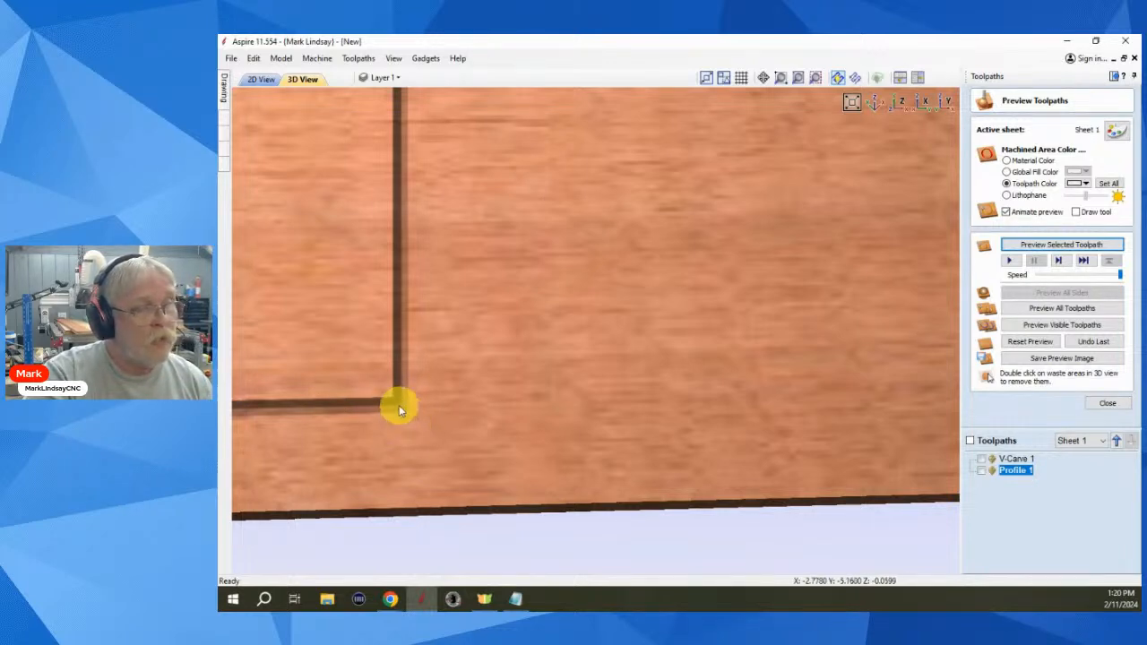
scroll(596, 414, "down", 5)
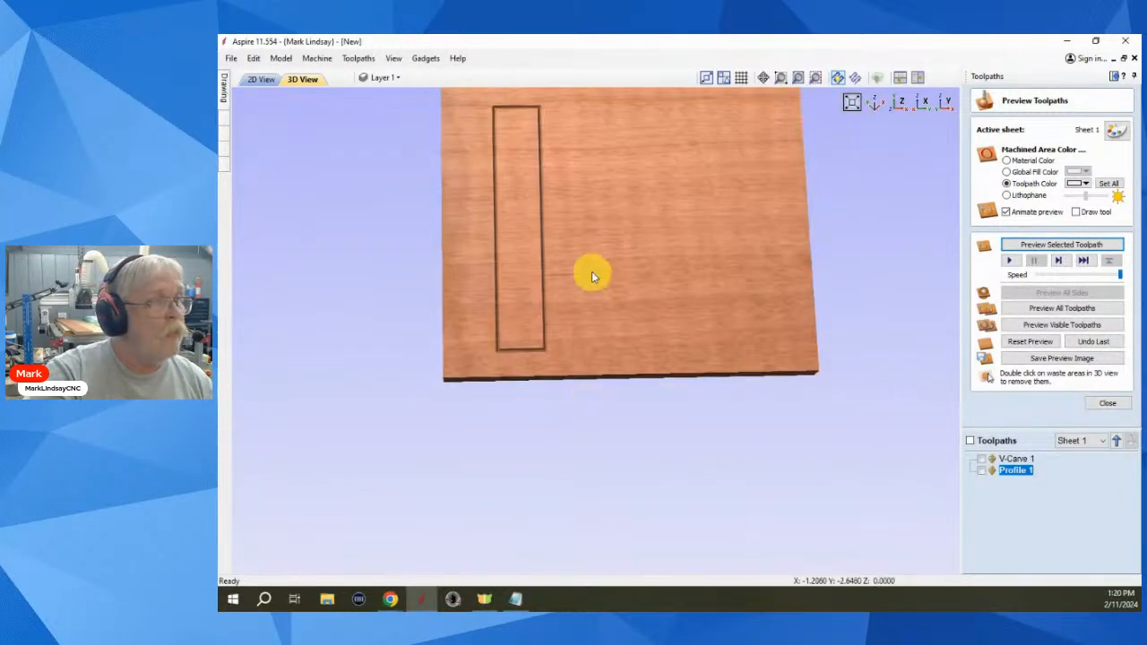
left_click_drag(589, 269, 579, 418)
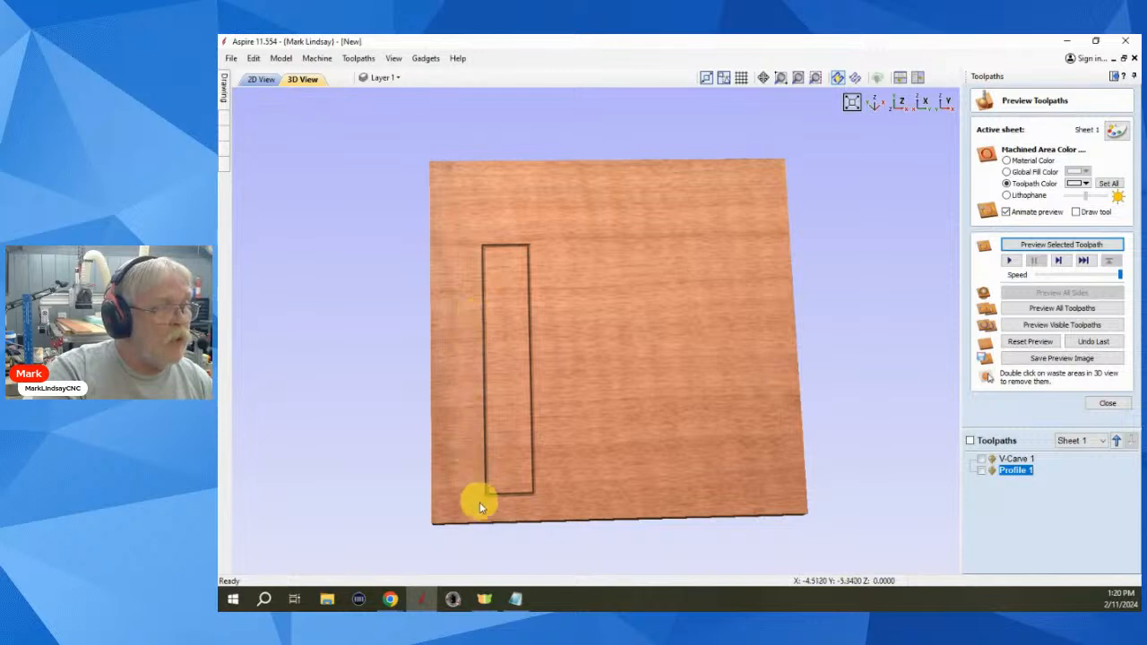
left_click(259, 79)
left_click(535, 428)
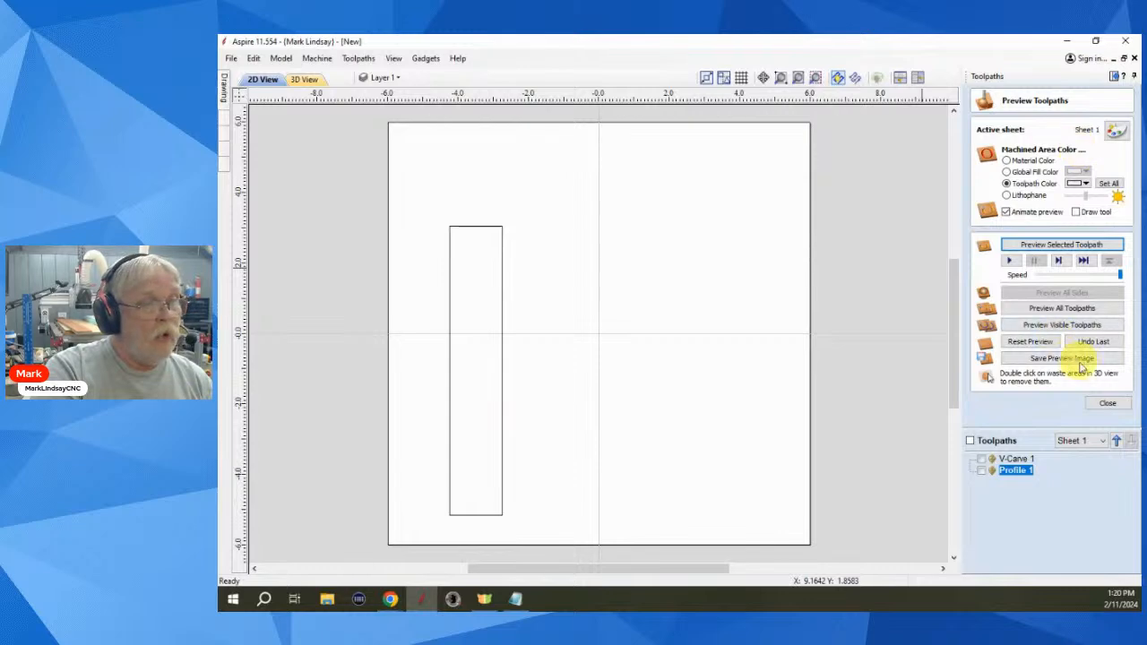
left_click(1024, 343)
- Close the preview and offset the rectangle 0.03125 inches inward
left_click(1108, 403)
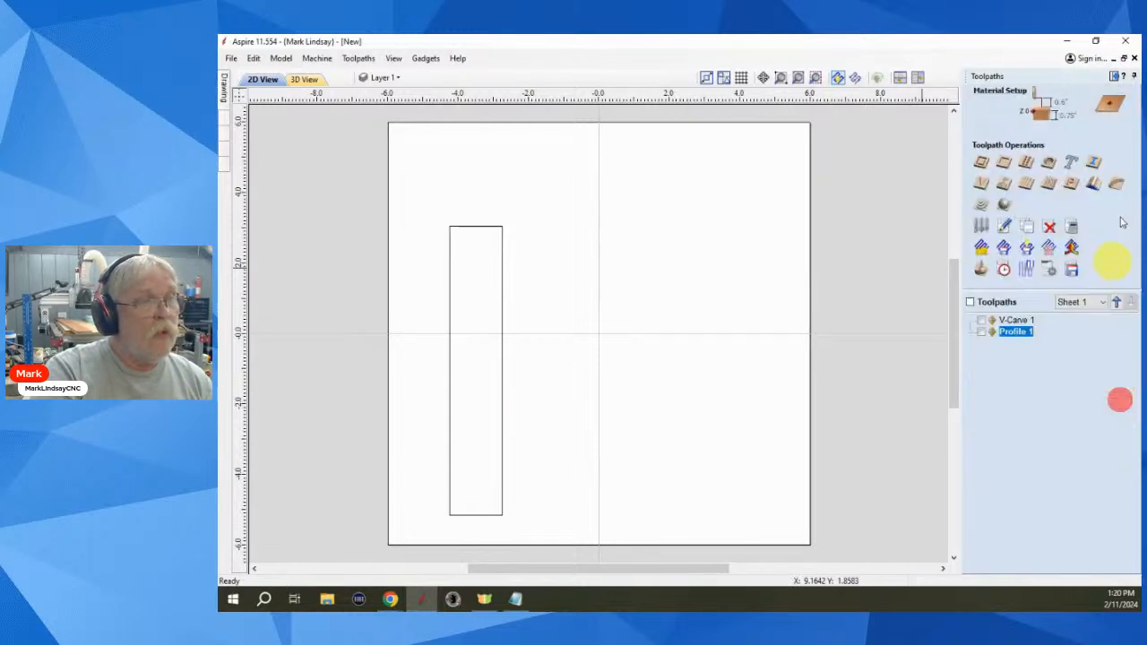
left_click(1114, 79)
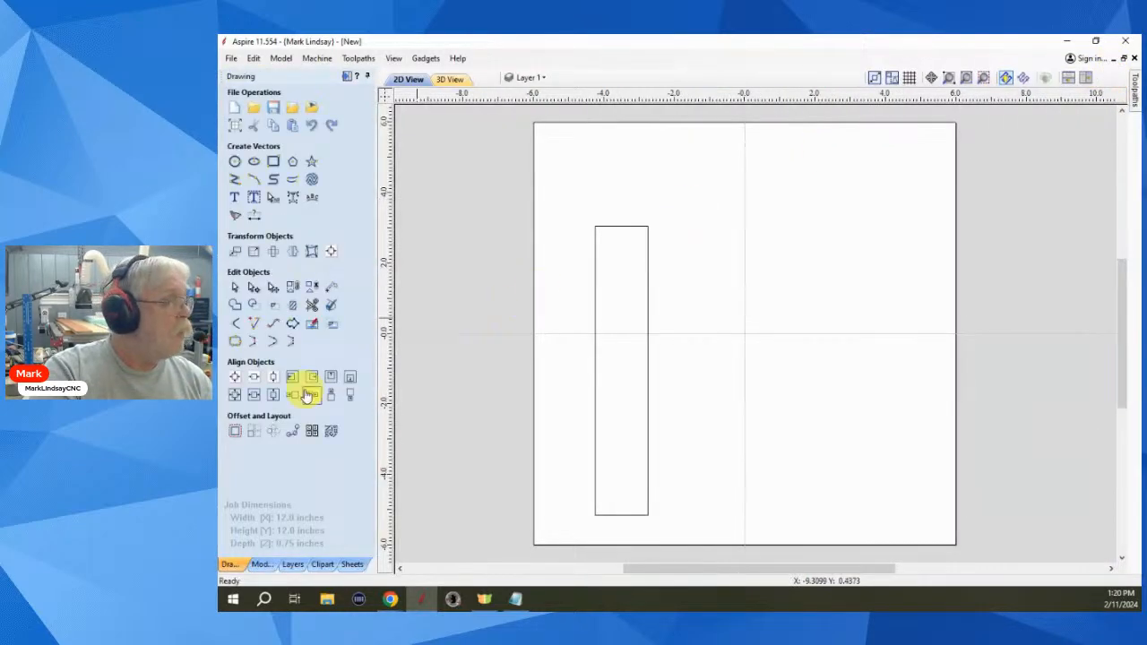
left_click(595, 405)
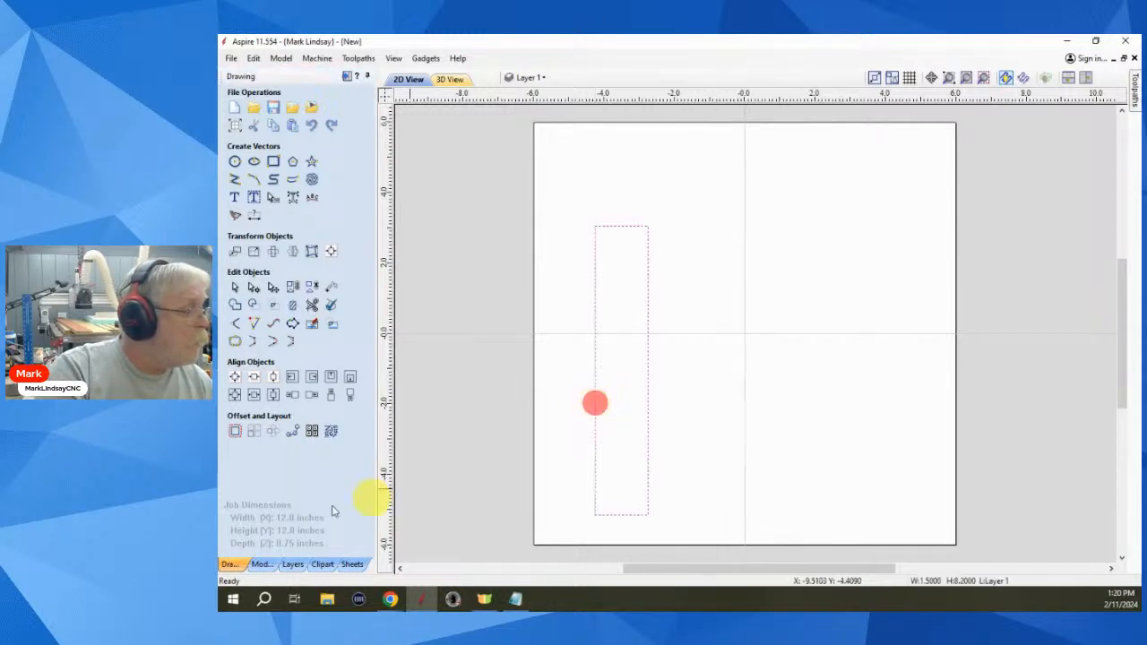
left_click(234, 431)
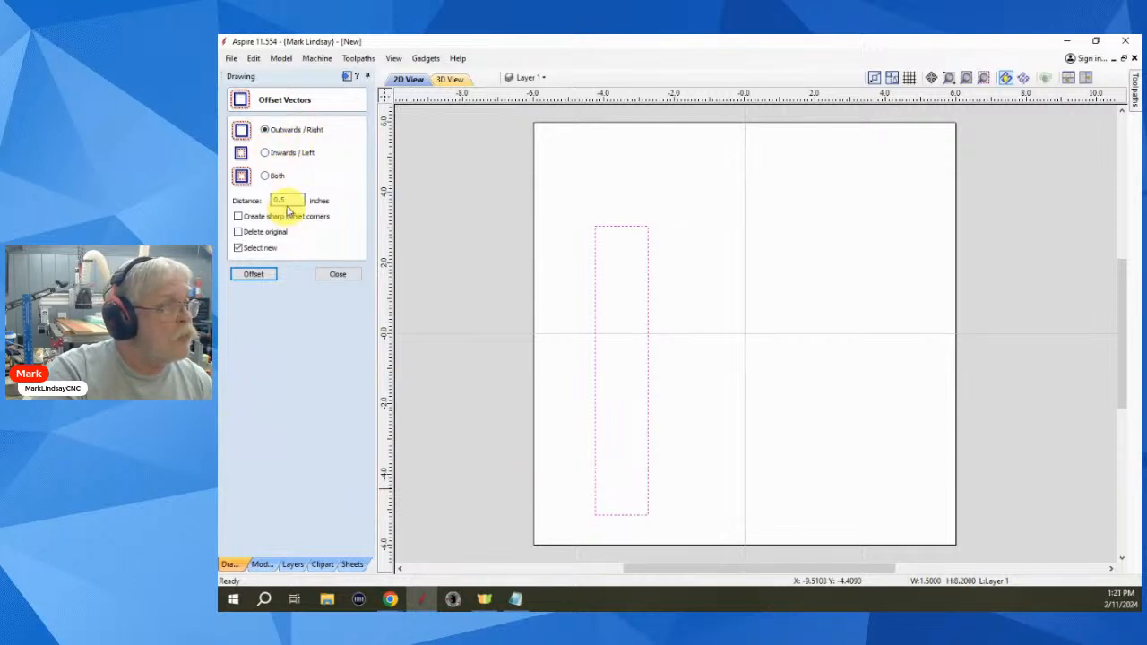
left_click(265, 154)
double_click(280, 199)
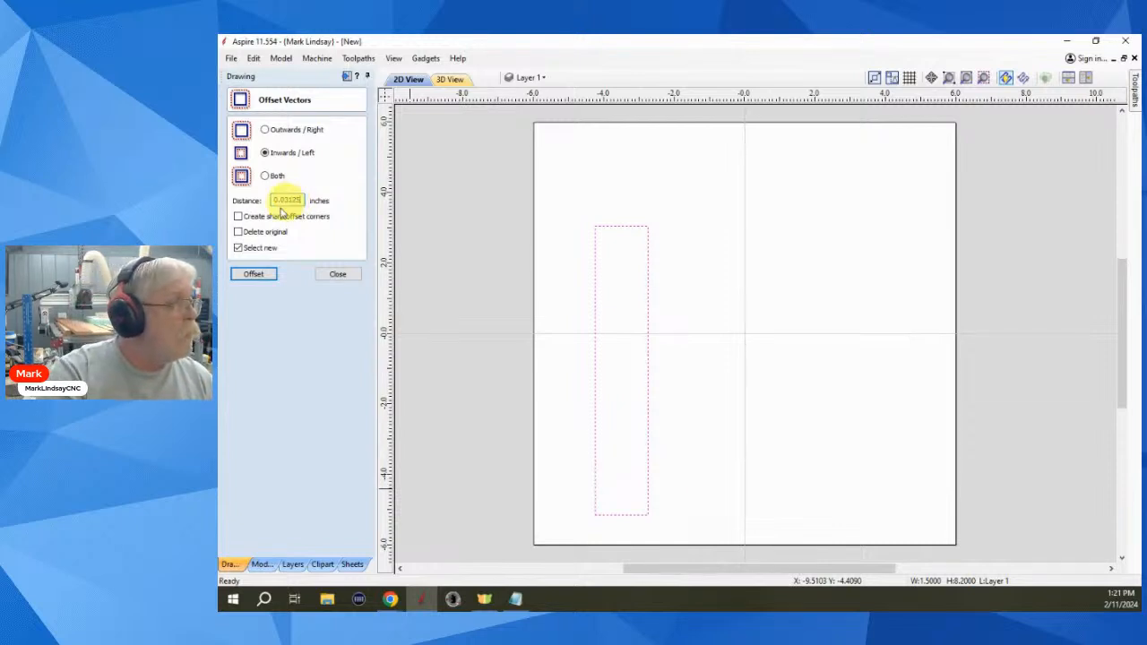
left_click(255, 275)
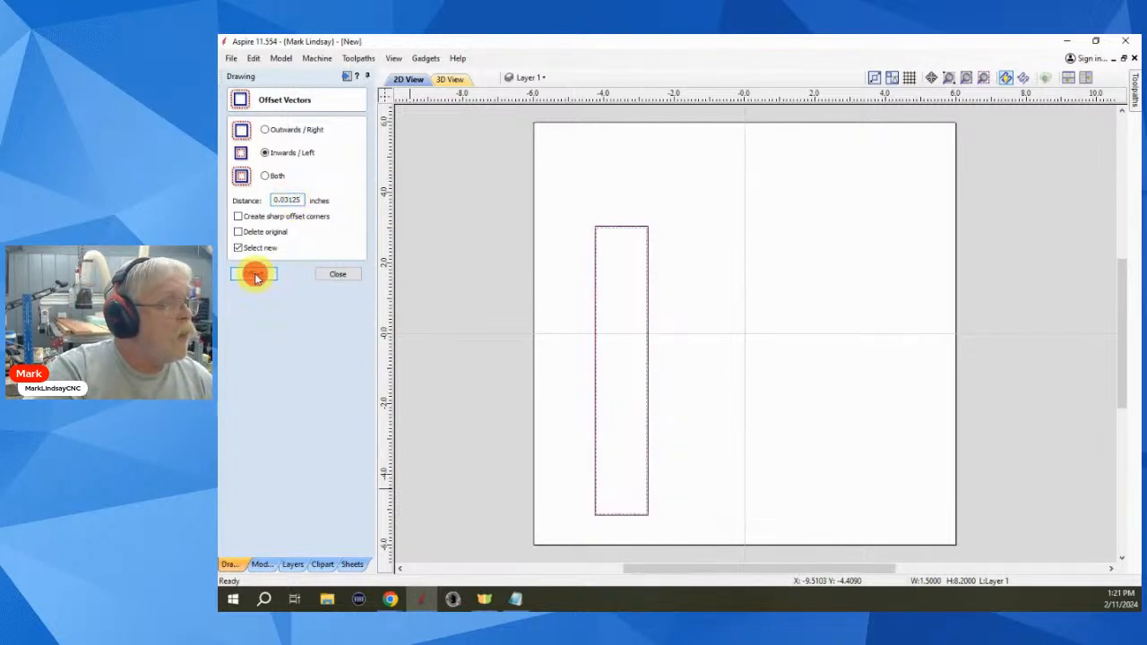
left_click(336, 274)
- Box-select both the original and offset rectangle outlines
scroll(660, 523, "up", 2)
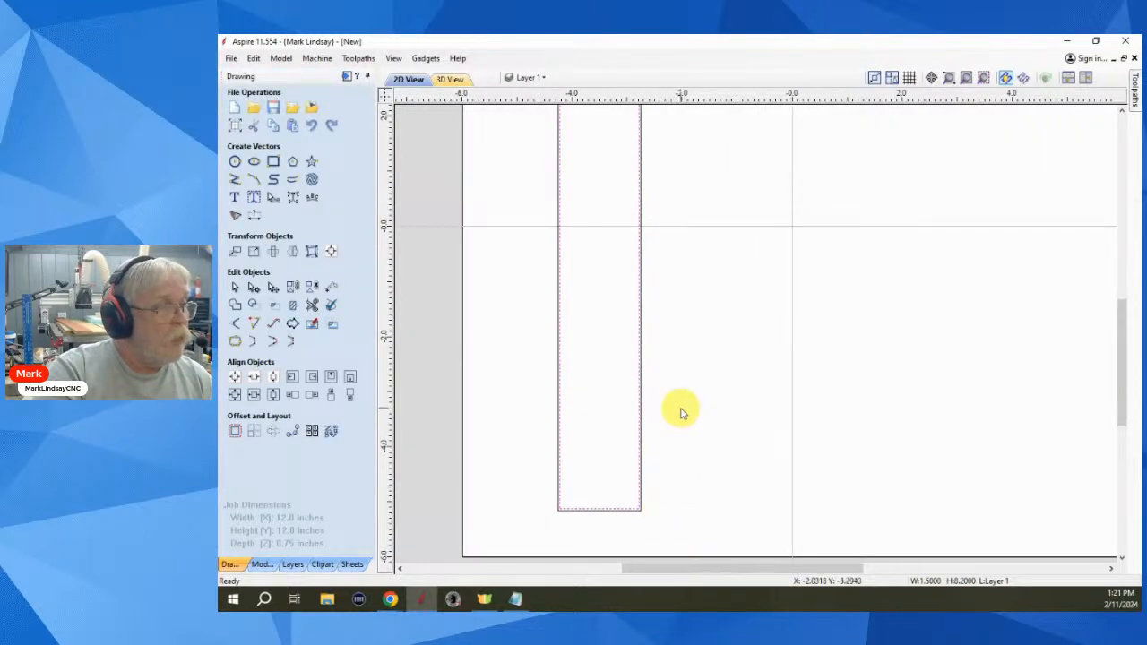
left_click_drag(680, 408, 612, 484)
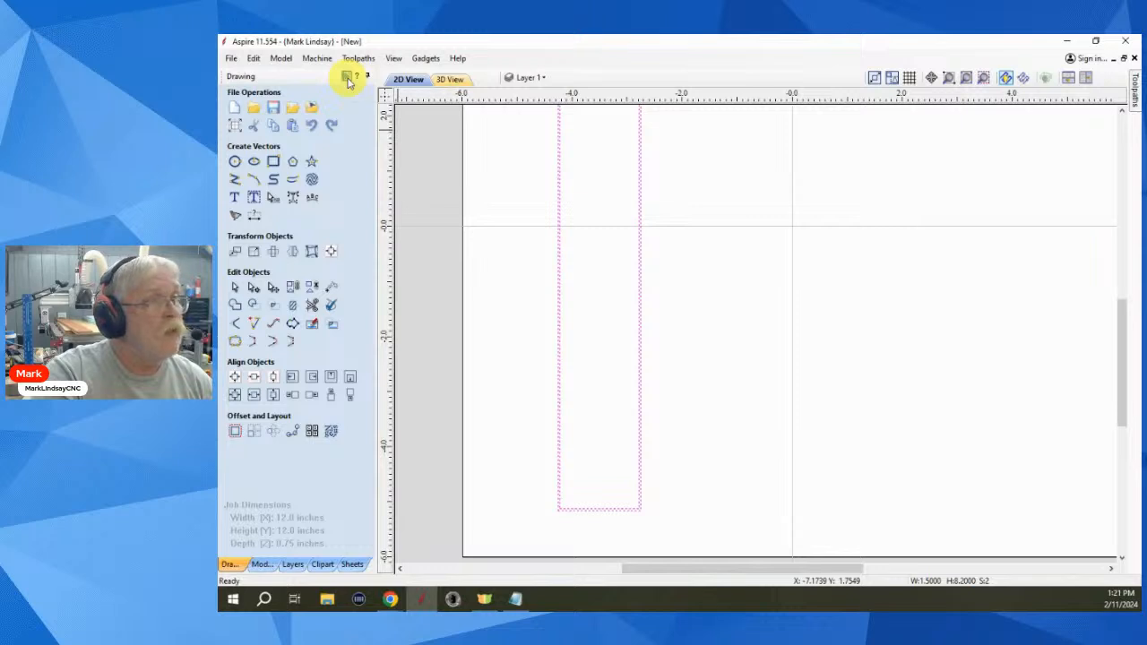
left_click(347, 79)
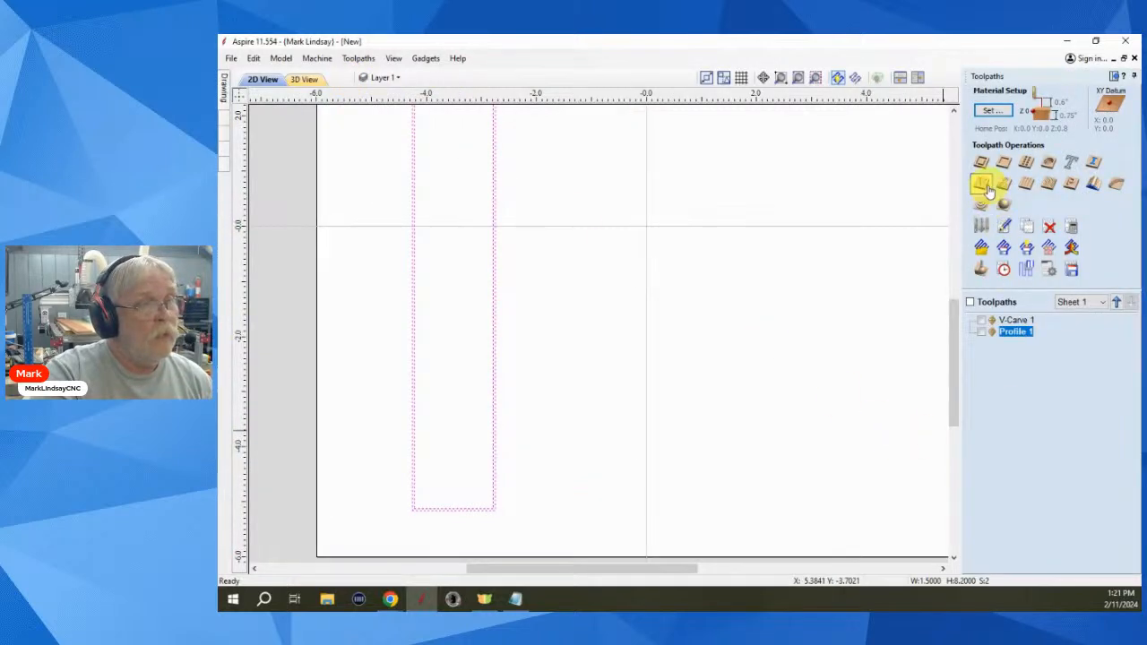
- Calculate a V-Carve toolpath 'V-Carve 2' for the rectangles using the V-Bit 90 Degree 0.5 inch tool
left_click(984, 187)
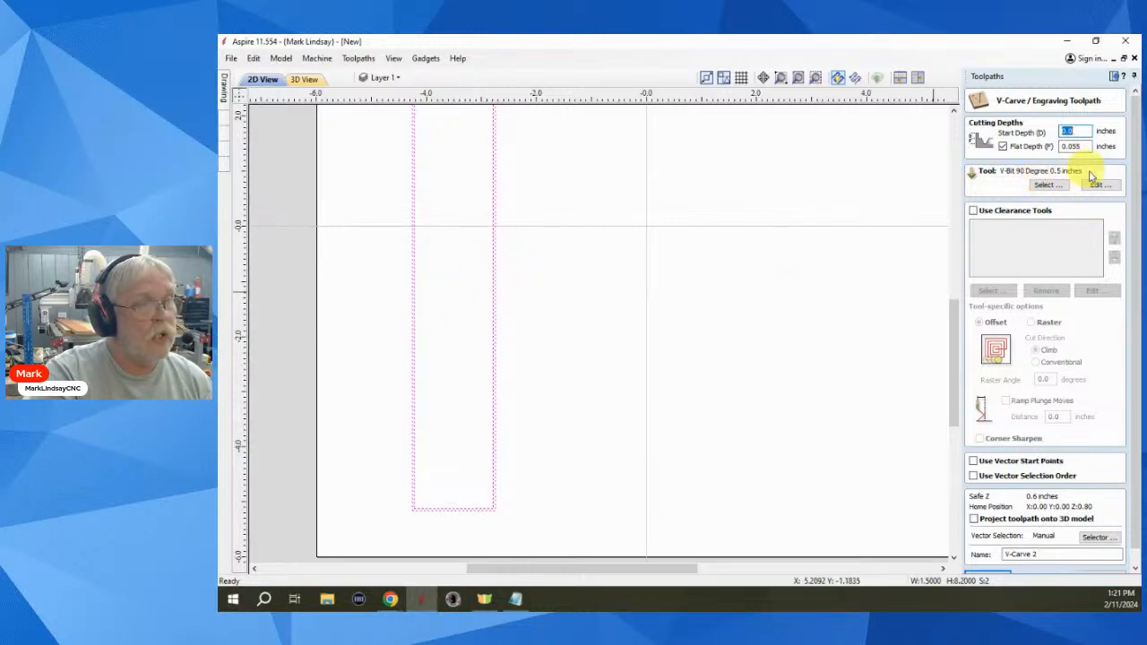
scroll(1048, 484, "down", 1)
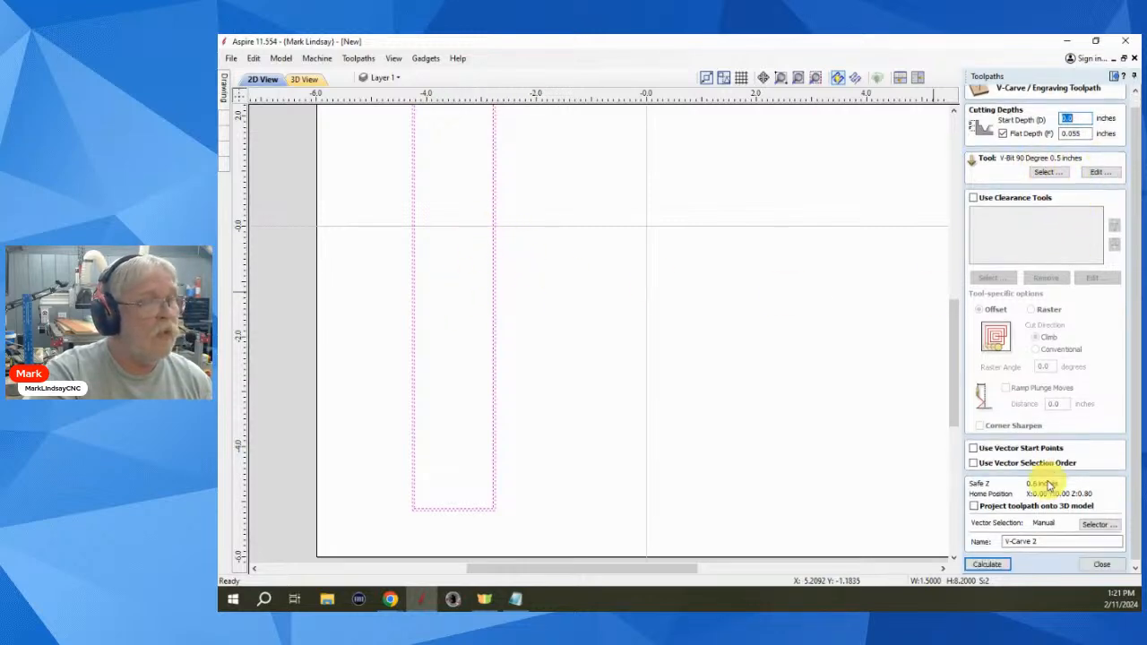
left_click(986, 564)
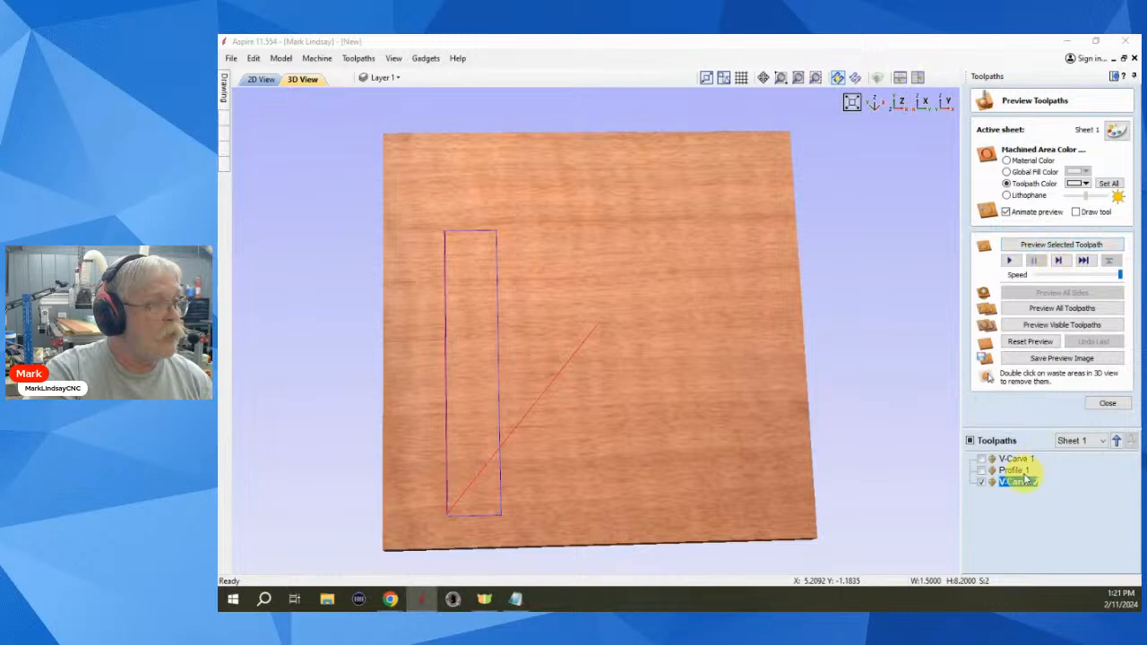
- Preview the V-Carve 2 toolpath and zoom in on the fine groove around the rectangle
left_click(1066, 246)
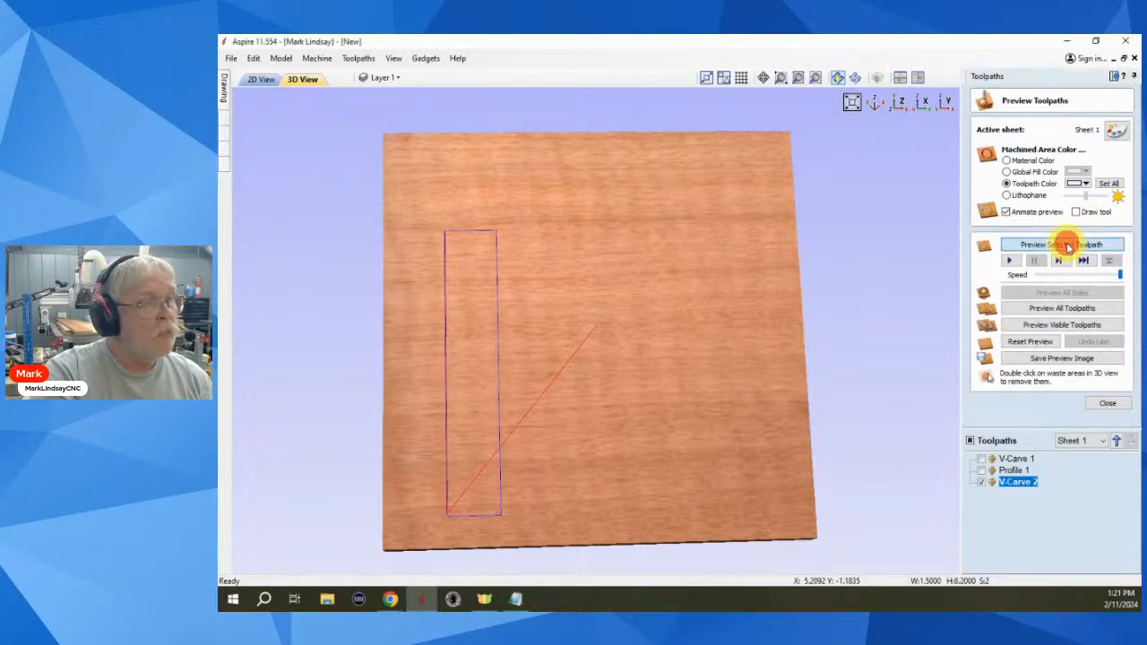
scroll(473, 538, "up", 2)
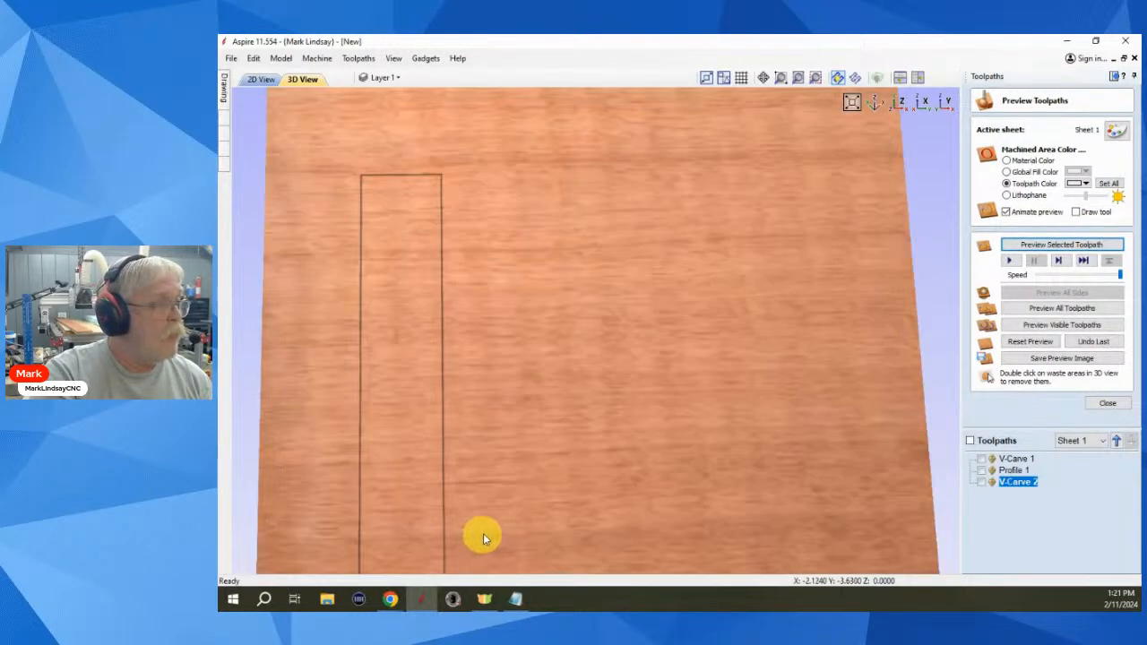
middle_click_drag(483, 536, 534, 270)
scroll(491, 376, "up", 5)
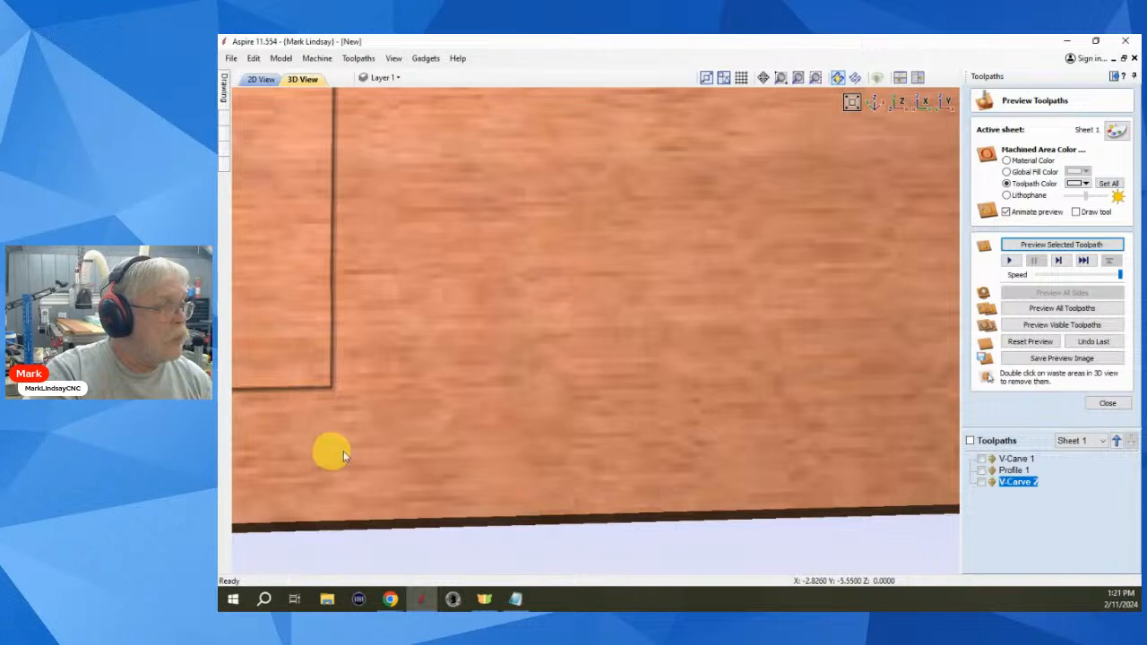
middle_click_drag(333, 450, 627, 403)
scroll(646, 392, "up", 3)
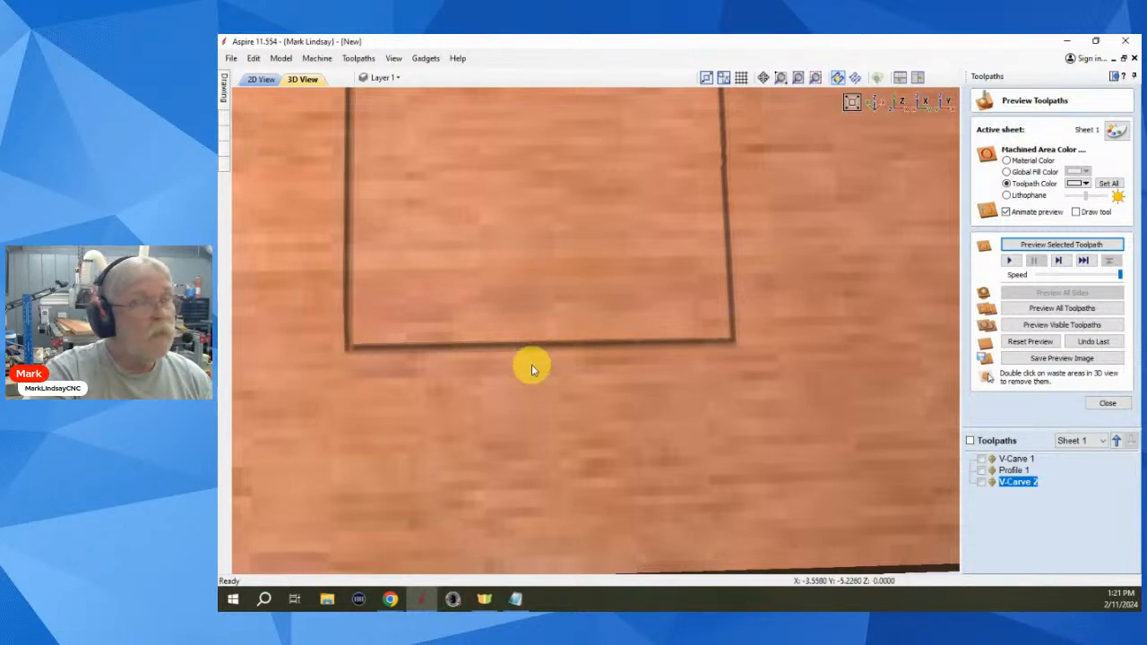
scroll(570, 382, "down", 5)
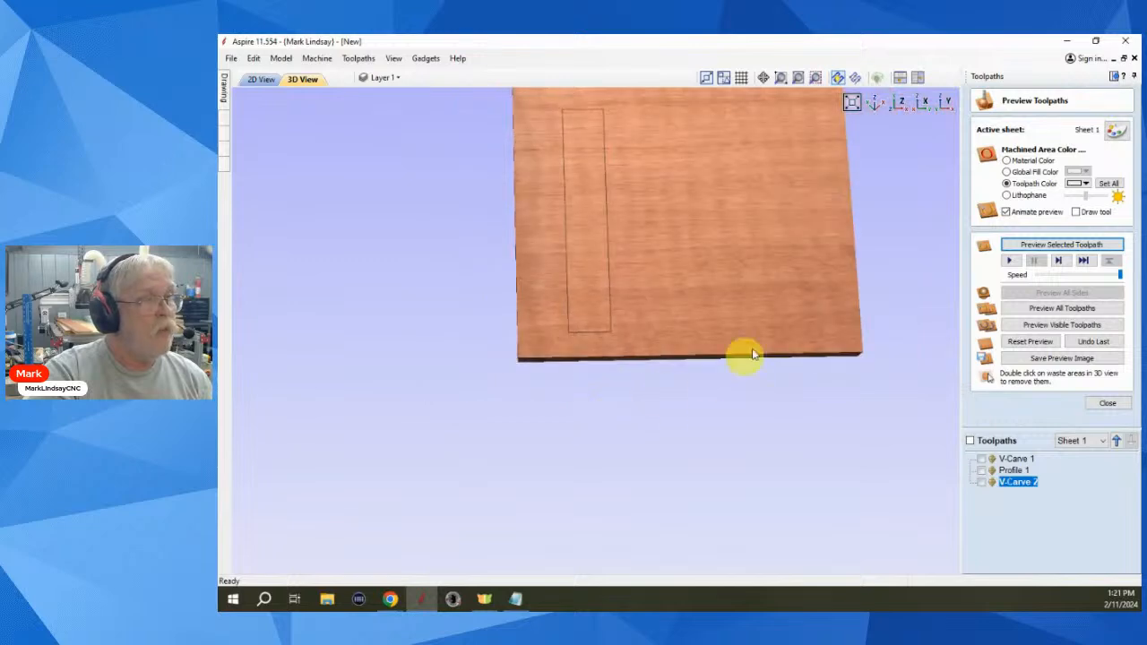
- Switch to the top view of the board and close the Toolpaths panel
left_click(899, 105)
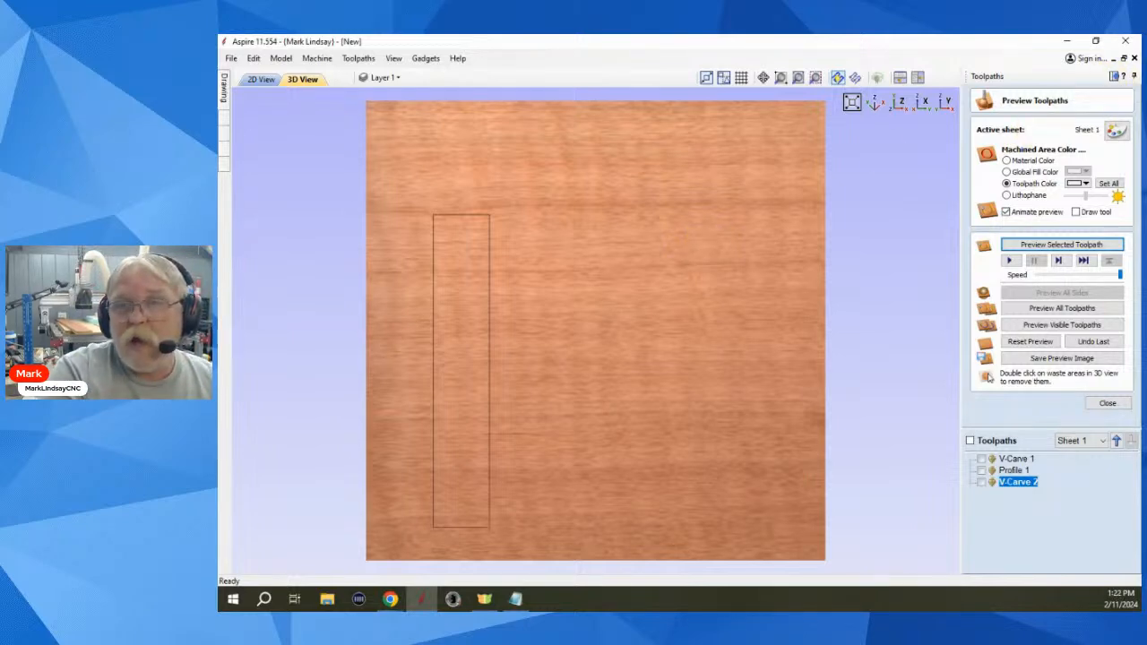
left_click(657, 400)
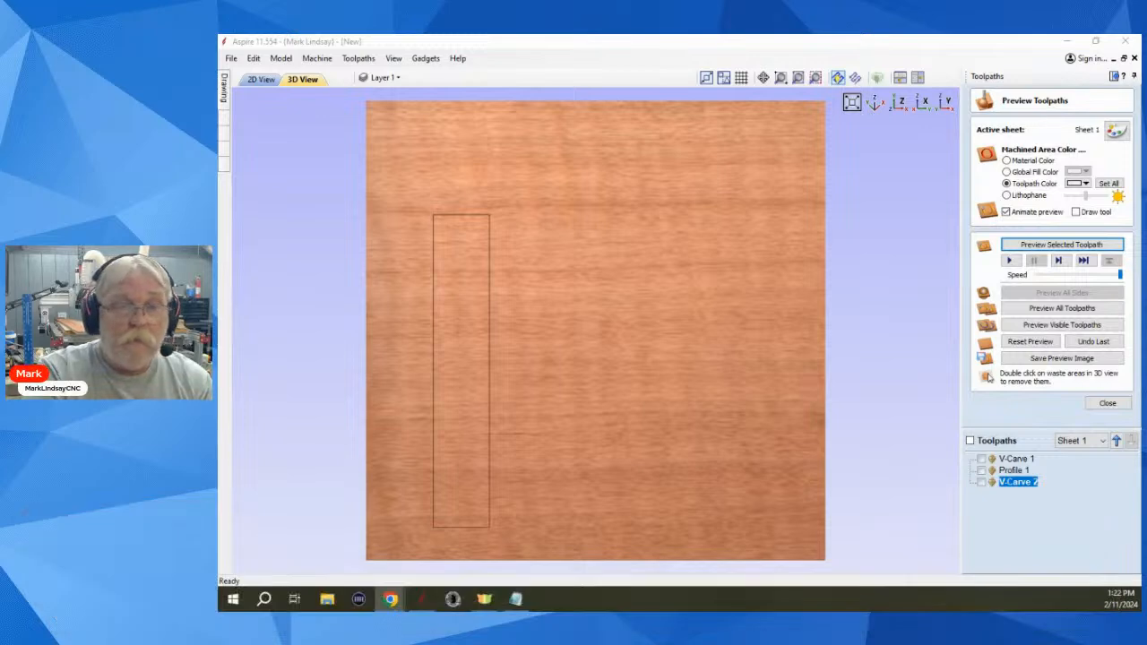
left_click(1112, 78)
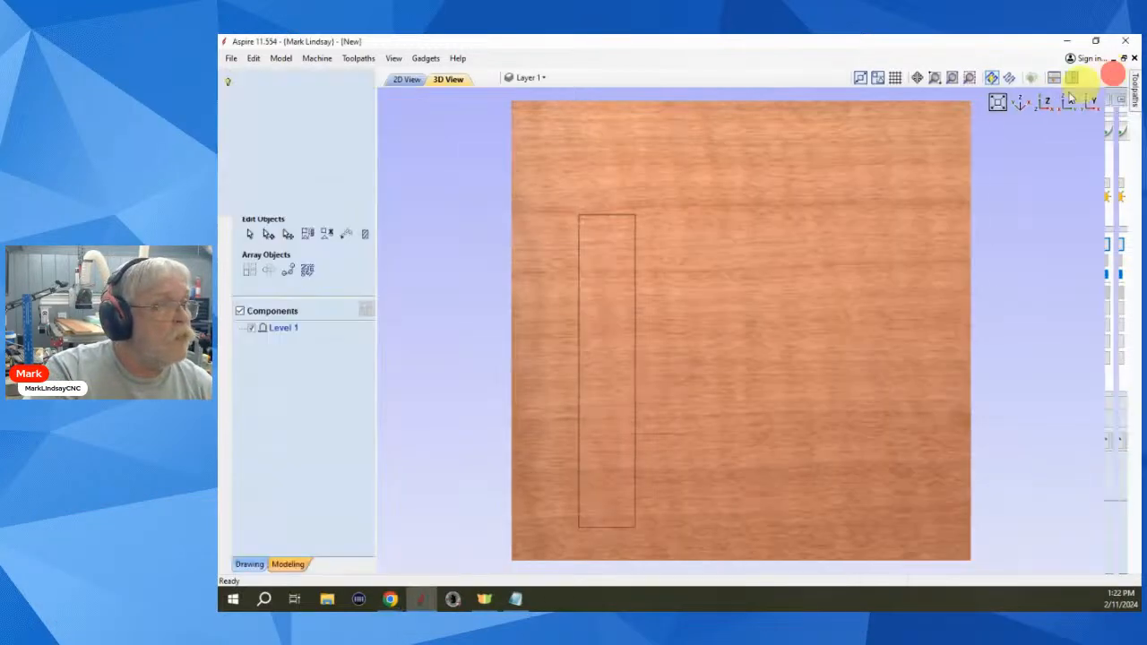
left_click(408, 79)
scroll(846, 358, "down", 5)
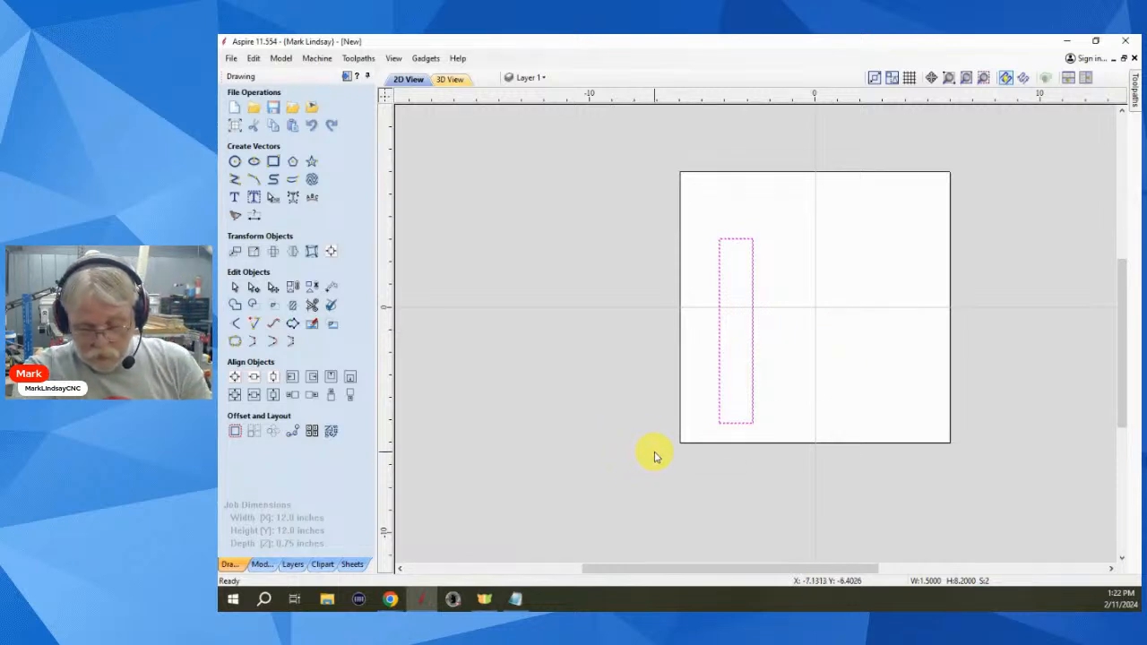
key("Delete")
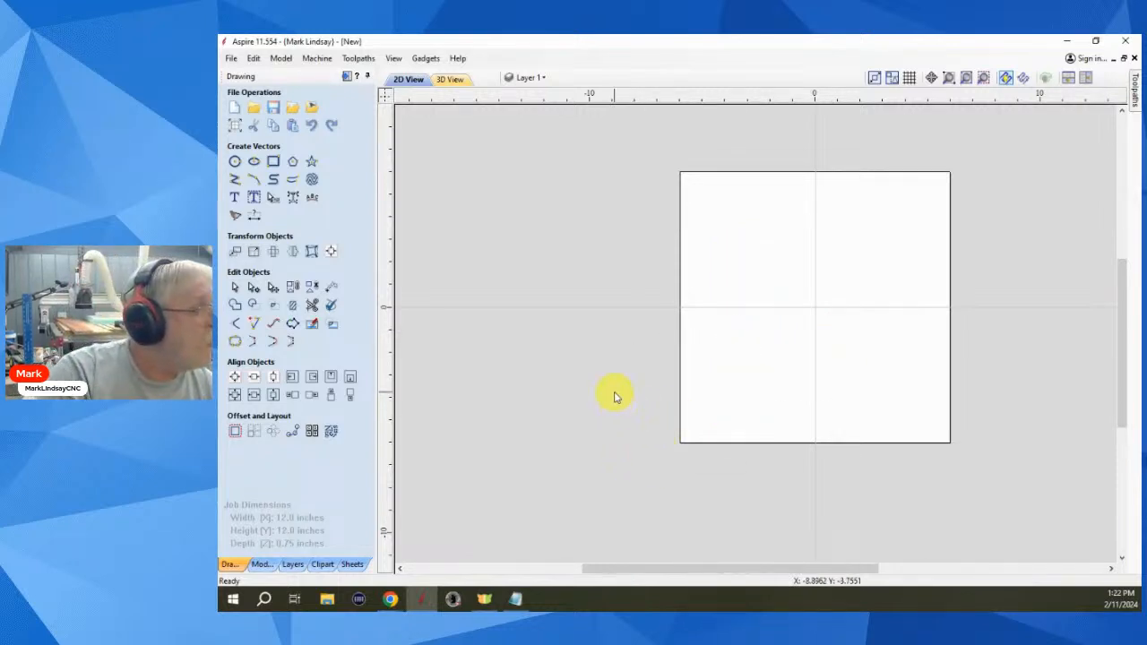
- Draw an open three-point polyline with a short top edge and a long left side, then select it
left_click(233, 182)
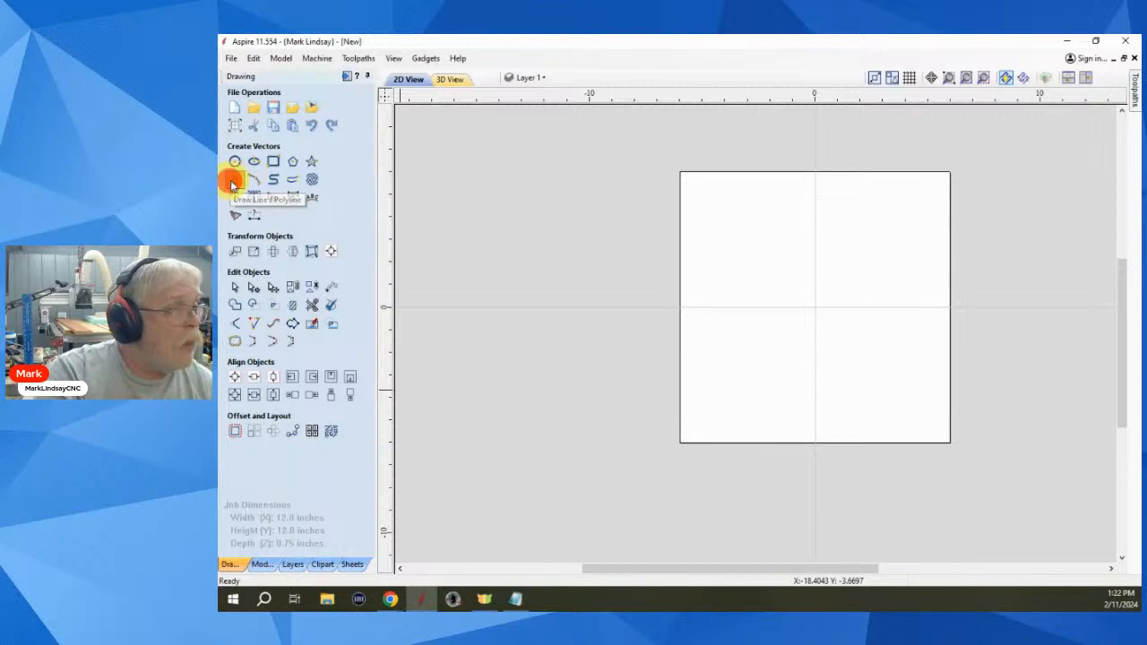
left_click(780, 231)
left_click(730, 230)
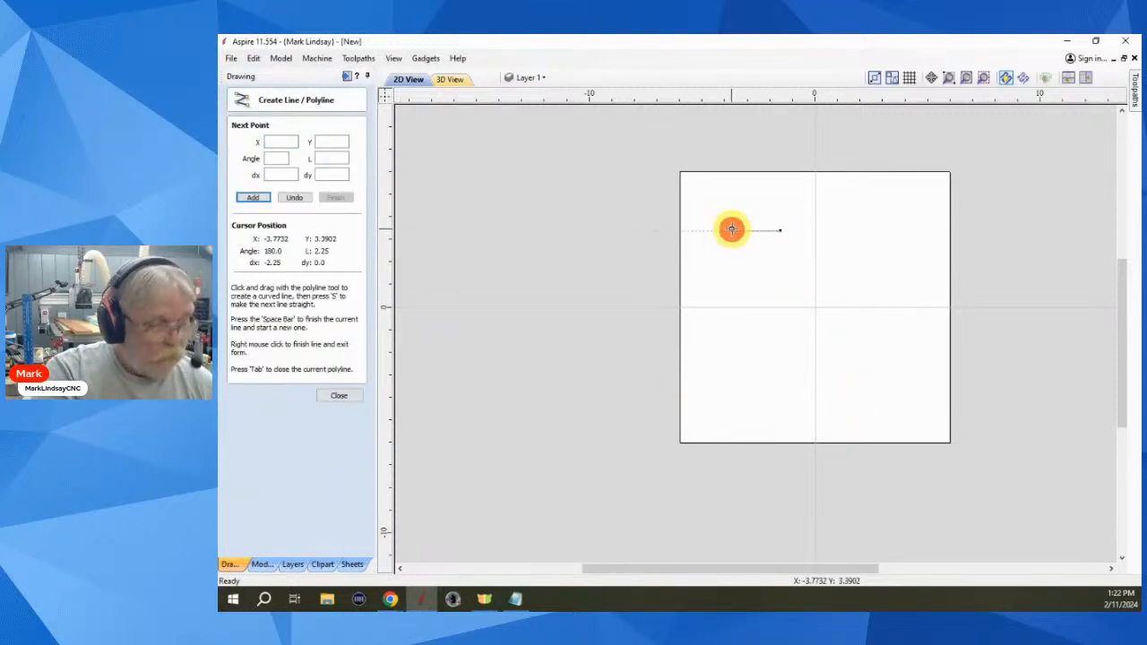
left_click(731, 410)
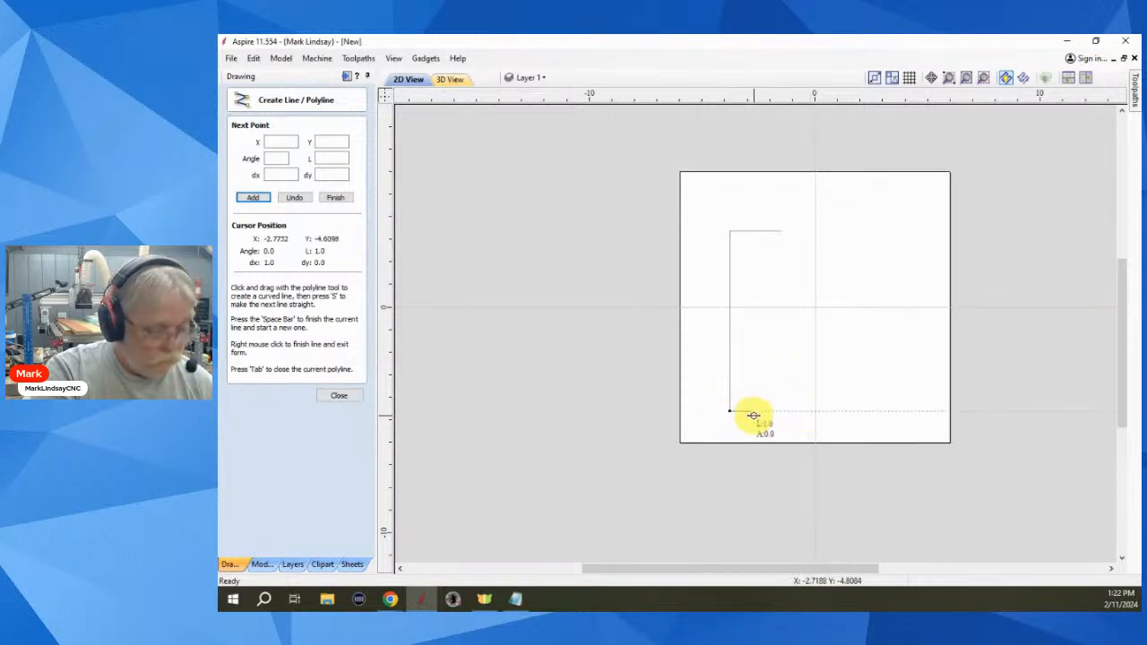
key("space")
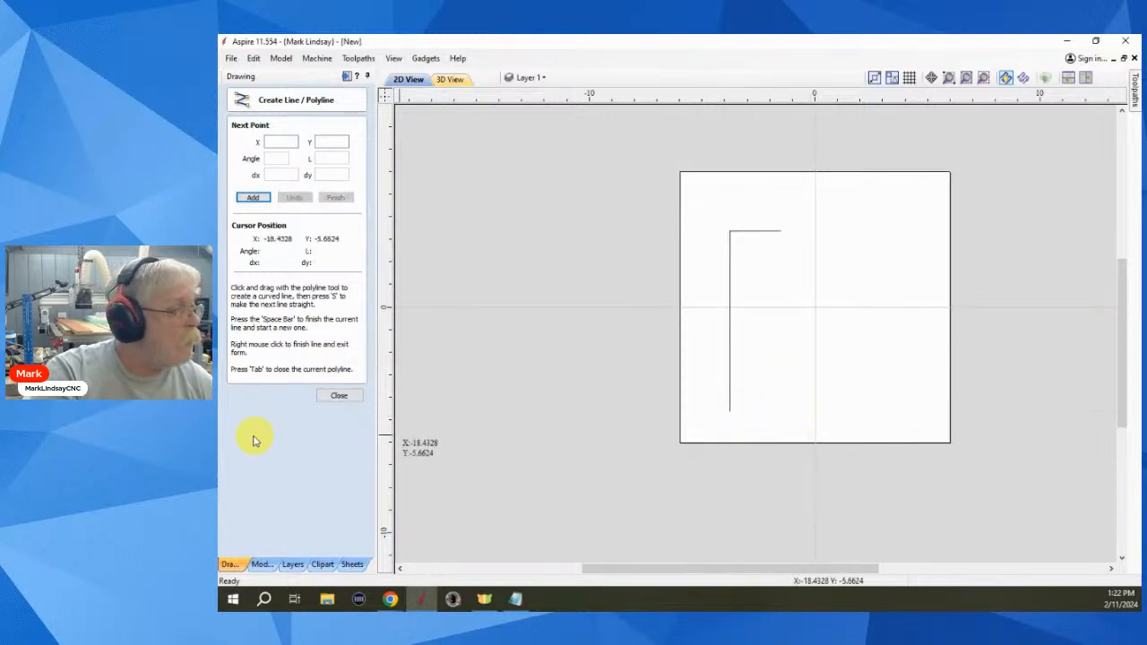
left_click(340, 396)
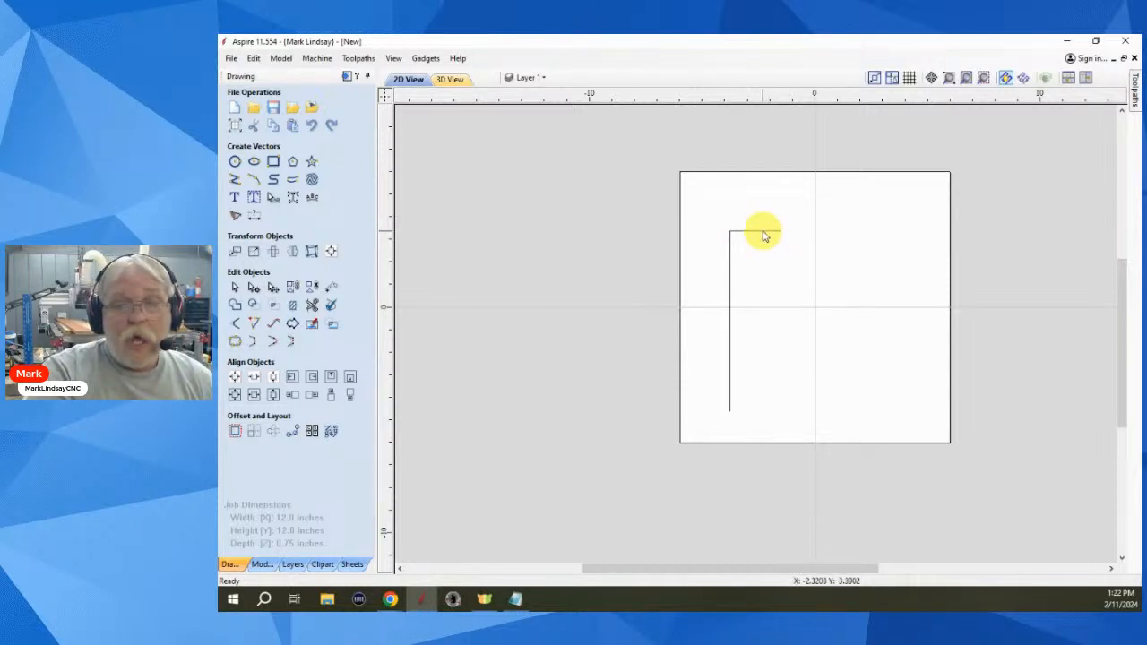
scroll(735, 225, "up", 2)
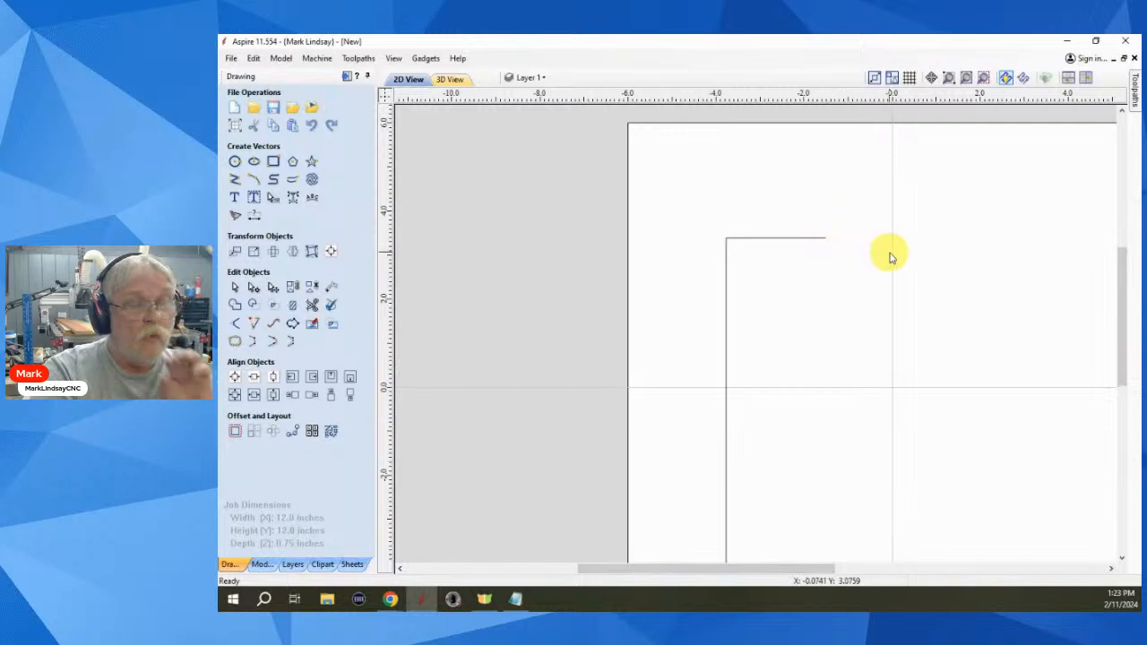
left_click(822, 237)
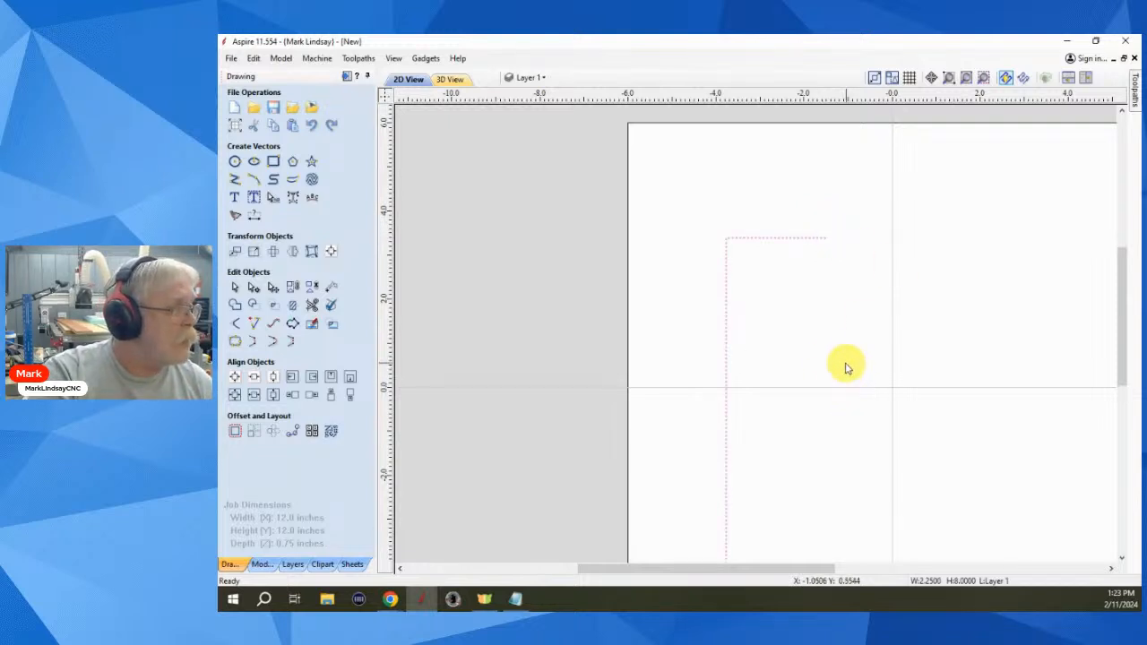
- Mirror a copy of the polyline with 'Flip about job center' unticked, undoing the job-centre attempt
left_click(292, 251)
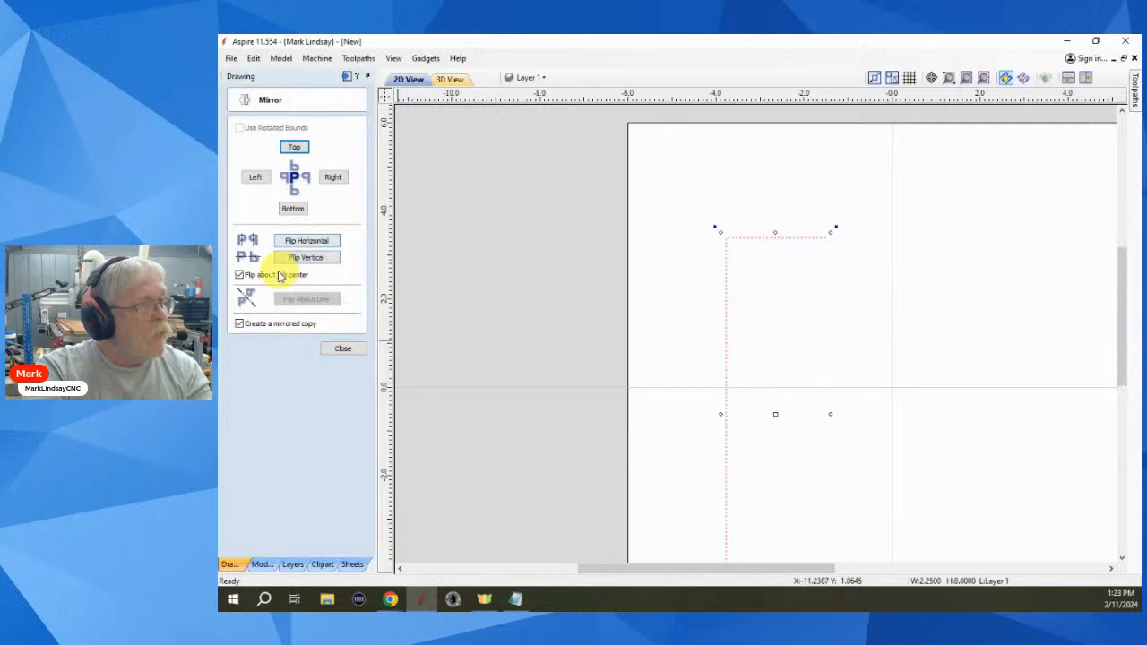
left_click(240, 275)
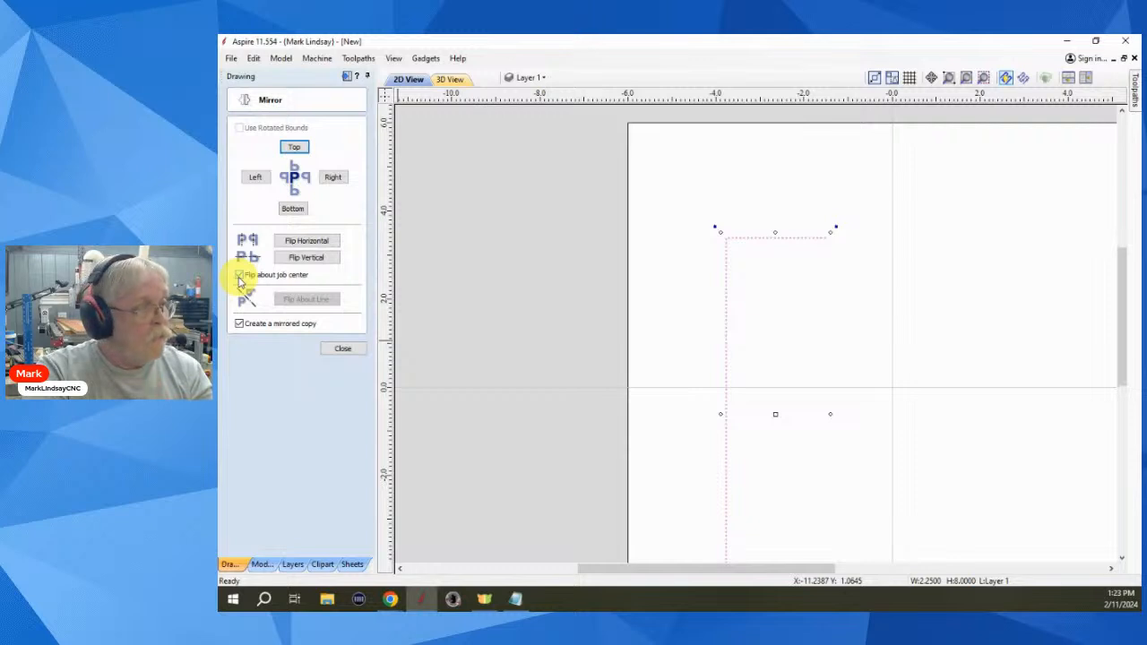
left_click(239, 276)
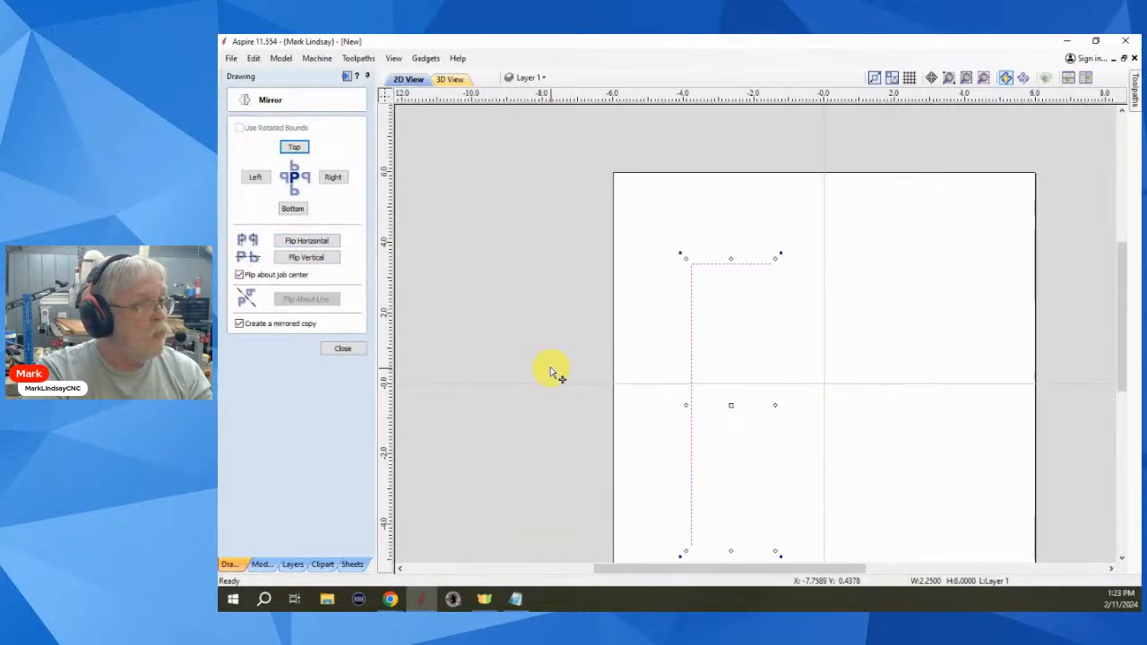
scroll(547, 371, "down", 1)
left_click(305, 240)
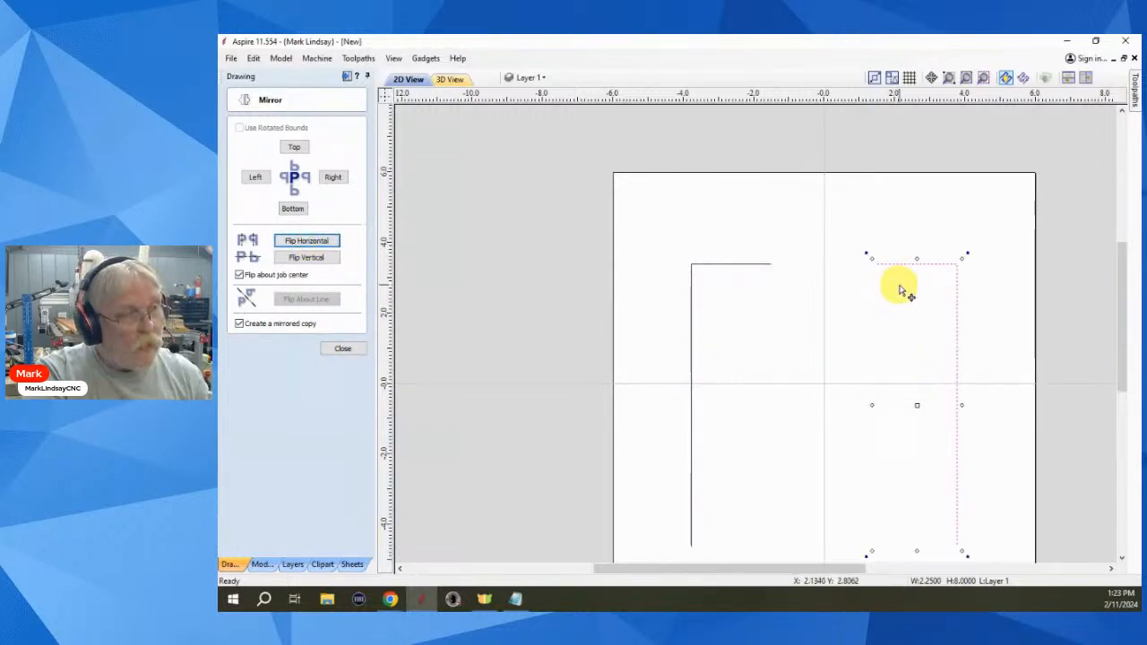
key("ctrl+z")
left_click(239, 275)
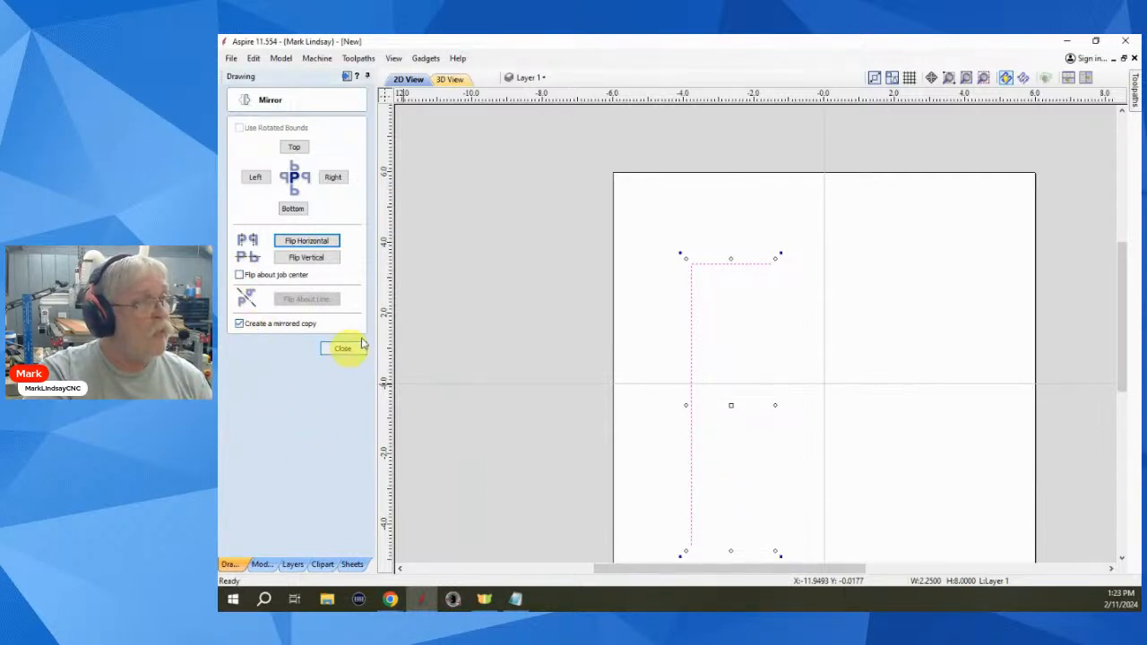
left_click(321, 242)
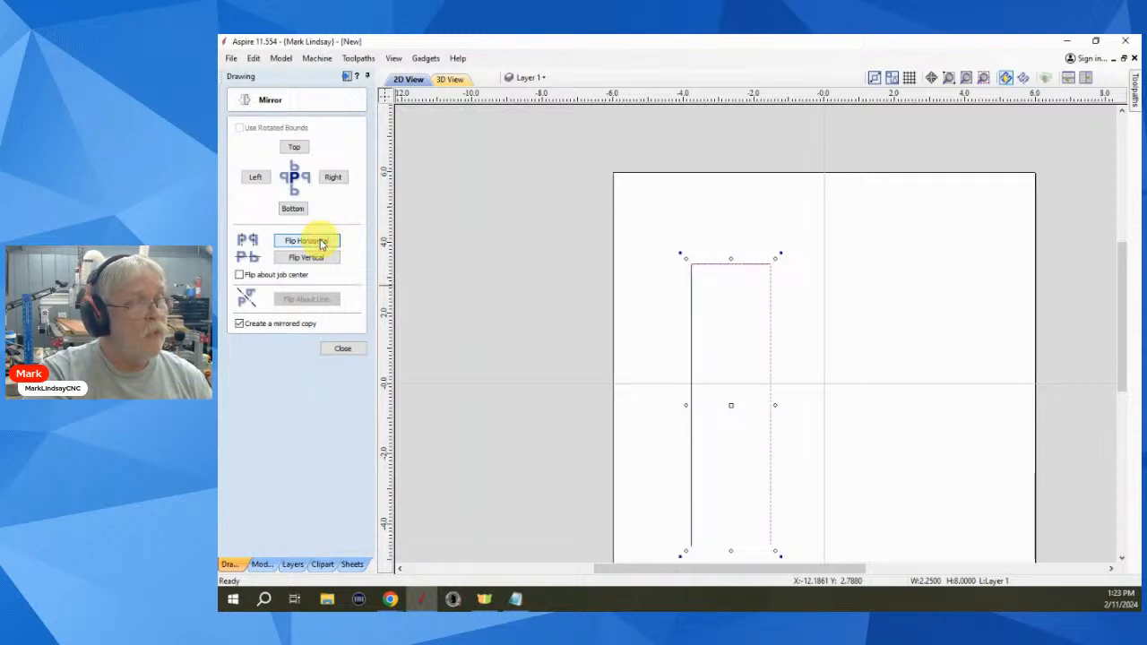
- Mirror the copy off the shape's right side, forming an open-bottomed frame, and close Mirror
left_click(710, 371)
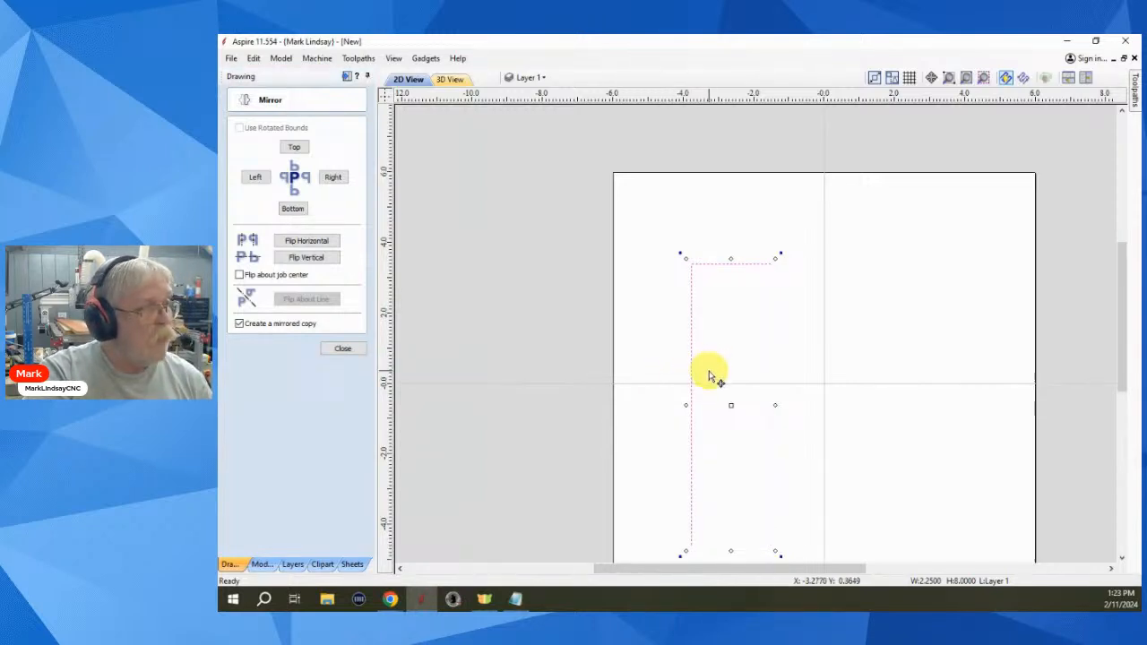
left_click(333, 178)
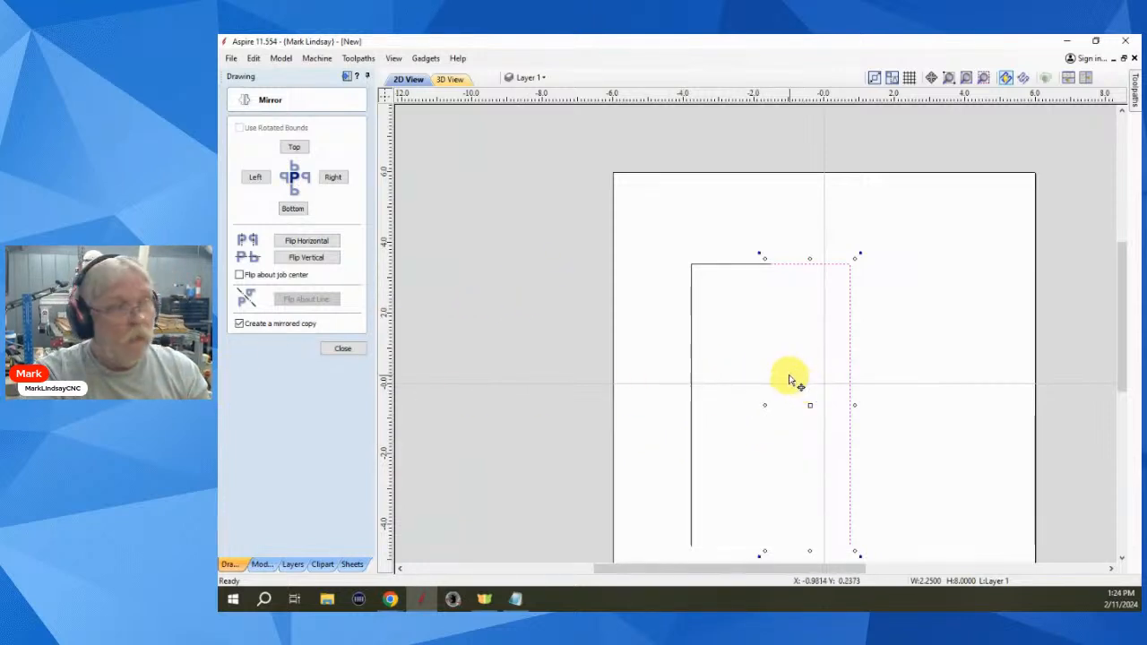
left_click(756, 335)
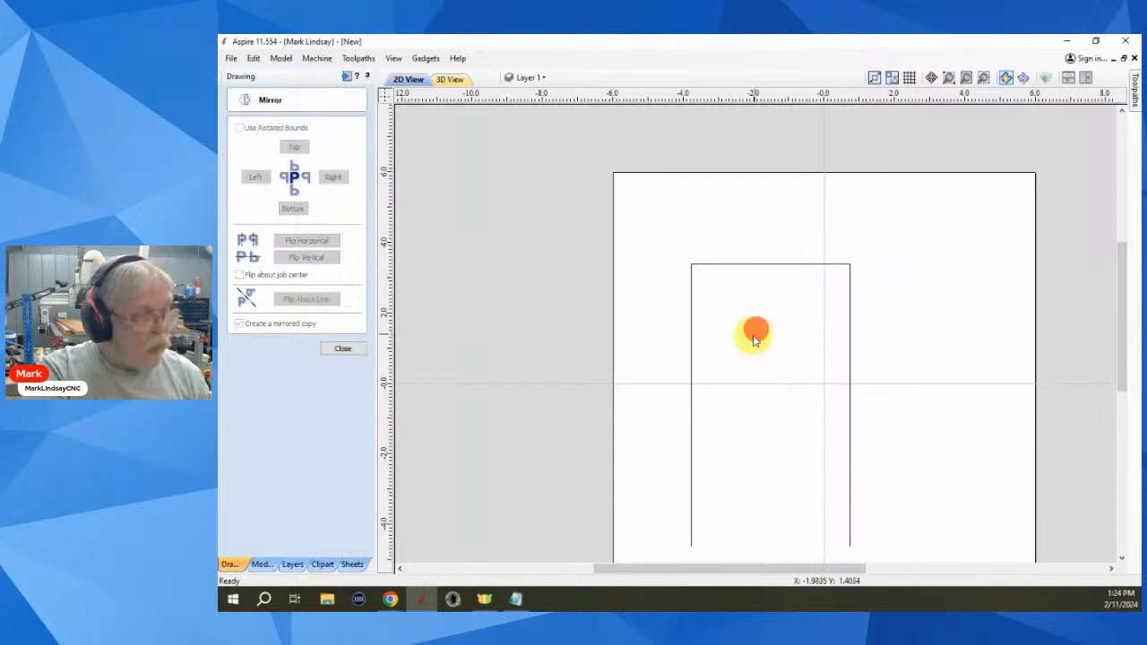
left_click(750, 339)
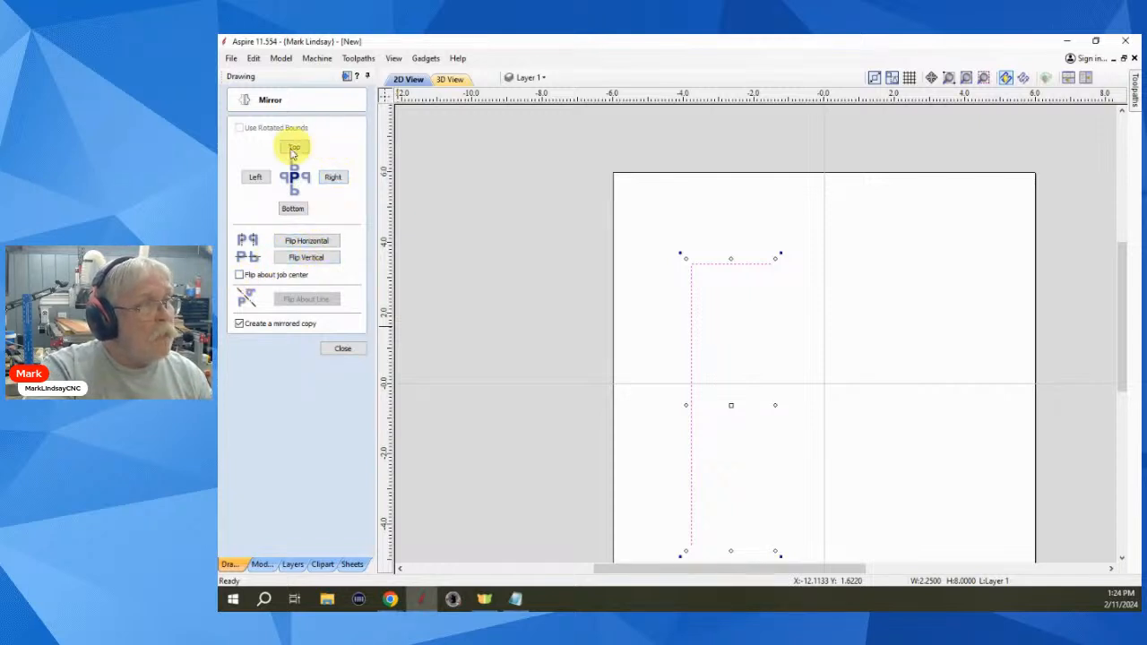
left_click(332, 177)
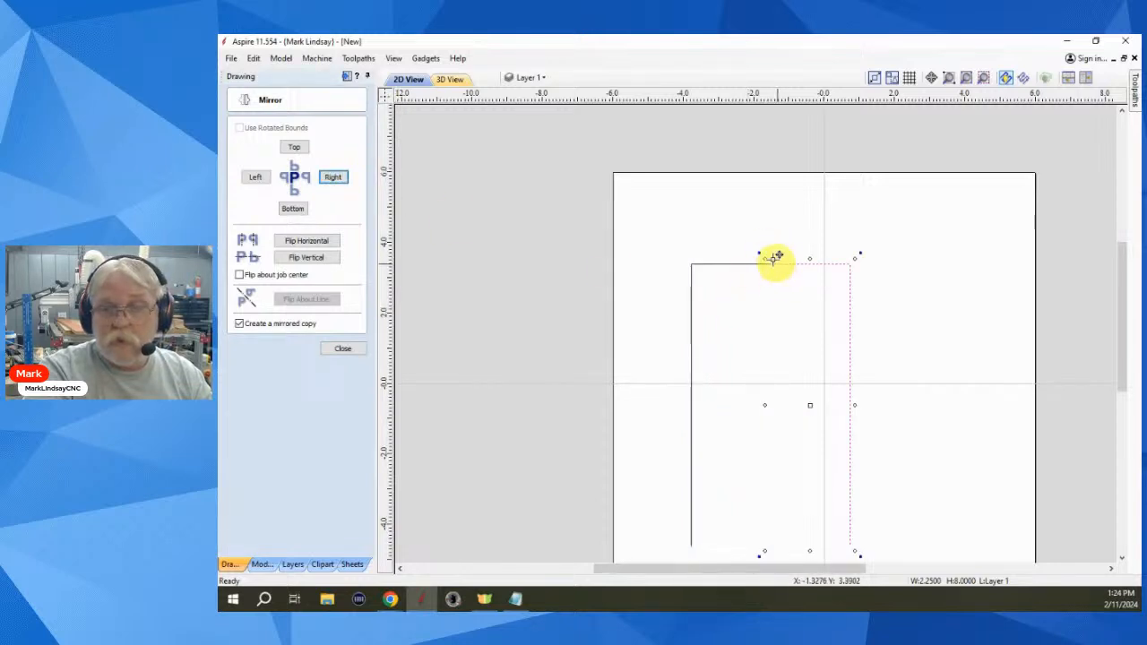
left_click(348, 349)
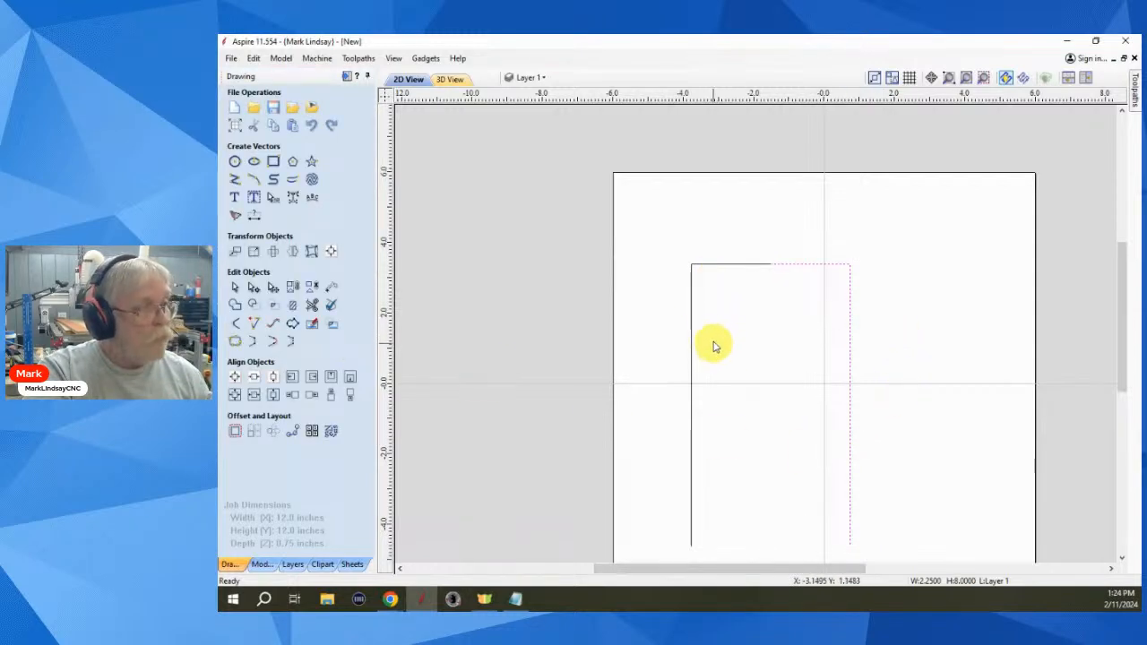
- Join both mirrored polylines with Join Vectors (J) into one open U-shaped vector
left_click_drag(712, 338, 659, 380)
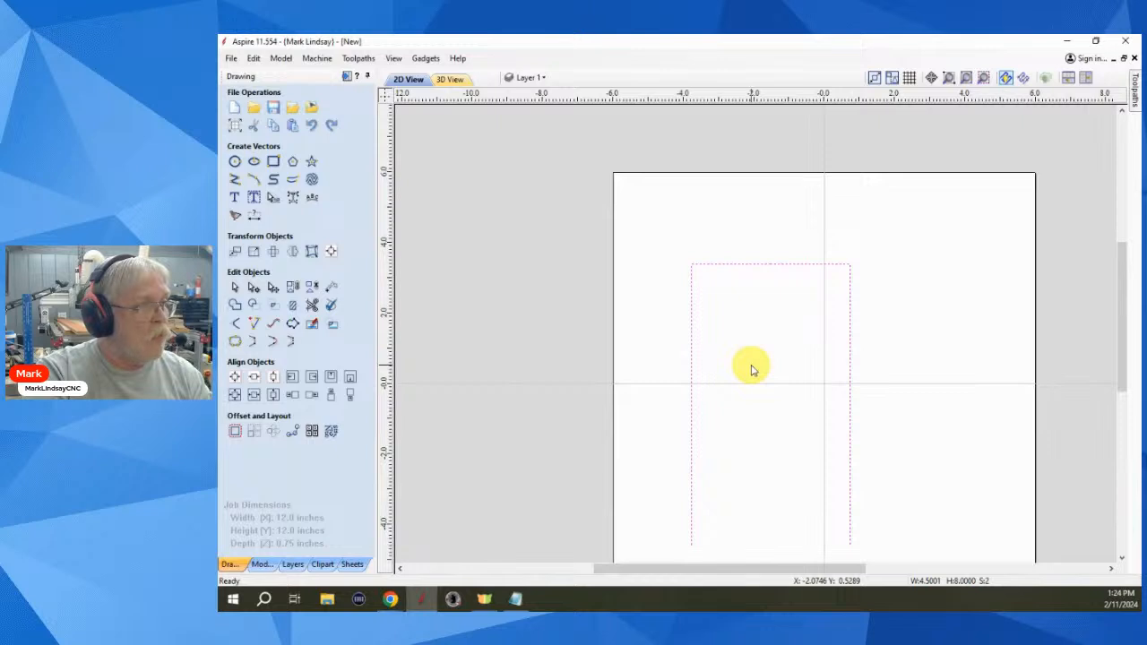
key("j")
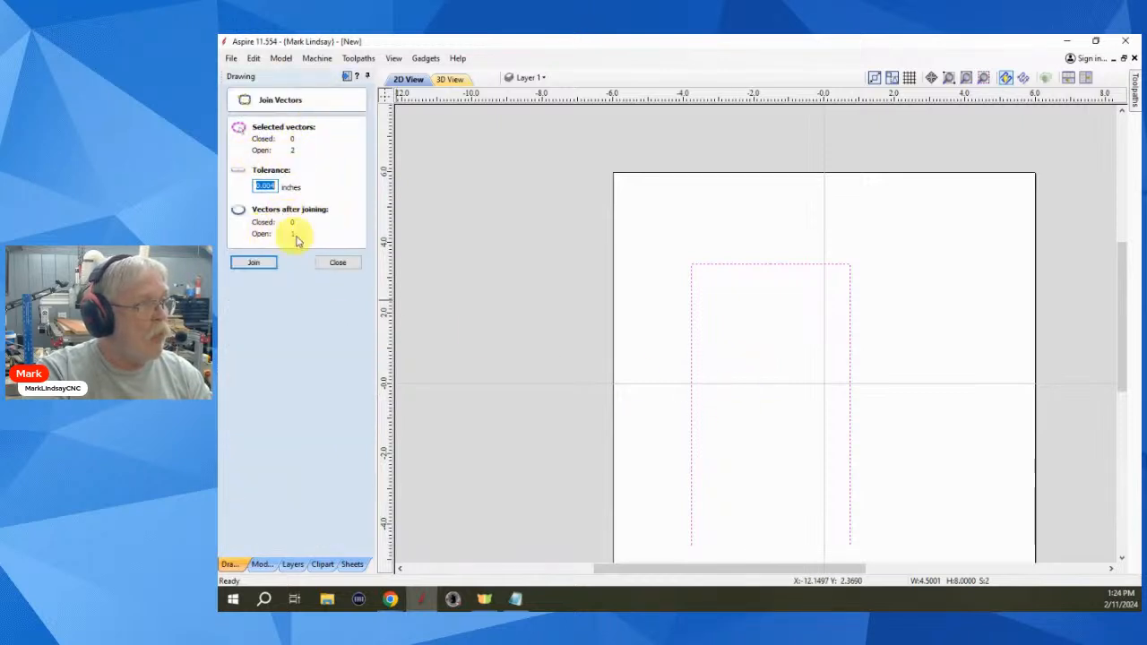
left_click(260, 264)
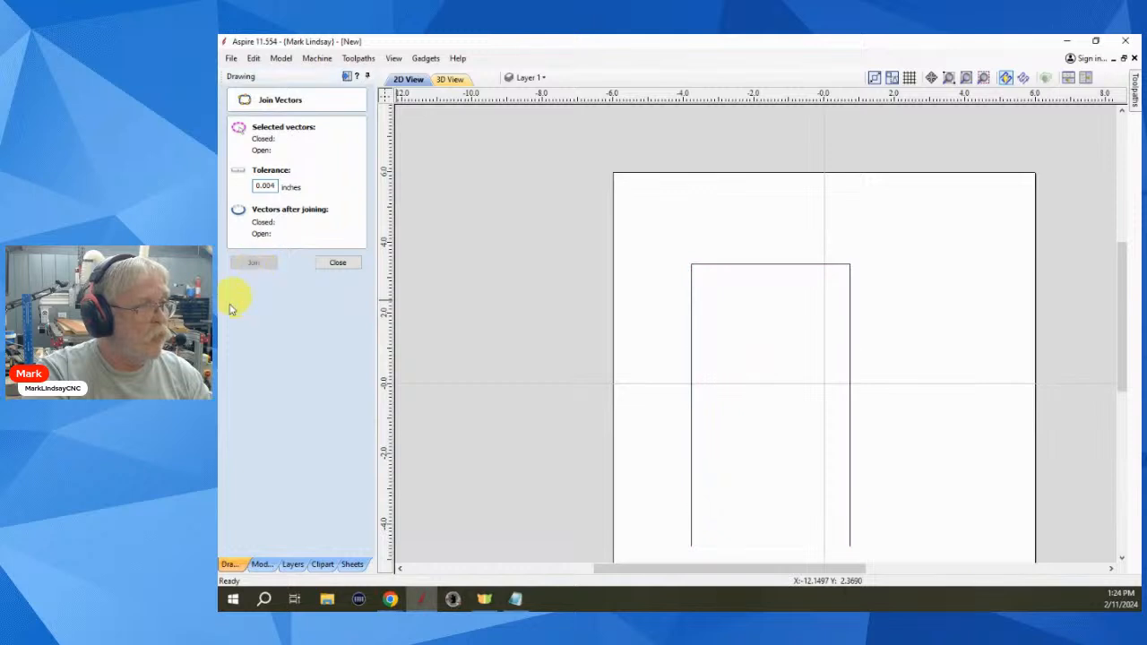
left_click(337, 263)
scroll(758, 414, "down", 3)
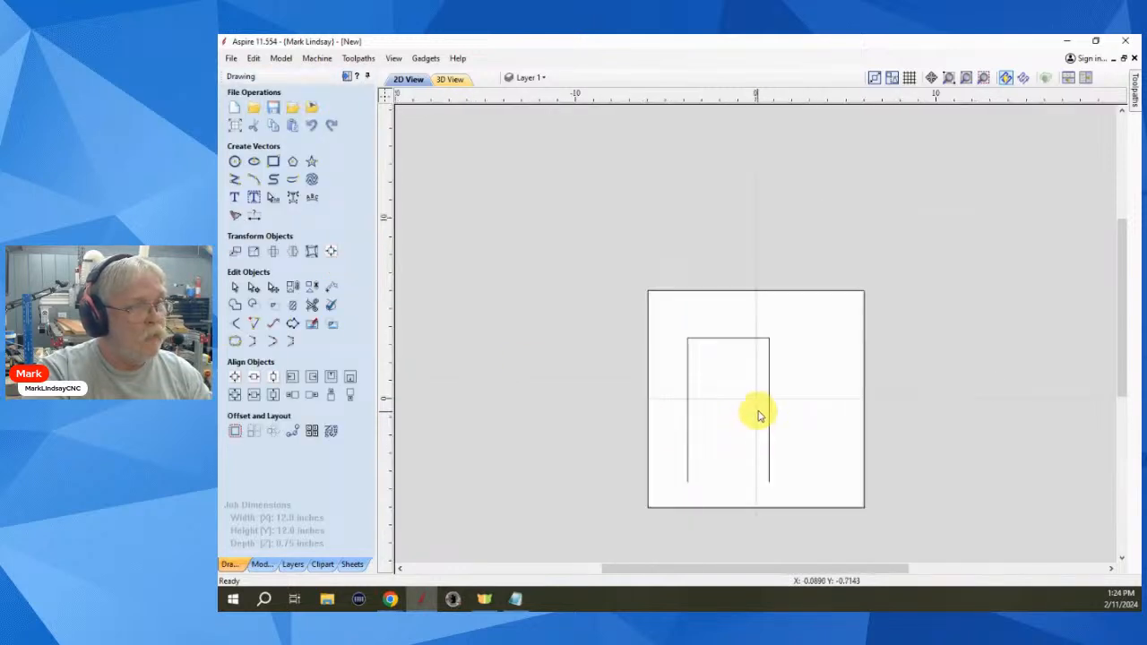
scroll(737, 484, "up", 3)
left_click(737, 482)
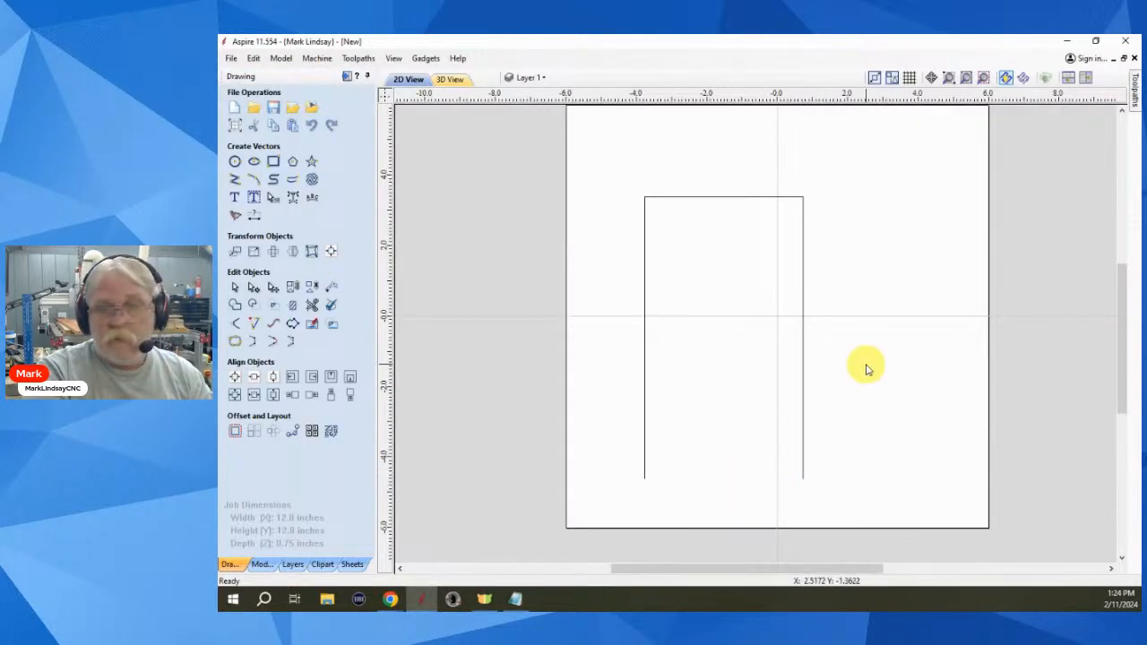
left_click_drag(864, 363, 769, 451)
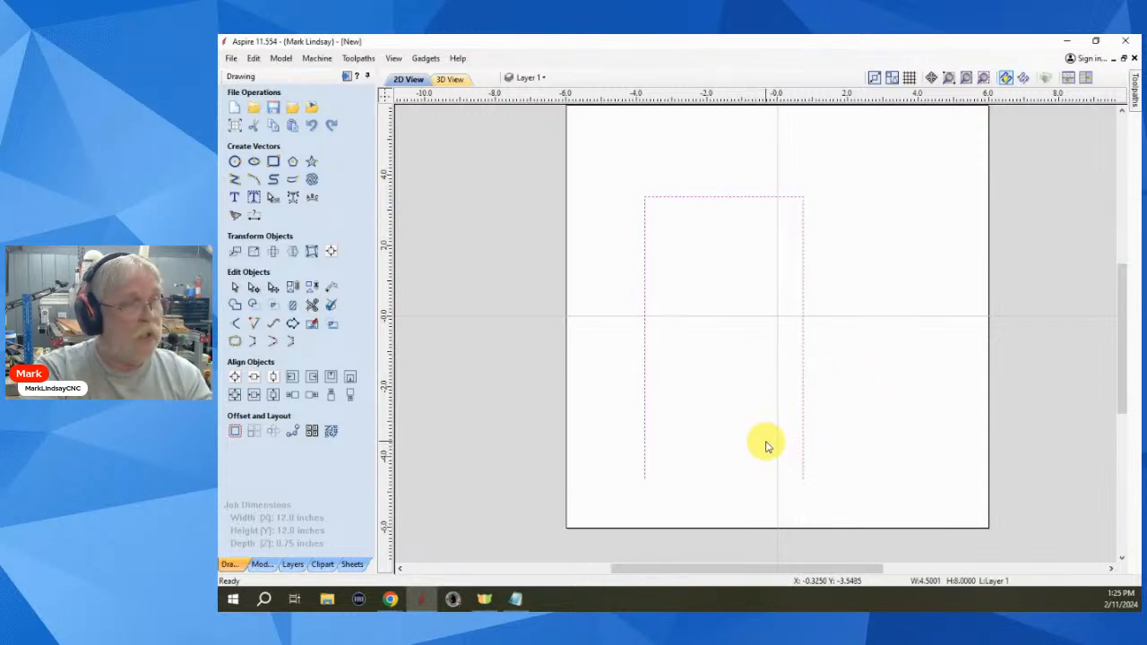
- Delete the joined U-shaped vector, leaving the 12 x 12 inch board empty
key("Delete")
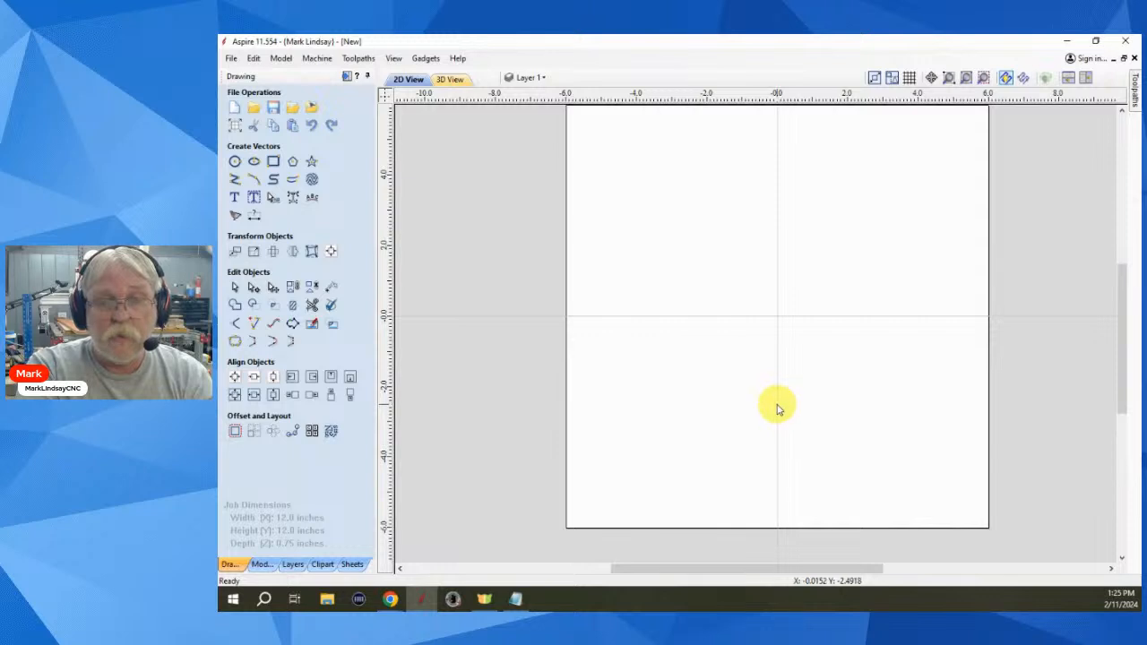
scroll(778, 408, "down", 1)
scroll(802, 251, "up", 1)
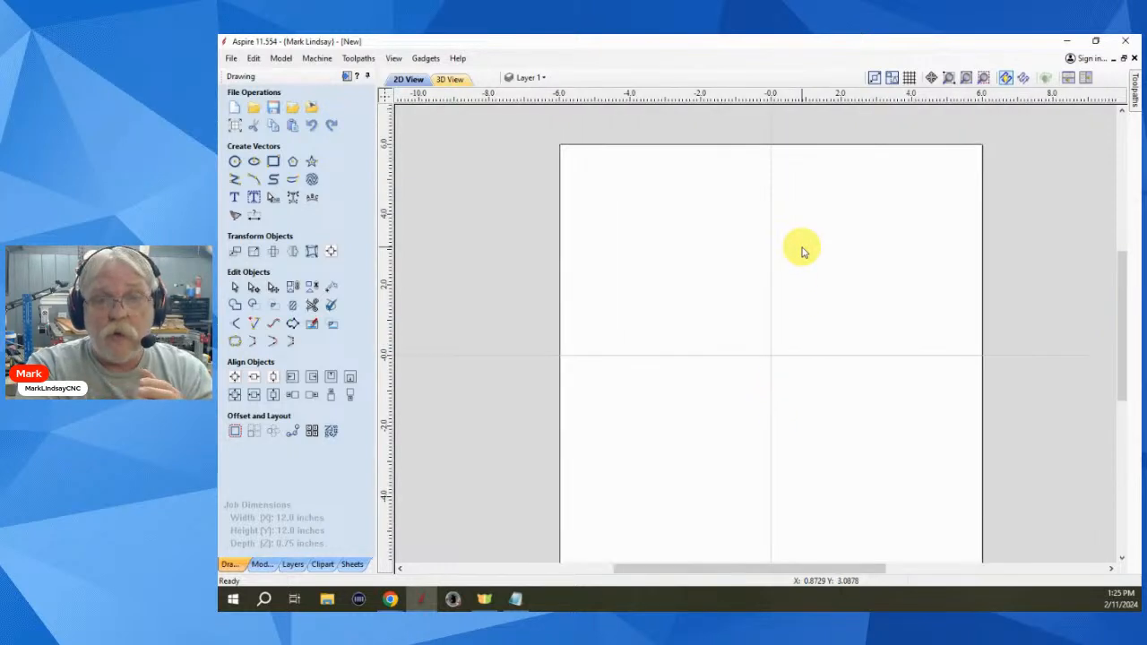
scroll(798, 271, "down", 1)
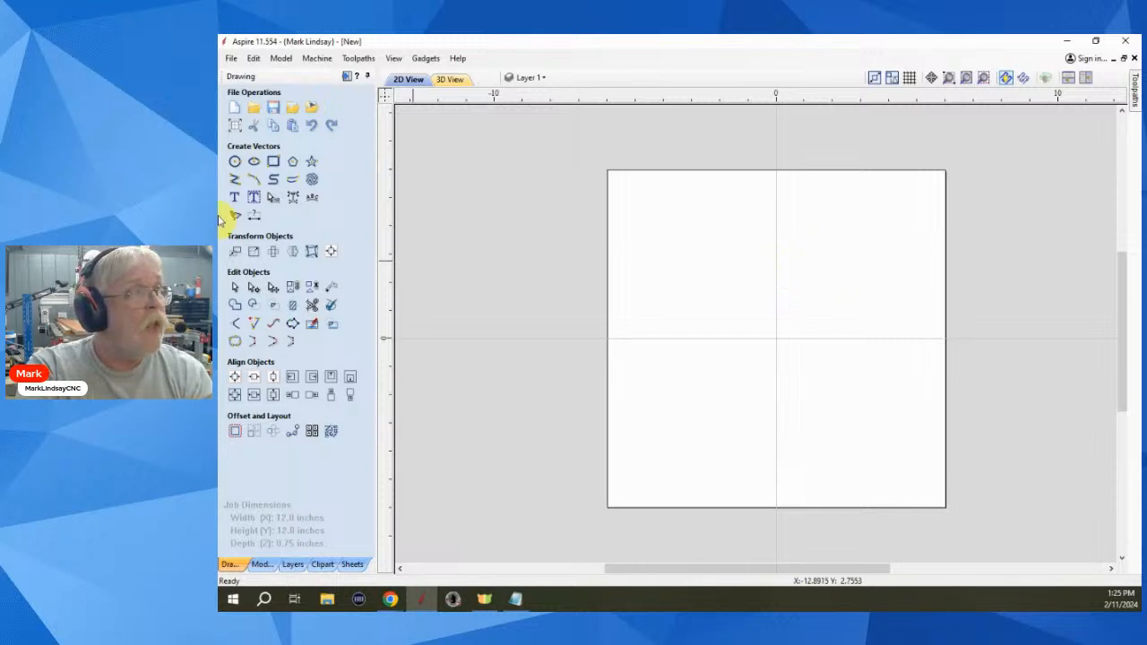
left_click(542, 77)
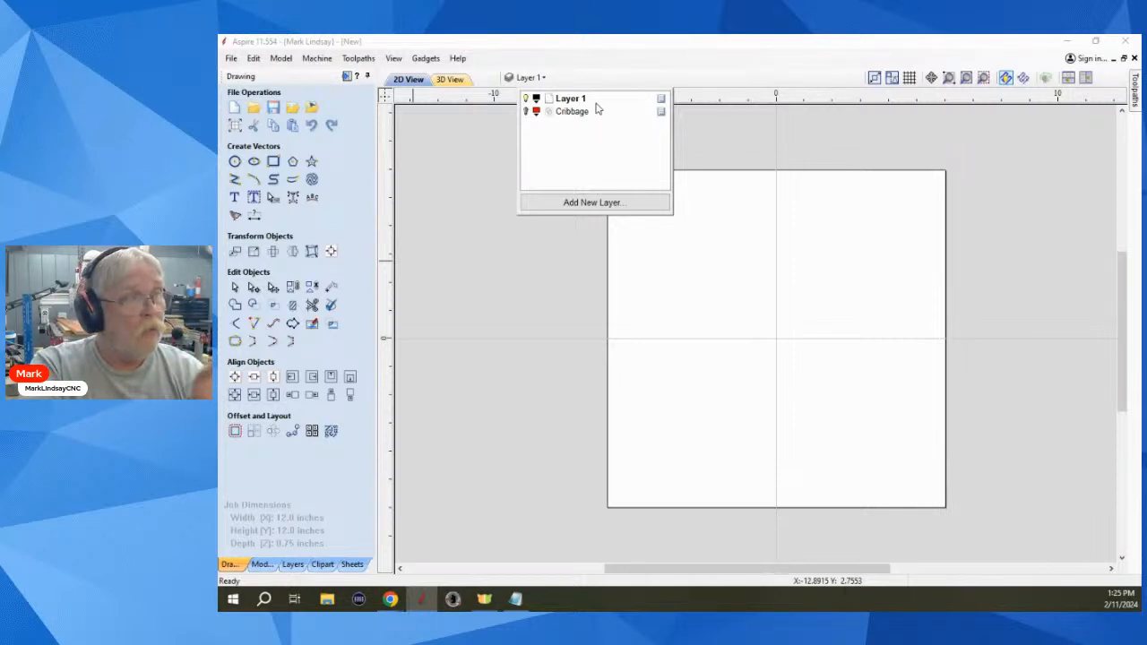
left_click(525, 285)
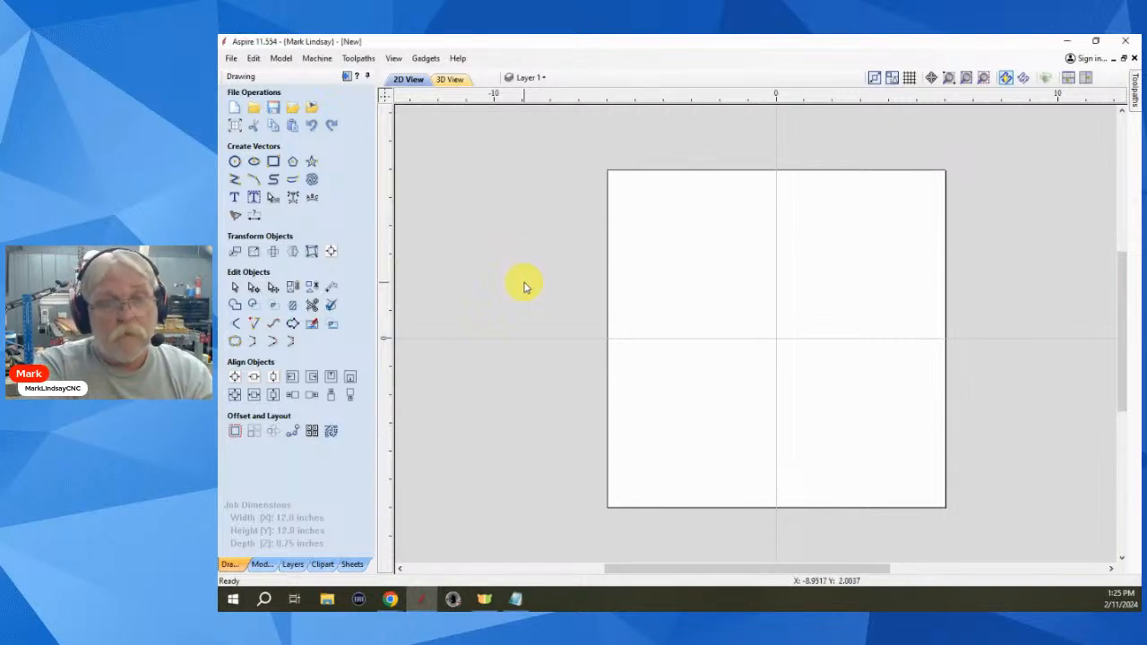